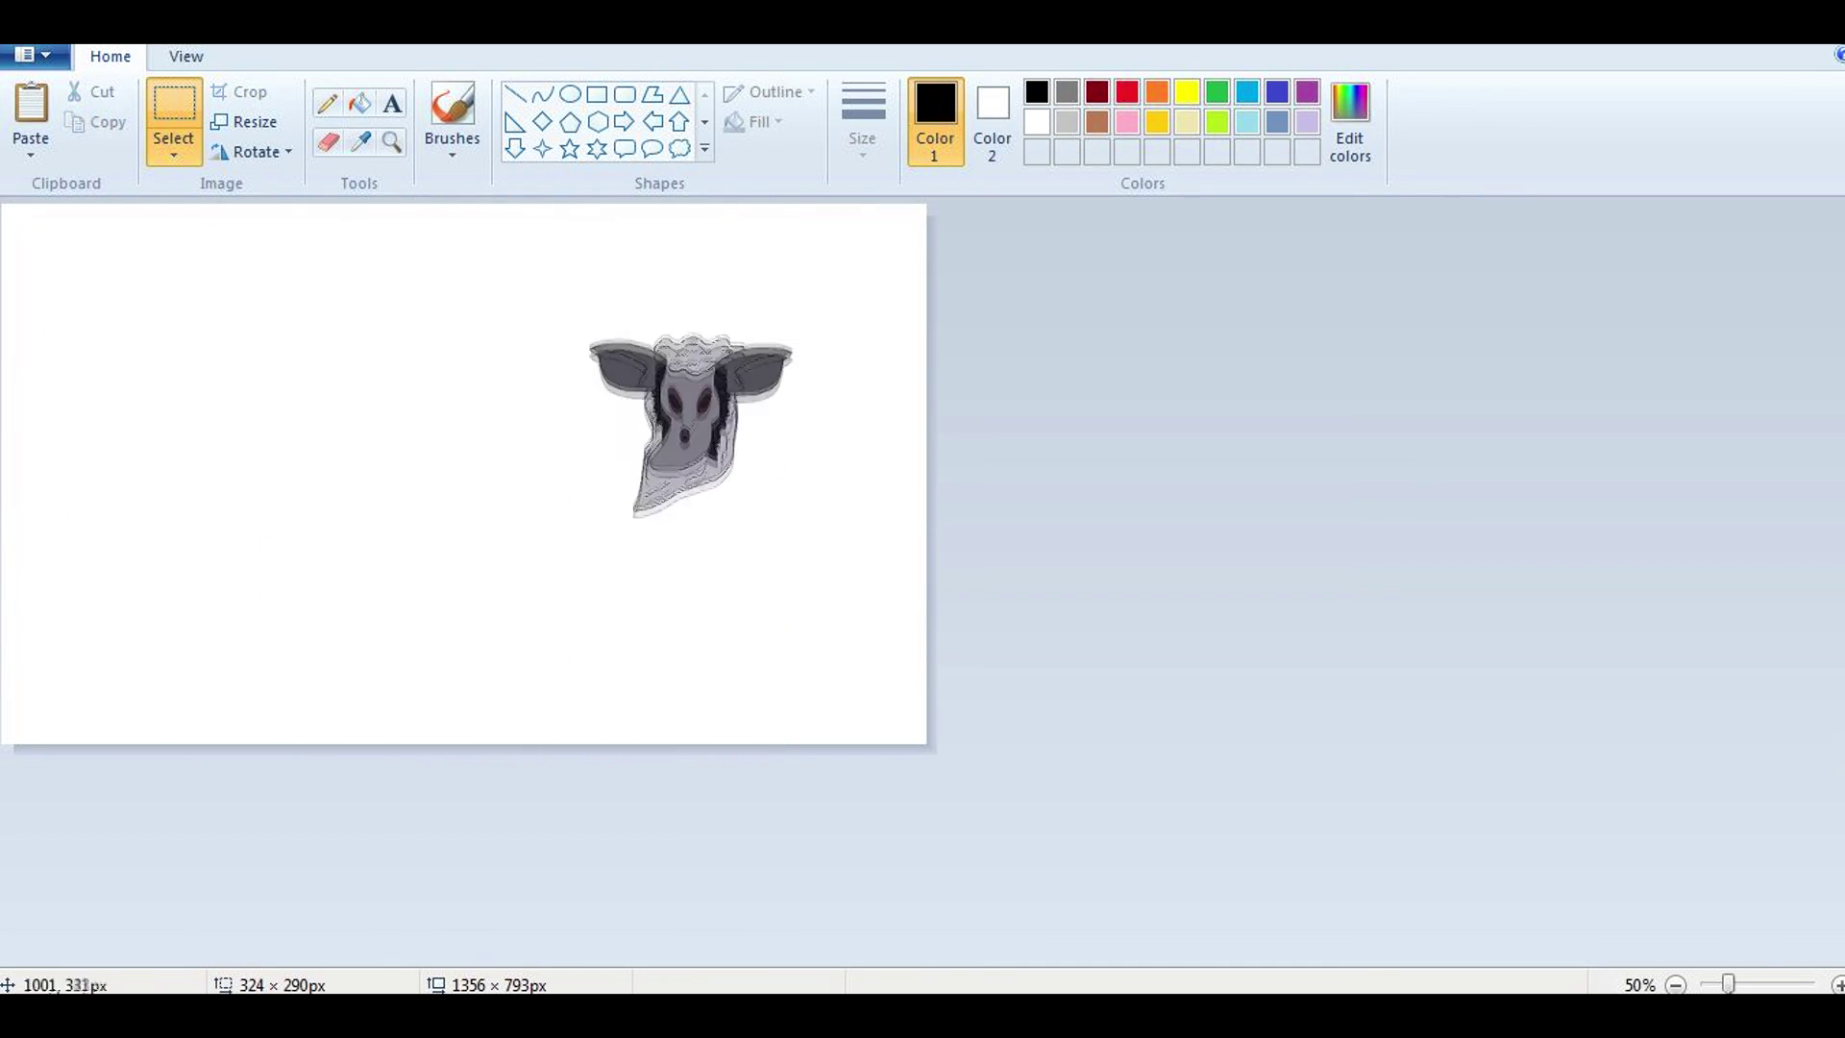
Step: Flip the finished reference animal head horizontally on the canvas
{"action": "left_click", "coordinate": [519, 885]}
{"action": "right_click", "coordinate": [486, 865]}
{"action": "left_click", "coordinate": [538, 951]}
{"action": "key", "text": "Escape"}
{"action": "key", "text": "alt+Tab"}
{"action": "left_click", "coordinate": [252, 151]}
{"action": "key", "text": "Escape"}
{"action": "key", "text": "ctrl+Page_Up"}
{"action": "left_click", "coordinate": [391, 142]}
{"action": "left_click", "coordinate": [35, 55]}
{"action": "key", "text": "Escape"}
Step: Sketch the face and snout outline freehand in thick black with the Pencil, on the blank area beside the reference head
{"action": "left_click", "coordinate": [327, 103]}
{"action": "left_click", "coordinate": [863, 120]}
{"action": "left_click", "coordinate": [927, 362]}
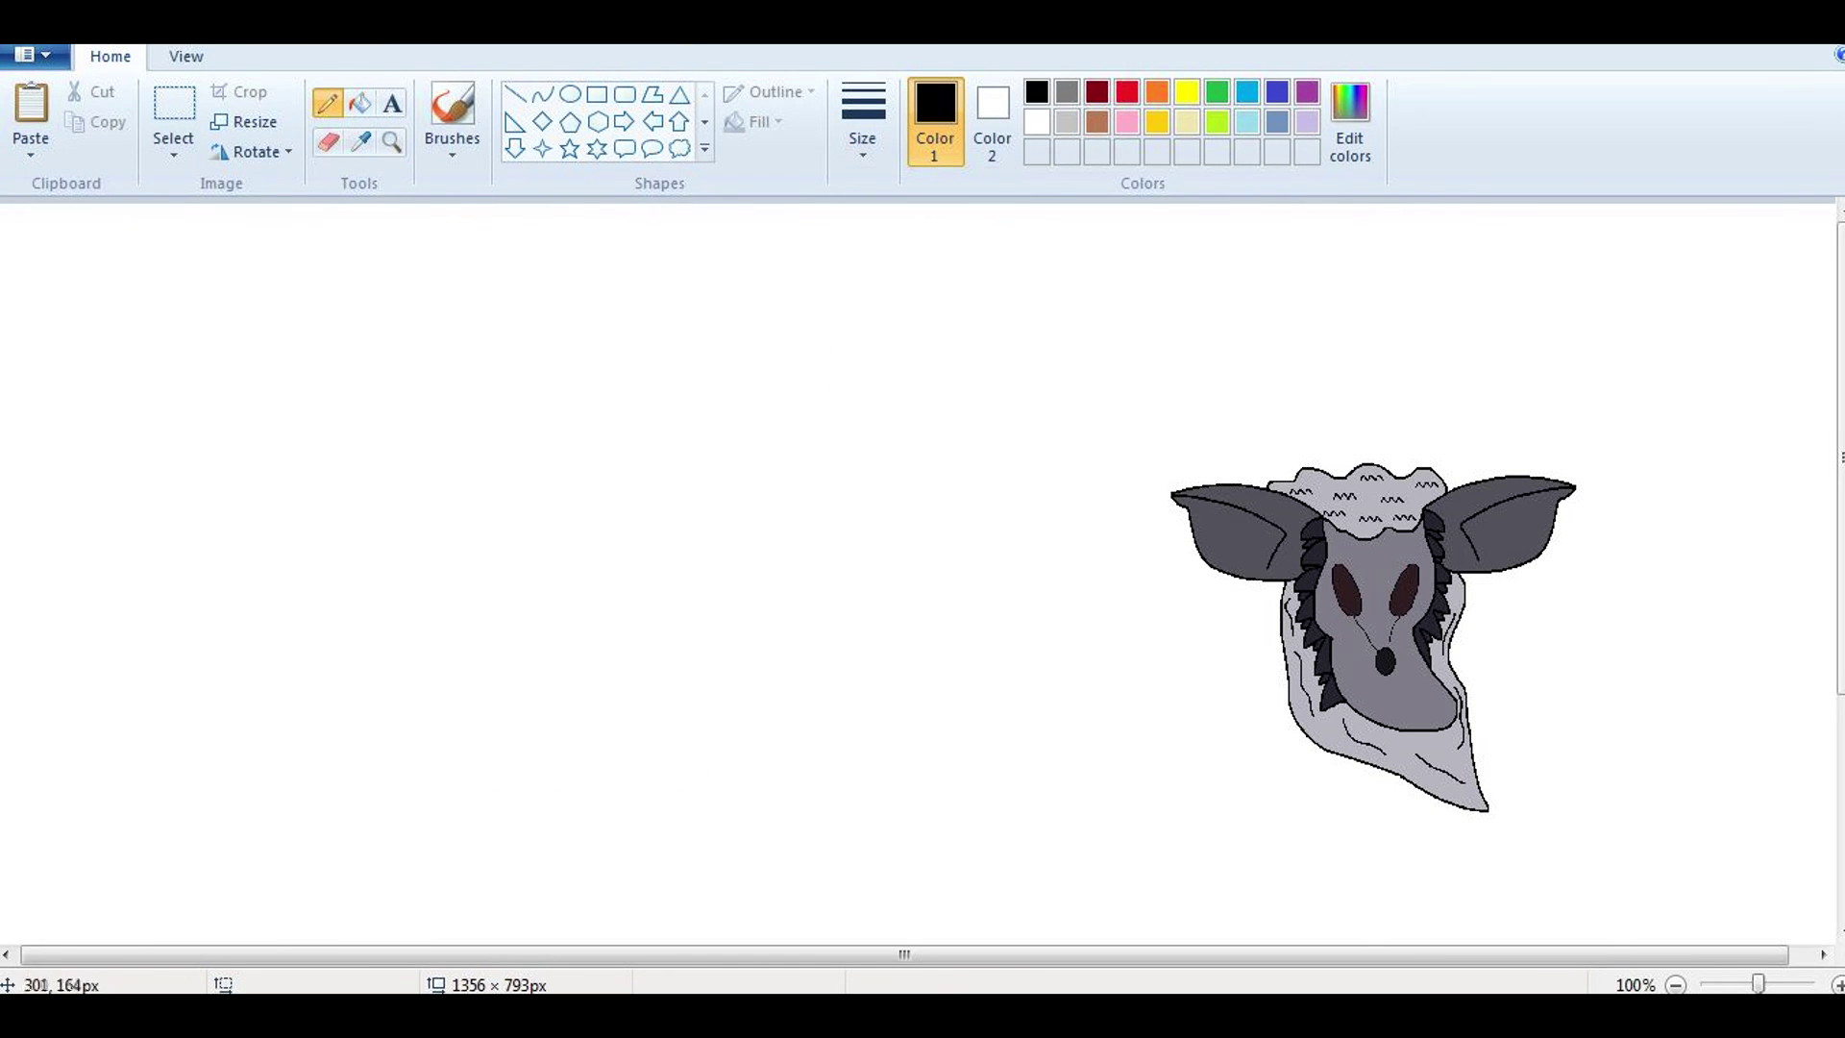
{"action": "left_click", "coordinate": [391, 141]}
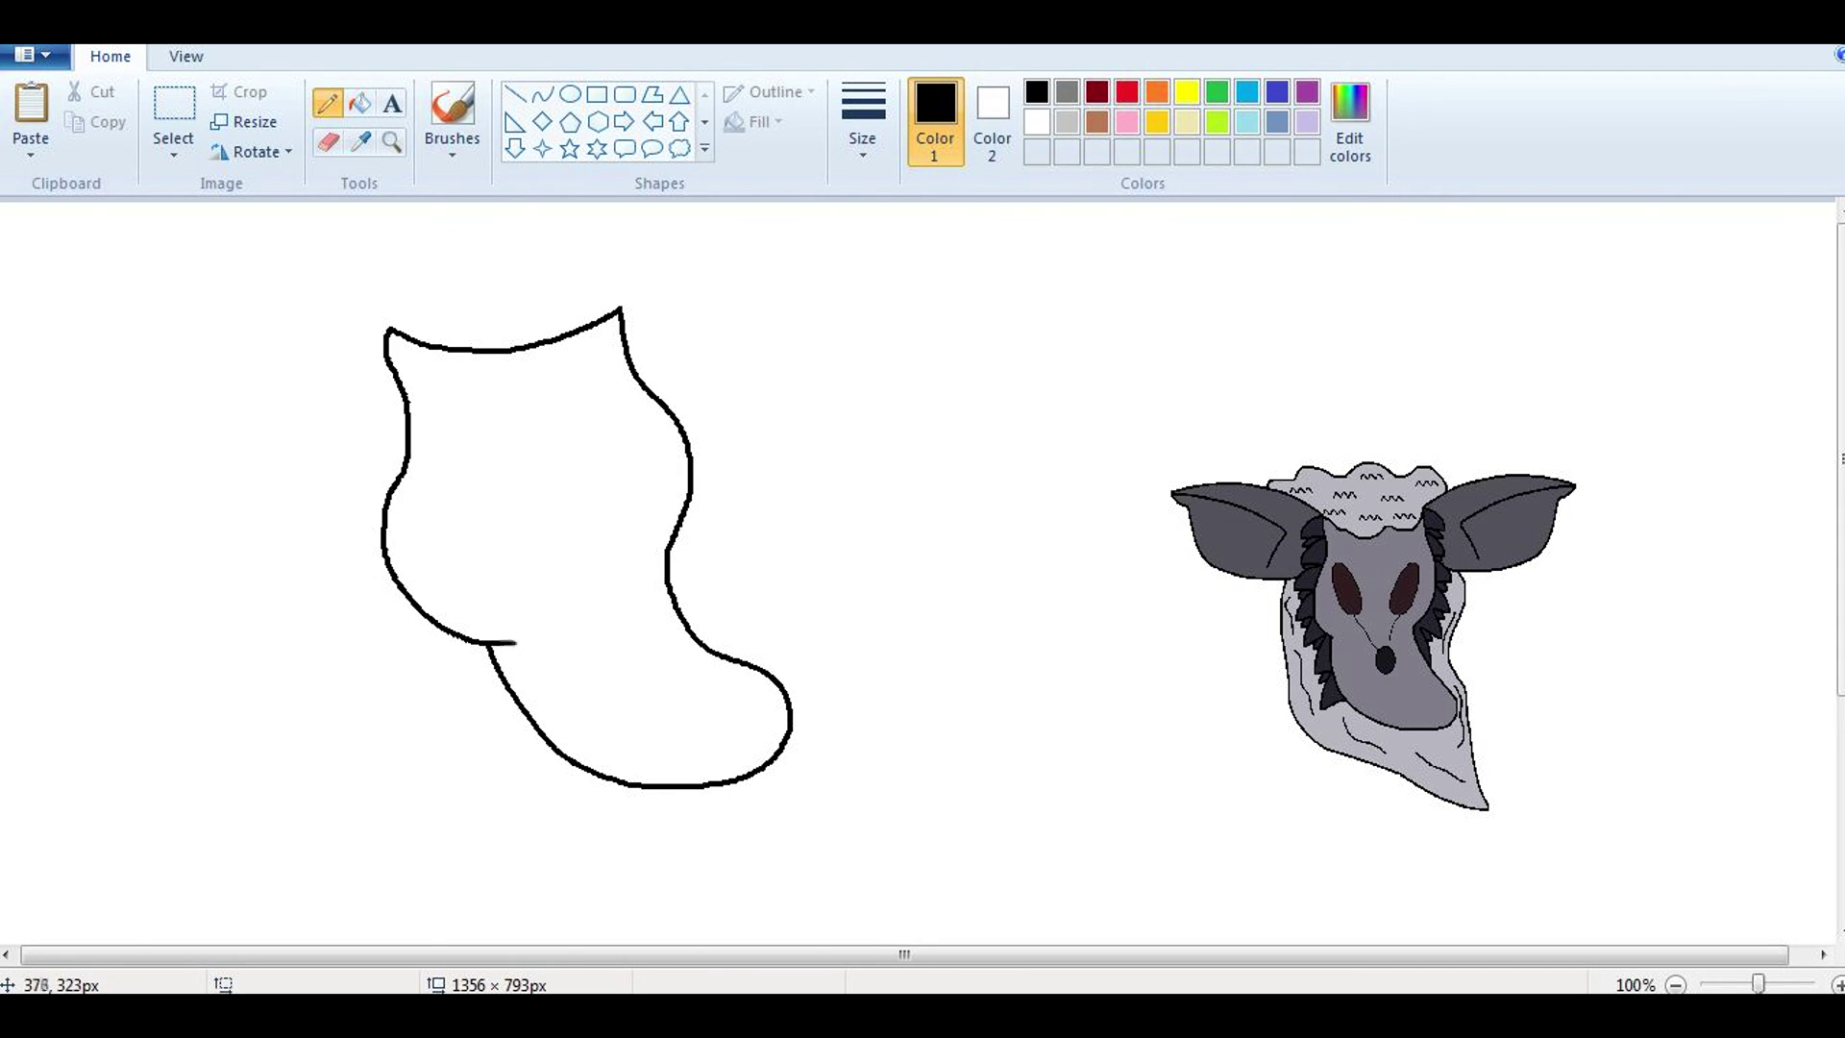
Step: Start tracing the top edge of the black face outline in red with the Curve tool, from its left corner
{"action": "left_click", "coordinate": [391, 141]}
{"action": "left_click", "coordinate": [562, 368]}
{"action": "left_click", "coordinate": [543, 93]}
{"action": "left_click", "coordinate": [863, 120]}
{"action": "left_click", "coordinate": [922, 305]}
{"action": "left_click", "coordinate": [1127, 92]}
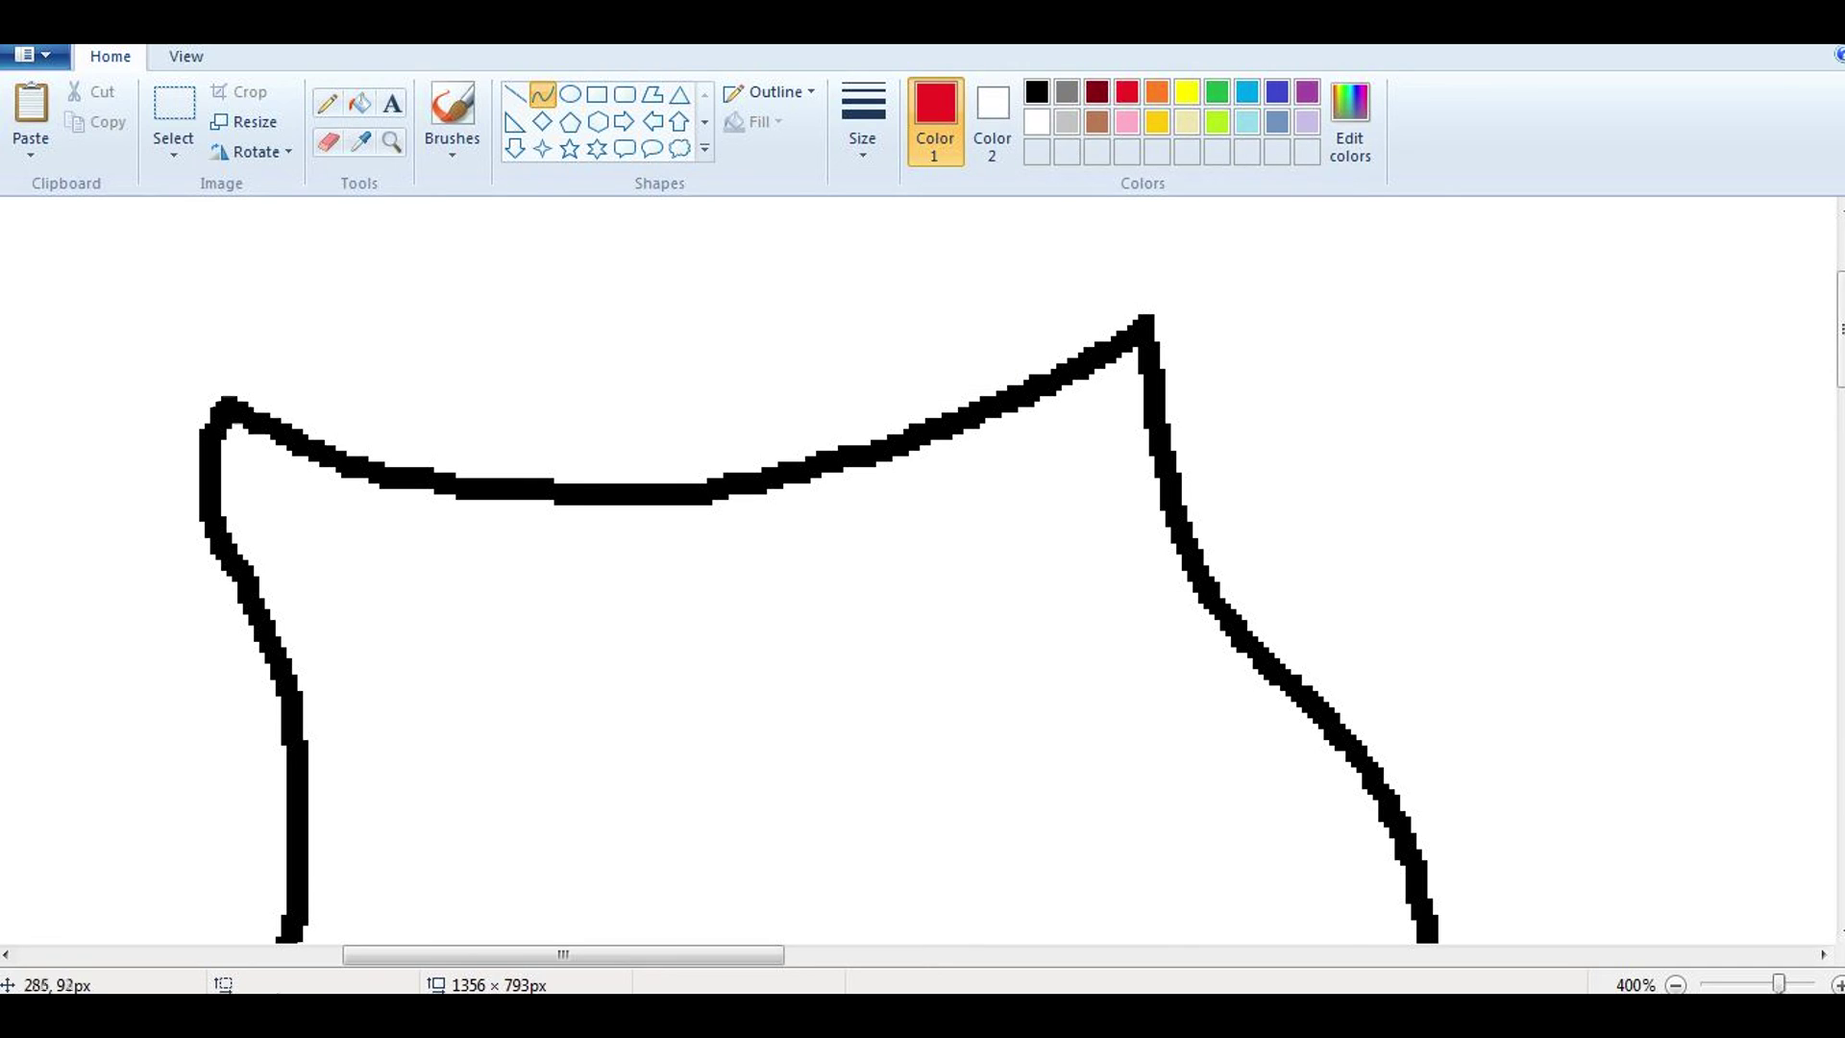
{"action": "left_click_drag", "start_coordinate": [219, 409], "coordinate": [569, 490]}
{"action": "left_click_drag", "start_coordinate": [428, 465], "coordinate": [428, 478]}
{"action": "left_click_drag", "start_coordinate": [569, 490], "coordinate": [1086, 360]}
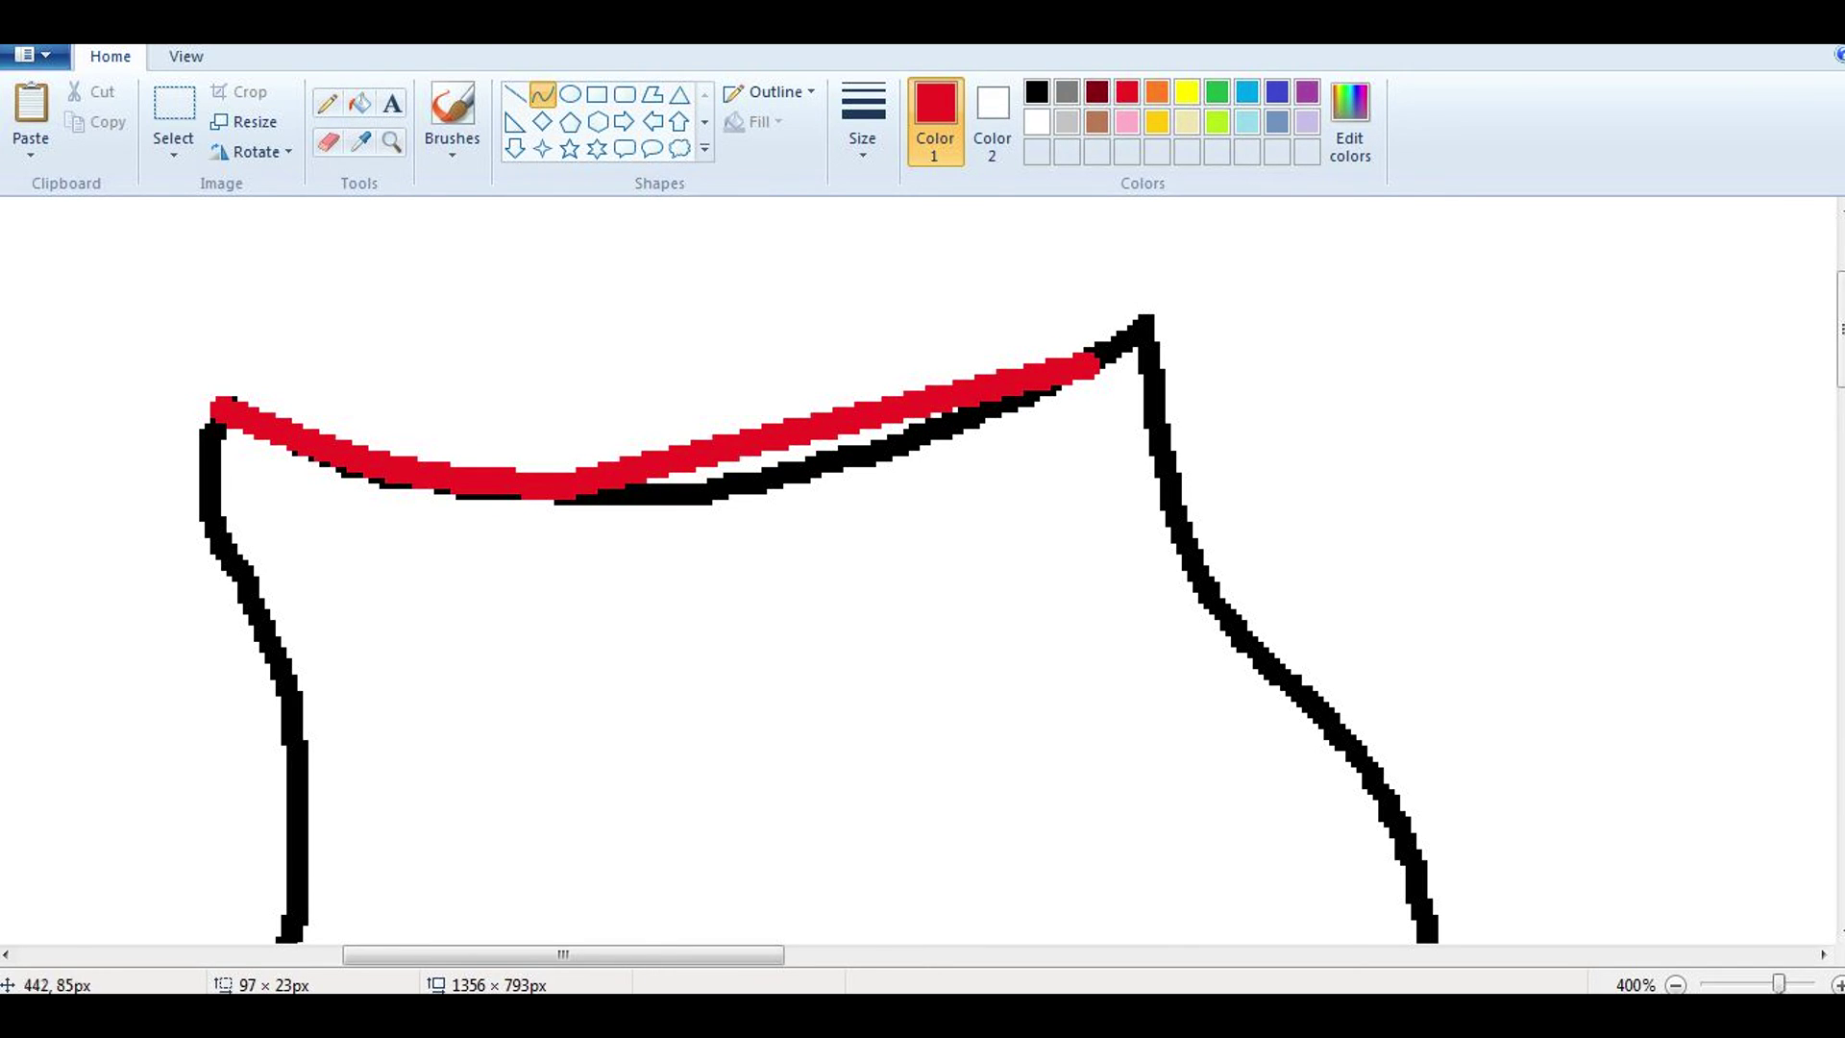
{"action": "left_click", "coordinate": [185, 55]}
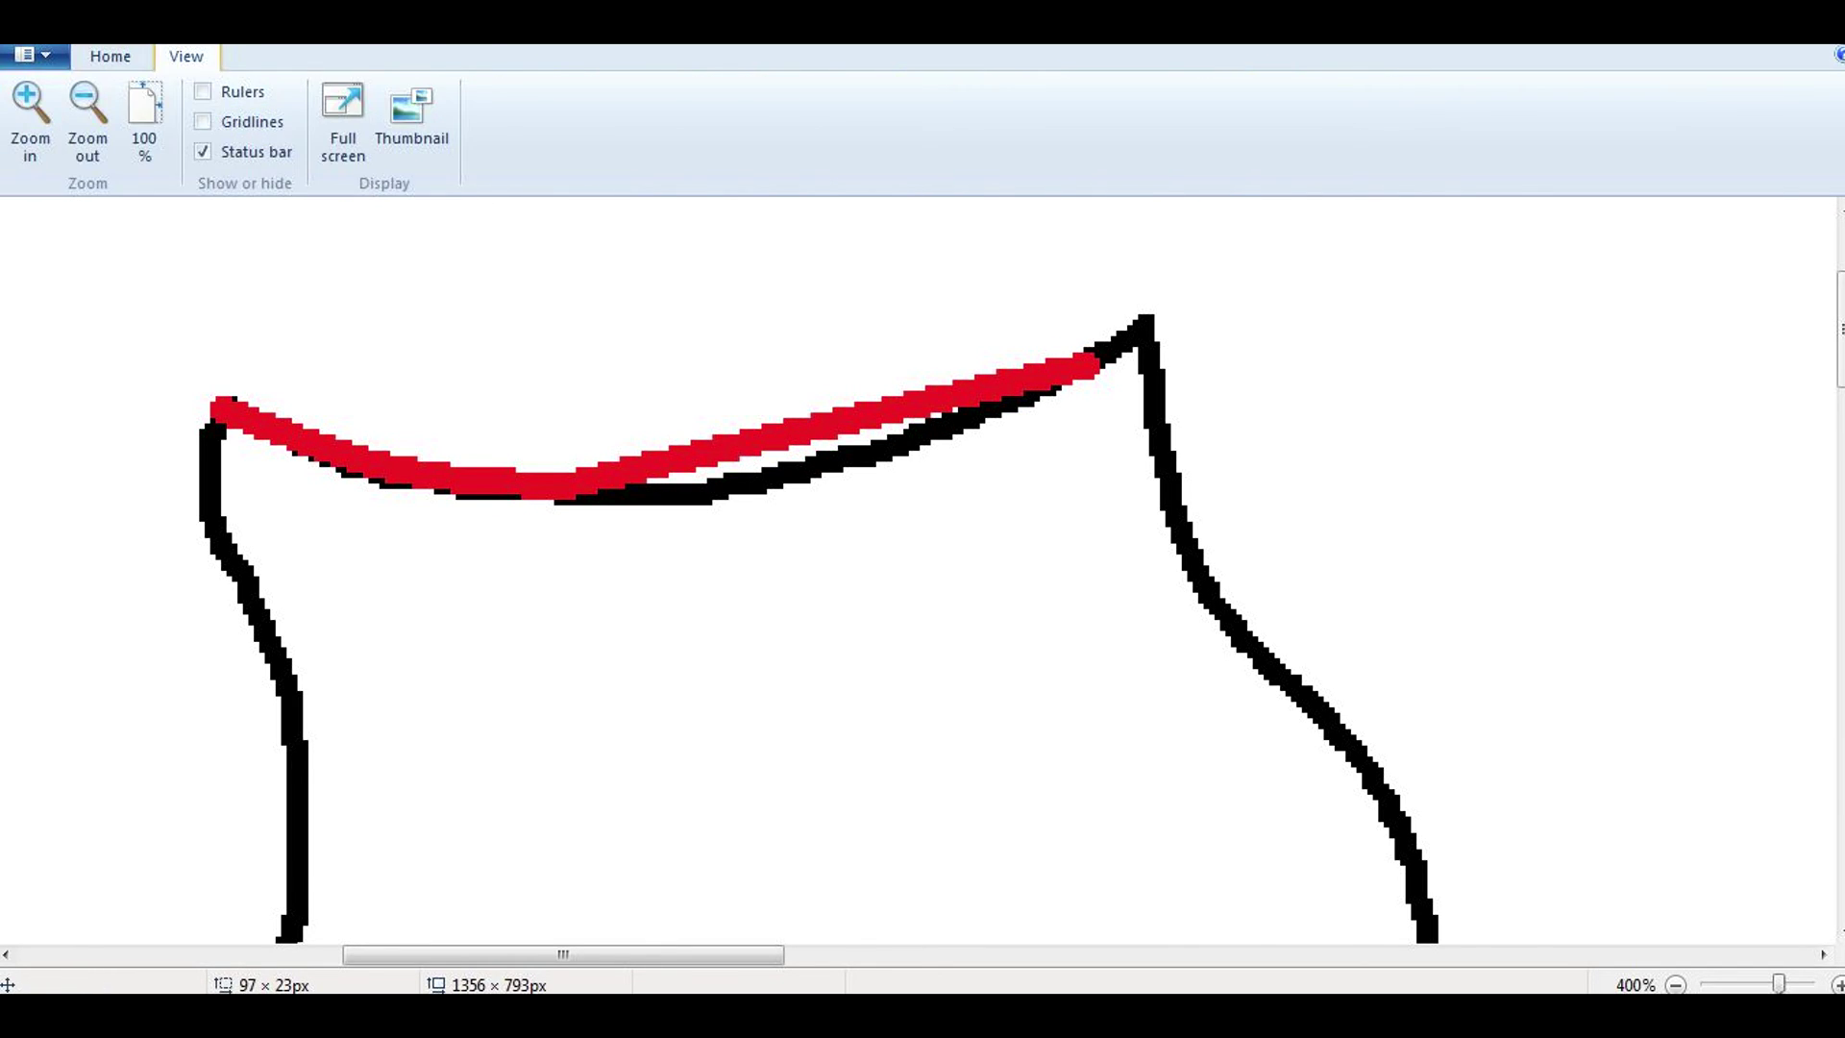
{"action": "left_click", "coordinate": [110, 56]}
{"action": "scroll", "coordinate": [922, 576], "scroll_direction": "up", "scroll_amount": 3}
{"action": "left_click", "coordinate": [186, 56]}
{"action": "left_click", "coordinate": [110, 55]}
{"action": "scroll", "coordinate": [923, 576], "scroll_direction": "down", "scroll_amount": 2}
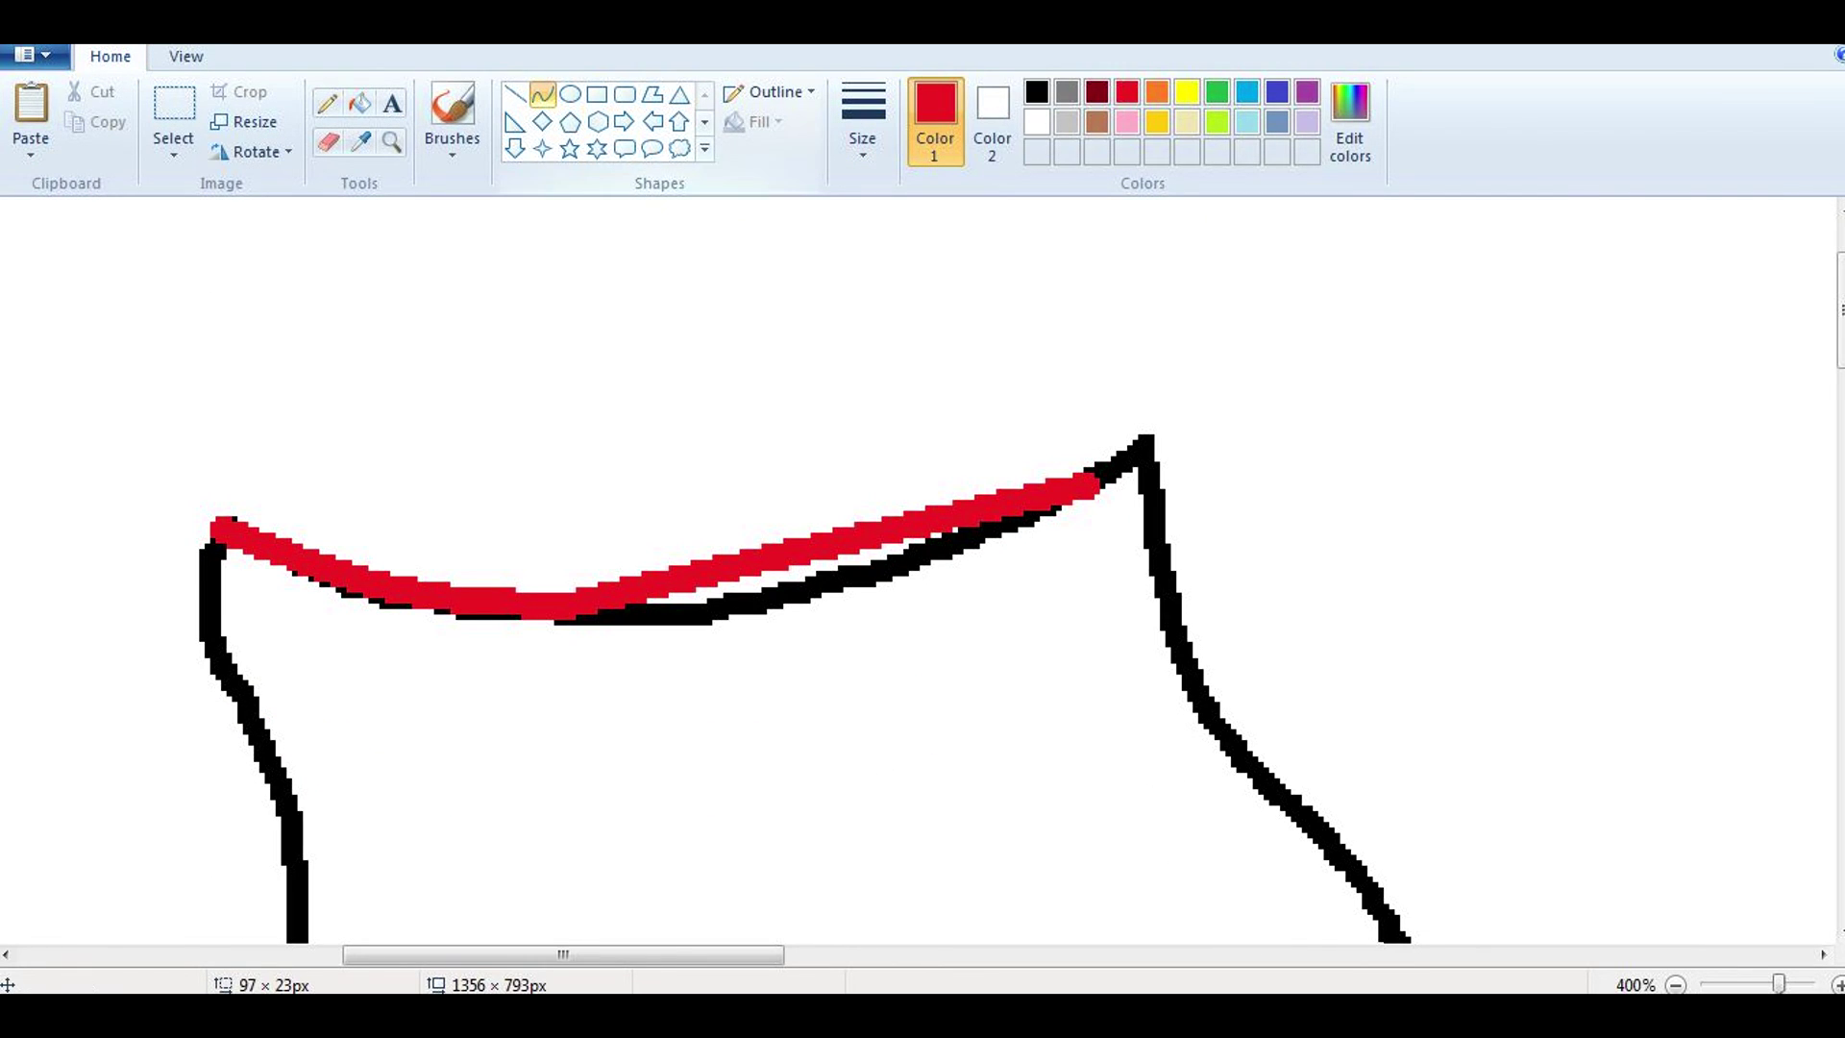
Step: Finish tracing the face's top edge in red with smooth curves up to the pointed right corner
{"action": "left_click", "coordinate": [1277, 91]}
{"action": "left_click_drag", "start_coordinate": [553, 607], "coordinate": [1033, 509]}
{"action": "left_click_drag", "start_coordinate": [812, 562], "coordinate": [825, 573]}
{"action": "left_click", "coordinate": [360, 103]}
{"action": "scroll", "coordinate": [922, 577], "scroll_direction": "down", "scroll_amount": 2}
{"action": "scroll", "coordinate": [922, 577], "scroll_direction": "up", "scroll_amount": 1}
{"action": "left_click", "coordinate": [1127, 91]}
{"action": "left_click", "coordinate": [864, 502]}
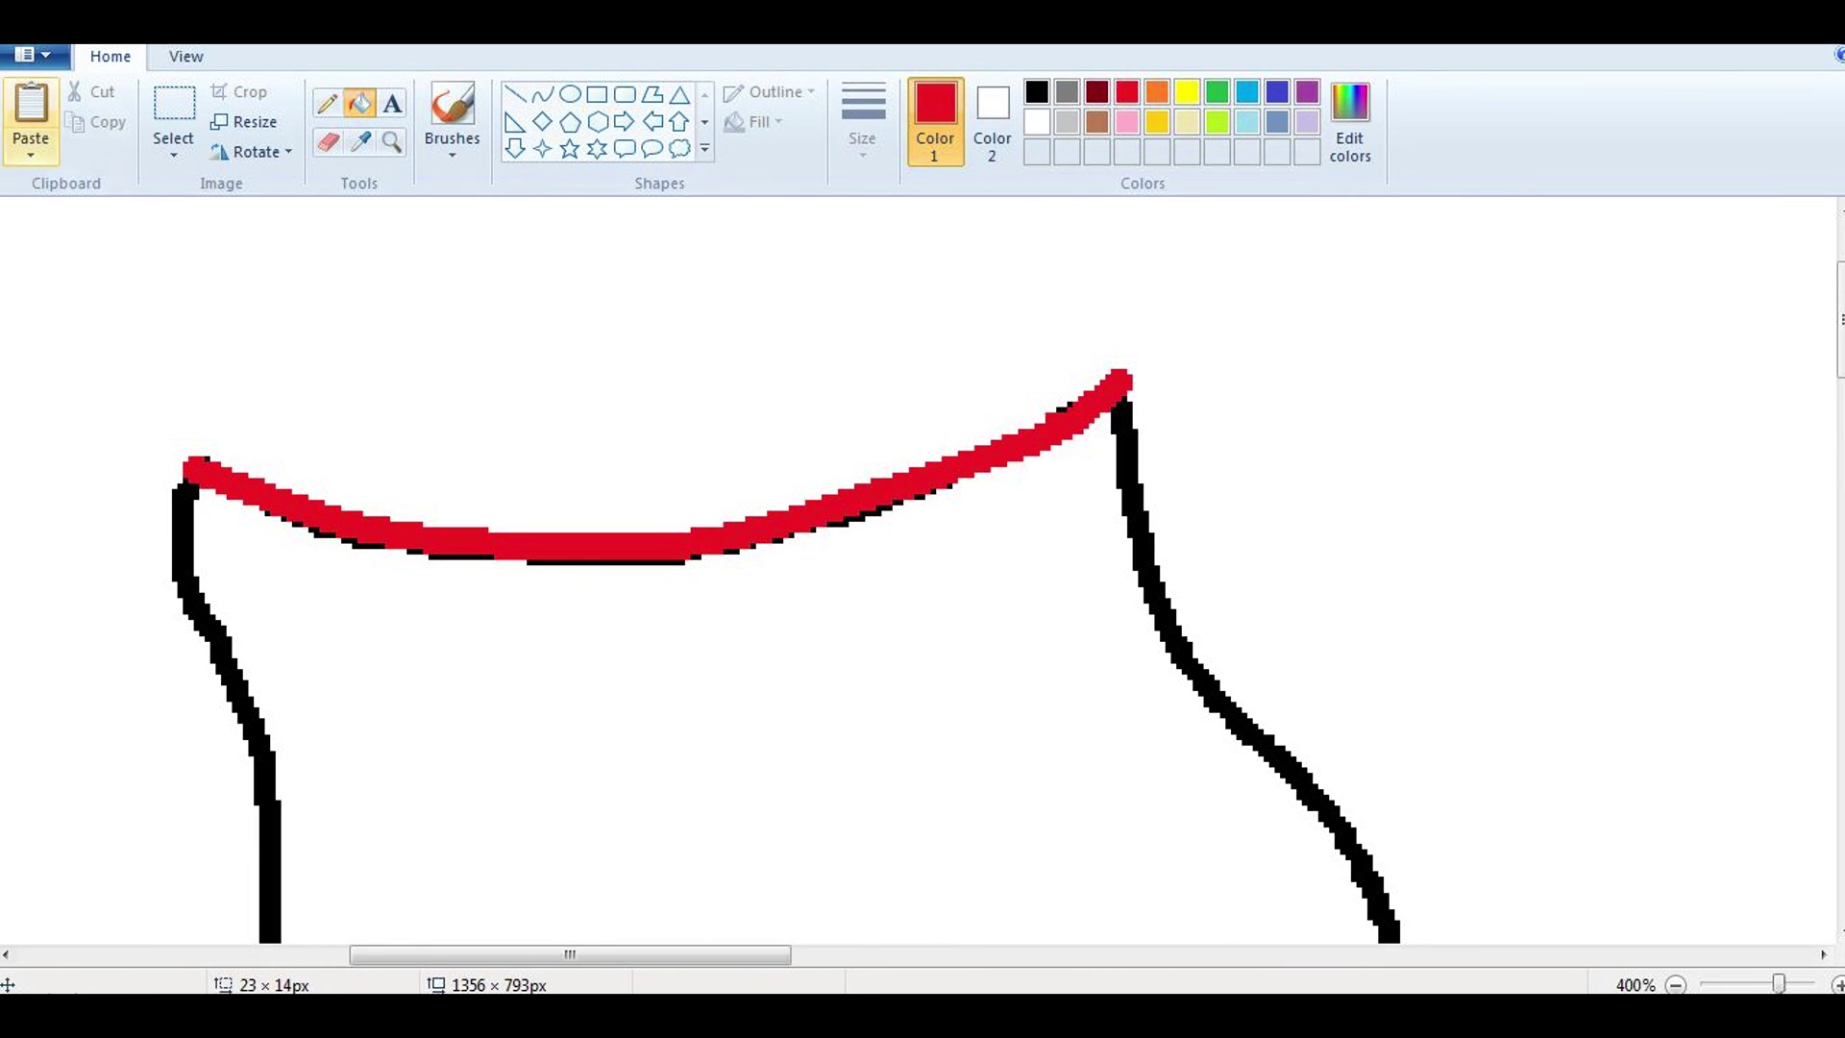
{"action": "left_click", "coordinate": [328, 142]}
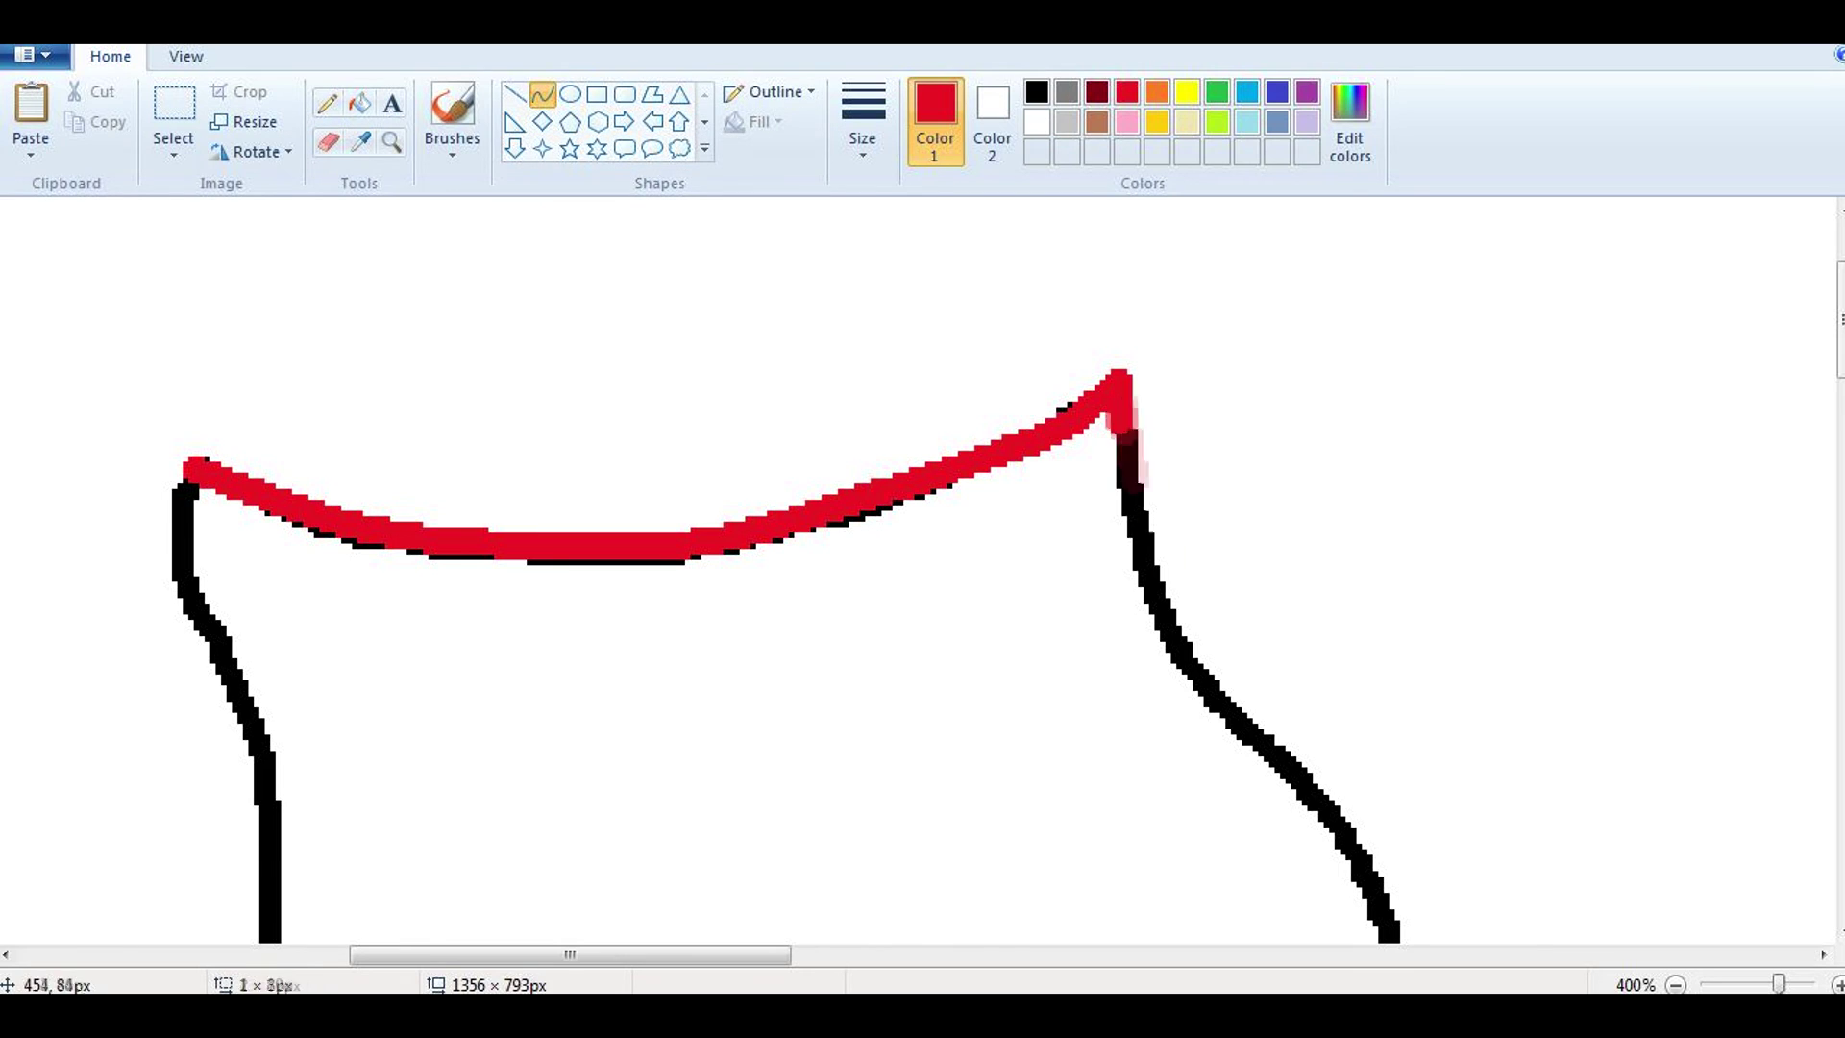
Step: Trace the right side of the face and the upper edge of the snout with red curves
{"action": "left_click_drag", "start_coordinate": [1141, 485], "coordinate": [1342, 329]}
{"action": "scroll", "coordinate": [1214, 700], "scroll_direction": "down", "scroll_amount": 3}
{"action": "scroll", "coordinate": [1383, 561], "scroll_direction": "down", "scroll_amount": 3}
{"action": "scroll", "coordinate": [1408, 558], "scroll_direction": "down", "scroll_amount": 5}
{"action": "scroll", "coordinate": [1062, 403], "scroll_direction": "down", "scroll_amount": 3}
{"action": "scroll", "coordinate": [1062, 403], "scroll_direction": "right", "scroll_amount": 3}
{"action": "left_click_drag", "start_coordinate": [1062, 403], "coordinate": [1103, 440]}
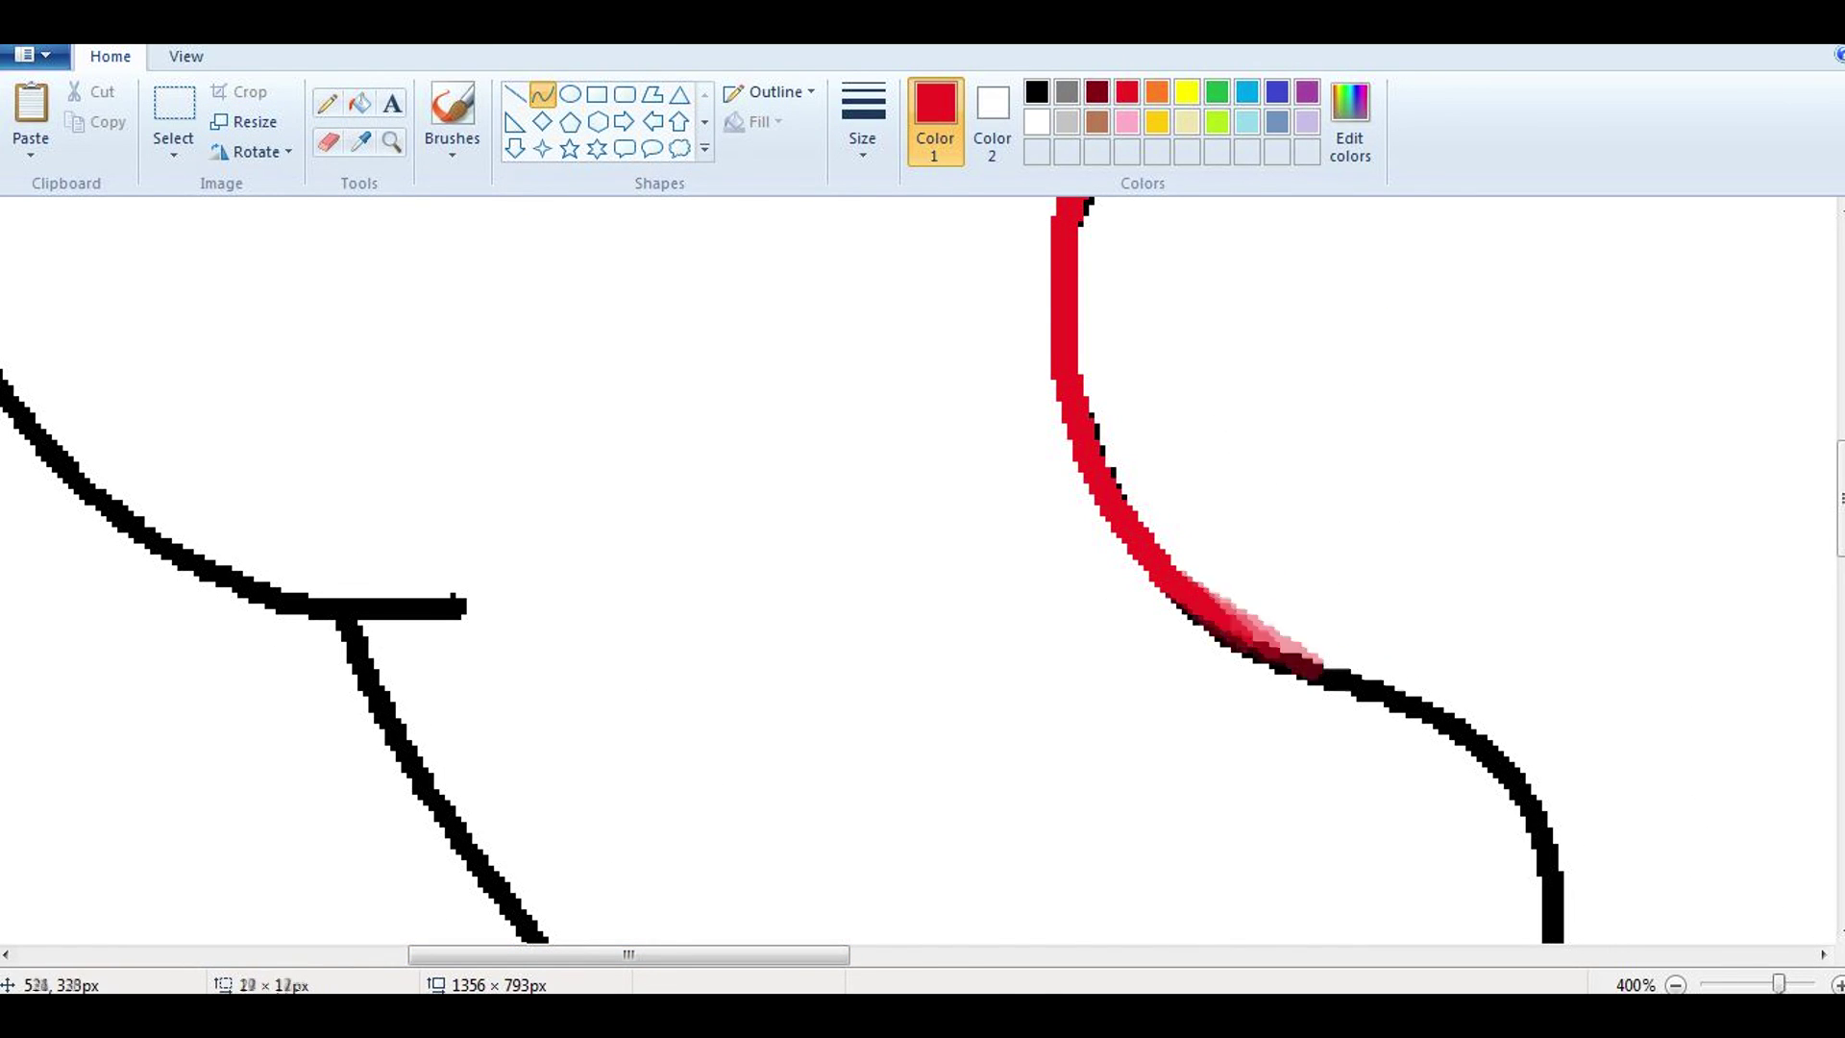
{"action": "left_click_drag", "start_coordinate": [1212, 626], "coordinate": [1451, 732]}
{"action": "scroll", "coordinate": [1450, 732], "scroll_direction": "down", "scroll_amount": 2}
{"action": "left_click_drag", "start_coordinate": [1450, 543], "coordinate": [1558, 696]}
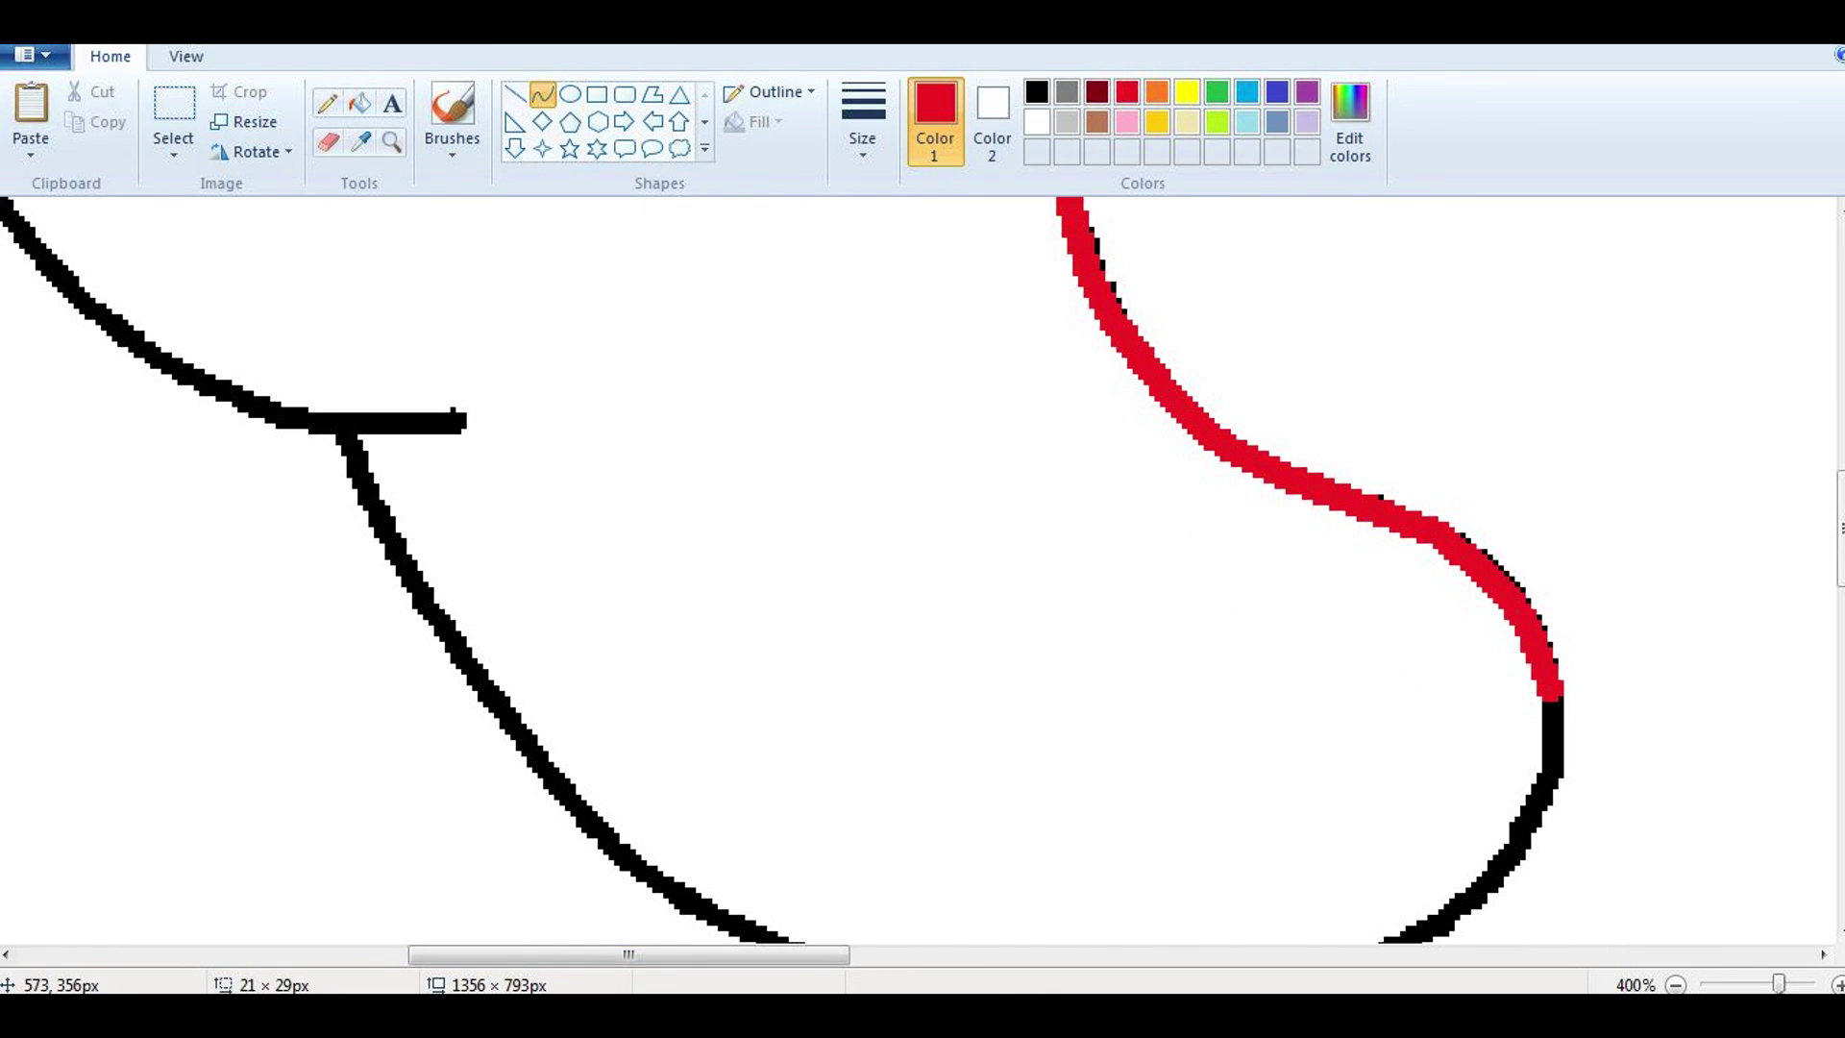
Step: Trace the rounded snout tip and the underside of the snout with red curves
{"action": "scroll", "coordinate": [1558, 697], "scroll_direction": "down", "scroll_amount": 2}
{"action": "mouse_move", "coordinate": [1556, 509]}
{"action": "left_mouse_down"}
{"action": "mouse_move", "coordinate": [1547, 591]}
{"action": "mouse_move", "coordinate": [1433, 738]}
{"action": "left_mouse_up"}
{"action": "left_click_drag", "start_coordinate": [1494, 673], "coordinate": [1518, 678]}
{"action": "mouse_move", "coordinate": [1437, 738]}
{"action": "left_mouse_down"}
{"action": "mouse_move", "coordinate": [1188, 812]}
{"action": "mouse_move", "coordinate": [947, 812]}
{"action": "mouse_move", "coordinate": [672, 702]}
{"action": "left_mouse_up"}
{"action": "left_click_drag", "start_coordinate": [817, 763], "coordinate": [827, 778]}
{"action": "left_click_drag", "start_coordinate": [673, 702], "coordinate": [413, 399]}
{"action": "left_click_drag", "start_coordinate": [543, 549], "coordinate": [526, 562]}
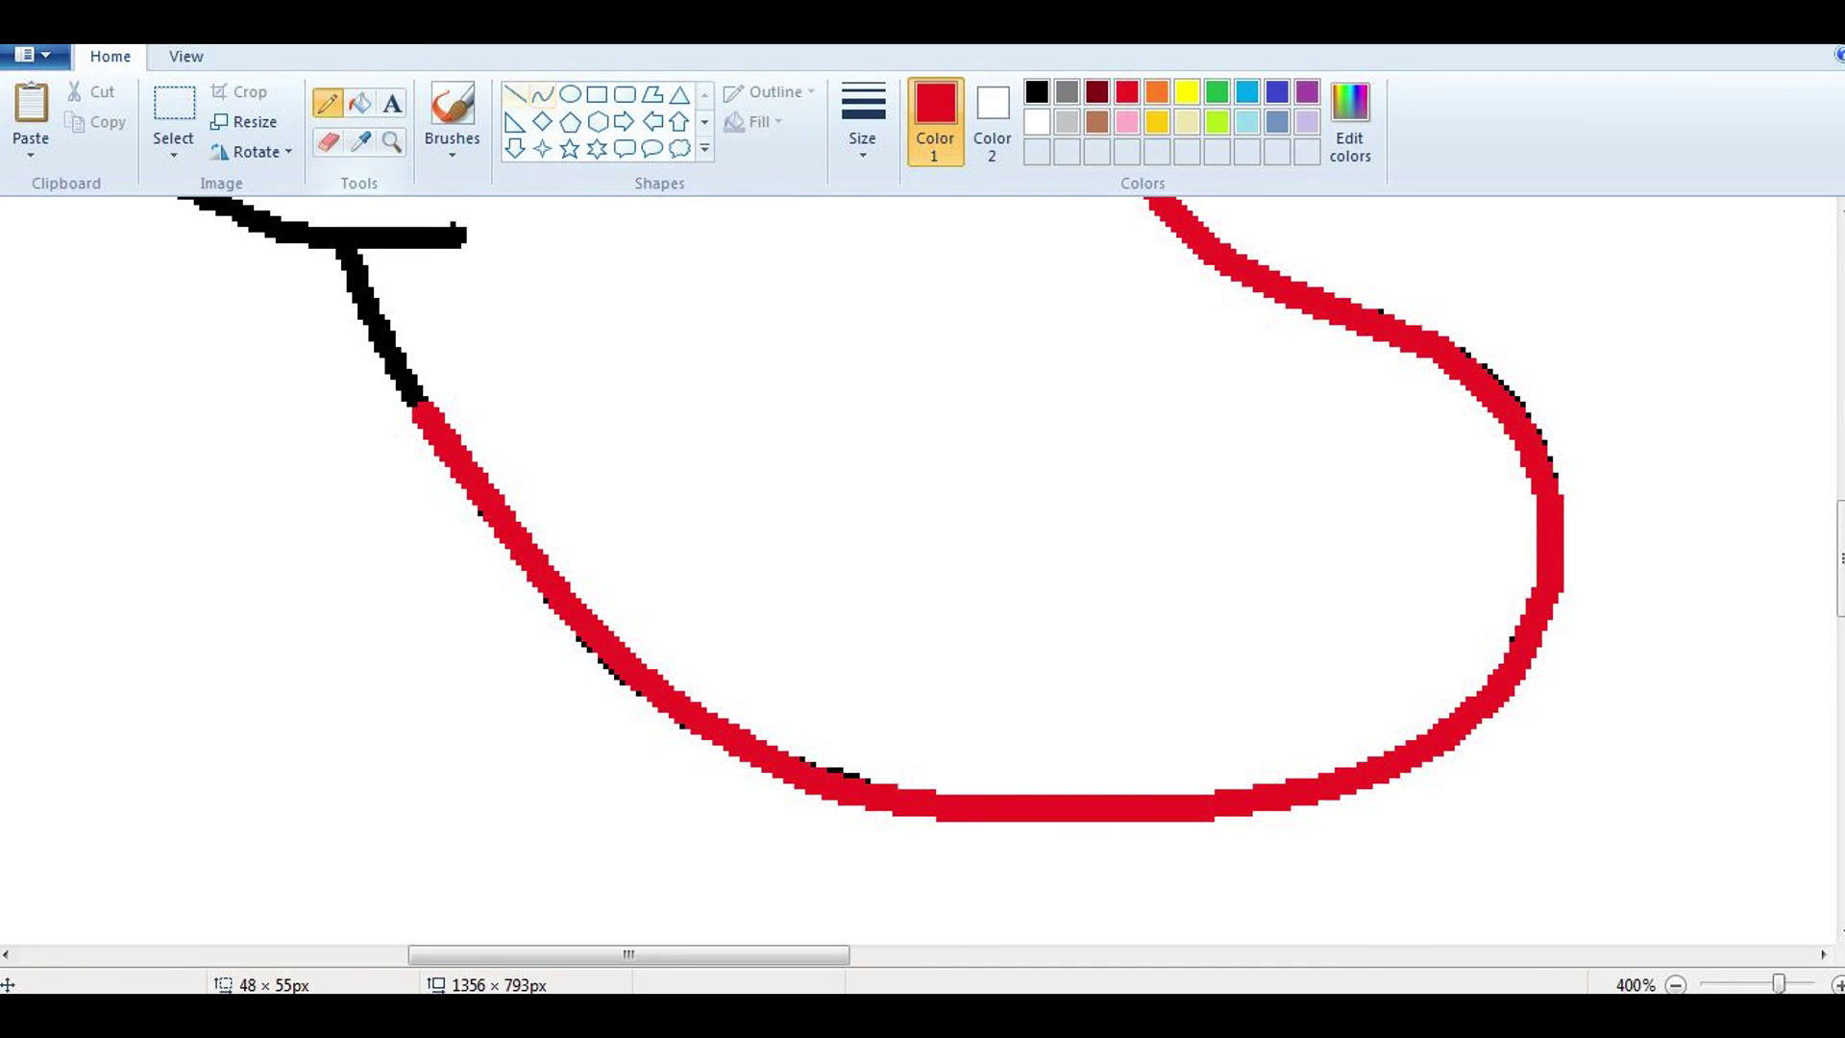
Step: Trace the last piece of the snout up to the jaw and the short jaw line in red
{"action": "left_click_drag", "start_coordinate": [413, 399], "coordinate": [344, 235]}
{"action": "left_click_drag", "start_coordinate": [379, 317], "coordinate": [370, 322]}
{"action": "scroll", "coordinate": [922, 567], "scroll_direction": "up", "scroll_amount": 2}
{"action": "left_click_drag", "start_coordinate": [465, 413], "coordinate": [178, 362]}
{"action": "left_click_drag", "start_coordinate": [317, 389], "coordinate": [322, 413]}
Step: Trace the rounded left cheek from the jaw upward with red curves
{"action": "scroll", "coordinate": [922, 567], "scroll_direction": "up", "scroll_amount": 4}
{"action": "scroll", "coordinate": [923, 567], "scroll_direction": "left", "scroll_amount": 3}
{"action": "left_click_drag", "start_coordinate": [500, 740], "coordinate": [293, 530]}
{"action": "left_click_drag", "start_coordinate": [399, 634], "coordinate": [384, 653]}
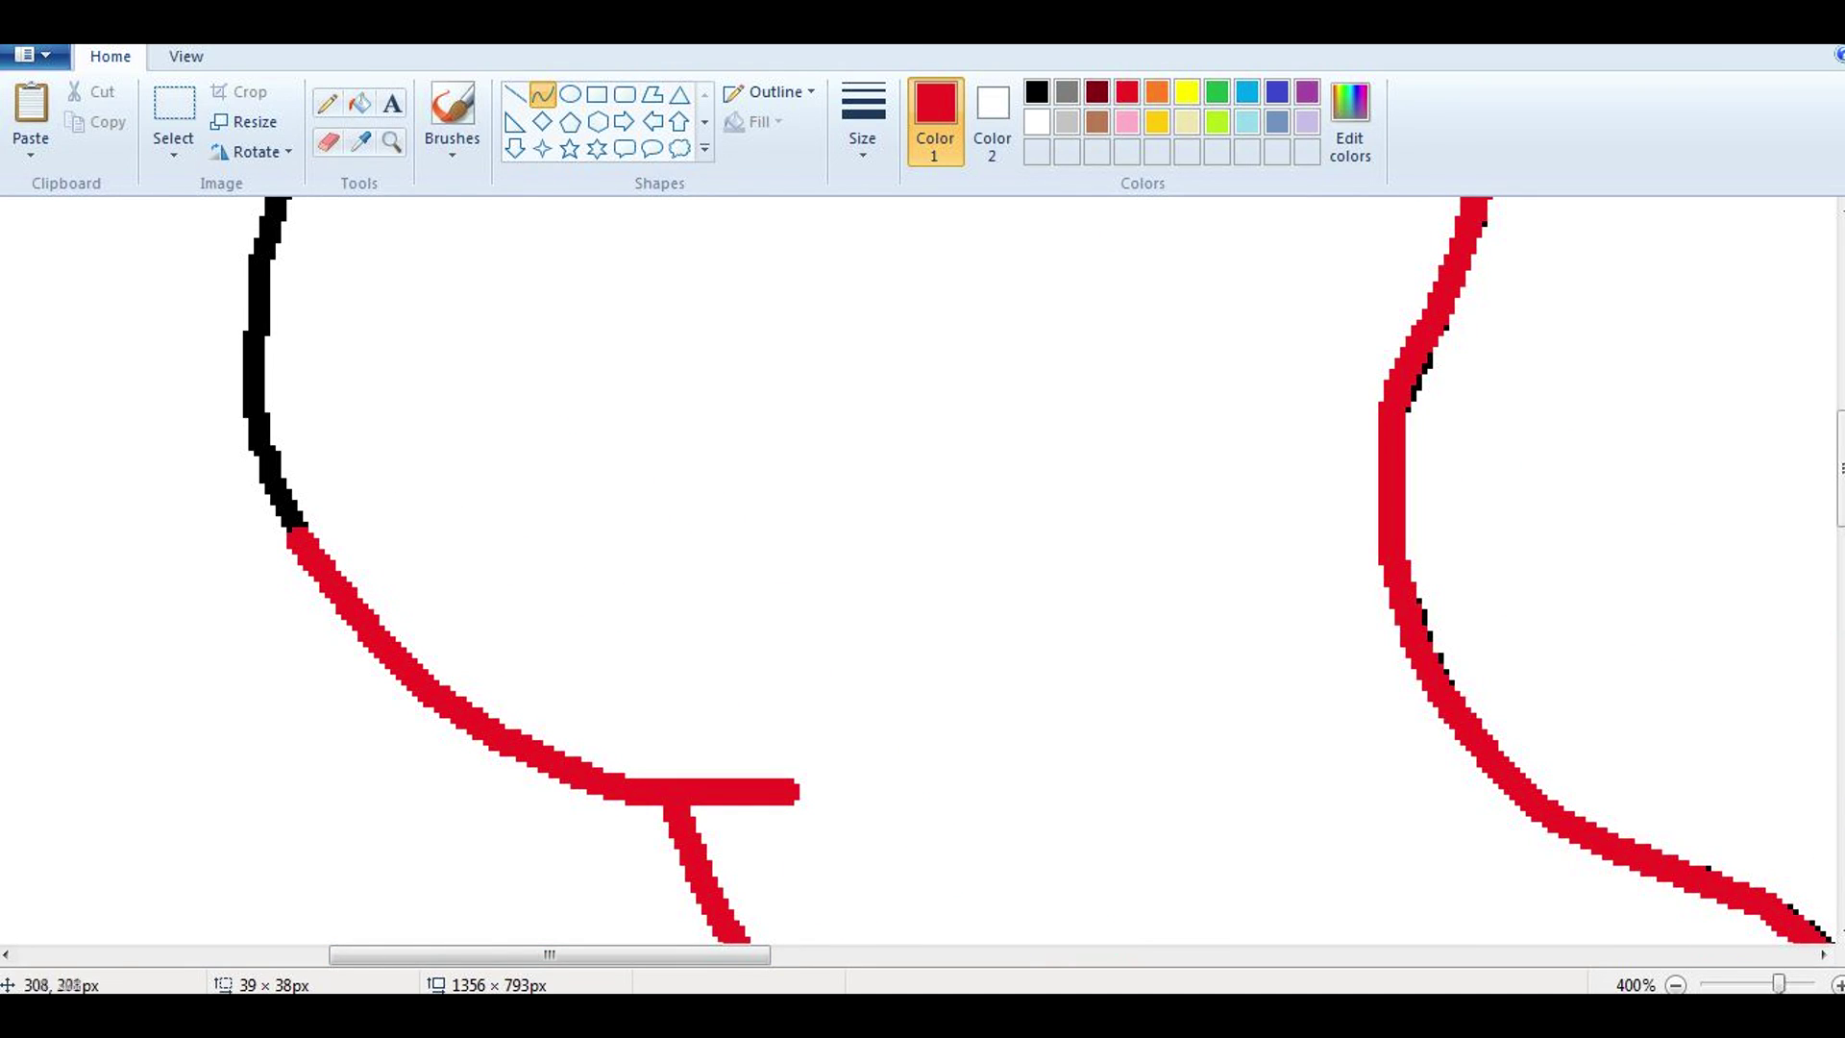
{"action": "left_click_drag", "start_coordinate": [293, 530], "coordinate": [252, 327]}
{"action": "left_click_drag", "start_coordinate": [274, 432], "coordinate": [252, 432]}
{"action": "scroll", "coordinate": [922, 567], "scroll_direction": "up", "scroll_amount": 4}
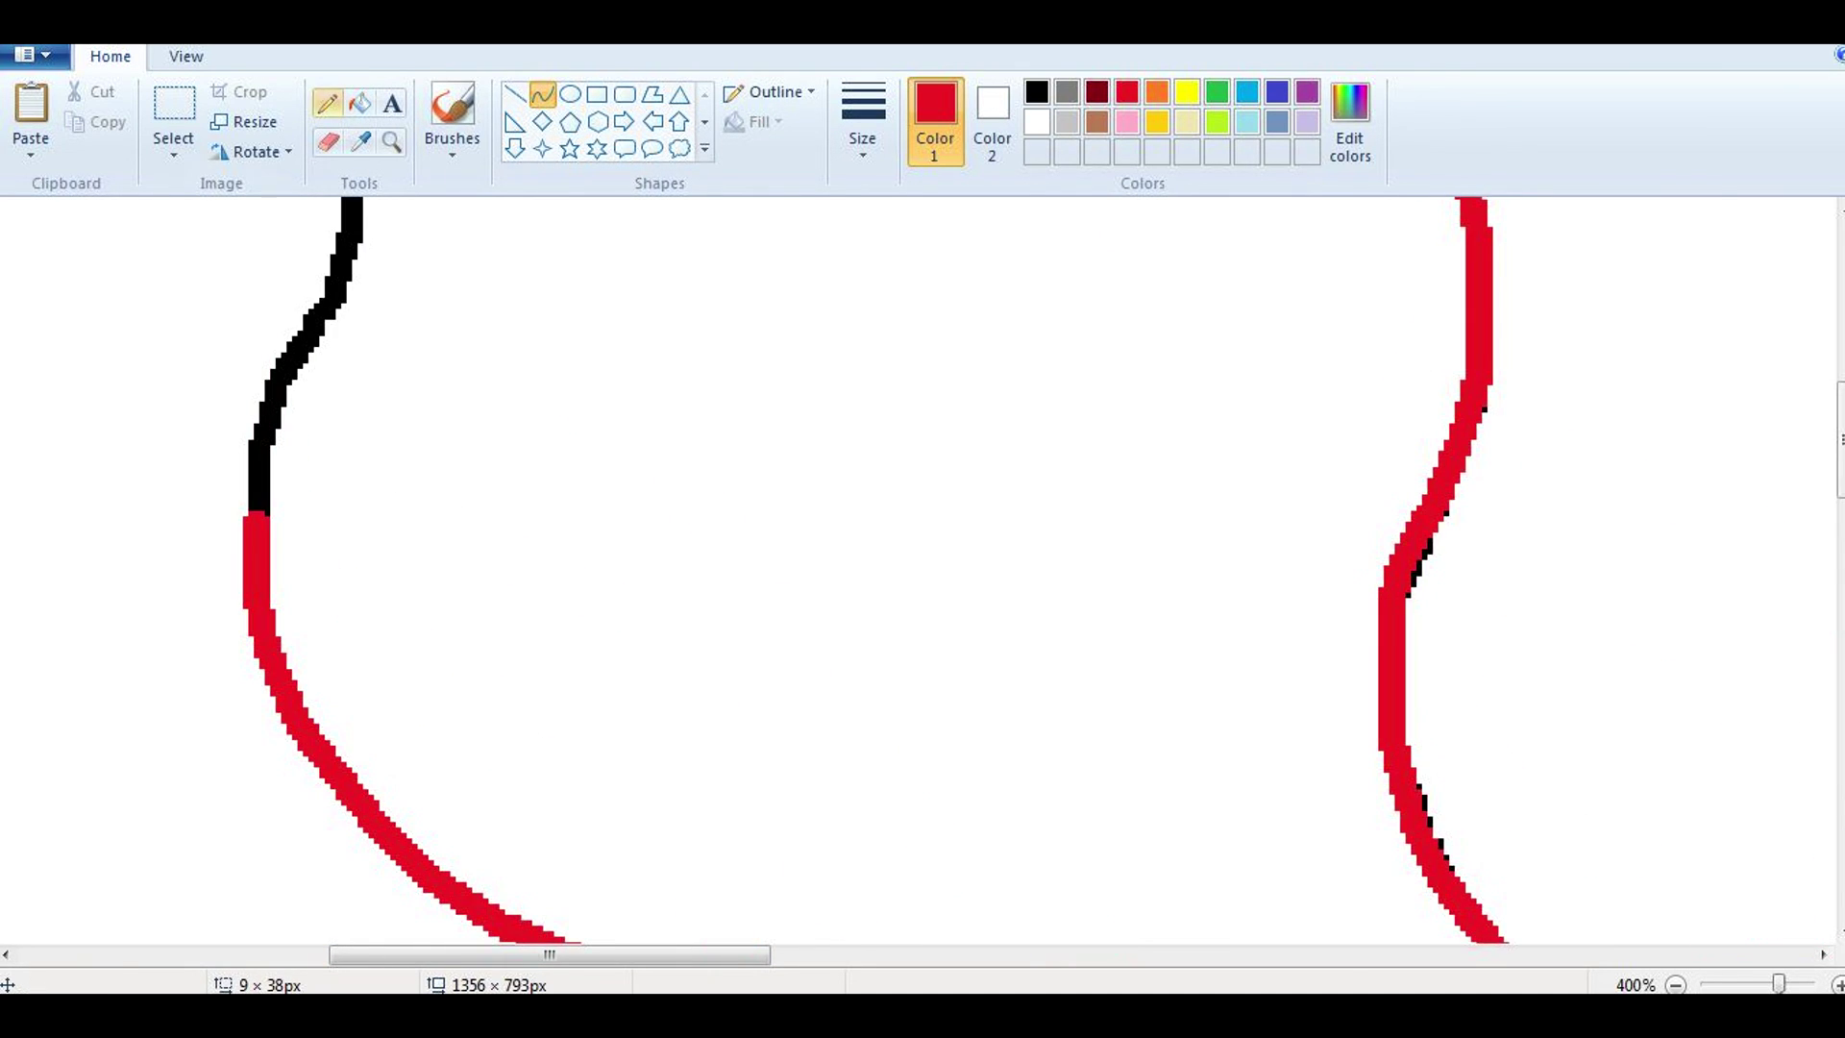
{"action": "left_click_drag", "start_coordinate": [255, 700], "coordinate": [326, 495]}
{"action": "left_click_drag", "start_coordinate": [290, 596], "coordinate": [269, 605]}
Step: Trace the upper left side of the face in red up to its top left corner
{"action": "scroll", "coordinate": [865, 567], "scroll_direction": "up", "scroll_amount": 3}
{"action": "left_click_drag", "start_coordinate": [330, 679], "coordinate": [348, 415]}
{"action": "mouse_move", "coordinate": [337, 547]}
{"action": "left_mouse_down"}
{"action": "mouse_move", "coordinate": [343, 576]}
{"action": "mouse_move", "coordinate": [290, 447]}
{"action": "left_mouse_up"}
{"action": "scroll", "coordinate": [865, 566], "scroll_direction": "up", "scroll_amount": 3}
{"action": "left_click_drag", "start_coordinate": [326, 539], "coordinate": [341, 549]}
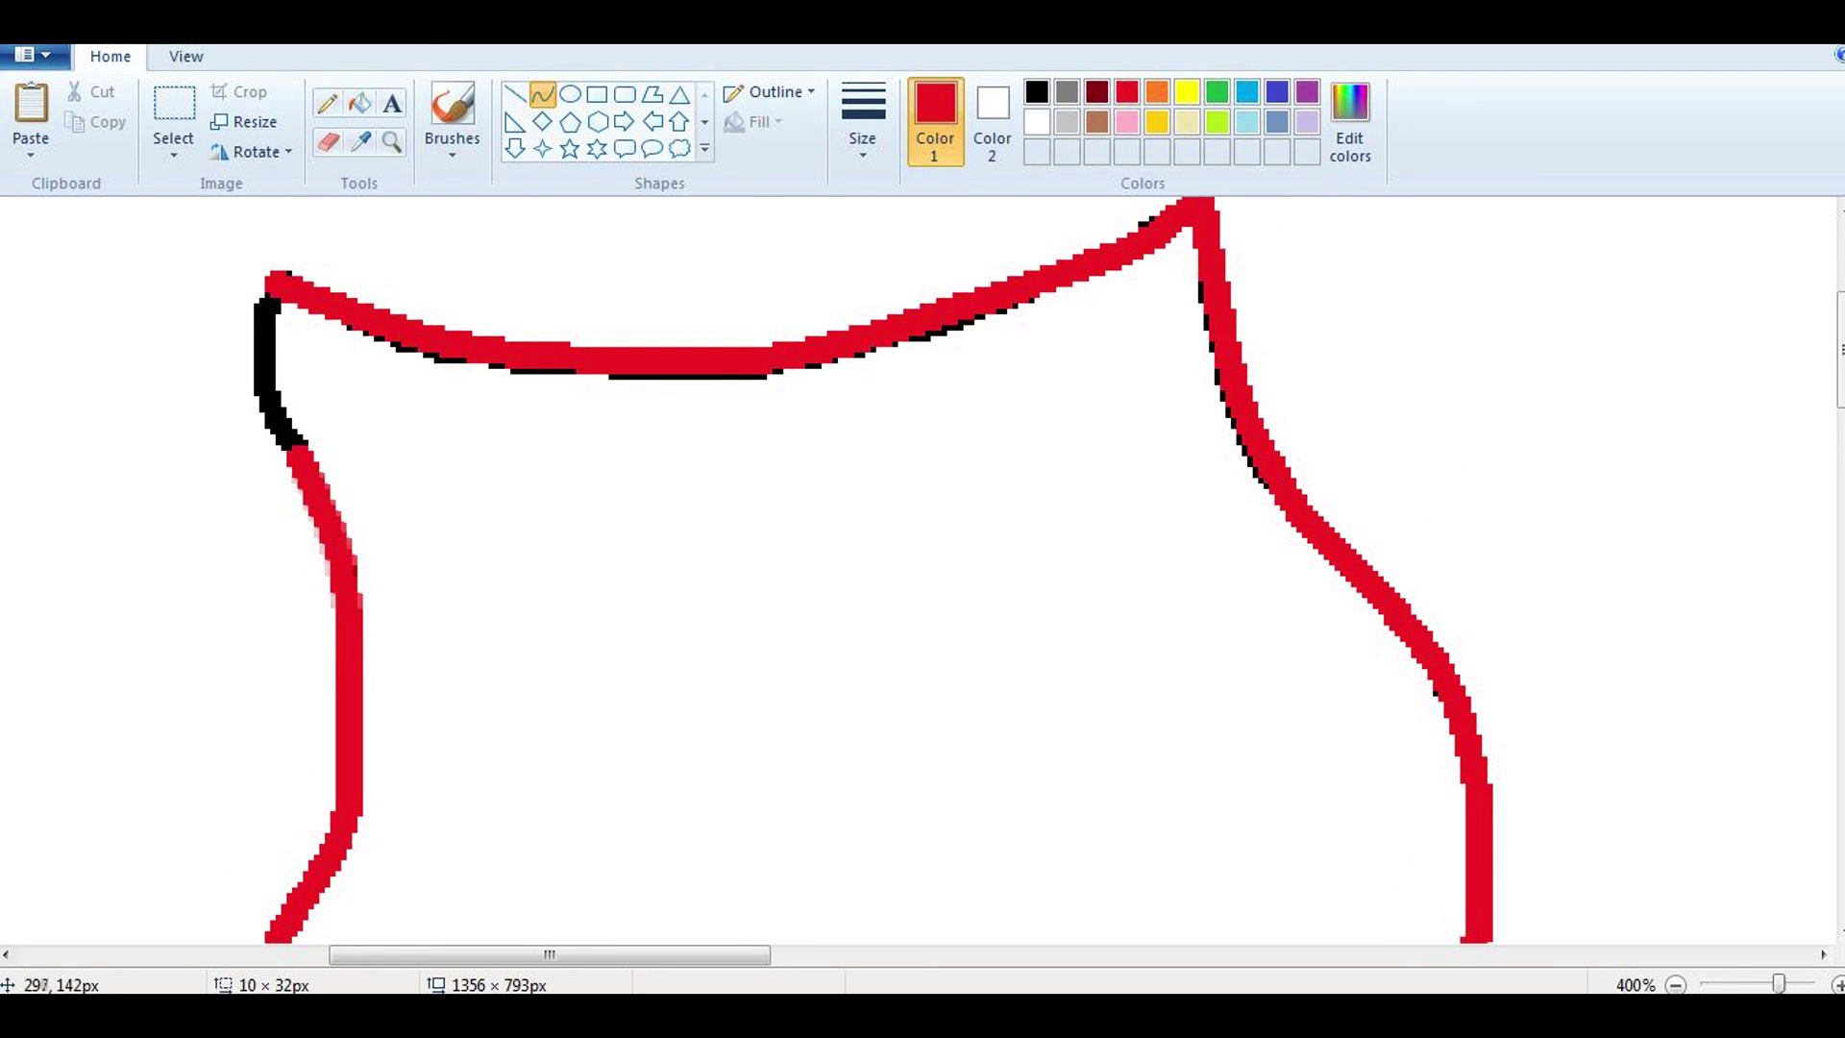
{"action": "left_click_drag", "start_coordinate": [289, 444], "coordinate": [269, 306]}
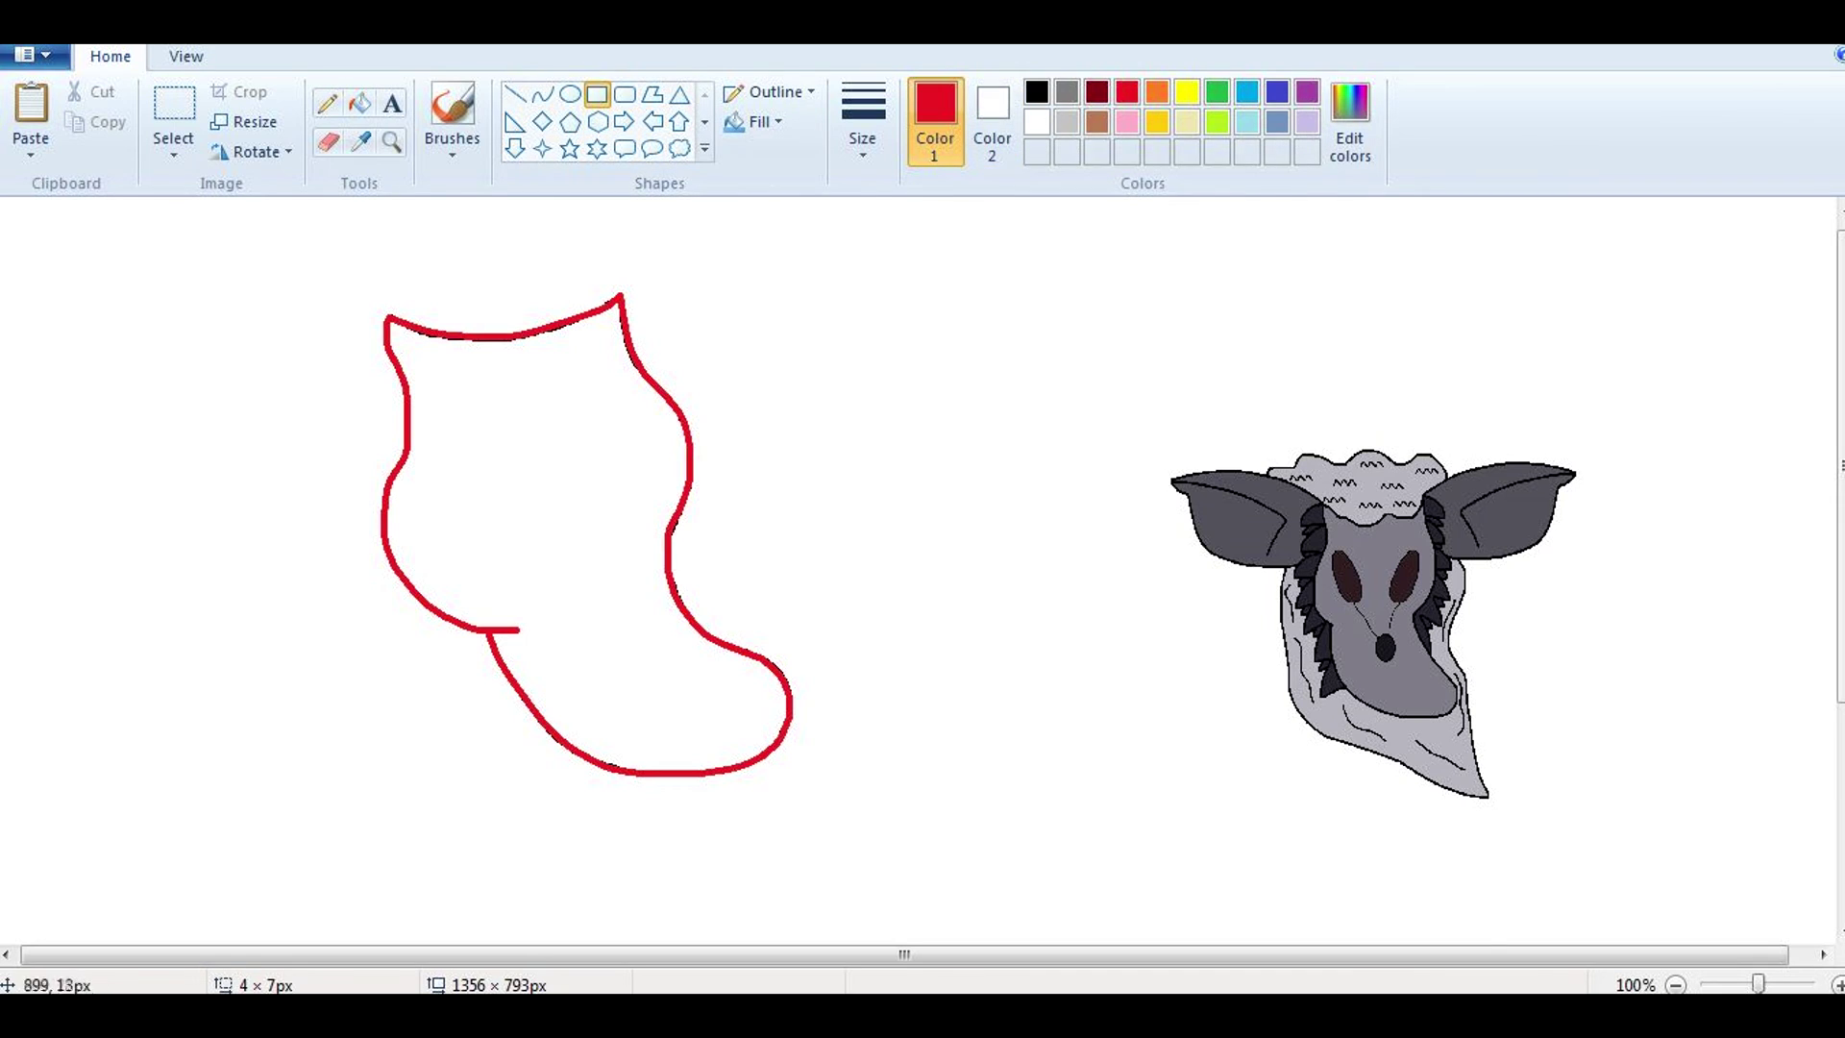
Step: Clean the leftover black sketch pixels away from the red face and snout outline
{"action": "left_click_drag", "start_coordinate": [1630, 392], "coordinate": [1105, 827]}
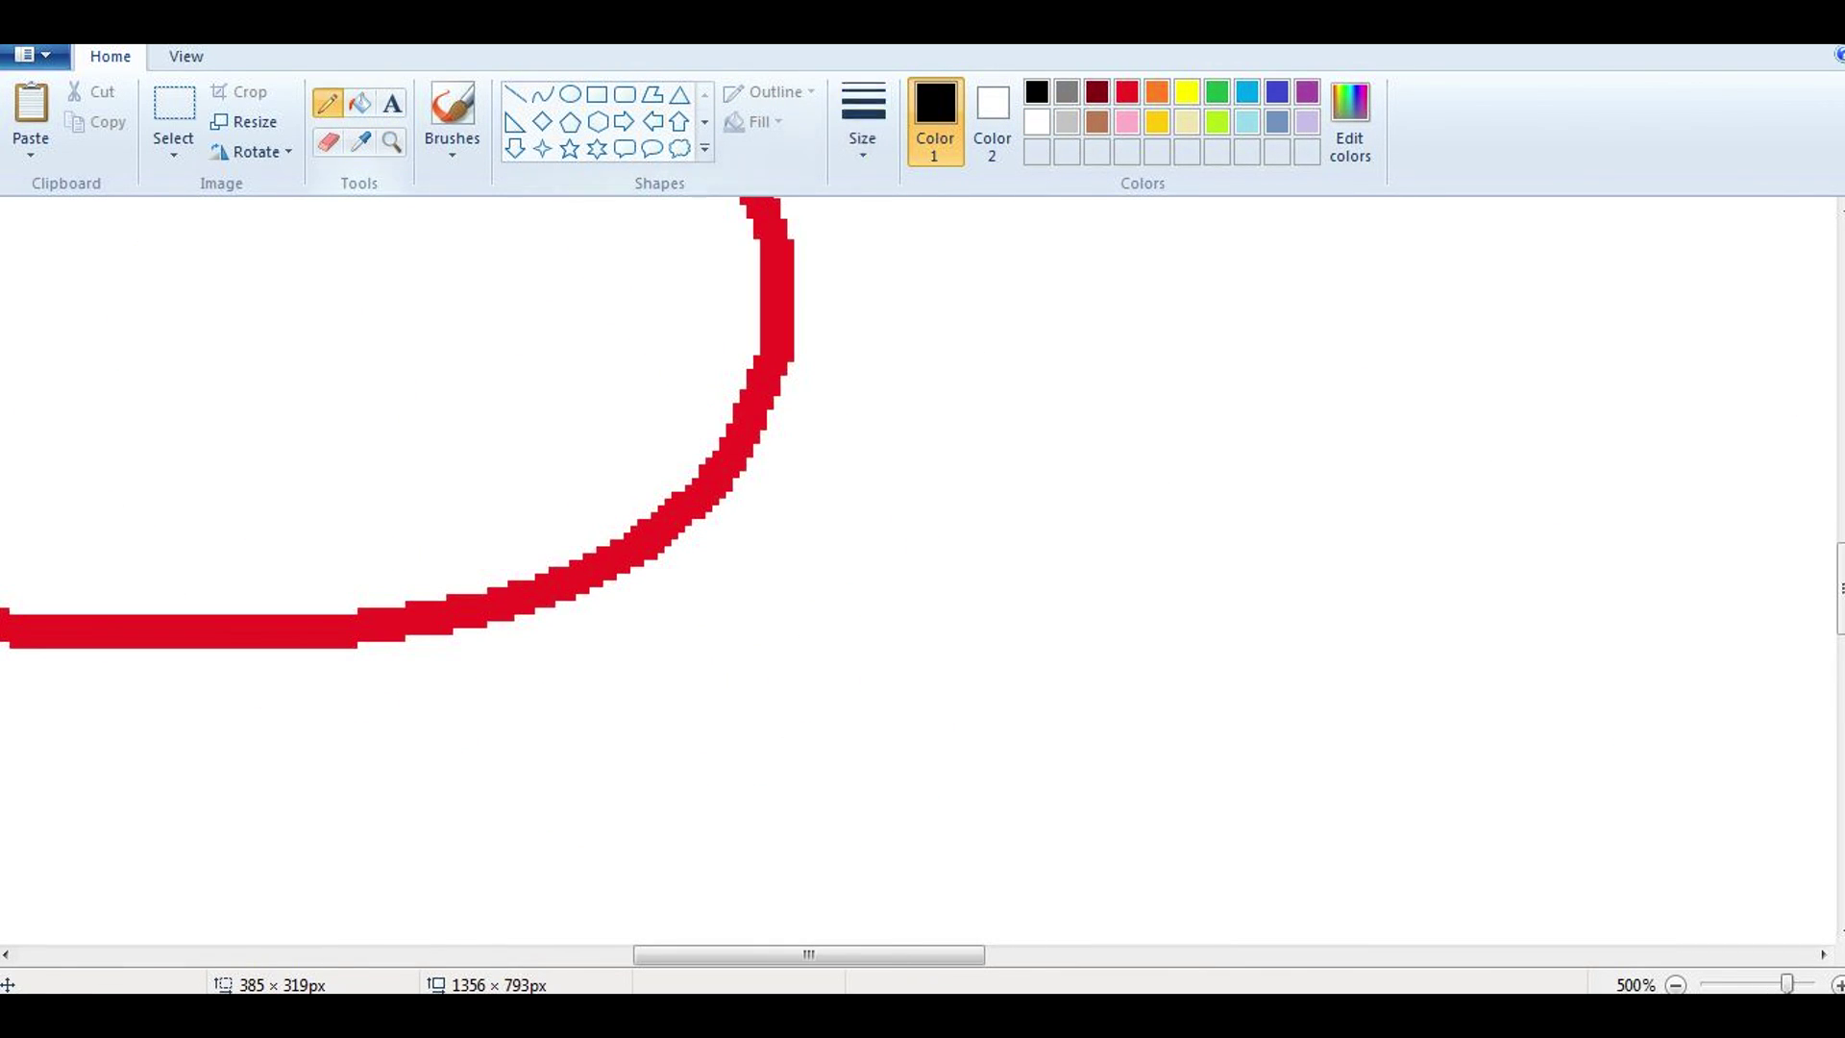
{"action": "left_click", "coordinate": [1127, 91]}
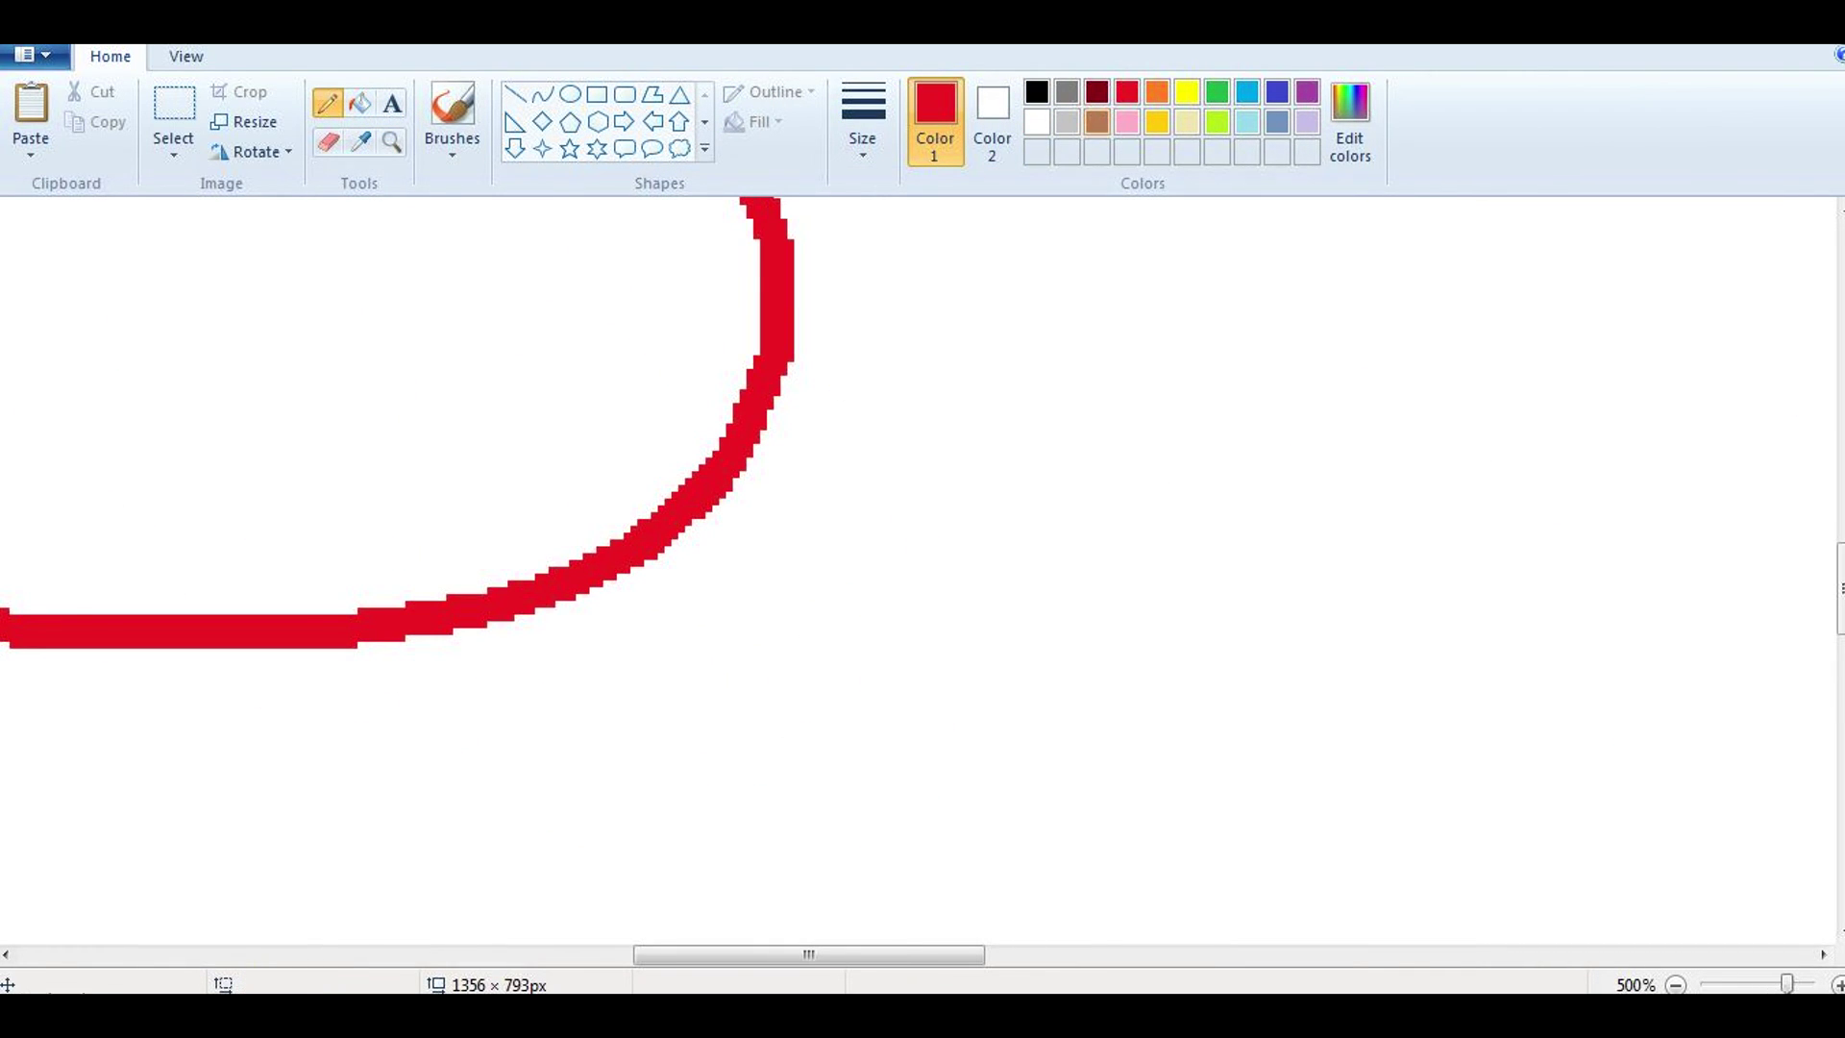
{"action": "scroll", "coordinate": [398, 571], "scroll_direction": "up", "scroll_amount": 3}
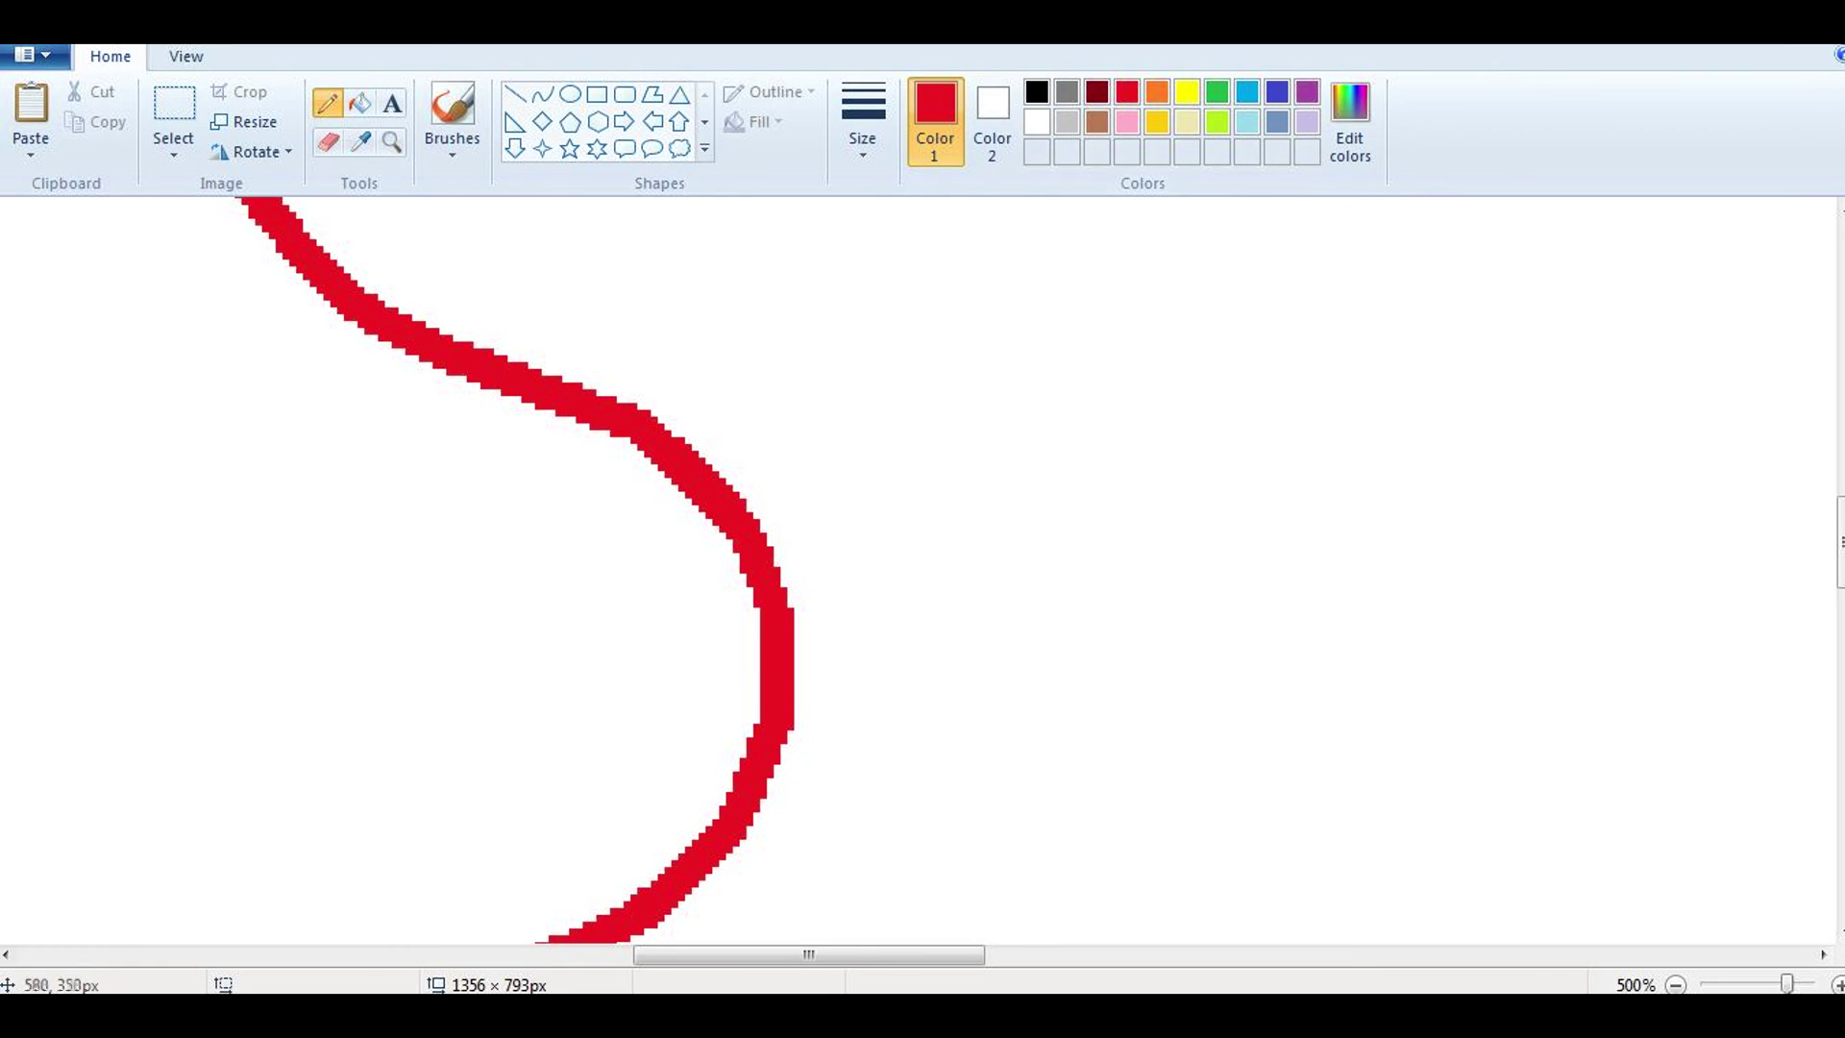
{"action": "scroll", "coordinate": [398, 571], "scroll_direction": "down", "scroll_amount": 2}
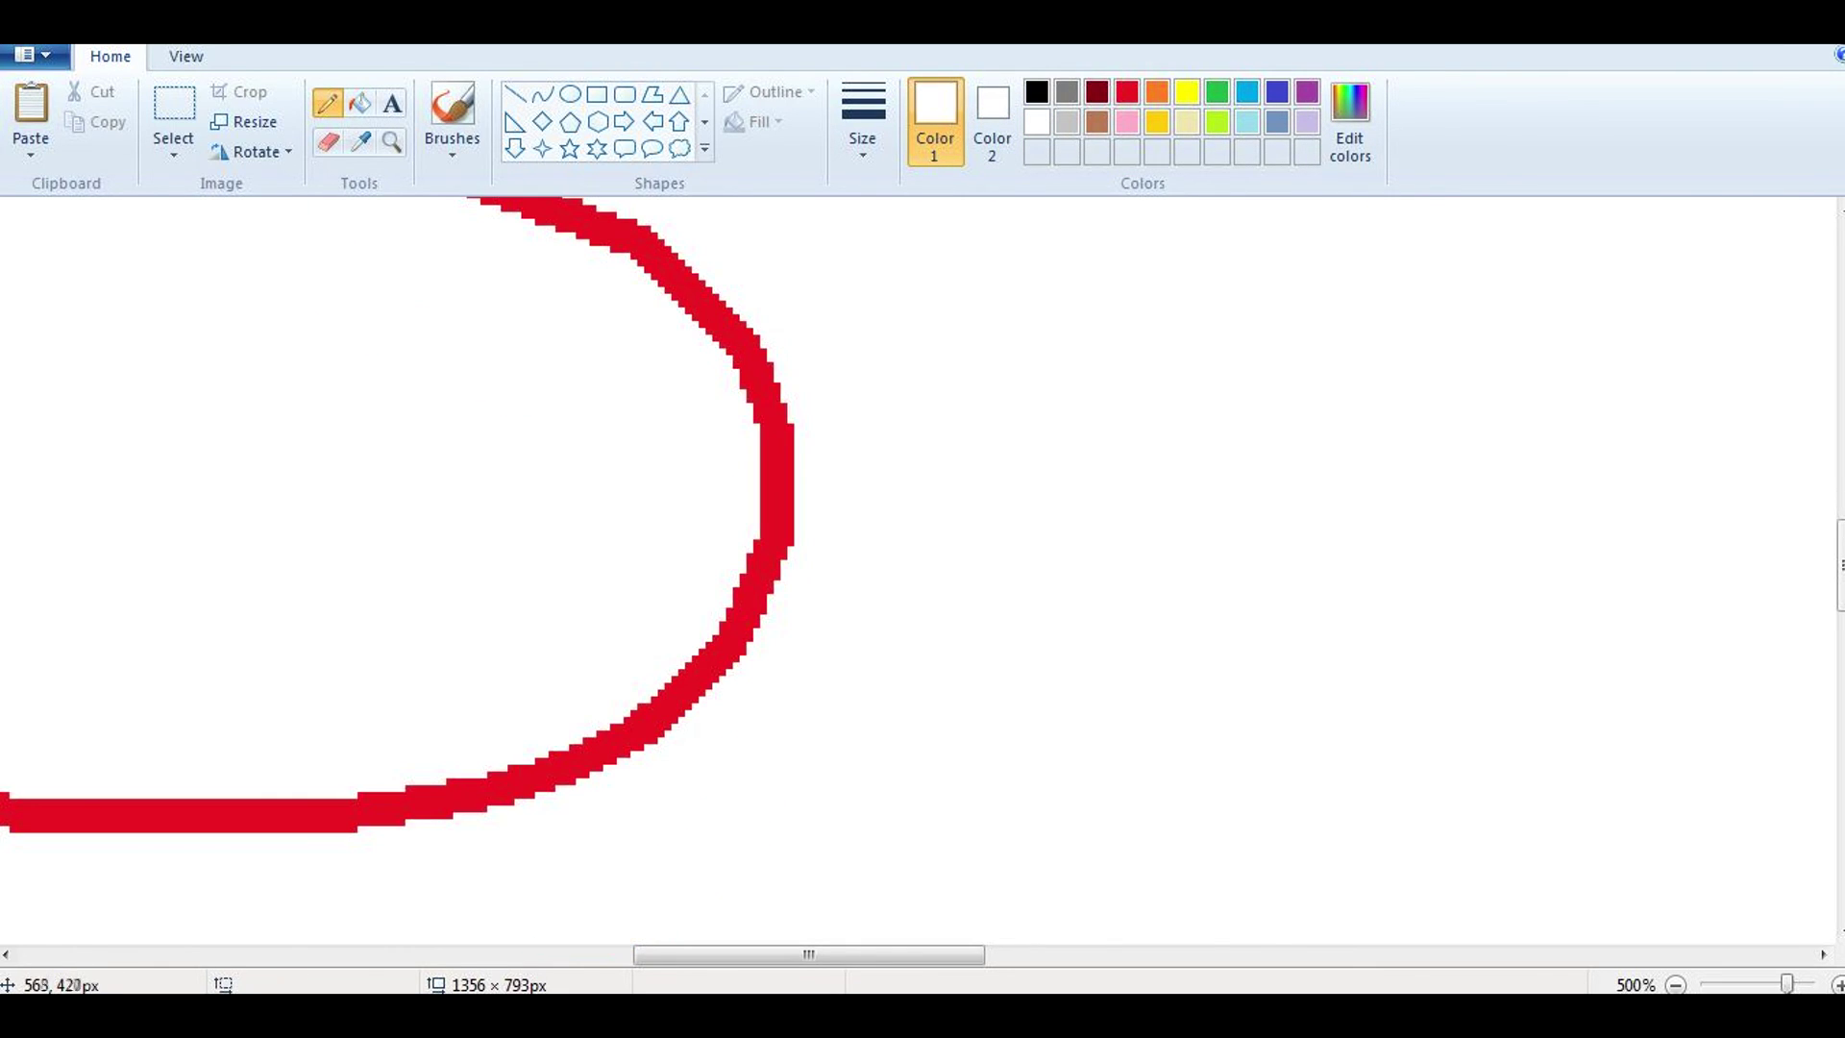
{"action": "scroll", "coordinate": [922, 566], "scroll_direction": "left", "scroll_amount": 5}
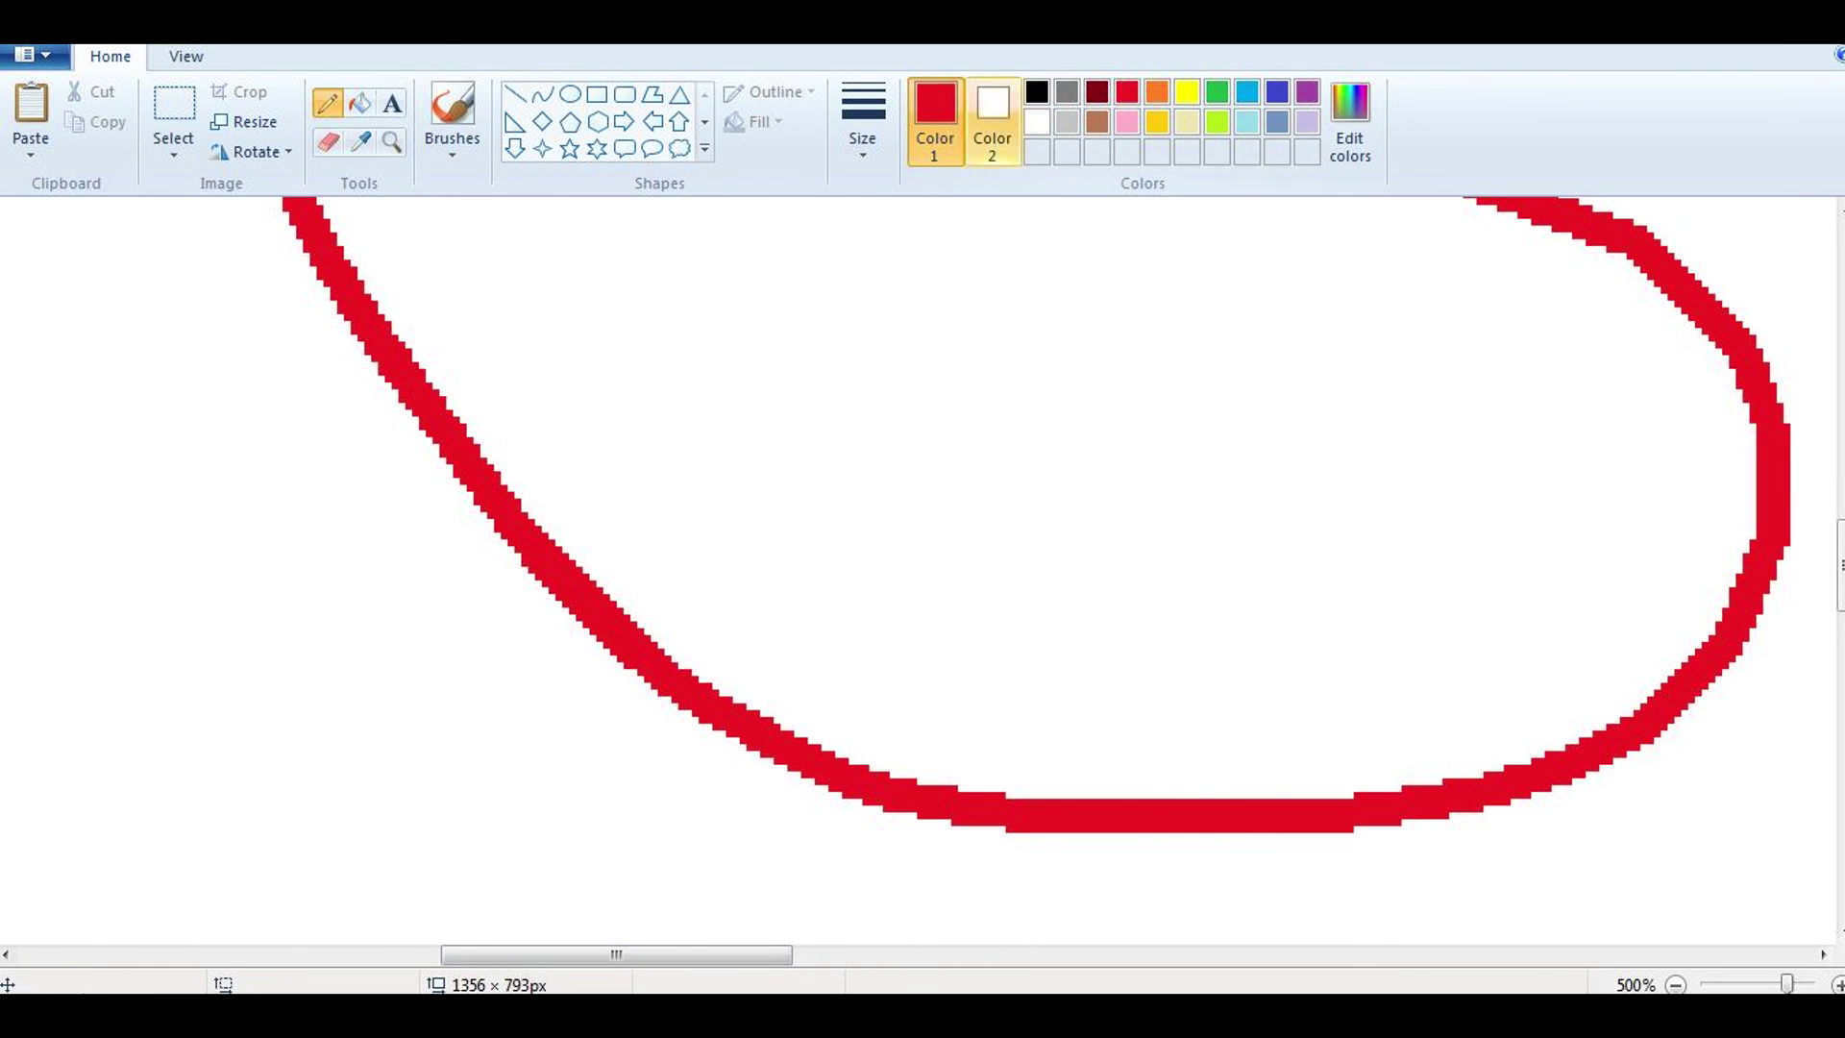
{"action": "scroll", "coordinate": [922, 567], "scroll_direction": "up", "scroll_amount": 5}
{"action": "left_click", "coordinate": [328, 142]}
{"action": "scroll", "coordinate": [599, 598], "scroll_direction": "down", "scroll_amount": 3}
{"action": "scroll", "coordinate": [631, 627], "scroll_direction": "up", "scroll_amount": 4}
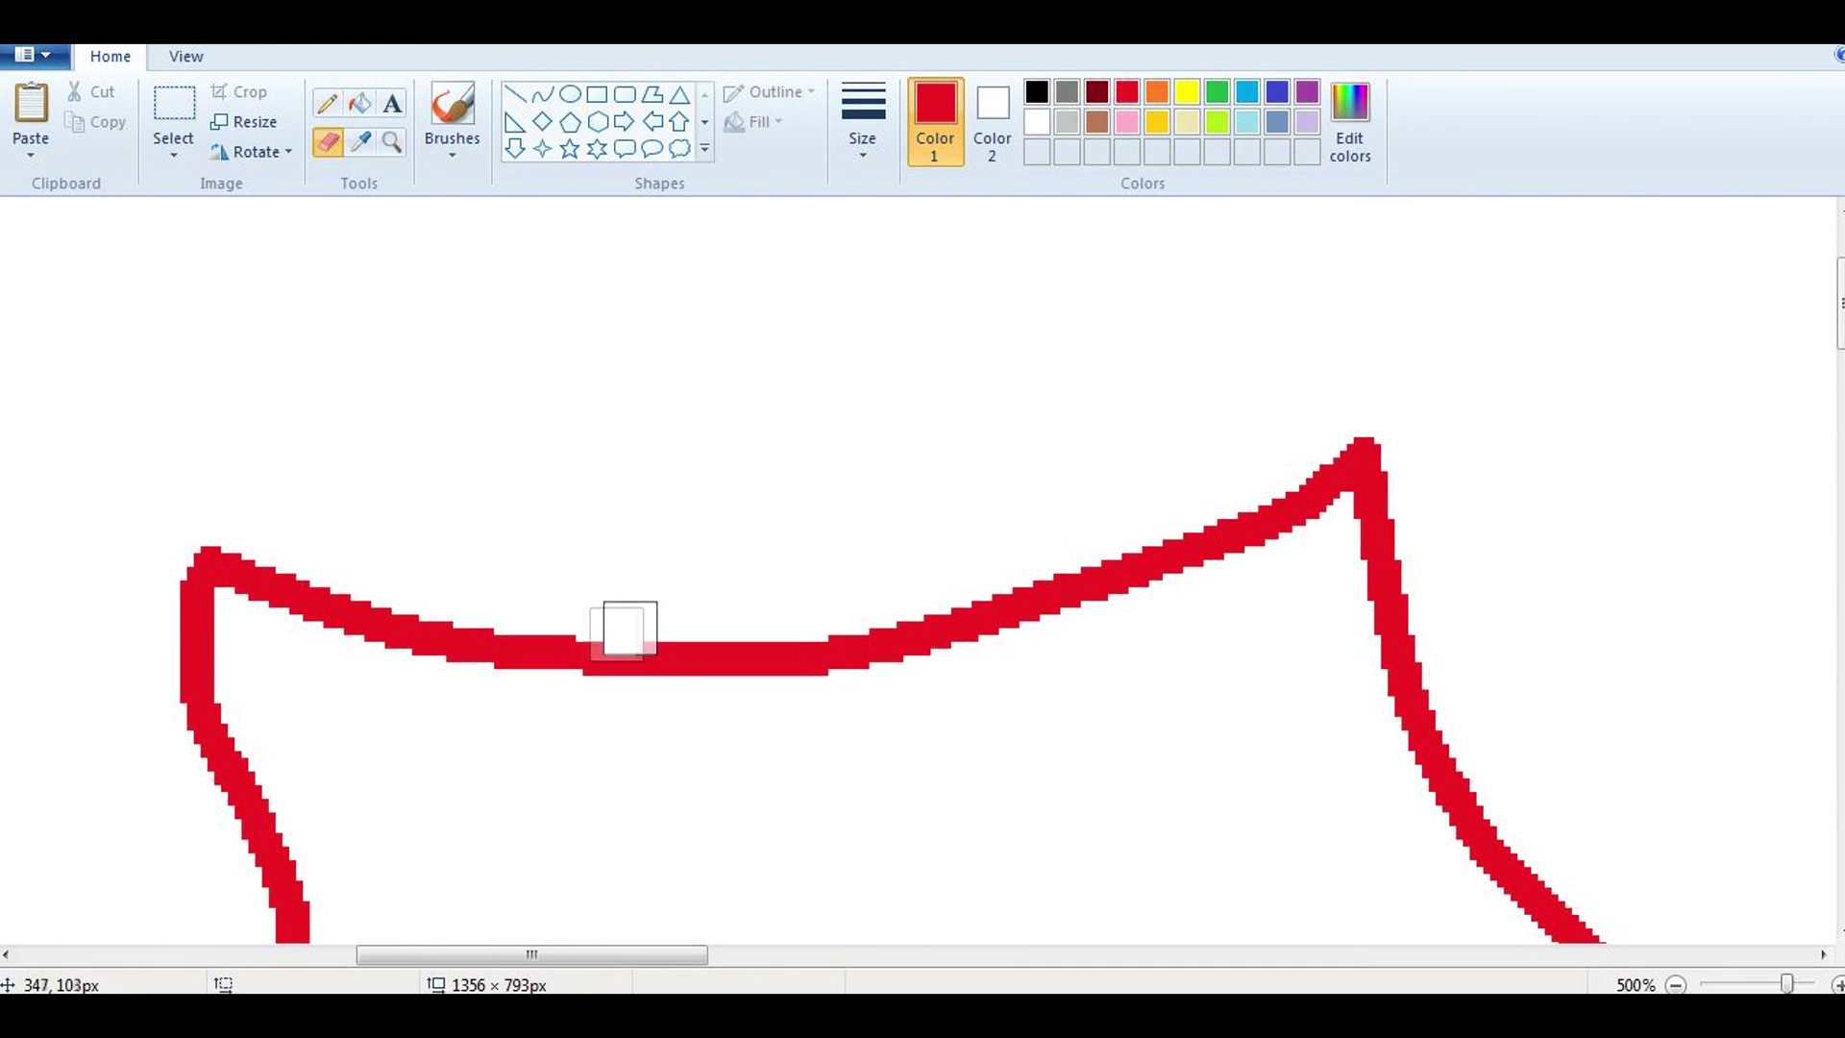
Step: Sketch jagged fur tufts freehand in light blue with the Pencil along the left edge of the face and snout
{"action": "left_click", "coordinate": [391, 143]}
{"action": "right_click", "coordinate": [457, 382]}
{"action": "left_click", "coordinate": [328, 103]}
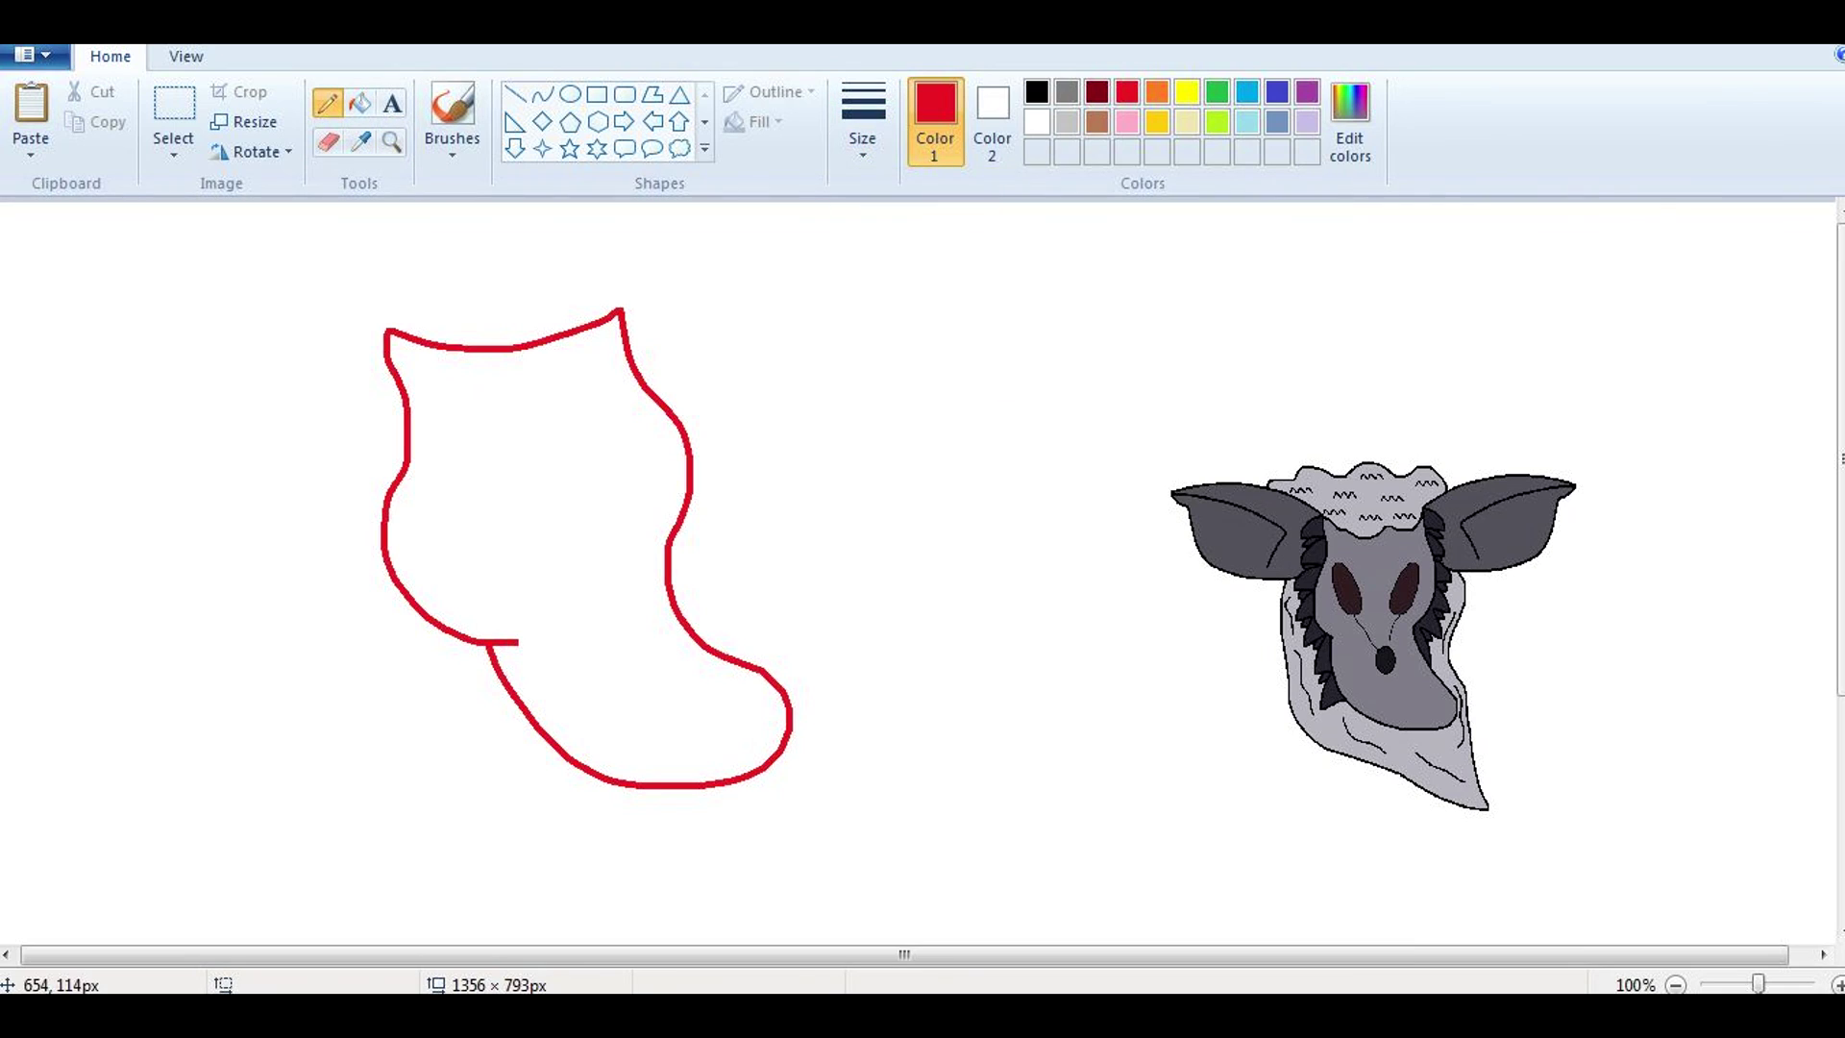
{"action": "left_click", "coordinate": [1246, 91]}
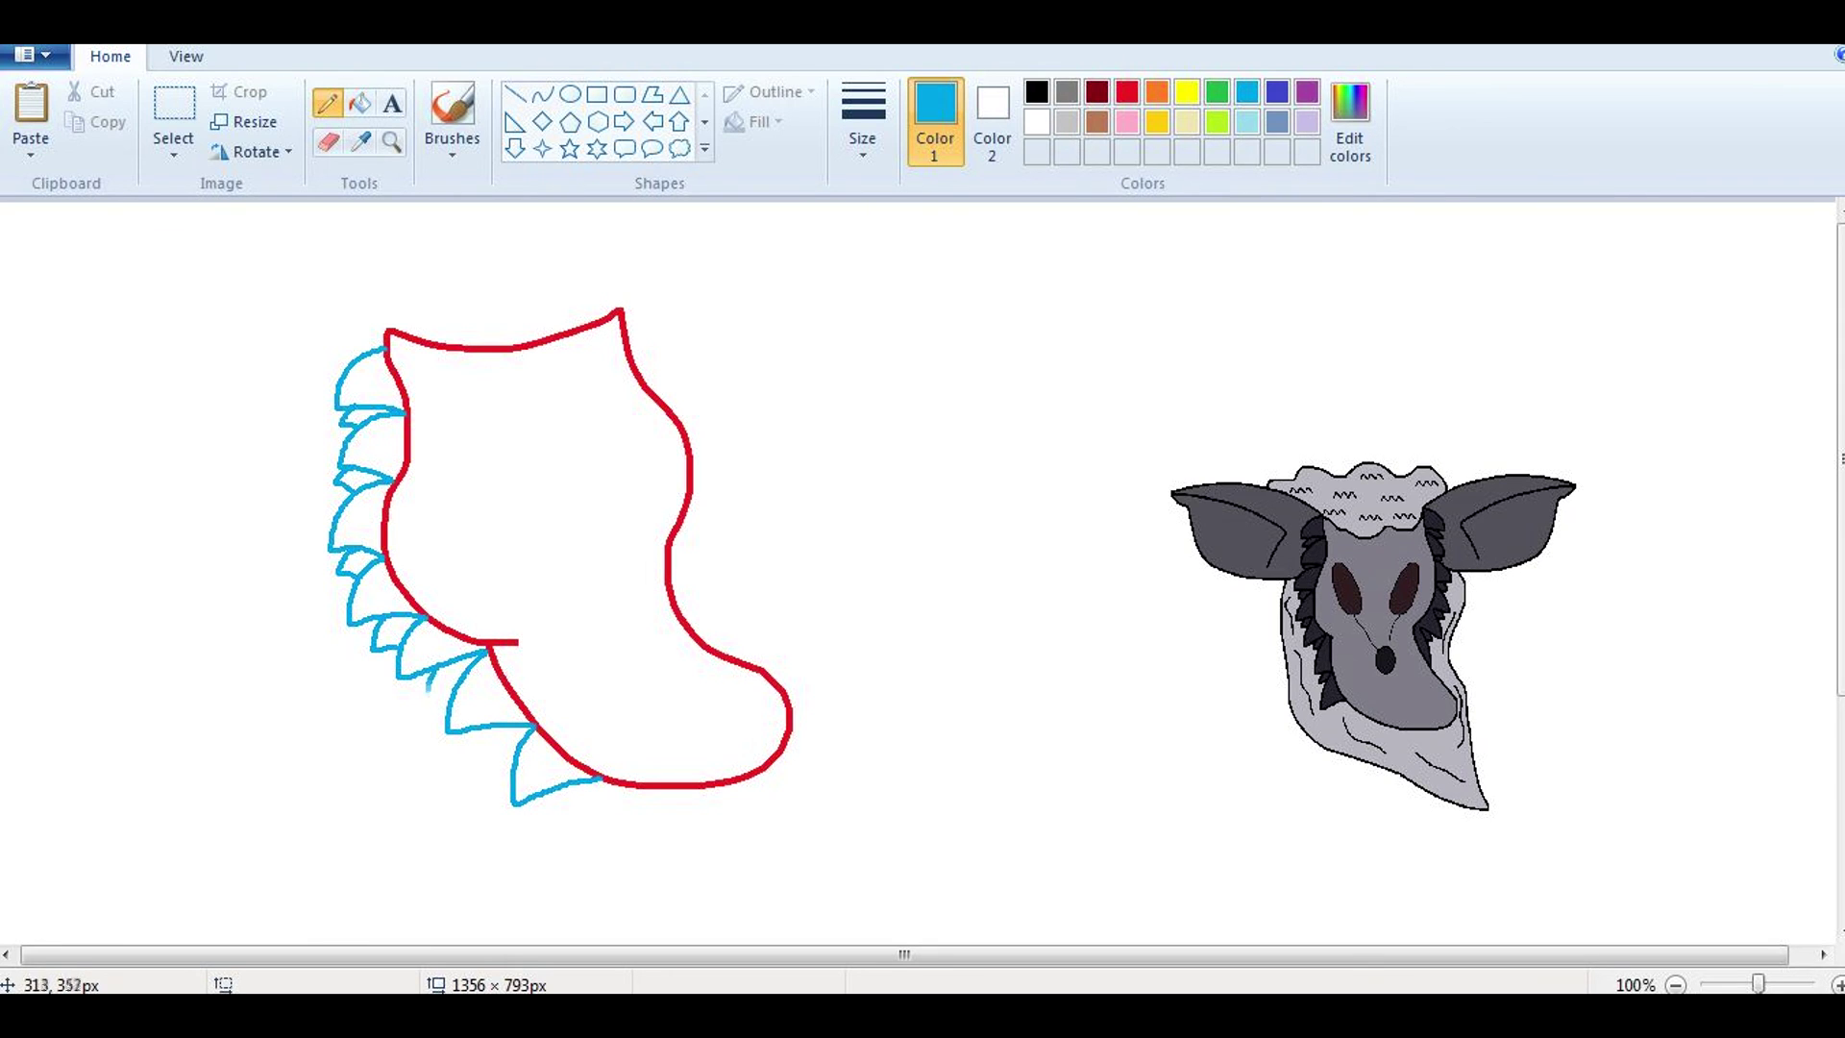
Step: Trace the topmost large fur tuft in dark blue with the Curve tool
{"action": "left_click_drag", "start_coordinate": [1757, 983], "coordinate": [1792, 984]}
{"action": "left_click", "coordinate": [543, 94]}
{"action": "left_click", "coordinate": [862, 120]}
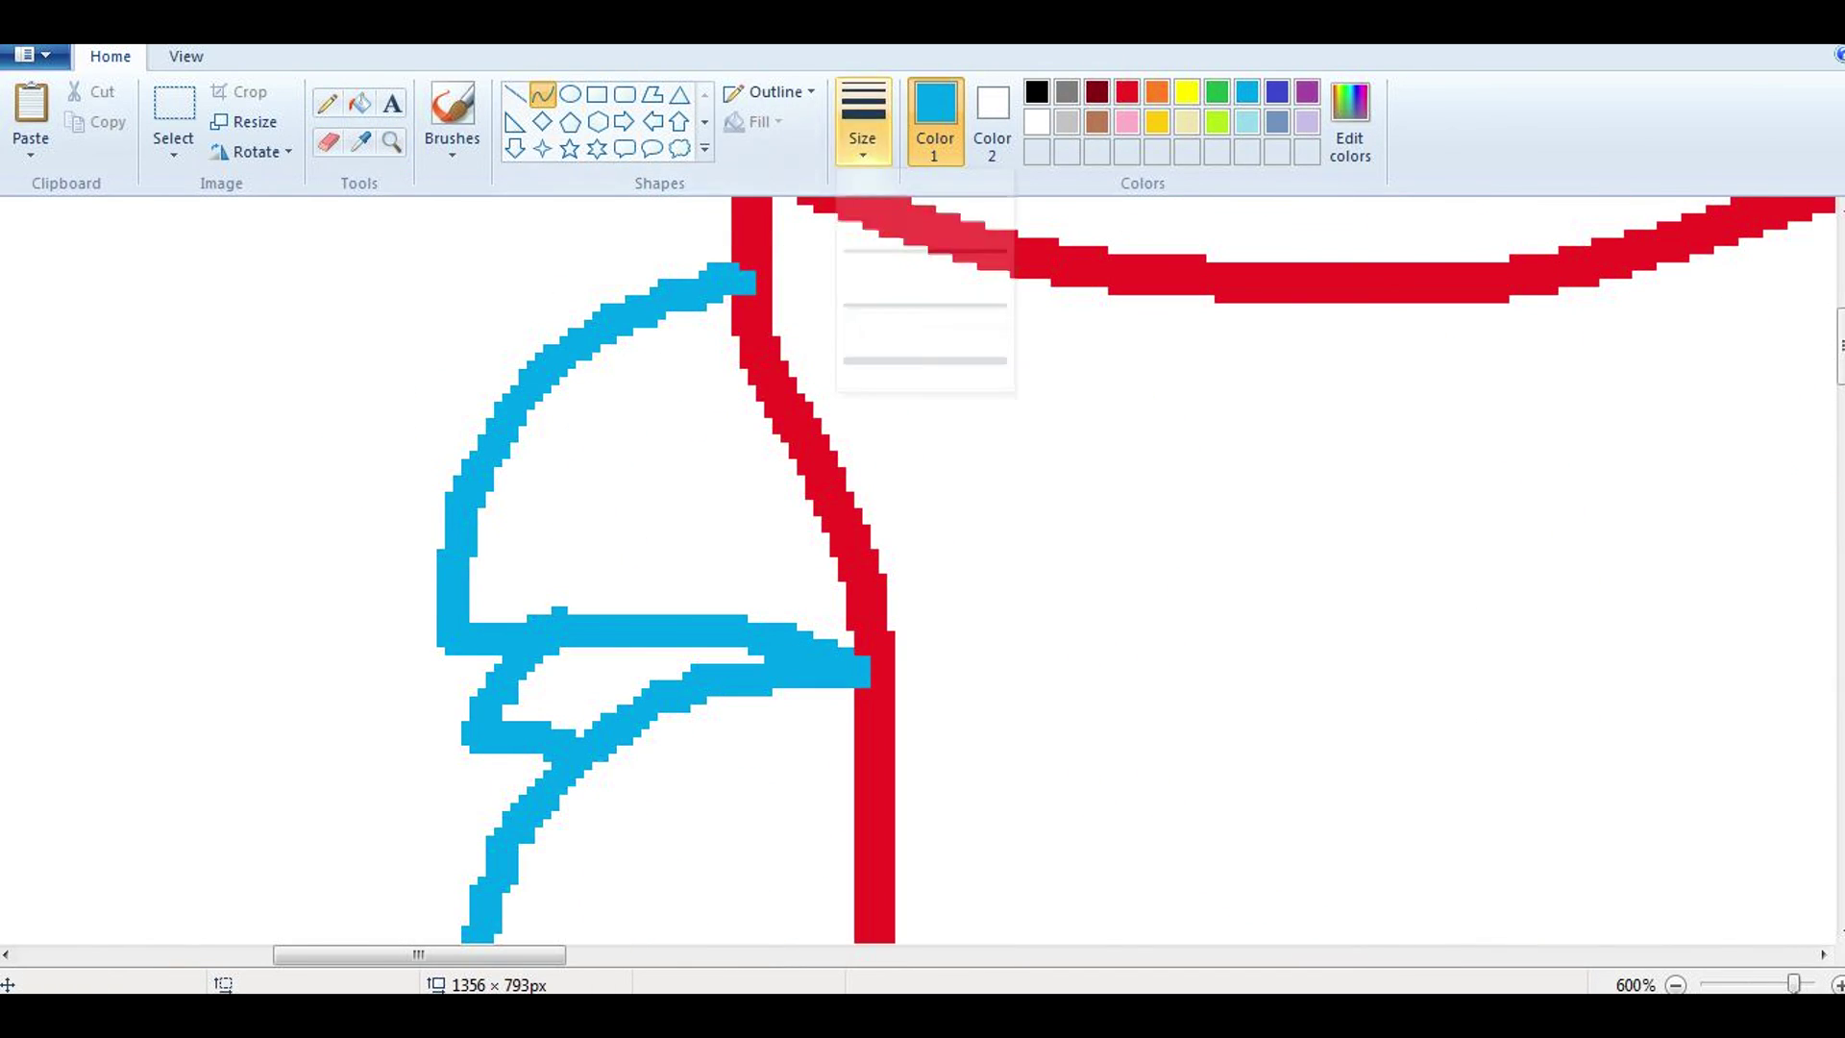
{"action": "left_click", "coordinate": [922, 360]}
{"action": "left_click", "coordinate": [1277, 92]}
{"action": "left_click_drag", "start_coordinate": [543, 370], "coordinate": [759, 274]}
{"action": "mouse_move", "coordinate": [689, 421]}
{"action": "left_mouse_down"}
{"action": "mouse_move", "coordinate": [574, 646]}
{"action": "mouse_move", "coordinate": [480, 673]}
{"action": "mouse_move", "coordinate": [869, 646]}
{"action": "left_mouse_up"}
Step: Trace the second large fur tuft from the top with dark blue curves
{"action": "scroll", "coordinate": [663, 567], "scroll_direction": "down", "scroll_amount": 3}
{"action": "left_click_drag", "start_coordinate": [494, 577], "coordinate": [865, 474]}
{"action": "scroll", "coordinate": [663, 567], "scroll_direction": "down", "scroll_amount": 3}
{"action": "scroll", "coordinate": [663, 567], "scroll_direction": "down", "scroll_amount": 3}
{"action": "left_click_drag", "start_coordinate": [452, 428], "coordinate": [804, 543]}
Step: Trace the outer and lower edges of the third large fur tuft with dark blue curves
{"action": "left_click_drag", "start_coordinate": [805, 365], "coordinate": [403, 773]}
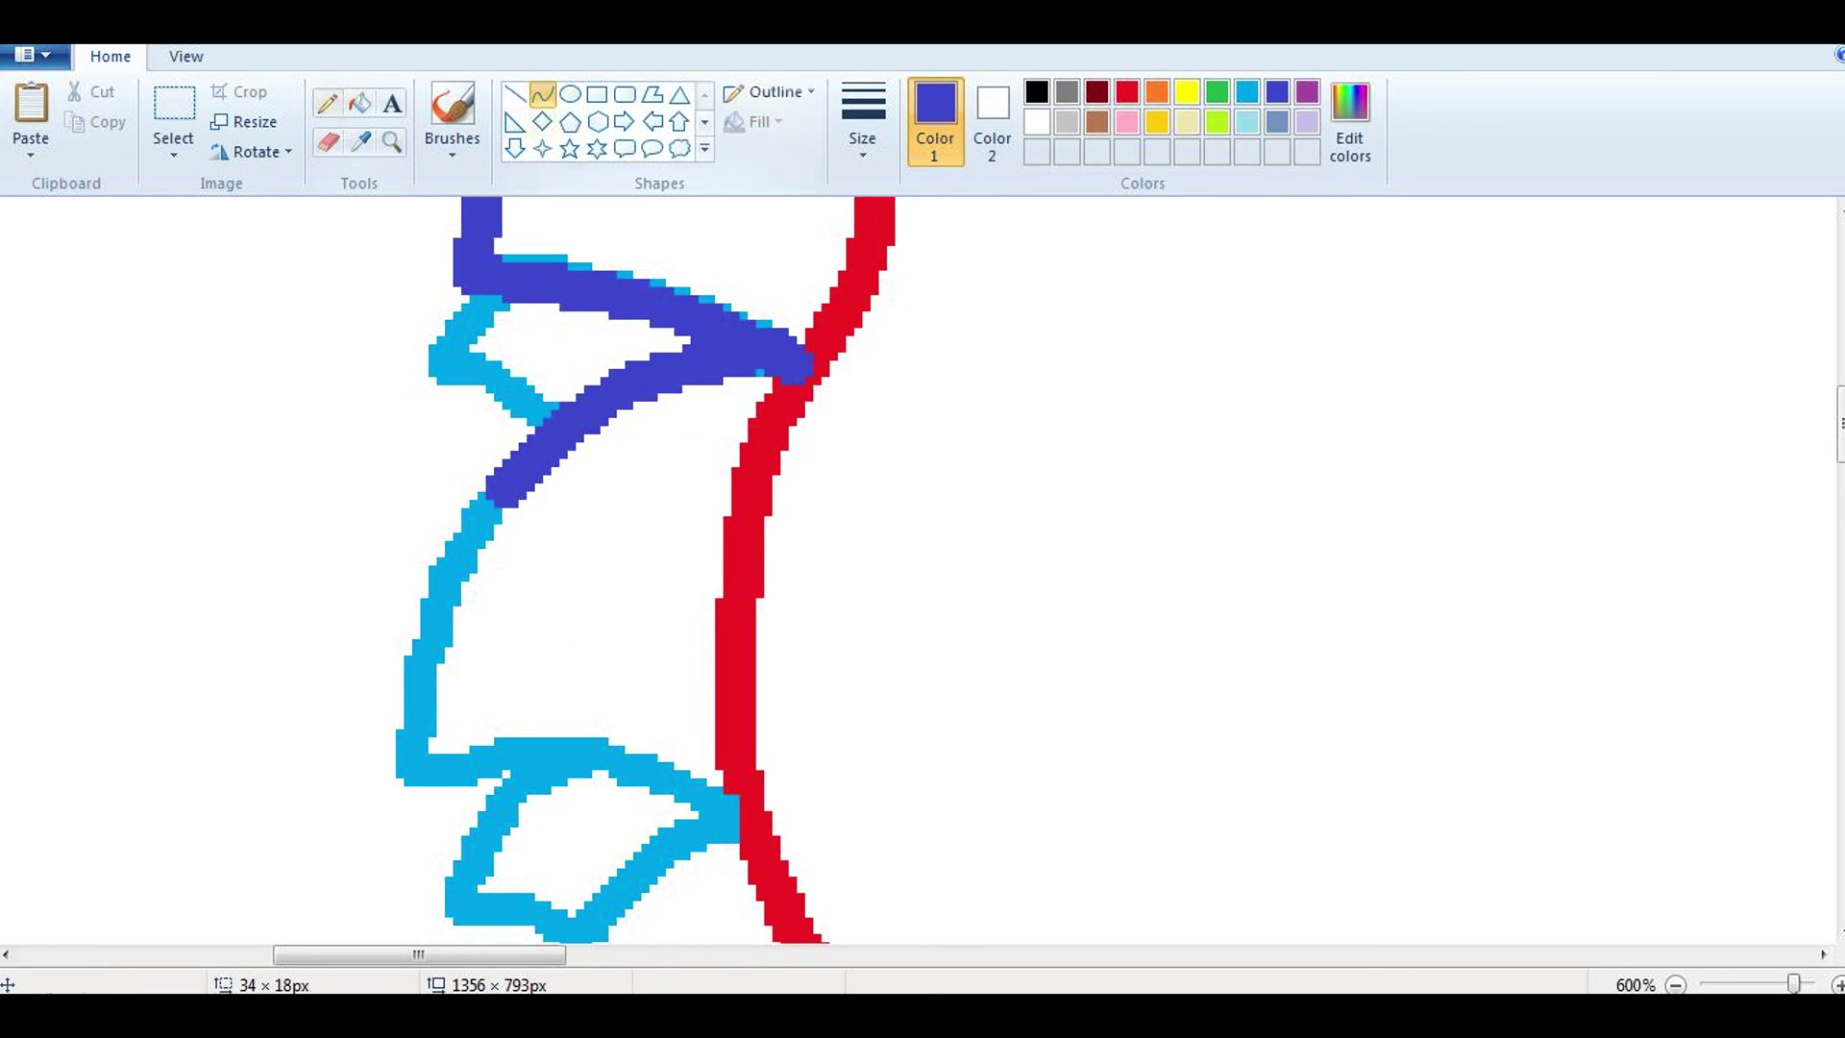
{"action": "left_click_drag", "start_coordinate": [509, 538], "coordinate": [480, 487]}
{"action": "scroll", "coordinate": [481, 487], "scroll_direction": "down", "scroll_amount": 3}
{"action": "left_click_drag", "start_coordinate": [408, 408], "coordinate": [747, 454]}
{"action": "mouse_move", "coordinate": [586, 422]}
{"action": "left_mouse_down"}
{"action": "mouse_move", "coordinate": [625, 375]}
{"action": "mouse_move", "coordinate": [607, 675]}
{"action": "left_mouse_up"}
Step: Trace the fourth large fur tuft beside the cheek with dark blue curves
{"action": "left_click_drag", "start_coordinate": [527, 616], "coordinate": [538, 663]}
{"action": "scroll", "coordinate": [769, 577], "scroll_direction": "down", "scroll_amount": 3}
{"action": "scroll", "coordinate": [768, 577], "scroll_direction": "down", "scroll_amount": 3}
{"action": "left_click_drag", "start_coordinate": [543, 485], "coordinate": [999, 443]}
{"action": "left_click_drag", "start_coordinate": [769, 461], "coordinate": [788, 428]}
{"action": "left_click", "coordinate": [788, 427]}
Step: Trace the fifth large fur tuft below the jaw with dark blue curves
{"action": "left_click_drag", "start_coordinate": [973, 454], "coordinate": [824, 812]}
{"action": "mouse_move", "coordinate": [894, 615]}
{"action": "left_mouse_down"}
{"action": "mouse_move", "coordinate": [831, 663]}
{"action": "mouse_move", "coordinate": [1378, 485]}
{"action": "left_mouse_up"}
{"action": "scroll", "coordinate": [864, 576], "scroll_direction": "down", "scroll_amount": 3}
{"action": "left_click_drag", "start_coordinate": [1105, 562], "coordinate": [1105, 533]}
Step: Trace the sixth large fur tuft beside the snout with dark blue curves
{"action": "left_click", "coordinate": [327, 103]}
{"action": "scroll", "coordinate": [865, 576], "scroll_direction": "down", "scroll_amount": 3}
{"action": "left_click_drag", "start_coordinate": [1374, 298], "coordinate": [1103, 783]}
{"action": "mouse_move", "coordinate": [1239, 538]}
{"action": "left_mouse_down"}
{"action": "mouse_move", "coordinate": [1128, 577]}
{"action": "mouse_move", "coordinate": [1650, 557]}
{"action": "left_mouse_up"}
{"action": "scroll", "coordinate": [865, 576], "scroll_direction": "down", "scroll_amount": 3}
{"action": "left_click_drag", "start_coordinate": [1393, 577], "coordinate": [1393, 548]}
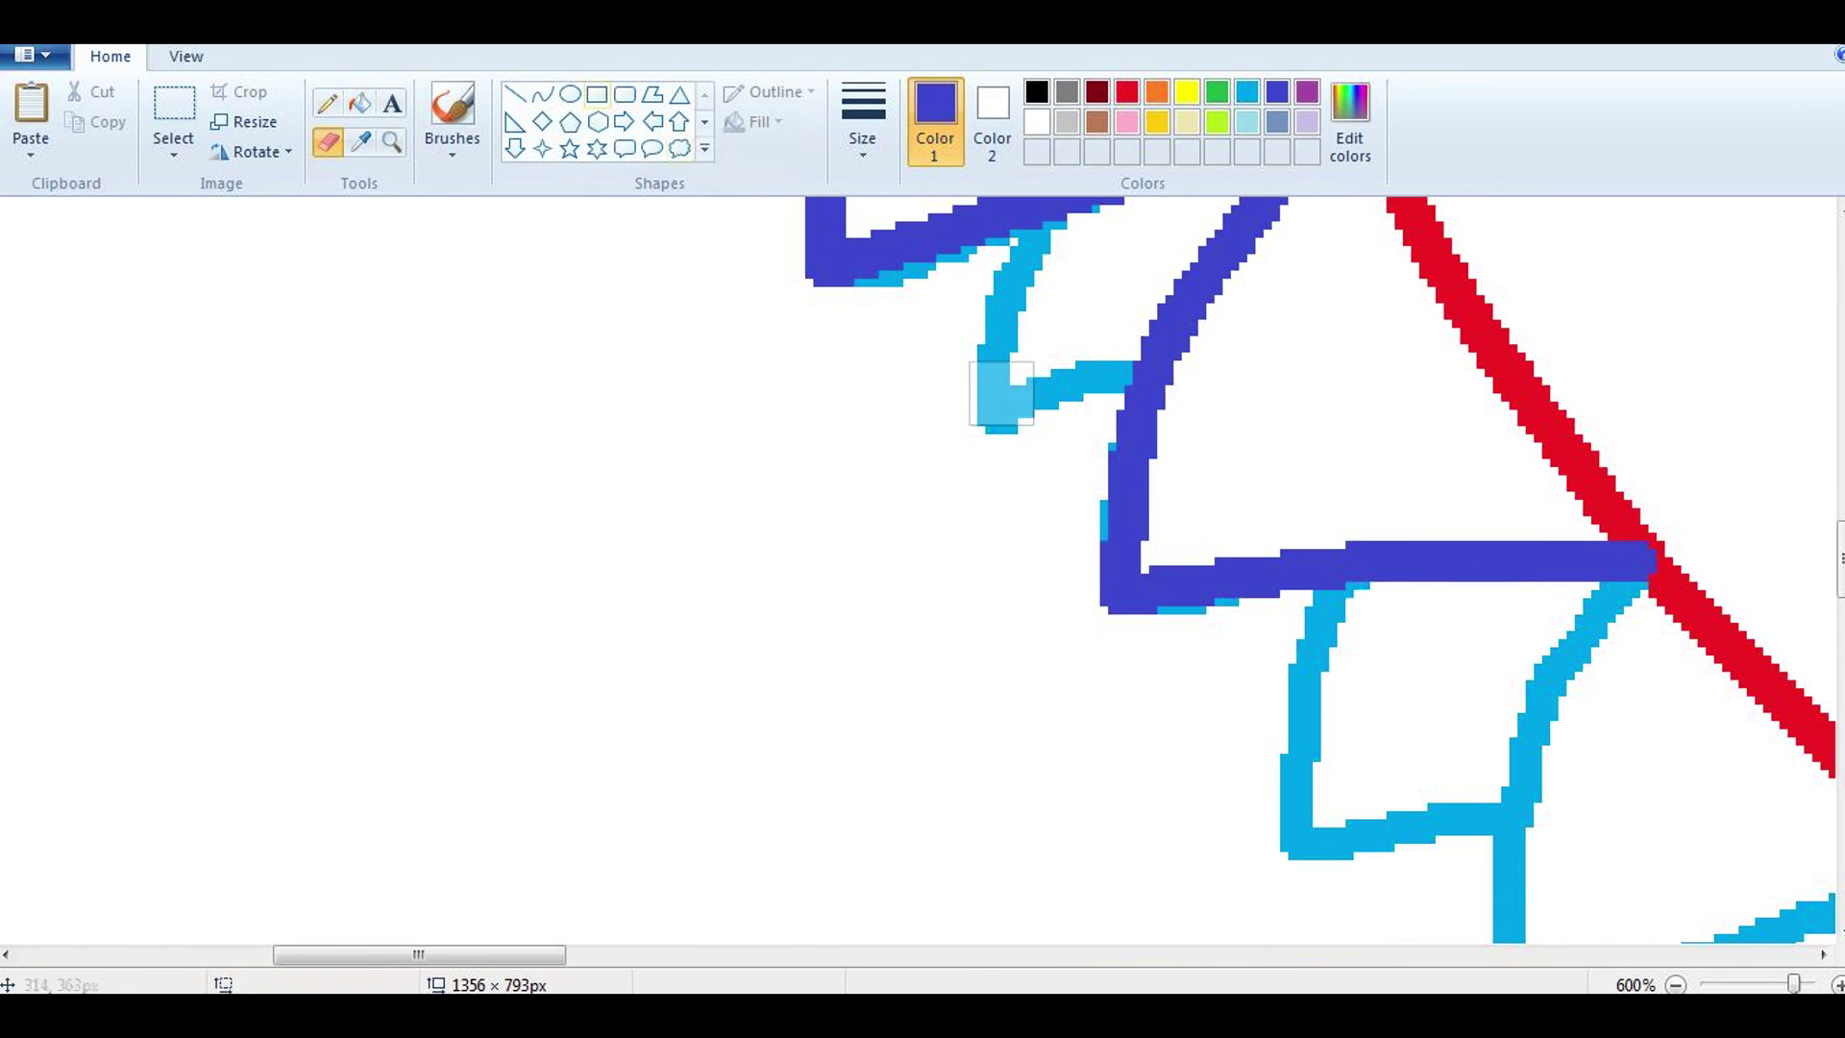
Step: Trace the lowest large fur tuft under the snout with dark blue curves
{"action": "left_click", "coordinate": [543, 94]}
{"action": "scroll", "coordinate": [864, 576], "scroll_direction": "down", "scroll_amount": 3}
{"action": "scroll", "coordinate": [865, 576], "scroll_direction": "right", "scroll_amount": 5}
{"action": "left_click_drag", "start_coordinate": [1153, 383], "coordinate": [1022, 860]}
{"action": "left_click_drag", "start_coordinate": [1085, 625], "coordinate": [1014, 634]}
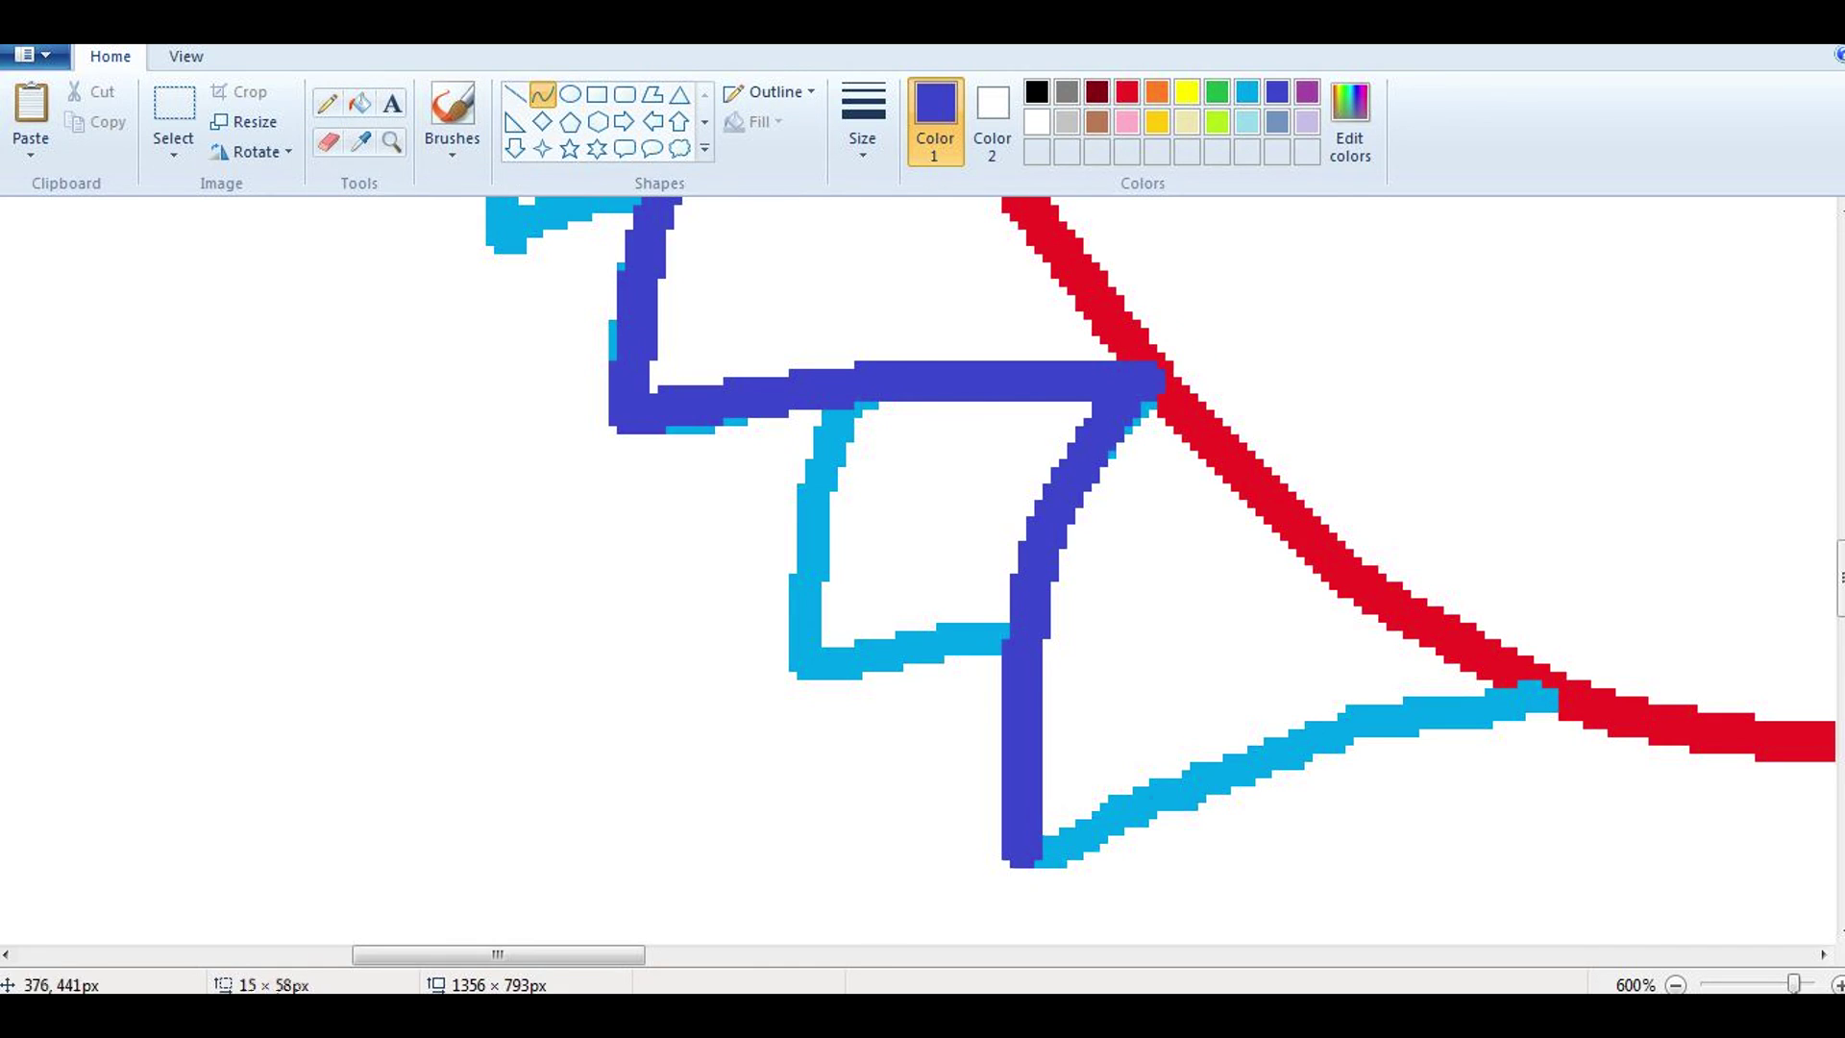
{"action": "left_click_drag", "start_coordinate": [1022, 860], "coordinate": [1556, 687]}
{"action": "left_click_drag", "start_coordinate": [1297, 769], "coordinate": [1326, 730]}
Step: Trace the small in-between tufts beside the cheek, around the fourth large tuft, with dark blue curves
{"action": "scroll", "coordinate": [865, 577], "scroll_direction": "up", "scroll_amount": 5}
{"action": "scroll", "coordinate": [865, 576], "scroll_direction": "left", "scroll_amount": 3}
{"action": "mouse_move", "coordinate": [523, 428]}
{"action": "left_mouse_down"}
{"action": "mouse_move", "coordinate": [442, 553]}
{"action": "mouse_move", "coordinate": [505, 538]}
{"action": "left_mouse_up"}
{"action": "scroll", "coordinate": [865, 577], "scroll_direction": "down", "scroll_amount": 6}
{"action": "left_click_drag", "start_coordinate": [711, 476], "coordinate": [663, 634]}
{"action": "left_click_drag", "start_coordinate": [691, 552], "coordinate": [654, 567]}
{"action": "left_click_drag", "start_coordinate": [673, 649], "coordinate": [803, 629]}
{"action": "left_click_drag", "start_coordinate": [740, 642], "coordinate": [739, 625]}
Step: Trace the two lowest small in-between tufts beside the snout with dark blue curves
{"action": "scroll", "coordinate": [865, 577], "scroll_direction": "down", "scroll_amount": 3}
{"action": "left_click_drag", "start_coordinate": [1000, 591], "coordinate": [980, 788]}
{"action": "left_click_drag", "start_coordinate": [1018, 692], "coordinate": [965, 673]}
{"action": "scroll", "coordinate": [923, 576], "scroll_direction": "down", "scroll_amount": 9}
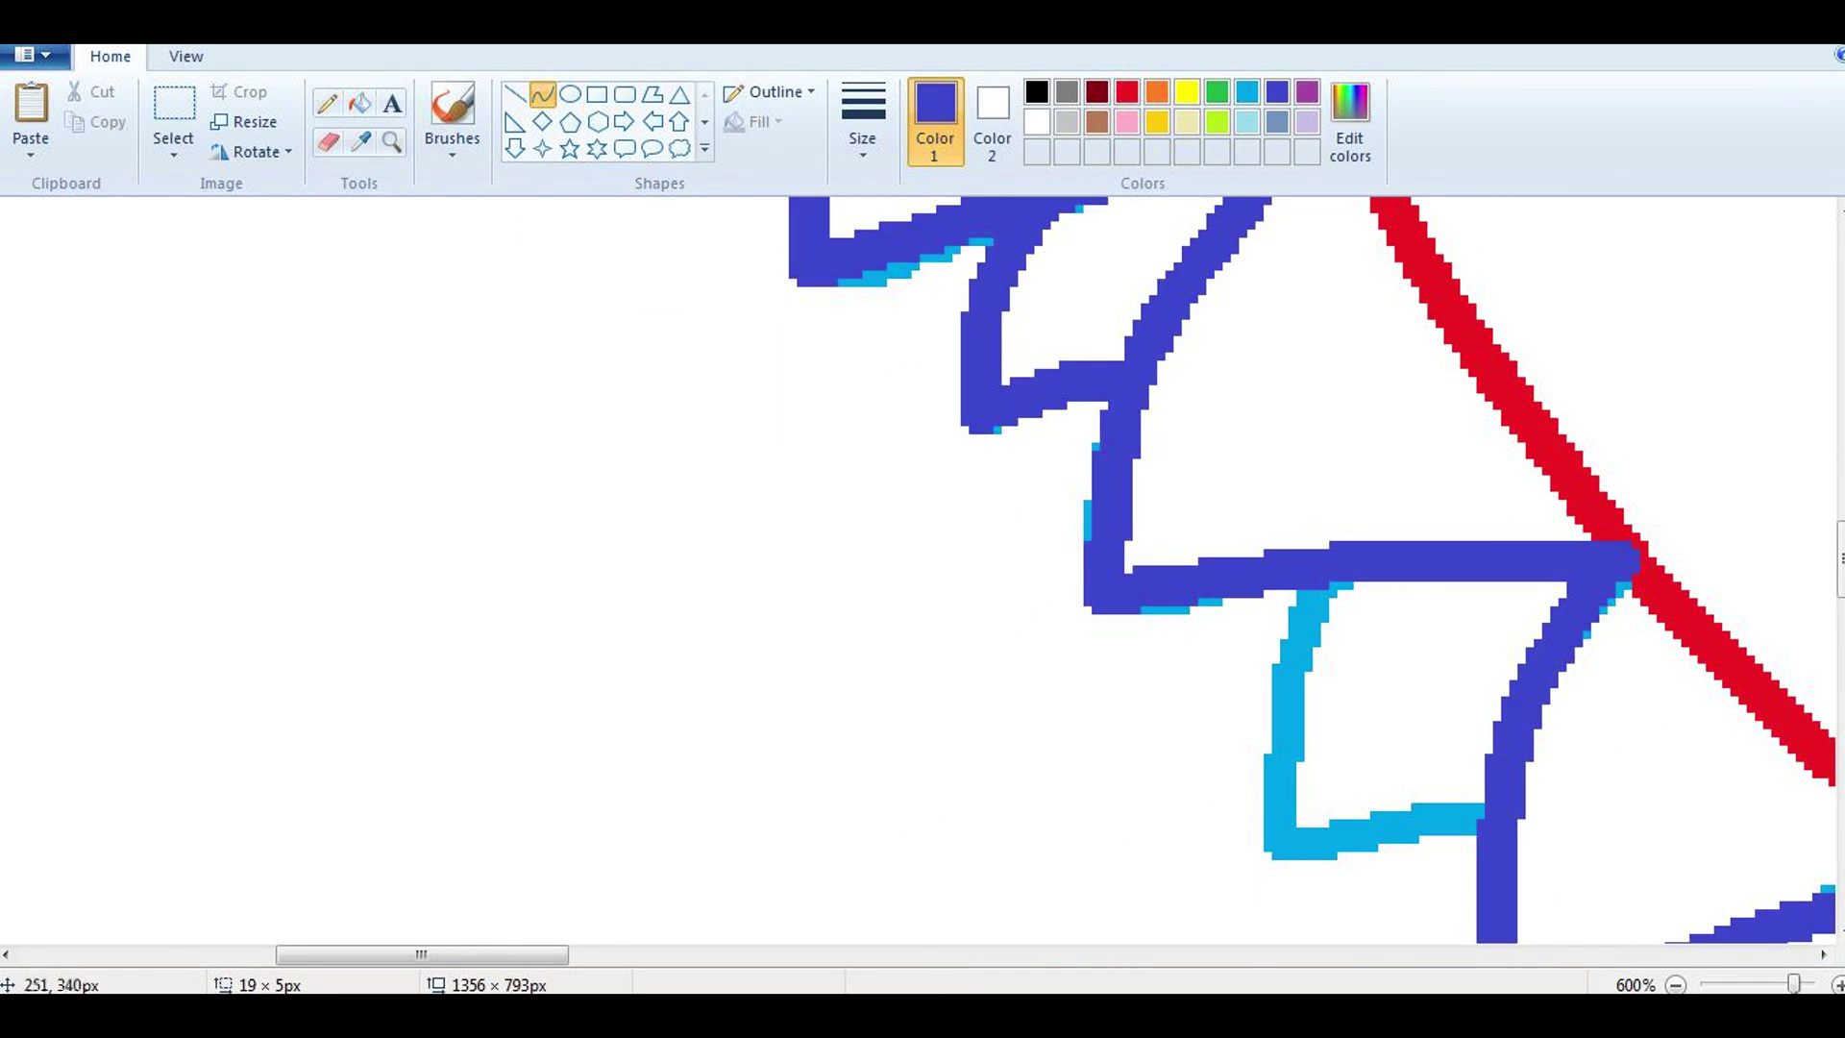
{"action": "left_click_drag", "start_coordinate": [1330, 422], "coordinate": [1290, 639]}
{"action": "left_click_drag", "start_coordinate": [1321, 529], "coordinate": [1287, 528]}
{"action": "left_click_drag", "start_coordinate": [1311, 462], "coordinate": [1283, 462]}
{"action": "left_click_drag", "start_coordinate": [1287, 667], "coordinate": [1479, 634]}
{"action": "left_click_drag", "start_coordinate": [1412, 659], "coordinate": [1412, 629]}
{"action": "left_click", "coordinate": [327, 102]}
{"action": "left_click", "coordinate": [543, 94]}
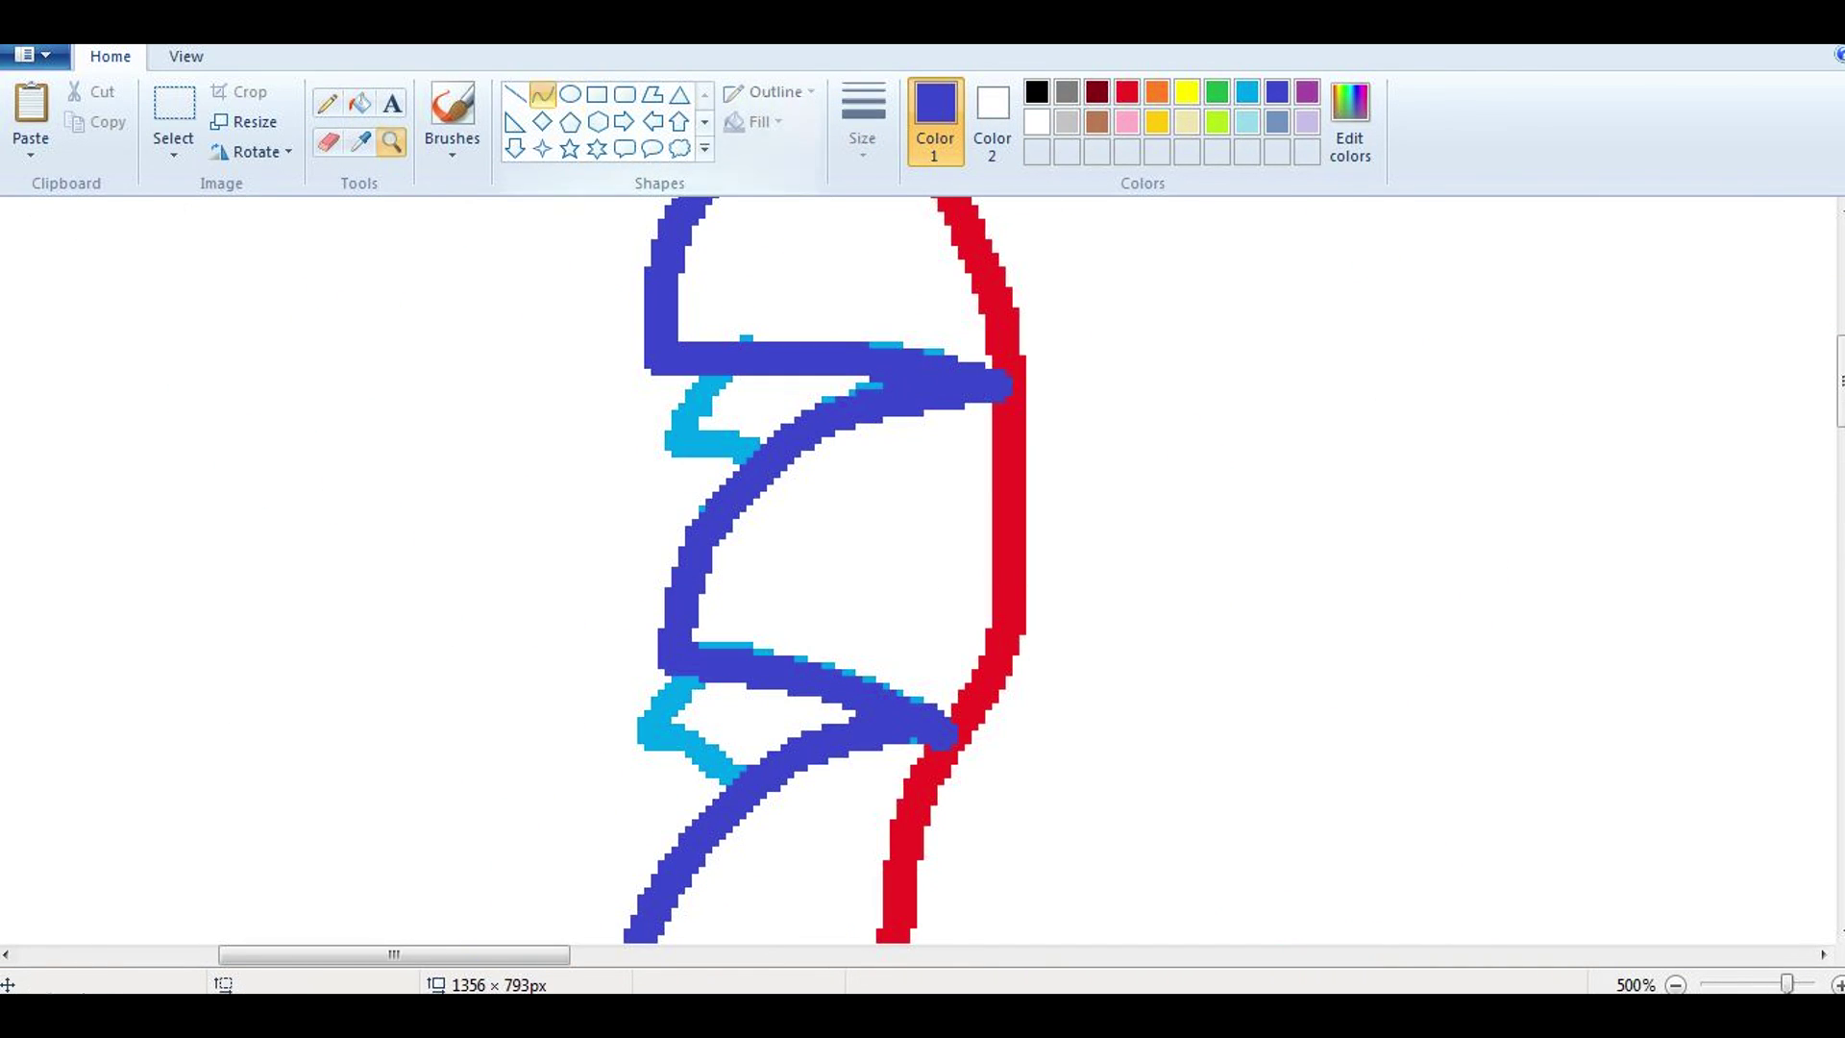
Step: Trace the two uppermost small in-between tufts with dark blue curves
{"action": "left_click_drag", "start_coordinate": [720, 380], "coordinate": [678, 444]}
{"action": "scroll", "coordinate": [816, 576], "scroll_direction": "down", "scroll_amount": 2}
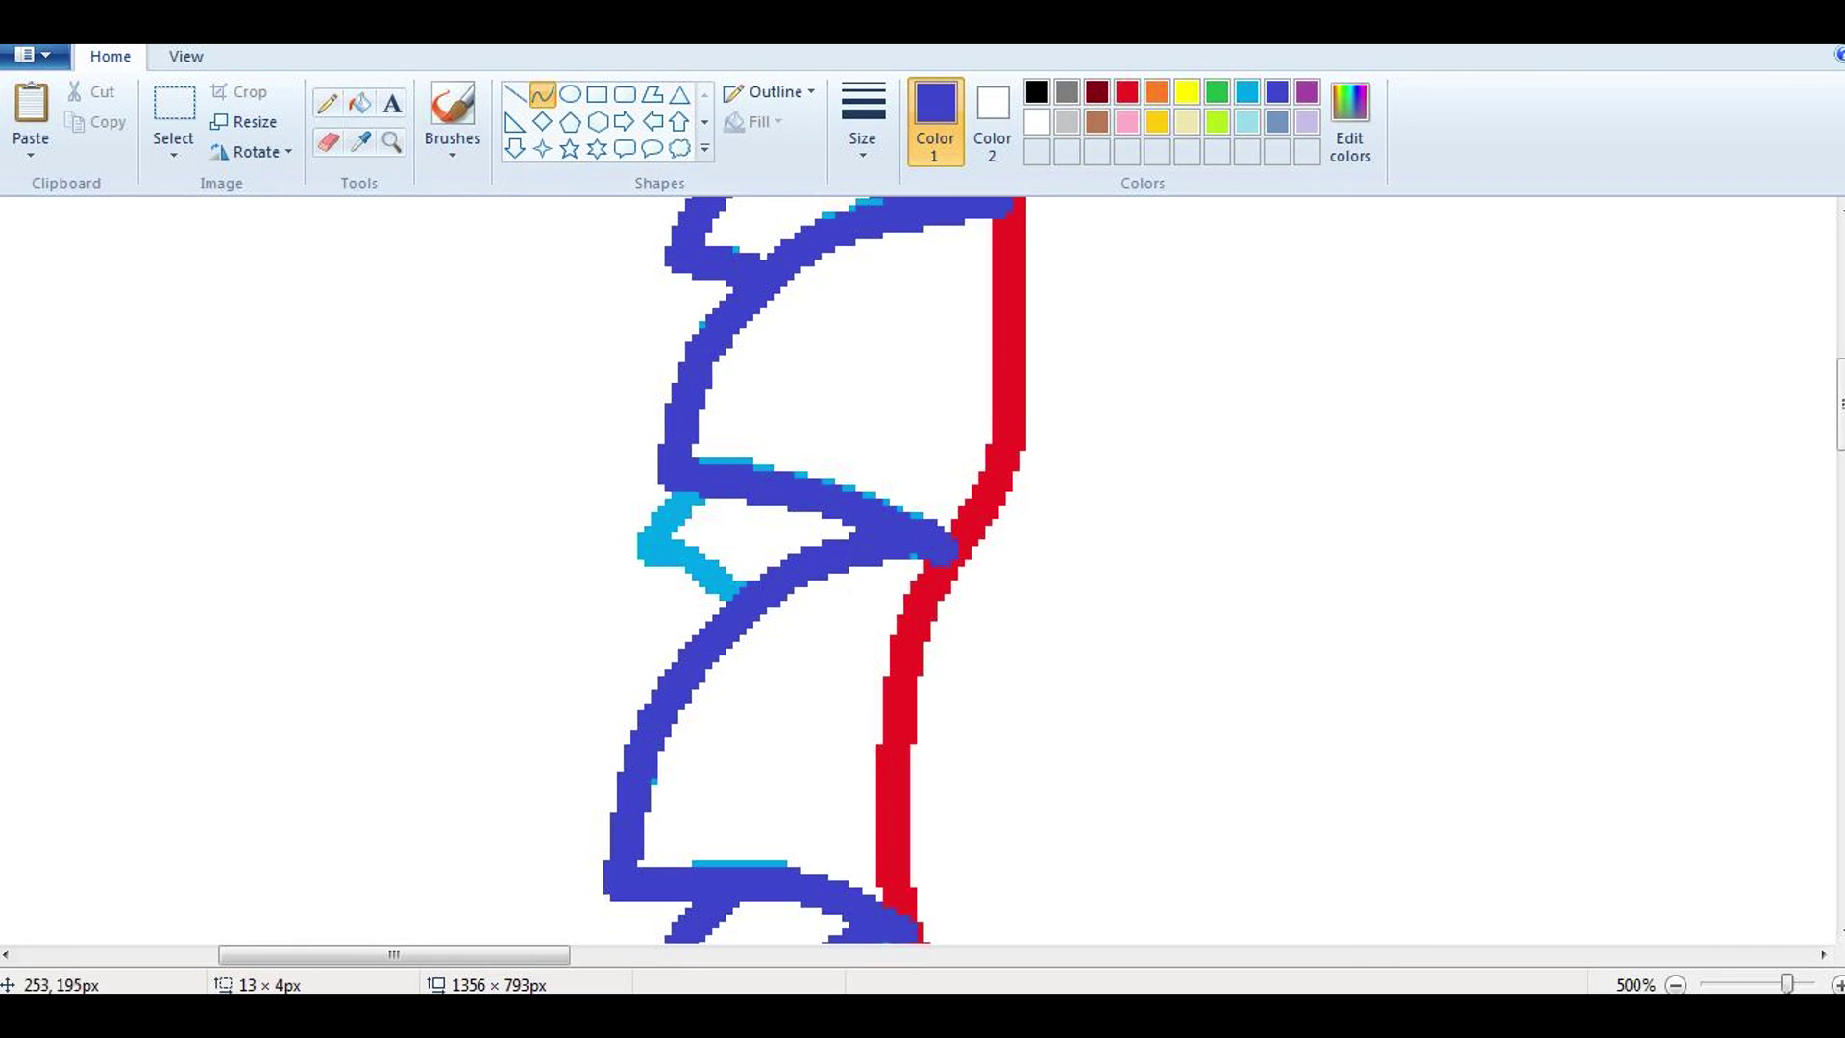
{"action": "left_click_drag", "start_coordinate": [663, 567], "coordinate": [677, 577]}
{"action": "key", "text": "ctrl+Page_Down"}
{"action": "key", "text": "ctrl+Page_Down"}
{"action": "key", "text": "ctrl+Page_Down"}
{"action": "key", "text": "ctrl+Page_Down"}
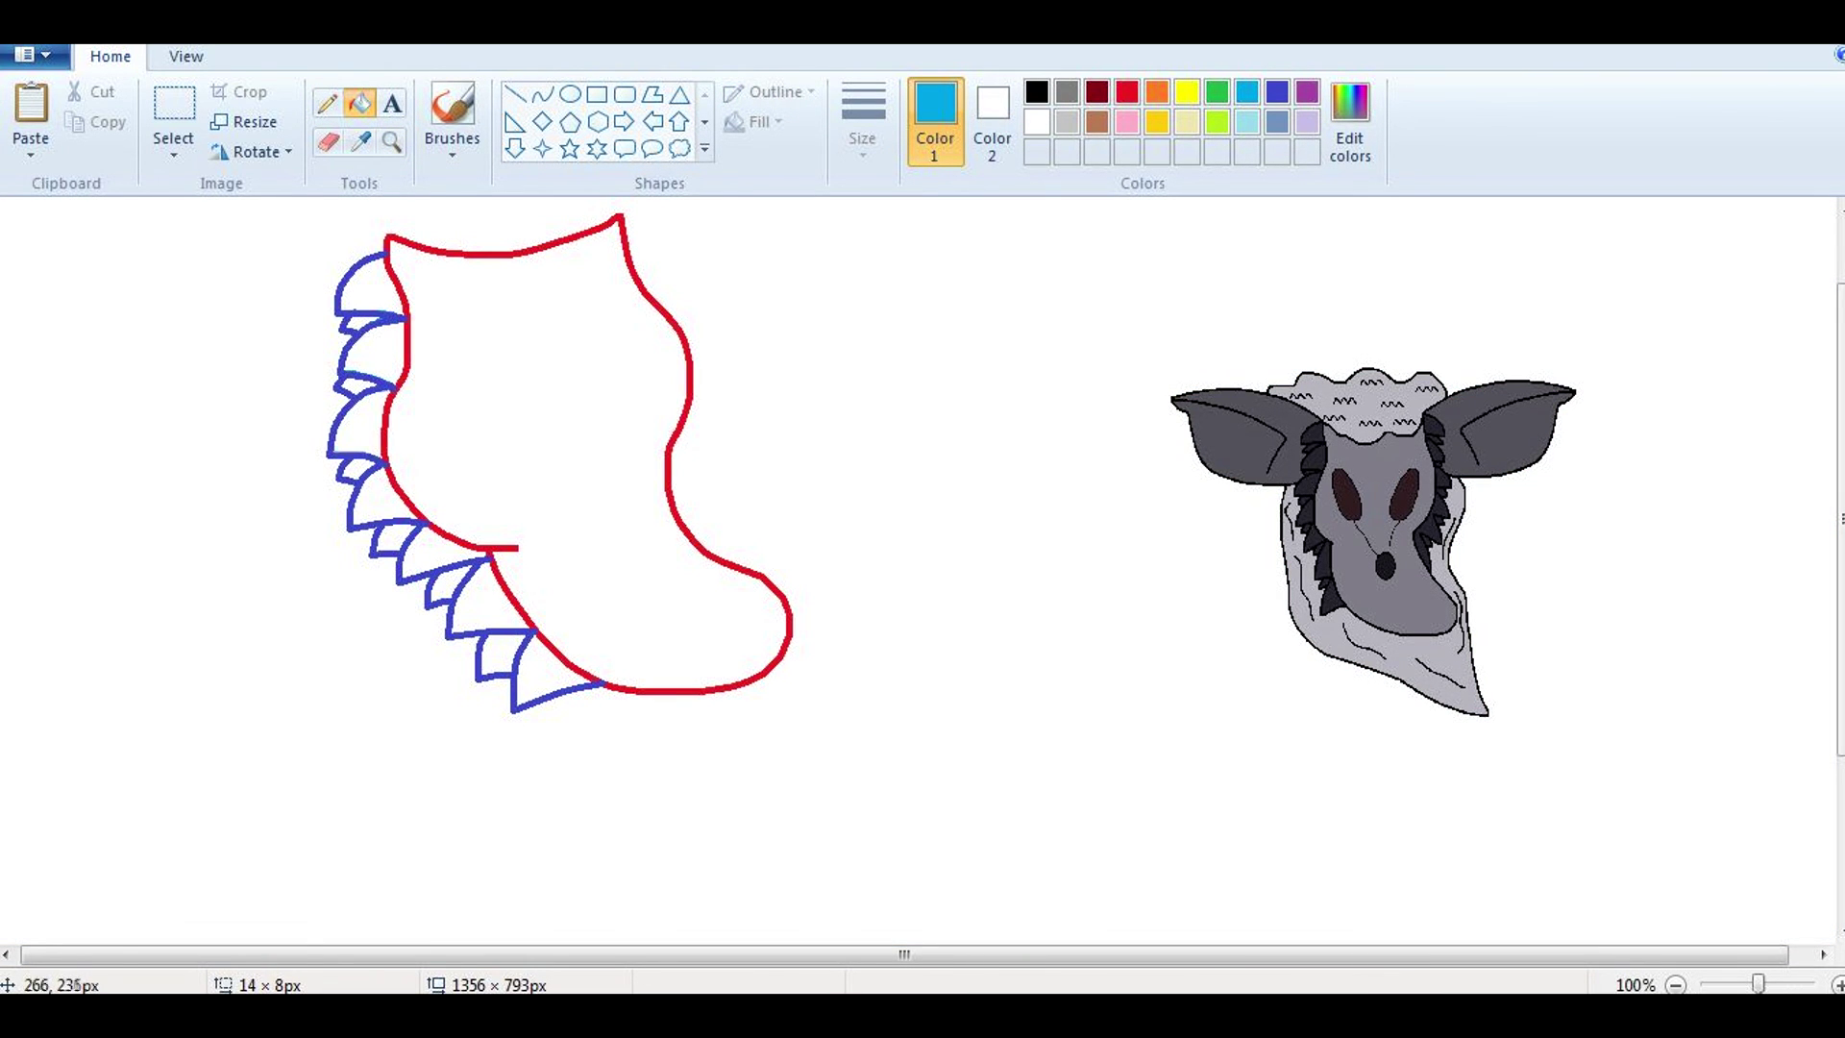
Step: Trim the uneven outer edges of the upper dark blue tufts beside the cheek with the Eraser
{"action": "key", "text": "ctrl+Page_Up"}
{"action": "key", "text": "ctrl+Page_Up"}
{"action": "key", "text": "ctrl+Page_Up"}
{"action": "key", "text": "ctrl+Page_Up"}
{"action": "key", "text": "ctrl+Page_Up"}
{"action": "left_click", "coordinate": [327, 102]}
{"action": "left_click", "coordinate": [1277, 91]}
{"action": "left_click", "coordinate": [1037, 122]}
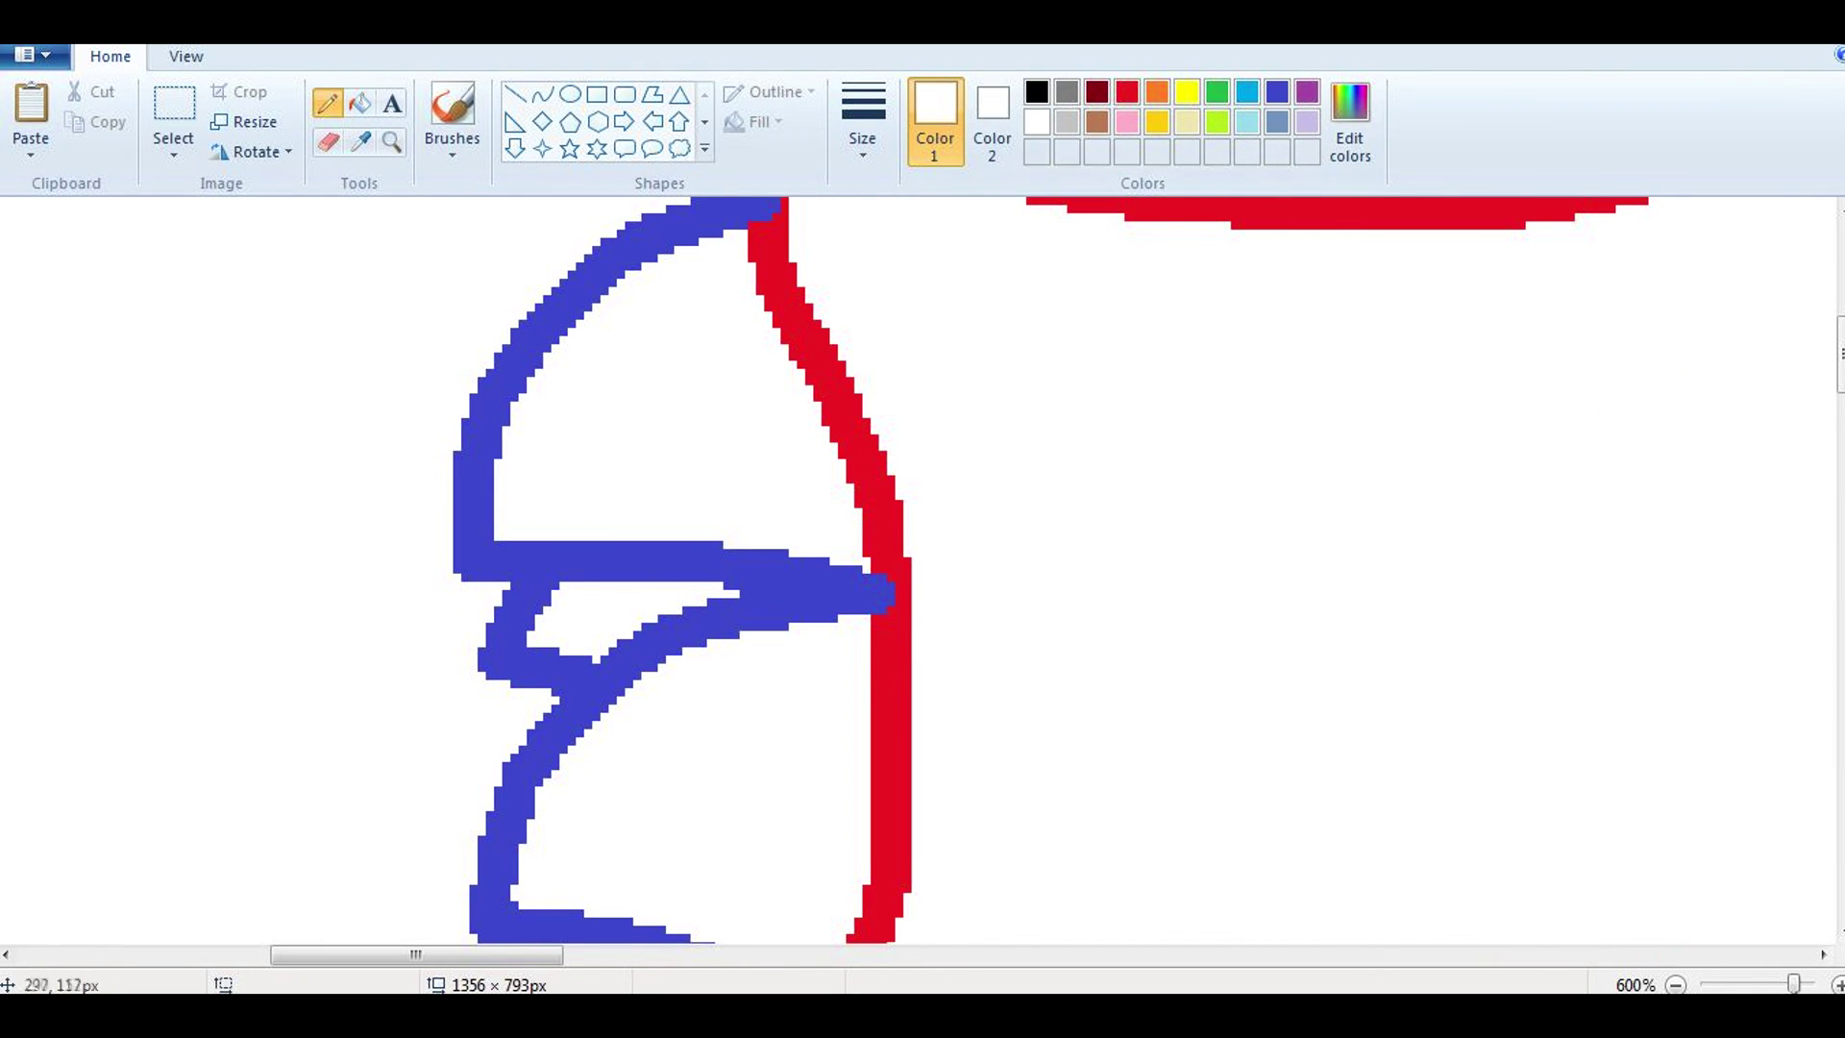
{"action": "scroll", "coordinate": [445, 647], "scroll_direction": "down", "scroll_amount": 2}
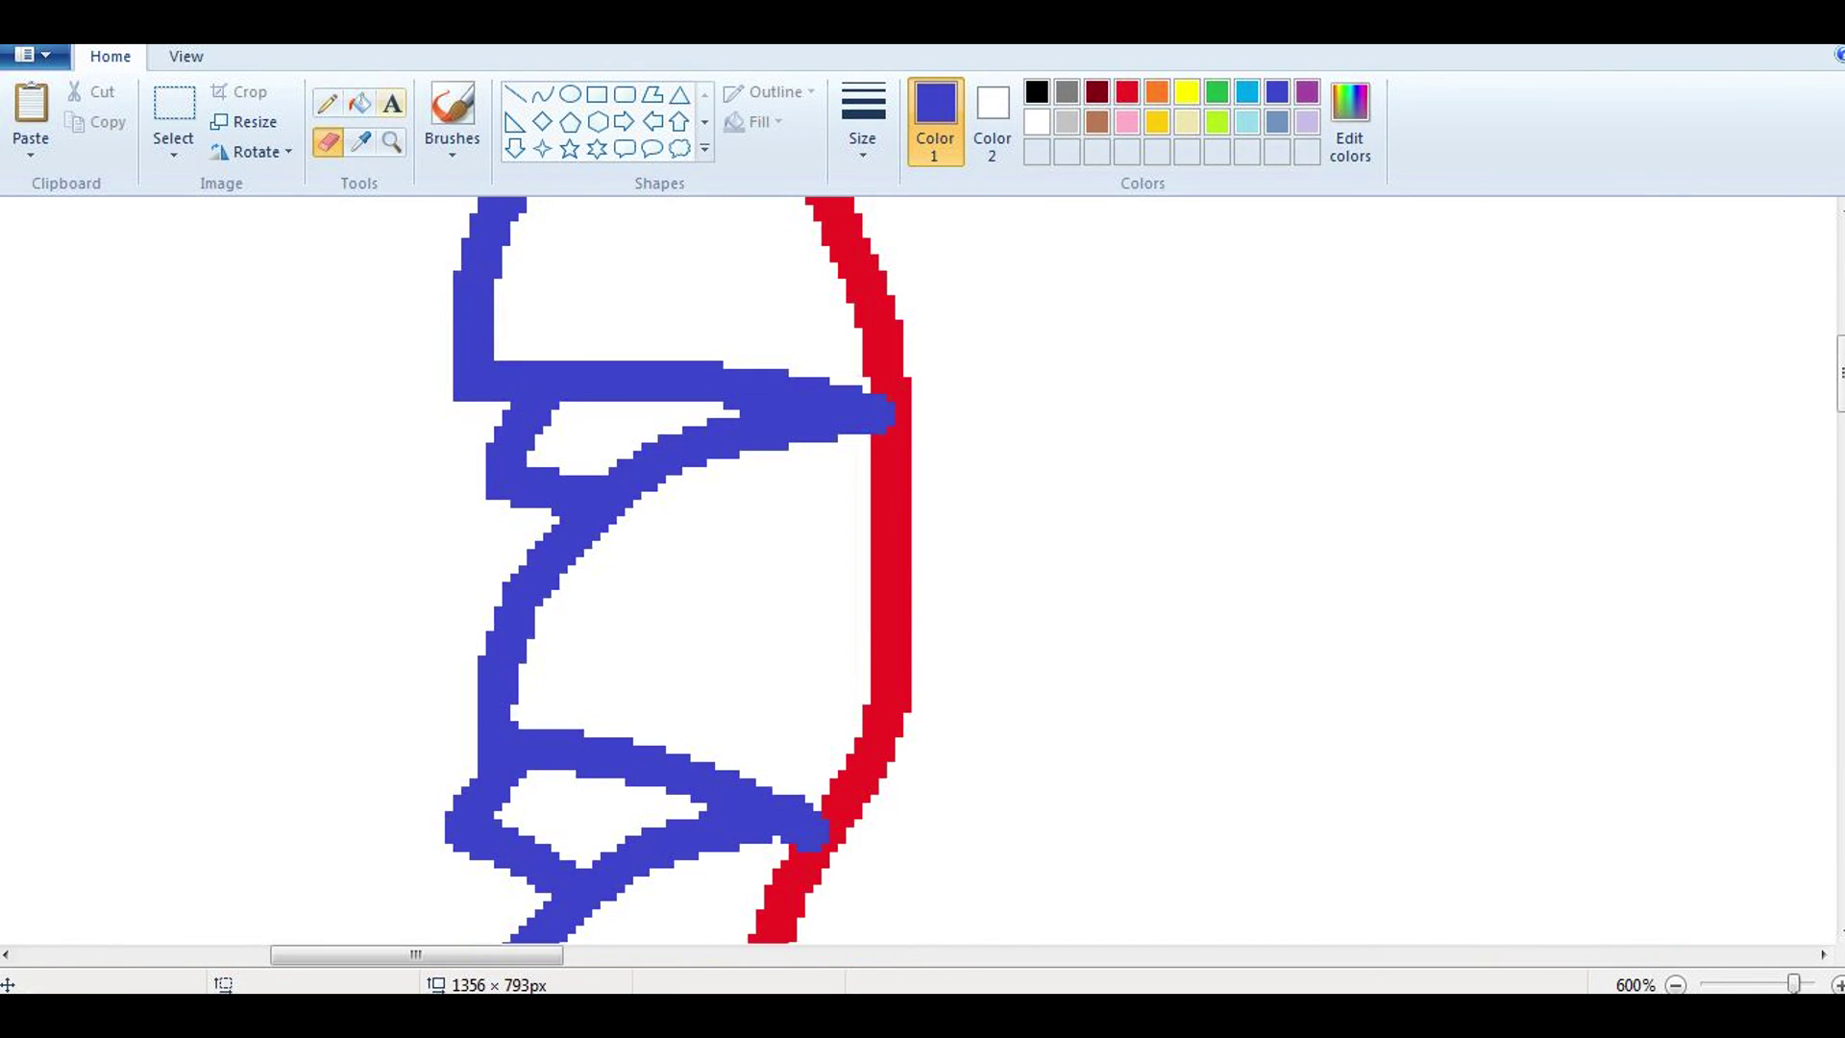
{"action": "scroll", "coordinate": [658, 571], "scroll_direction": "down", "scroll_amount": 4}
{"action": "scroll", "coordinate": [380, 865], "scroll_direction": "down", "scroll_amount": 4}
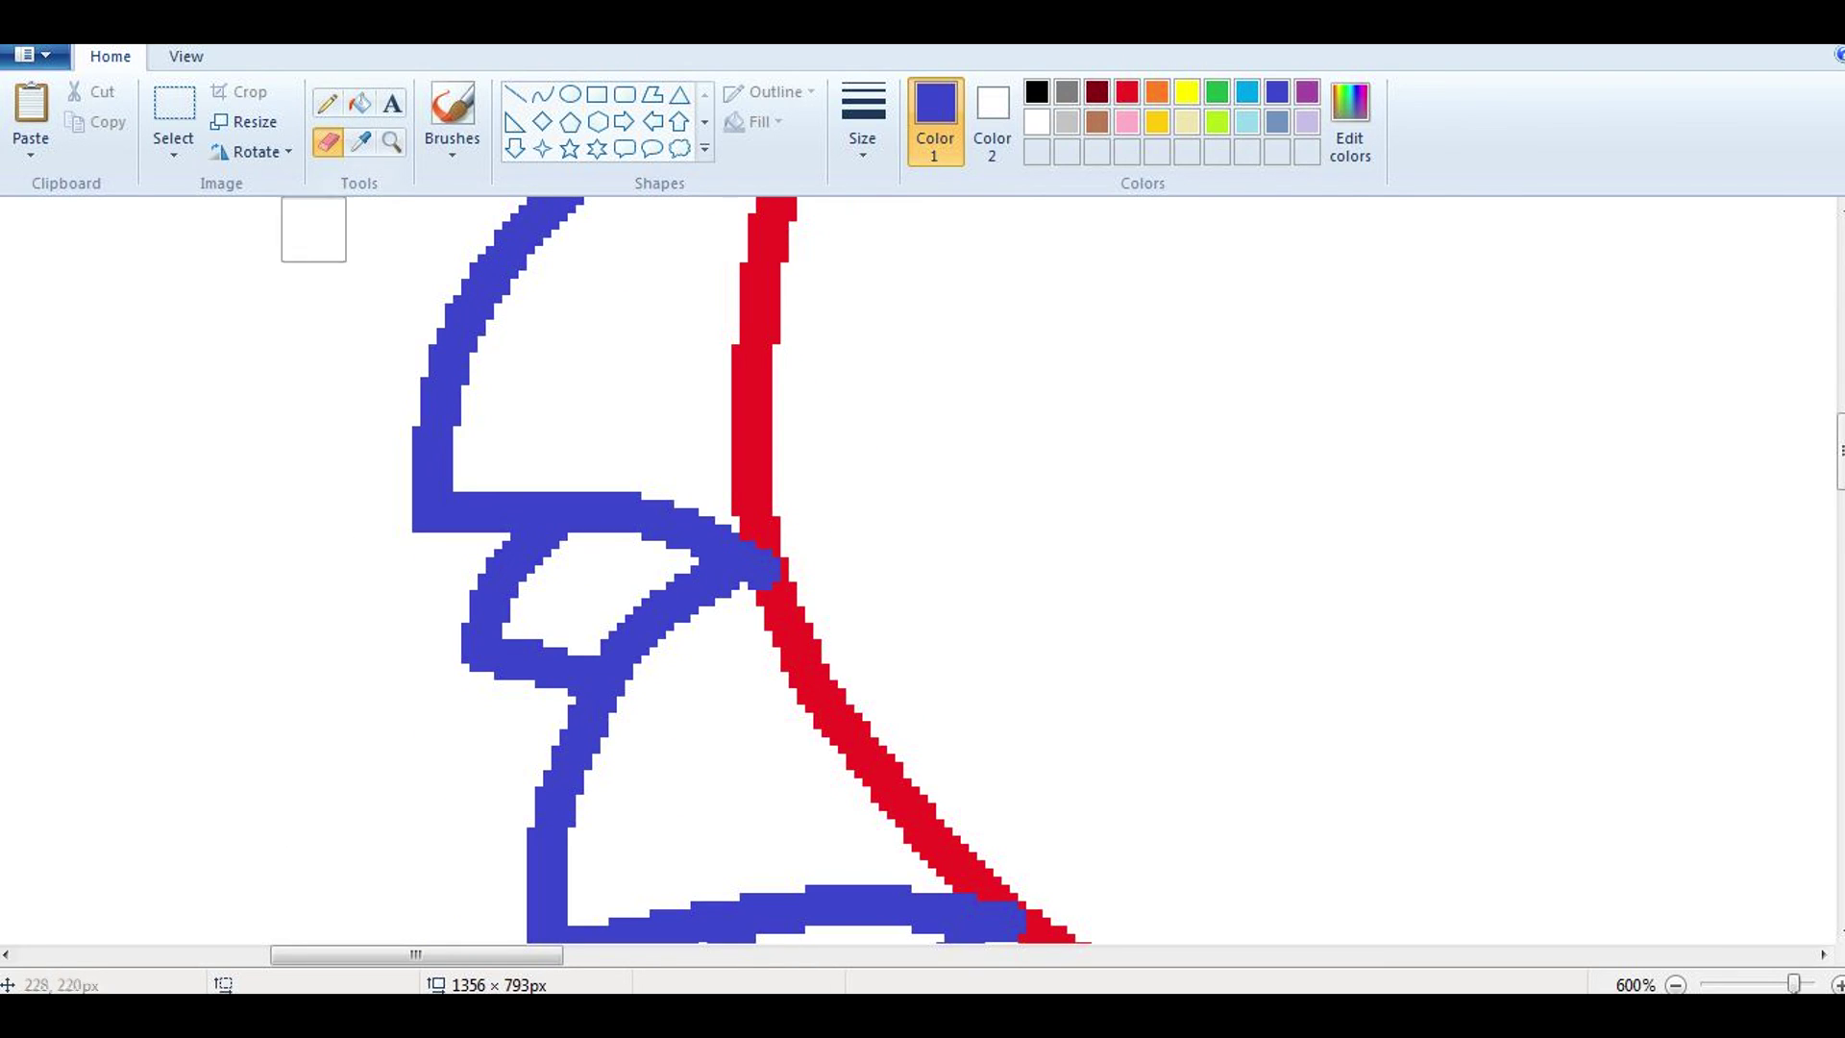
Step: Trim the outer edges of the lower dark blue tufts down to the snout with the Eraser
{"action": "left_click", "coordinate": [327, 103]}
{"action": "scroll", "coordinate": [352, 397], "scroll_direction": "down", "scroll_amount": 4}
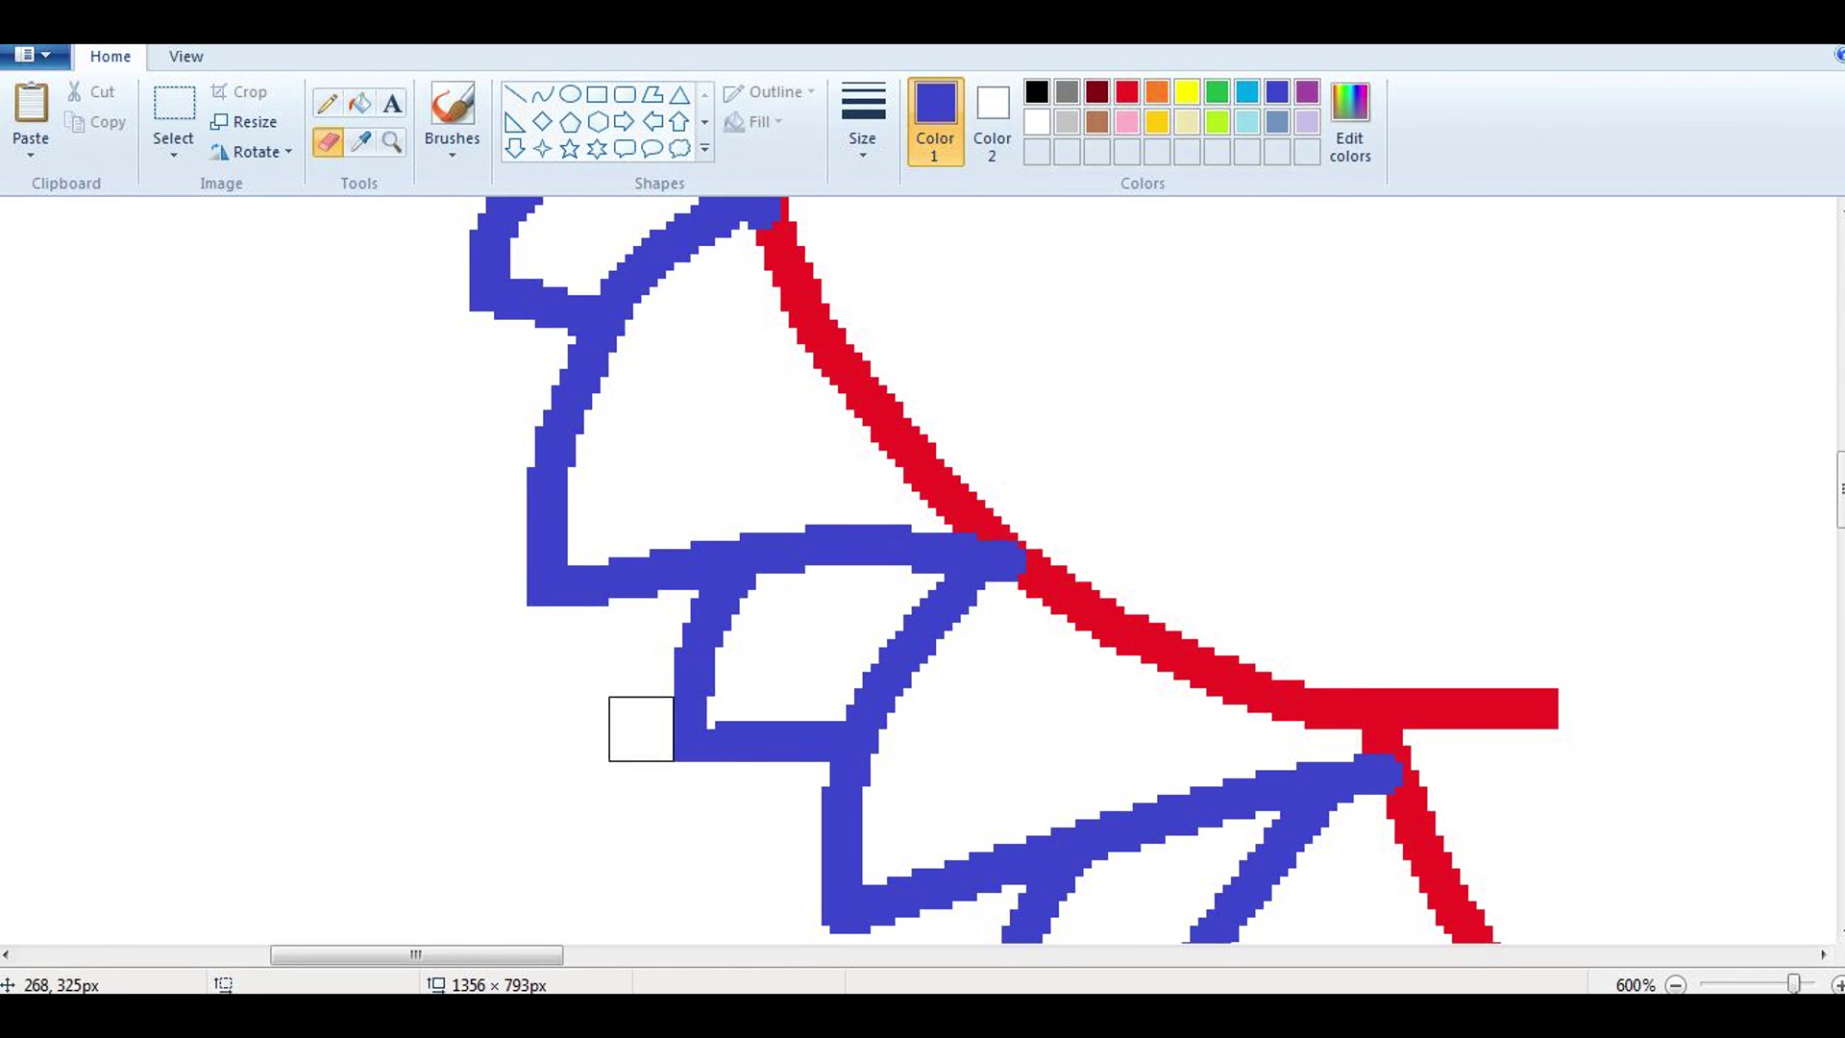
{"action": "scroll", "coordinate": [816, 768], "scroll_direction": "down", "scroll_amount": 2}
{"action": "scroll", "coordinate": [842, 794], "scroll_direction": "down", "scroll_amount": 2}
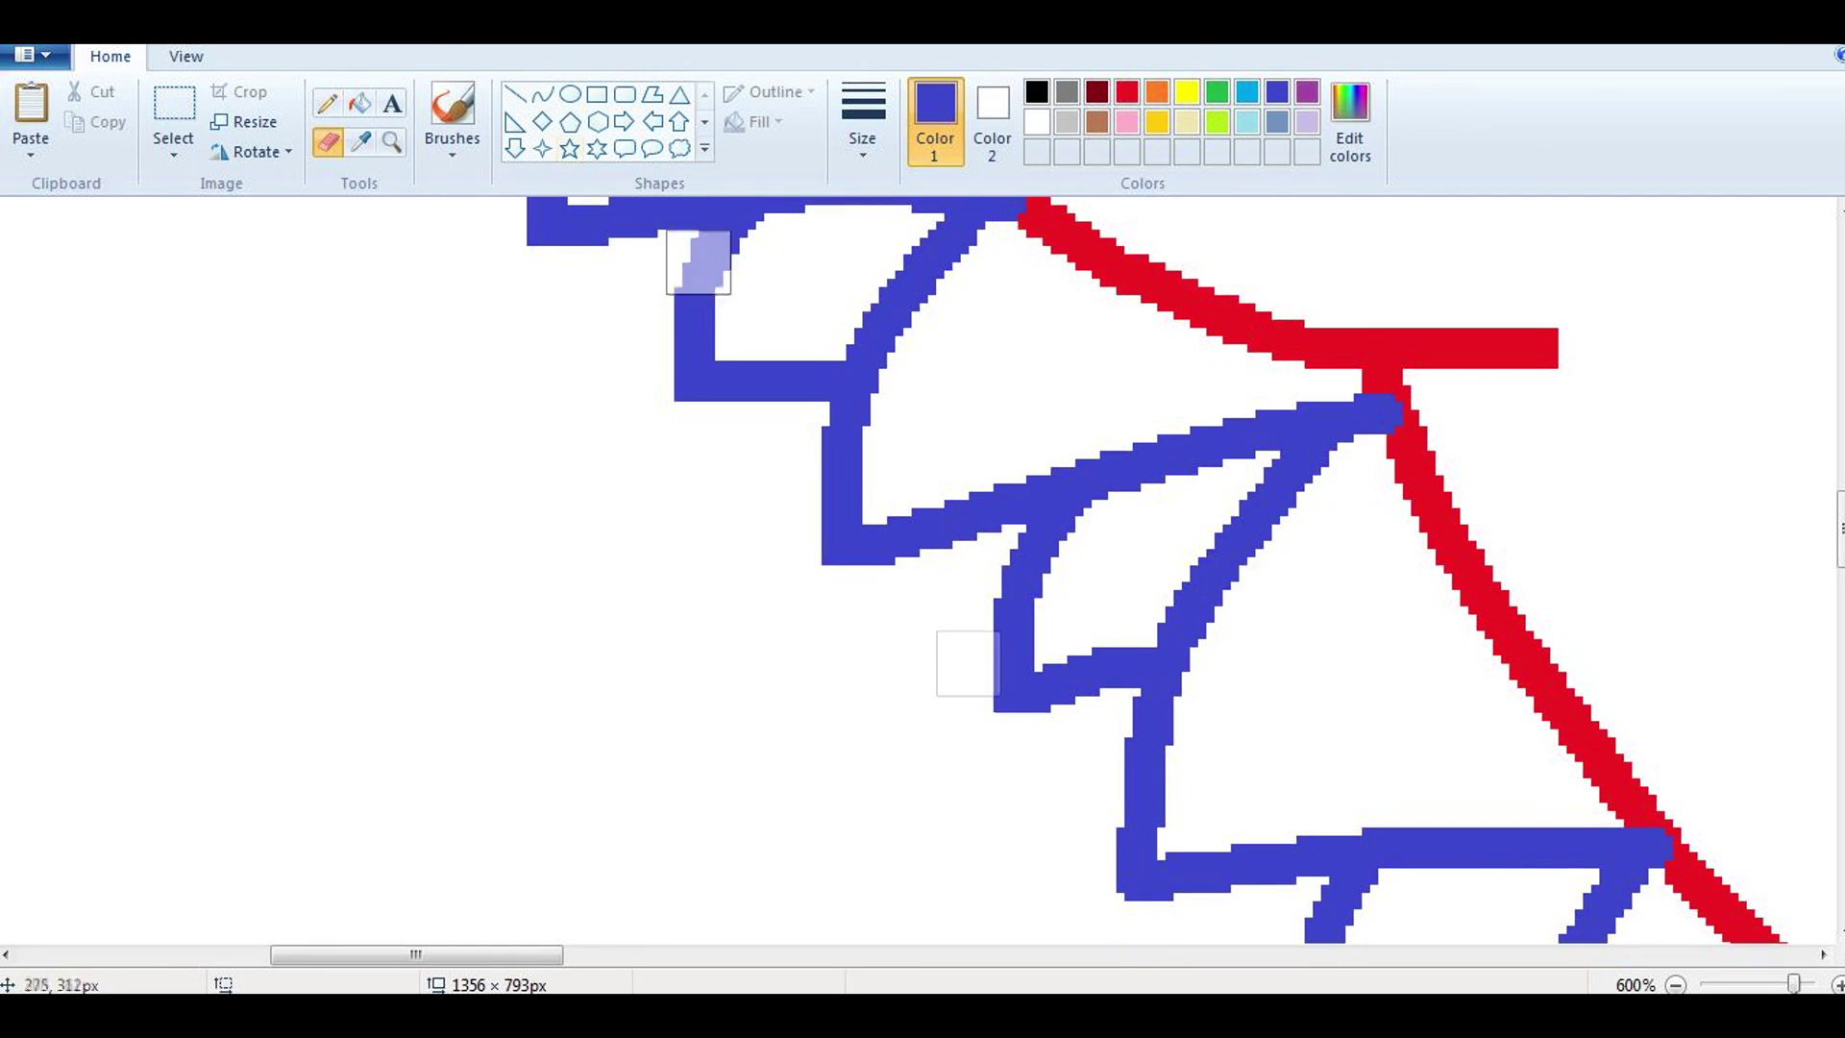
{"action": "scroll", "coordinate": [1086, 509], "scroll_direction": "down", "scroll_amount": 4}
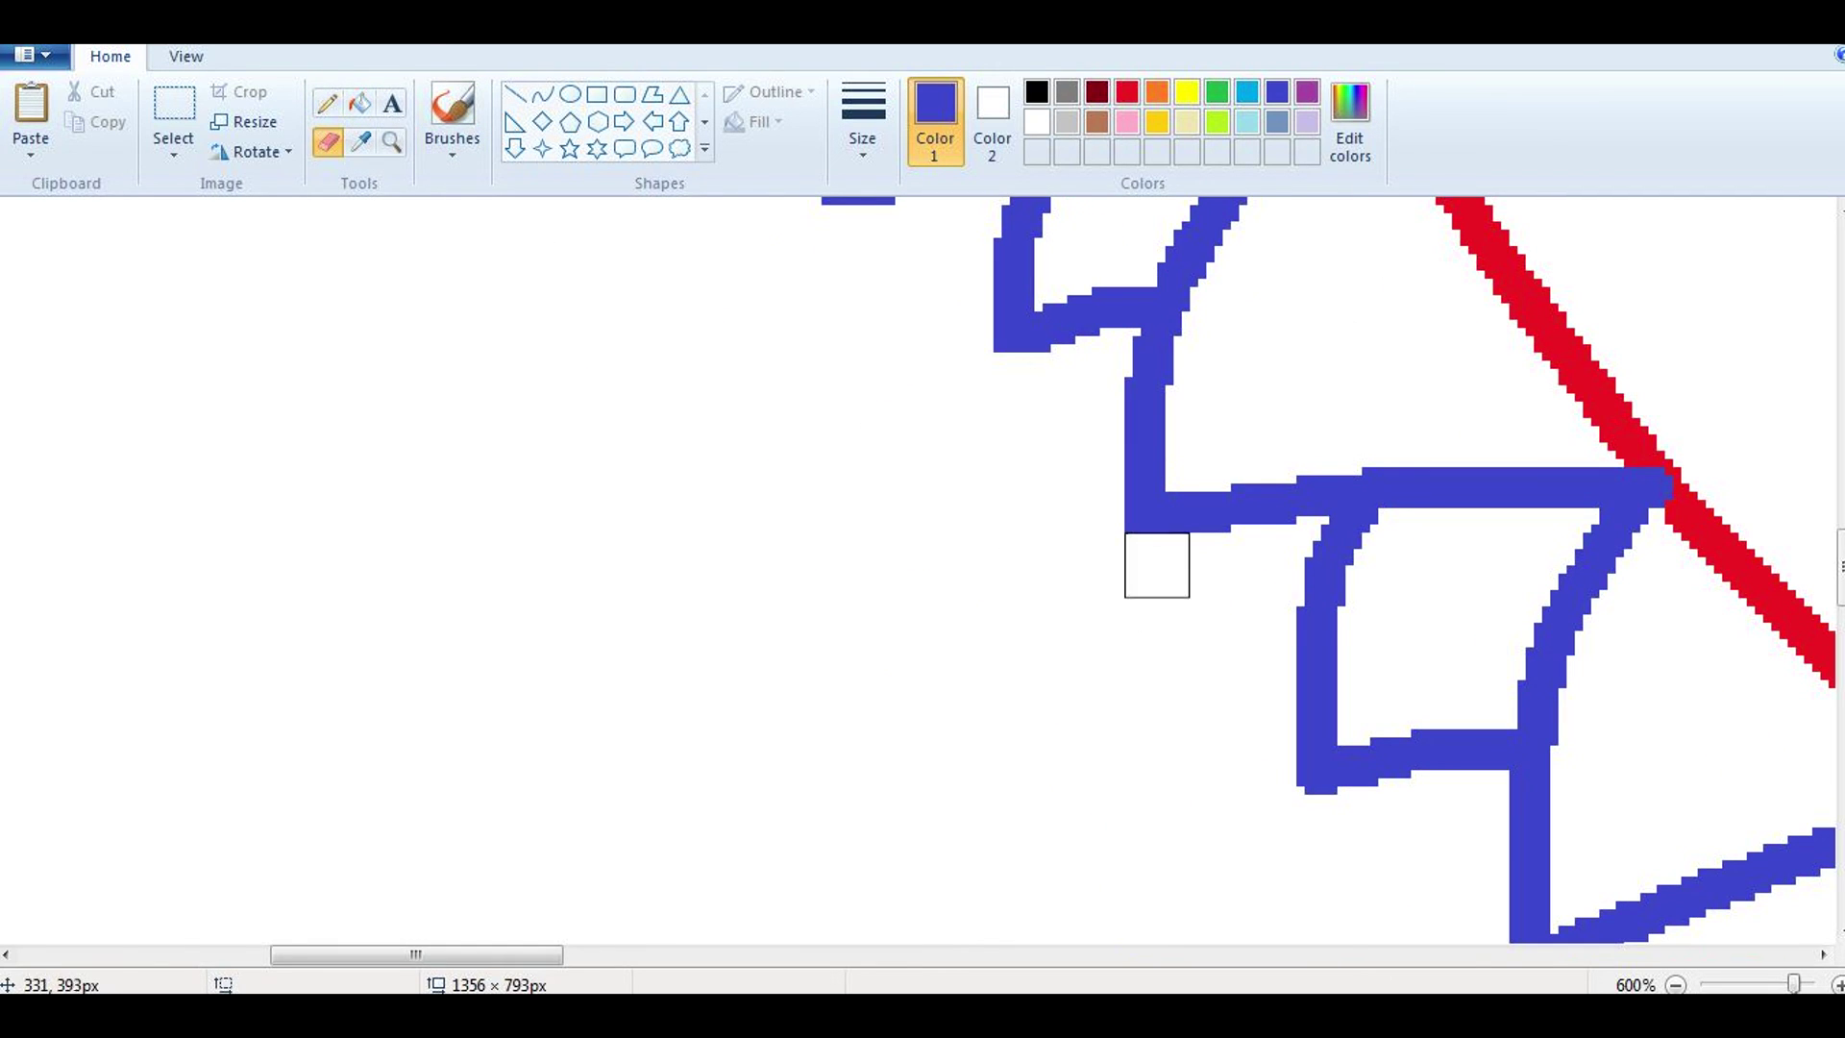
{"action": "scroll", "coordinate": [1329, 819], "scroll_direction": "down", "scroll_amount": 2}
{"action": "scroll", "coordinate": [1553, 749], "scroll_direction": "up", "scroll_amount": 13}
{"action": "scroll", "coordinate": [1554, 749], "scroll_direction": "right", "scroll_amount": 3}
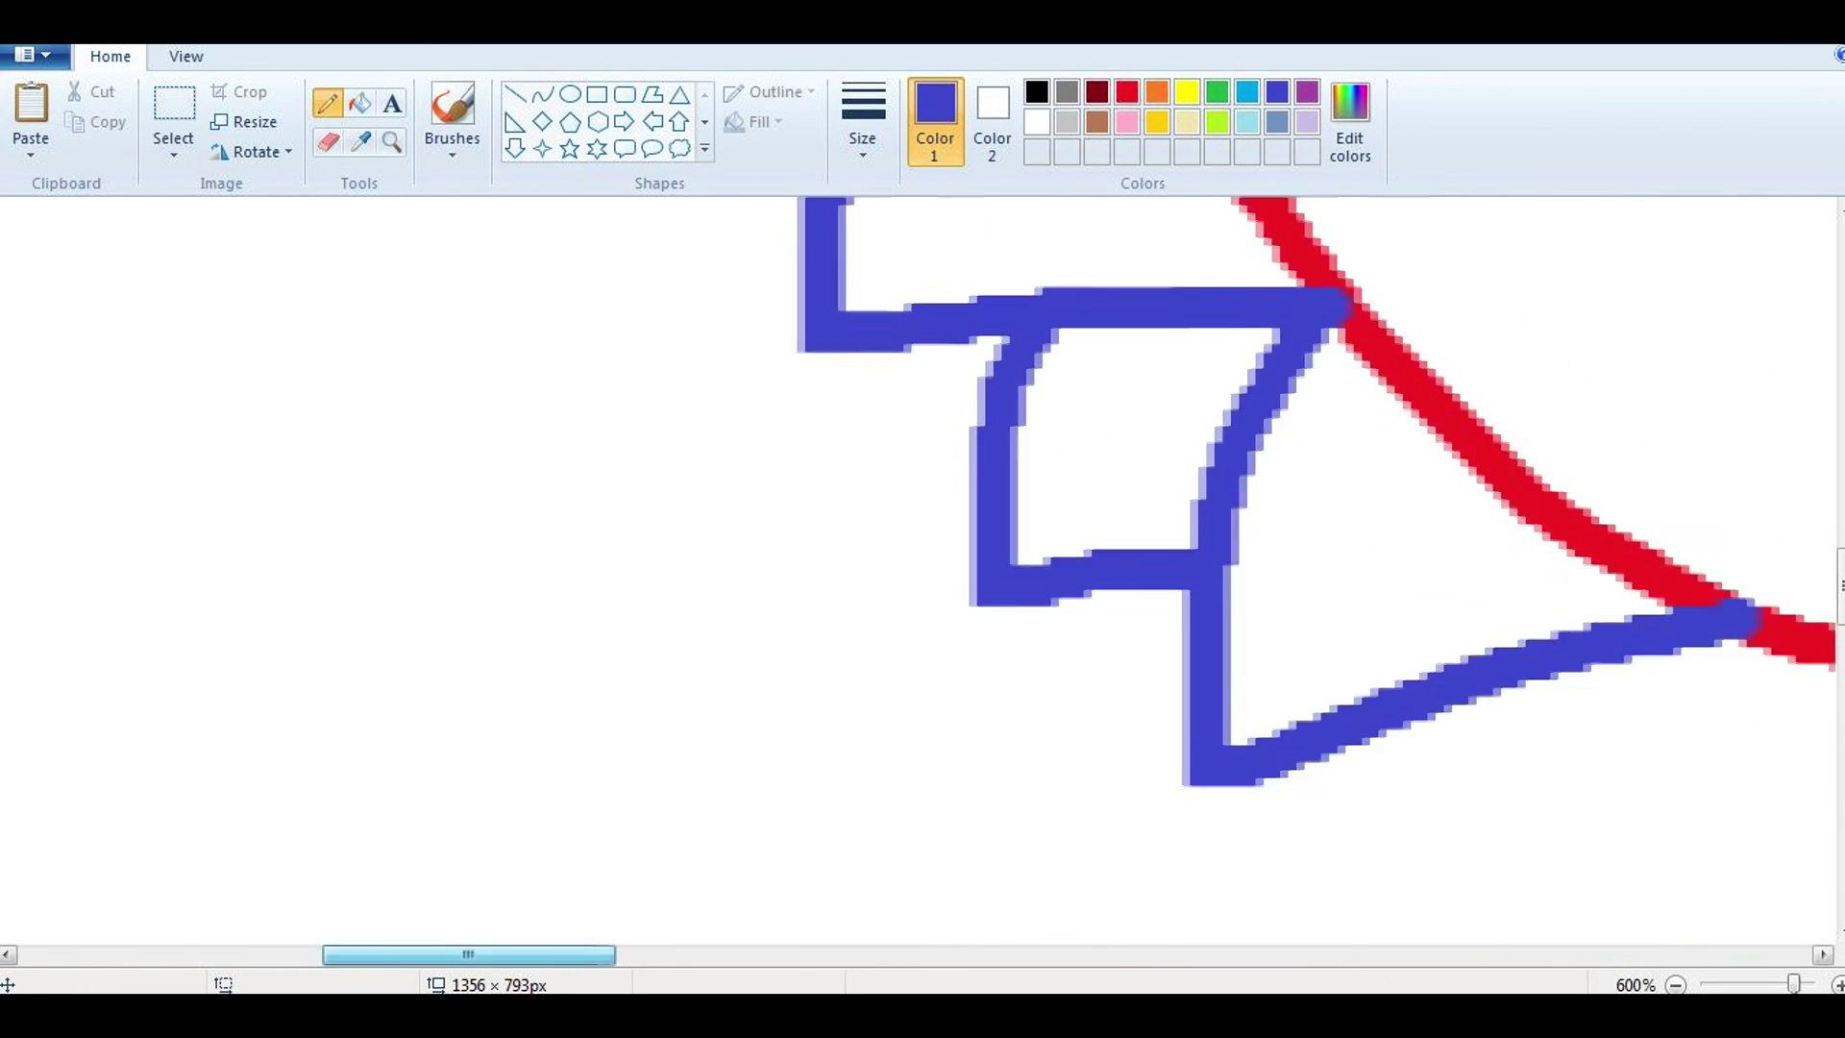
{"action": "scroll", "coordinate": [918, 567], "scroll_direction": "up", "scroll_amount": 3}
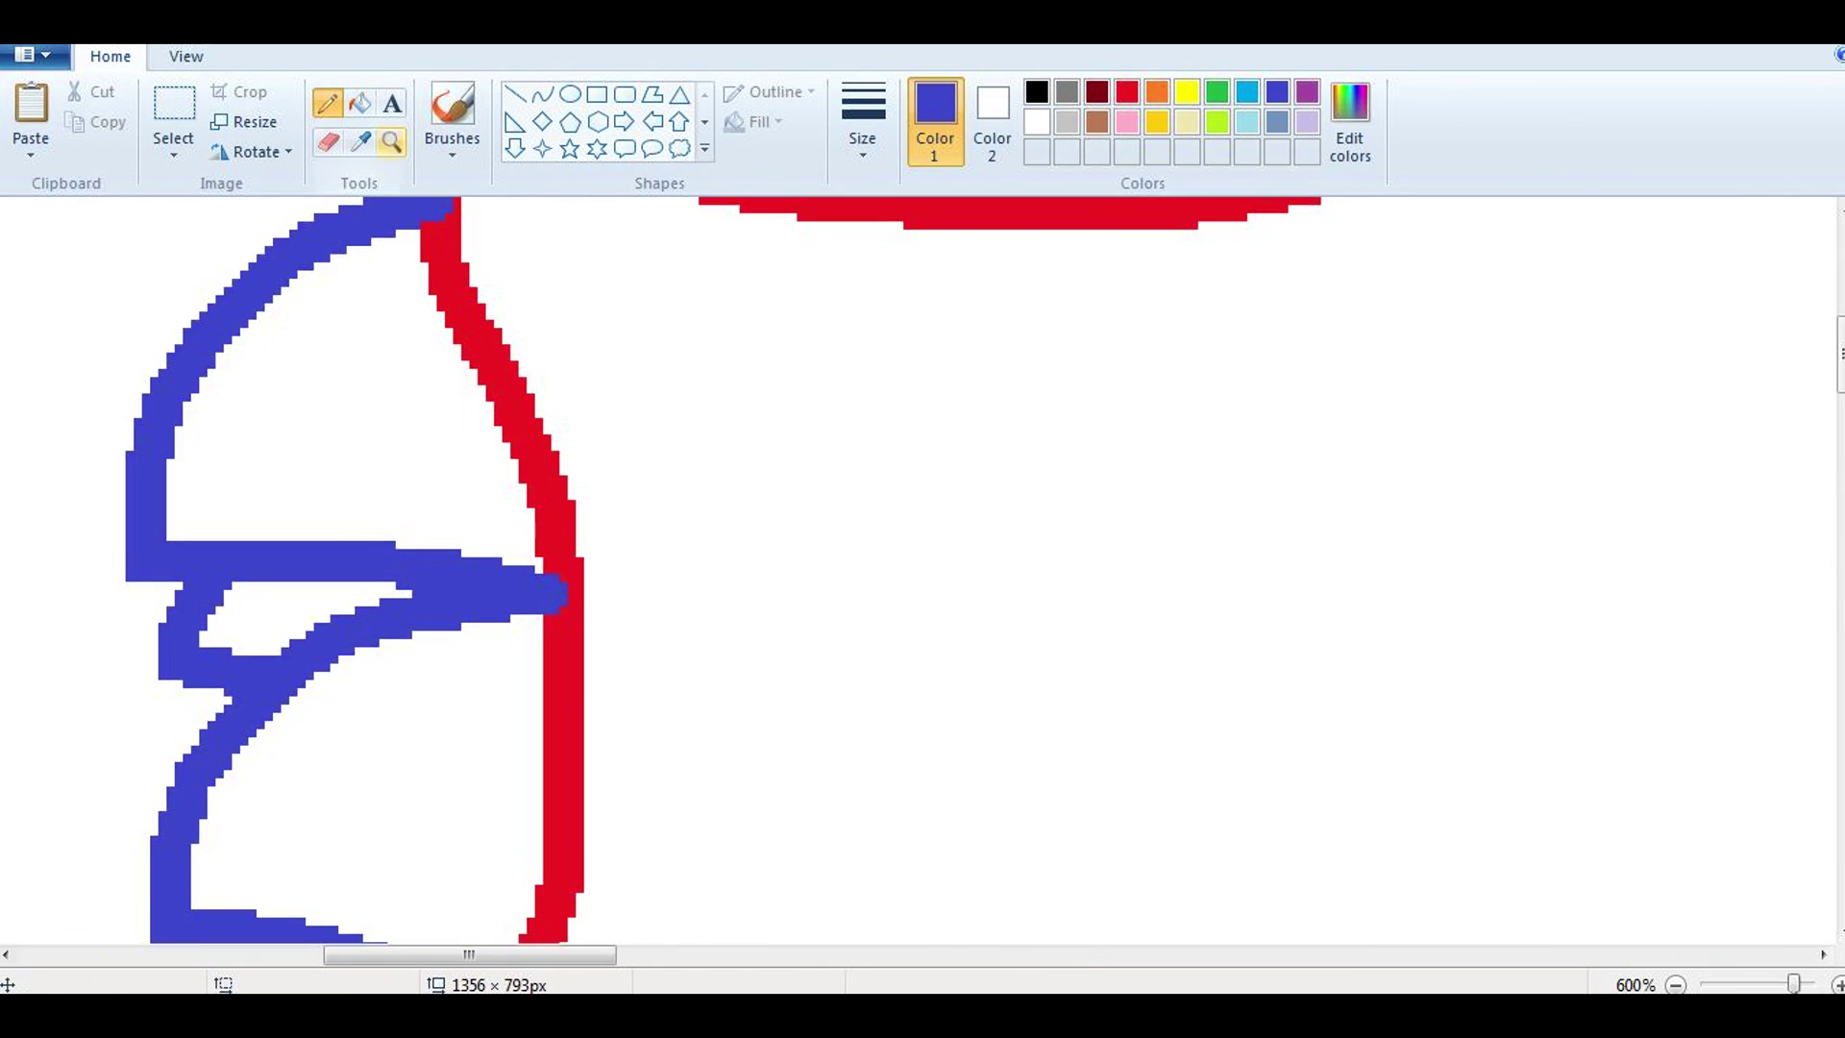
Step: Copy the tufted half of the head, paste the copy beside the drawing and flip it horizontally
{"action": "scroll", "coordinate": [917, 567], "scroll_direction": "down", "scroll_amount": 5}
{"action": "left_click", "coordinate": [173, 120]}
{"action": "left_click_drag", "start_coordinate": [438, 599], "coordinate": [307, 315]}
{"action": "key", "text": "ctrl+c"}
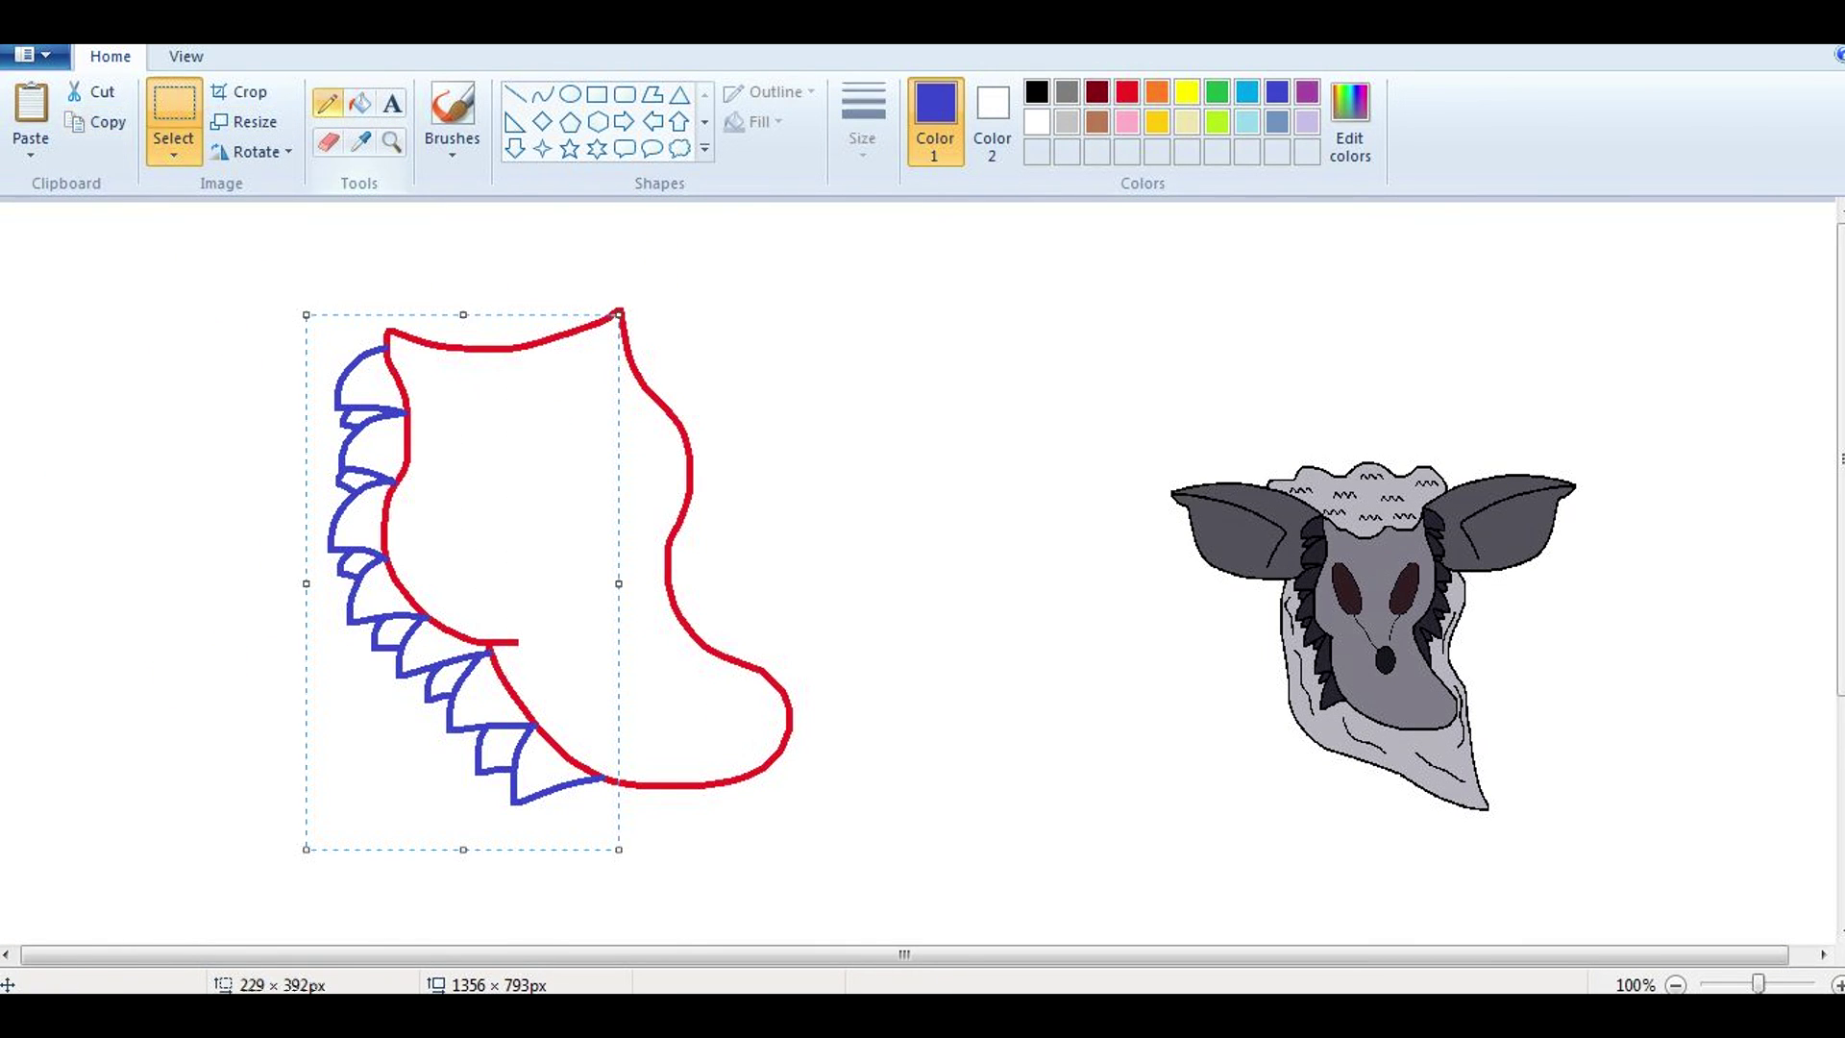
{"action": "key", "text": "ctrl+v"}
{"action": "left_click", "coordinate": [254, 150]}
{"action": "left_click", "coordinate": [278, 240]}
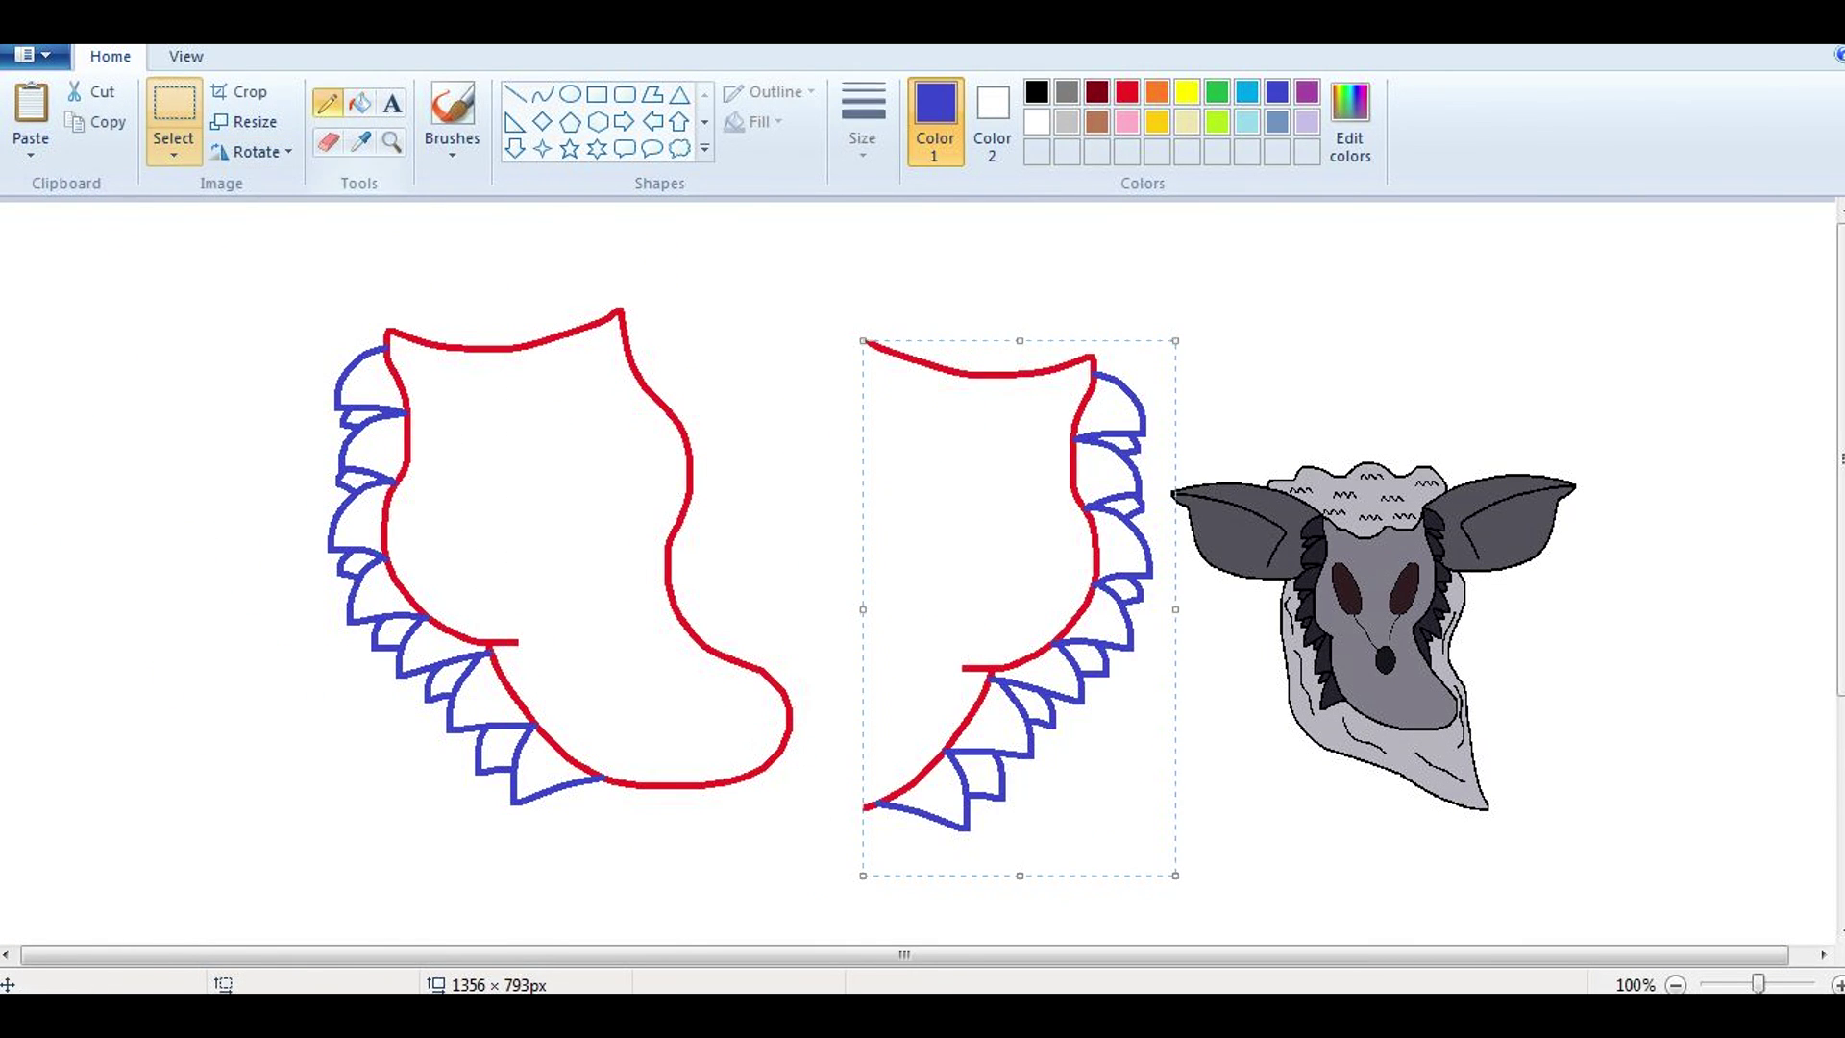
Step: Fill the mirrored copy's red outline with white and move its tufts closer to the bare side of the head
{"action": "left_click", "coordinate": [359, 103]}
{"action": "left_click", "coordinate": [1035, 122]}
{"action": "left_click", "coordinate": [924, 378]}
{"action": "left_click", "coordinate": [173, 120]}
{"action": "left_click_drag", "start_coordinate": [581, 838], "coordinate": [847, 261]}
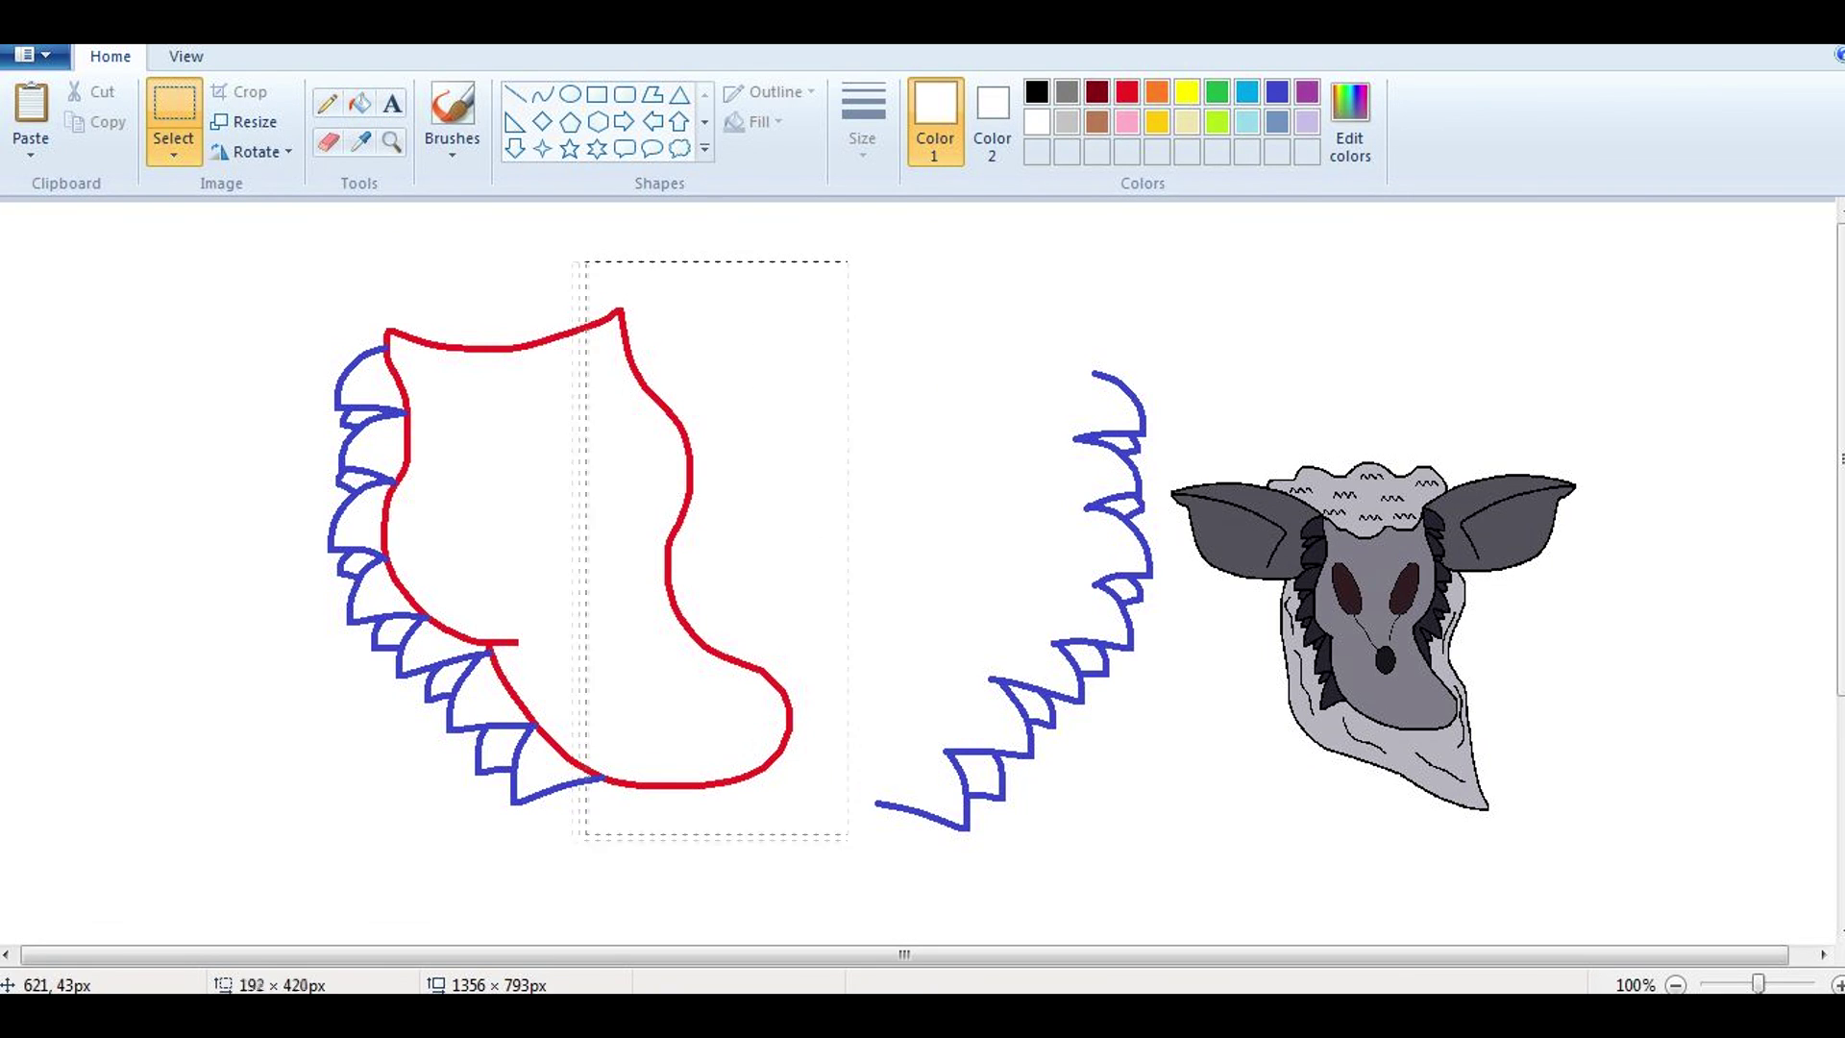
{"action": "left_click", "coordinate": [173, 153]}
{"action": "left_click", "coordinate": [221, 240]}
{"action": "mouse_move", "coordinate": [852, 816]}
{"action": "left_mouse_down"}
{"action": "mouse_move", "coordinate": [1115, 332]}
{"action": "mouse_move", "coordinate": [852, 823]}
{"action": "left_mouse_up"}
{"action": "mouse_move", "coordinate": [1039, 572]}
{"action": "left_mouse_down"}
{"action": "mouse_move", "coordinate": [597, 553]}
{"action": "mouse_move", "coordinate": [842, 532]}
{"action": "mouse_move", "coordinate": [938, 582]}
{"action": "left_mouse_up"}
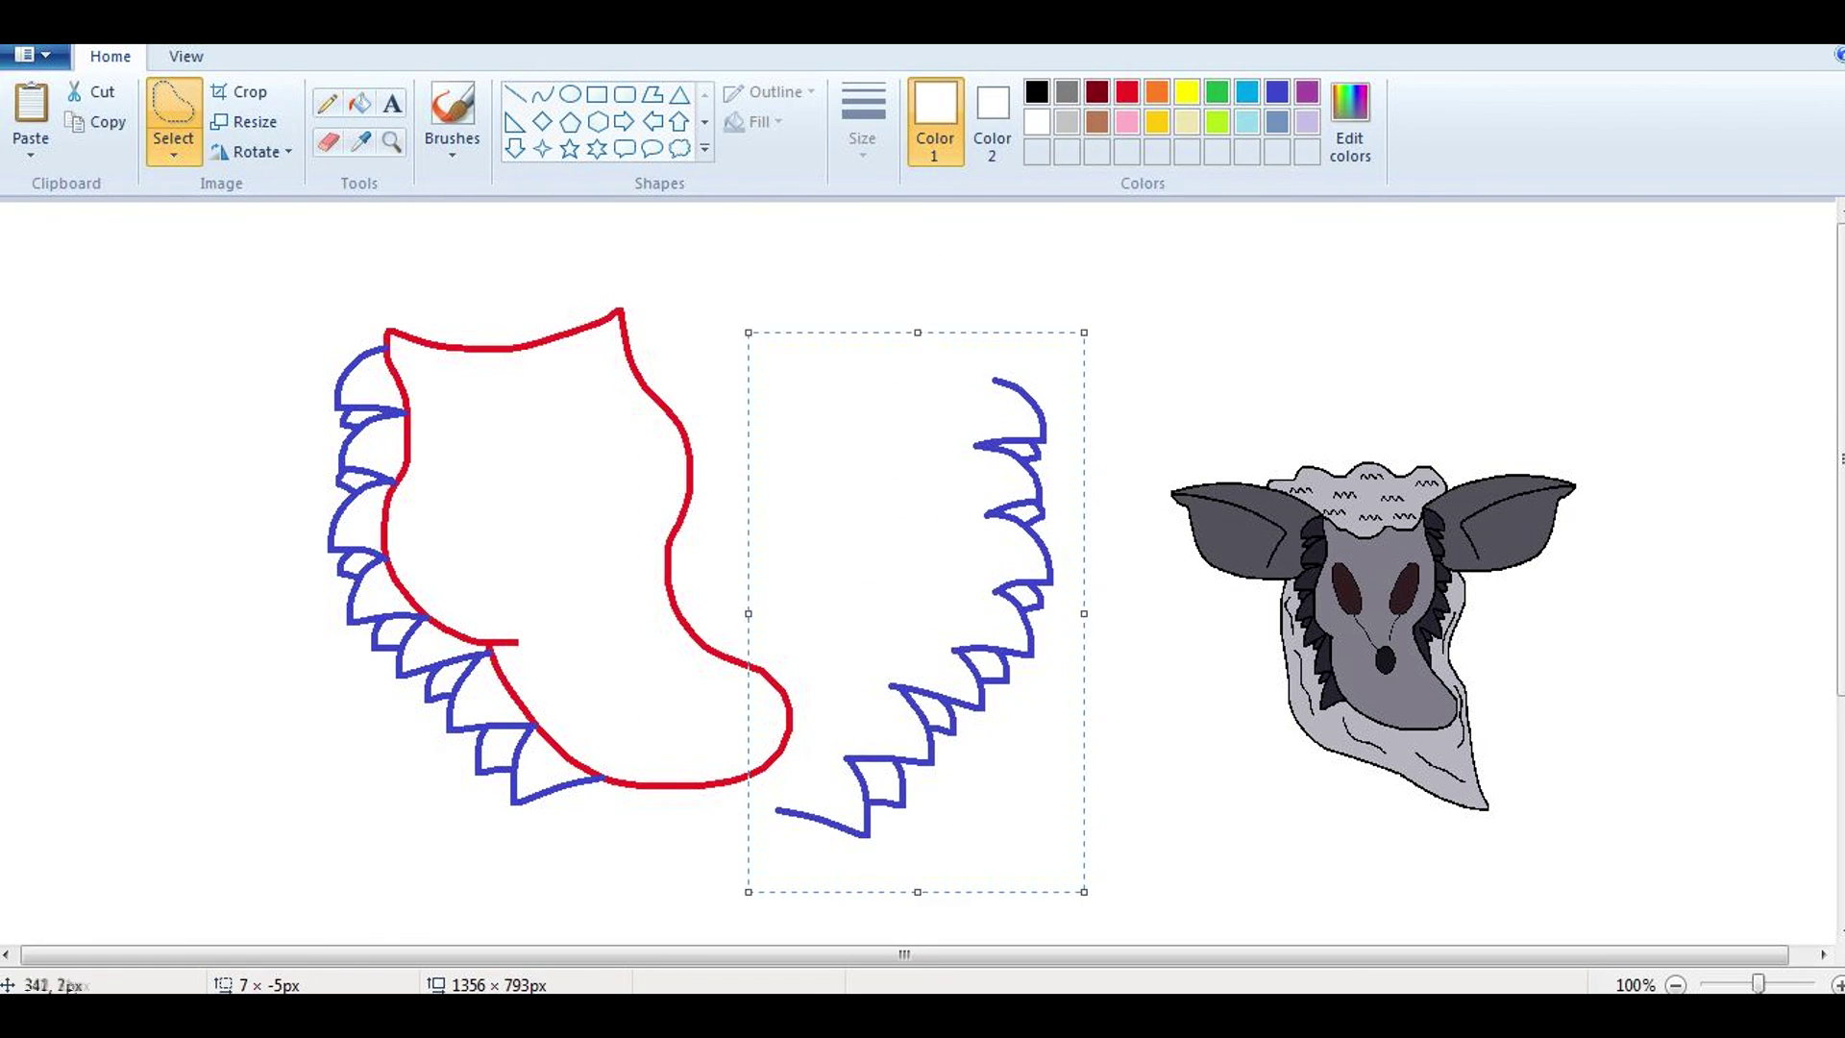
Step: Discard the mirrored tufts and recolour the outlines of the original left-hand tufts red
{"action": "left_click", "coordinate": [360, 103]}
{"action": "left_click", "coordinate": [1277, 91]}
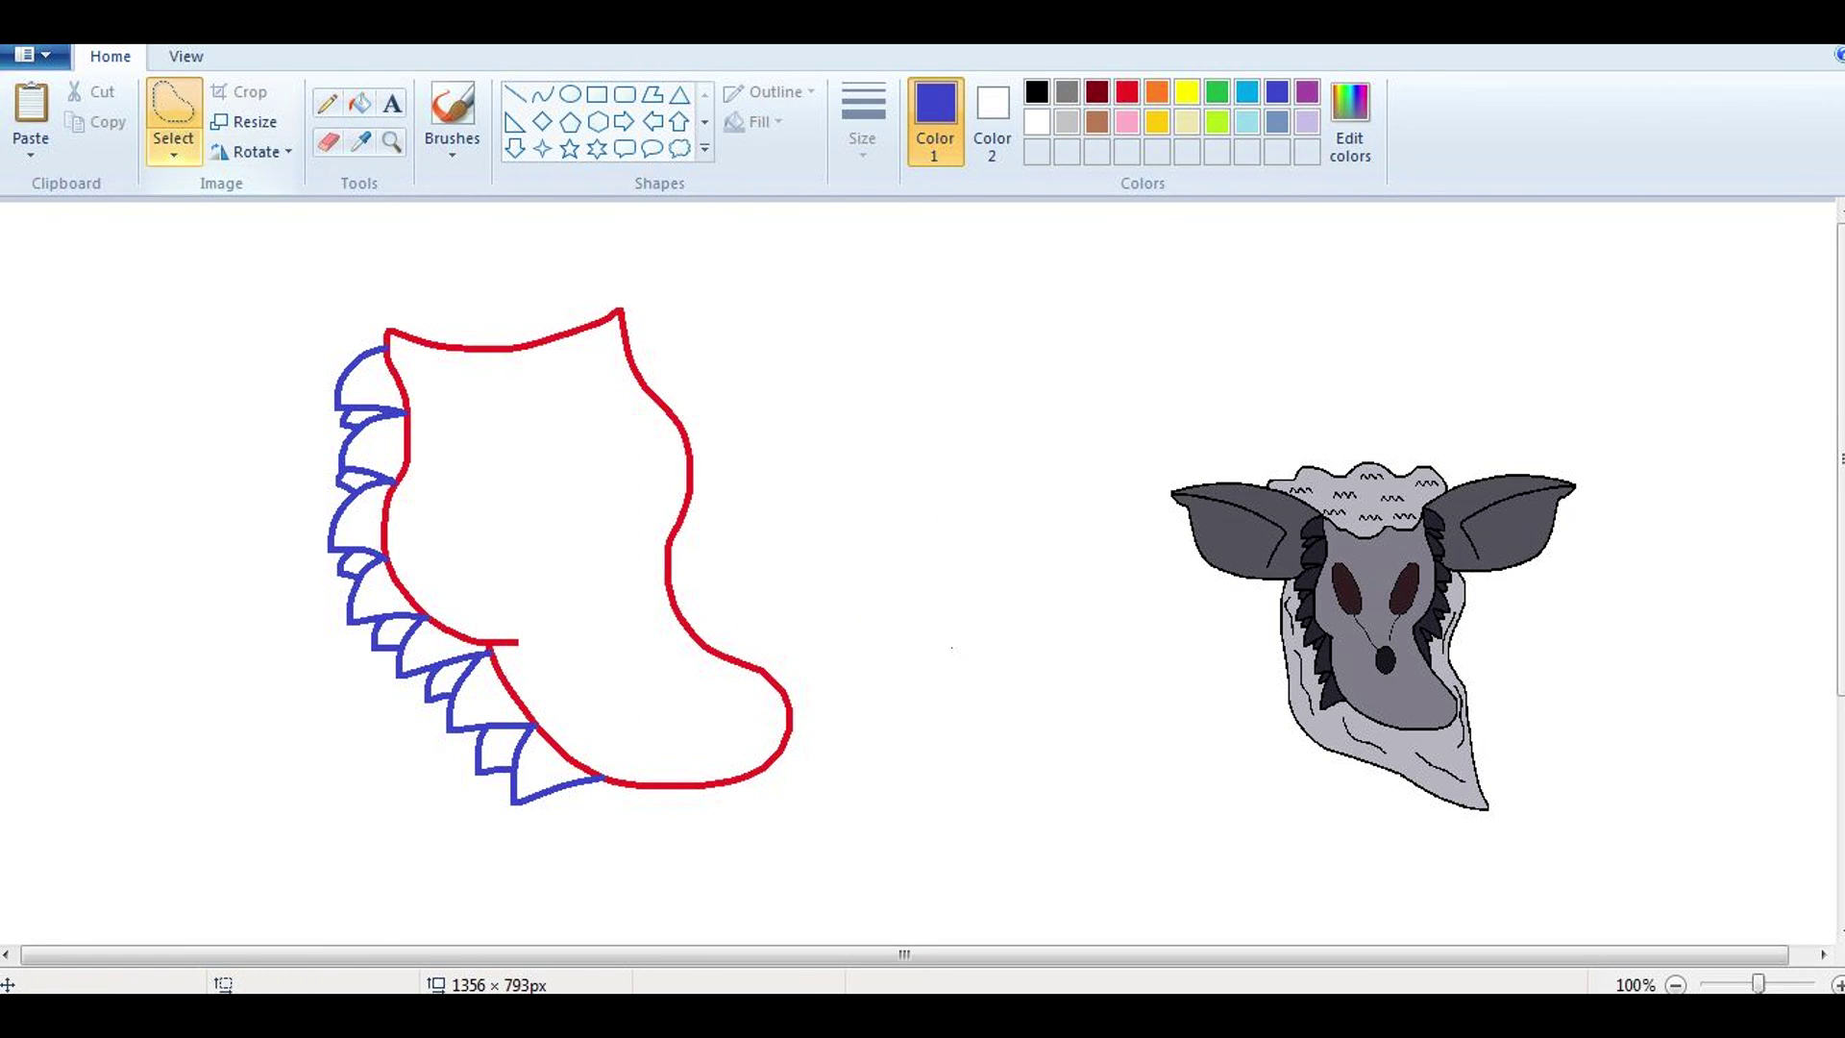
{"action": "left_click", "coordinate": [173, 154]}
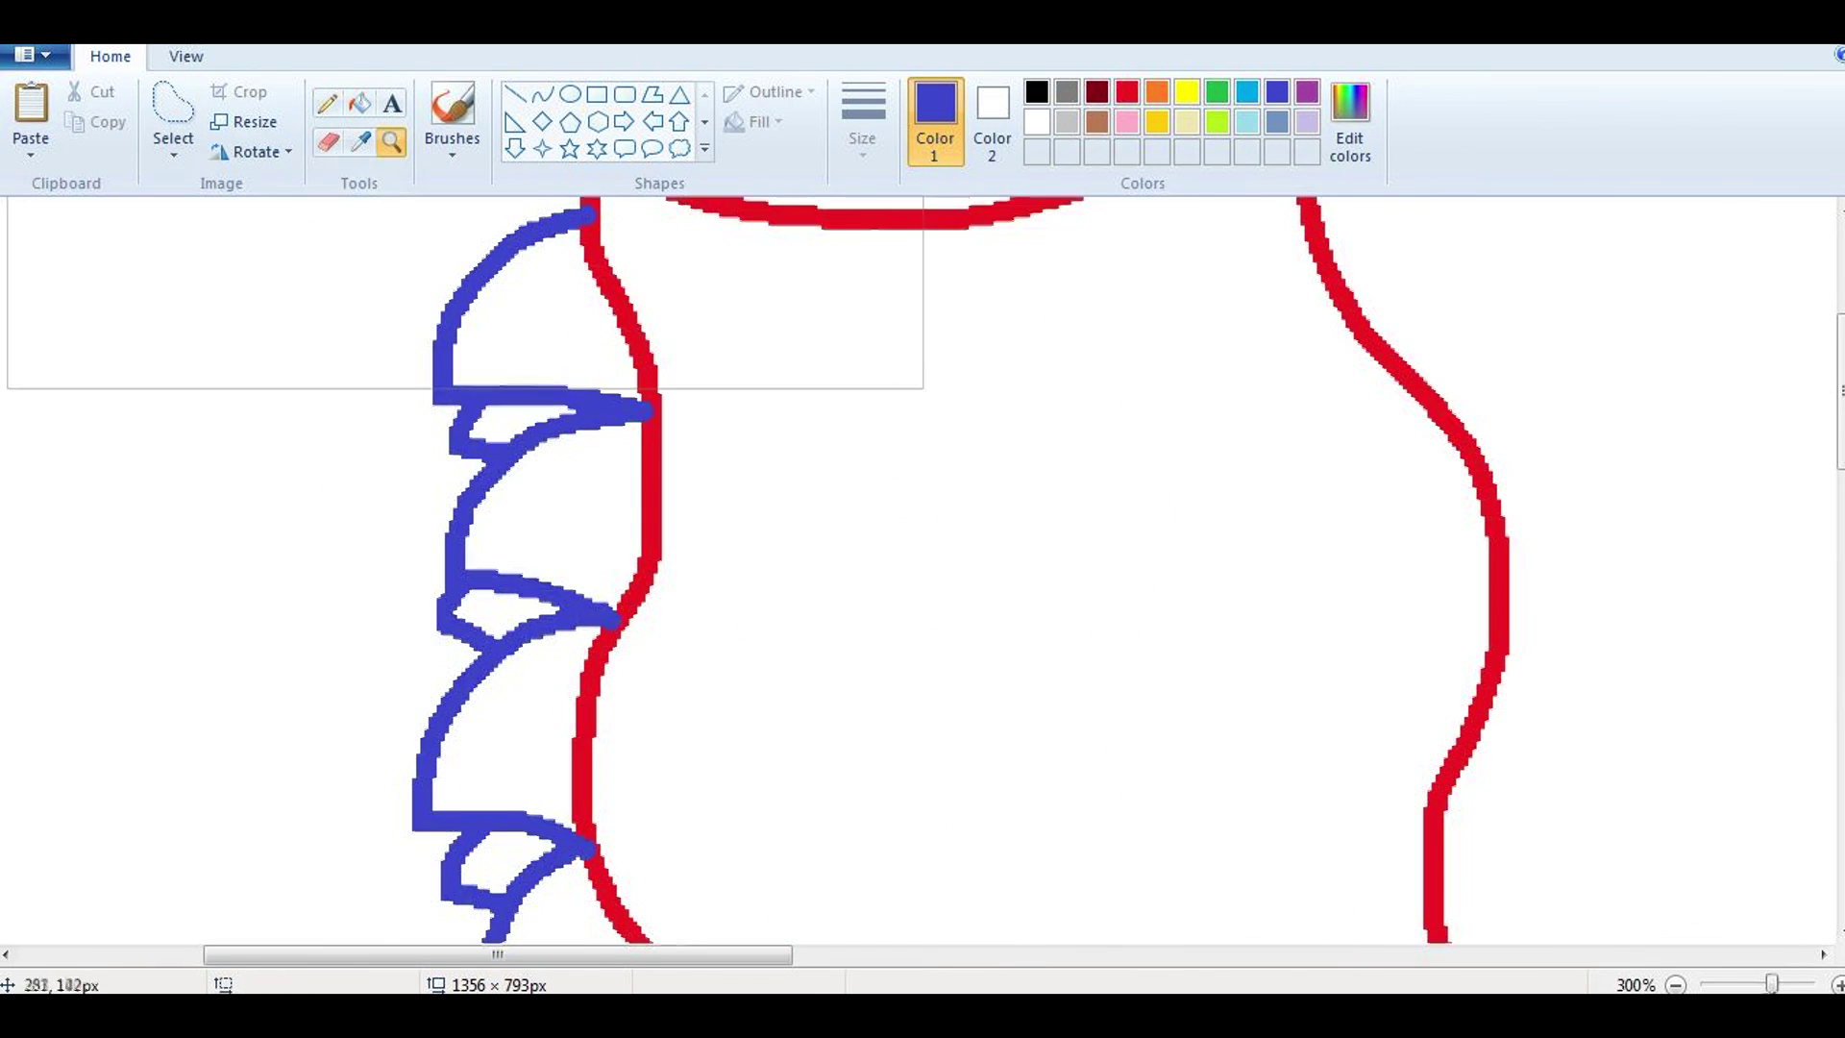
Step: Sketch six large fur tufts freehand in dark blue down the right-hand edge of the head with the Pencil
{"action": "left_click", "coordinate": [329, 103]}
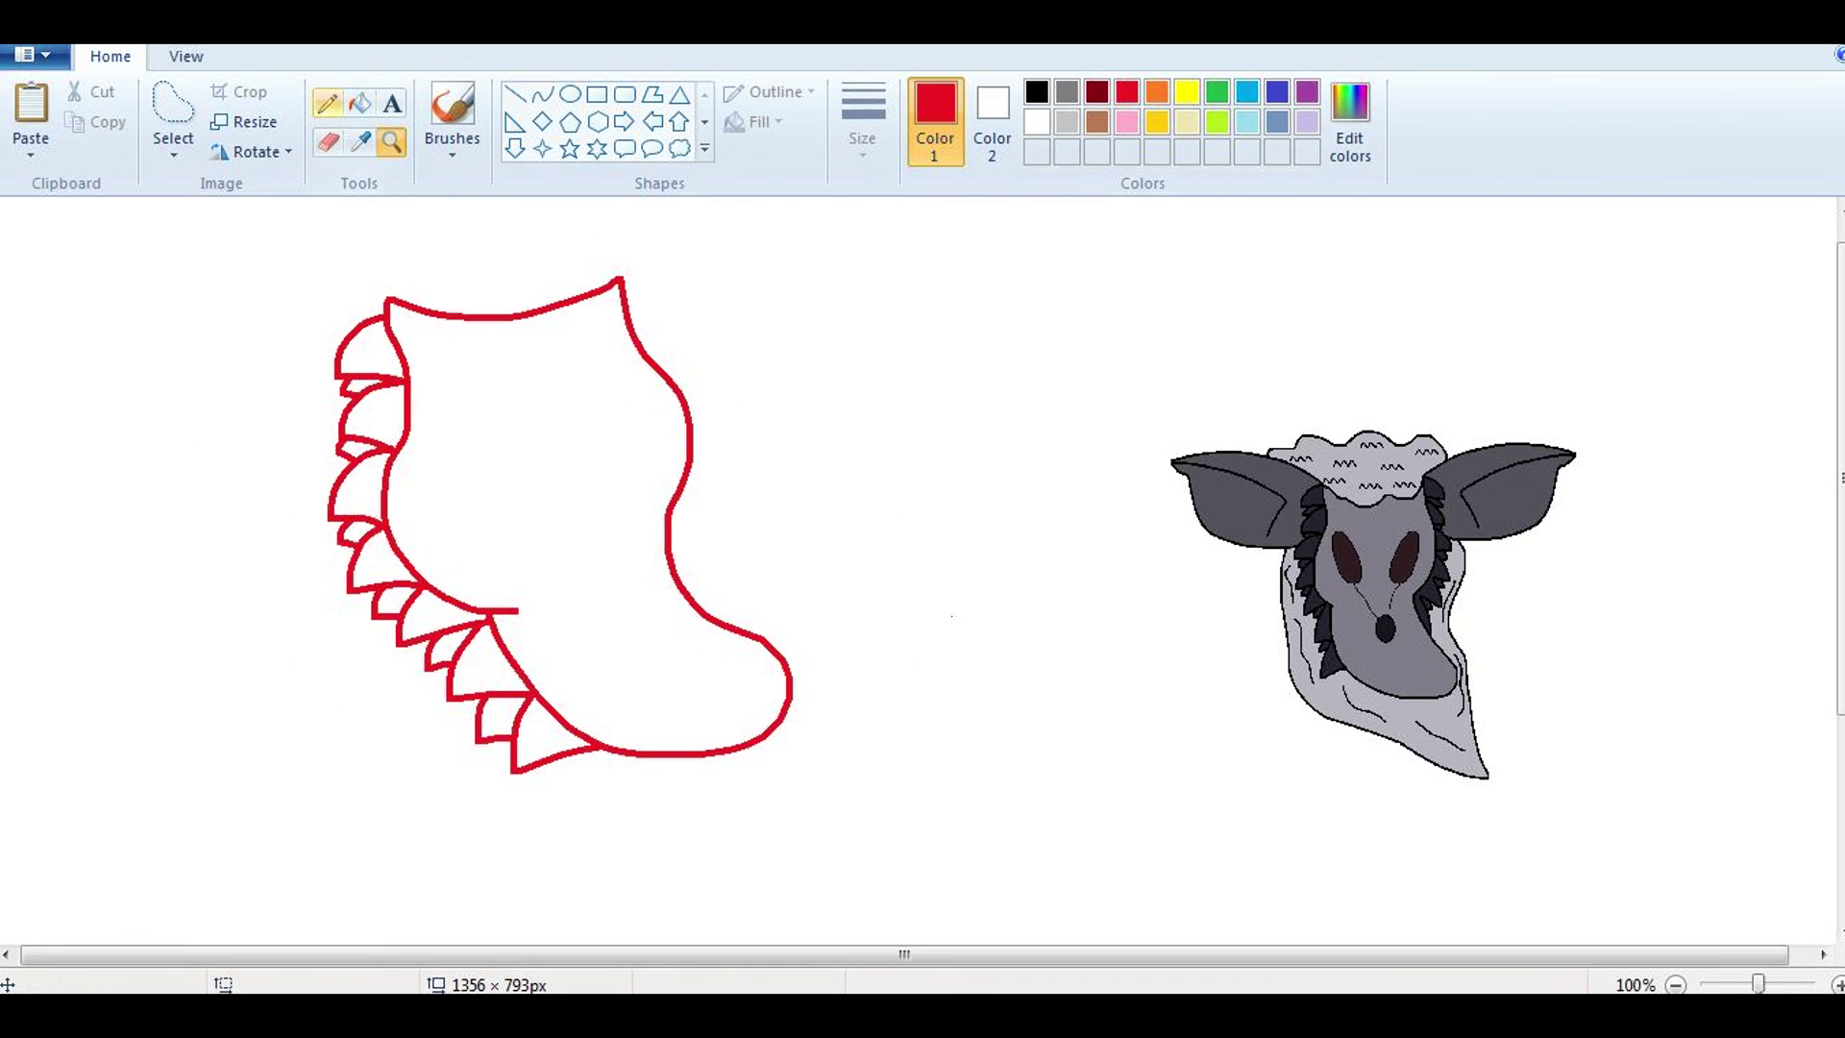
{"action": "left_click", "coordinate": [862, 120]}
{"action": "left_click", "coordinate": [923, 363]}
{"action": "left_click", "coordinate": [1277, 92]}
{"action": "left_click_drag", "start_coordinate": [623, 288], "coordinate": [683, 312]}
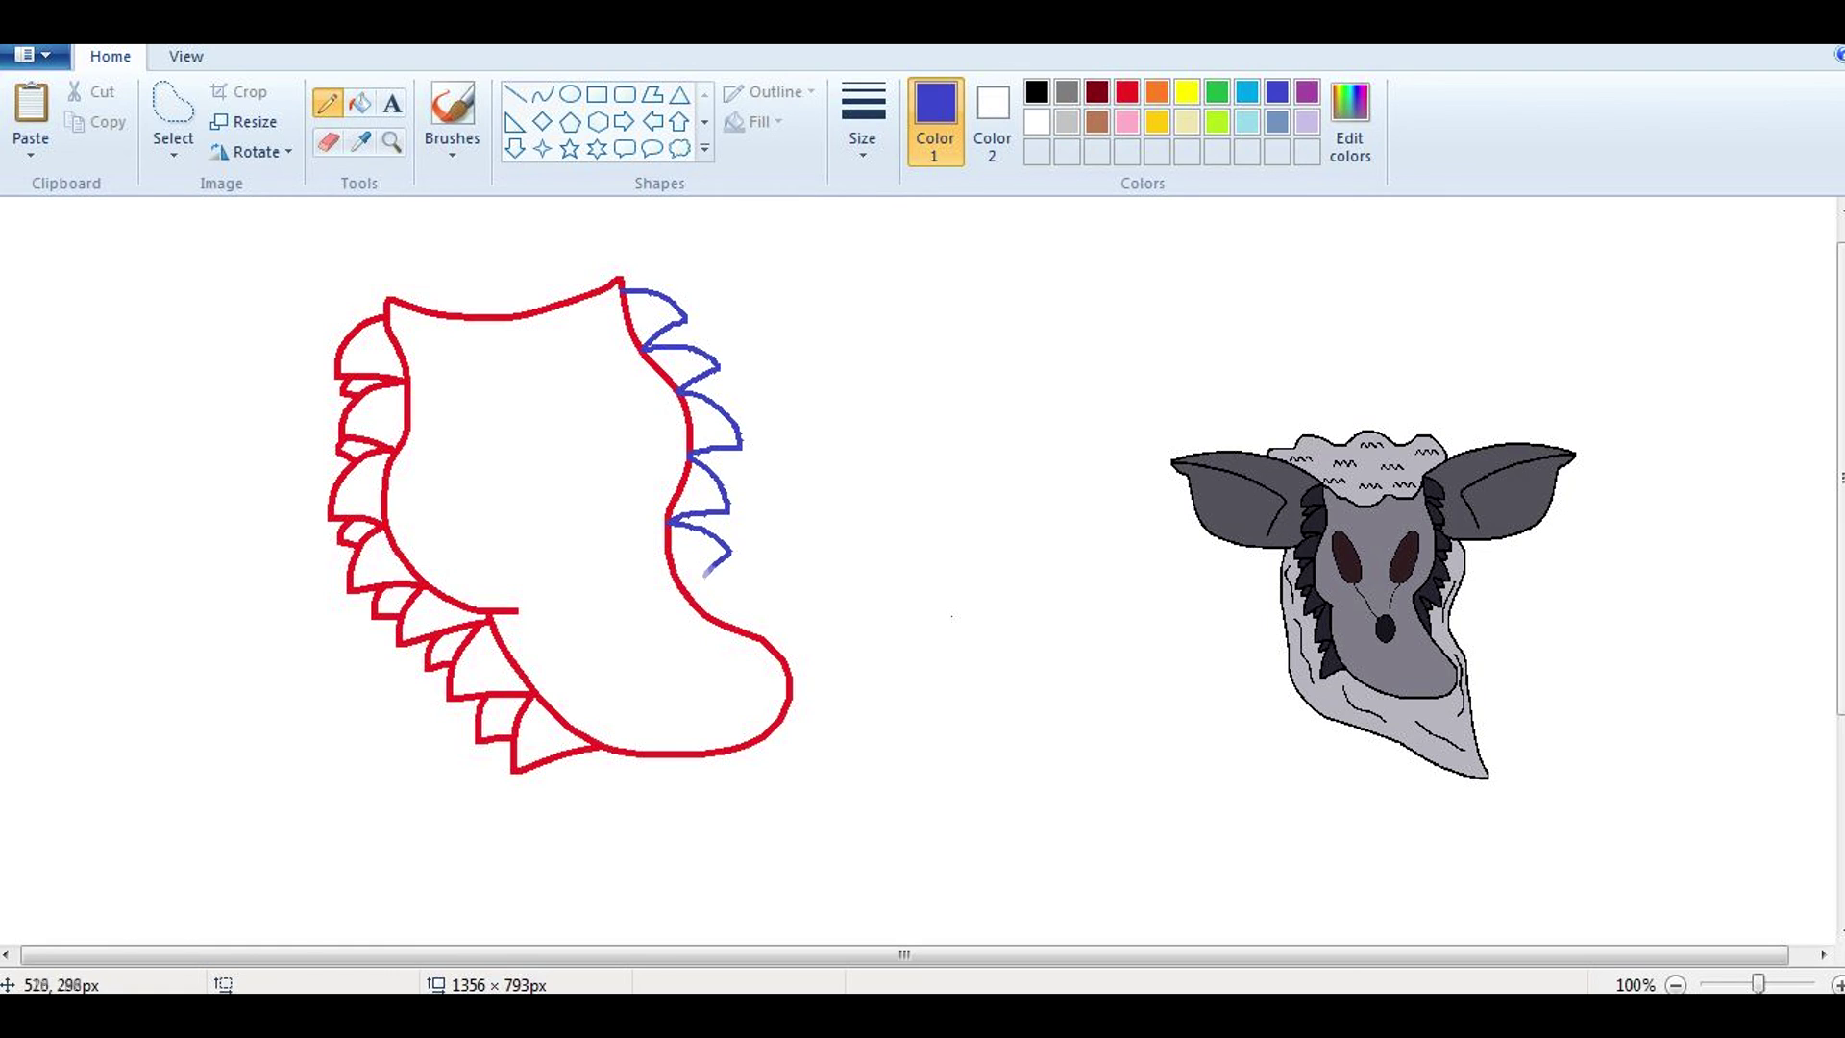
Step: Trace the uppermost right-hand tuft with red curves in the thickest line width
{"action": "scroll", "coordinate": [619, 289], "scroll_direction": "up", "scroll_amount": 6}
{"action": "left_click", "coordinate": [863, 120]}
{"action": "left_click", "coordinate": [923, 364]}
{"action": "left_click", "coordinate": [542, 93]}
{"action": "left_click", "coordinate": [1126, 91]}
{"action": "left_click_drag", "start_coordinate": [365, 322], "coordinate": [720, 427]}
{"action": "left_click_drag", "start_coordinate": [543, 375], "coordinate": [452, 289]}
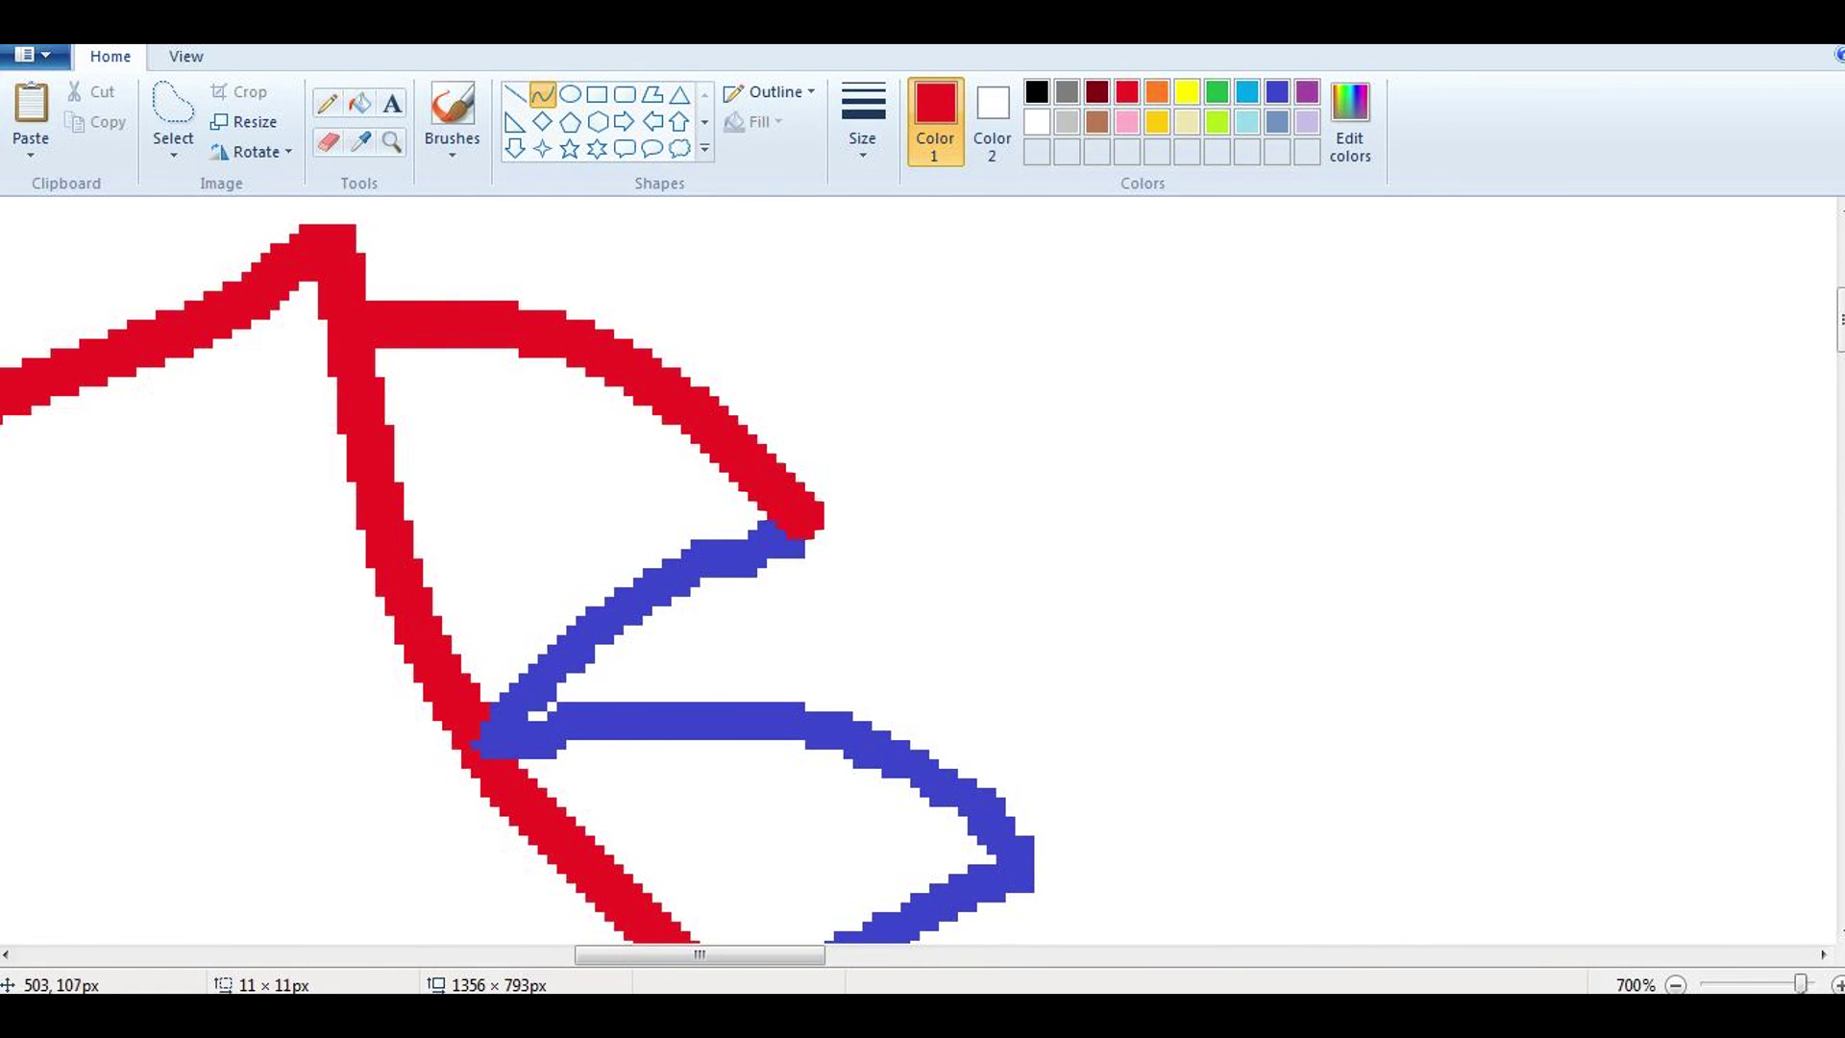
{"action": "left_click_drag", "start_coordinate": [492, 745], "coordinate": [807, 525]}
Step: Trace the upper and lower edges of the second right-hand tuft with red curves
{"action": "mouse_move", "coordinate": [649, 635]}
{"action": "left_mouse_down"}
{"action": "mouse_move", "coordinate": [623, 569]}
{"action": "mouse_move", "coordinate": [999, 634]}
{"action": "left_mouse_up"}
{"action": "scroll", "coordinate": [672, 576], "scroll_direction": "down", "scroll_amount": 3}
{"action": "left_click_drag", "start_coordinate": [762, 588], "coordinate": [783, 567]}
{"action": "left_click_drag", "start_coordinate": [787, 388], "coordinate": [874, 449]}
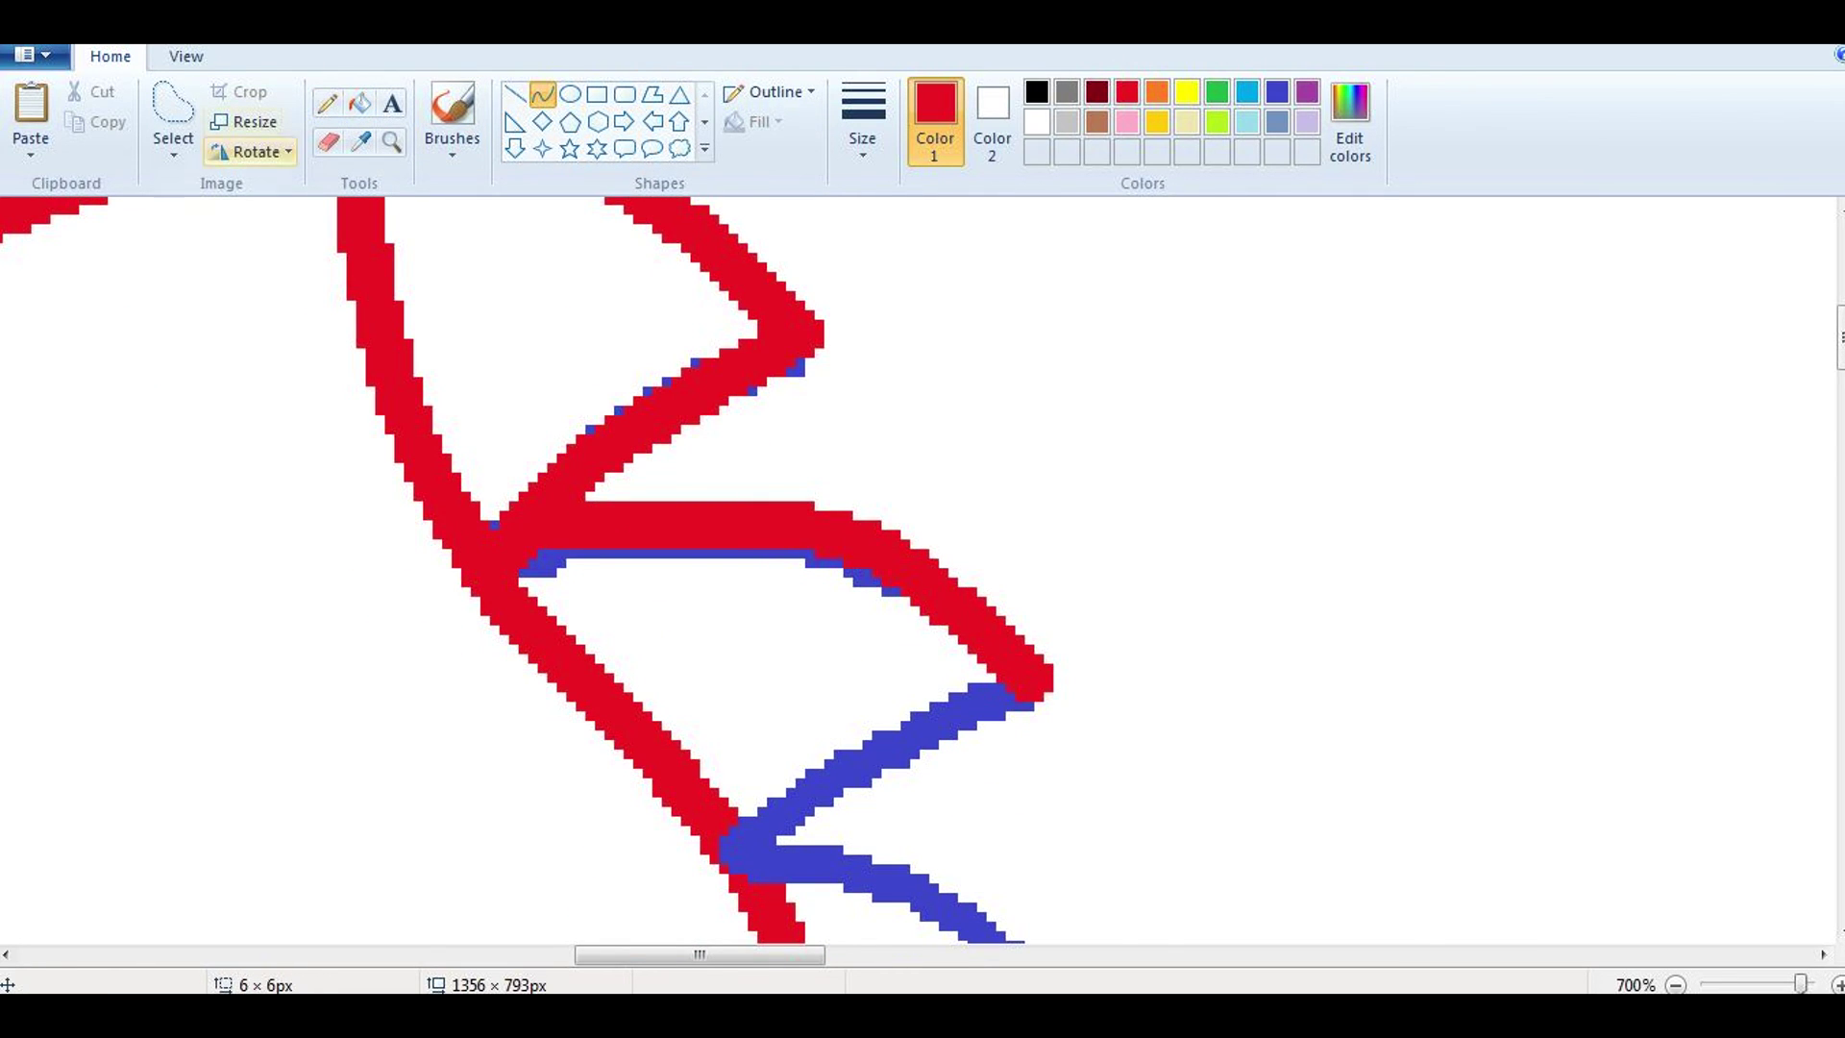
{"action": "scroll", "coordinate": [769, 577], "scroll_direction": "down", "scroll_amount": 3}
{"action": "left_click_drag", "start_coordinate": [1018, 500], "coordinate": [759, 639]}
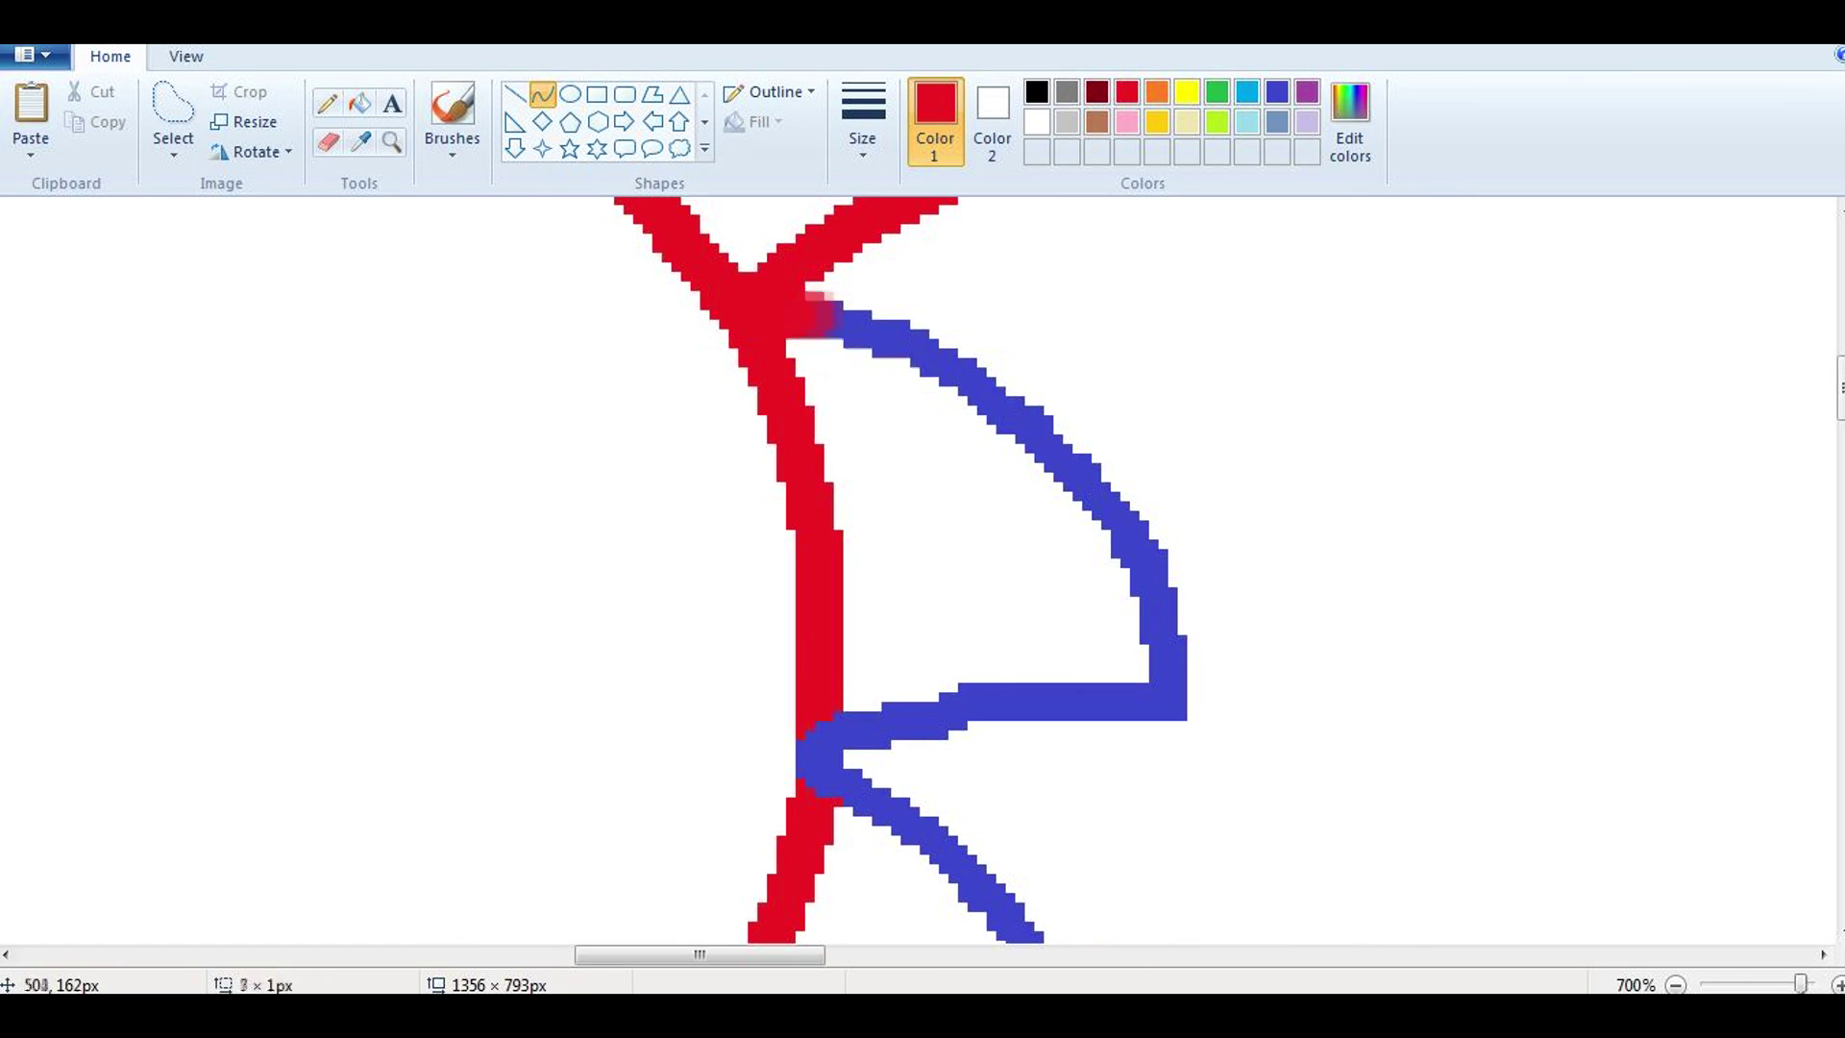
Step: Trace the third right-hand tuft with red curves along its upper, outer and lower edges
{"action": "left_click_drag", "start_coordinate": [824, 310], "coordinate": [1084, 492]}
{"action": "left_click_drag", "start_coordinate": [922, 389], "coordinate": [947, 385]}
{"action": "left_click_drag", "start_coordinate": [1091, 502], "coordinate": [1177, 688]}
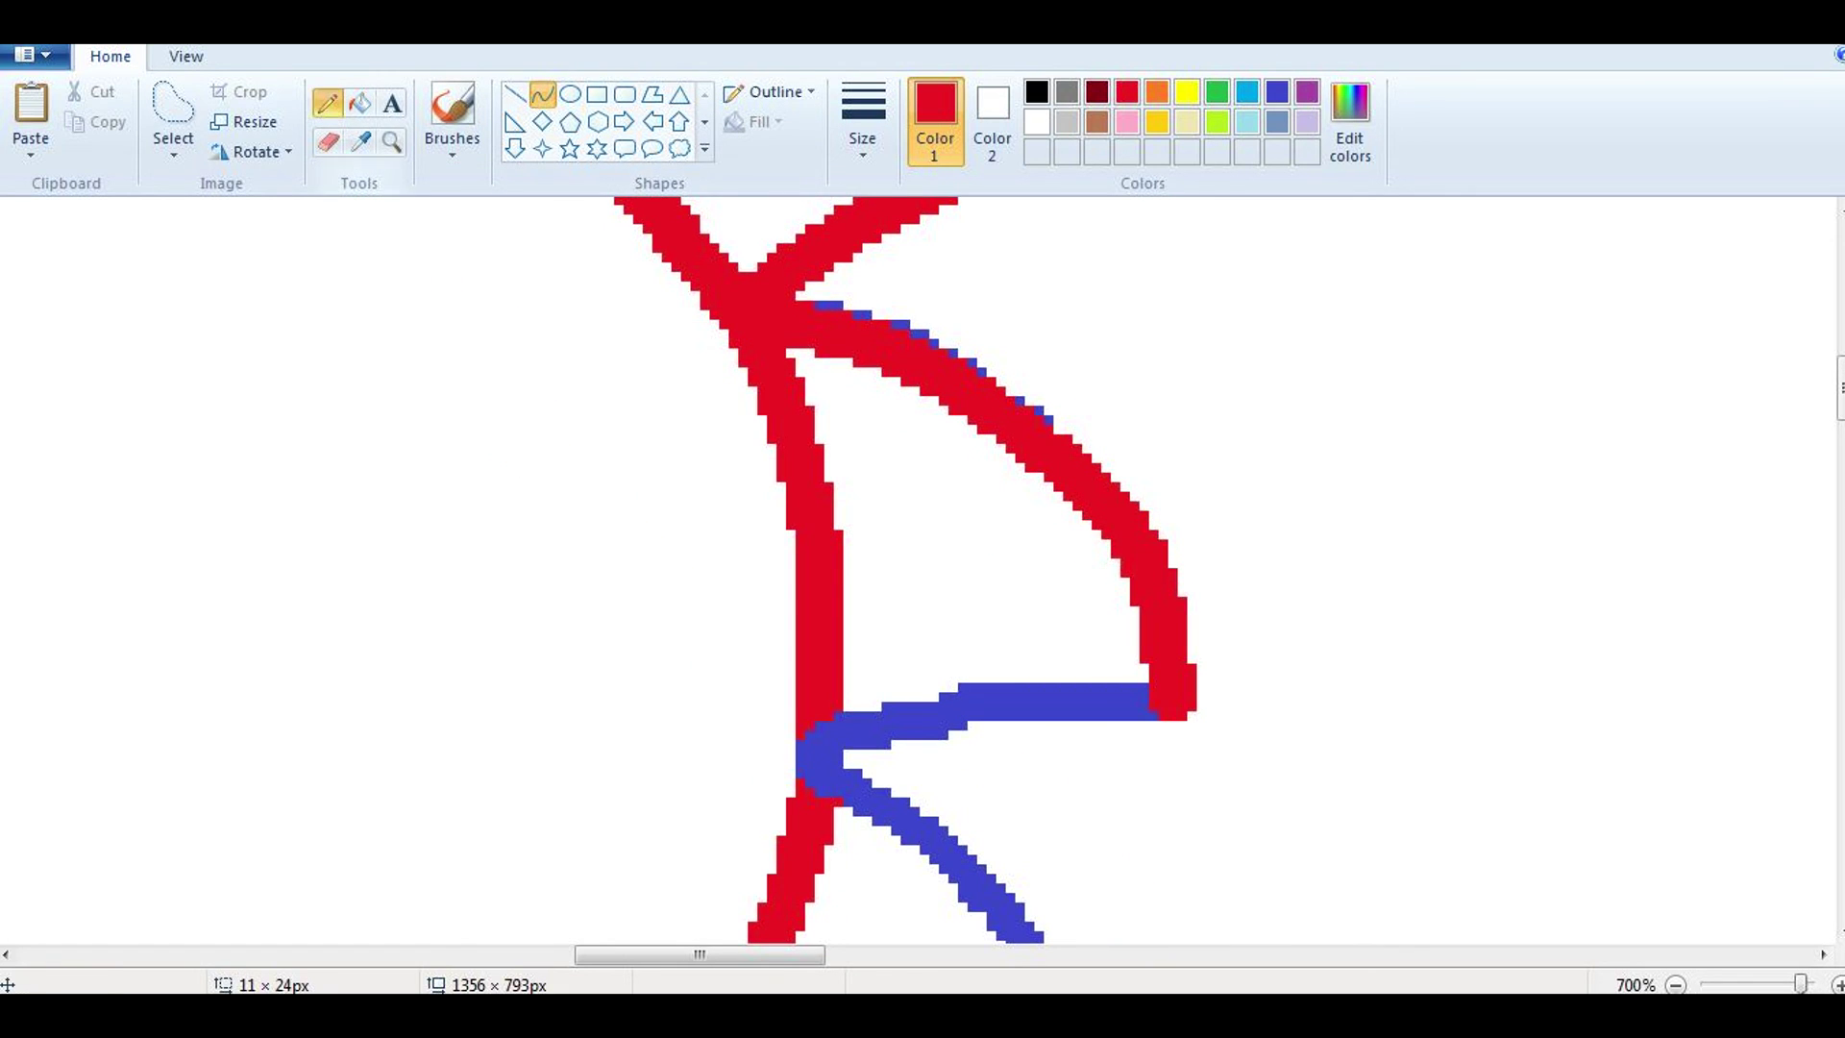
{"action": "scroll", "coordinate": [922, 576], "scroll_direction": "down", "scroll_amount": 3}
{"action": "left_click_drag", "start_coordinate": [1186, 514], "coordinate": [816, 577]}
{"action": "left_click_drag", "start_coordinate": [960, 557], "coordinate": [960, 524]}
Step: Trace the fourth right-hand tuft with red curves
{"action": "scroll", "coordinate": [922, 576], "scroll_direction": "down", "scroll_amount": 5}
{"action": "mouse_move", "coordinate": [843, 228]}
{"action": "left_mouse_down"}
{"action": "mouse_move", "coordinate": [990, 331]}
{"action": "mouse_move", "coordinate": [1066, 499]}
{"action": "left_mouse_up"}
{"action": "left_click_drag", "start_coordinate": [955, 366], "coordinate": [1018, 384]}
{"action": "left_click_drag", "start_coordinate": [1086, 600], "coordinate": [673, 662]}
{"action": "left_click_drag", "start_coordinate": [865, 634], "coordinate": [865, 615]}
Step: Trace the fifth right-hand tuft with red curves from the head outline out to its point and back
{"action": "scroll", "coordinate": [922, 577], "scroll_direction": "down", "scroll_amount": 3}
{"action": "left_click_drag", "start_coordinate": [692, 490], "coordinate": [1105, 697]}
{"action": "left_click_drag", "start_coordinate": [898, 591], "coordinate": [922, 557]}
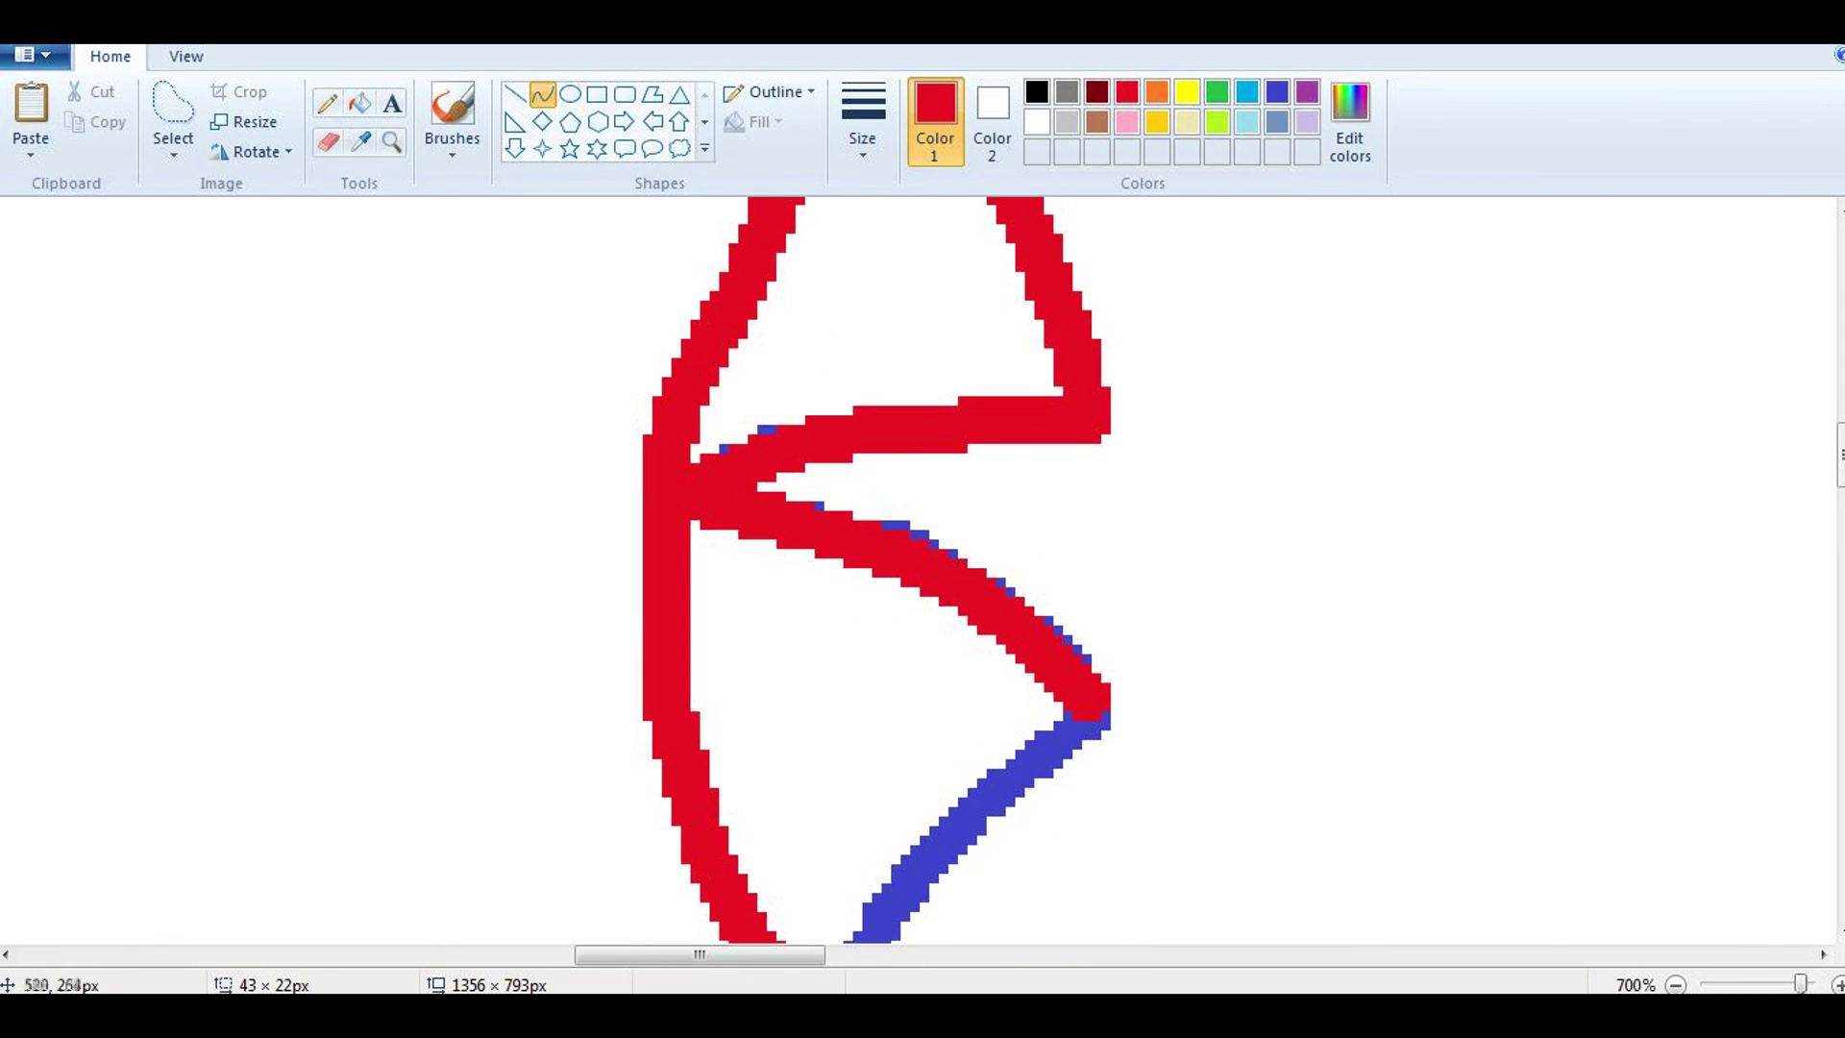
{"action": "scroll", "coordinate": [922, 577], "scroll_direction": "down", "scroll_amount": 5}
{"action": "left_click_drag", "start_coordinate": [1105, 336], "coordinate": [840, 663]}
{"action": "left_click_drag", "start_coordinate": [970, 500], "coordinate": [951, 461]}
Step: Trace the sixth and lowest right-hand tuft above the snout with red curves
{"action": "left_click_drag", "start_coordinate": [850, 678], "coordinate": [1234, 639]}
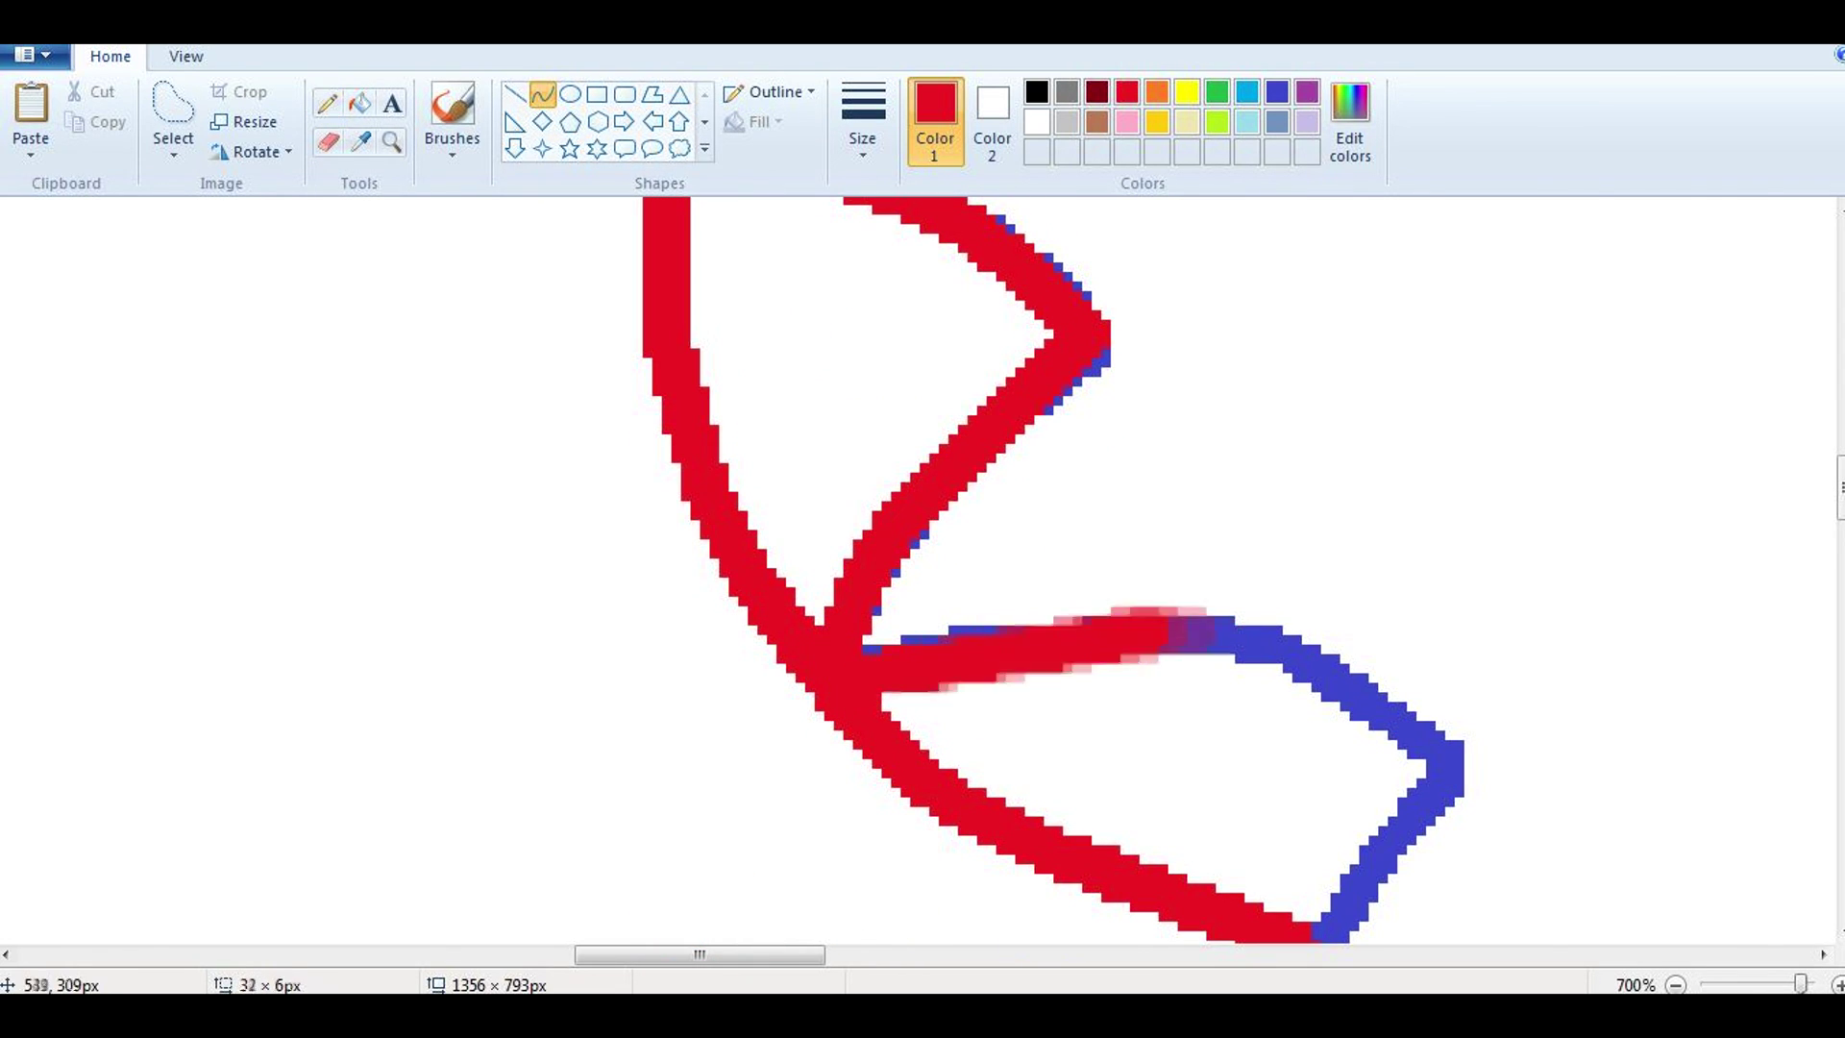
{"action": "left_click_drag", "start_coordinate": [1038, 662], "coordinate": [1038, 634]}
{"action": "scroll", "coordinate": [923, 576], "scroll_direction": "down", "scroll_amount": 3}
{"action": "left_click_drag", "start_coordinate": [1239, 453], "coordinate": [1451, 588]}
{"action": "left_click_drag", "start_coordinate": [1345, 524], "coordinate": [1393, 485]}
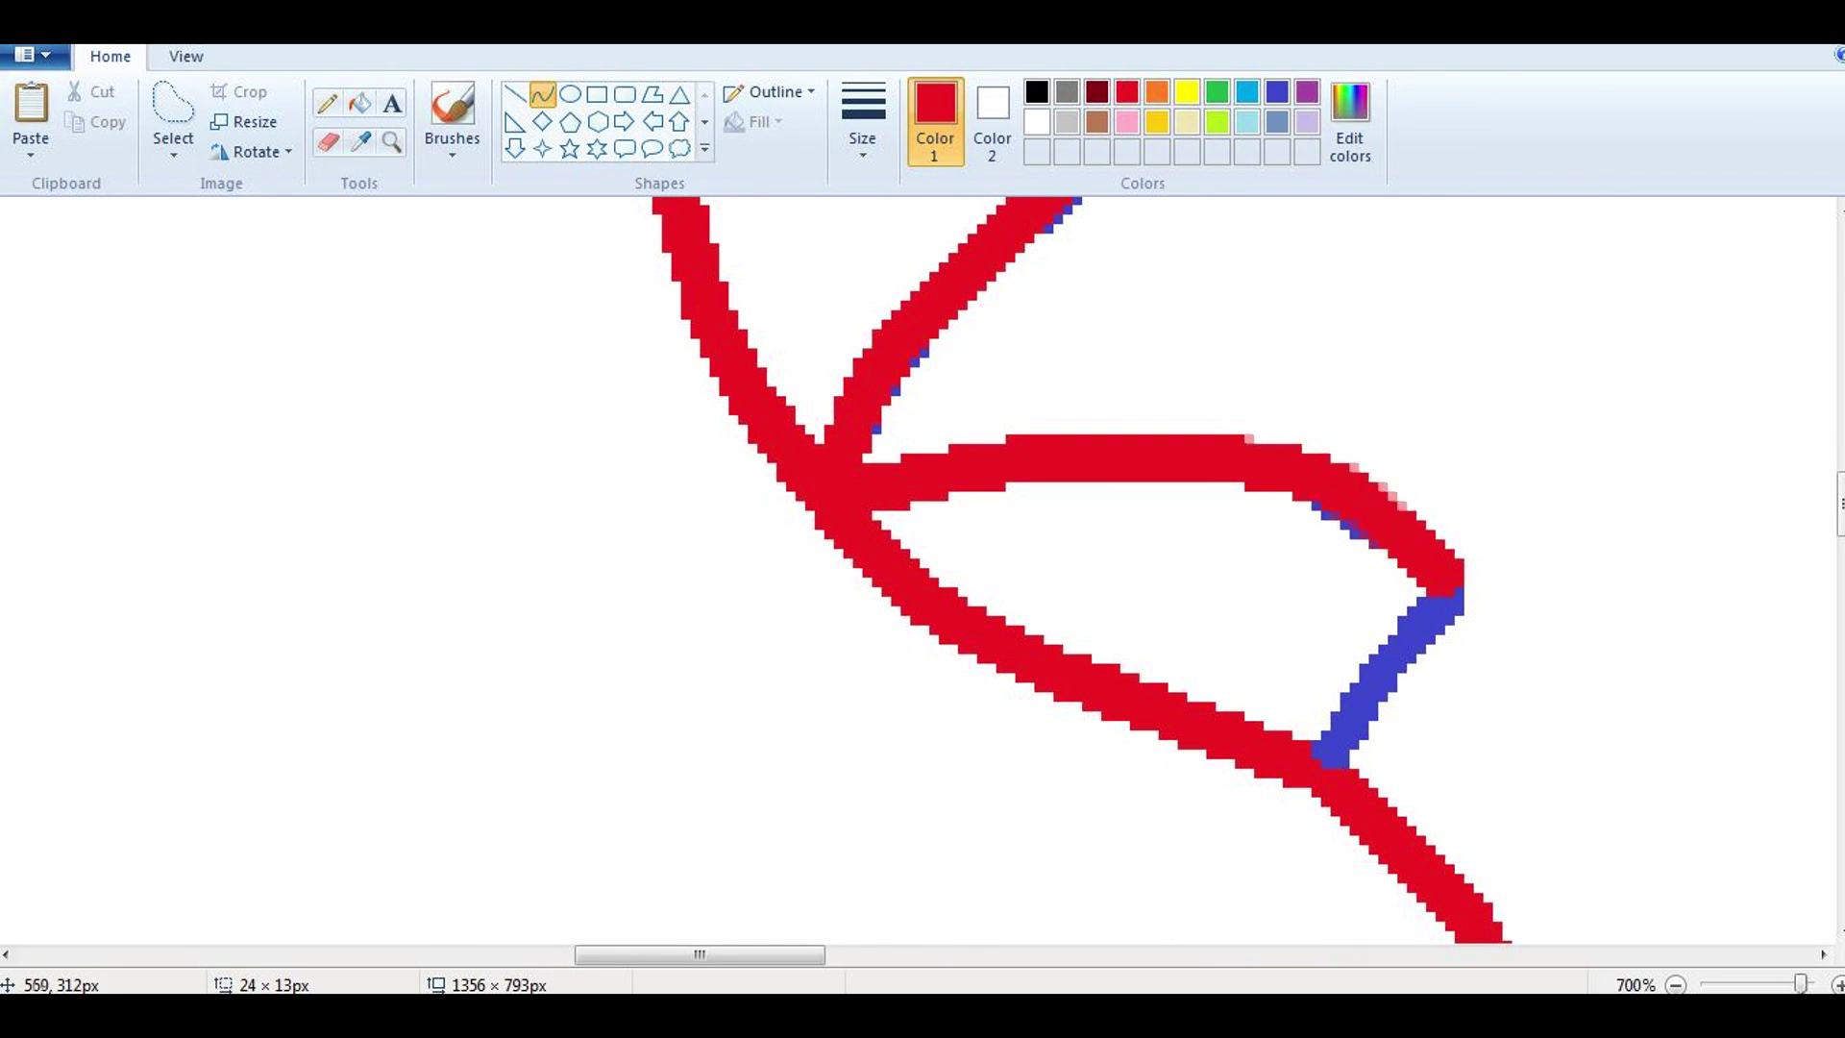
{"action": "left_click_drag", "start_coordinate": [1364, 673], "coordinate": [1393, 663]}
Step: Restore the second right-hand tuft's fill to white and check the right-hand tuft outlines up close
{"action": "scroll", "coordinate": [922, 576], "scroll_direction": "up", "scroll_amount": 10}
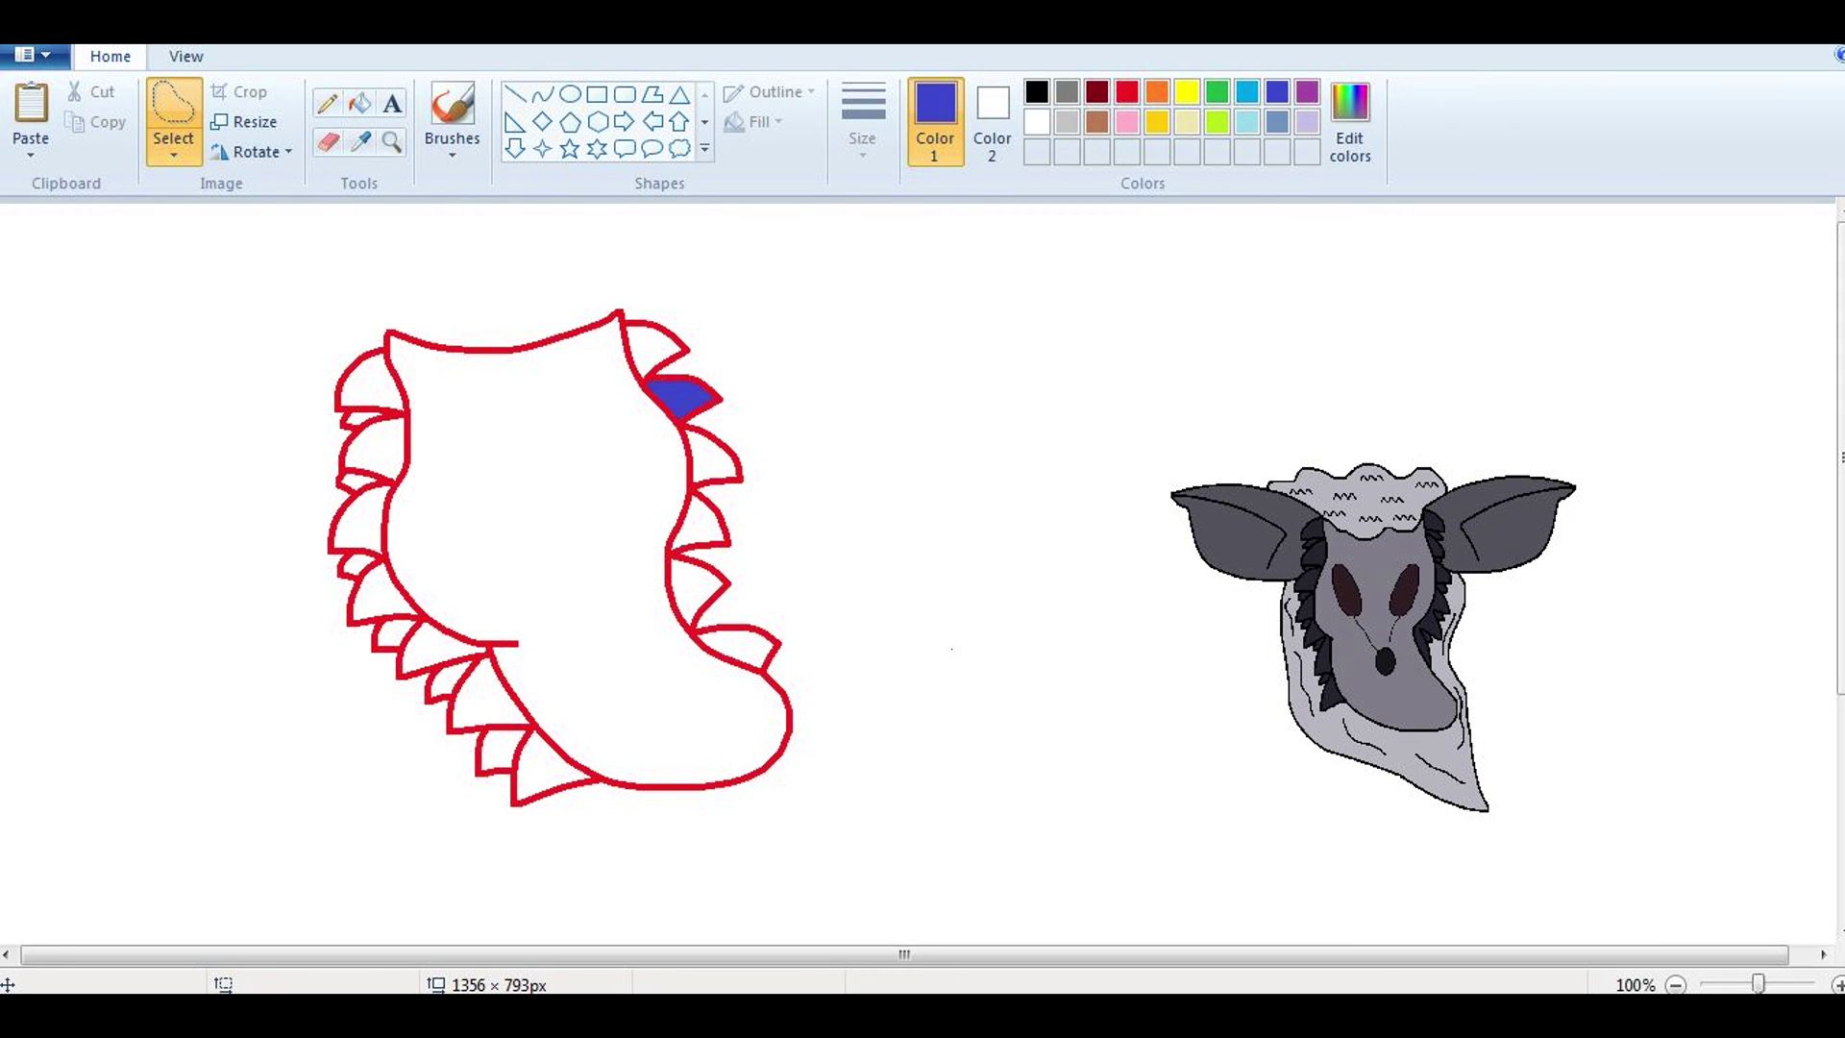
{"action": "left_click", "coordinate": [360, 103]}
{"action": "left_click", "coordinate": [391, 141]}
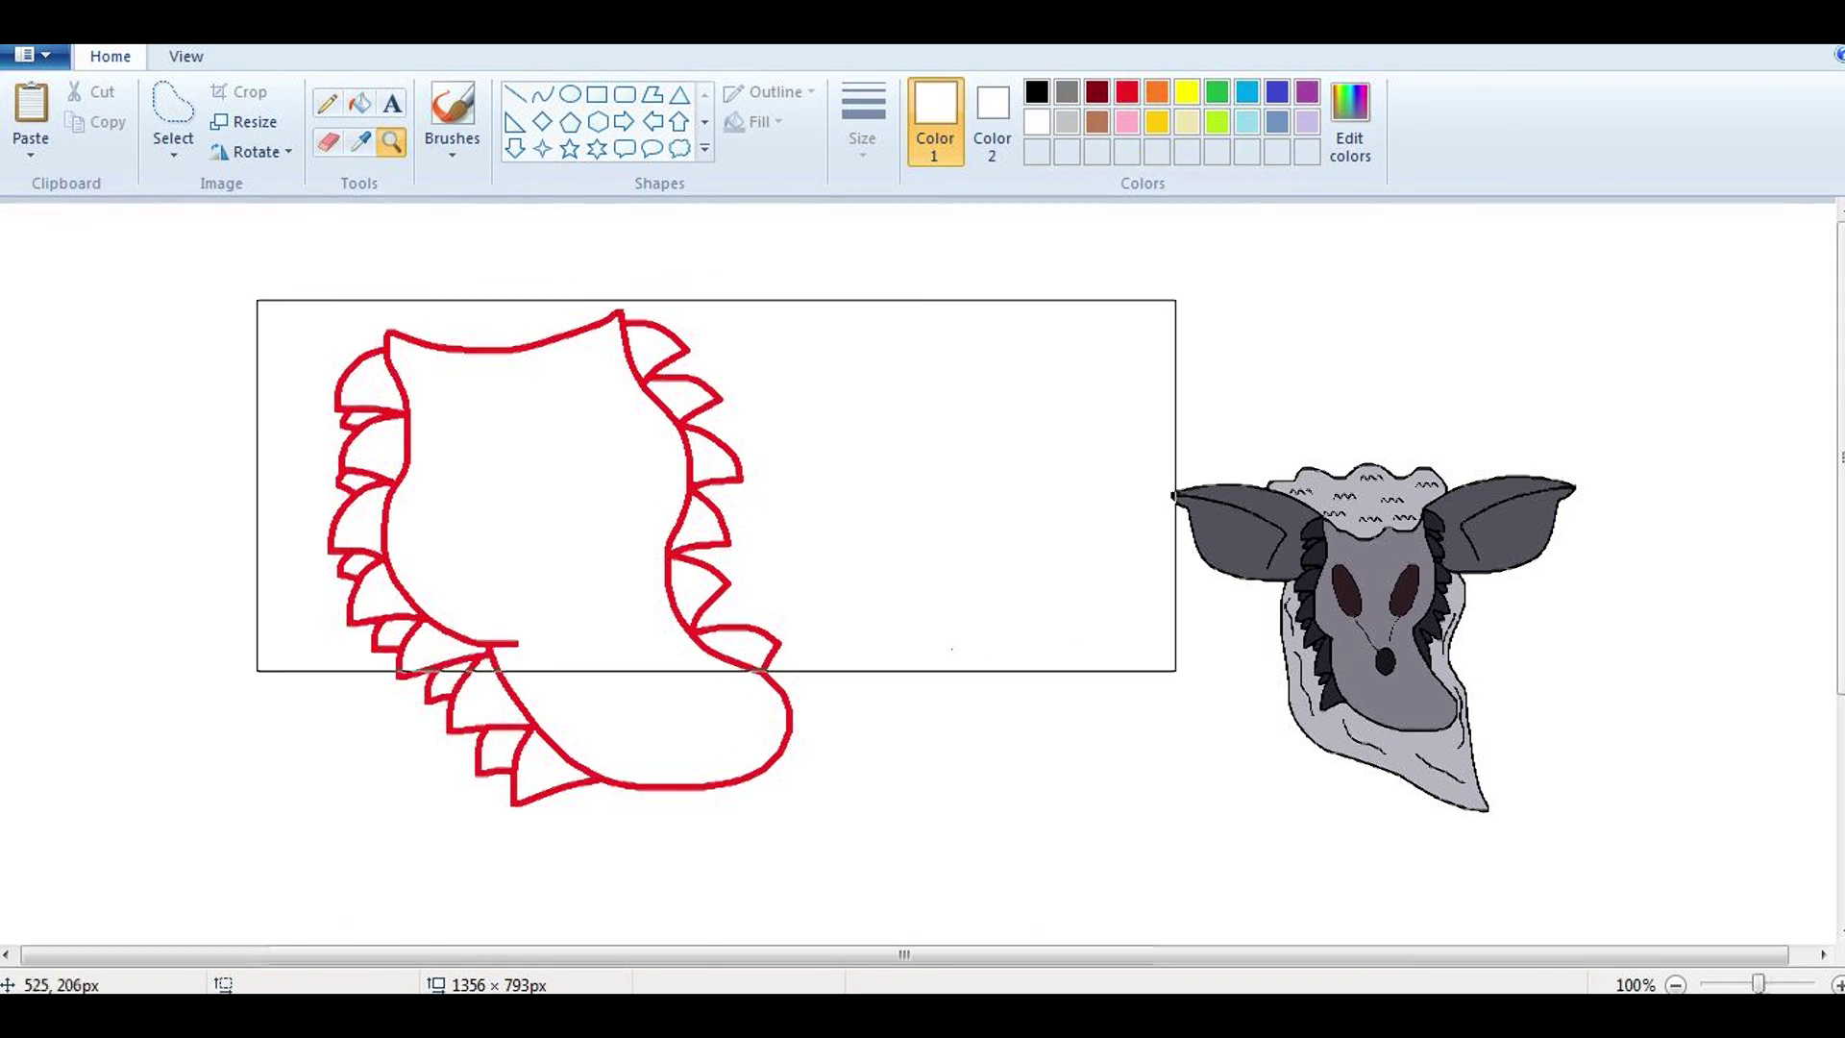
{"action": "left_click", "coordinate": [713, 481]}
{"action": "left_click", "coordinate": [817, 451]}
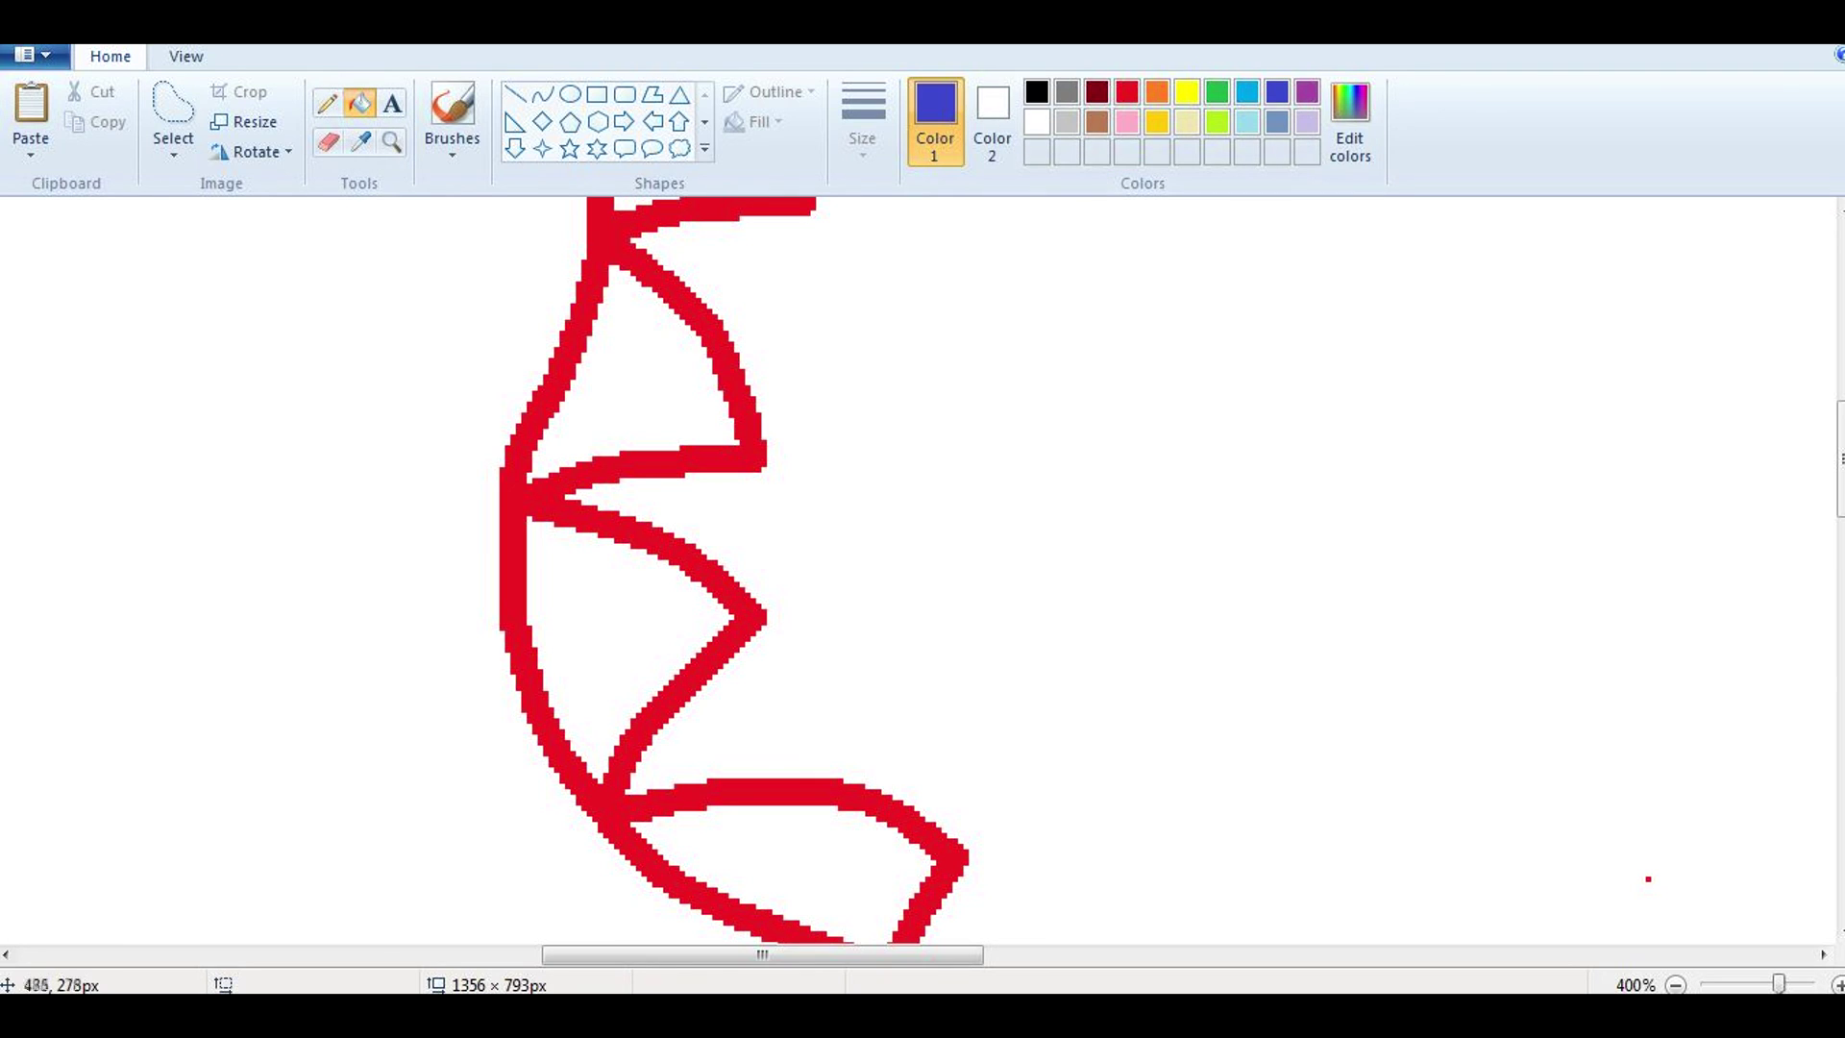
{"action": "scroll", "coordinate": [917, 571], "scroll_direction": "up", "scroll_amount": 5}
{"action": "scroll", "coordinate": [918, 566], "scroll_direction": "up", "scroll_amount": 3}
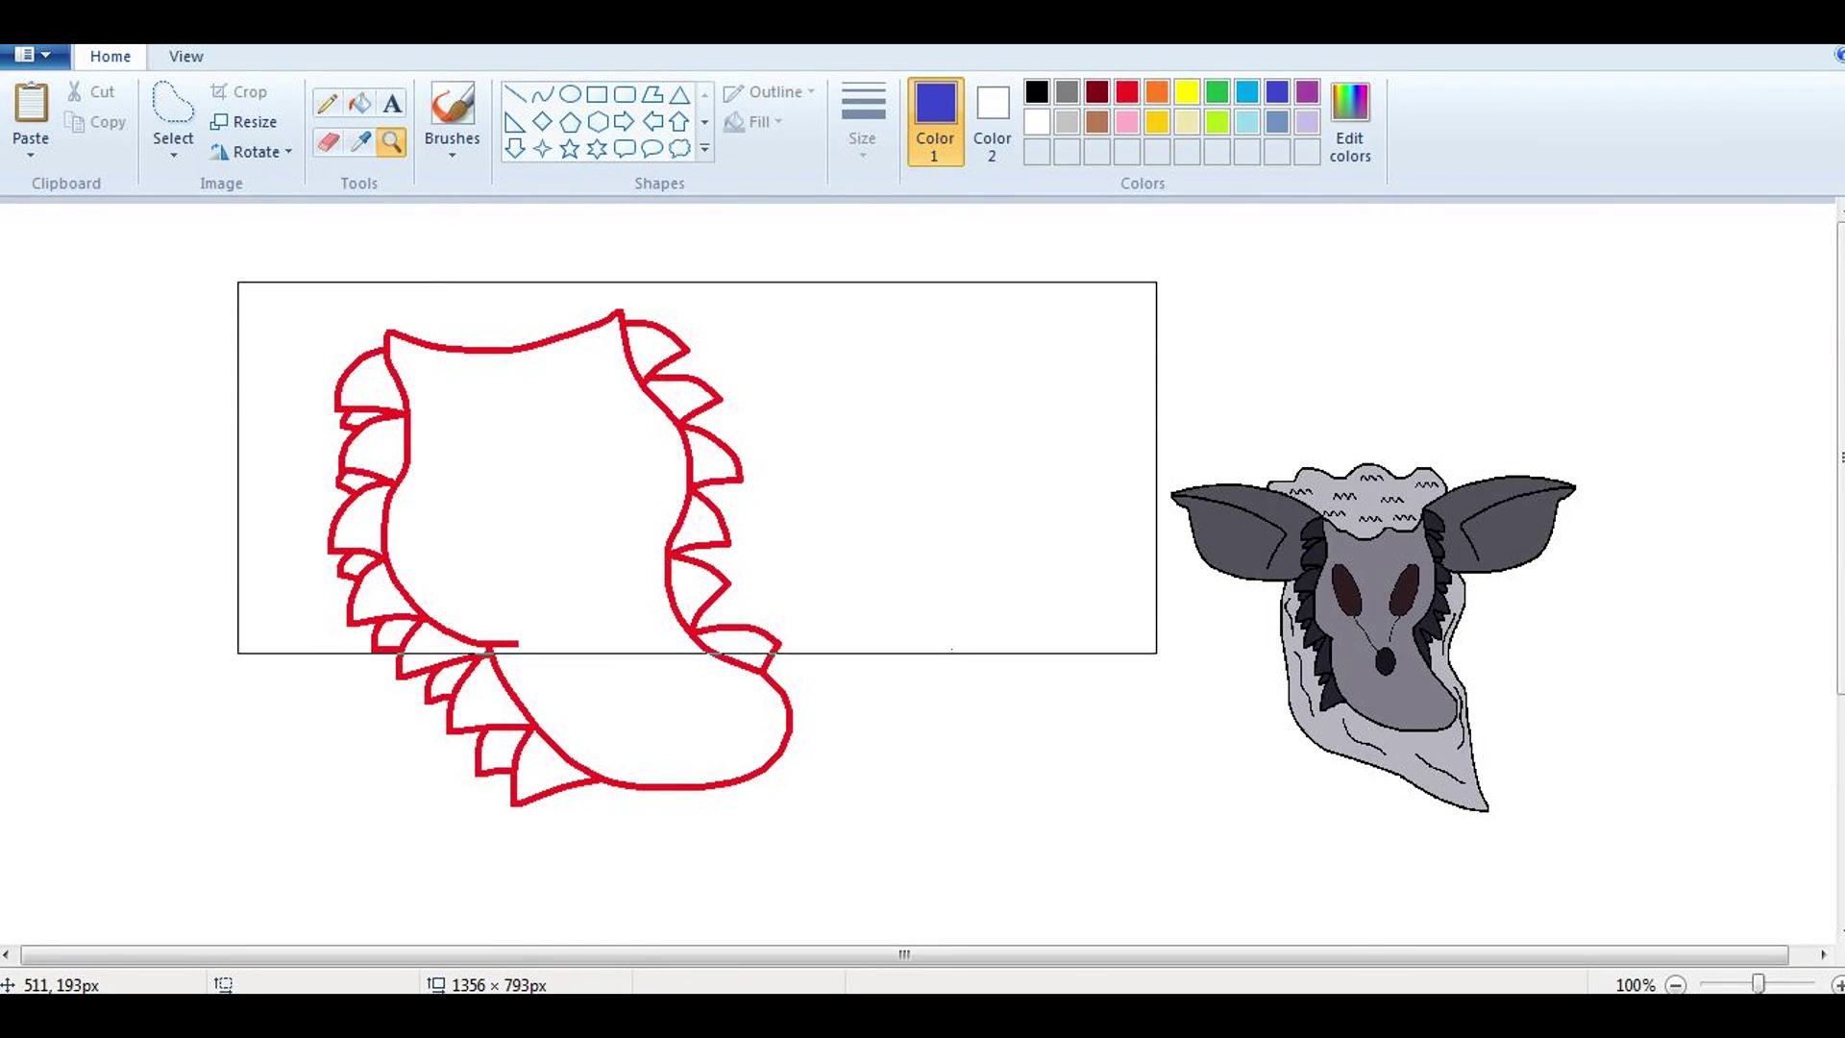
Step: Touch up the red outlines of the right-hand tufts and snout with the Pencil in white and red
{"action": "left_click", "coordinate": [863, 120]}
{"action": "left_click", "coordinate": [922, 361]}
{"action": "left_click", "coordinate": [391, 141]}
{"action": "left_click", "coordinate": [720, 403]}
{"action": "left_click", "coordinate": [1127, 92]}
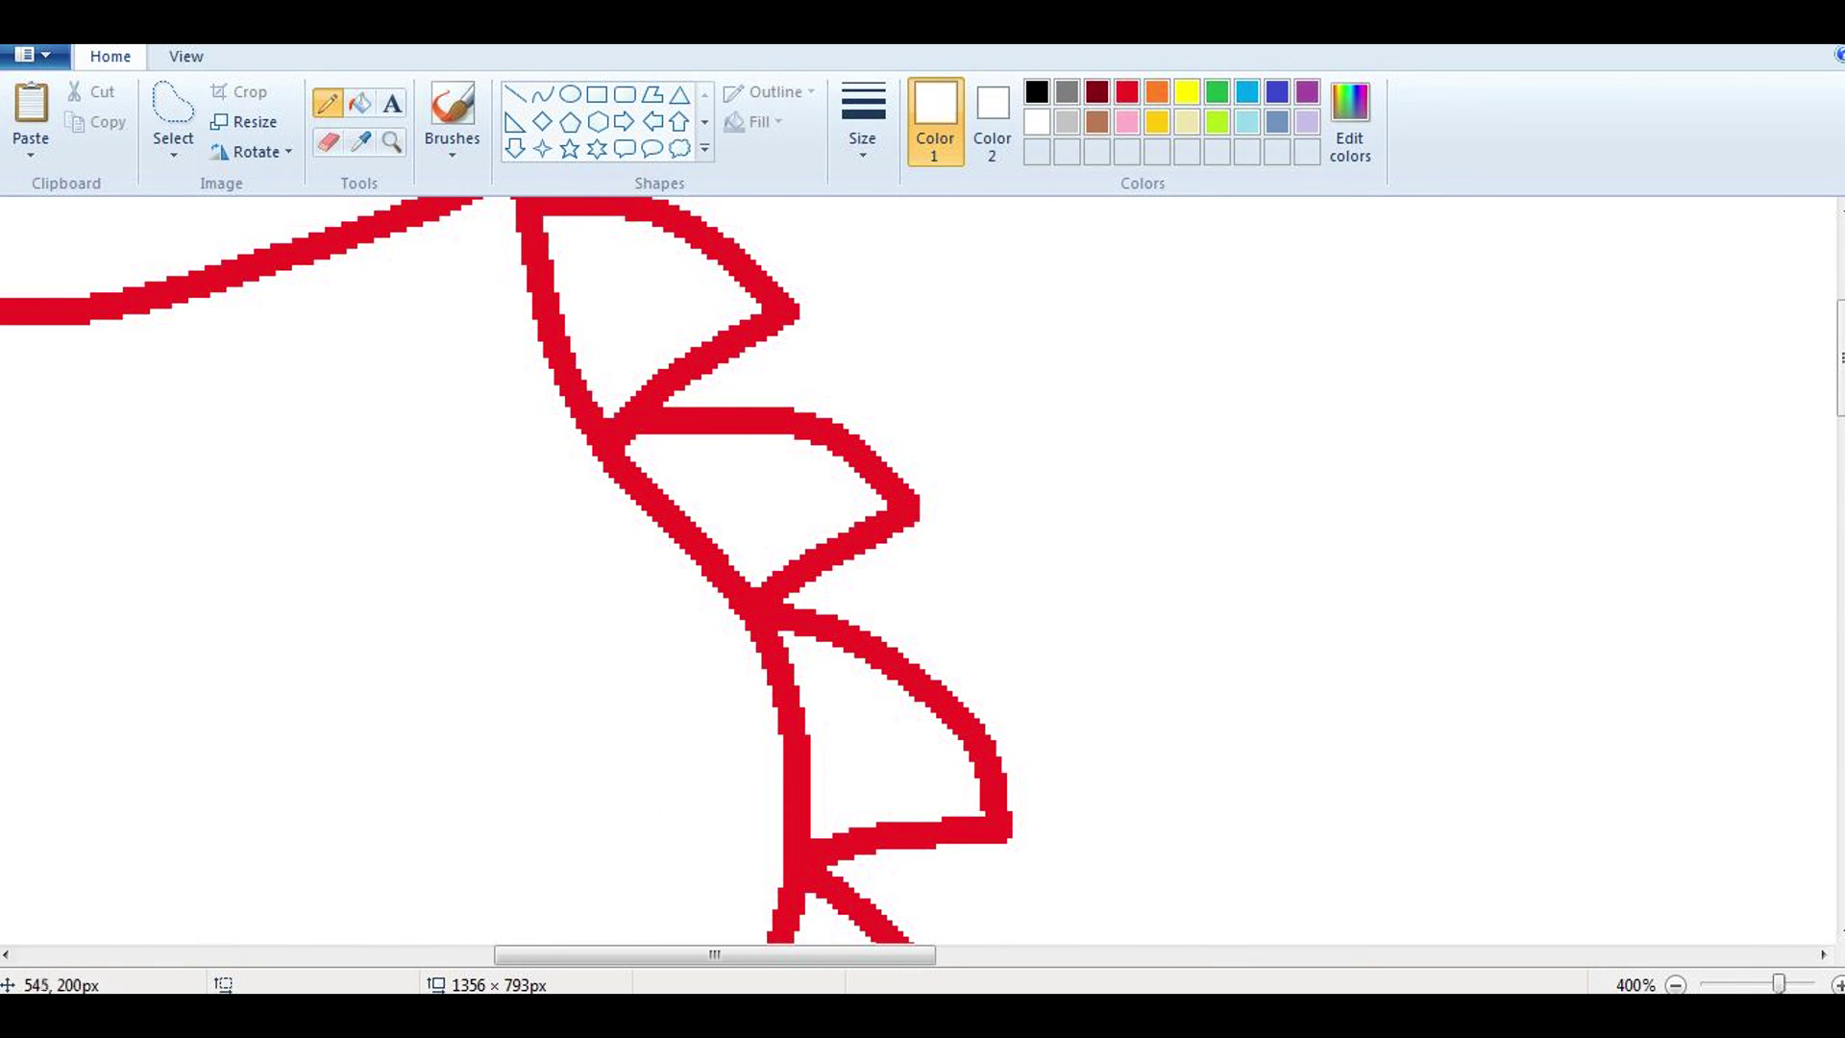
{"action": "scroll", "coordinate": [922, 567], "scroll_direction": "down", "scroll_amount": 5}
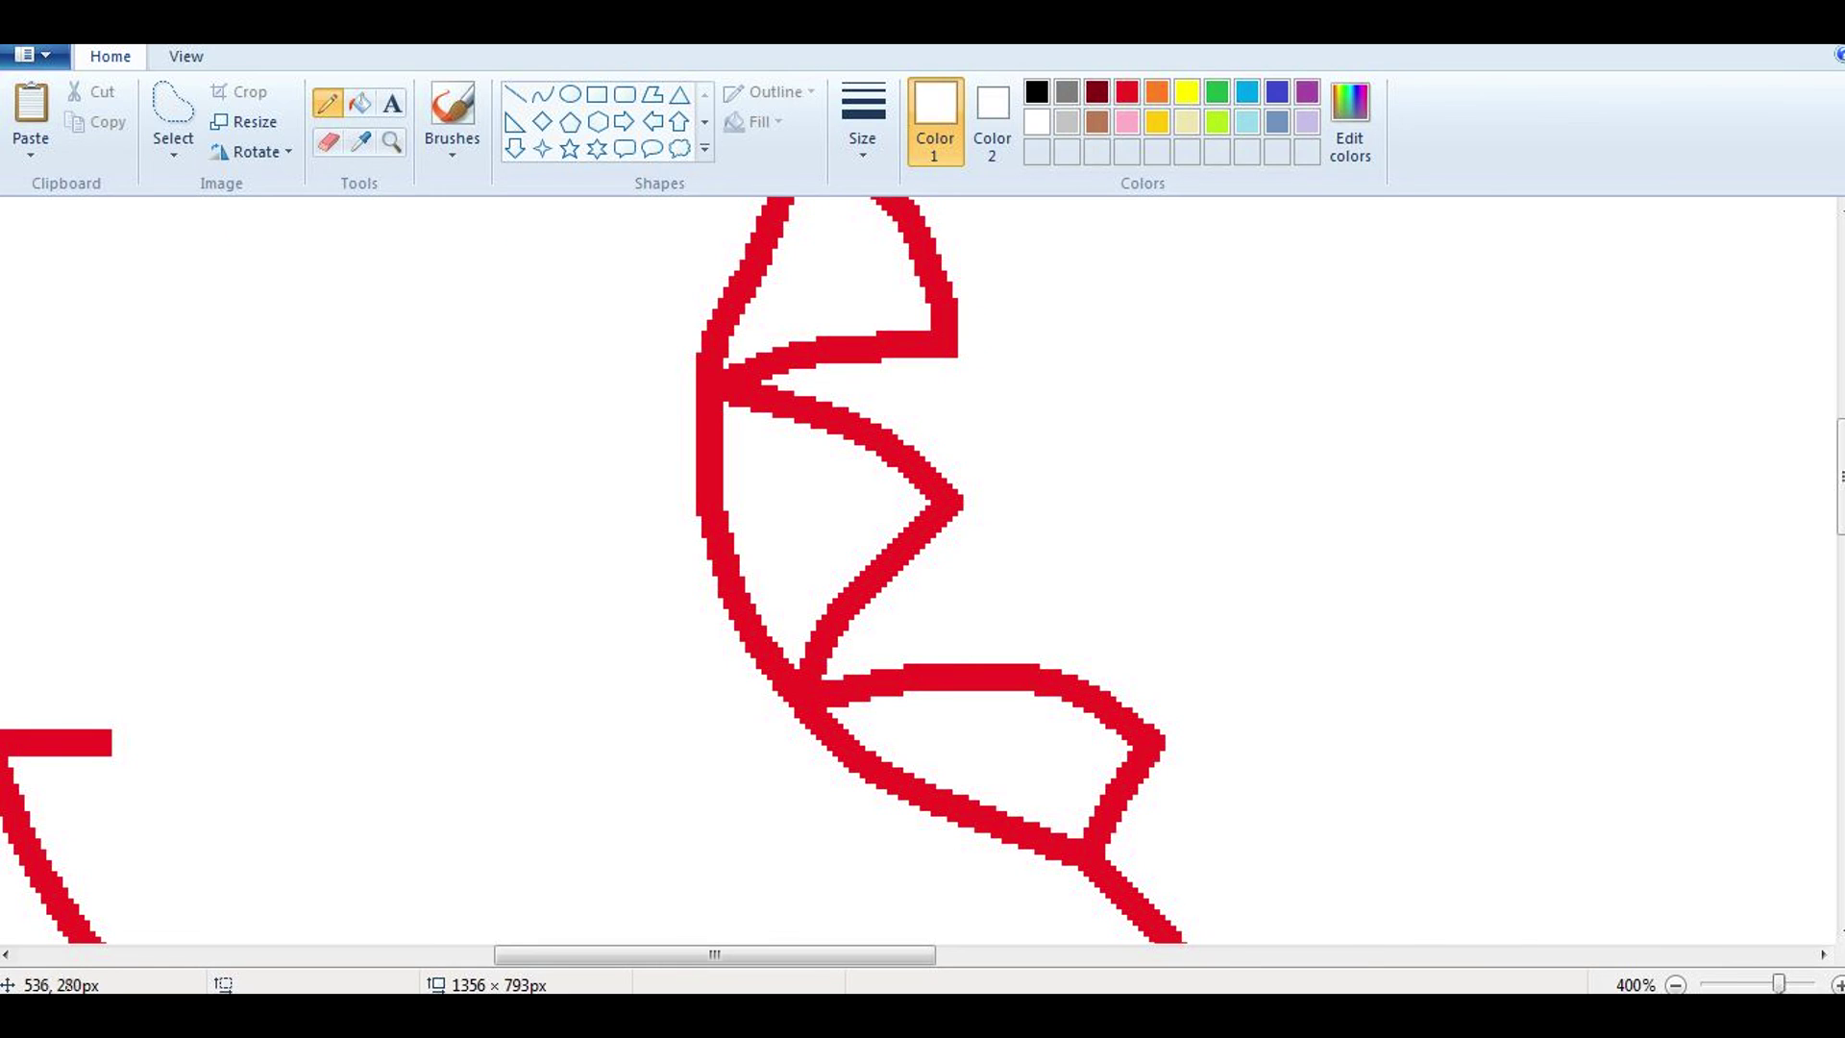
{"action": "left_click", "coordinate": [1127, 91]}
{"action": "scroll", "coordinate": [922, 567], "scroll_direction": "down", "scroll_amount": 5}
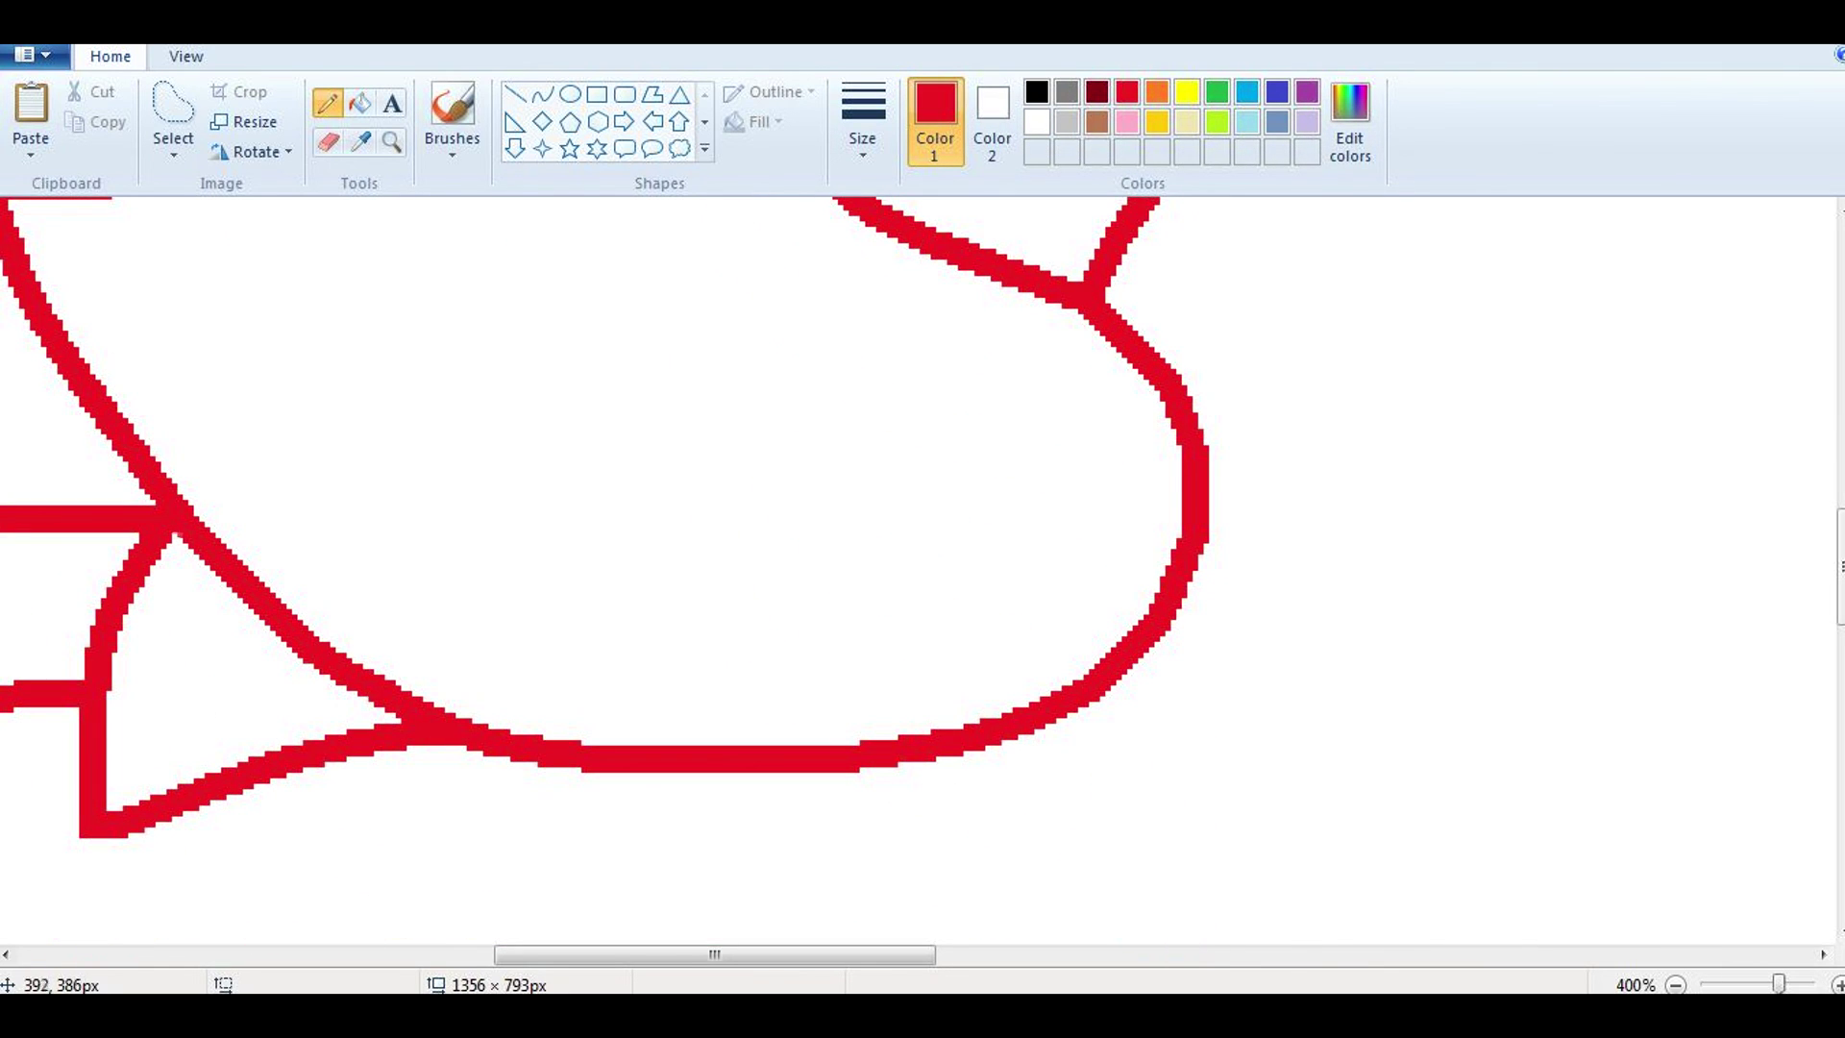
Step: Sketch the right-hand ear freehand in dark blue, extending outward from the upper tufts
{"action": "scroll", "coordinate": [922, 567], "scroll_direction": "down", "scroll_amount": 3, "text": "ctrl"}
{"action": "left_click", "coordinate": [862, 120]}
{"action": "left_click", "coordinate": [1277, 91]}
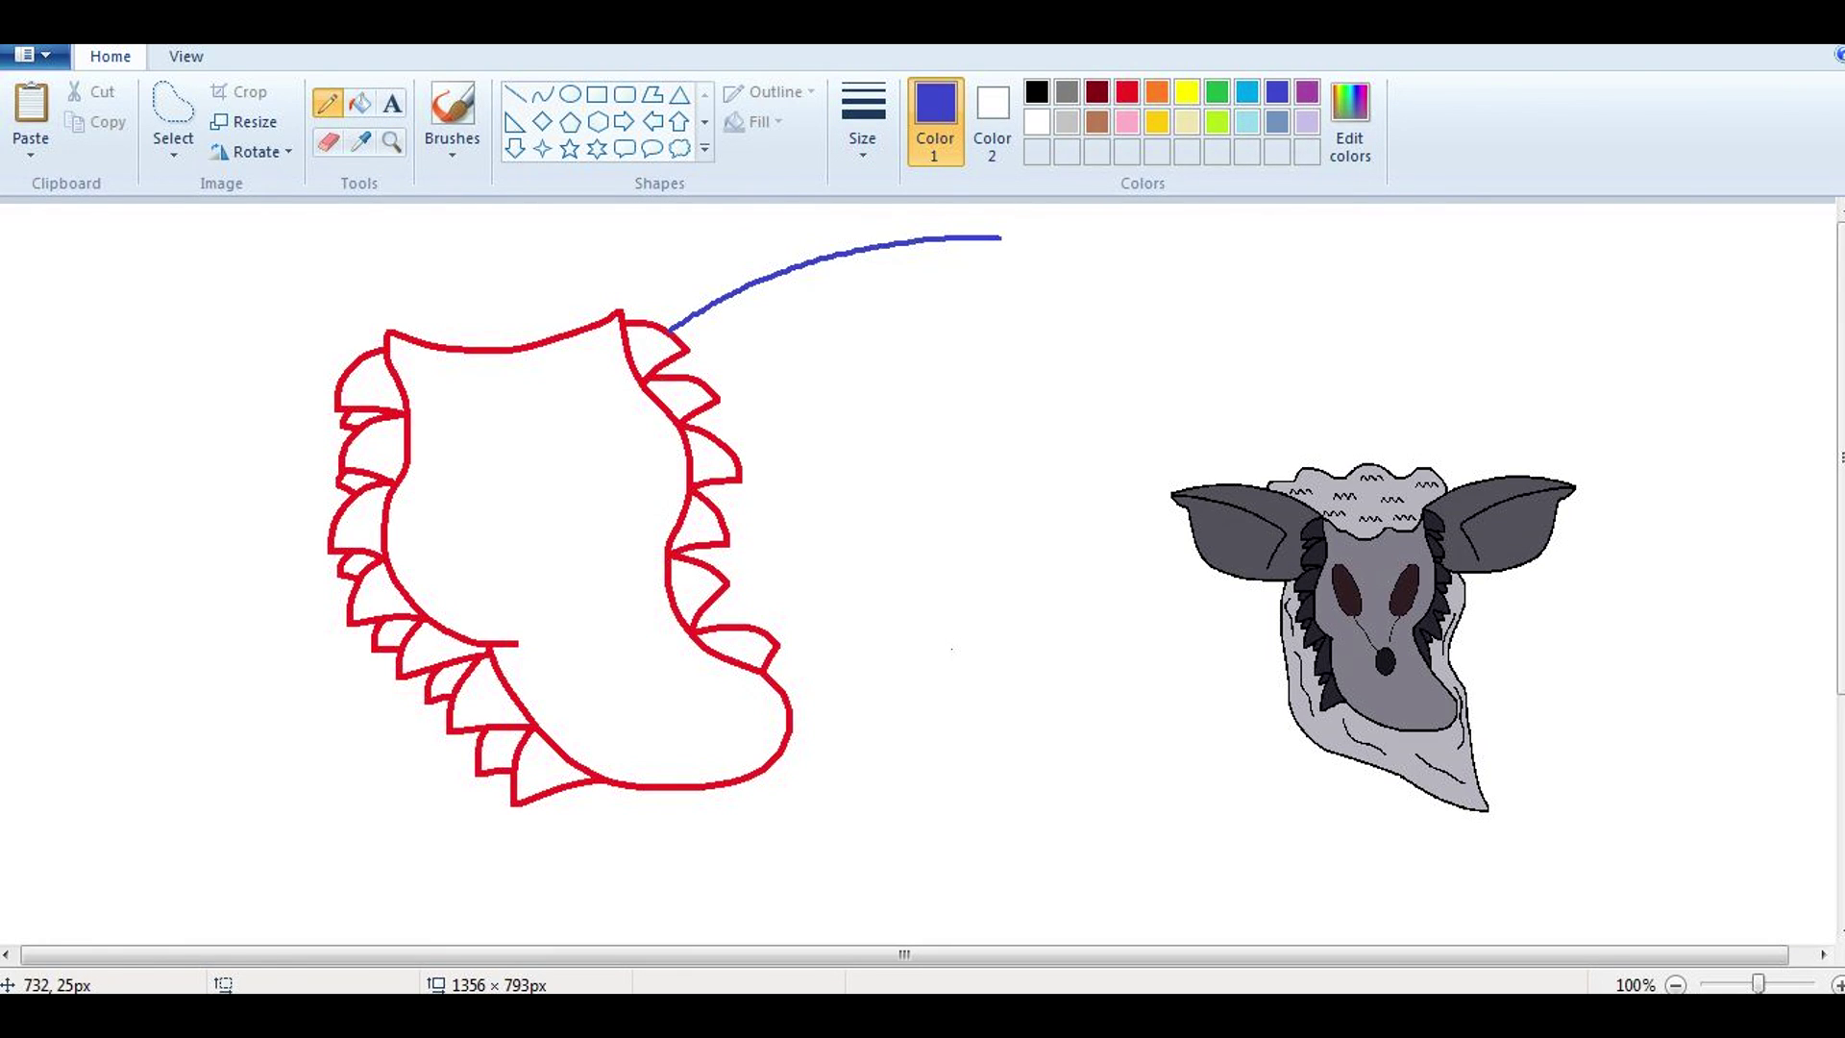
Step: Trace the upper edge of the sketched ear with green curves in the second-thickest line width
{"action": "left_click", "coordinate": [392, 142]}
{"action": "left_click", "coordinate": [868, 383]}
{"action": "left_click", "coordinate": [863, 121]}
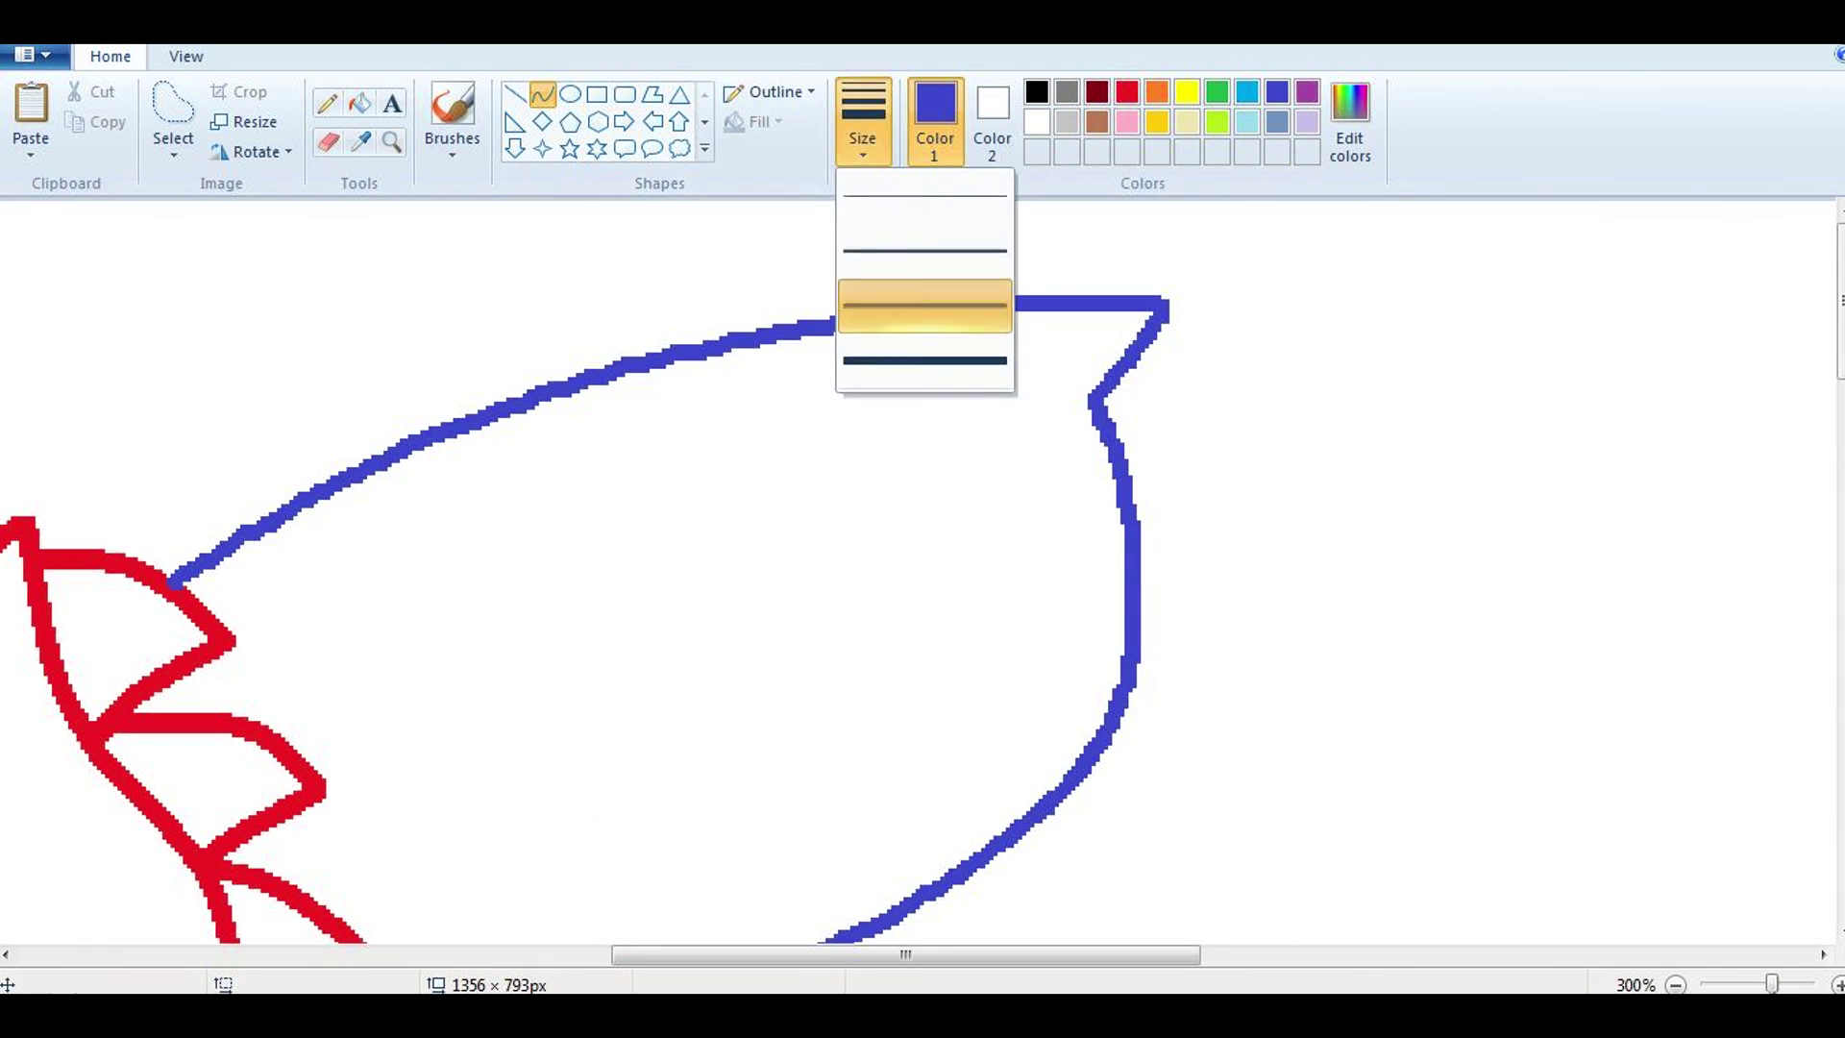
{"action": "left_click", "coordinate": [923, 304]}
{"action": "left_click", "coordinate": [1216, 92]}
{"action": "left_click", "coordinate": [542, 93]}
{"action": "left_click_drag", "start_coordinate": [171, 584], "coordinate": [858, 317]}
{"action": "mouse_move", "coordinate": [514, 451]}
{"action": "left_mouse_down"}
{"action": "mouse_move", "coordinate": [500, 403]}
{"action": "mouse_move", "coordinate": [1091, 370]}
{"action": "left_mouse_up"}
{"action": "scroll", "coordinate": [922, 567], "scroll_direction": "up", "scroll_amount": 2, "text": "ctrl"}
{"action": "left_click_drag", "start_coordinate": [836, 394], "coordinate": [865, 370]}
Step: Trace the outer edge of the right-hand ear below its tip with green curves
{"action": "mouse_move", "coordinate": [1084, 379]}
{"action": "left_mouse_down"}
{"action": "mouse_move", "coordinate": [980, 535]}
{"action": "mouse_move", "coordinate": [1008, 600]}
{"action": "mouse_move", "coordinate": [1032, 951]}
{"action": "left_mouse_up"}
{"action": "scroll", "coordinate": [922, 567], "scroll_direction": "down", "scroll_amount": 2}
{"action": "scroll", "coordinate": [1008, 384], "scroll_direction": "down", "scroll_amount": 3}
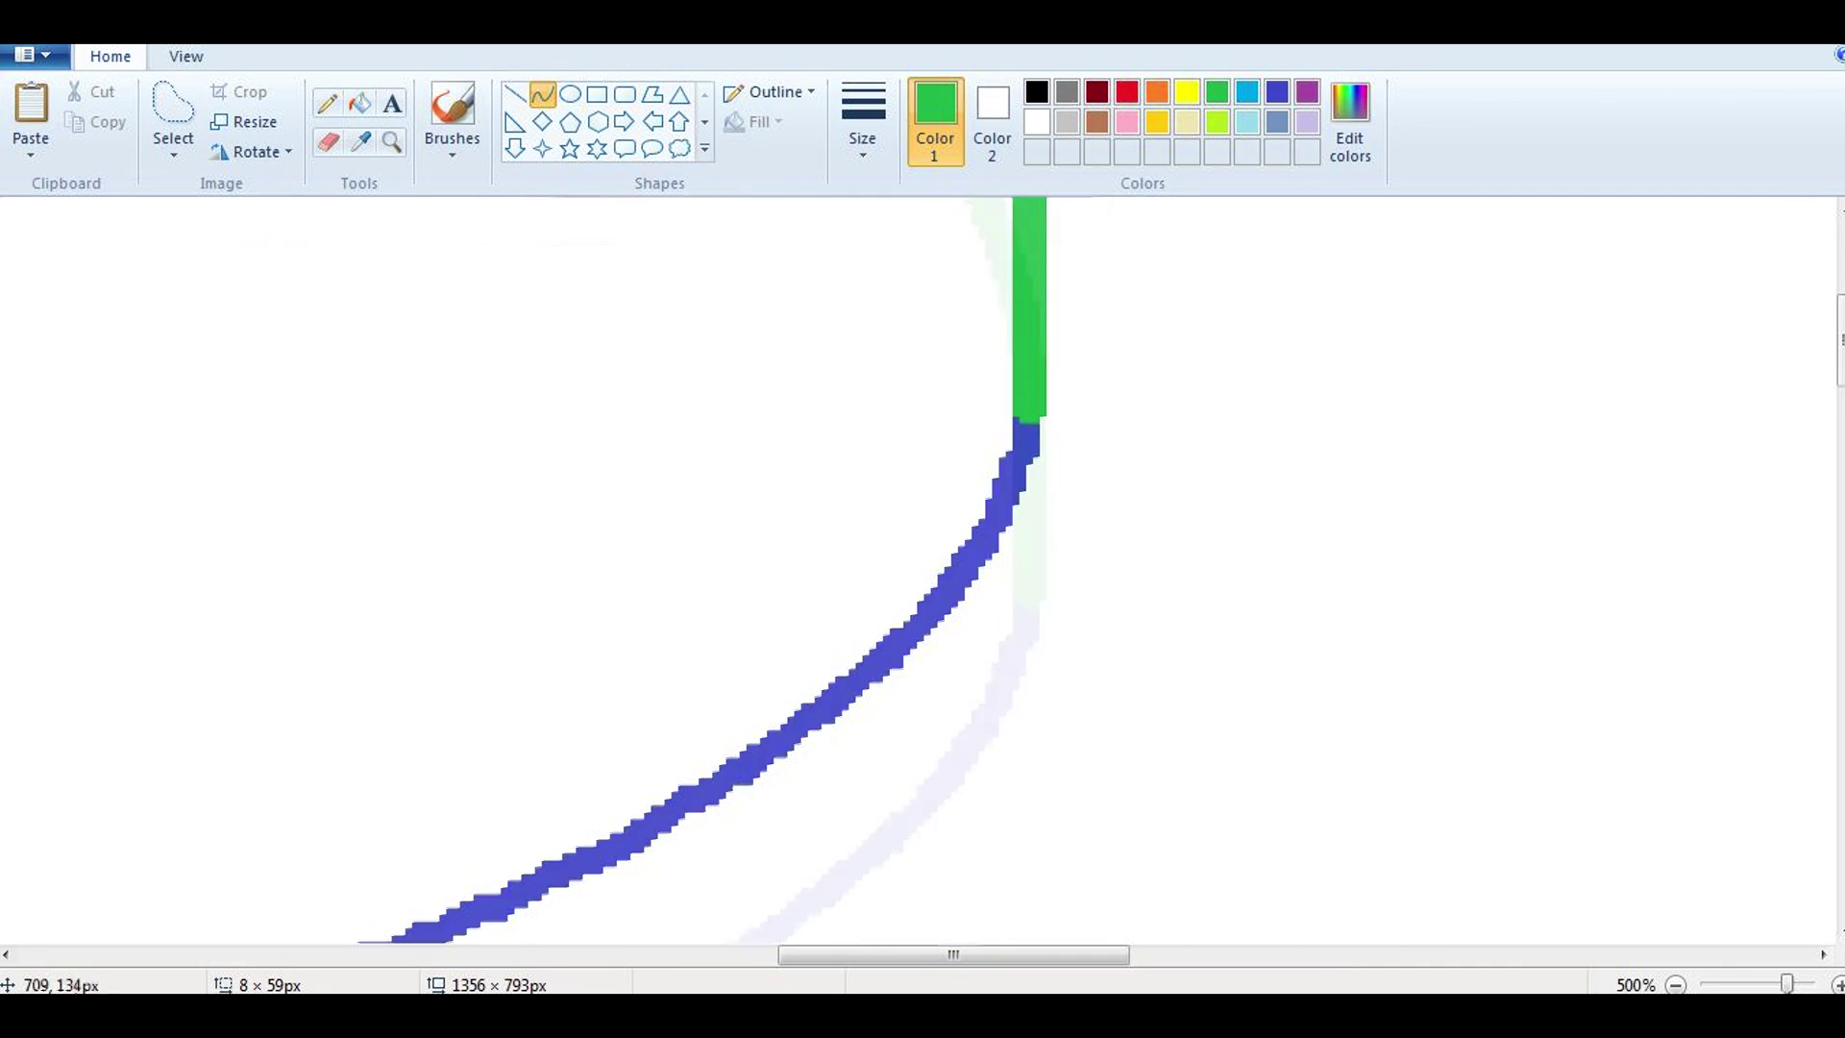
{"action": "left_click_drag", "start_coordinate": [1028, 437], "coordinate": [864, 672]}
{"action": "left_click_drag", "start_coordinate": [941, 557], "coordinate": [1000, 576]}
{"action": "scroll", "coordinate": [1009, 481], "scroll_direction": "down", "scroll_amount": 3}
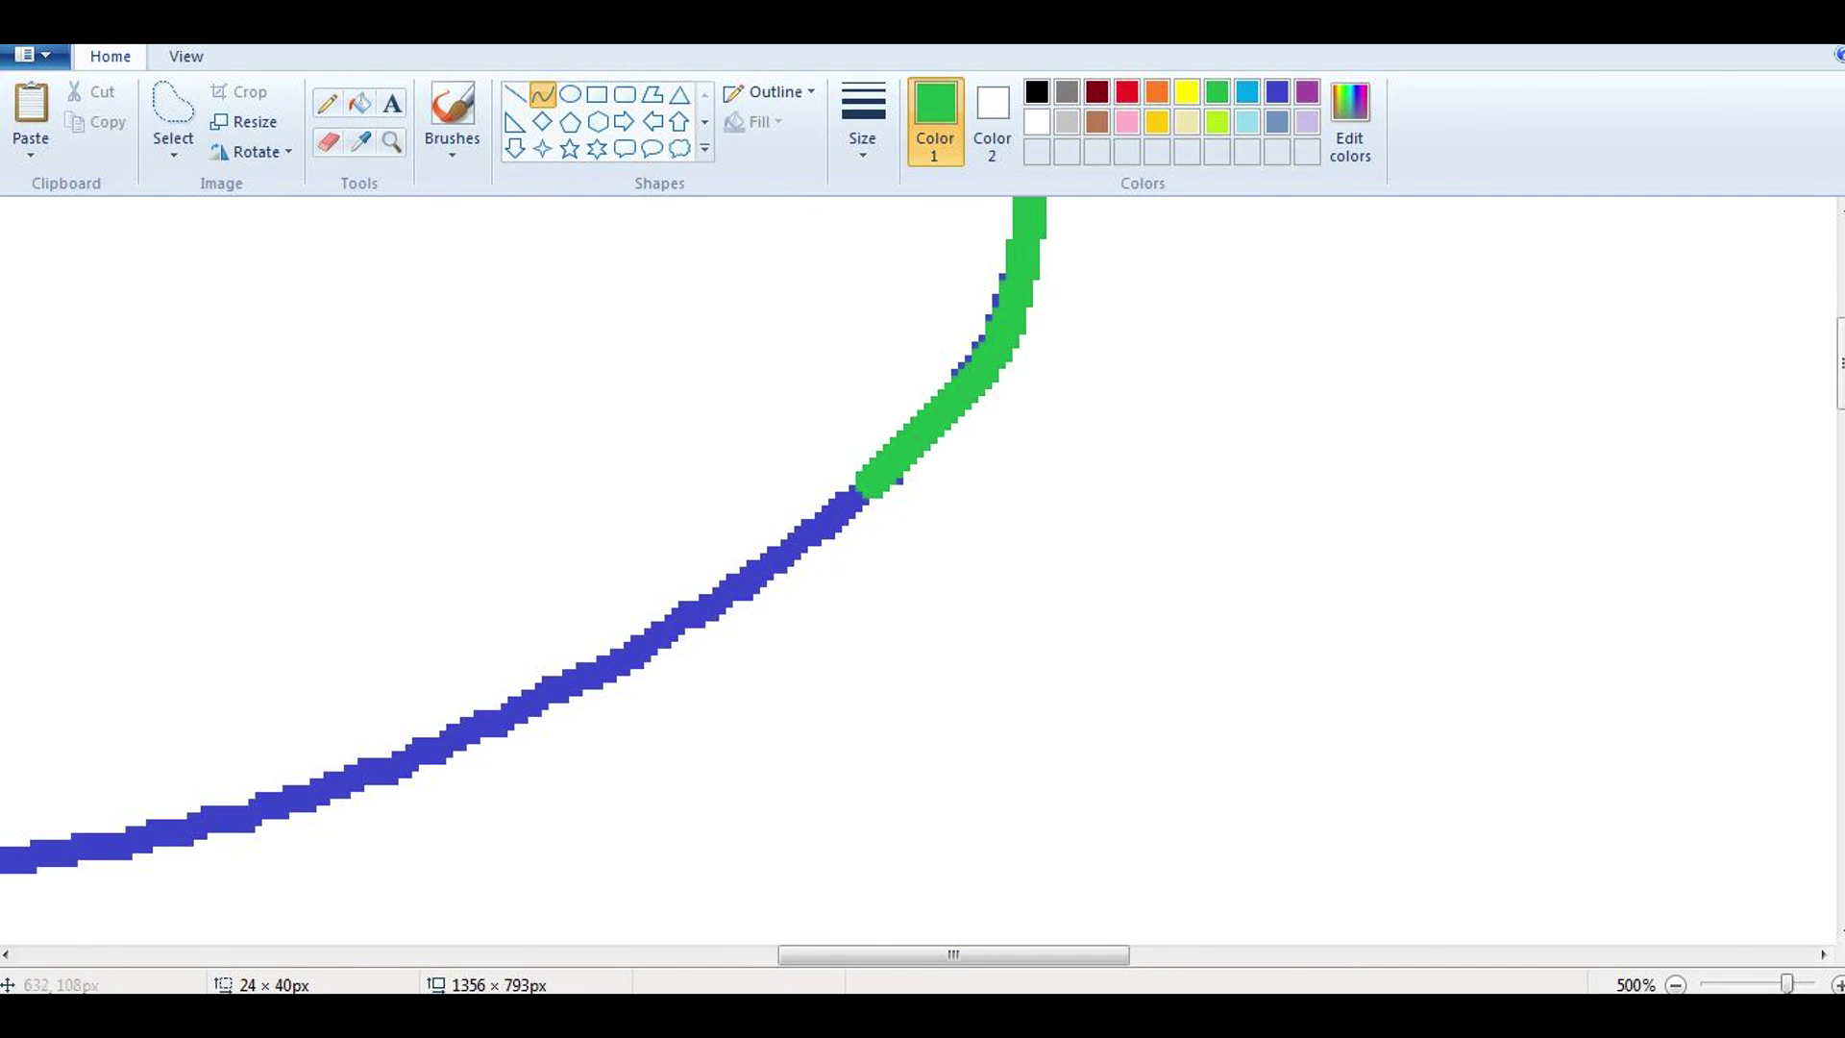
Step: Trace the ear's lower edge with green curves back to the third right-hand tuft
{"action": "left_click_drag", "start_coordinate": [1023, 207], "coordinate": [331, 783]}
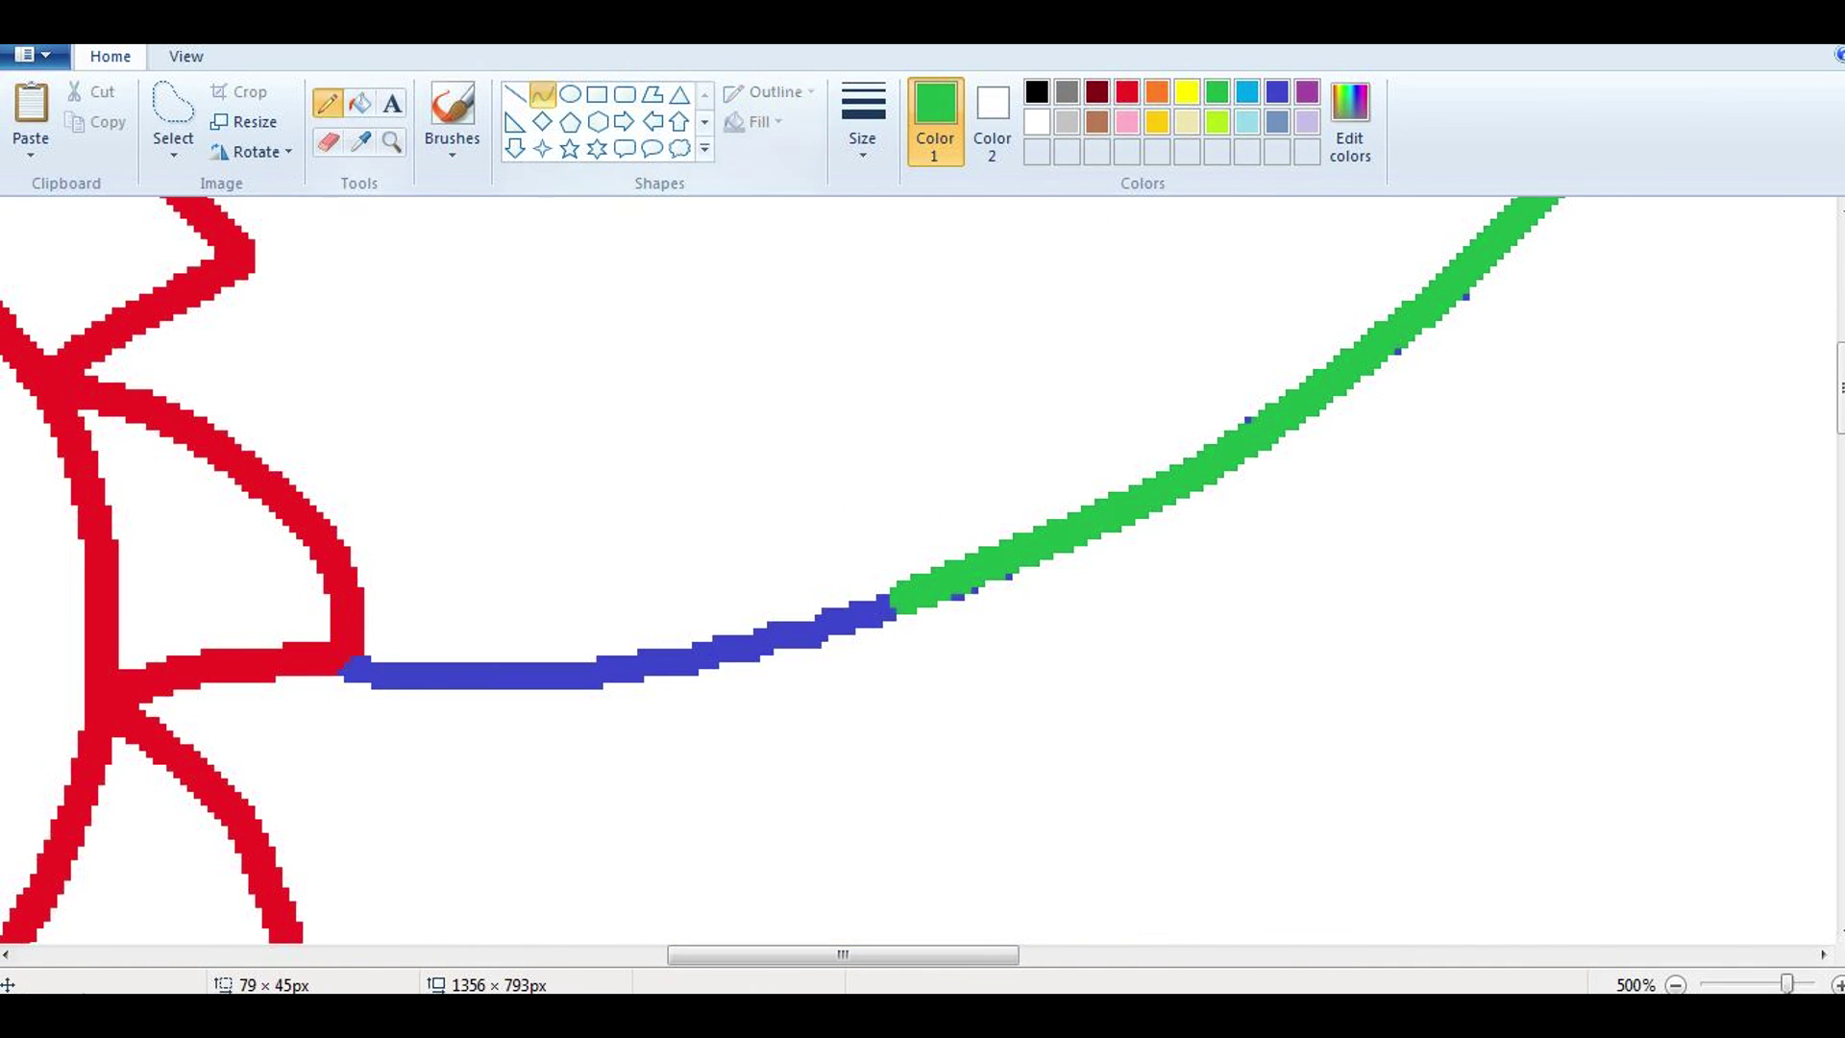
{"action": "left_click_drag", "start_coordinate": [885, 606], "coordinate": [350, 667]}
{"action": "left_click_drag", "start_coordinate": [615, 673], "coordinate": [614, 654]}
{"action": "left_click", "coordinate": [391, 142]}
{"action": "right_click", "coordinate": [250, 394]}
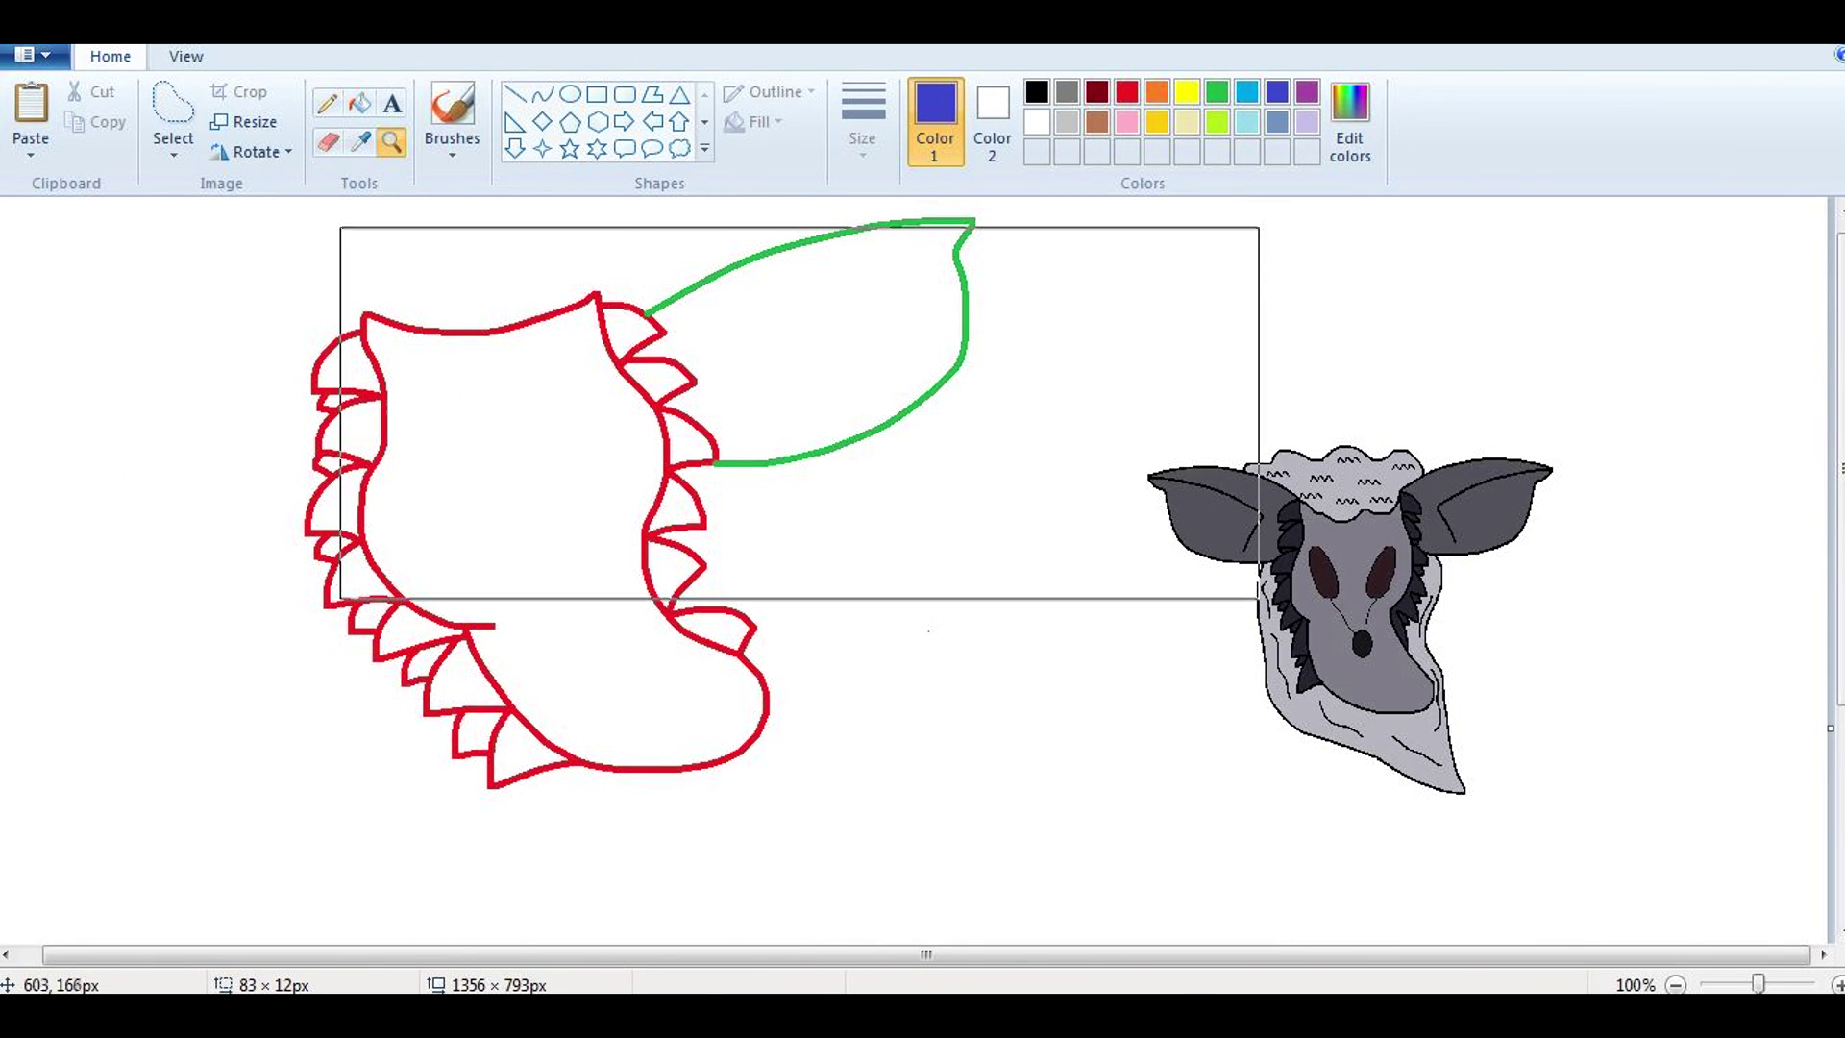
Step: Sketch the ear's inner fold freehand in green with the Pencil, from the ear tip inward and bending down
{"action": "left_click", "coordinate": [799, 412]}
{"action": "left_click", "coordinate": [862, 125]}
{"action": "left_click", "coordinate": [1216, 91]}
{"action": "left_click", "coordinate": [326, 103]}
{"action": "left_click_drag", "start_coordinate": [1213, 223], "coordinate": [780, 398]}
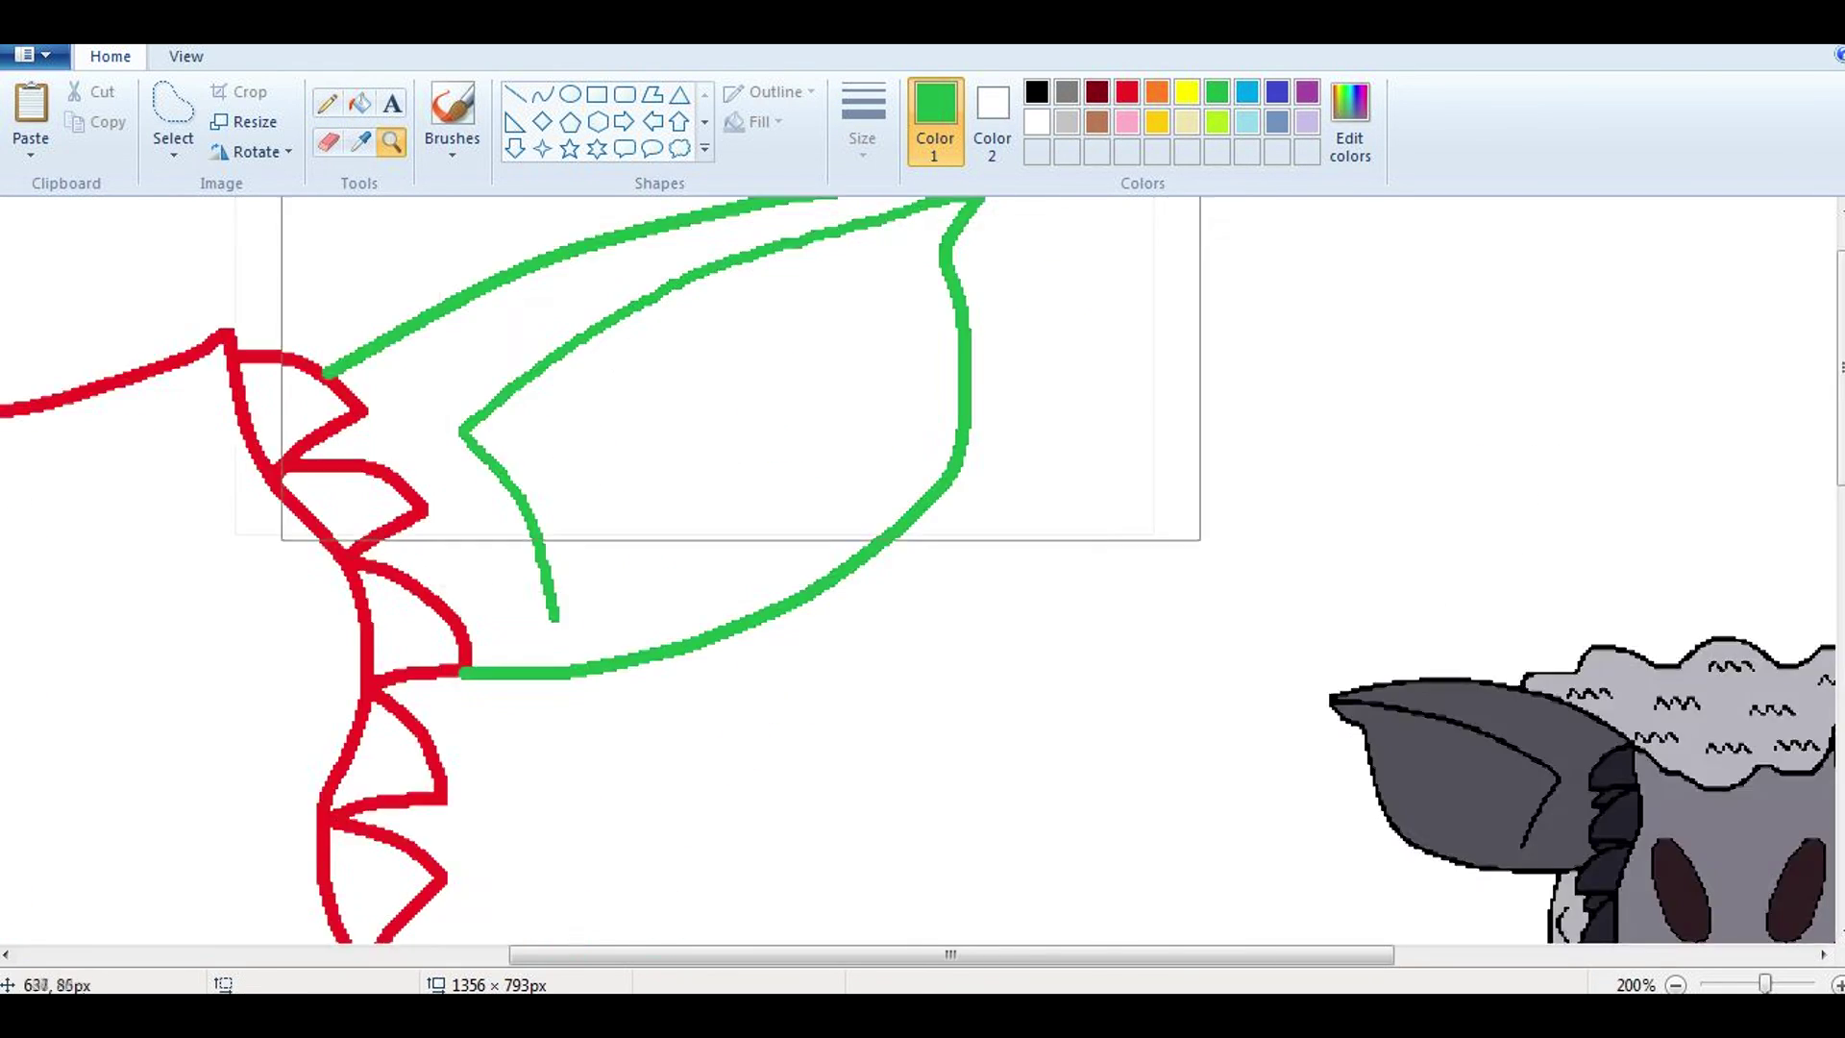
Step: Trace the sketched inner ear fold with dark blue curves along its long upper part and short lower part
{"action": "left_click", "coordinate": [737, 358]}
{"action": "left_click", "coordinate": [861, 125]}
{"action": "left_click", "coordinate": [865, 288]}
{"action": "left_click", "coordinate": [1276, 92]}
{"action": "left_click", "coordinate": [542, 93]}
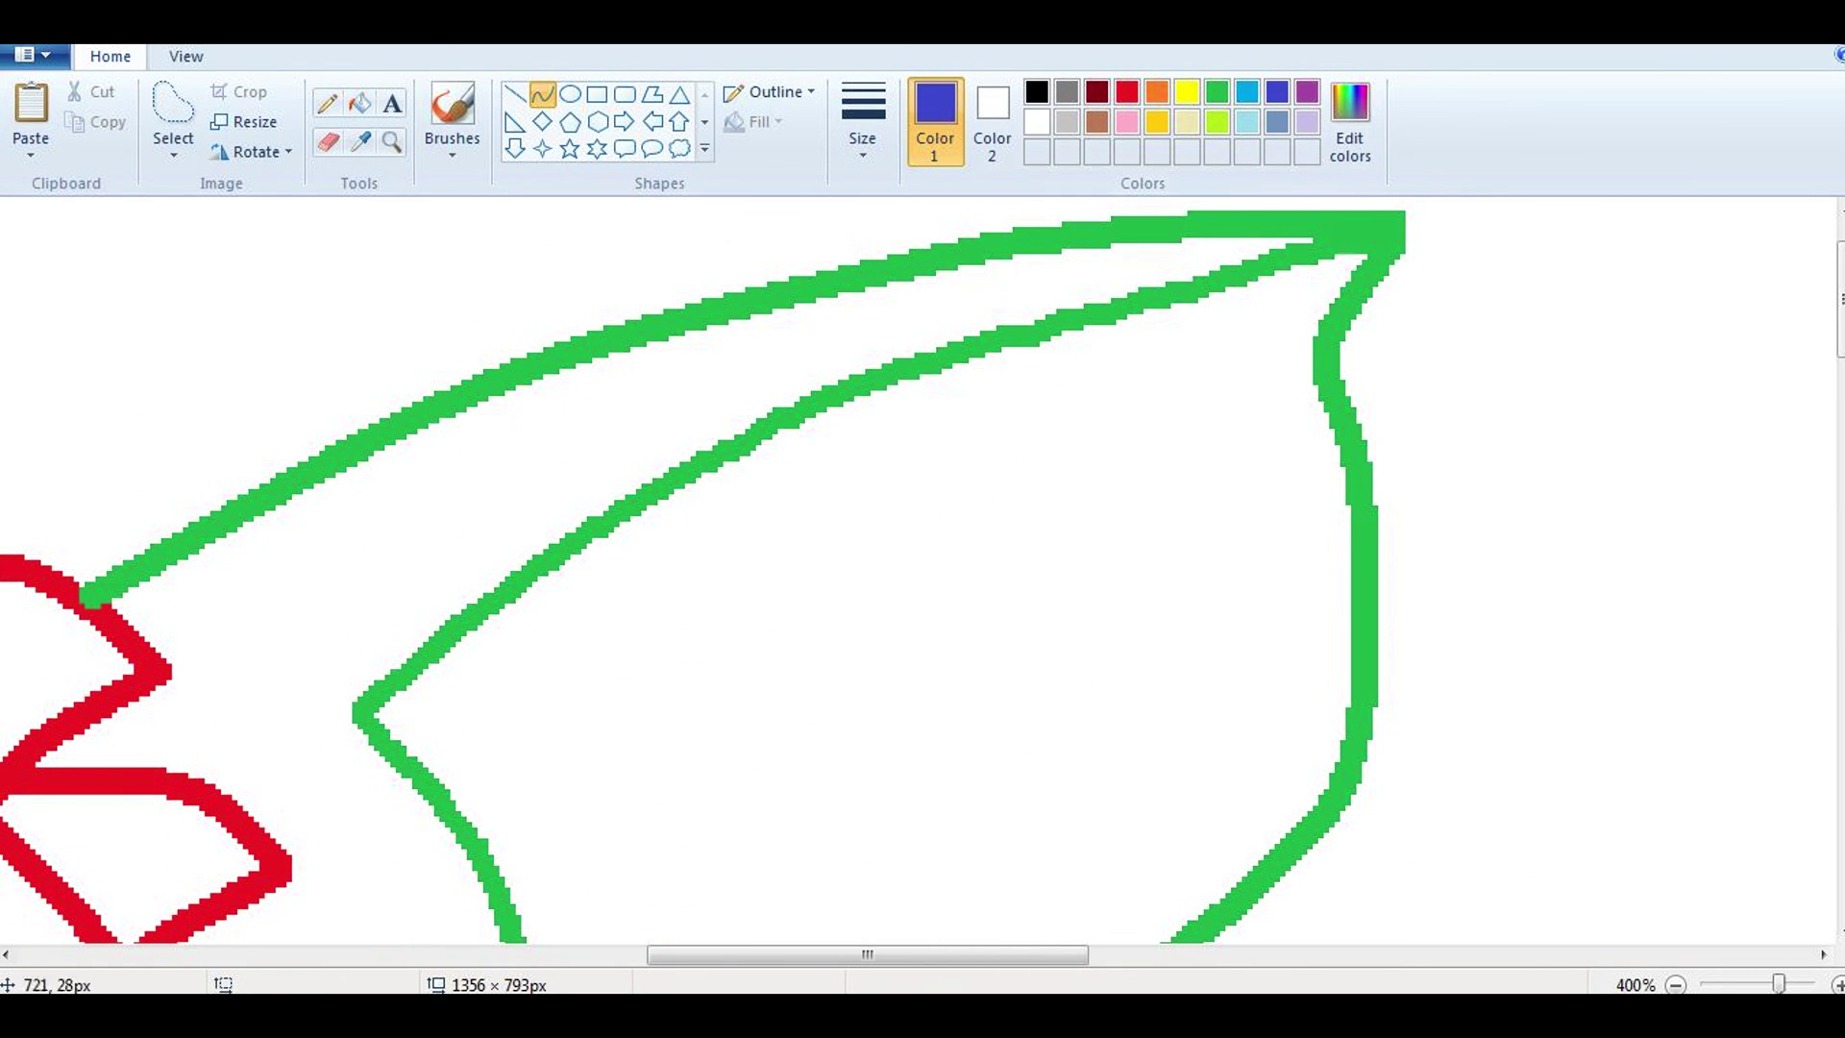
{"action": "left_click_drag", "start_coordinate": [1363, 235], "coordinate": [360, 716]}
{"action": "left_click_drag", "start_coordinate": [864, 471], "coordinate": [807, 366]}
{"action": "scroll", "coordinate": [922, 567], "scroll_direction": "down", "scroll_amount": 3}
{"action": "left_click_drag", "start_coordinate": [363, 338], "coordinate": [539, 708]}
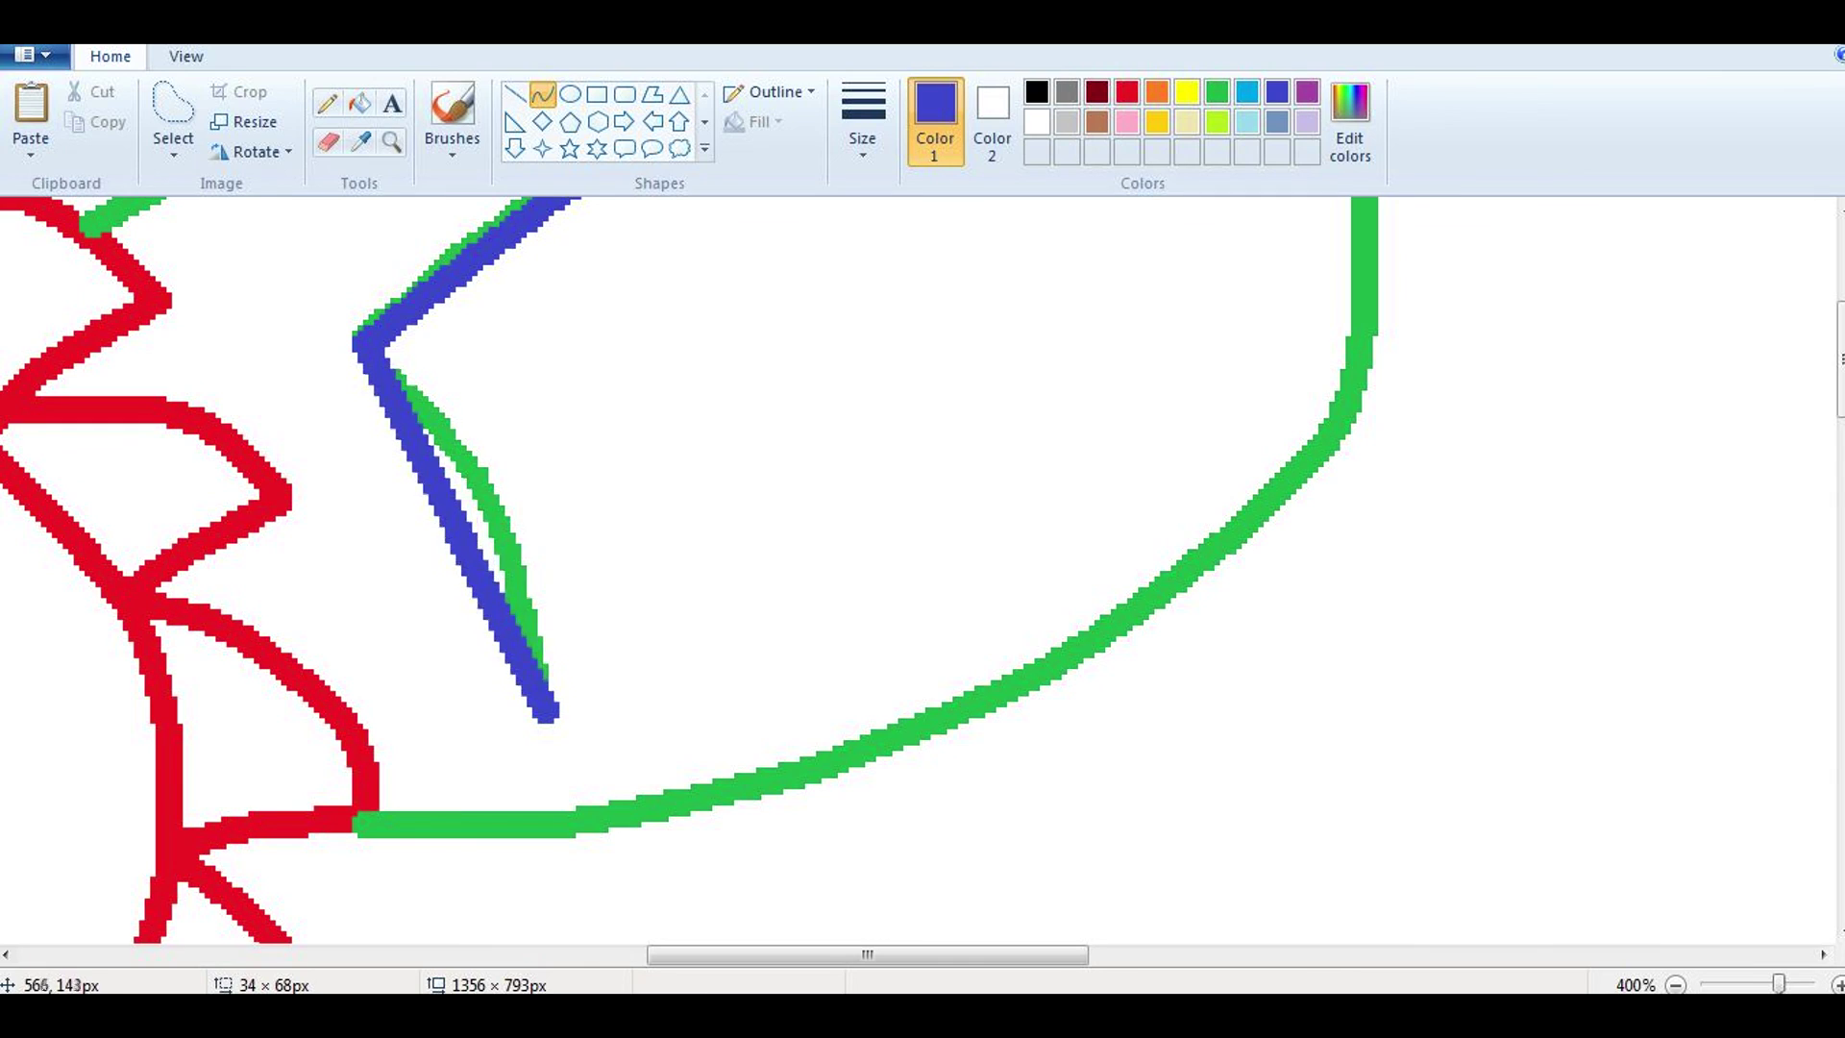
{"action": "scroll", "coordinate": [922, 567], "scroll_direction": "up", "scroll_amount": 4}
{"action": "left_click", "coordinate": [960, 370]}
{"action": "scroll", "coordinate": [923, 566], "scroll_direction": "down", "scroll_amount": 3}
{"action": "scroll", "coordinate": [923, 566], "scroll_direction": "up", "scroll_amount": 3}
Step: Erase the leftover pixels beside the red curve on the ear's inner fold and fill the curve dark blue
{"action": "left_click", "coordinate": [1216, 91]}
{"action": "left_click", "coordinate": [327, 141]}
{"action": "scroll", "coordinate": [922, 566], "scroll_direction": "down", "scroll_amount": 4}
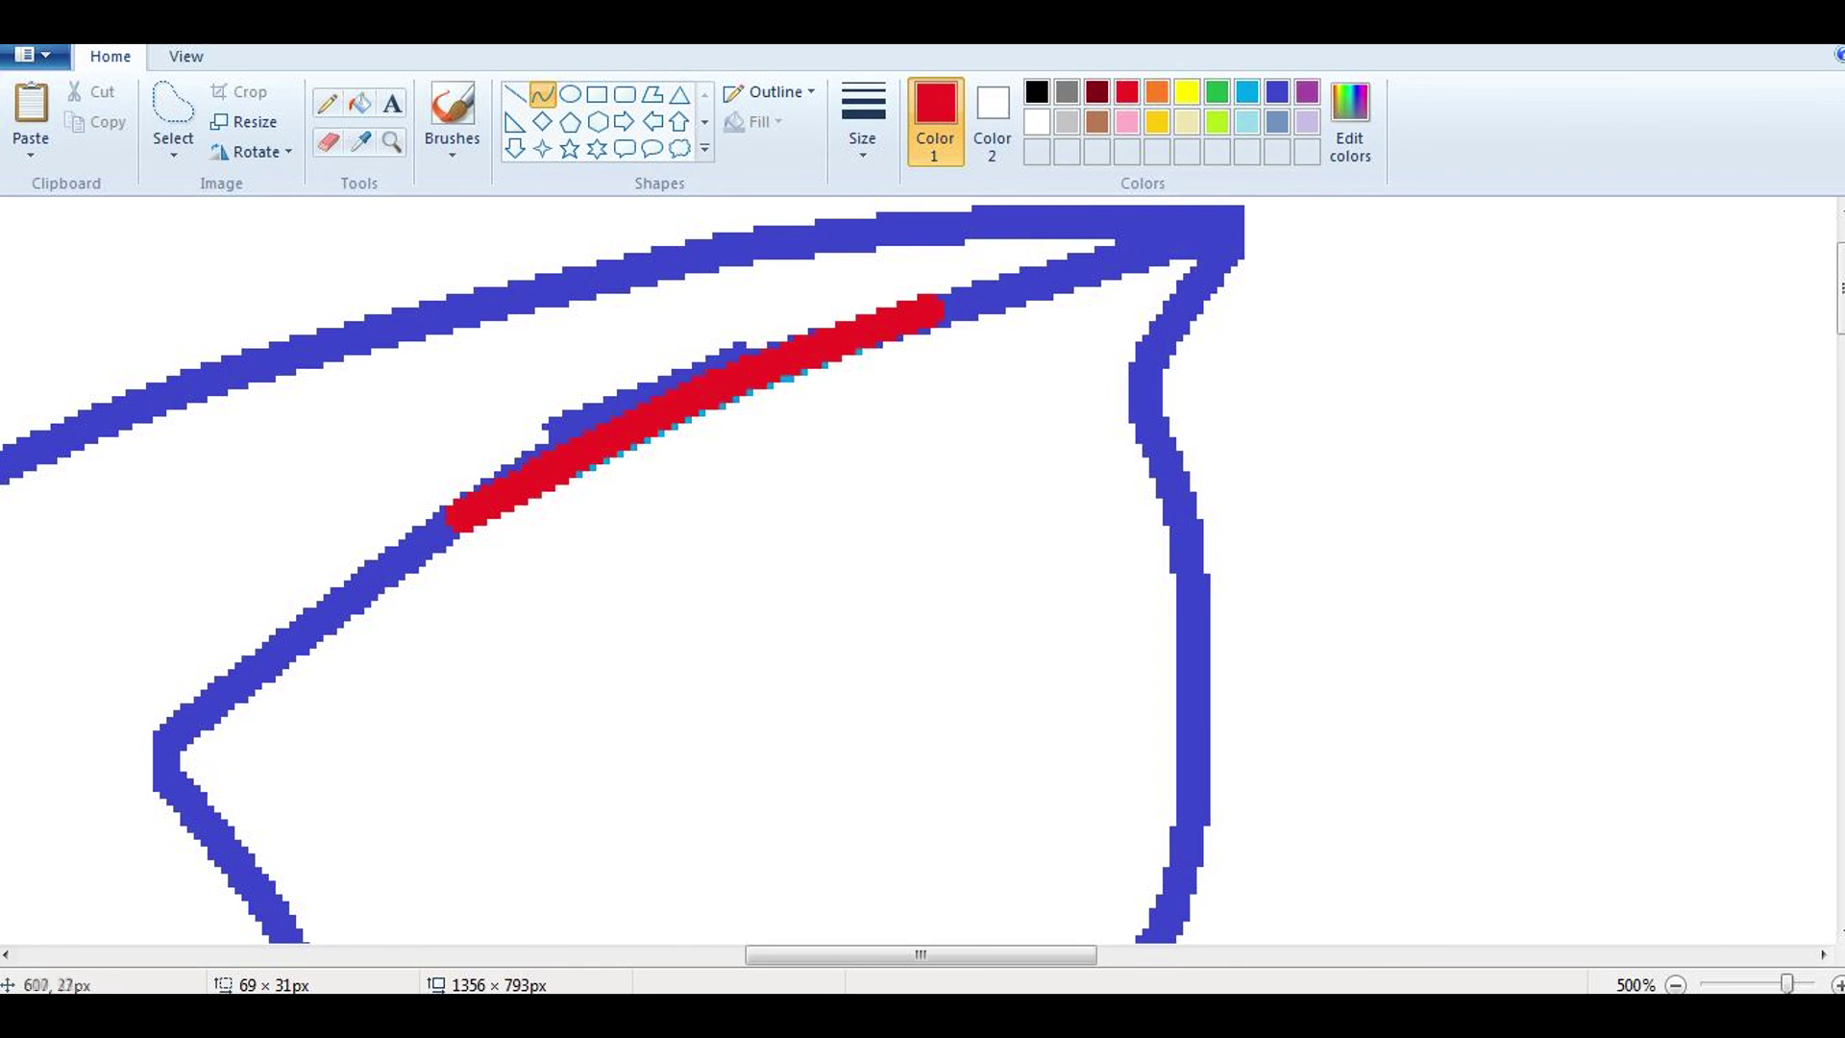
{"action": "left_click", "coordinate": [327, 142]}
{"action": "mouse_move", "coordinate": [922, 320]}
{"action": "left_mouse_down"}
{"action": "mouse_move", "coordinate": [750, 354]}
{"action": "mouse_move", "coordinate": [495, 477]}
{"action": "left_mouse_up"}
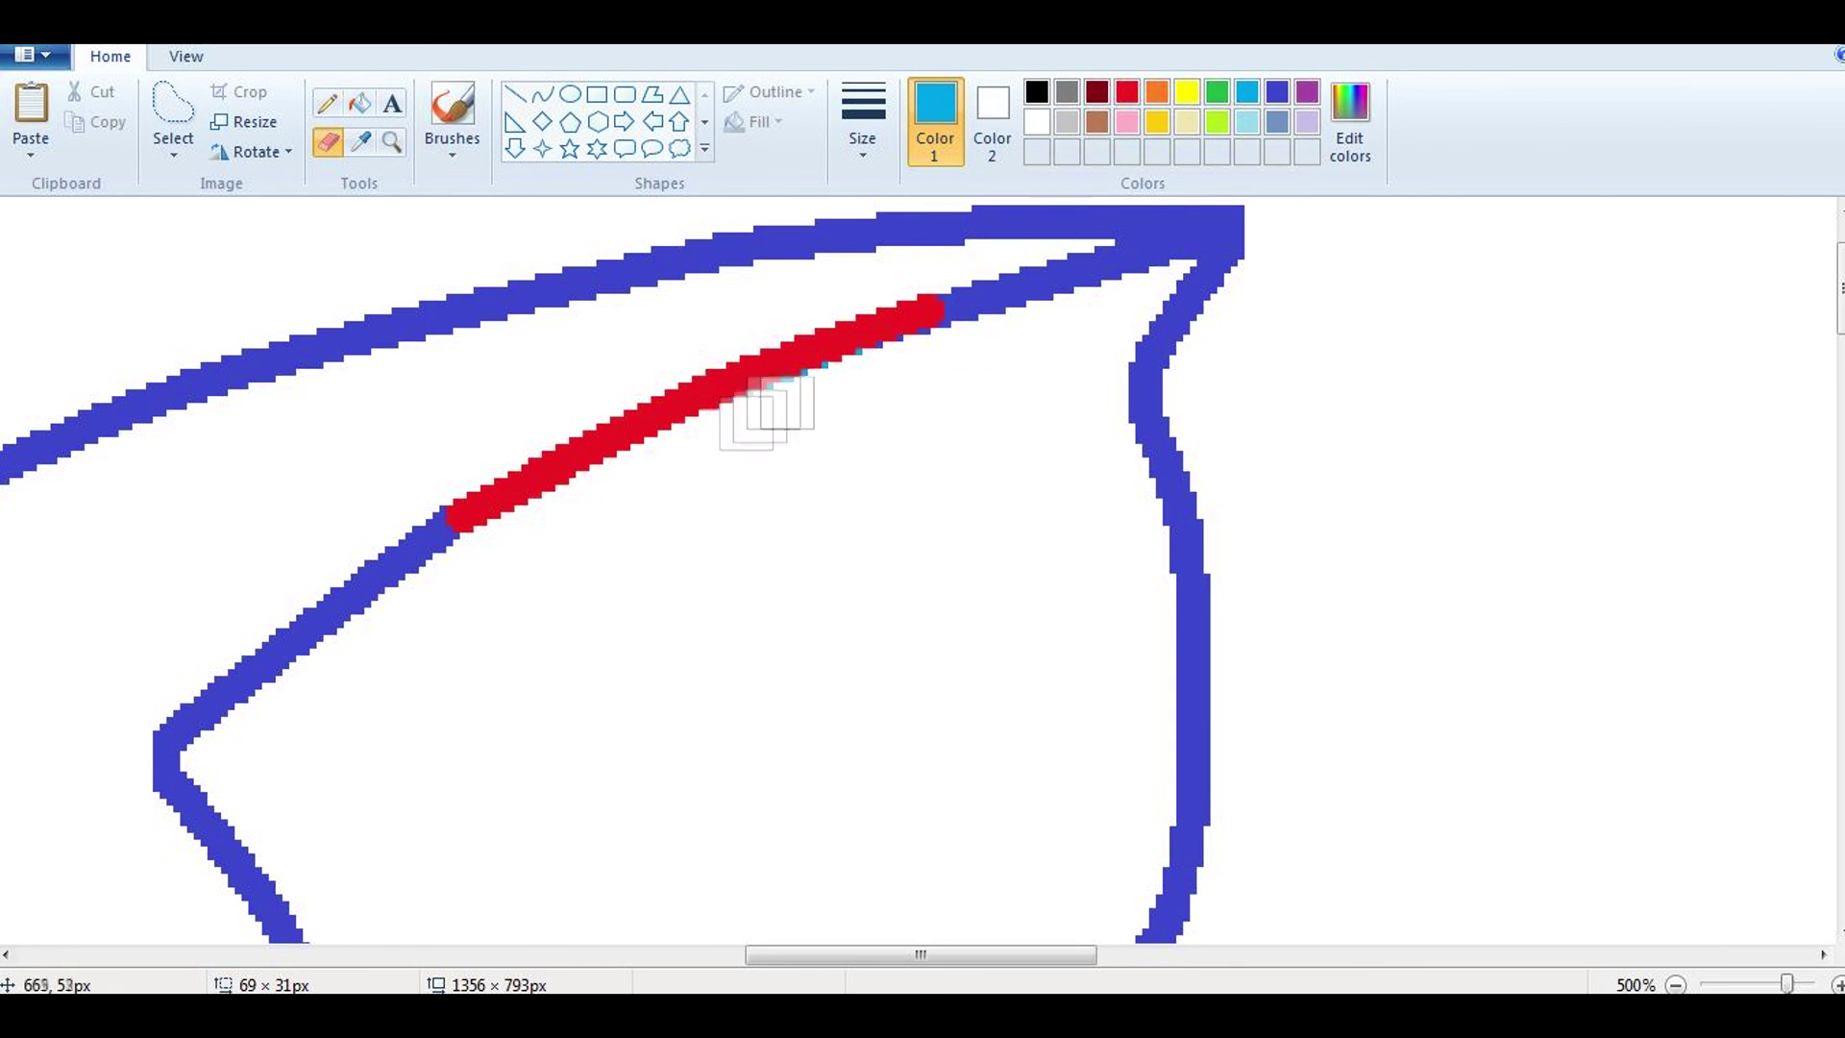
{"action": "left_click", "coordinate": [360, 103]}
{"action": "left_click", "coordinate": [903, 322]}
{"action": "scroll", "coordinate": [922, 576], "scroll_direction": "down", "scroll_amount": 4}
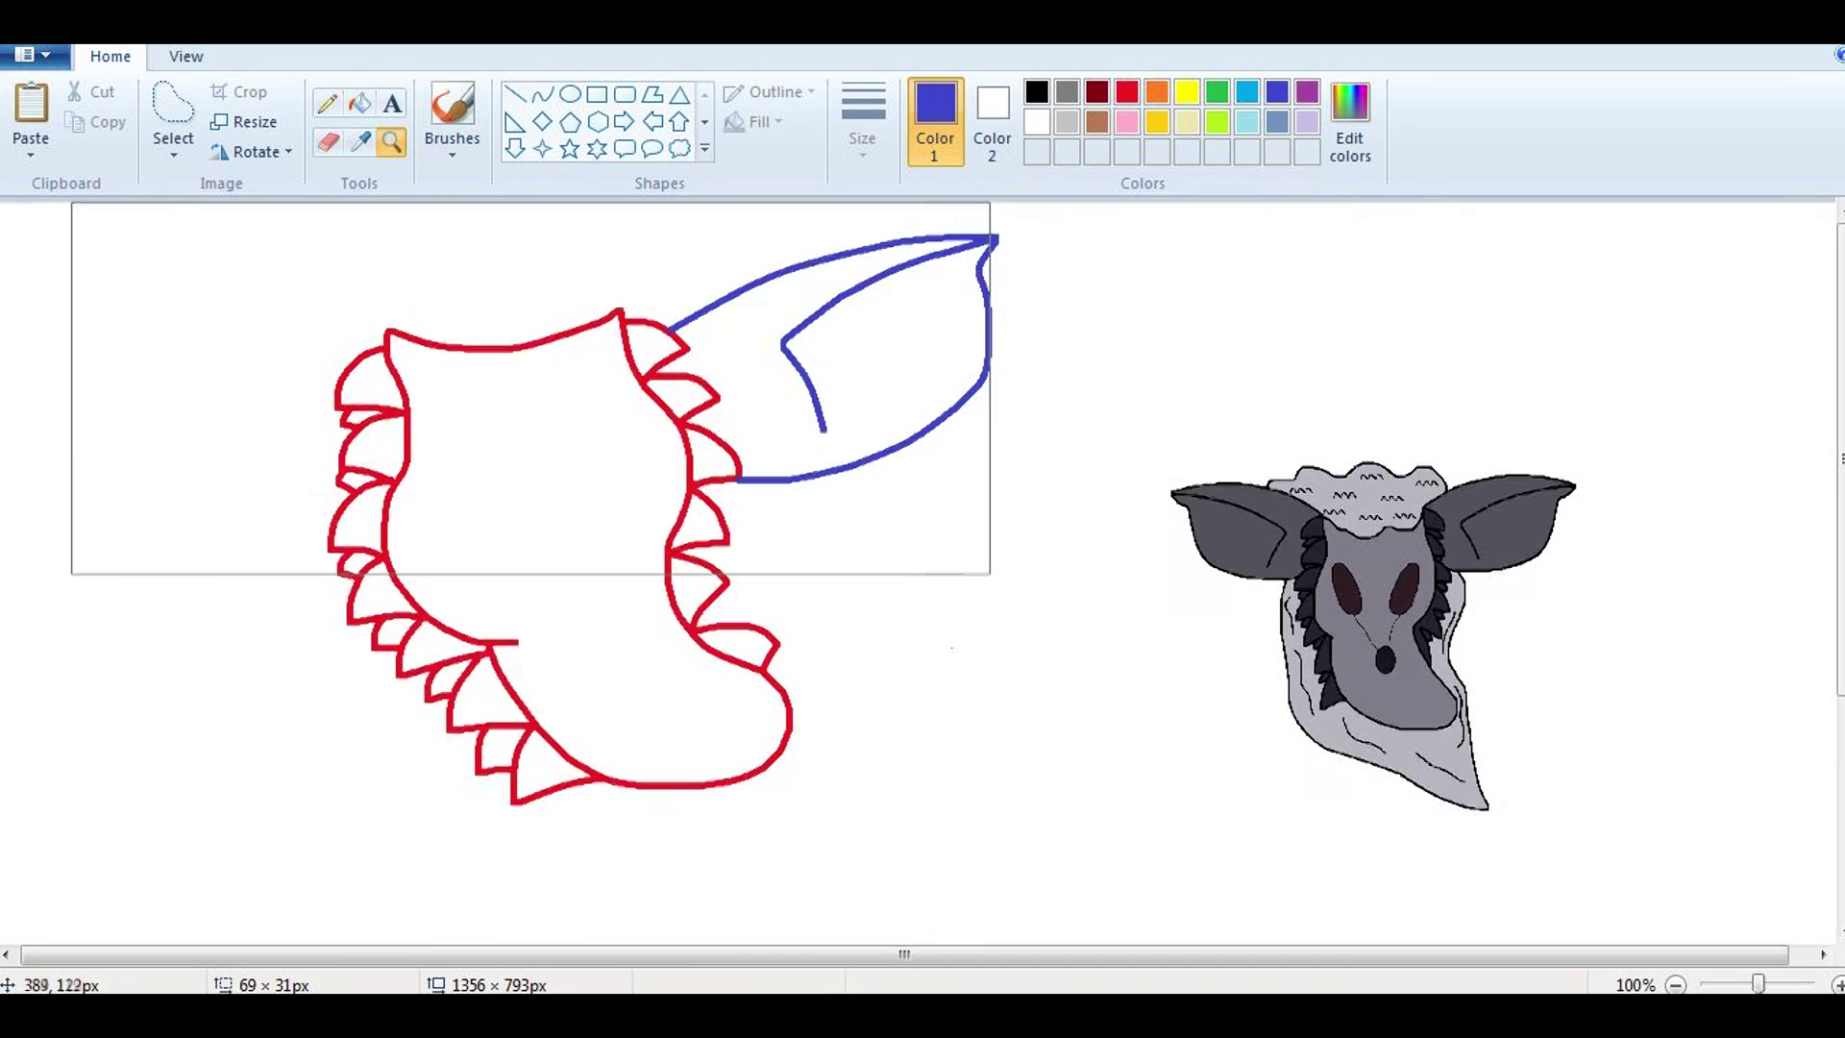
Step: Copy the right-hand ear, paste it below the head and flip the copy horizontally
{"action": "left_click", "coordinate": [173, 120]}
{"action": "mouse_move", "coordinate": [810, 221]}
{"action": "left_mouse_down"}
{"action": "mouse_move", "coordinate": [652, 348]}
{"action": "mouse_move", "coordinate": [711, 485]}
{"action": "left_mouse_up"}
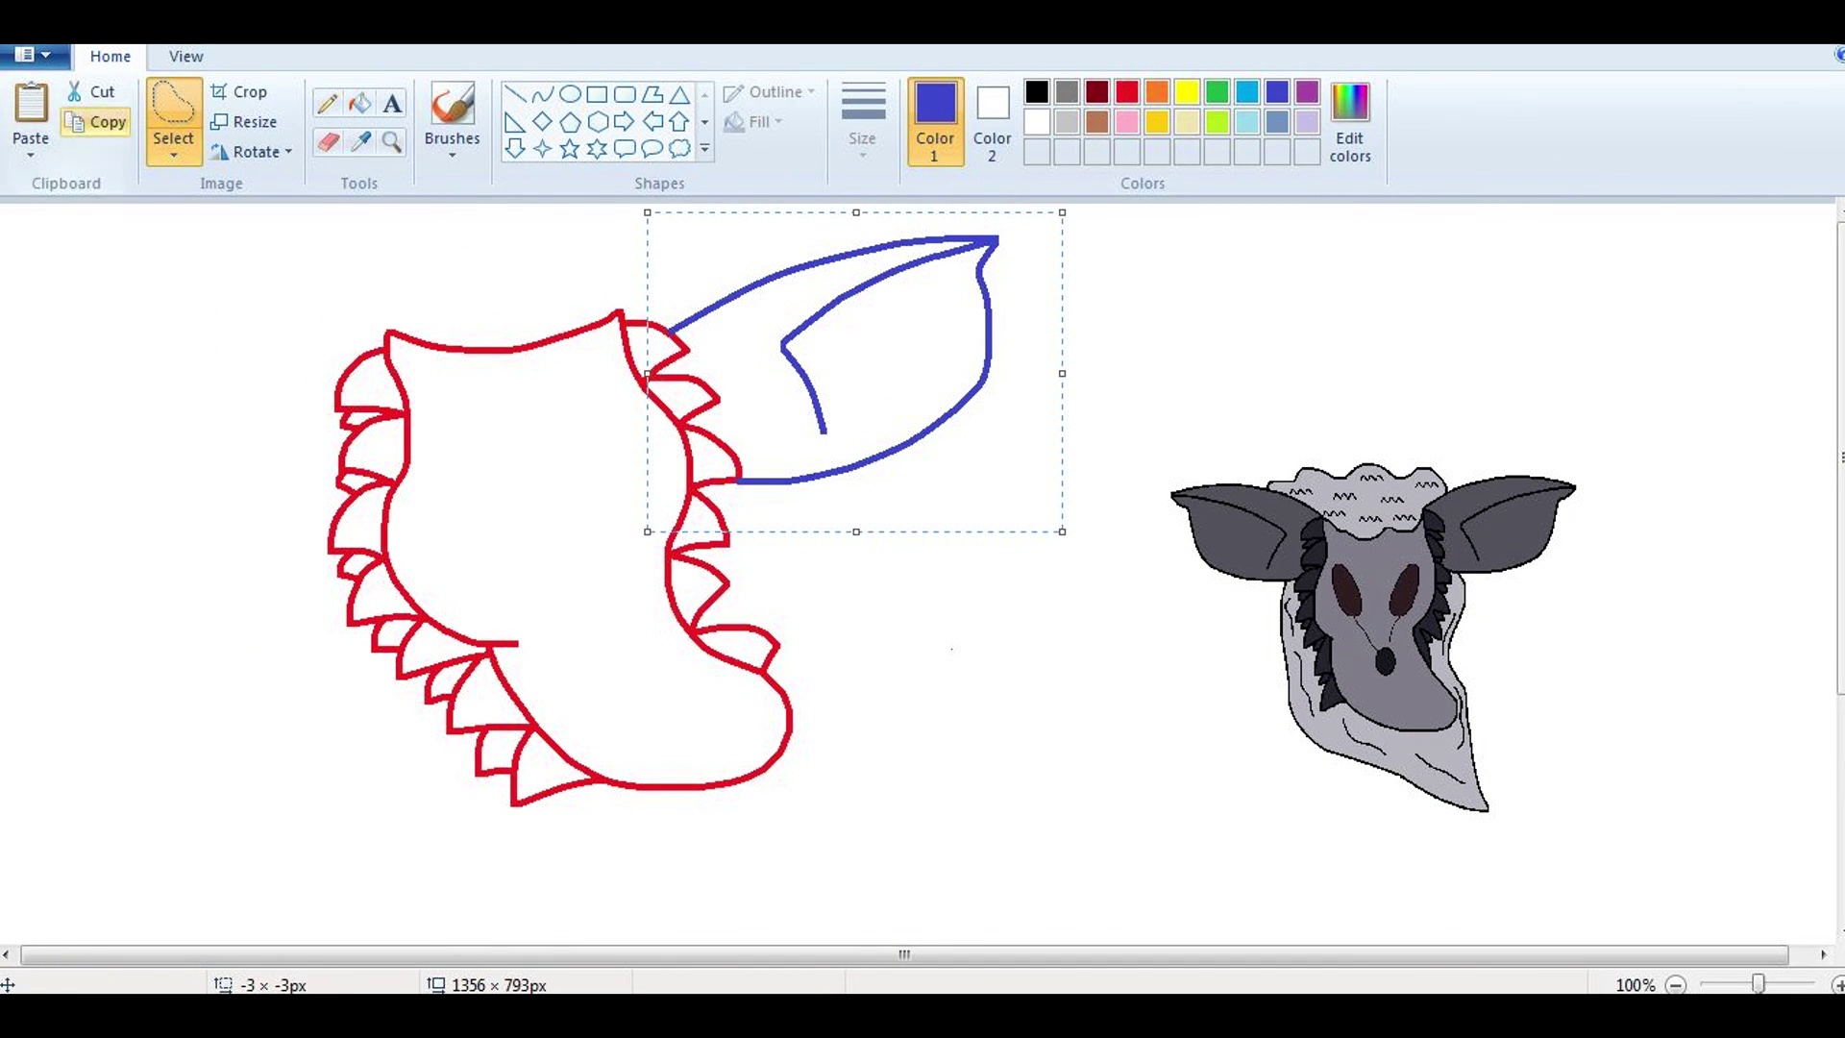
{"action": "key", "text": "ctrl+c"}
{"action": "scroll", "coordinate": [922, 576], "scroll_direction": "down", "scroll_amount": 4}
{"action": "key", "text": "ctrl+v"}
{"action": "left_click_drag", "start_coordinate": [206, 354], "coordinate": [802, 662]}
{"action": "left_click", "coordinate": [257, 151]}
{"action": "left_click", "coordinate": [298, 300]}
Step: Fill the red tuft remnants beside the flipped ear copy with white
{"action": "left_click", "coordinate": [359, 103]}
{"action": "left_click", "coordinate": [1035, 122]}
{"action": "left_click", "coordinate": [985, 663]}
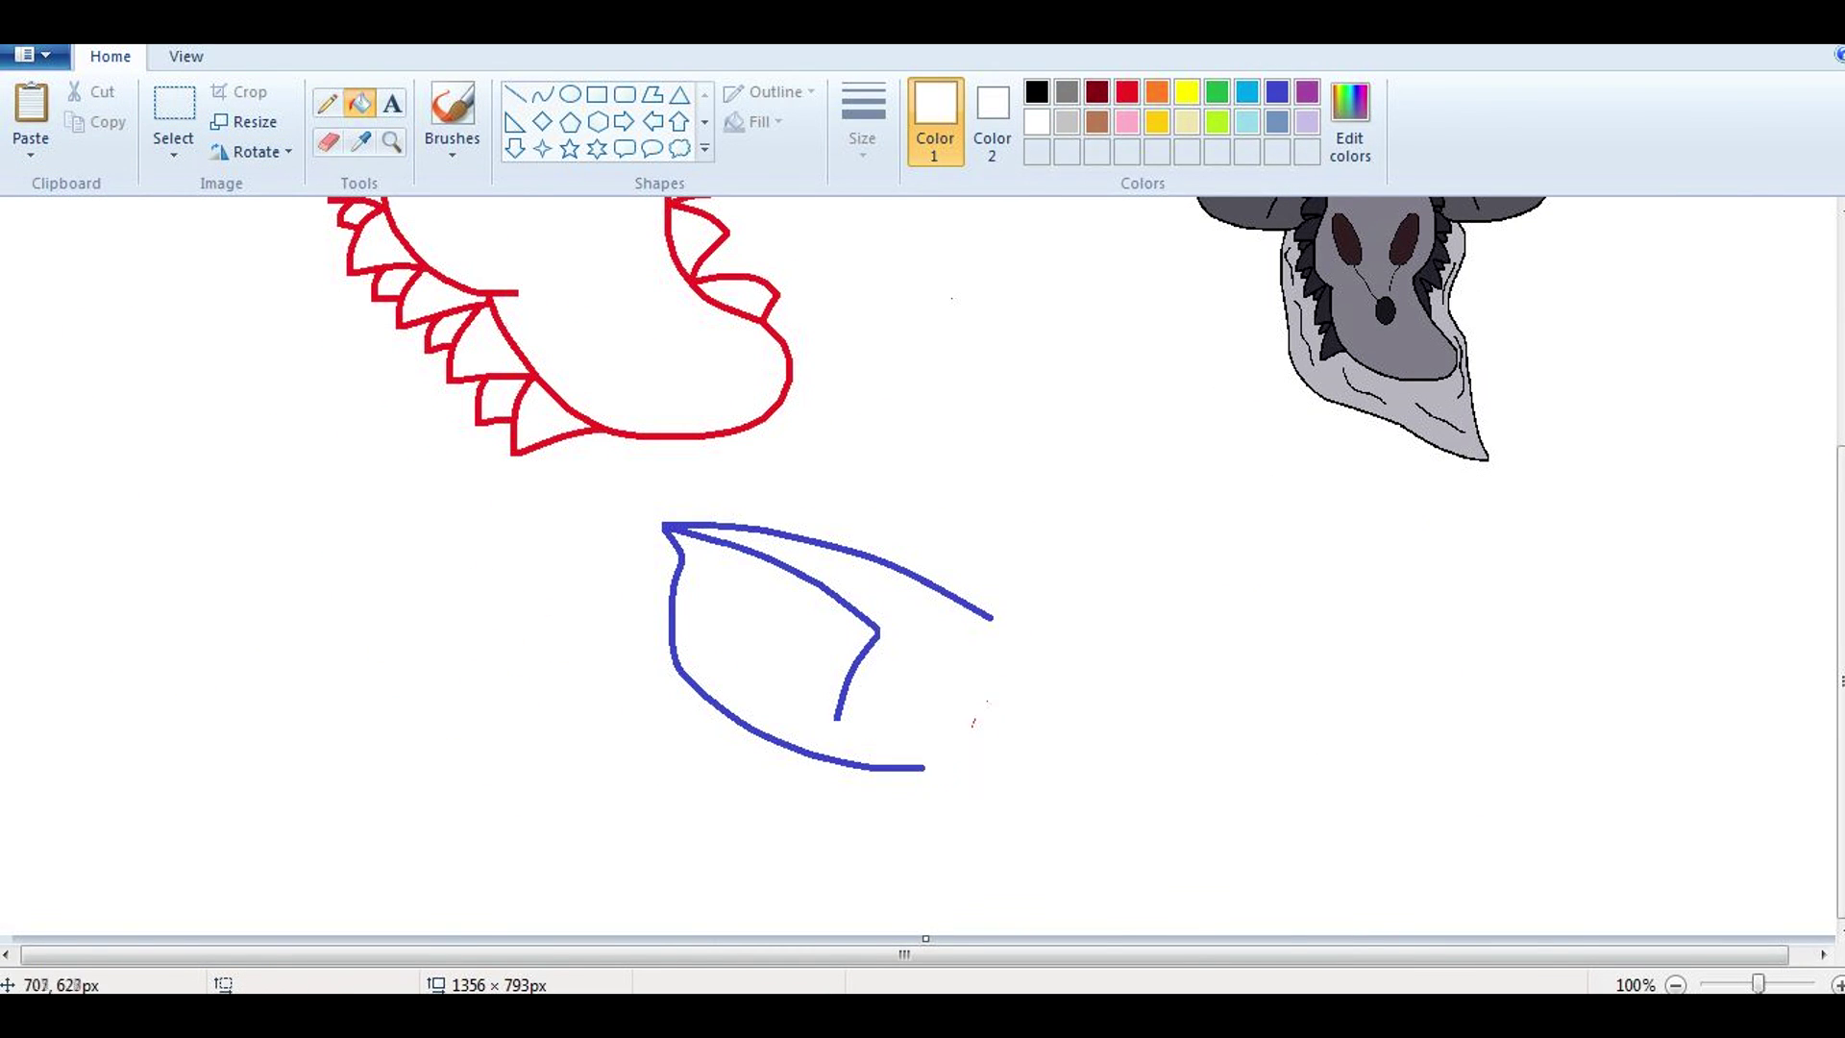
Step: Select the flipped ear with a free-form selection and move it against the upper left-hand tufts of the head
{"action": "left_click", "coordinate": [173, 154]}
{"action": "left_click", "coordinate": [255, 243]}
{"action": "mouse_move", "coordinate": [638, 504]}
{"action": "left_mouse_down"}
{"action": "mouse_move", "coordinate": [617, 565]}
{"action": "mouse_move", "coordinate": [634, 510]}
{"action": "left_mouse_up"}
{"action": "scroll", "coordinate": [393, 413], "scroll_direction": "up", "scroll_amount": 4}
{"action": "mouse_move", "coordinate": [853, 668]}
{"action": "left_mouse_down"}
{"action": "mouse_move", "coordinate": [394, 413]}
{"action": "mouse_move", "coordinate": [252, 402]}
{"action": "mouse_move", "coordinate": [265, 415]}
{"action": "left_mouse_up"}
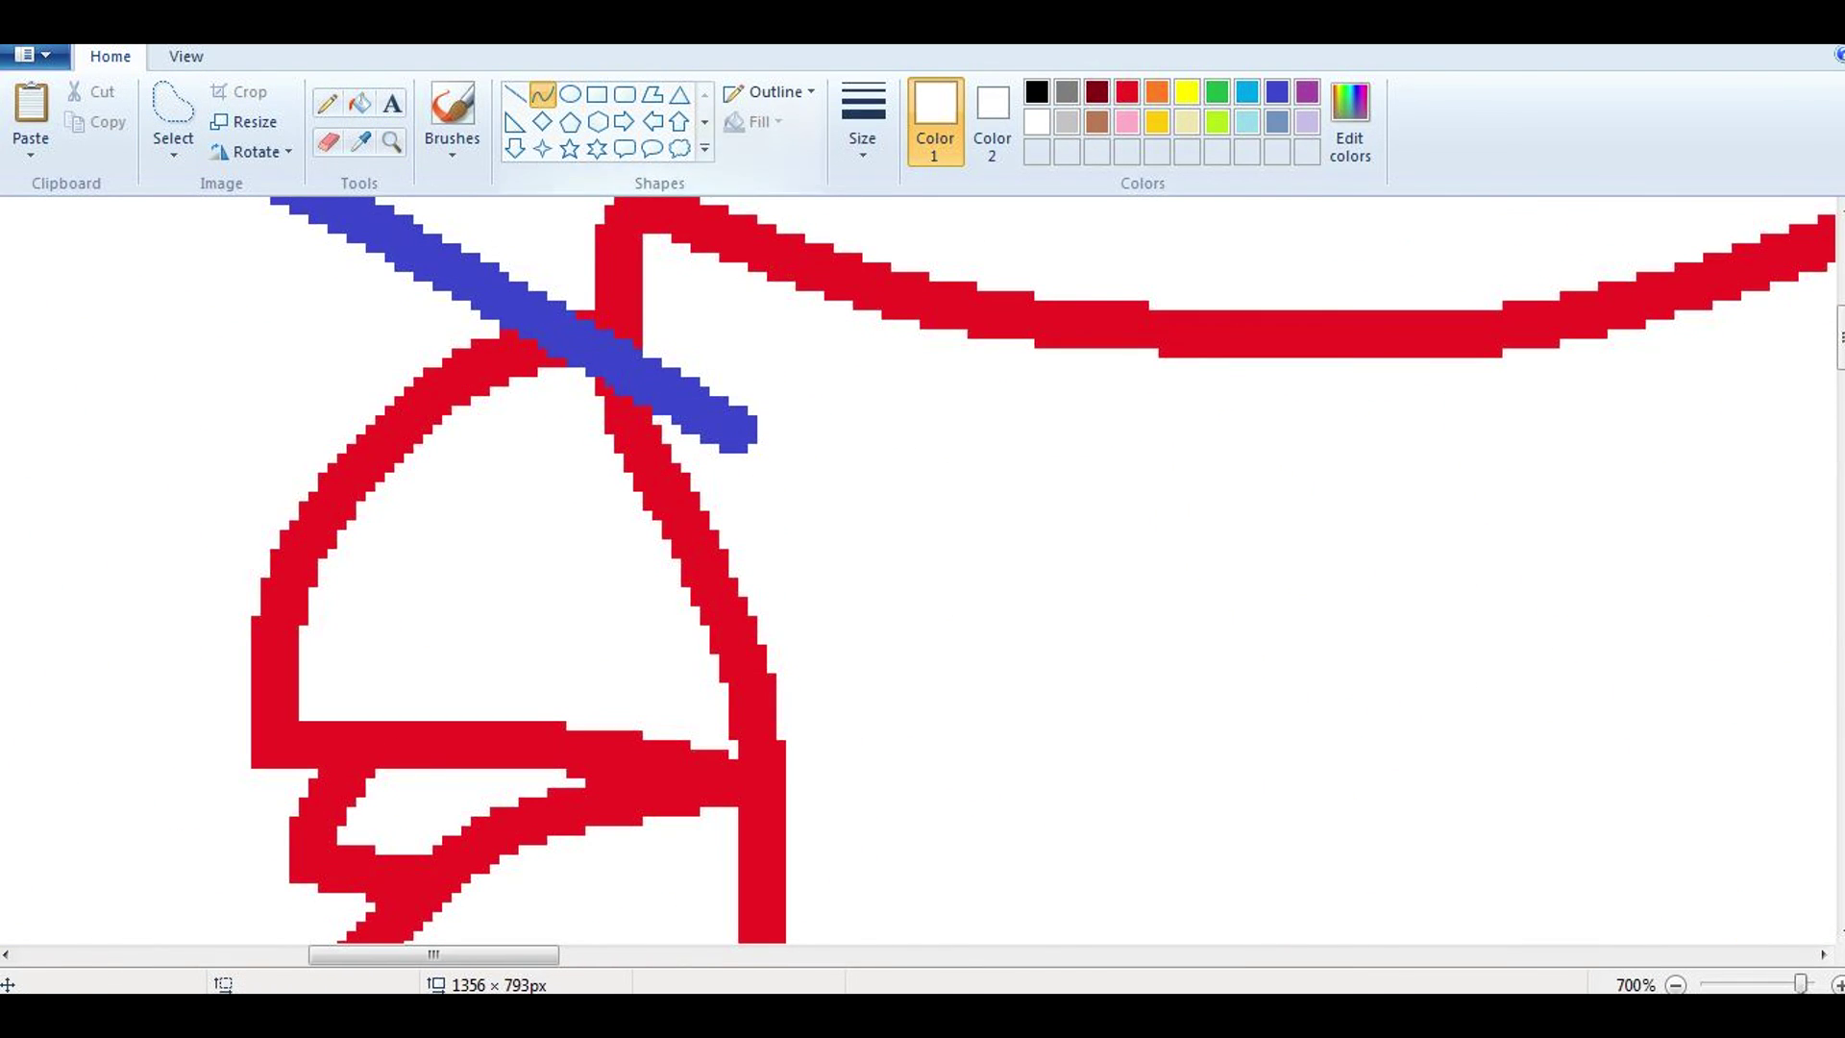
Step: Redraw the tuft and face outlines where the left-hand ear crosses them with green curves and recolour them red
{"action": "left_click", "coordinate": [542, 93]}
{"action": "left_click", "coordinate": [1217, 91]}
{"action": "mouse_move", "coordinate": [532, 343]}
{"action": "left_mouse_down"}
{"action": "mouse_move", "coordinate": [618, 356]}
{"action": "mouse_move", "coordinate": [619, 269]}
{"action": "left_mouse_up"}
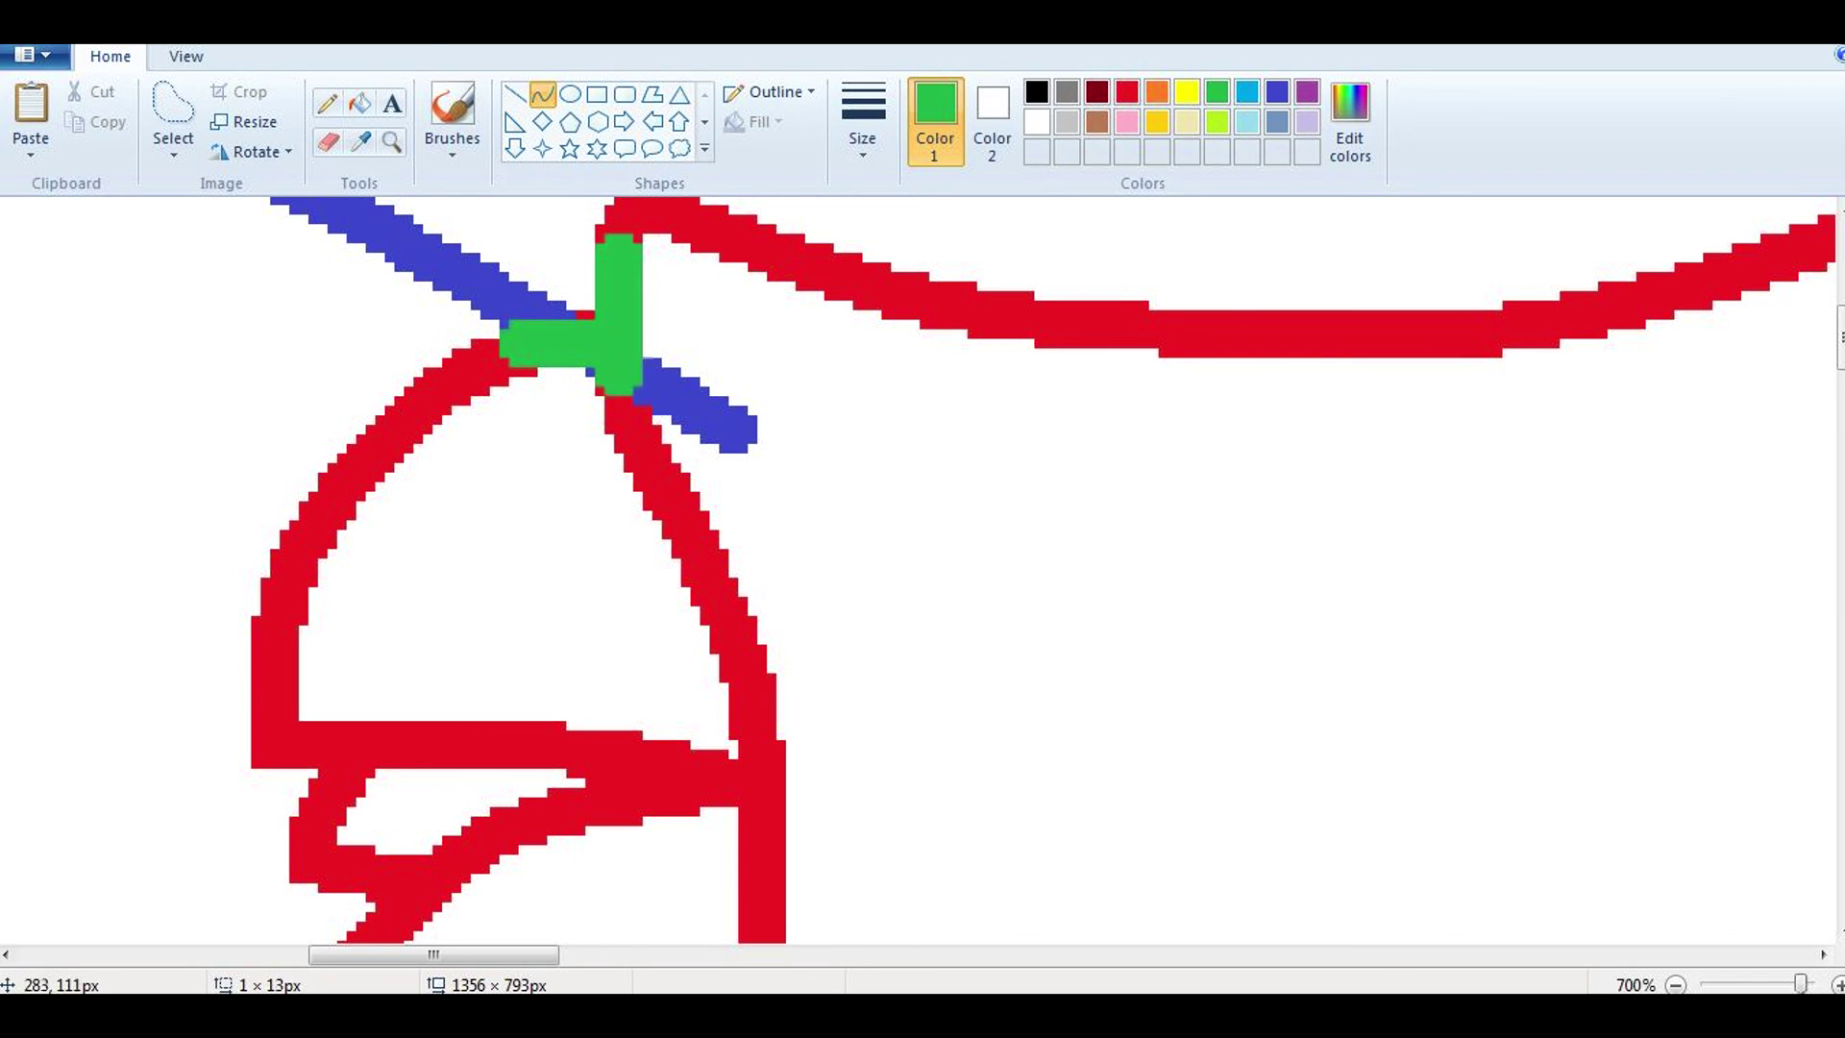
{"action": "left_click", "coordinate": [1127, 91]}
{"action": "left_click", "coordinate": [619, 317]}
Step: Clear the blue ear line extending inside the face and top left-hand tuft with white, and recolour both ears red
{"action": "left_click", "coordinate": [360, 103]}
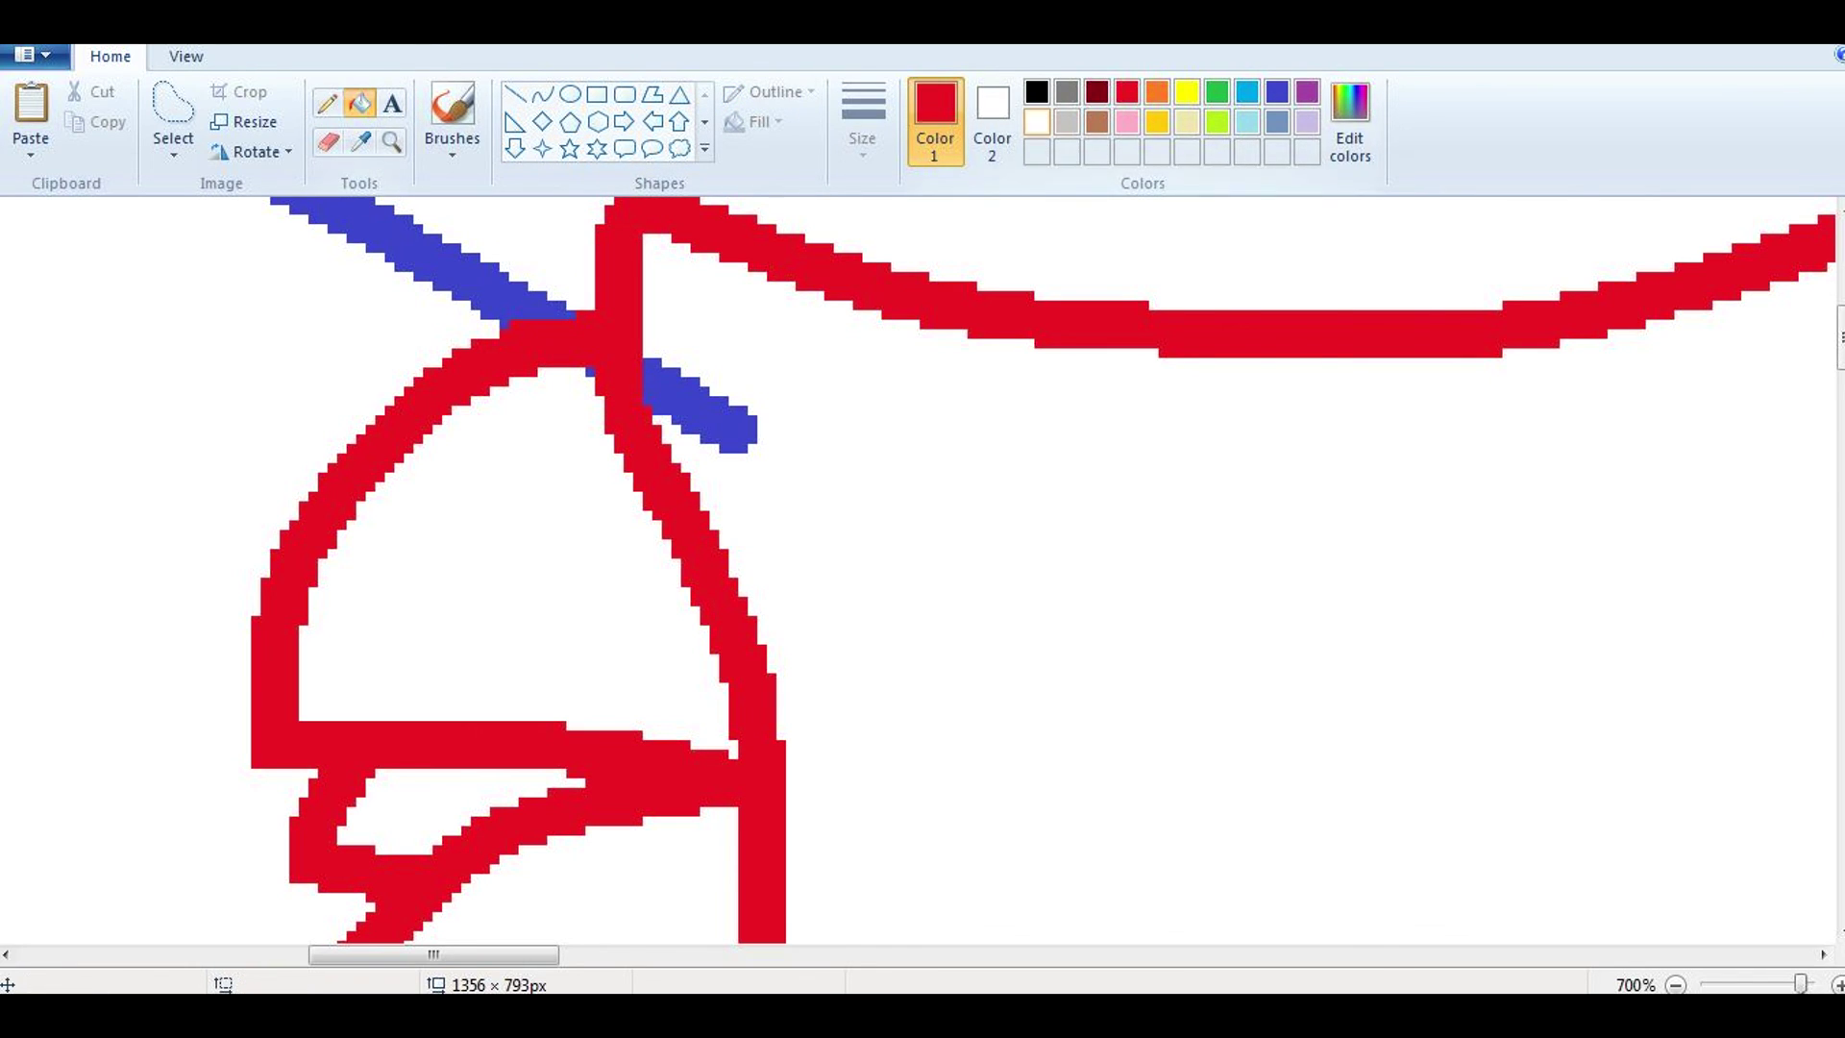
{"action": "left_click", "coordinate": [1037, 121]}
{"action": "left_click", "coordinate": [701, 408]}
{"action": "left_click", "coordinate": [590, 371]}
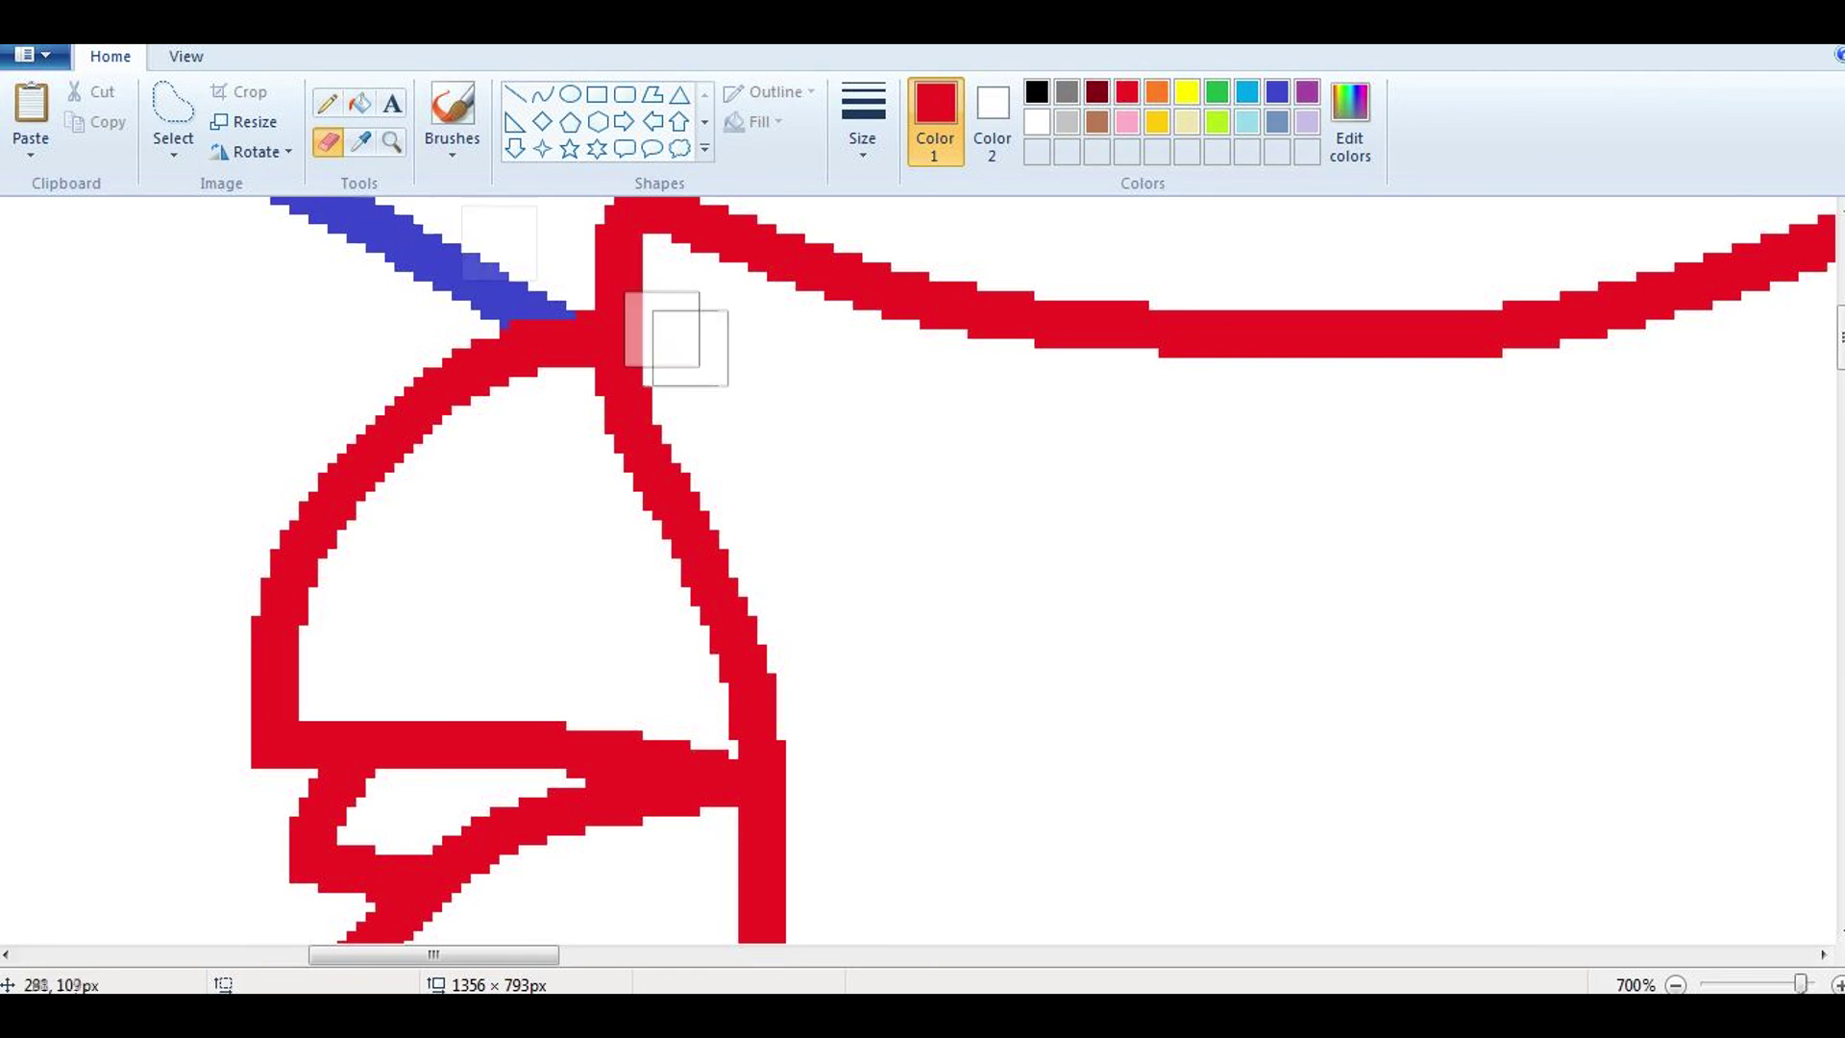
{"action": "scroll", "coordinate": [659, 330], "scroll_direction": "down", "scroll_amount": 5}
{"action": "left_click", "coordinate": [359, 103]}
Step: Sketch the wavy wool between the ears and the neck outline below them in light blue with the Pencil
{"action": "left_click", "coordinate": [326, 103]}
{"action": "left_click", "coordinate": [862, 120]}
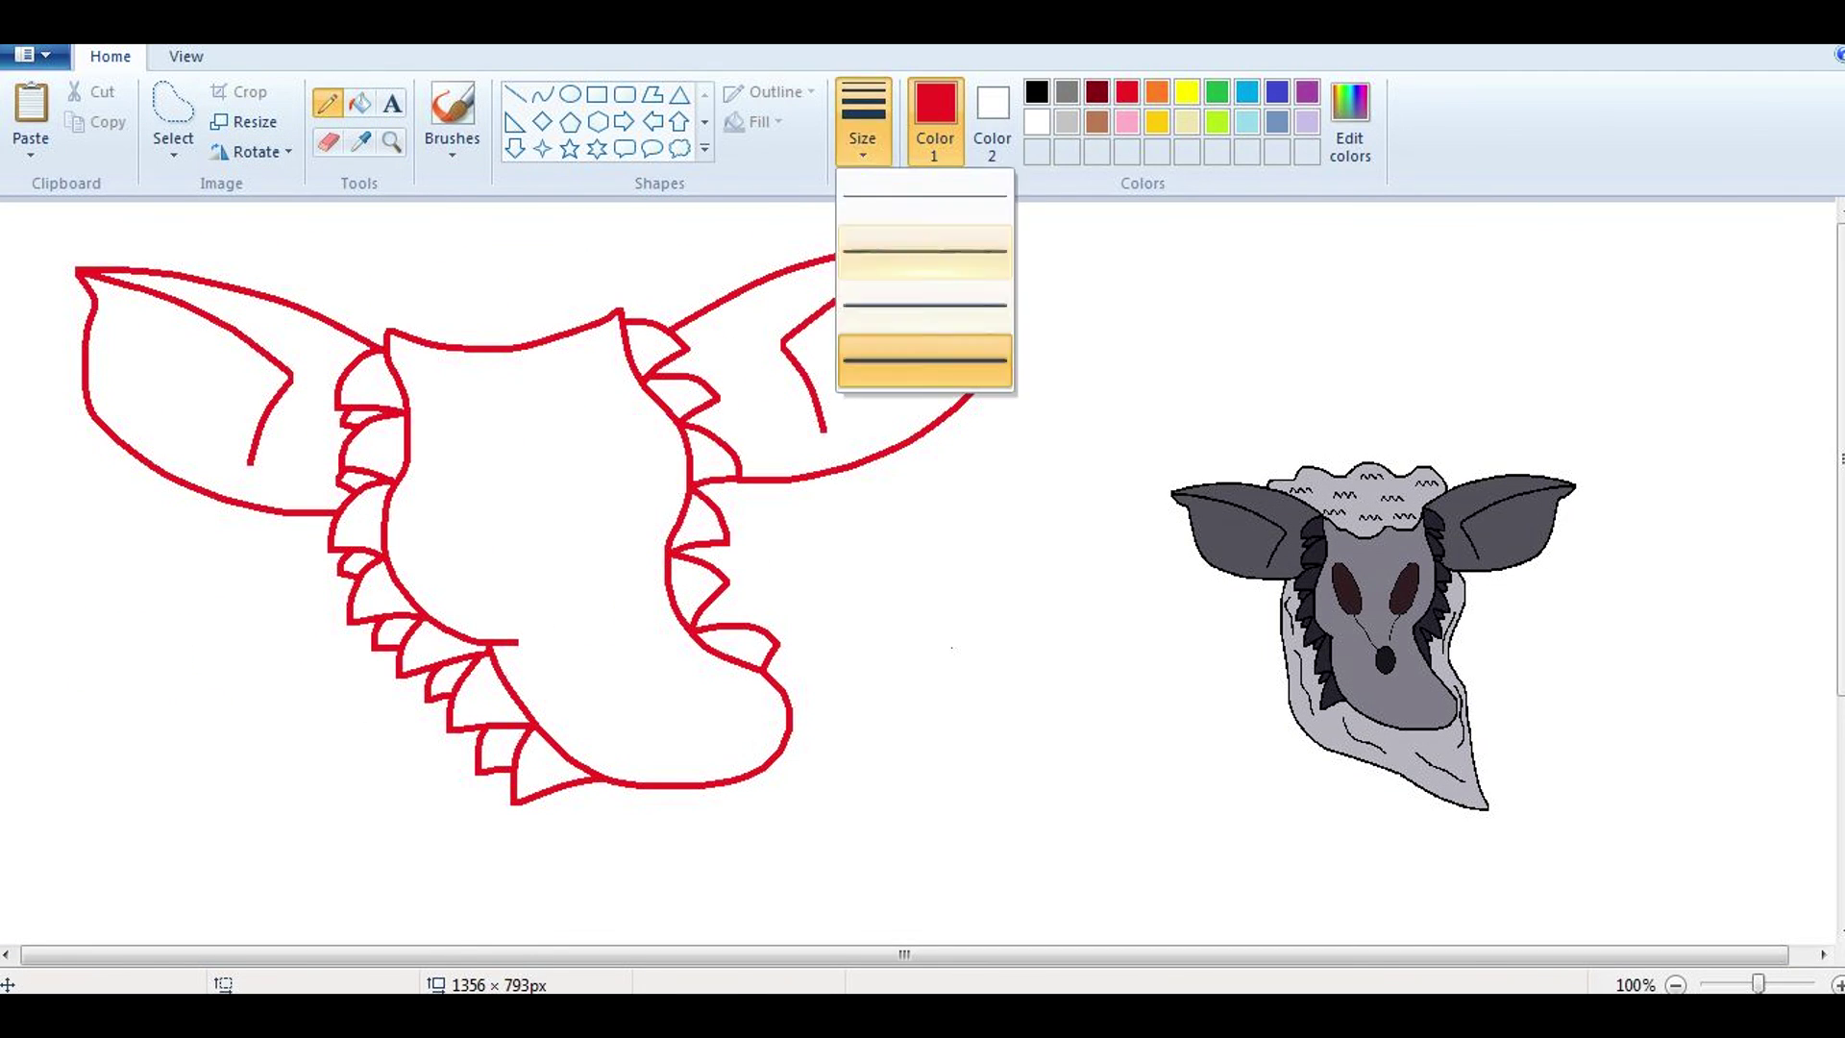
{"action": "left_click", "coordinate": [927, 353]}
{"action": "left_click", "coordinate": [1246, 91]}
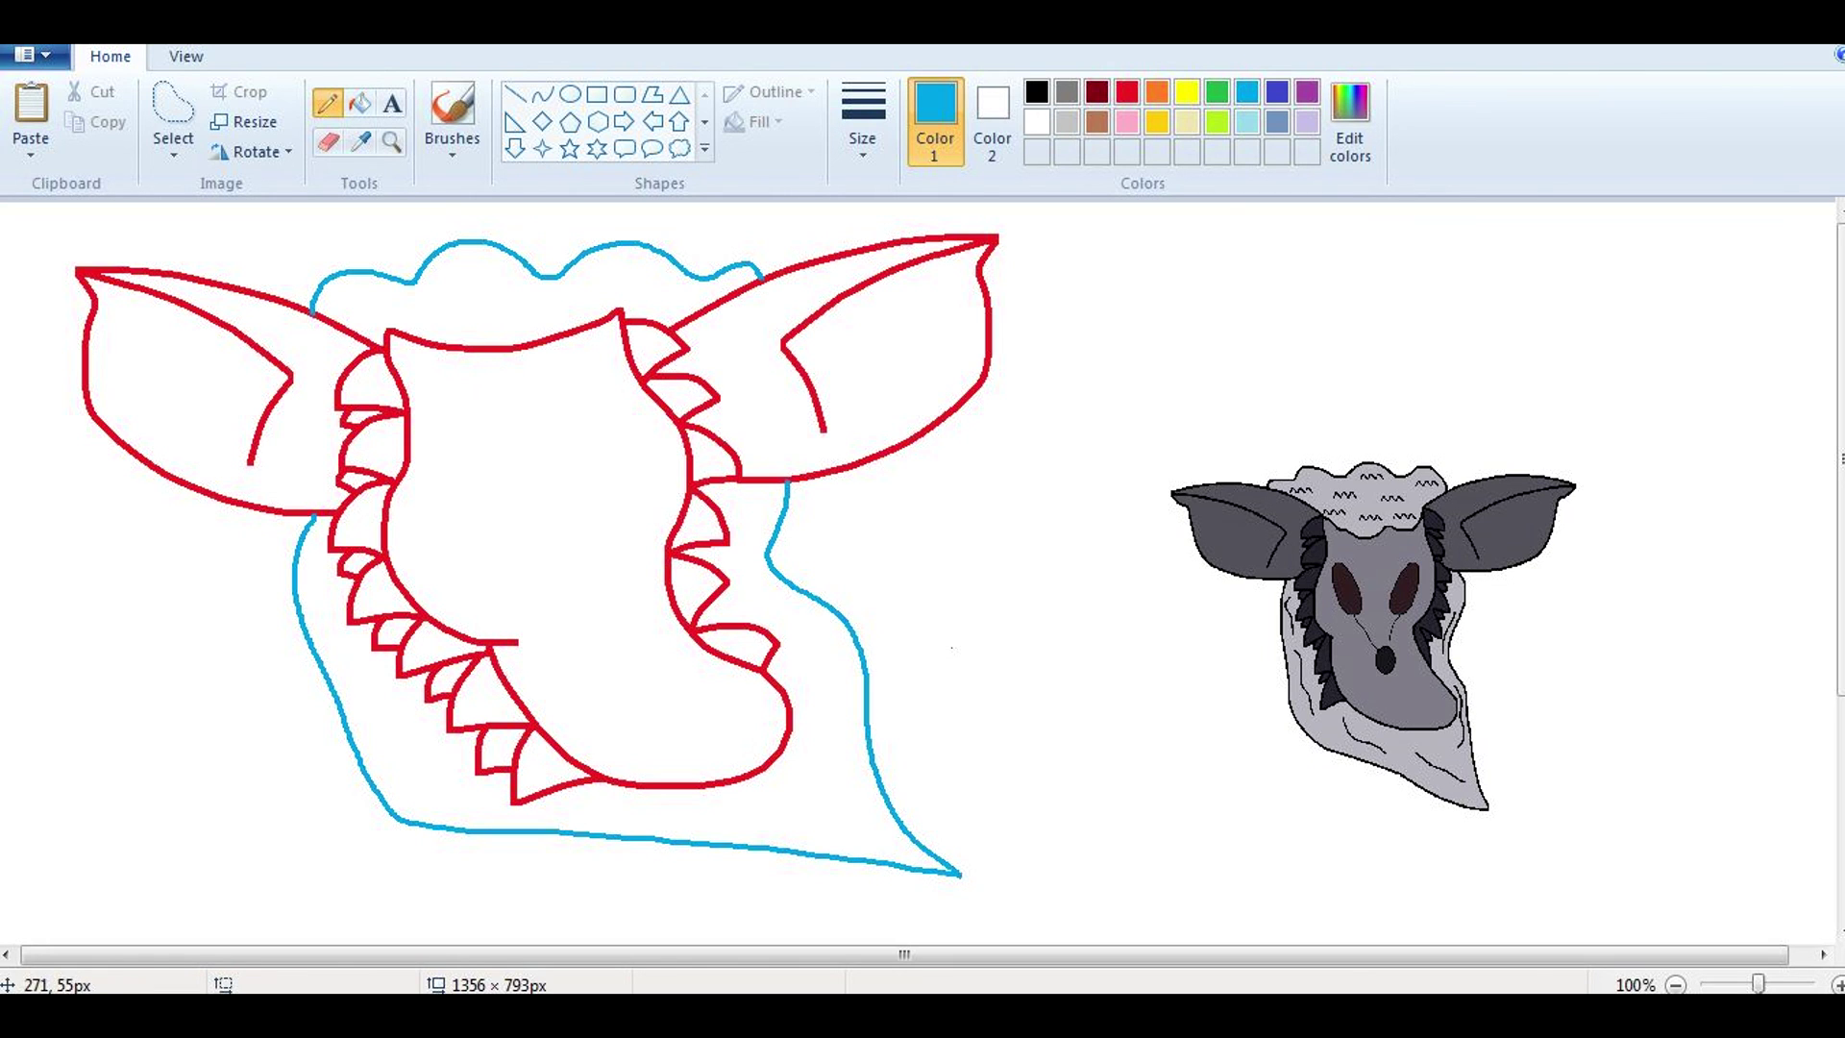
Step: Undo the sketched neck outline and redraw it in light blue from ear to ear, with a point below the snout
{"action": "left_click", "coordinate": [390, 142]}
{"action": "right_click", "coordinate": [659, 538]}
{"action": "left_click", "coordinate": [659, 538]}
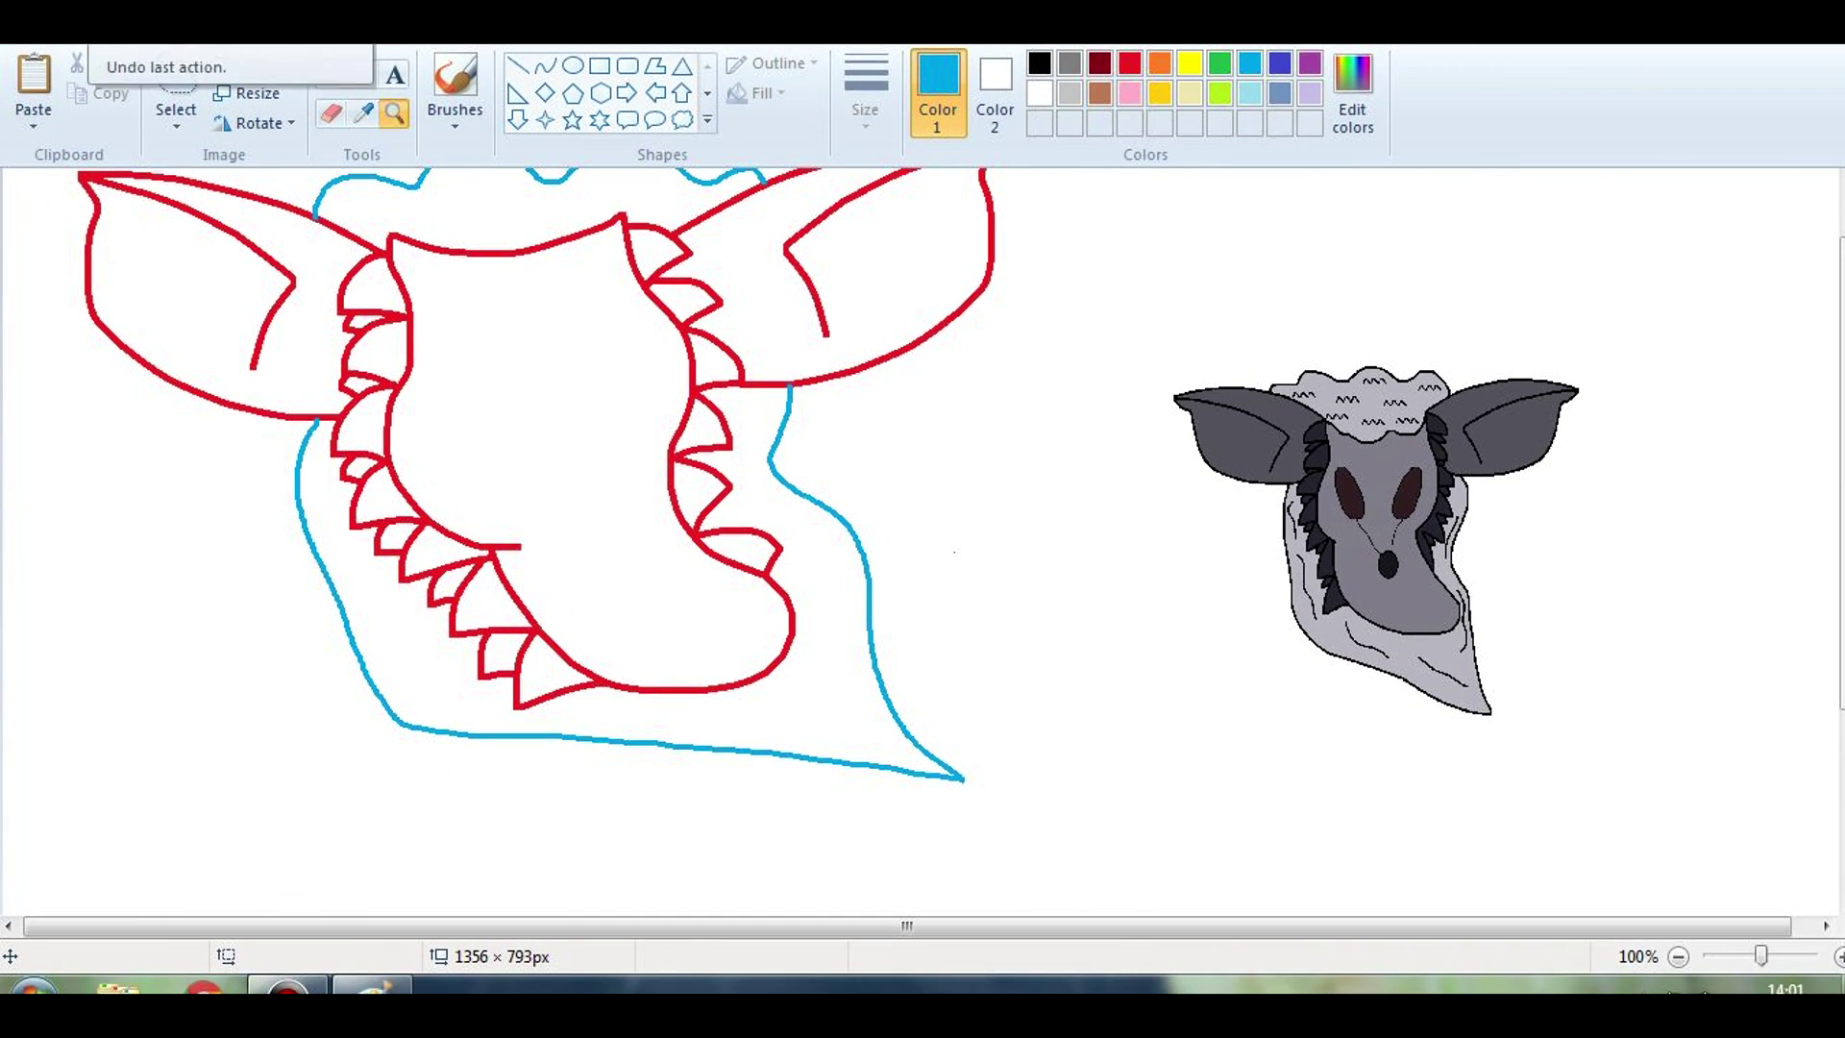
{"action": "key", "text": "ctrl+z"}
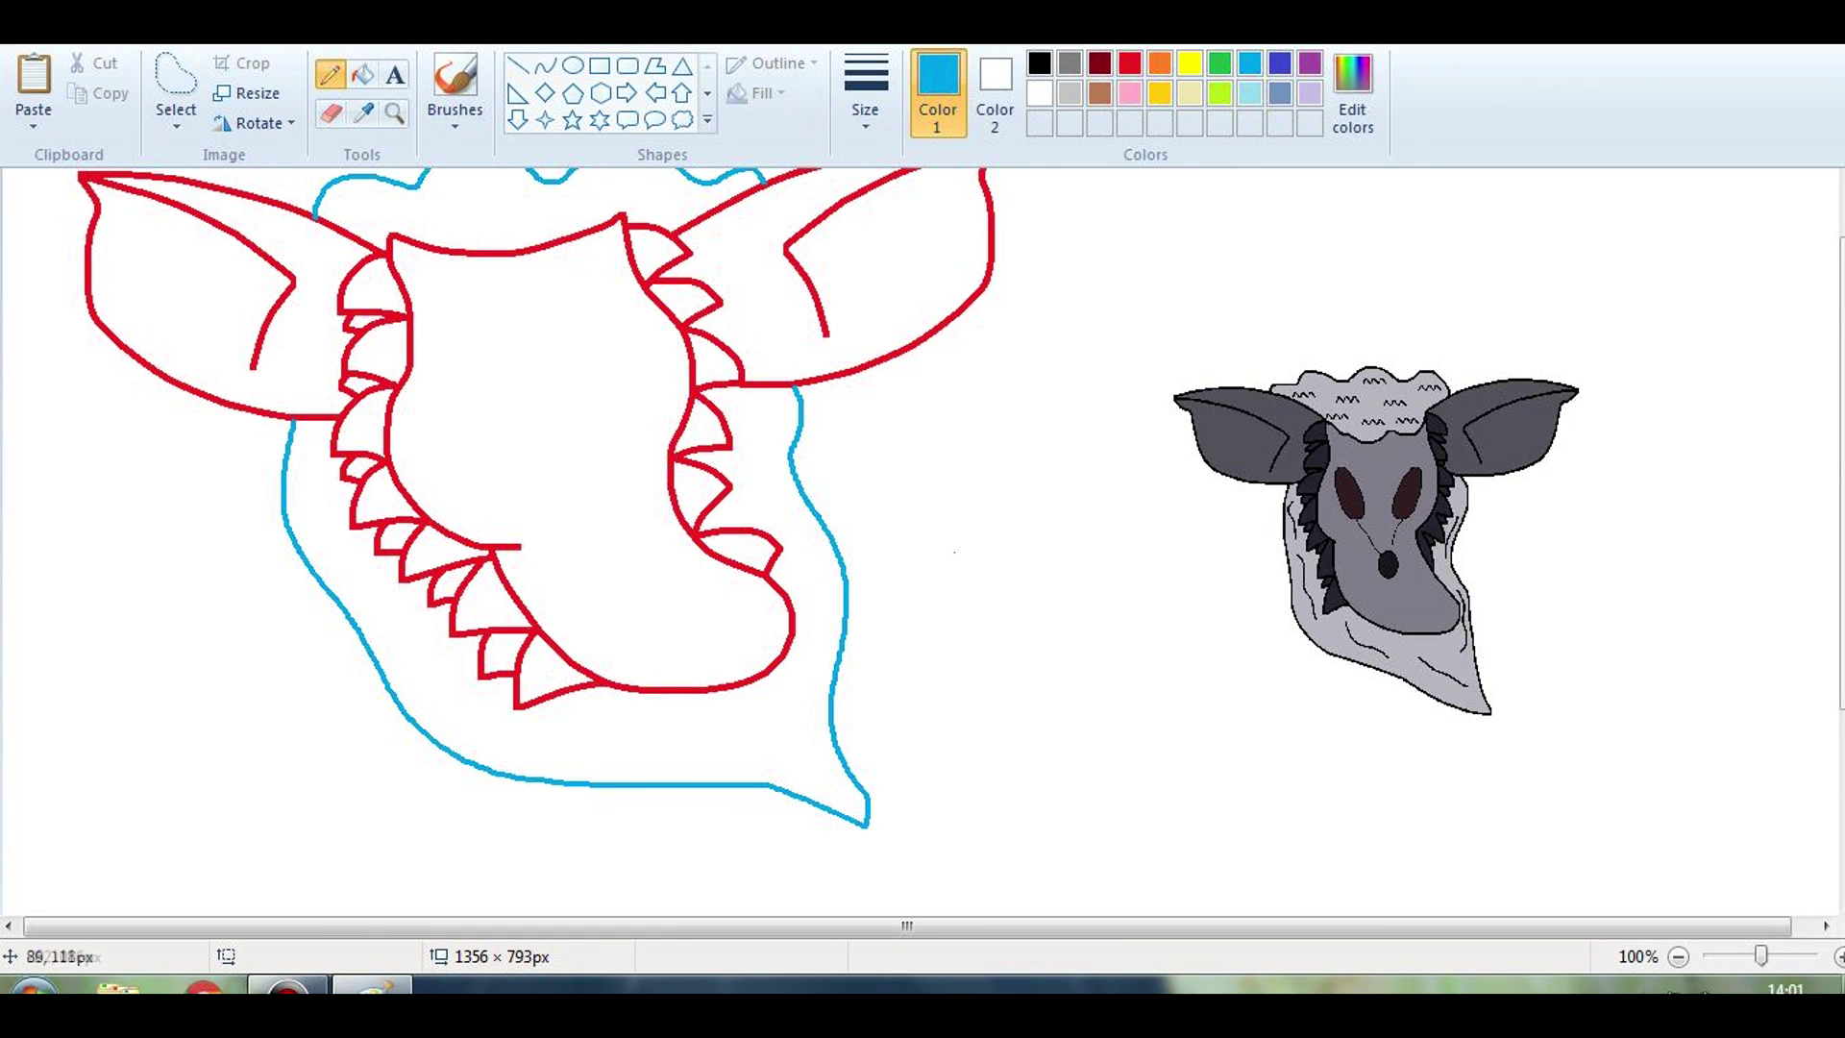
{"action": "key", "text": "ctrl+z"}
{"action": "left_click_drag", "start_coordinate": [786, 501], "coordinate": [747, 387]}
{"action": "scroll", "coordinate": [679, 609], "scroll_direction": "up", "scroll_amount": 2}
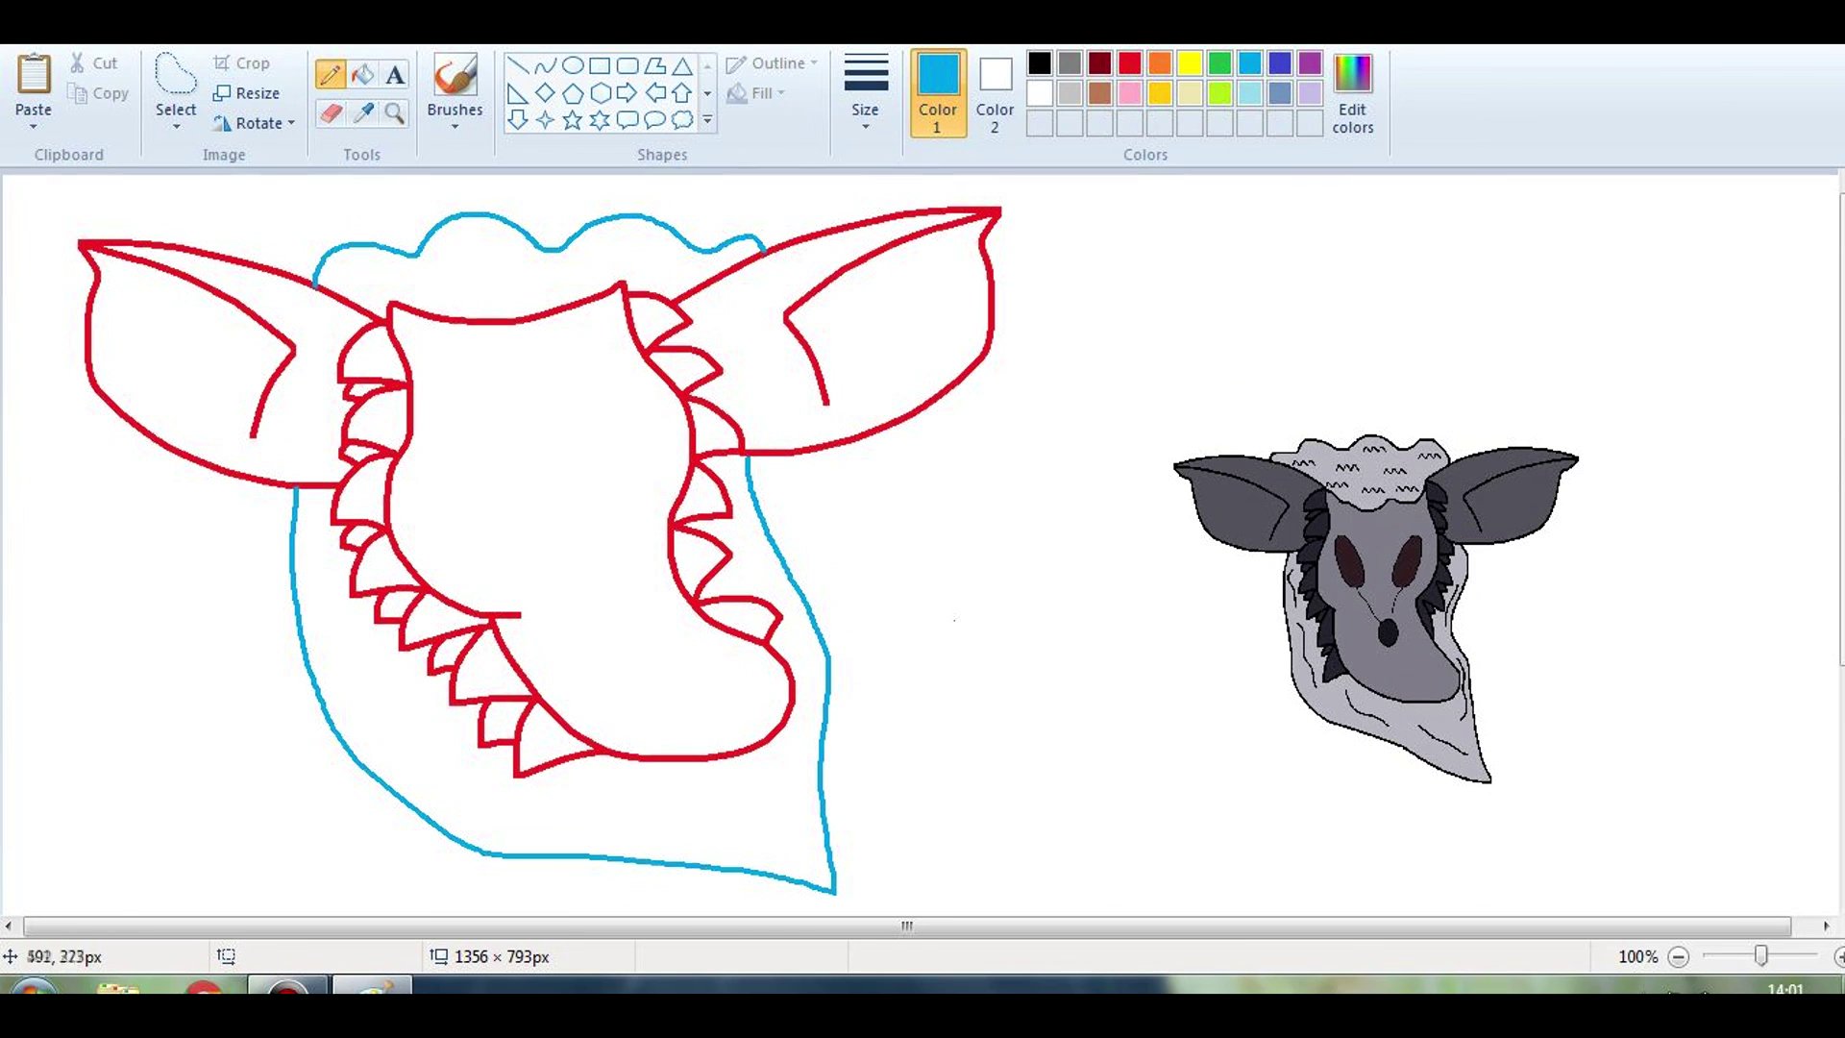
Step: Trace the first two wool bumps beside the left-hand ear with dark blue curves
{"action": "left_click", "coordinate": [394, 112]}
{"action": "left_click", "coordinate": [512, 342]}
{"action": "left_click", "coordinate": [545, 65]}
{"action": "left_click", "coordinate": [865, 96]}
{"action": "left_click", "coordinate": [1282, 92]}
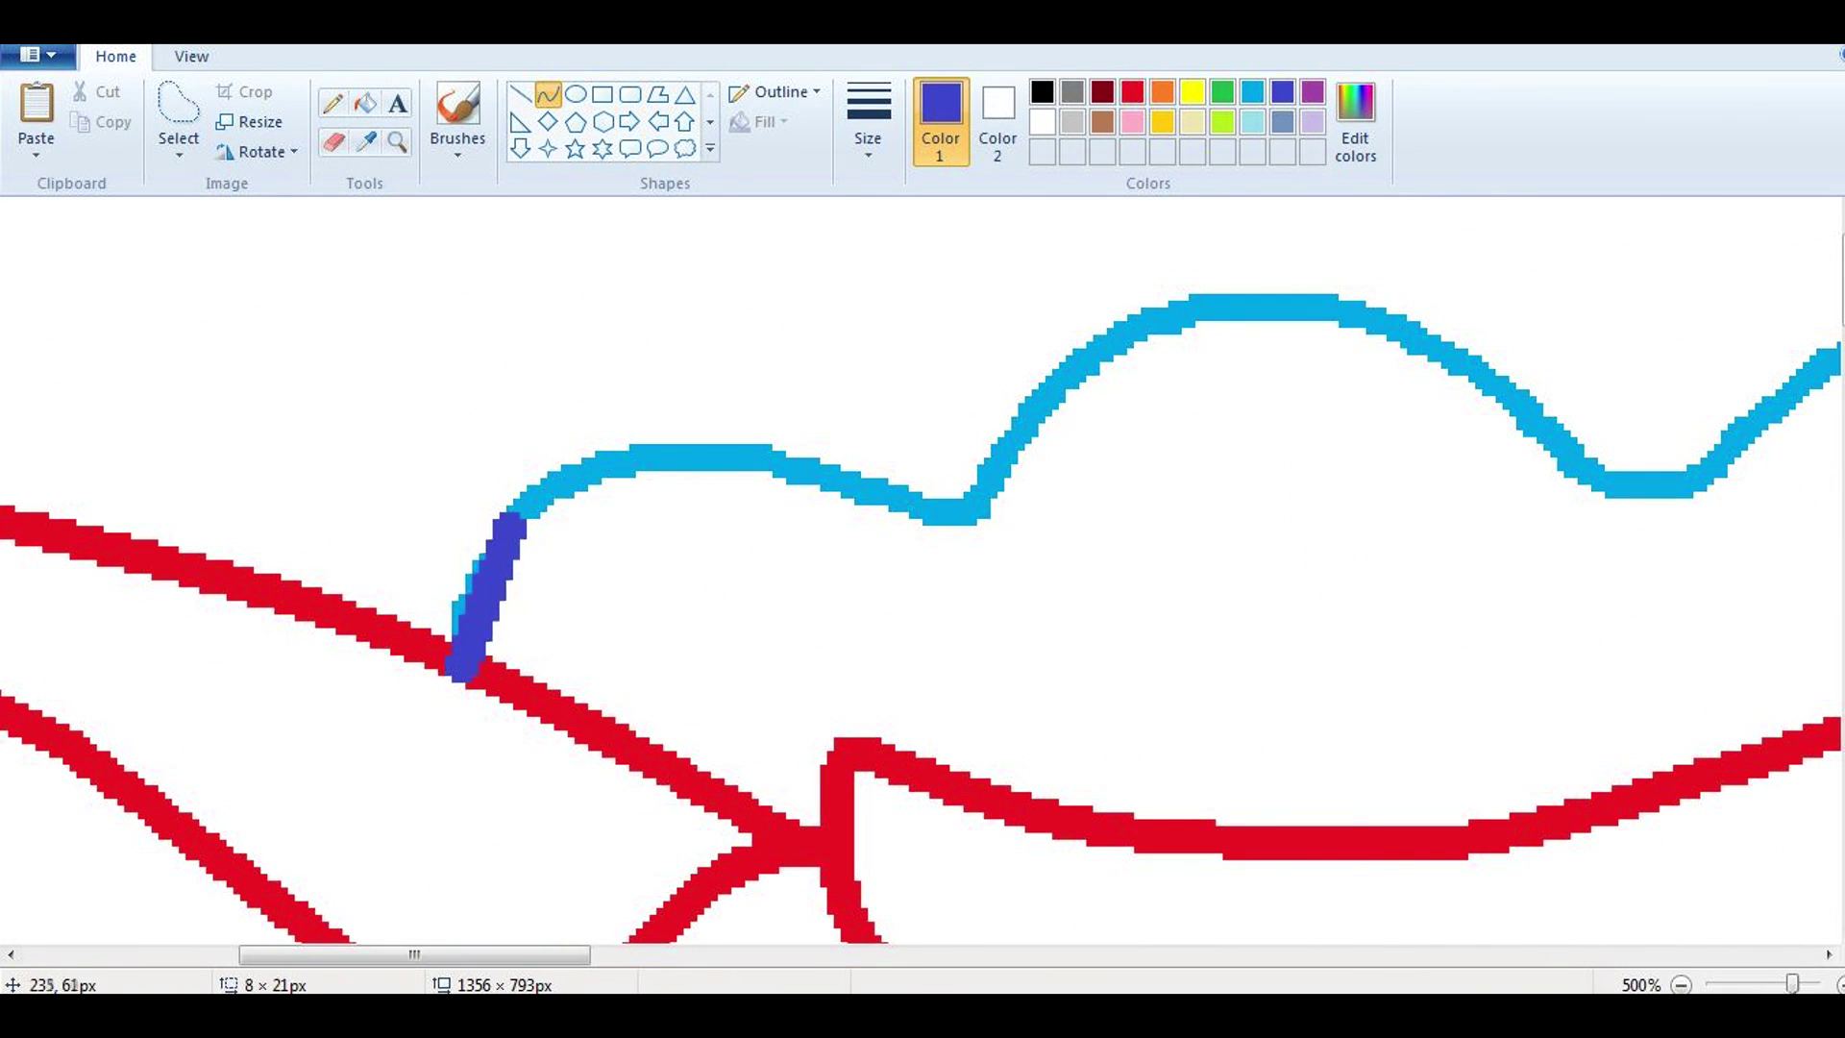
{"action": "mouse_move", "coordinate": [523, 519]}
{"action": "left_mouse_down"}
{"action": "mouse_move", "coordinate": [638, 453]}
{"action": "mouse_move", "coordinate": [976, 509]}
{"action": "mouse_move", "coordinate": [1201, 306]}
{"action": "mouse_move", "coordinate": [1128, 327]}
{"action": "left_mouse_up"}
{"action": "scroll", "coordinate": [1297, 307], "scroll_direction": "right", "scroll_amount": 5}
{"action": "left_click_drag", "start_coordinate": [855, 307], "coordinate": [1100, 457]}
{"action": "scroll", "coordinate": [922, 566], "scroll_direction": "right", "scroll_amount": 3}
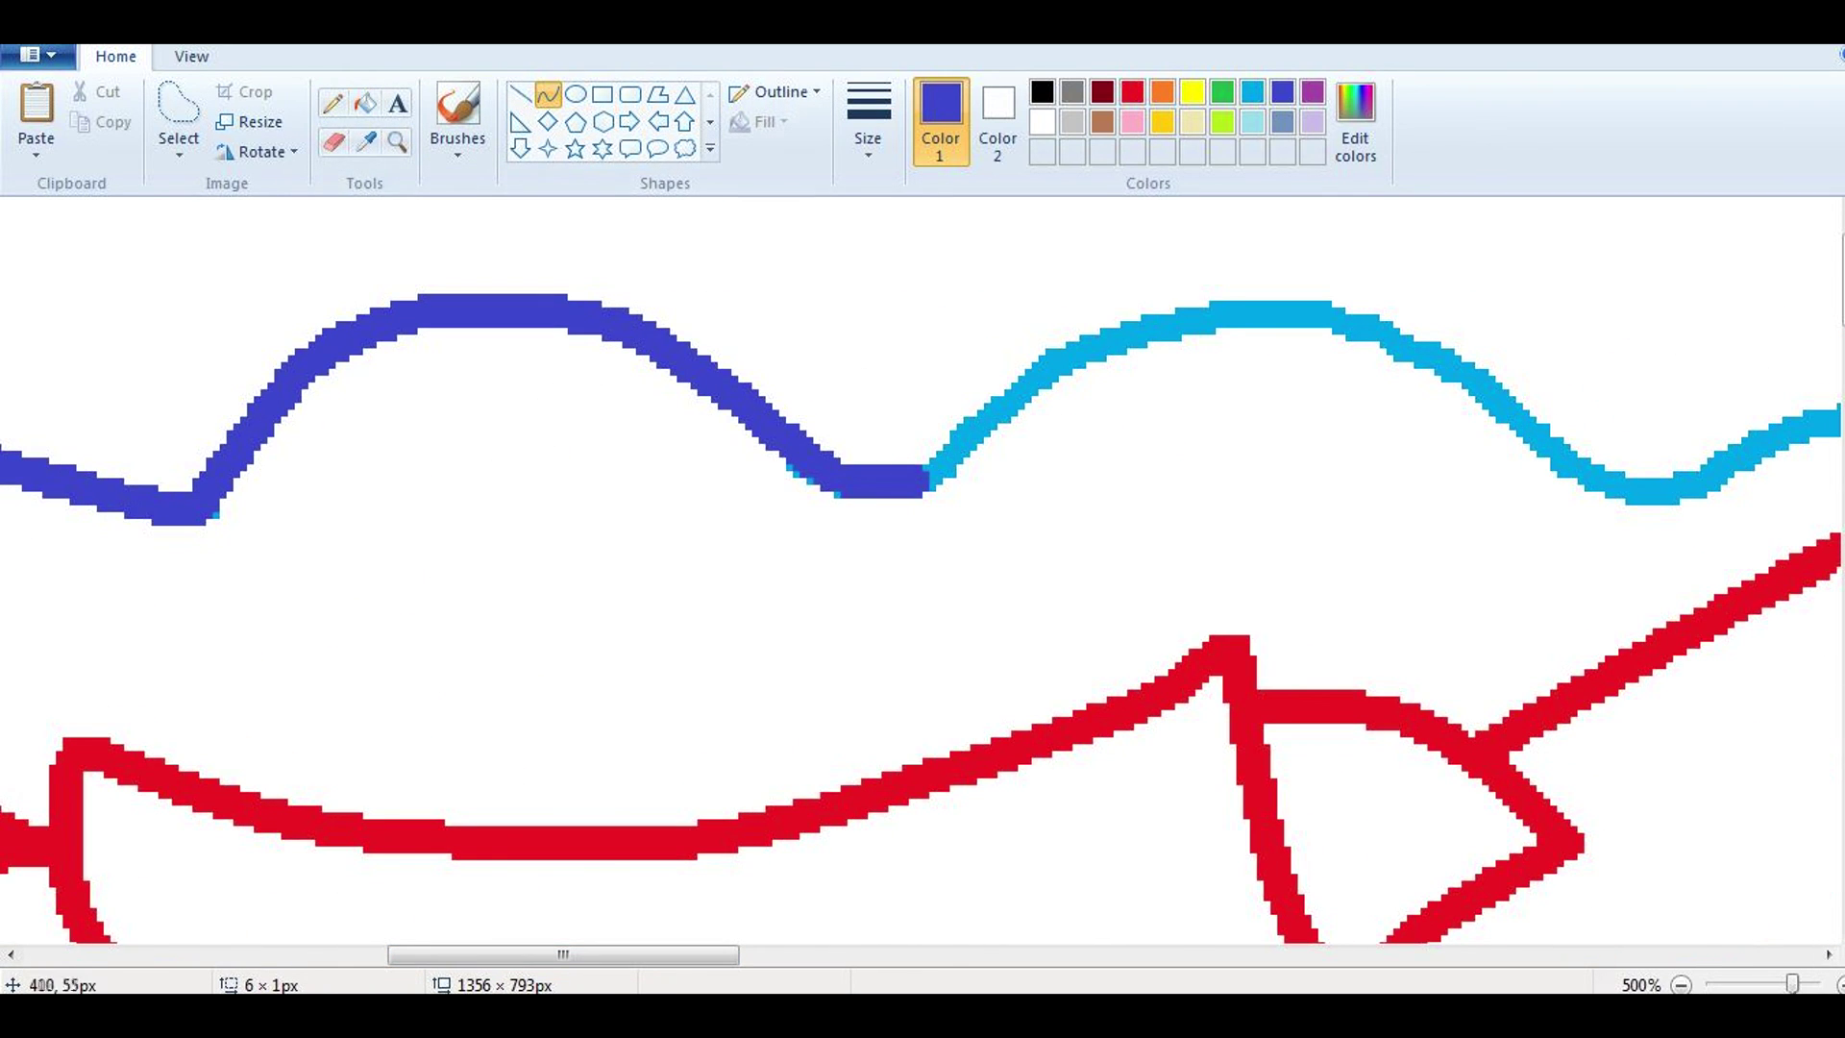
Step: Trace the remaining wool bumps with dark blue curves as far as the right-hand ear
{"action": "left_click_drag", "start_coordinate": [951, 485], "coordinate": [1100, 384]}
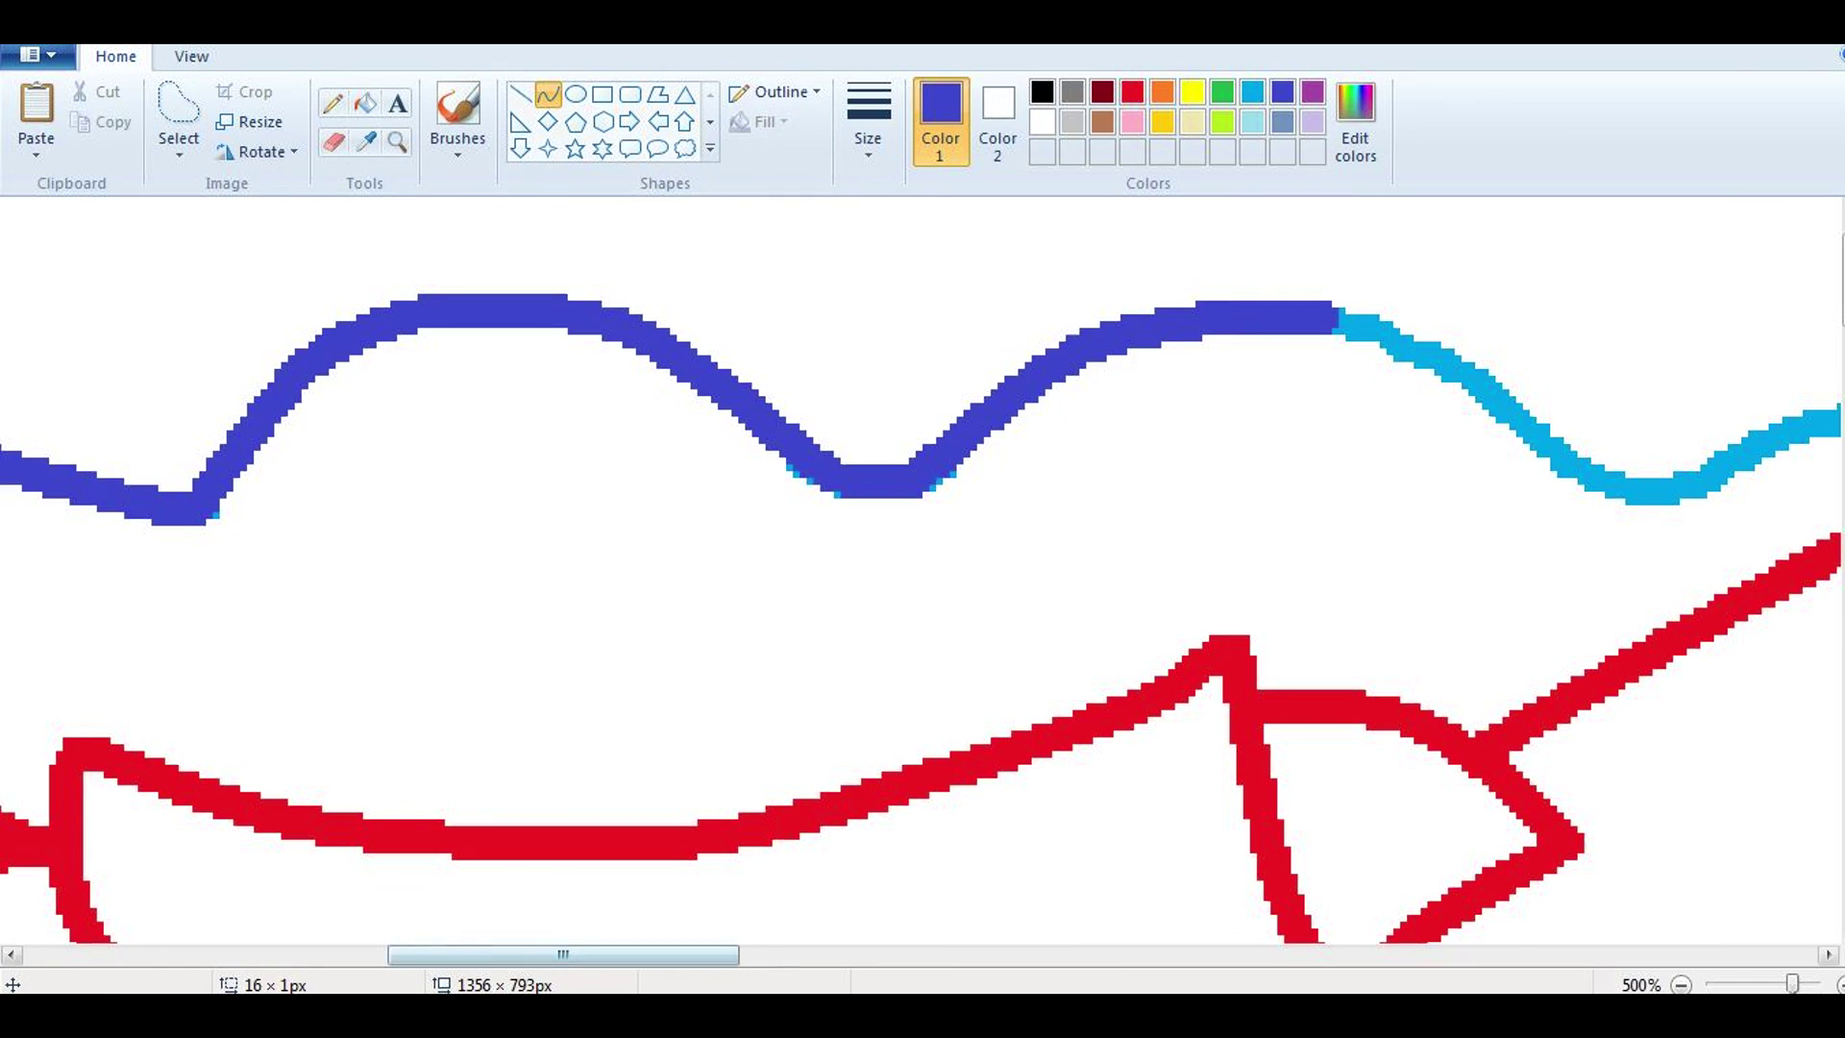
{"action": "scroll", "coordinate": [922, 567], "scroll_direction": "right", "scroll_amount": 3}
{"action": "left_click_drag", "start_coordinate": [701, 370], "coordinate": [677, 394]}
{"action": "left_click", "coordinate": [547, 93]}
{"action": "mouse_move", "coordinate": [891, 454]}
{"action": "left_mouse_down"}
{"action": "mouse_move", "coordinate": [982, 491]}
{"action": "mouse_move", "coordinate": [1170, 408]}
{"action": "left_mouse_up"}
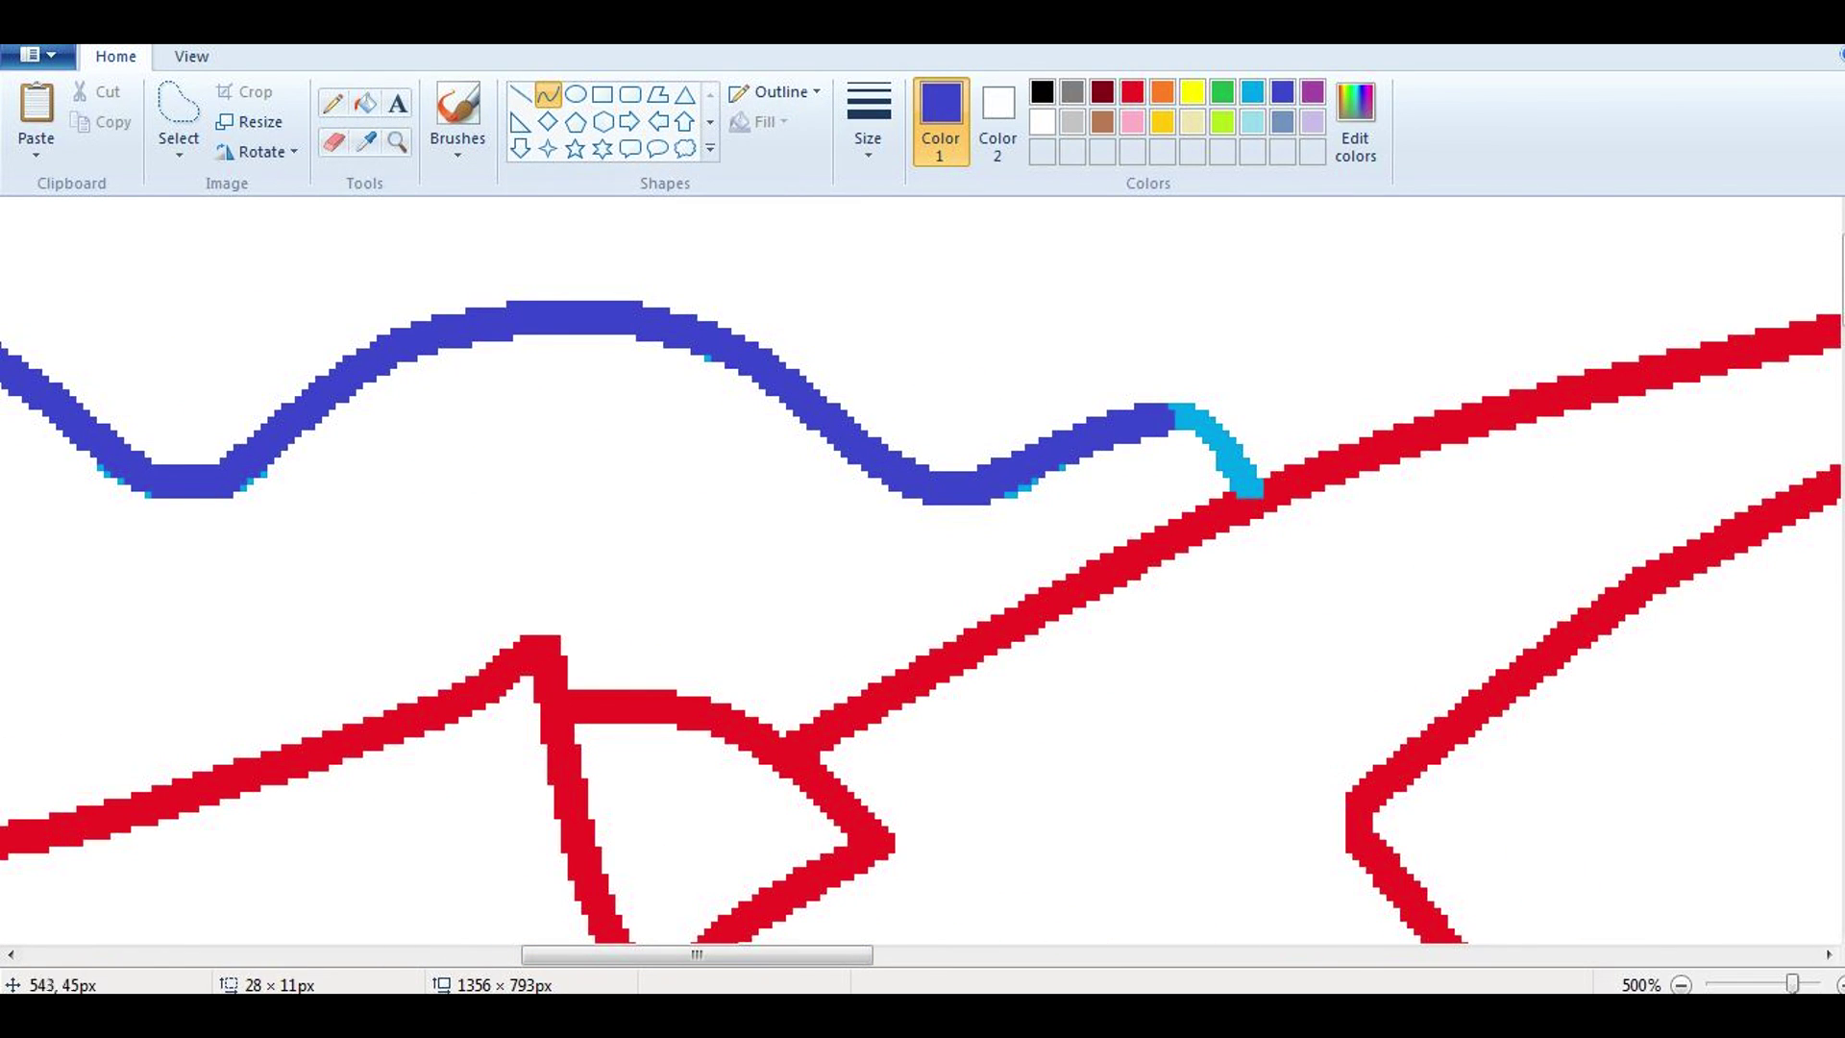
{"action": "scroll", "coordinate": [922, 567], "scroll_direction": "down", "scroll_amount": 4, "text": "ctrl"}
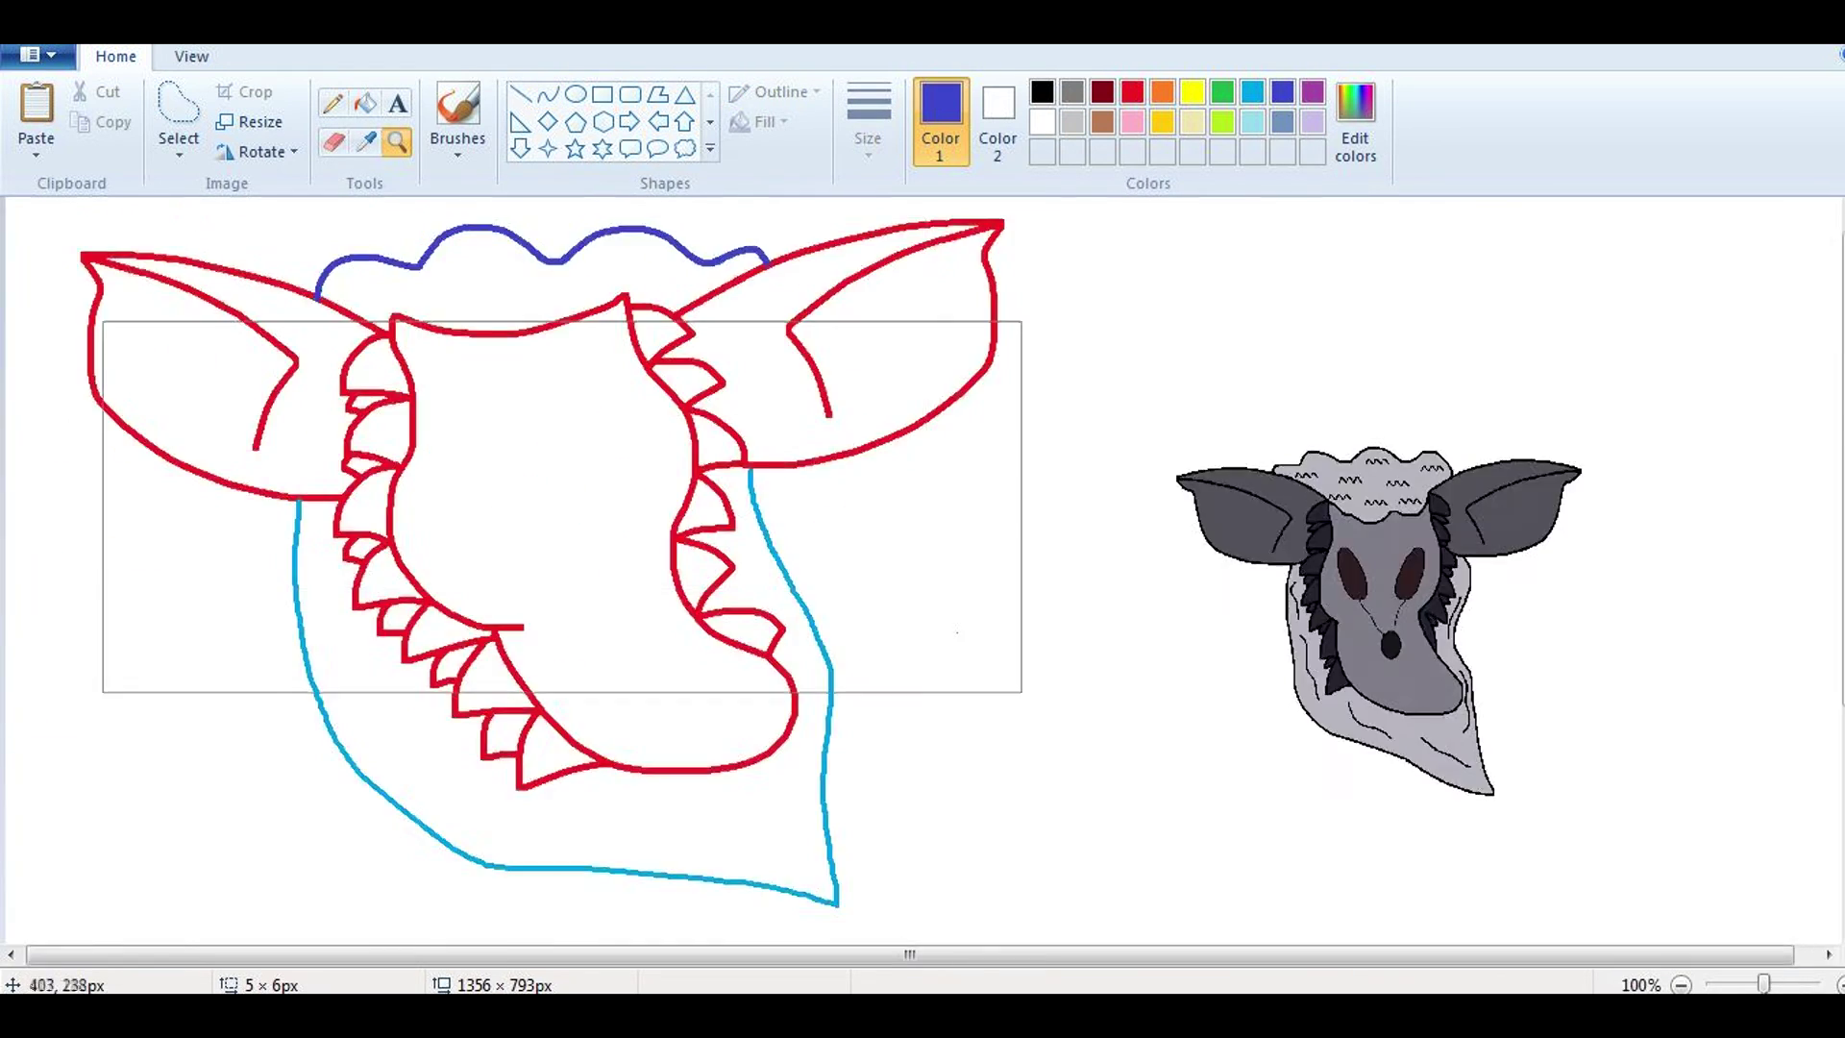
Step: Trace the upper left side of the neck outline with dark blue curves, starting at the left-hand ear
{"action": "scroll", "coordinate": [557, 384], "scroll_direction": "up", "scroll_amount": 3, "text": "ctrl"}
{"action": "left_click_drag", "start_coordinate": [555, 274], "coordinate": [550, 720]}
{"action": "left_click_drag", "start_coordinate": [543, 480], "coordinate": [533, 499]}
{"action": "scroll", "coordinate": [922, 567], "scroll_direction": "down", "scroll_amount": 2}
{"action": "left_click", "coordinate": [574, 93]}
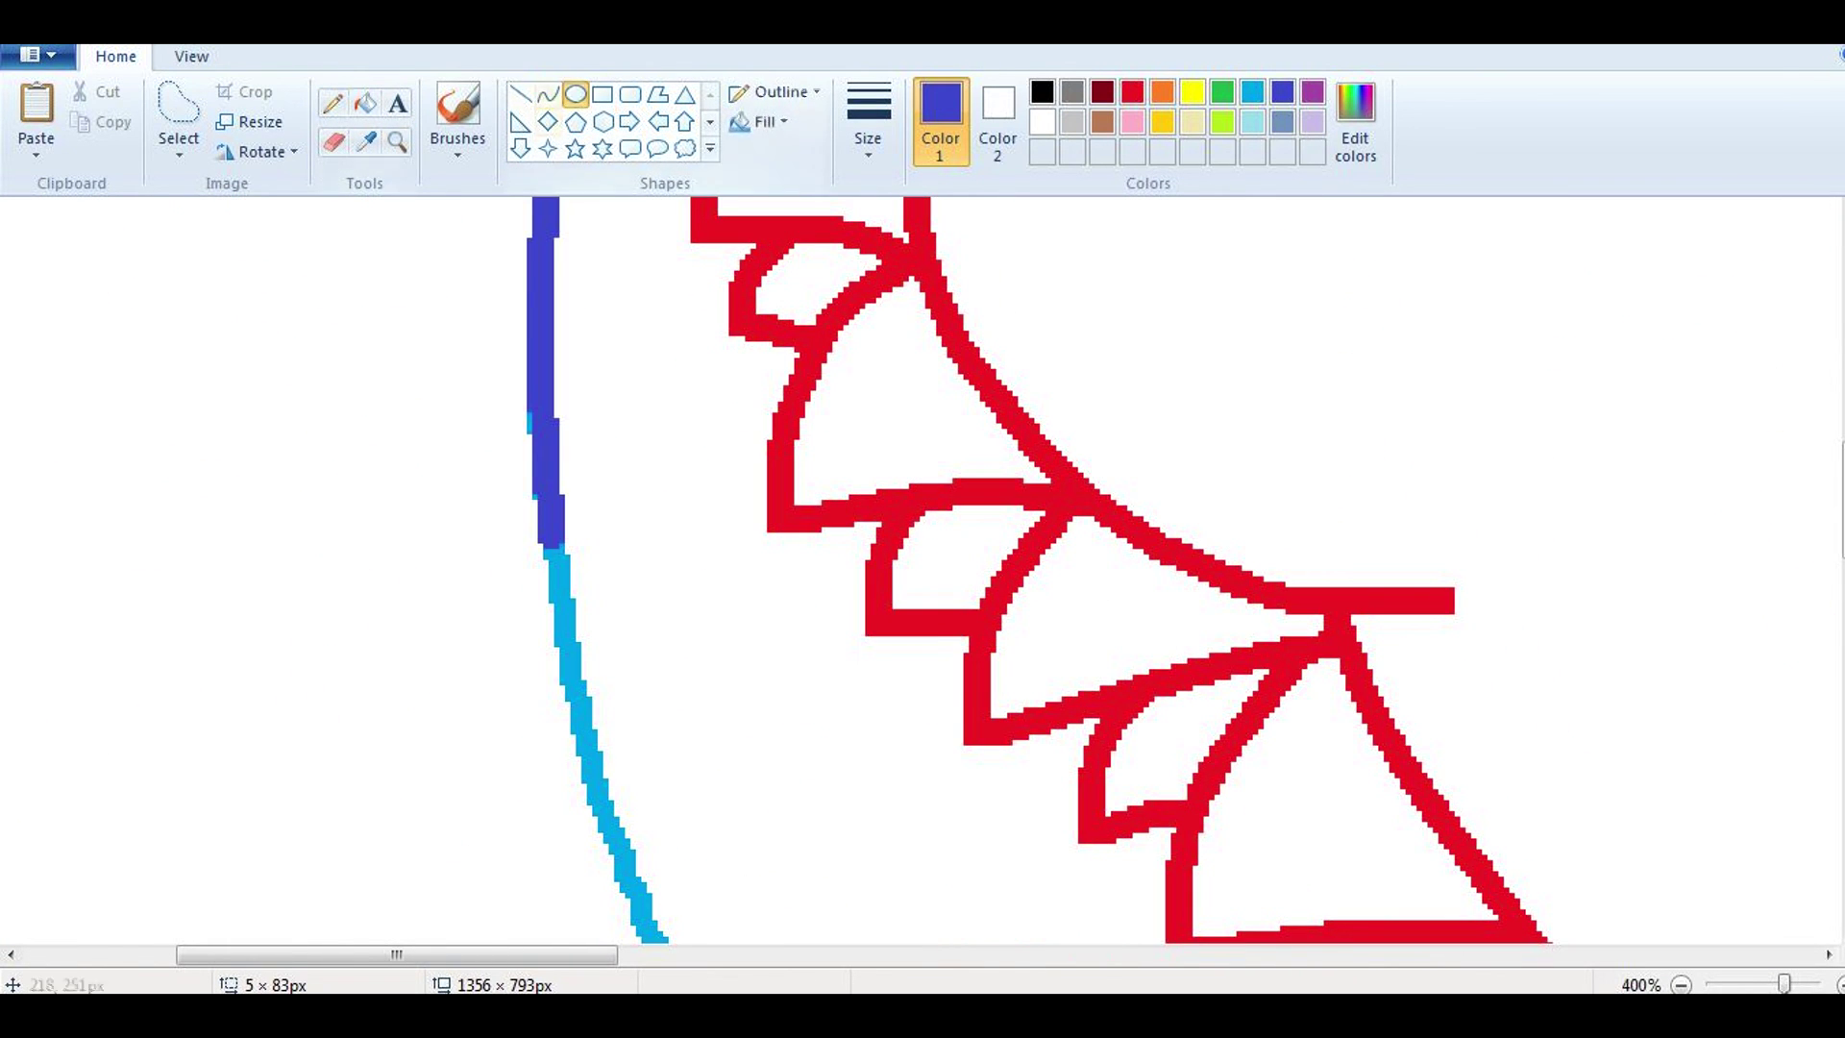
{"action": "scroll", "coordinate": [923, 567], "scroll_direction": "down", "scroll_amount": 2}
{"action": "left_click_drag", "start_coordinate": [557, 355], "coordinate": [706, 865]}
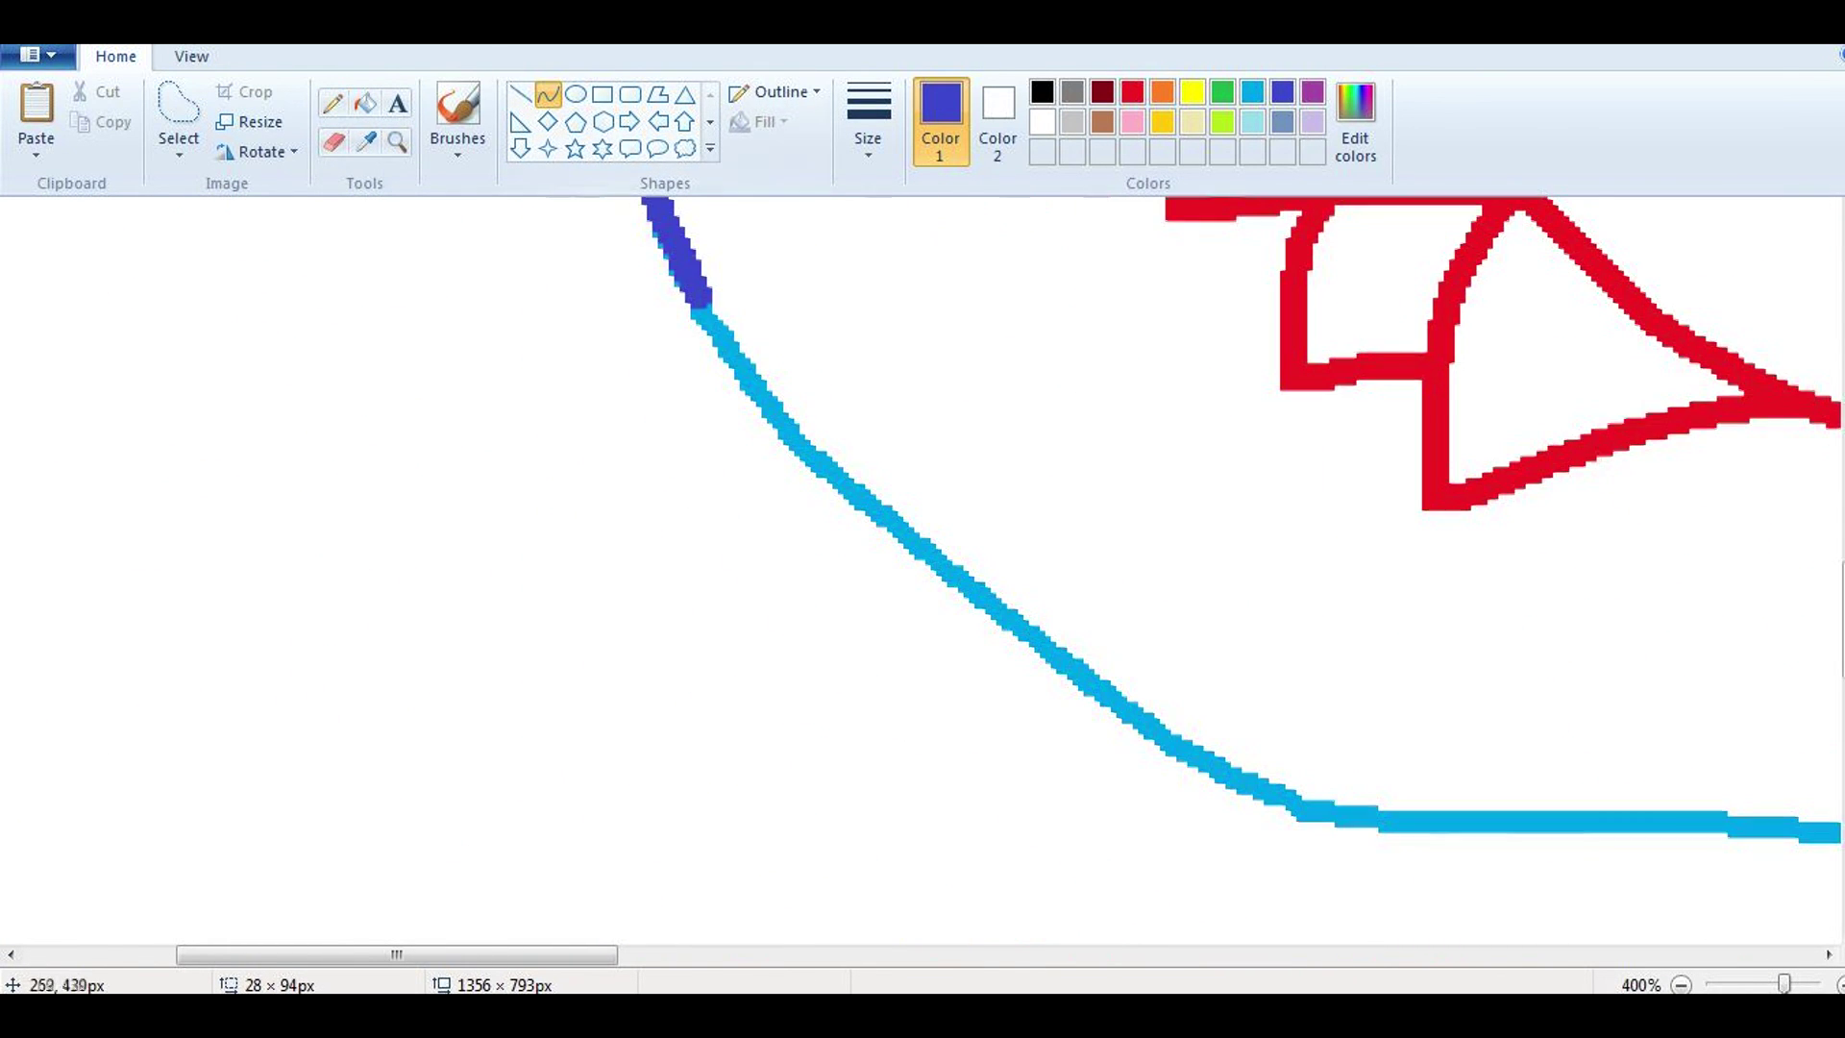
Step: Trace the lower-left diagonal and corner of the neck outline with dark blue curves
{"action": "mouse_move", "coordinate": [711, 307]}
{"action": "left_mouse_down"}
{"action": "mouse_move", "coordinate": [1033, 600]}
{"action": "mouse_move", "coordinate": [663, 542]}
{"action": "left_mouse_up"}
{"action": "scroll", "coordinate": [865, 672], "scroll_direction": "right", "scroll_amount": 4}
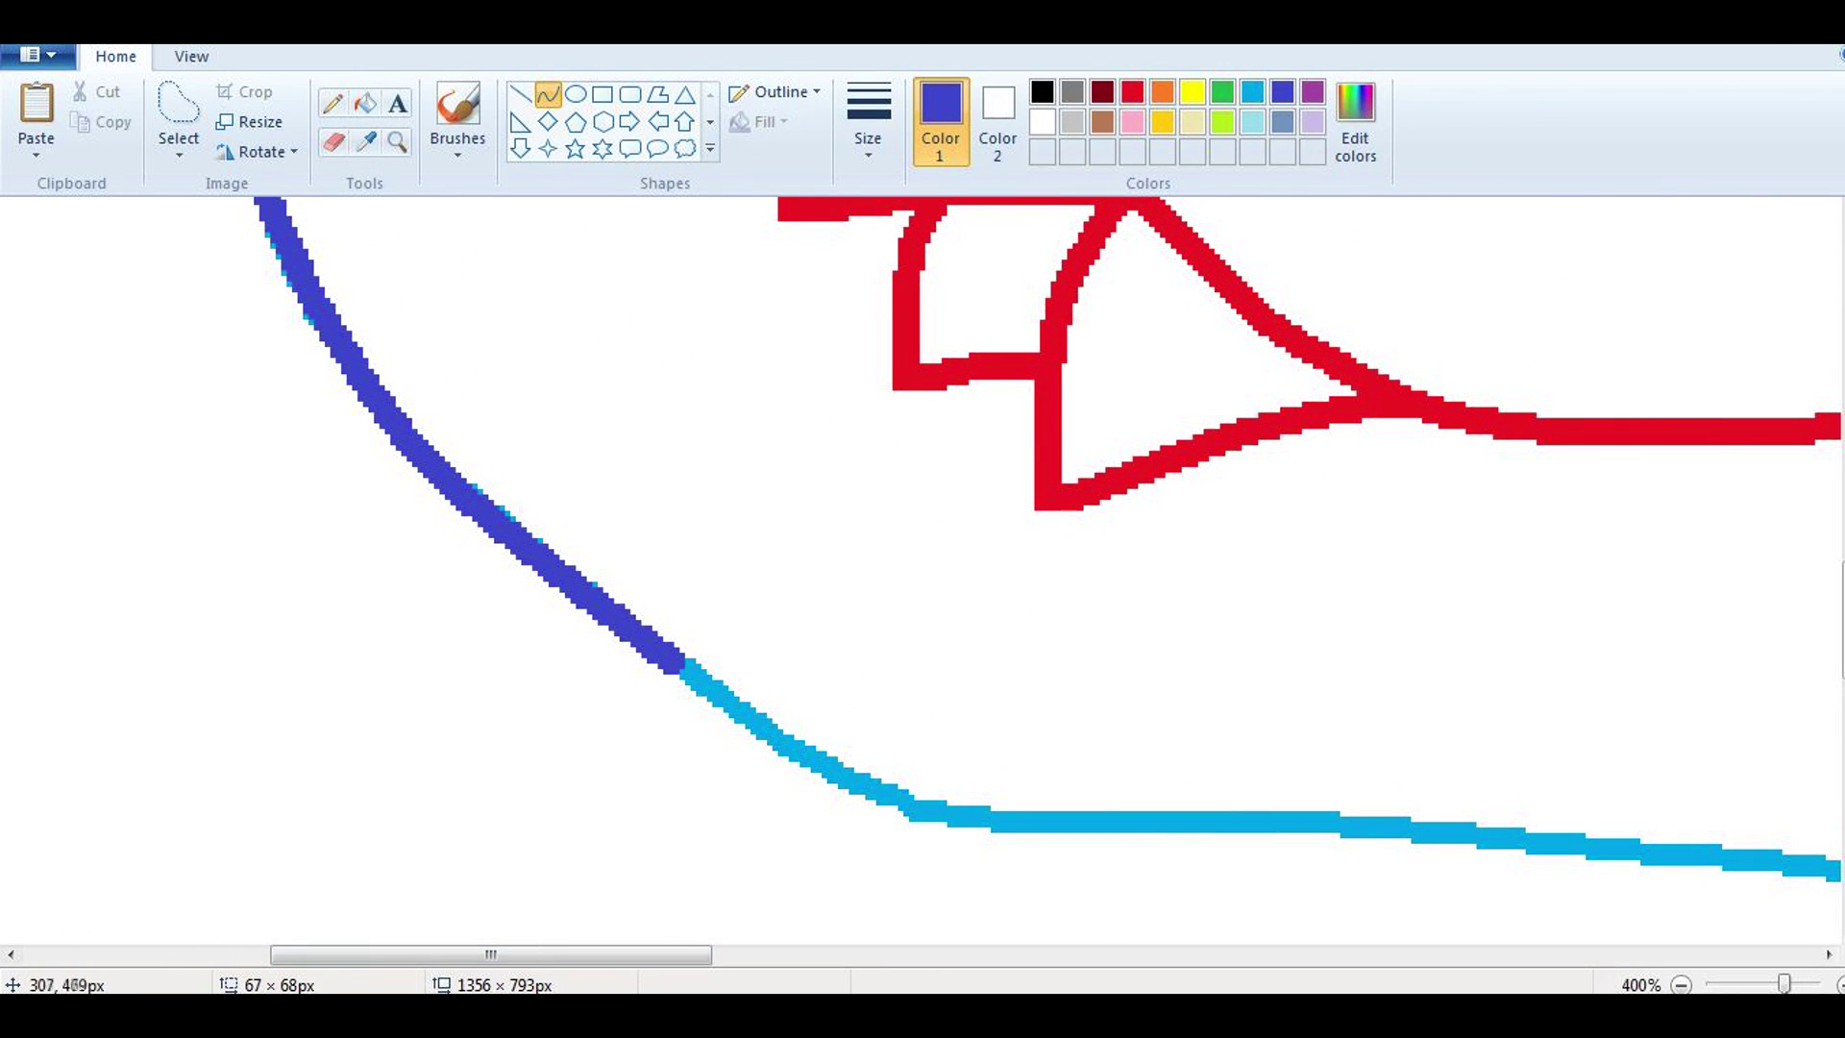
{"action": "left_click_drag", "start_coordinate": [675, 661], "coordinate": [864, 783]}
{"action": "scroll", "coordinate": [922, 567], "scroll_direction": "down", "scroll_amount": 2}
{"action": "scroll", "coordinate": [922, 567], "scroll_direction": "right", "scroll_amount": 5}
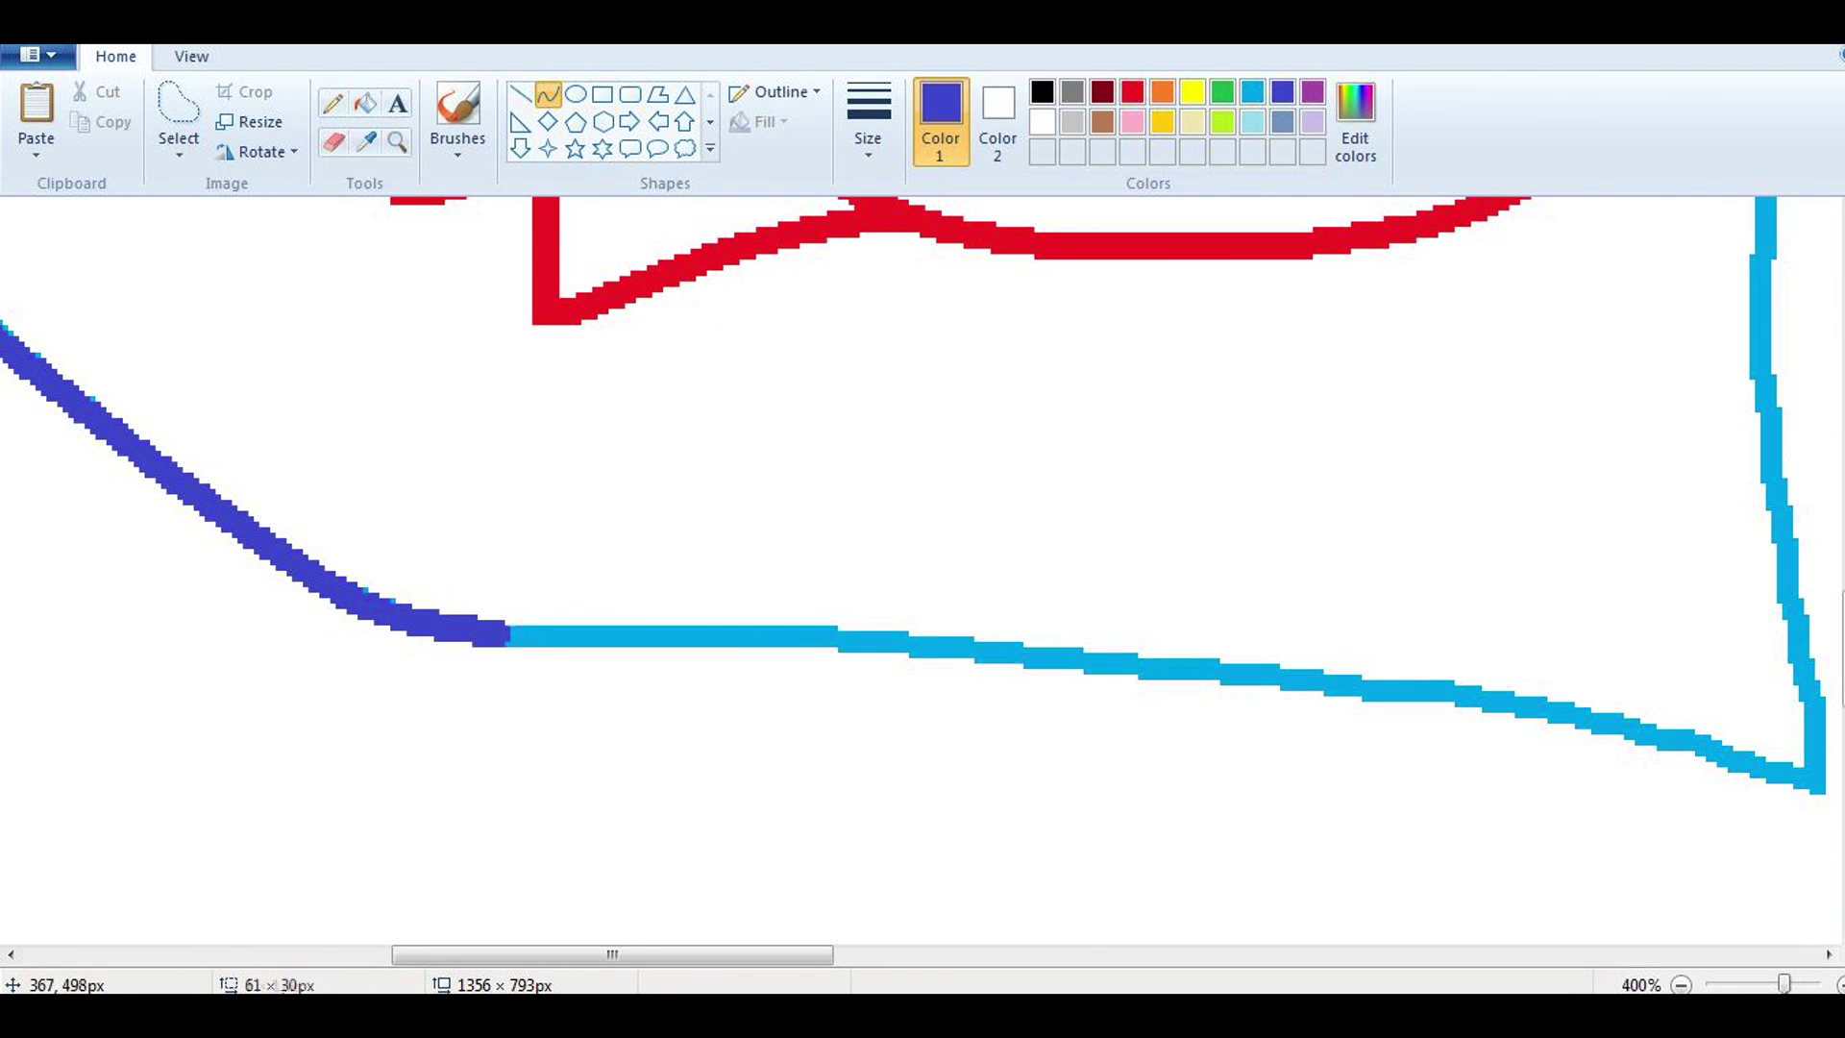
Step: Trace the neck's bottom edge to its pointed corner and the lowest stretch of its right side in dark blue
{"action": "left_click_drag", "start_coordinate": [504, 634], "coordinate": [1461, 701]}
{"action": "left_click_drag", "start_coordinate": [961, 673], "coordinate": [960, 653]}
{"action": "left_click_drag", "start_coordinate": [612, 954], "coordinate": [725, 954]}
{"action": "mouse_move", "coordinate": [990, 706]}
{"action": "left_mouse_down"}
{"action": "mouse_move", "coordinate": [1226, 734]}
{"action": "mouse_move", "coordinate": [1353, 783]}
{"action": "mouse_move", "coordinate": [1299, 252]}
{"action": "left_mouse_up"}
{"action": "left_click", "coordinate": [332, 103]}
{"action": "left_click", "coordinate": [548, 93]}
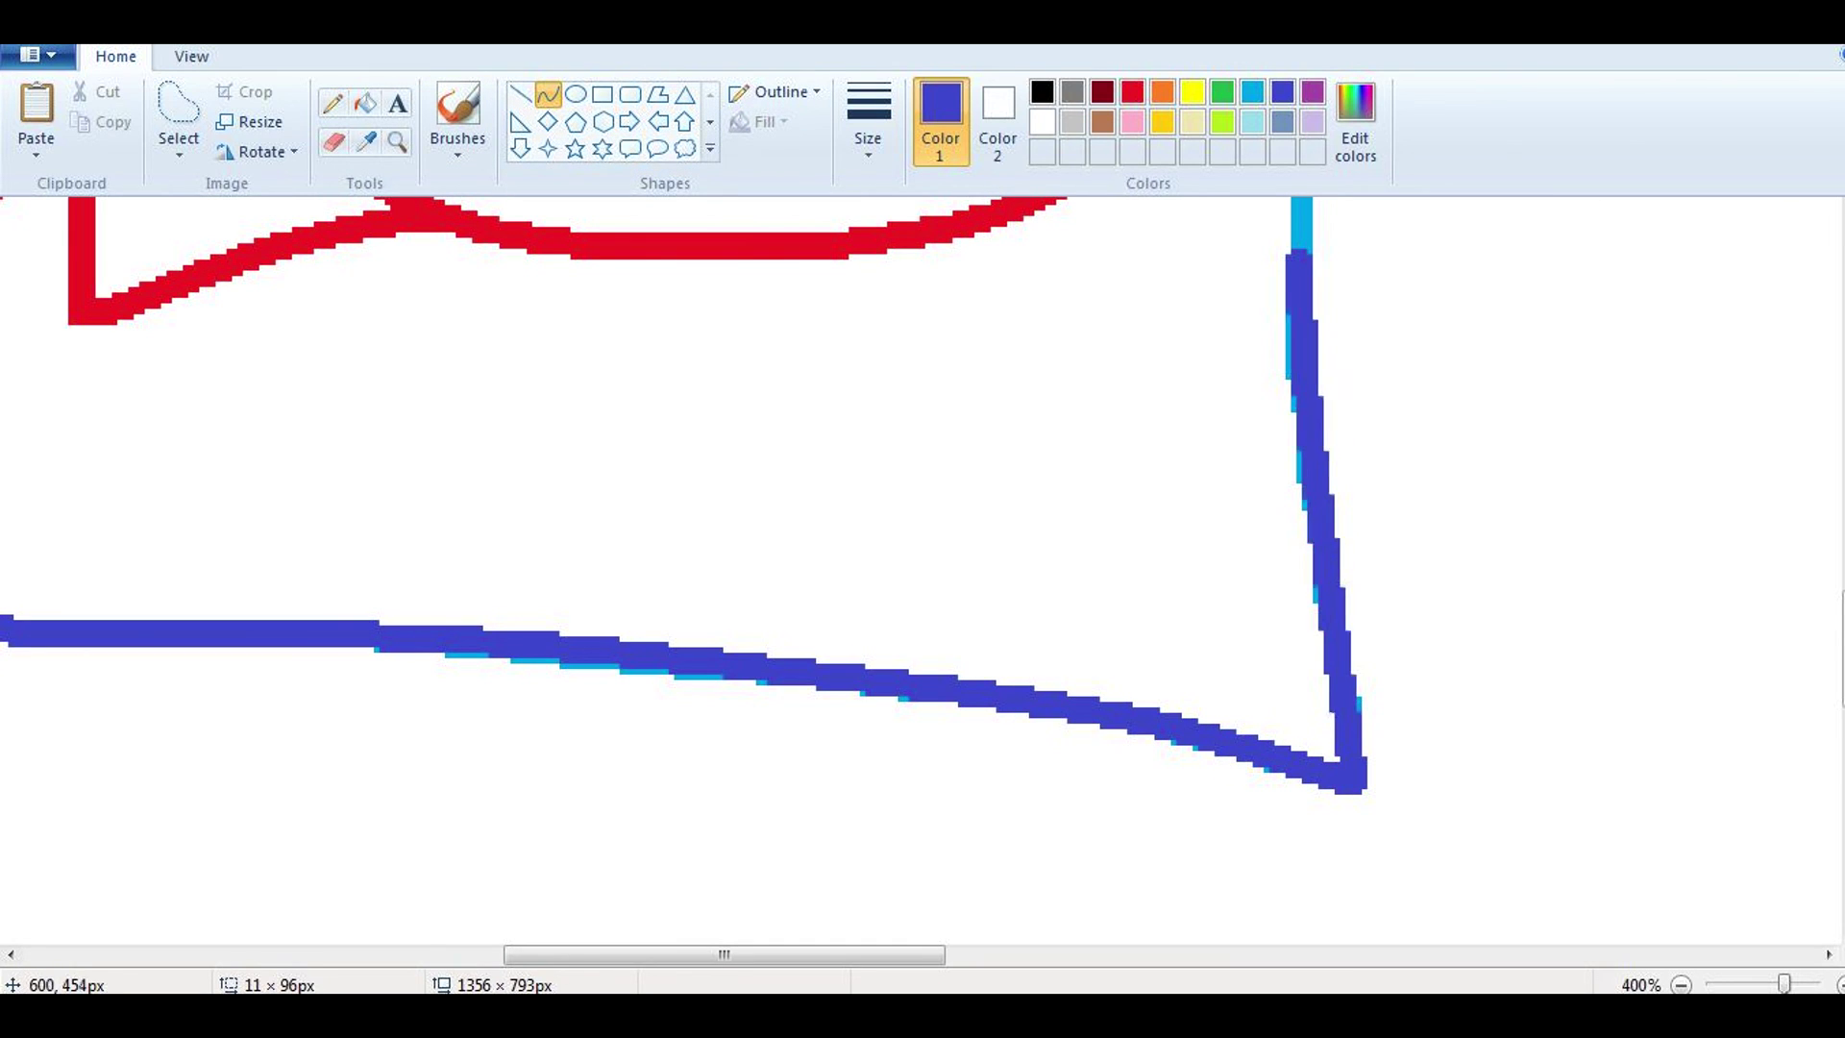
Step: Trace the rest of the neck's right side with dark blue curves up to the right-hand ear
{"action": "scroll", "coordinate": [1299, 252], "scroll_direction": "up", "scroll_amount": 4}
{"action": "left_click_drag", "start_coordinate": [1321, 625], "coordinate": [1326, 231]}
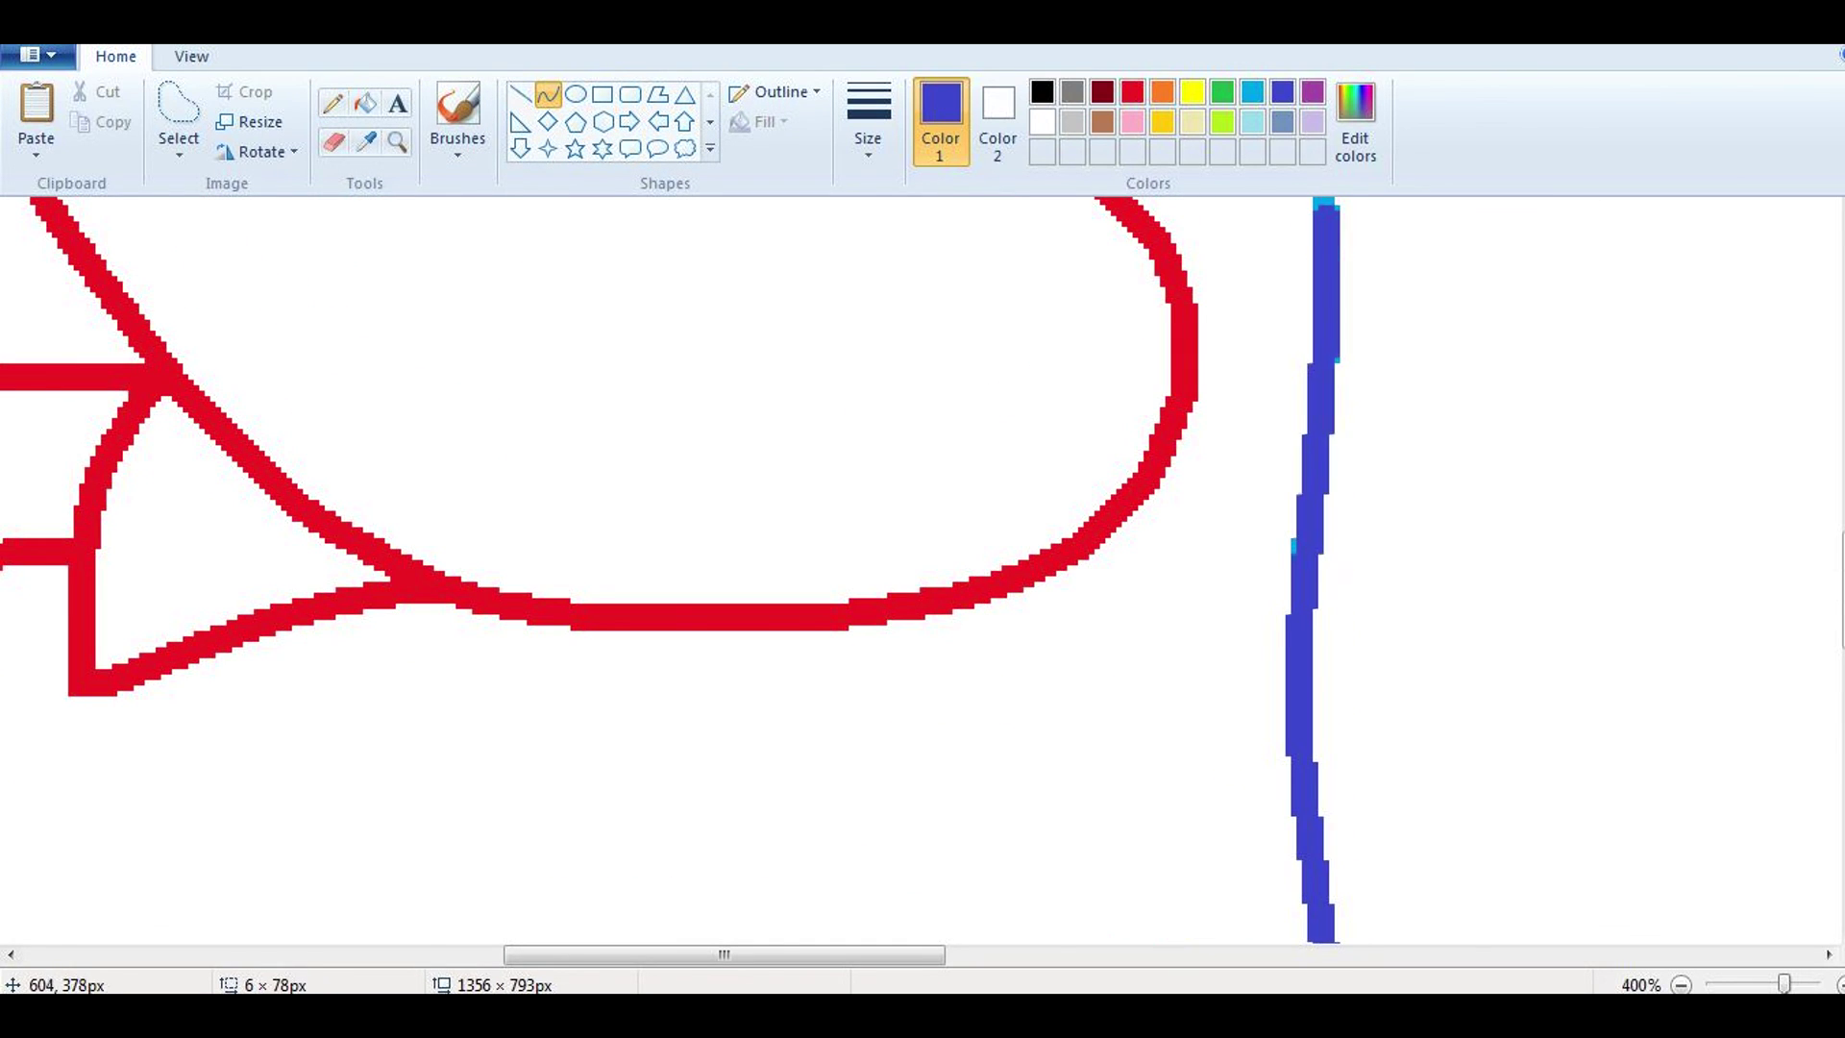
{"action": "scroll", "coordinate": [1326, 230], "scroll_direction": "up", "scroll_amount": 6}
{"action": "mouse_move", "coordinate": [1325, 759]}
{"action": "left_mouse_down"}
{"action": "mouse_move", "coordinate": [1223, 494]}
{"action": "mouse_move", "coordinate": [1152, 408]}
{"action": "left_mouse_up"}
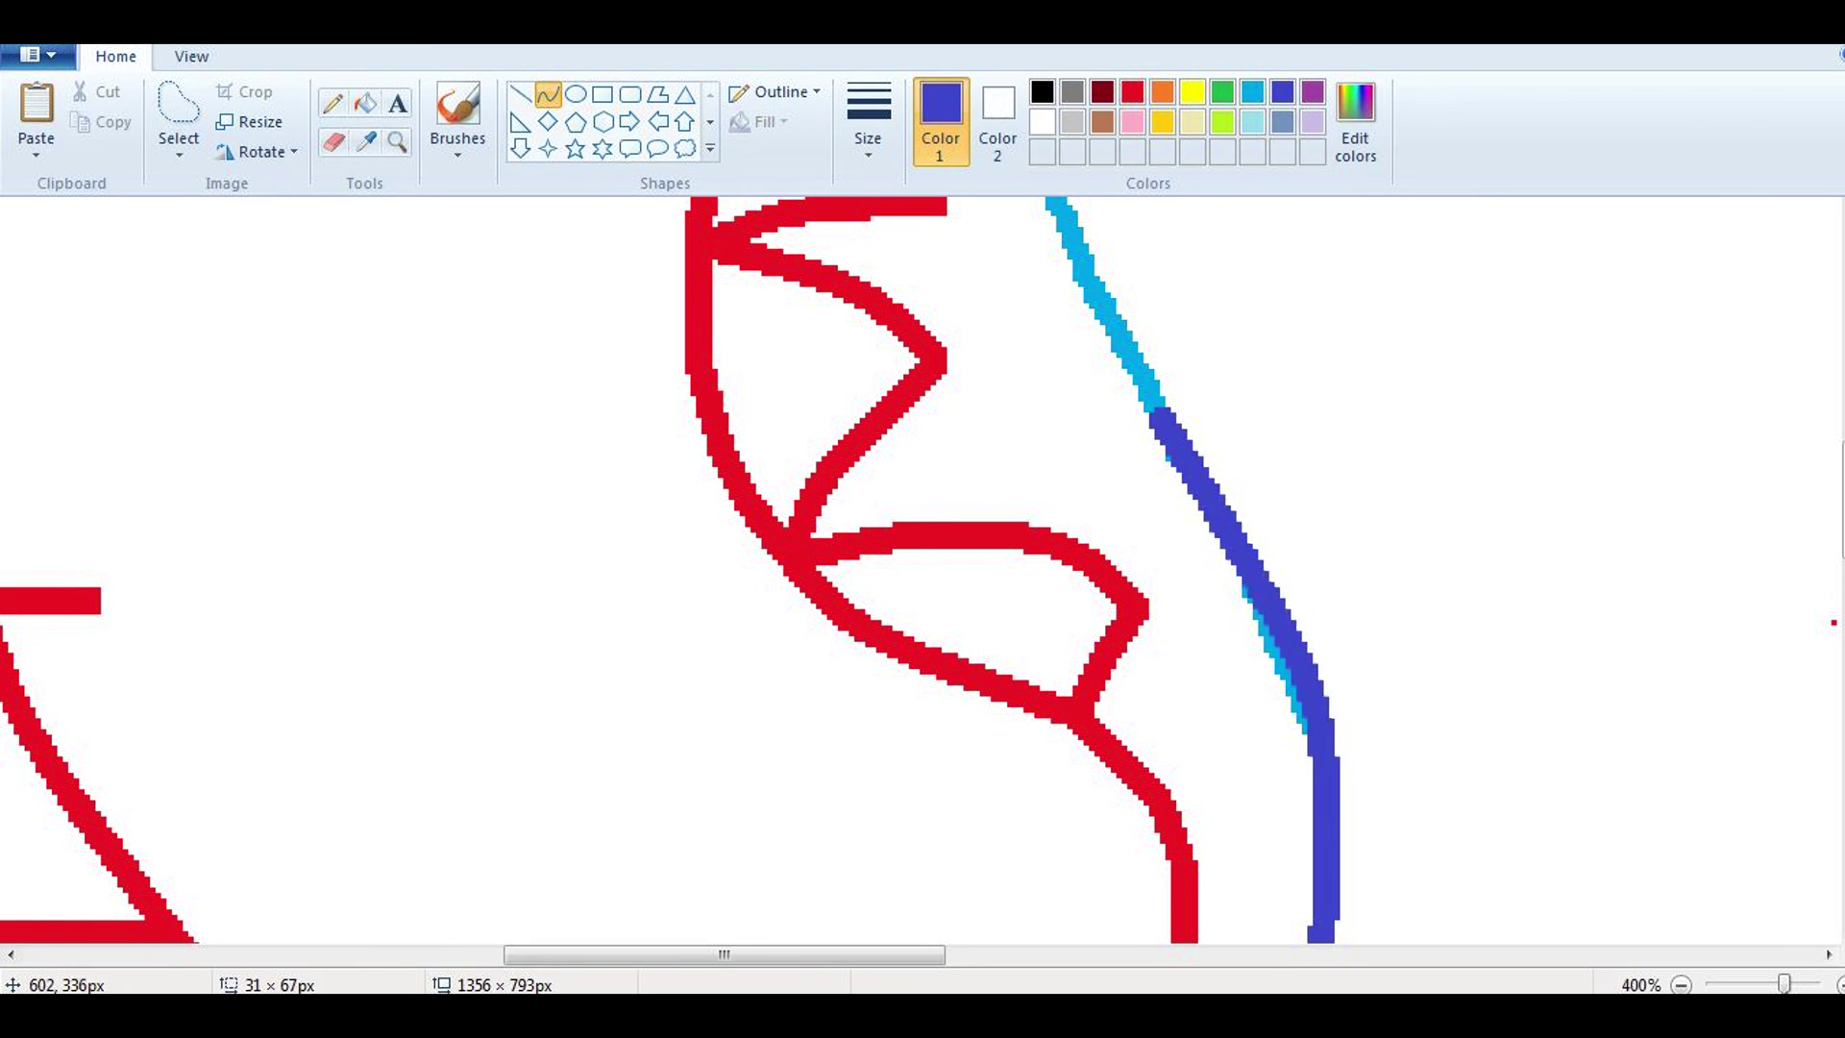
{"action": "scroll", "coordinate": [1152, 409], "scroll_direction": "up", "scroll_amount": 2}
{"action": "left_click", "coordinate": [332, 102]}
{"action": "left_click", "coordinate": [548, 93]}
{"action": "scroll", "coordinate": [1153, 577], "scroll_direction": "up", "scroll_amount": 2}
{"action": "left_click_drag", "start_coordinate": [1165, 788], "coordinate": [1002, 332]}
{"action": "left_click_drag", "start_coordinate": [1085, 577], "coordinate": [949, 417]}
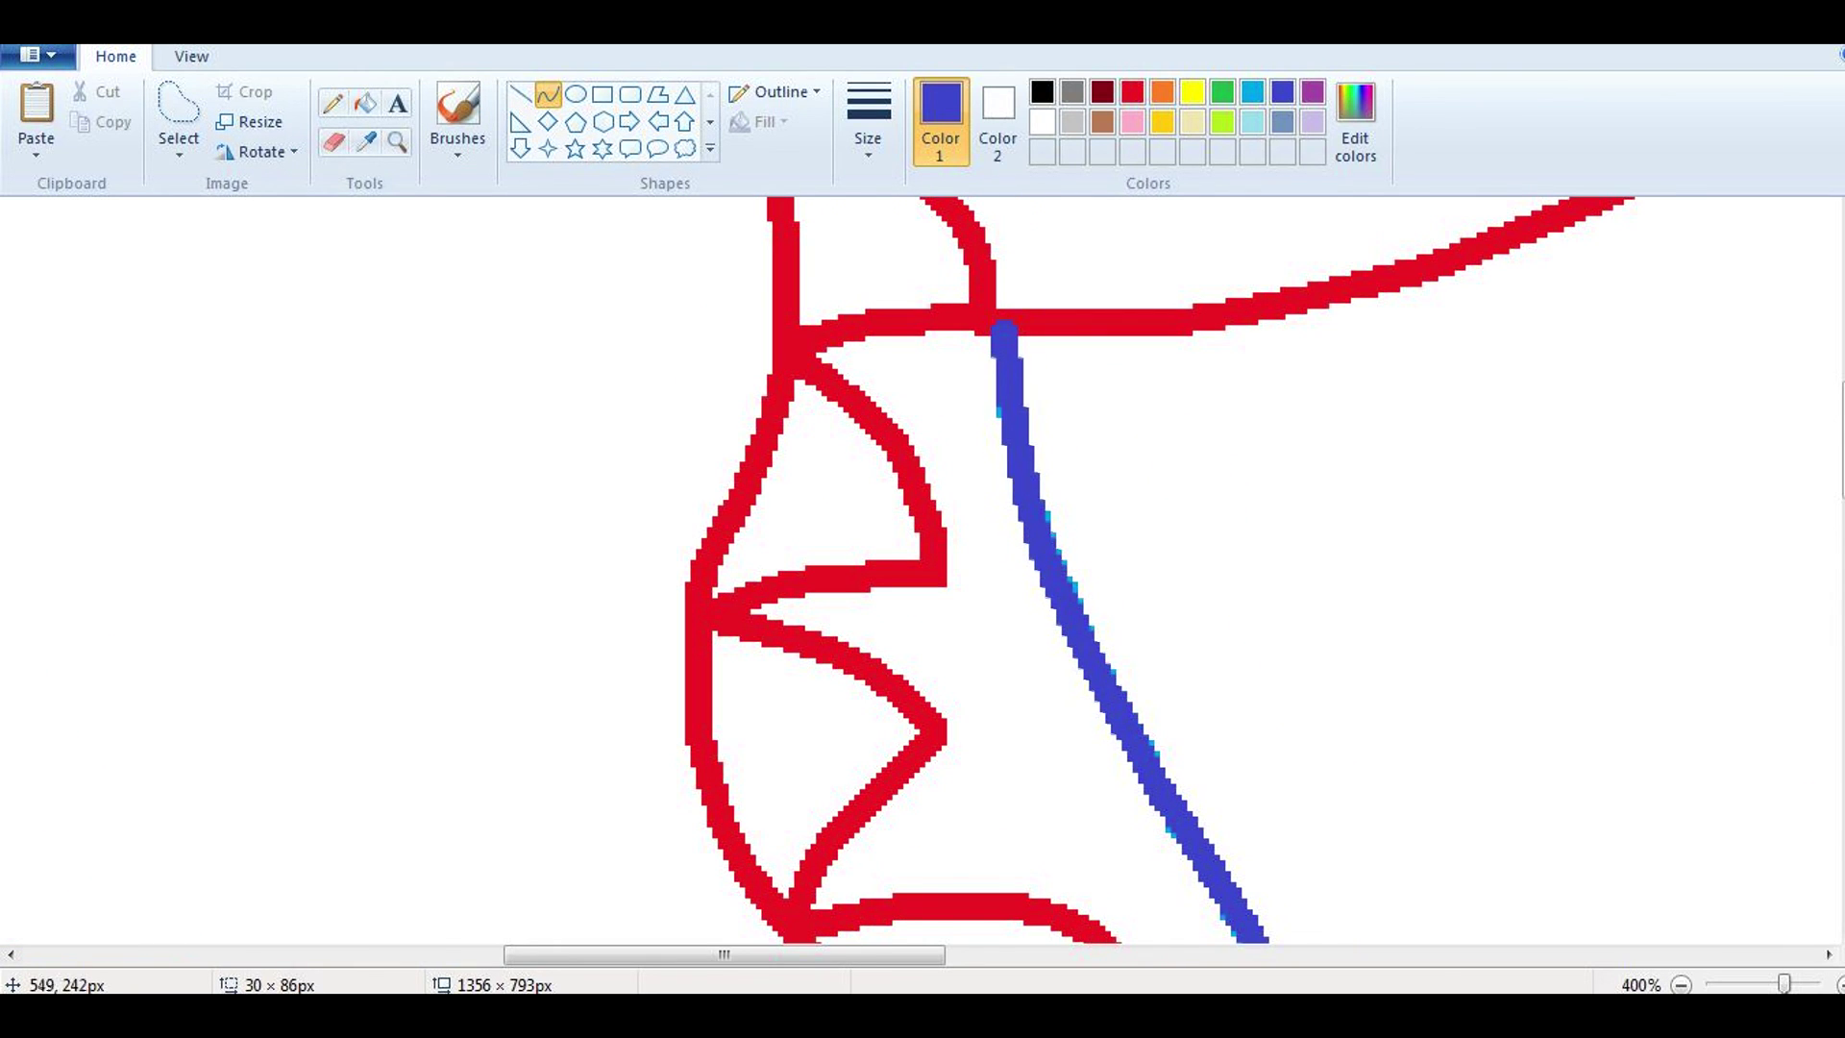
Step: Test-fill the wool and neck areas with light blue to check for outline gaps, undoing each fill
{"action": "left_click", "coordinate": [396, 142]}
{"action": "right_click", "coordinate": [621, 543]}
{"action": "left_click", "coordinate": [1251, 91]}
{"action": "left_click", "coordinate": [365, 103]}
{"action": "left_click", "coordinate": [538, 255]}
{"action": "key", "text": "ctrl+z"}
{"action": "left_click", "coordinate": [336, 624]}
{"action": "key", "text": "ctrl+z"}
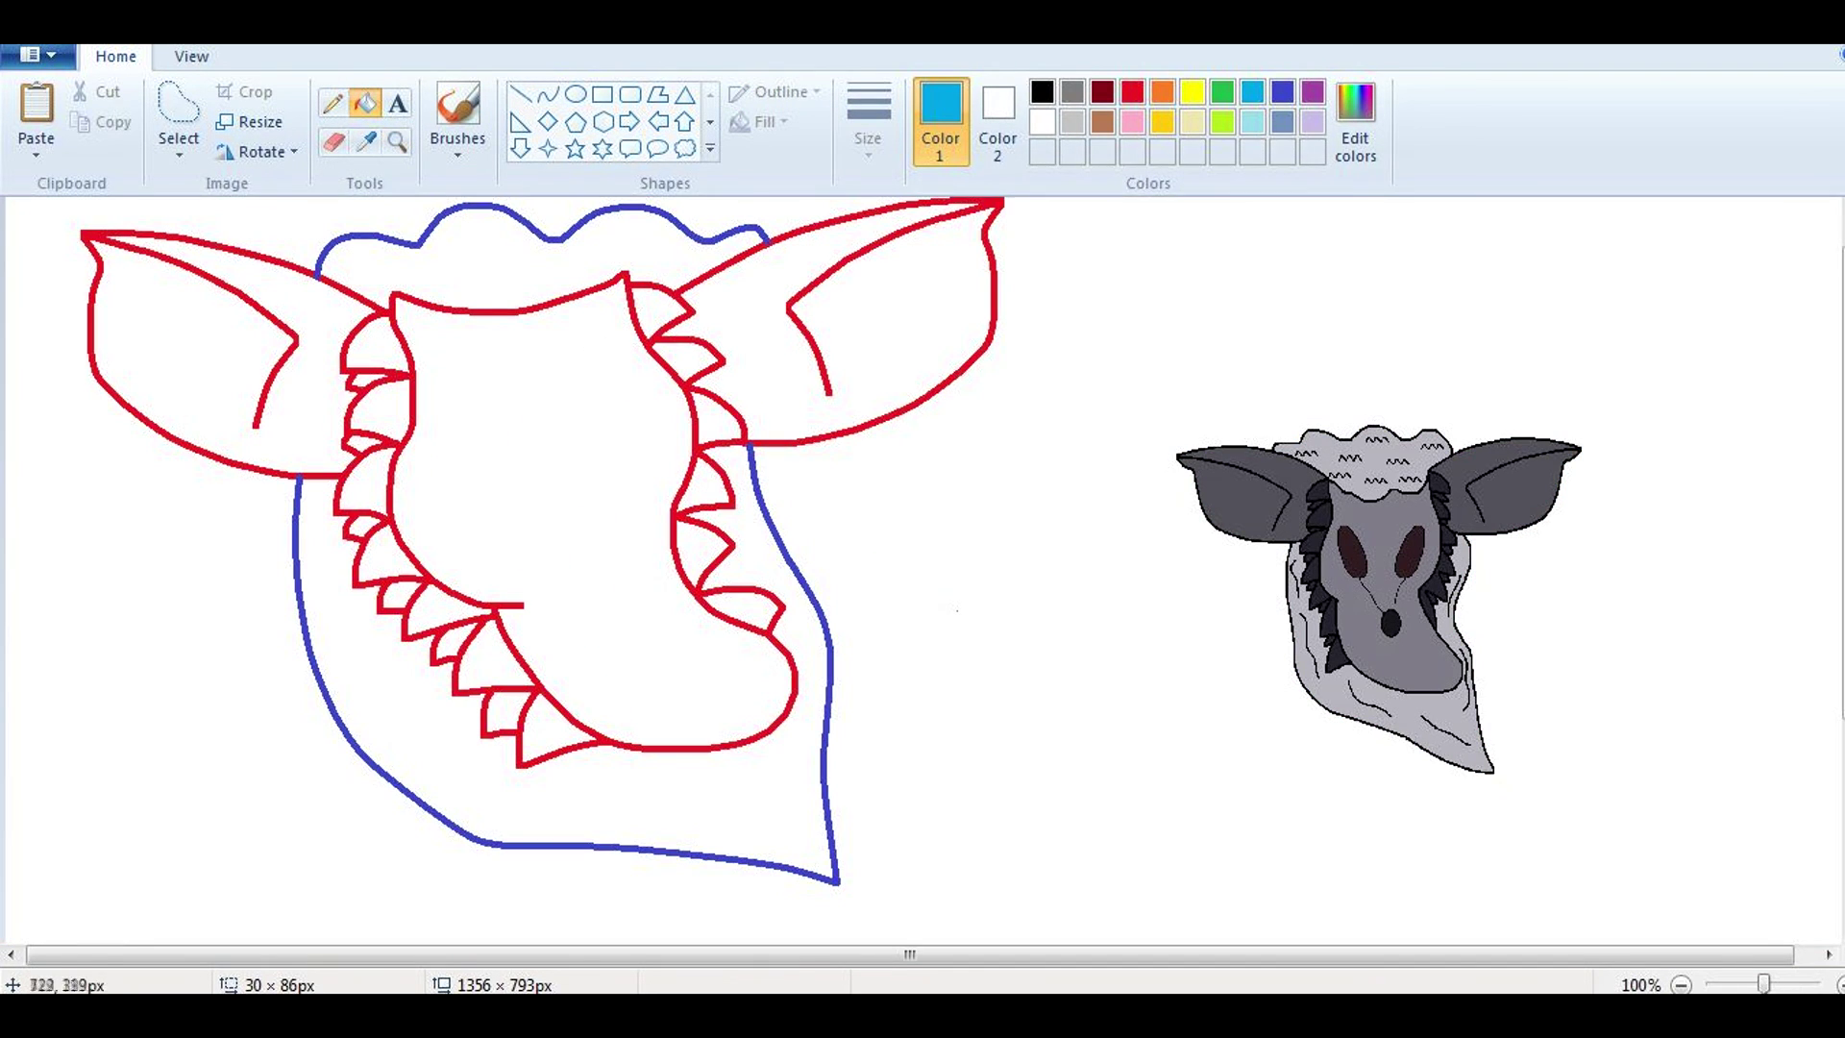
Step: Recolour the dark blue wool and neck outlines red and touch up the wool outline's joins with a white pencil
{"action": "left_click", "coordinate": [1132, 91]}
{"action": "left_click", "coordinate": [397, 142]}
{"action": "left_click", "coordinate": [500, 279]}
{"action": "left_click", "coordinate": [333, 103]}
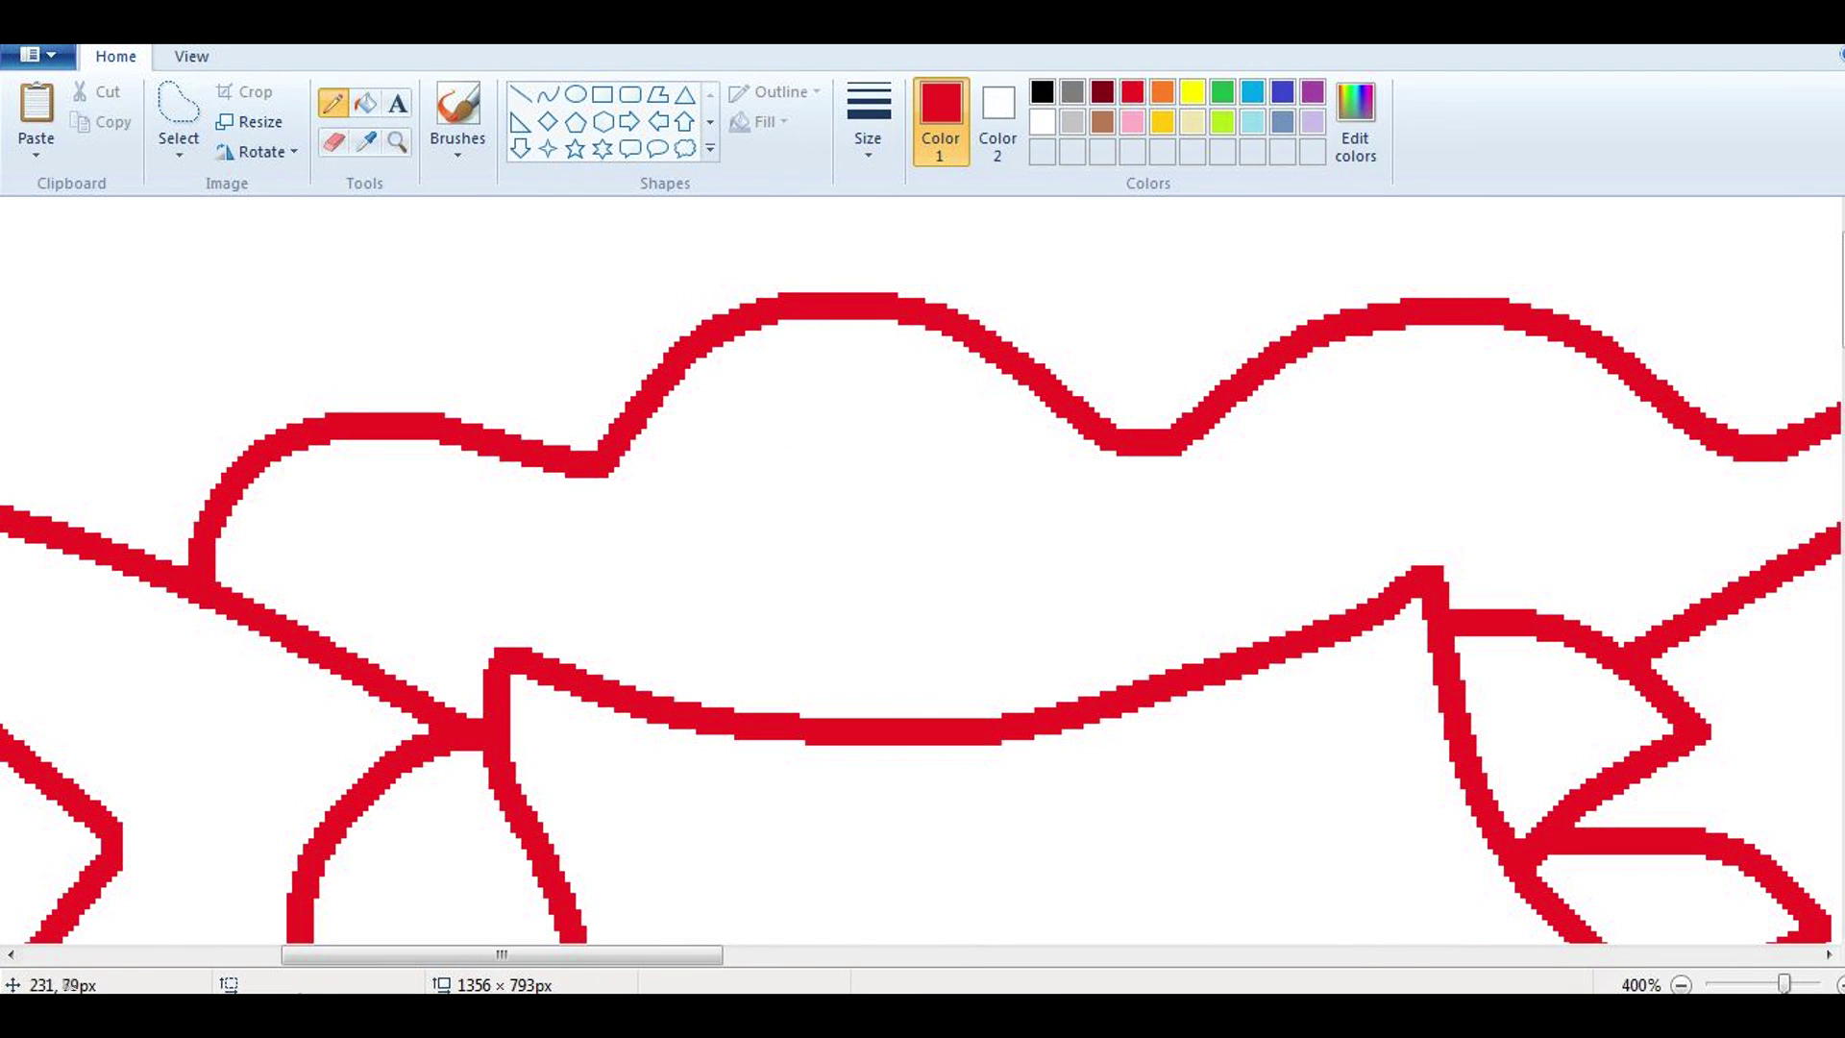
{"action": "left_click", "coordinate": [1042, 121]}
{"action": "left_click", "coordinate": [1132, 92]}
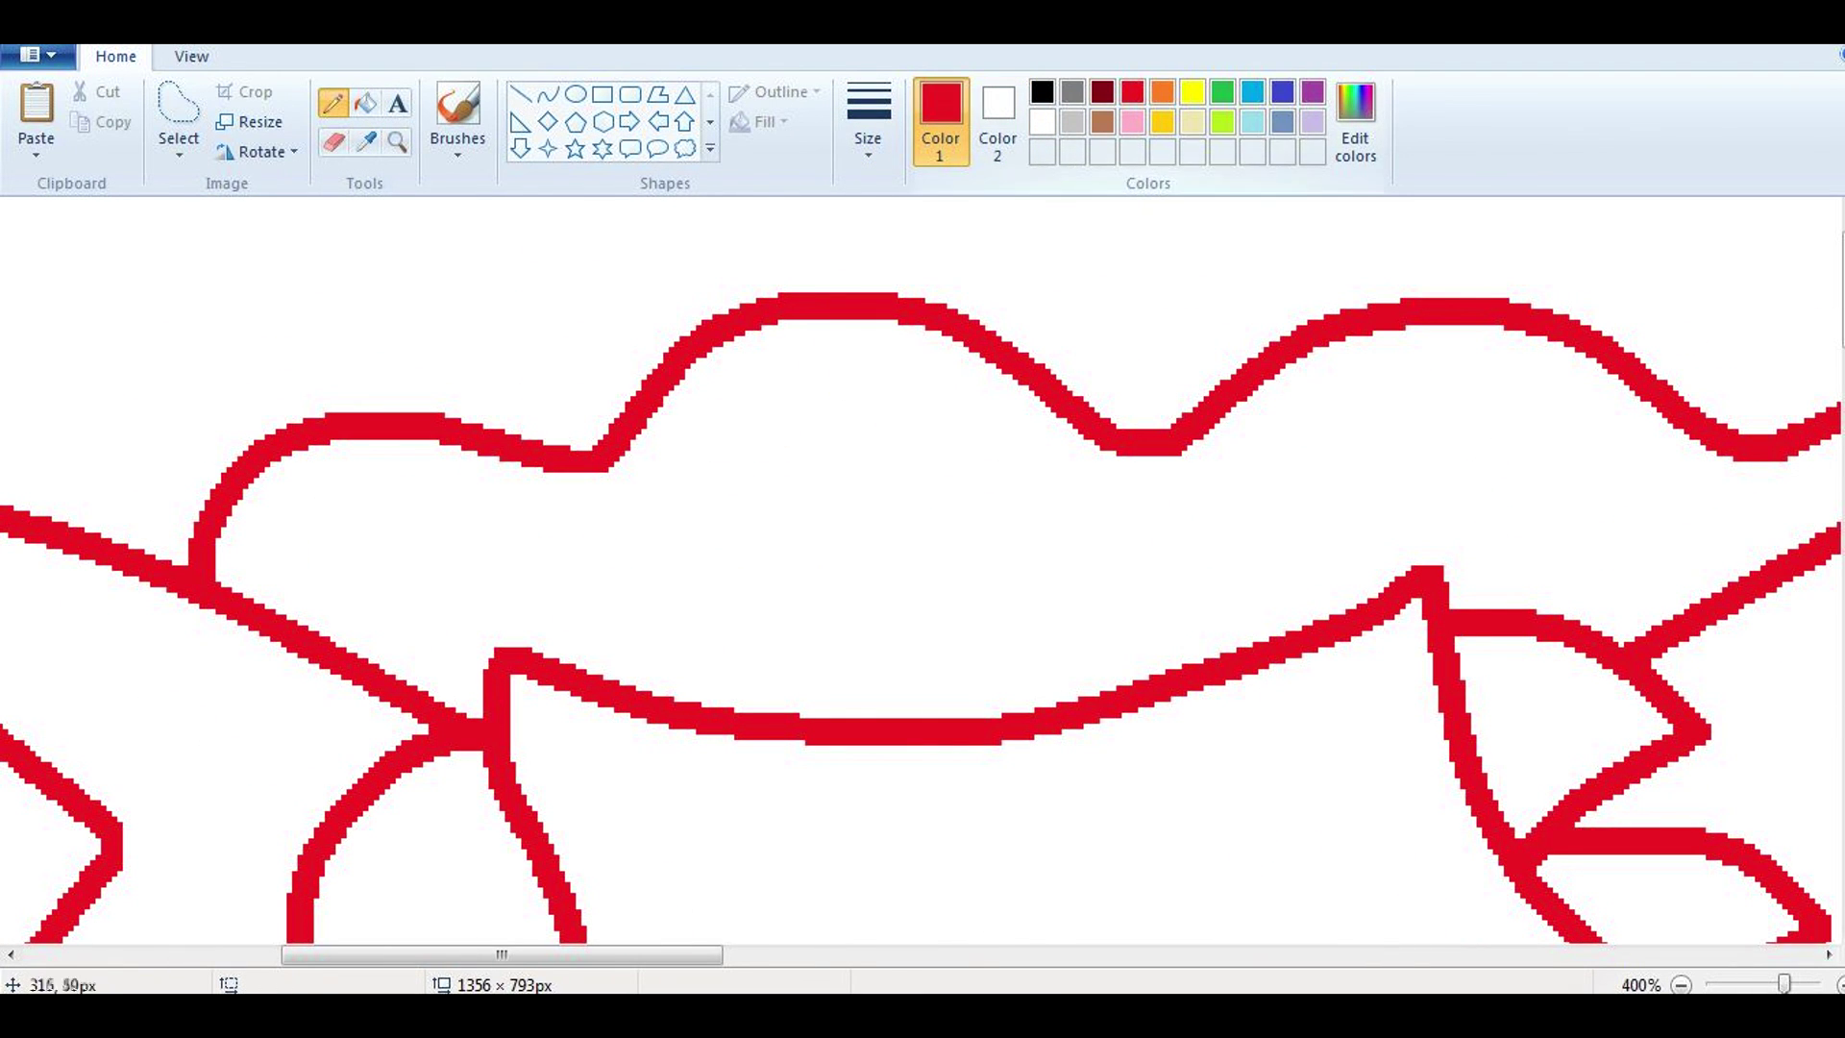
{"action": "left_click", "coordinate": [1041, 121]}
{"action": "scroll", "coordinate": [923, 615], "scroll_direction": "right", "scroll_amount": 3}
{"action": "scroll", "coordinate": [922, 576], "scroll_direction": "right", "scroll_amount": 3}
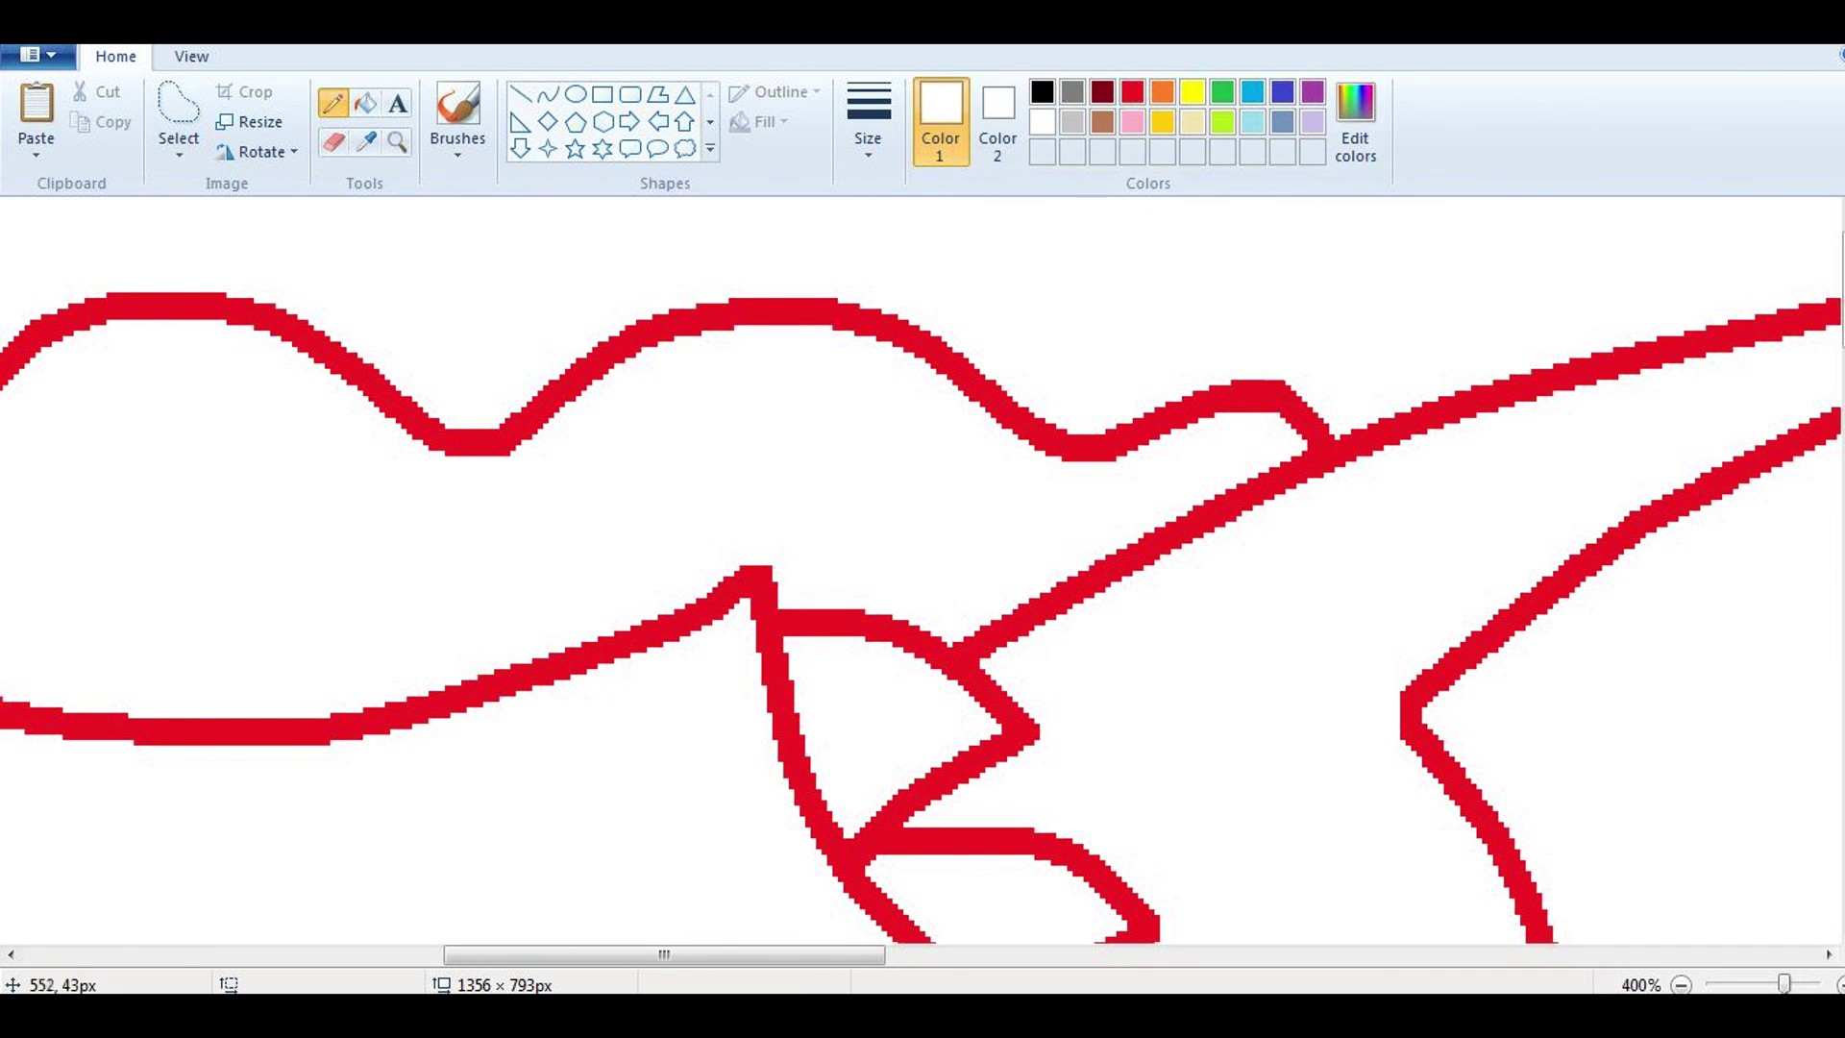
Step: Go along the neck outline and tidy its rough line edges with small pencil corrections
{"action": "scroll", "coordinate": [922, 577], "scroll_direction": "down", "scroll_amount": 5}
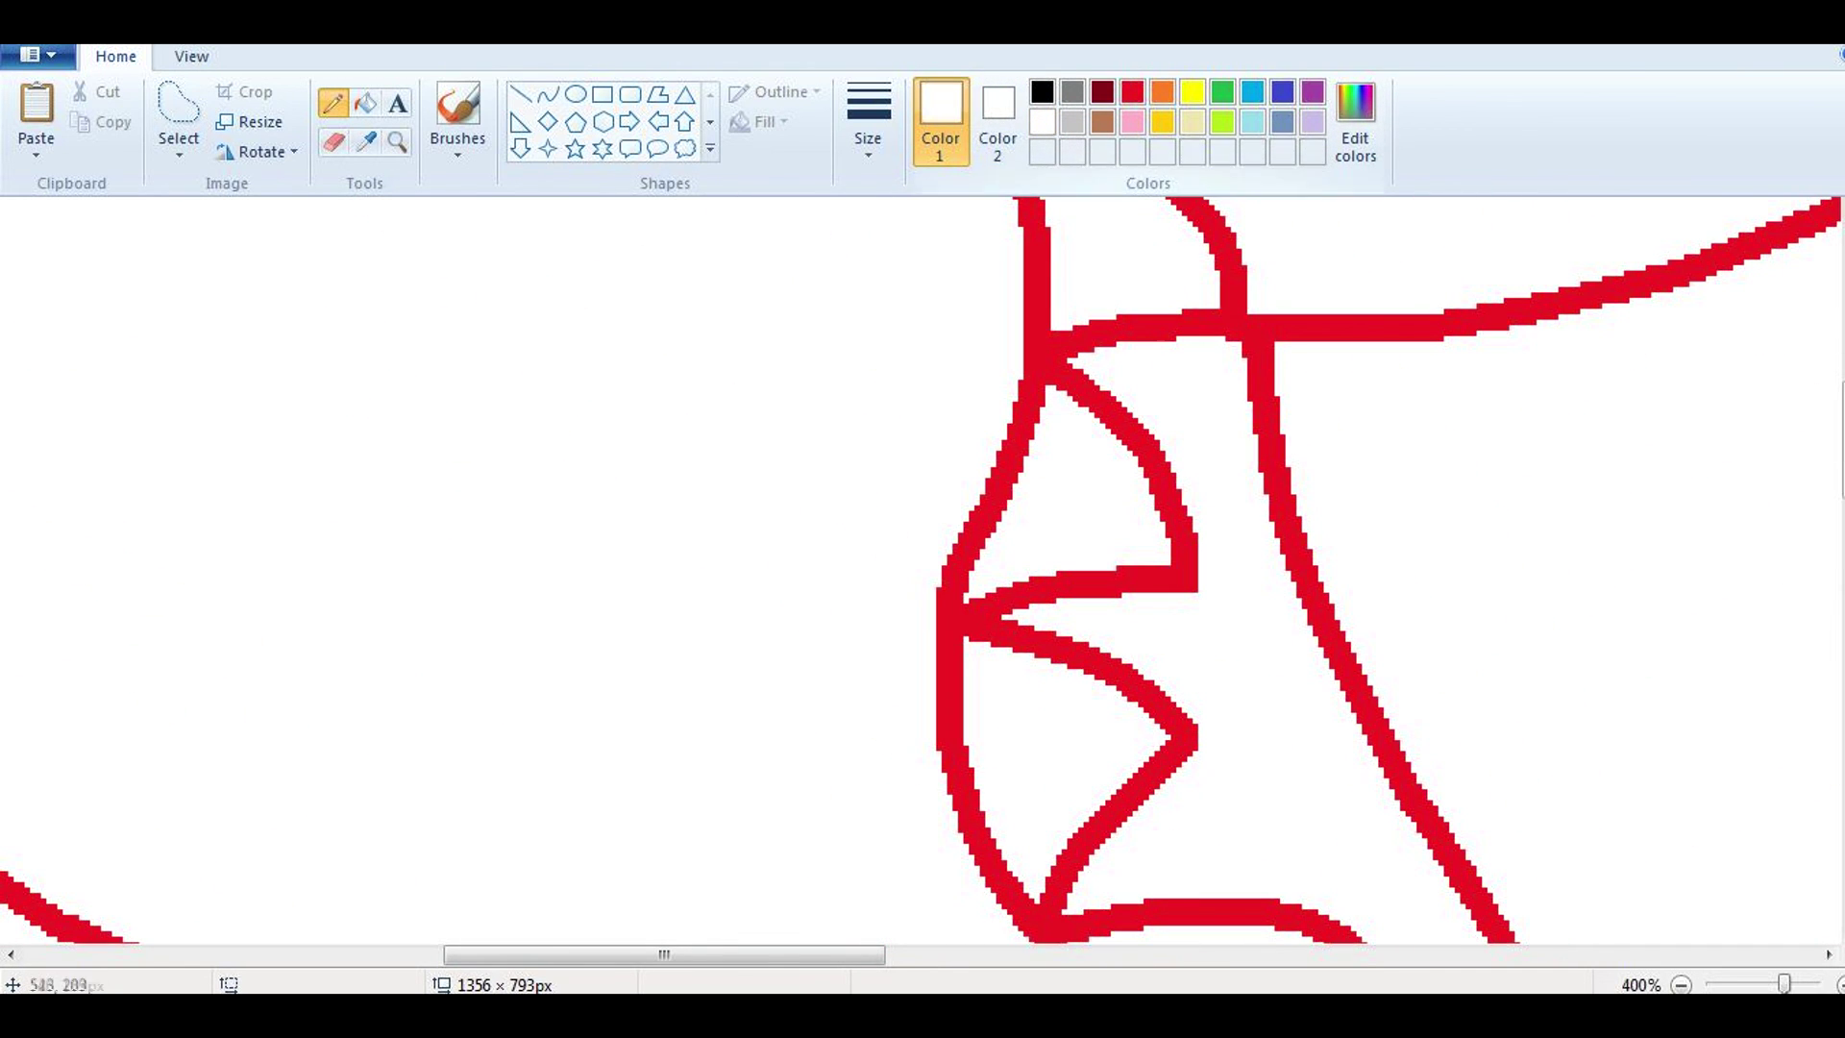
{"action": "scroll", "coordinate": [922, 576], "scroll_direction": "down", "scroll_amount": 5}
{"action": "left_click", "coordinate": [332, 142]}
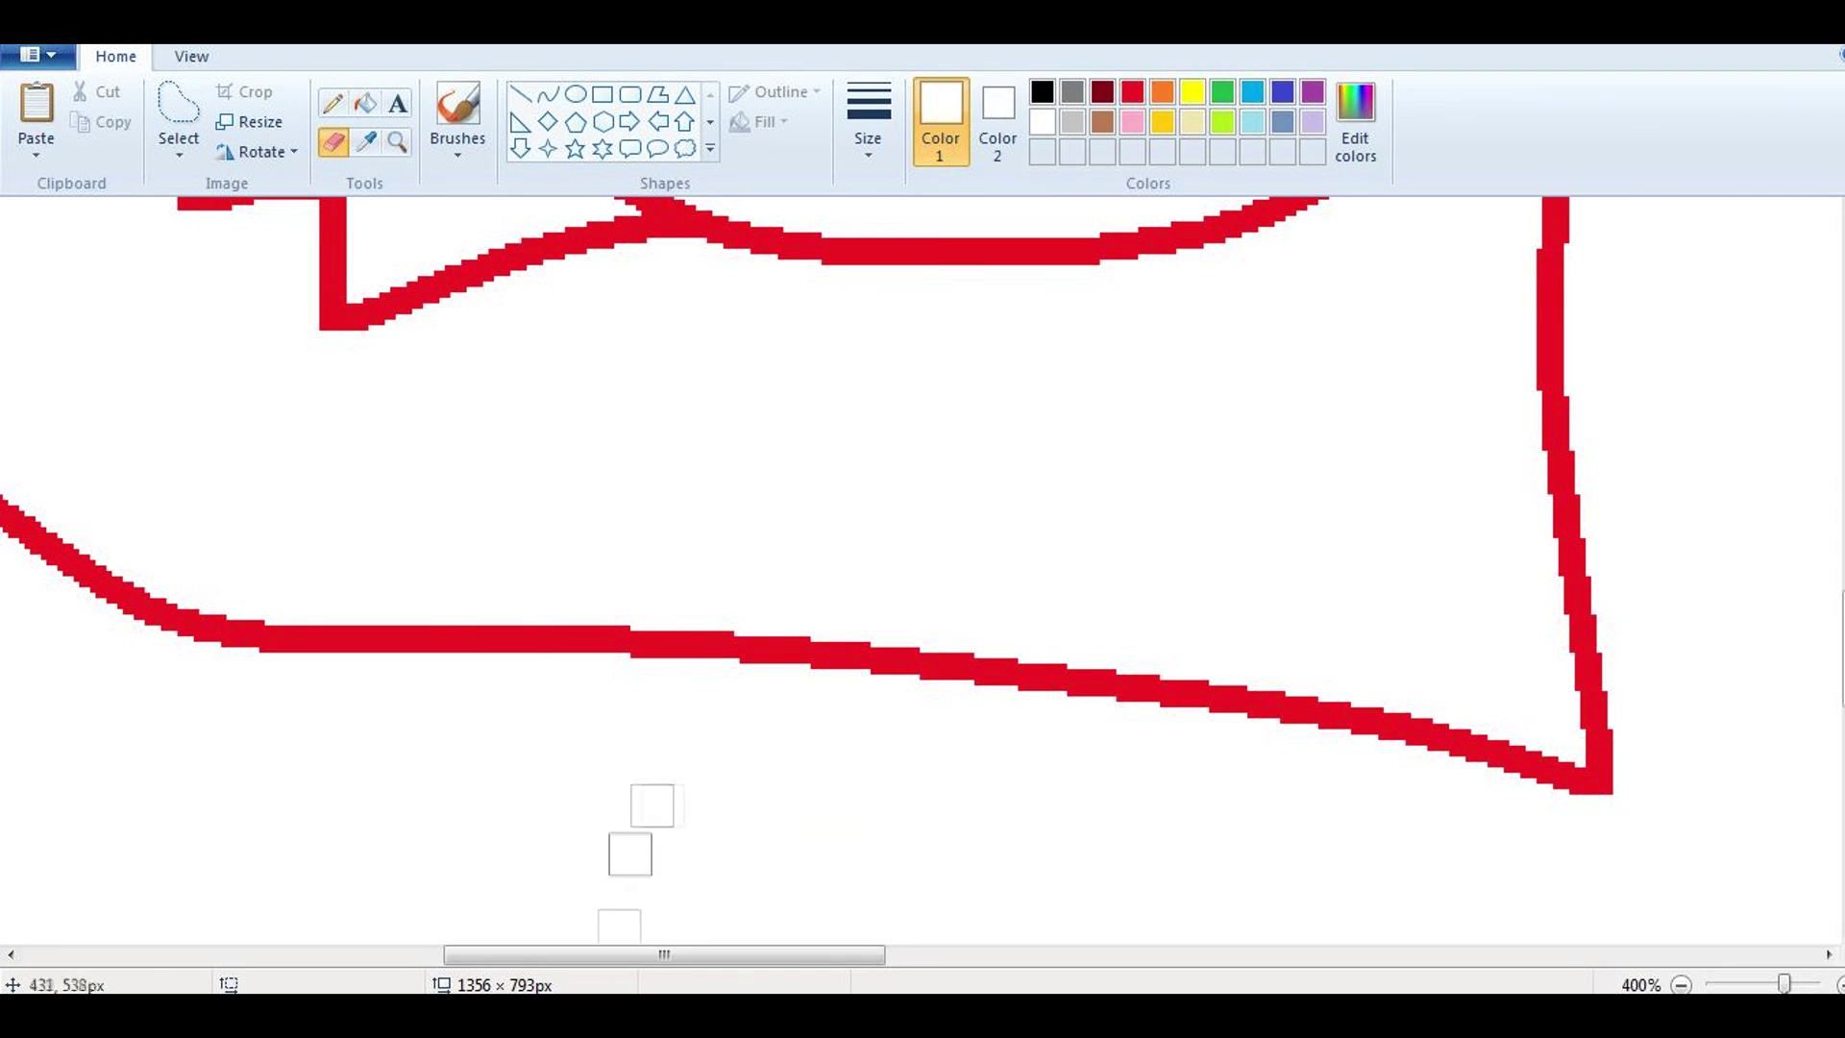
{"action": "scroll", "coordinate": [630, 854], "scroll_direction": "up", "scroll_amount": 5}
{"action": "scroll", "coordinate": [630, 854], "scroll_direction": "left", "scroll_amount": 3}
{"action": "left_click", "coordinate": [332, 102]}
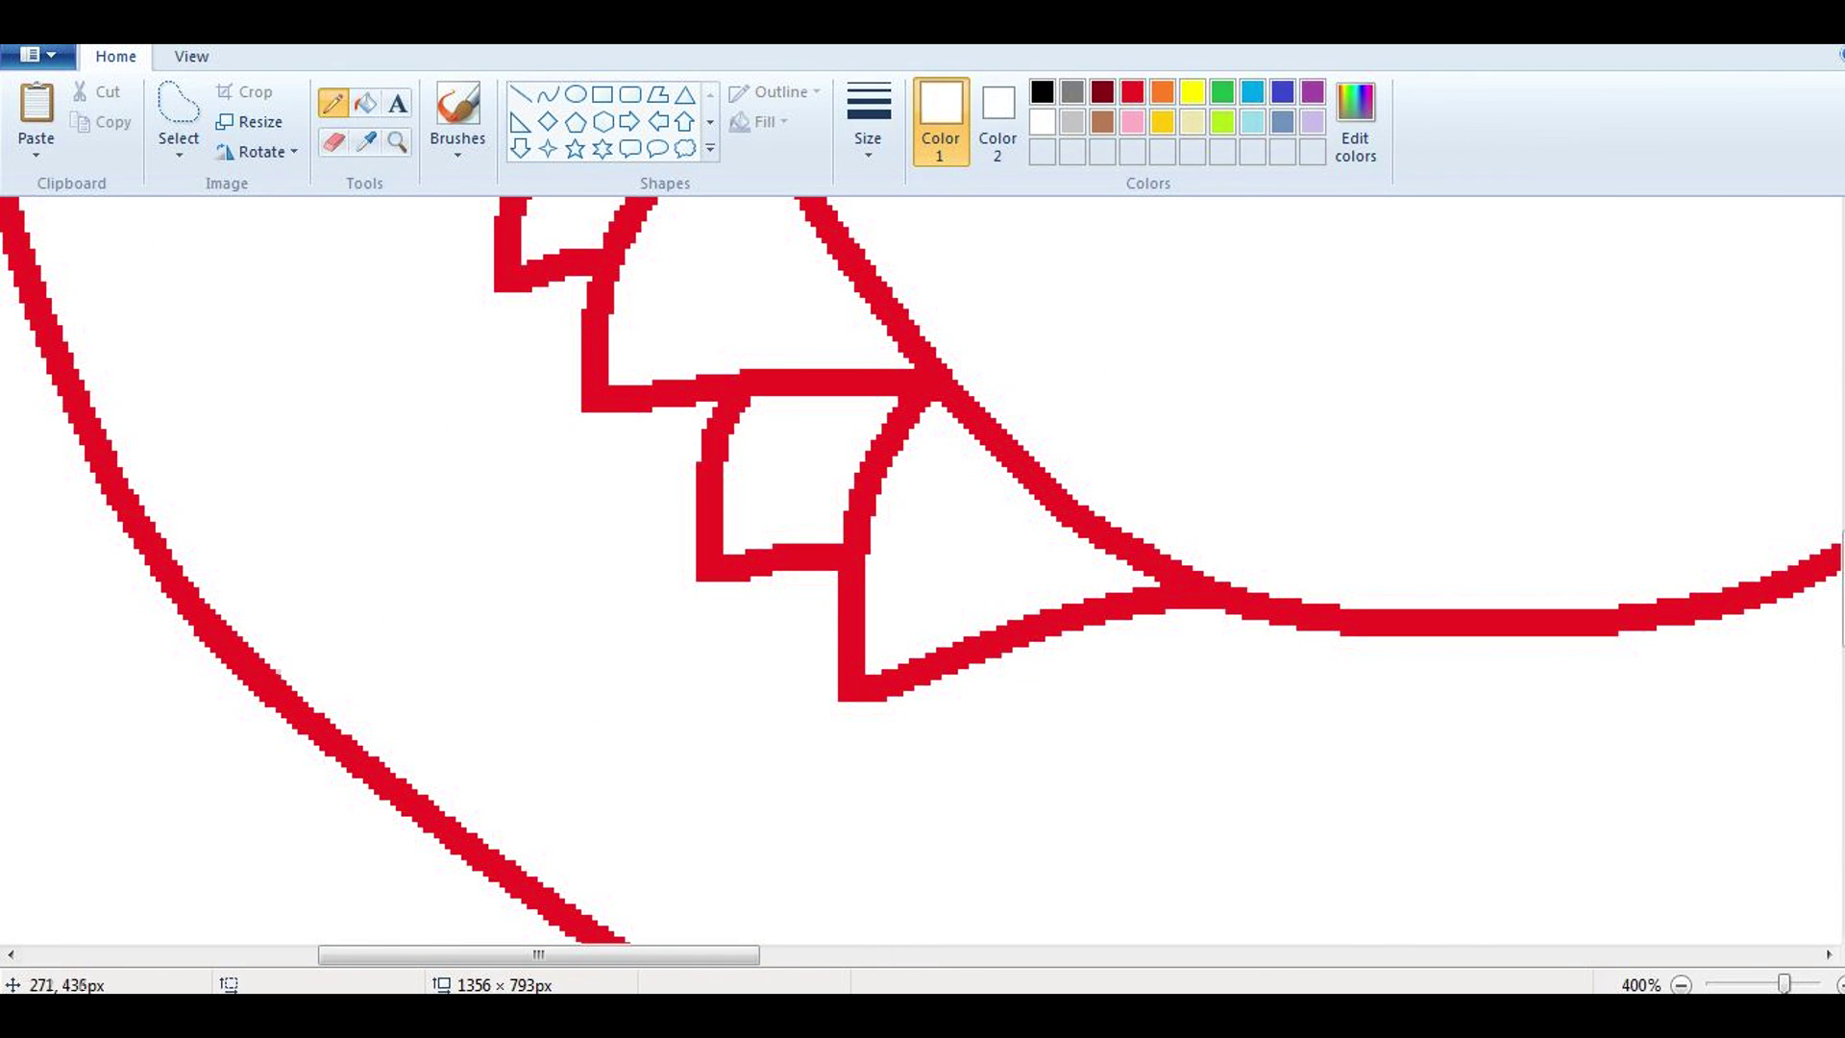
{"action": "left_click", "coordinate": [217, 635]}
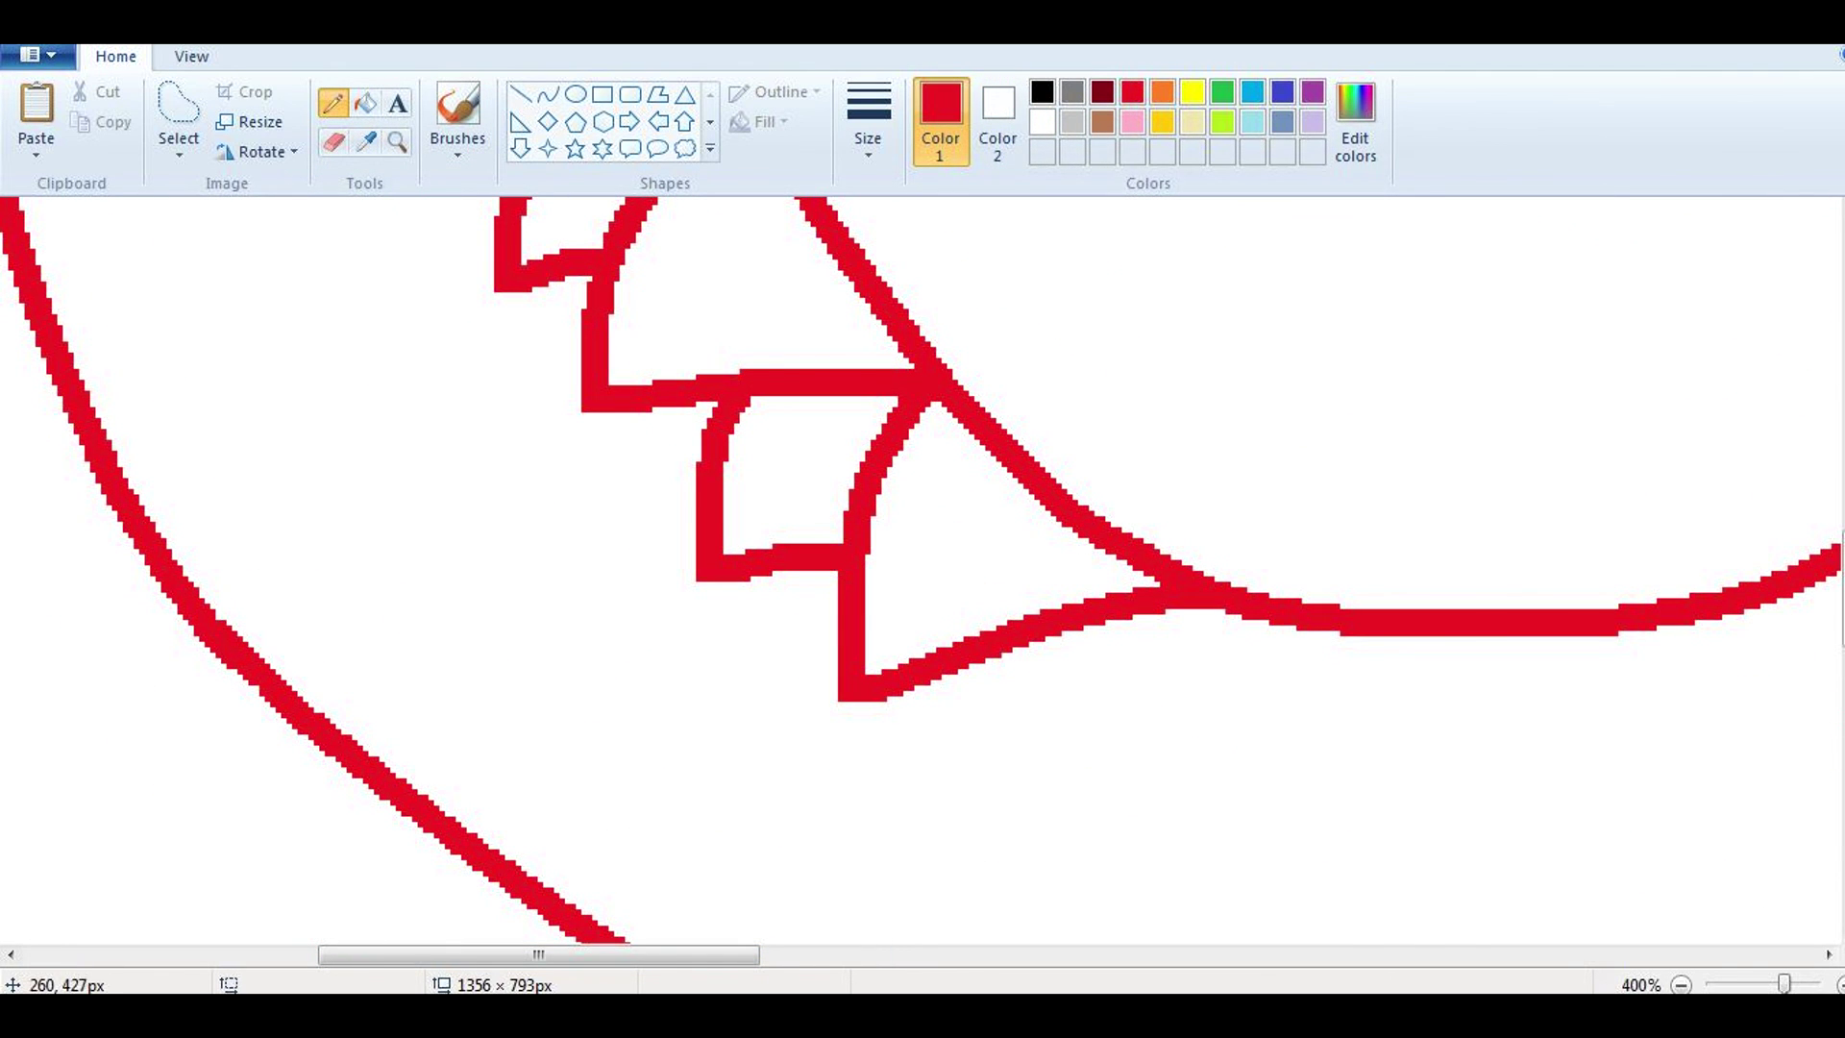
Step: Draw a small red zigzag mark in the wool and place copies of it across the wool as in the reference
{"action": "scroll", "coordinate": [922, 576], "scroll_direction": "down", "scroll_amount": 5}
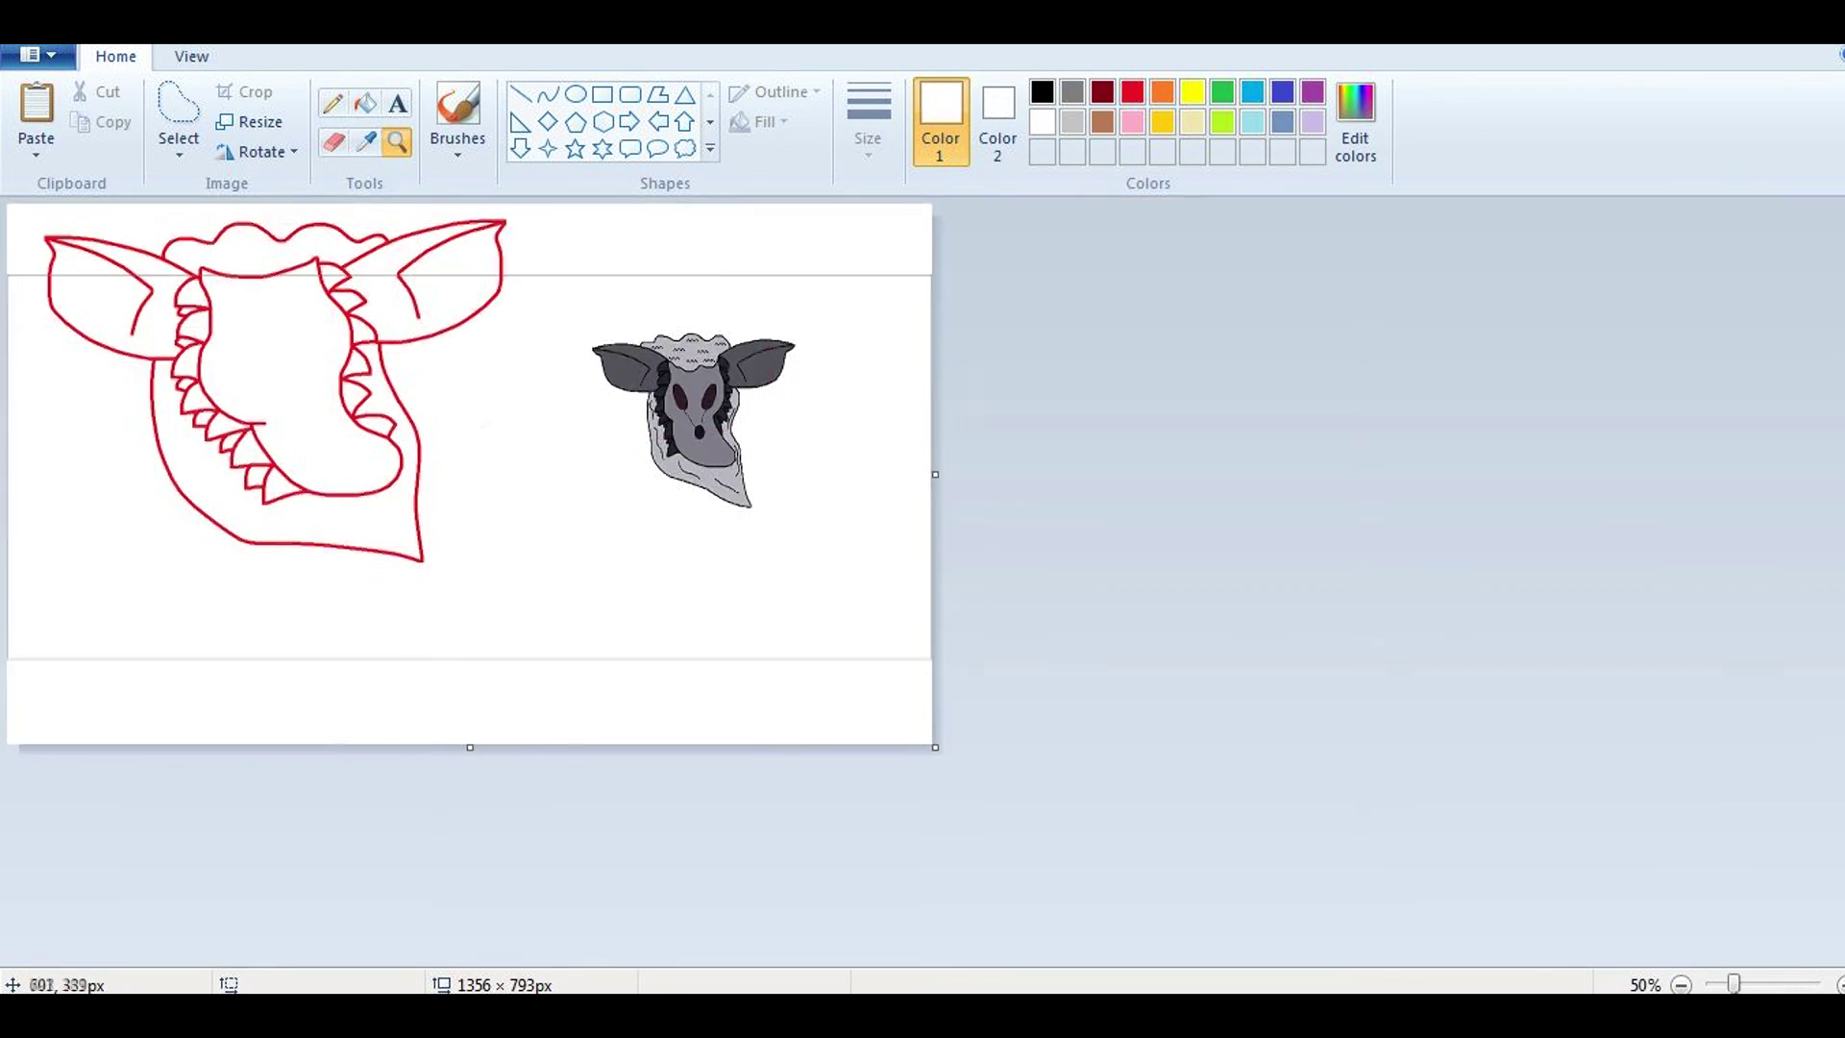
{"action": "scroll", "coordinate": [923, 577], "scroll_direction": "up", "scroll_amount": 3}
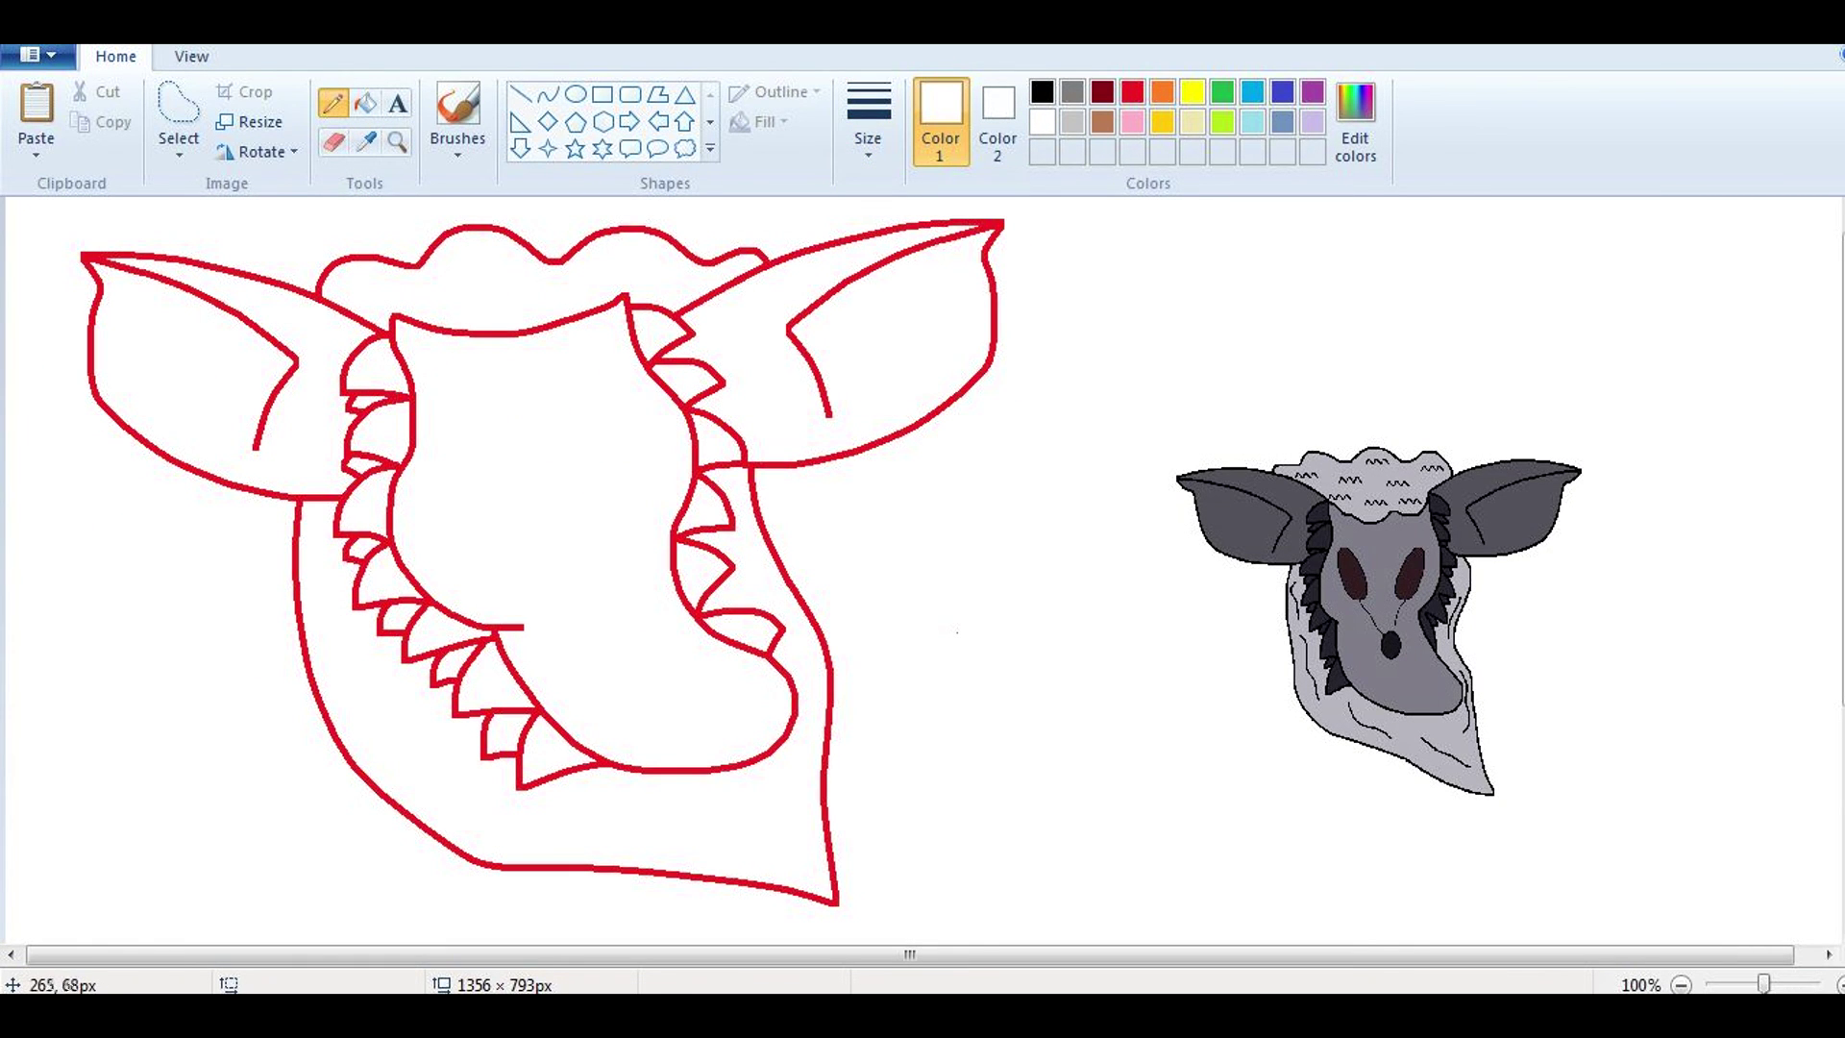
{"action": "scroll", "coordinate": [275, 266], "scroll_direction": "up", "scroll_amount": 6}
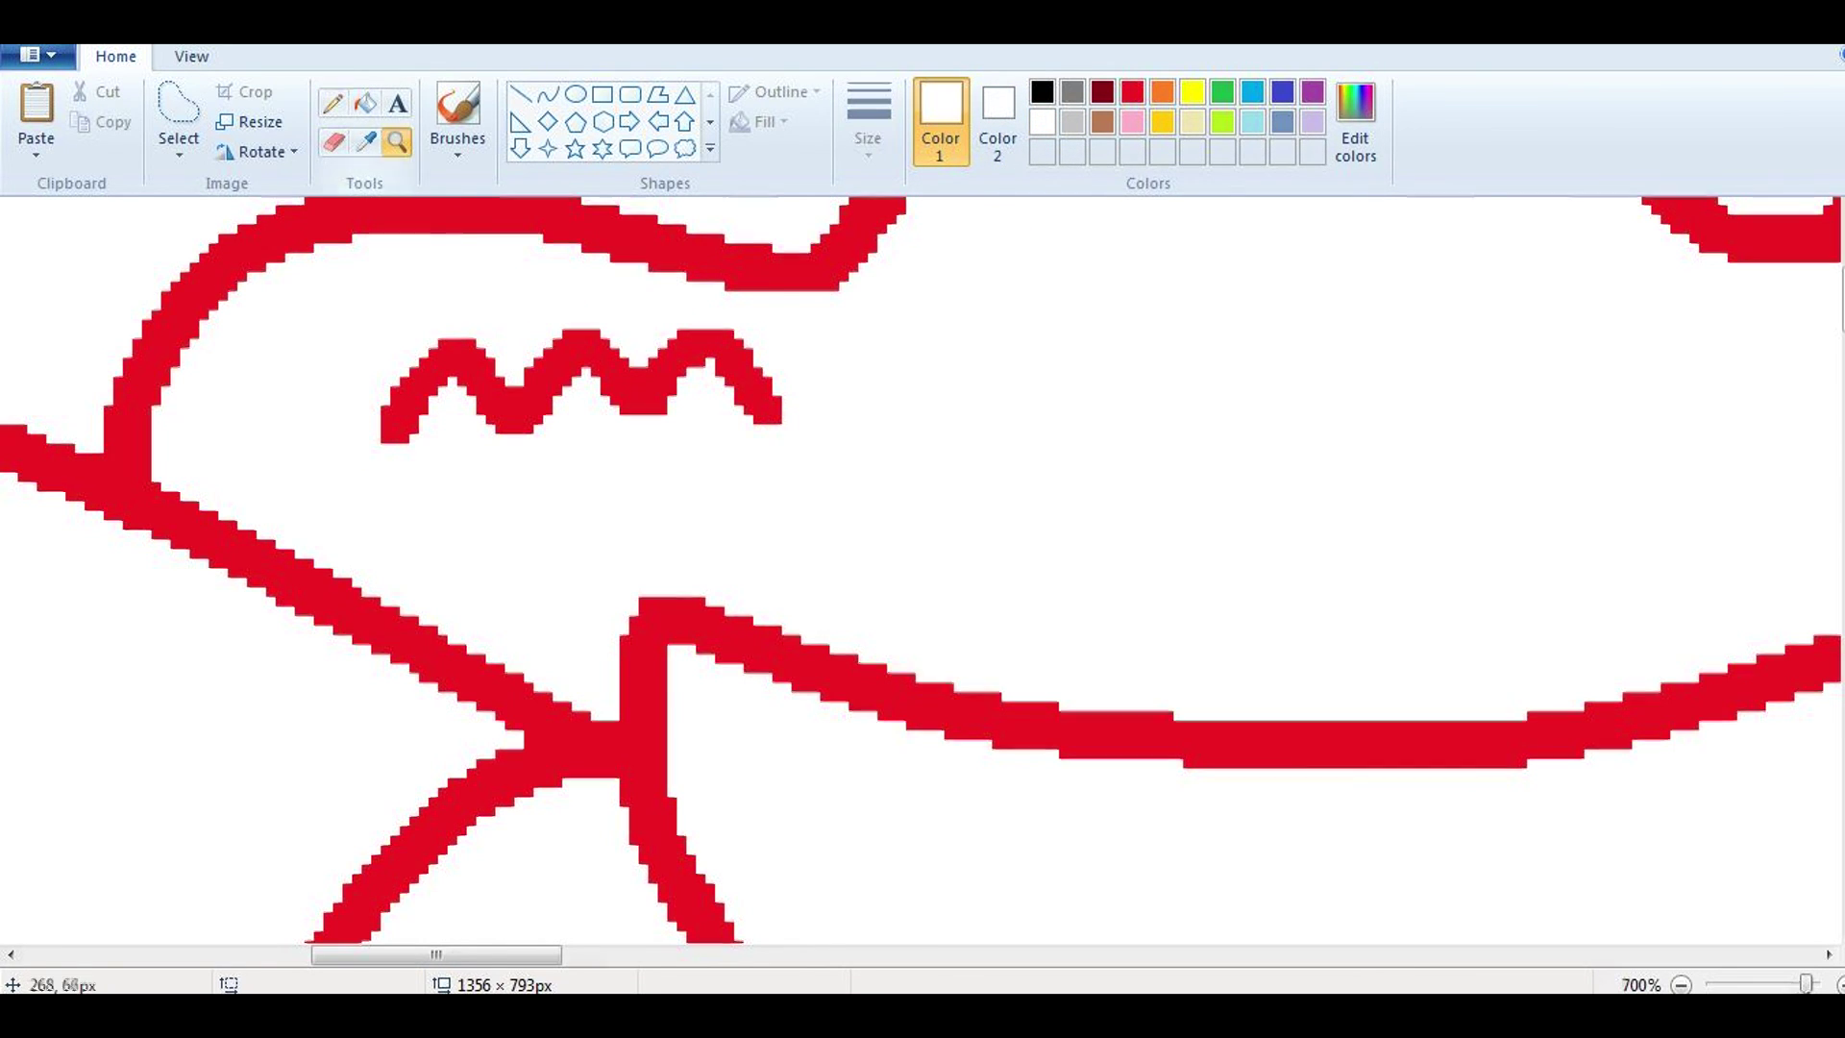
{"action": "scroll", "coordinate": [346, 282], "scroll_direction": "down", "scroll_amount": 6}
{"action": "left_click", "coordinate": [178, 120]}
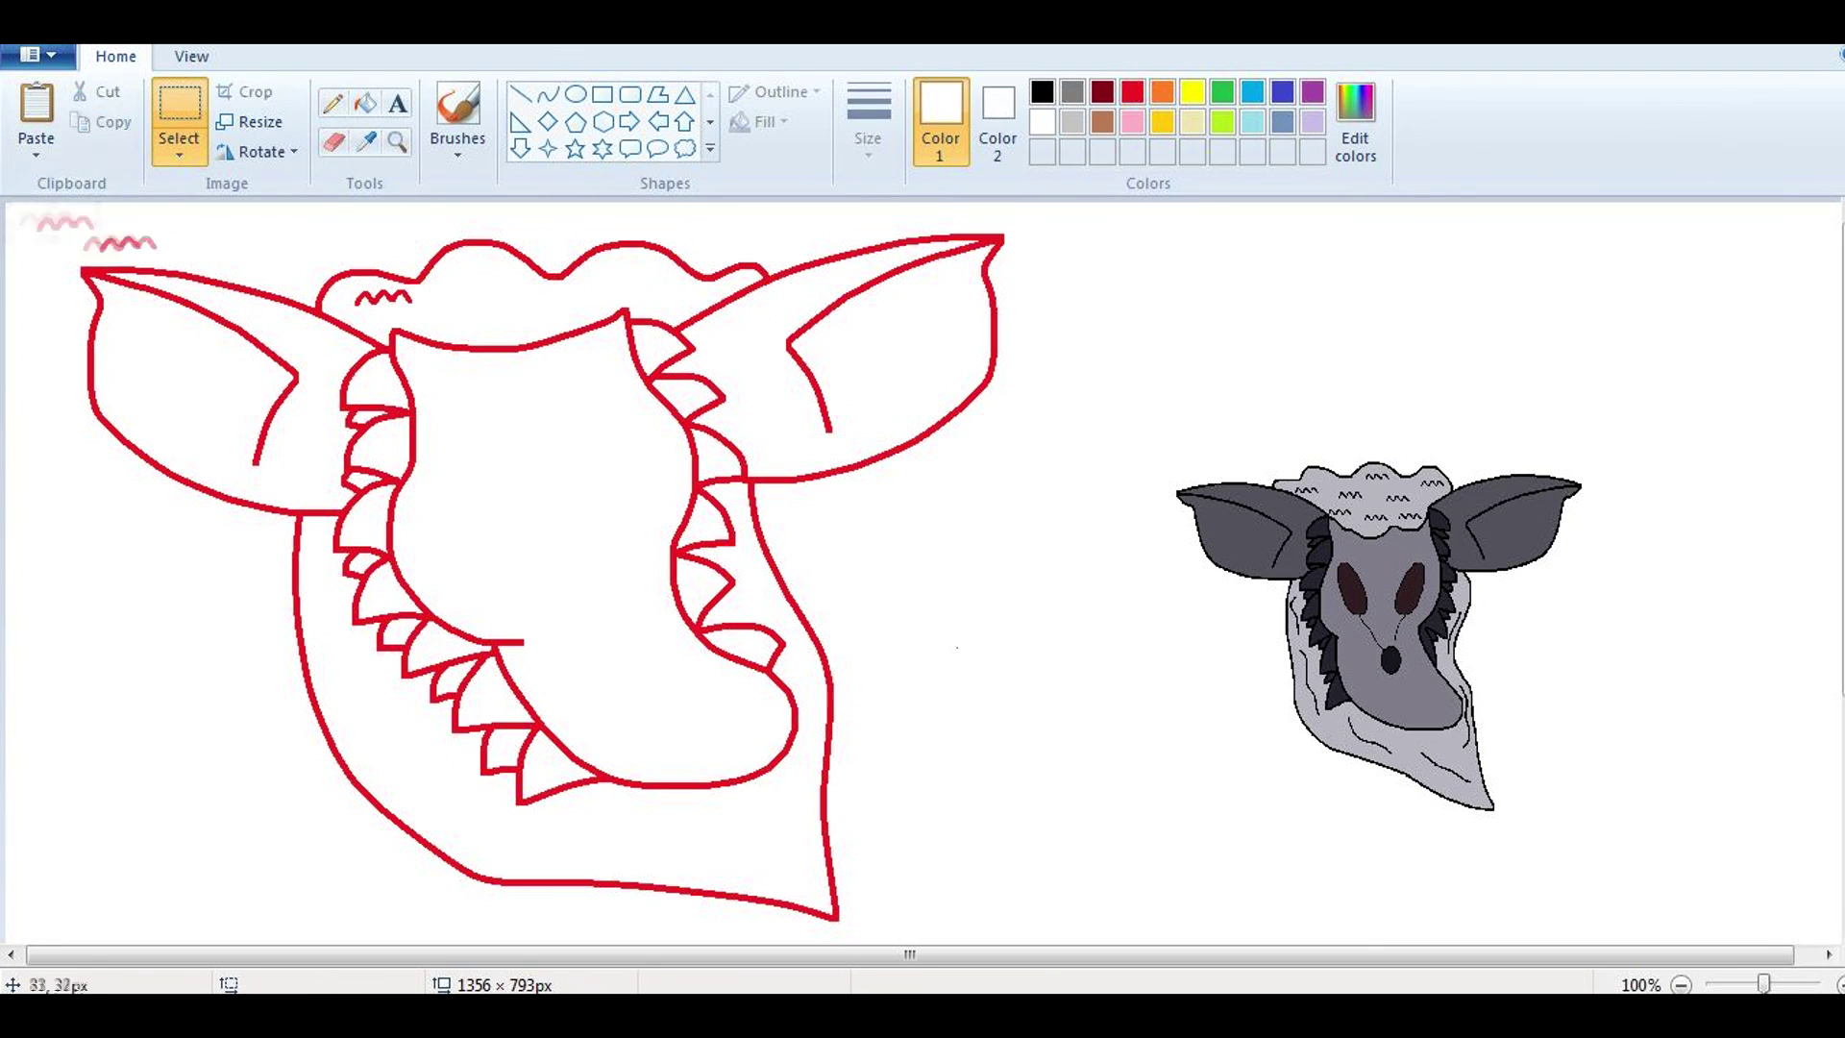
{"action": "left_click", "coordinate": [36, 106]}
{"action": "mouse_move", "coordinate": [49, 219]}
{"action": "left_mouse_down"}
{"action": "mouse_move", "coordinate": [490, 276]}
{"action": "mouse_move", "coordinate": [564, 310]}
{"action": "left_mouse_up"}
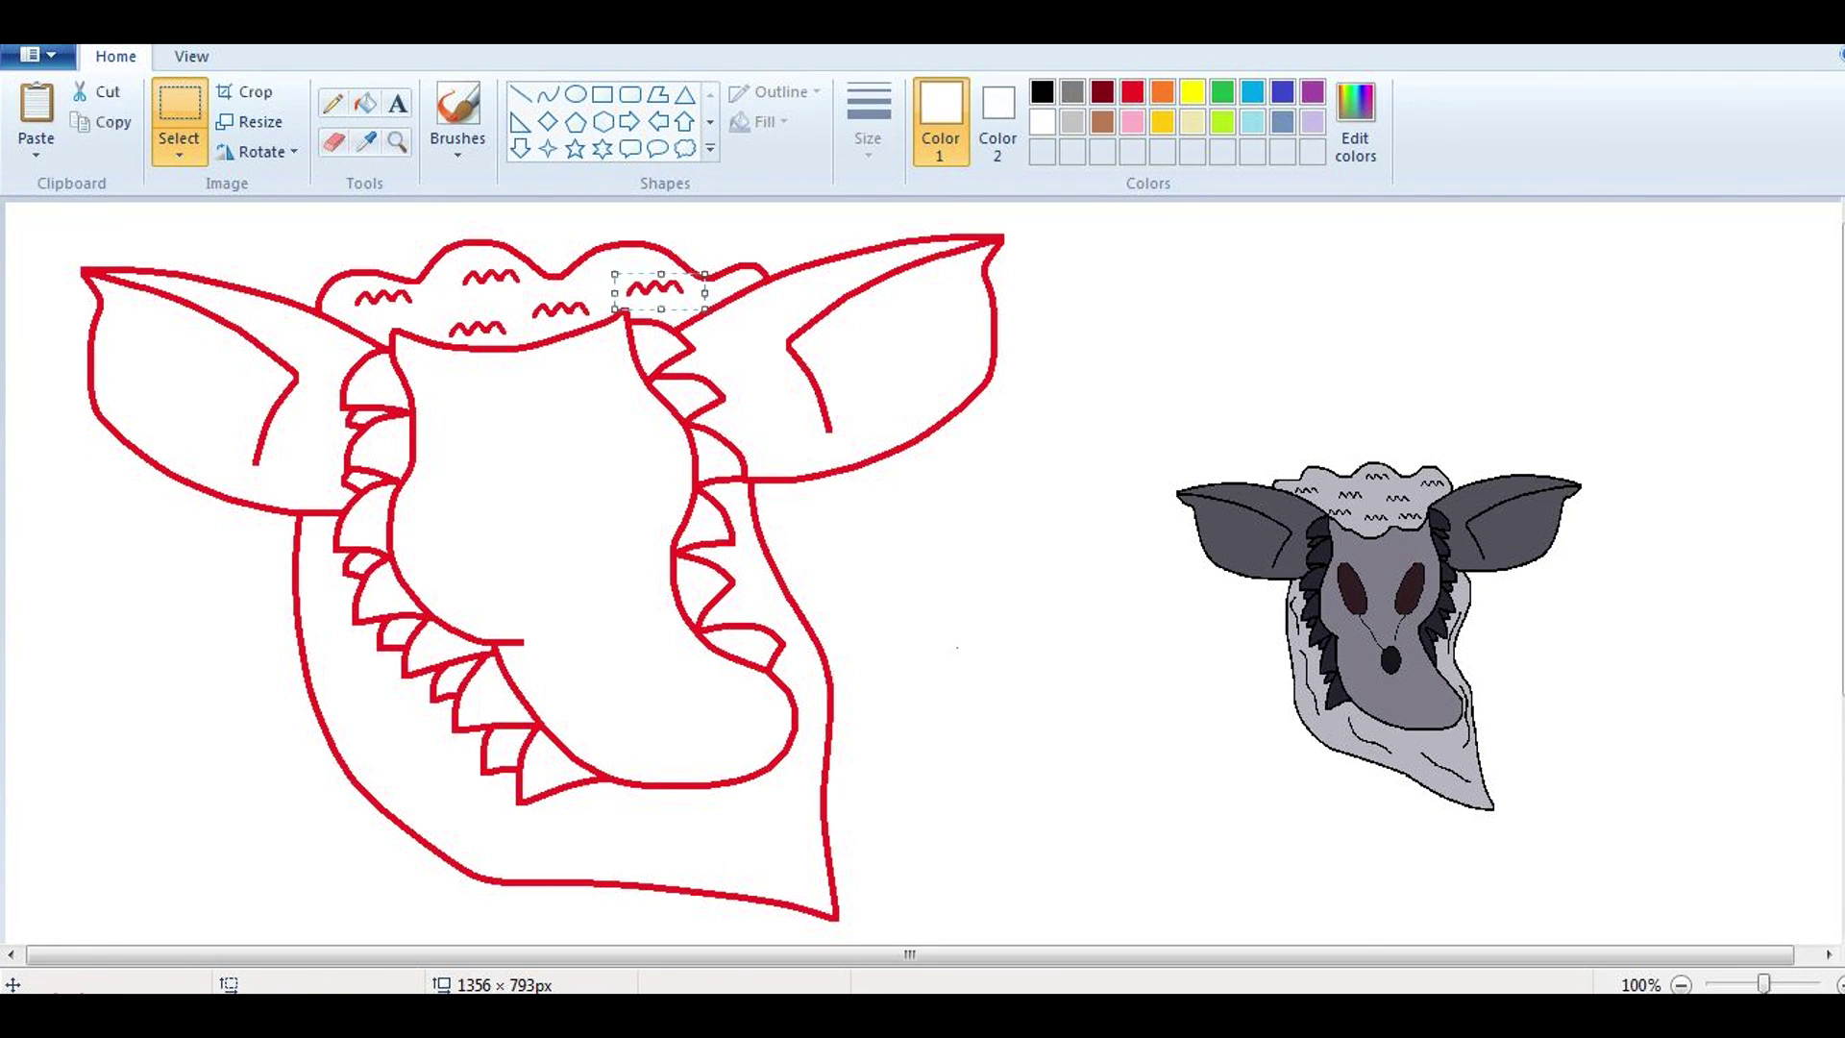
Step: Draw thin wavy red fold lines freehand inside the neck outline and trim their ends with the eraser
{"action": "left_click", "coordinate": [333, 103]}
{"action": "left_click", "coordinate": [1133, 91]}
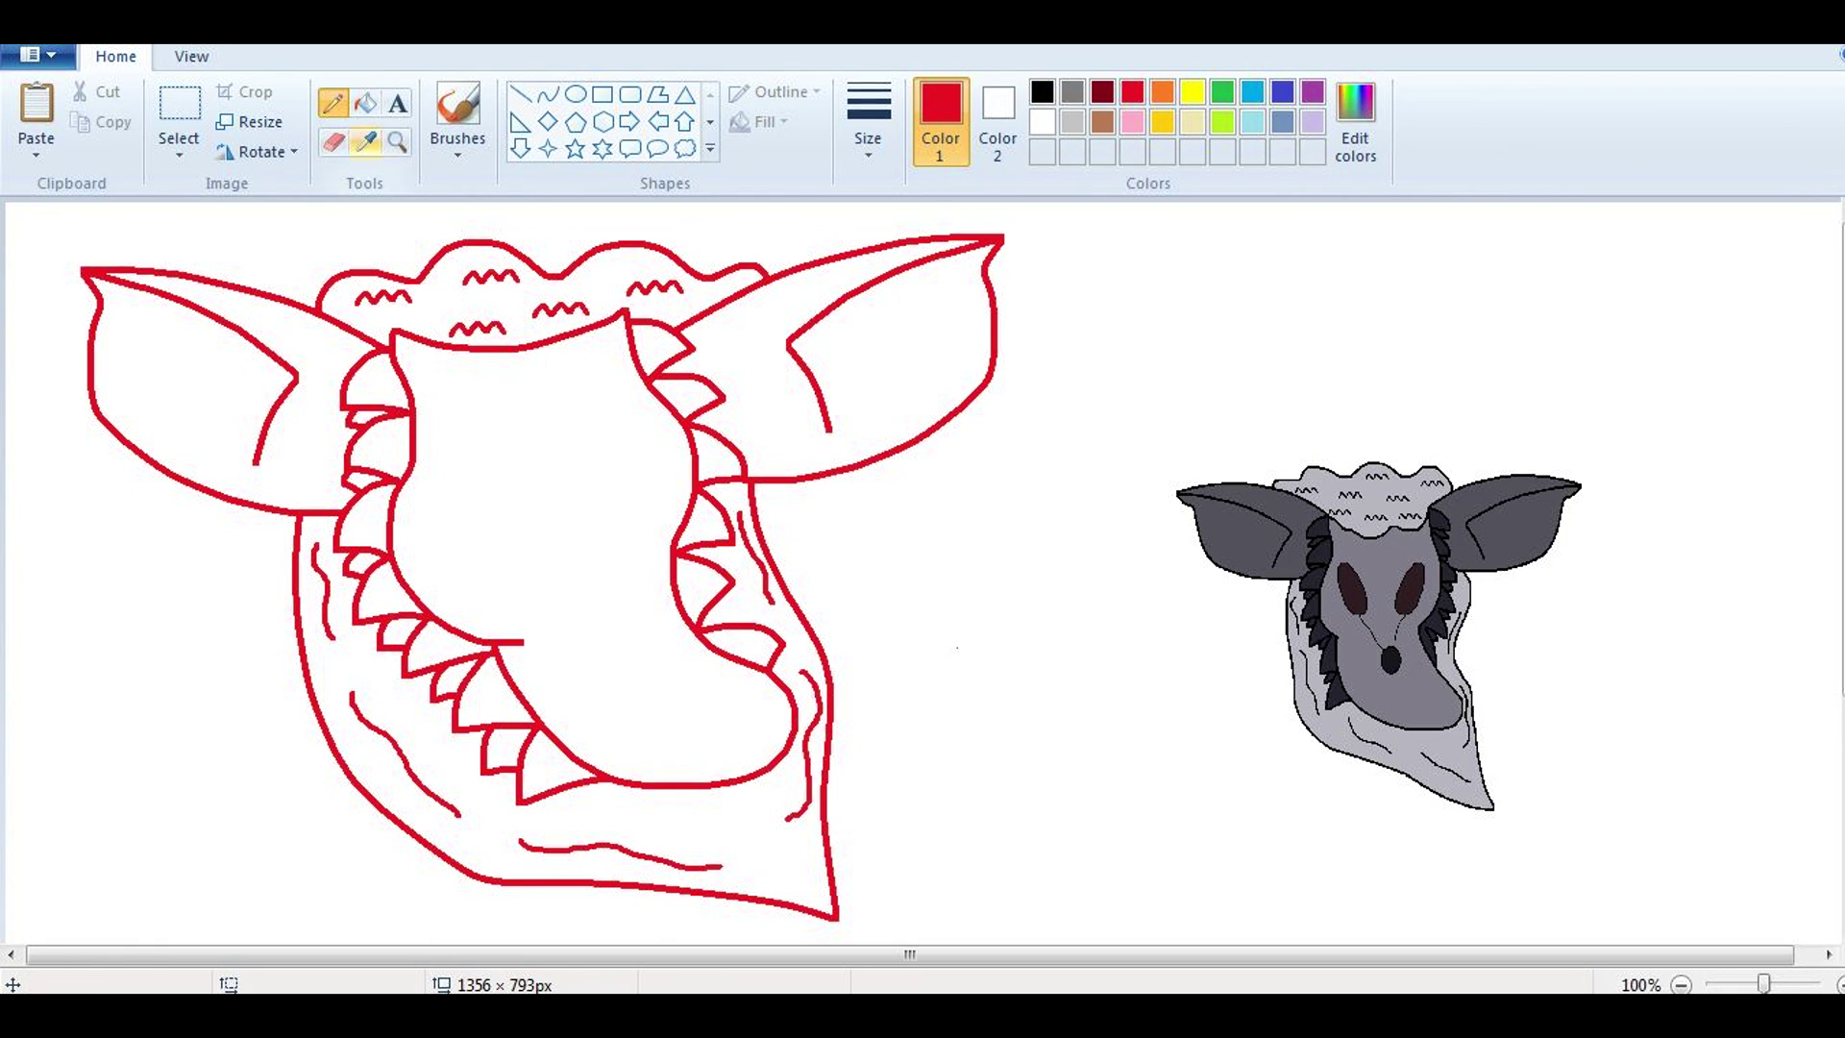
{"action": "scroll", "coordinate": [956, 646], "scroll_direction": "up", "scroll_amount": 5, "text": "ctrl"}
{"action": "left_click", "coordinate": [333, 141]}
{"action": "scroll", "coordinate": [679, 740], "scroll_direction": "down", "scroll_amount": 3}
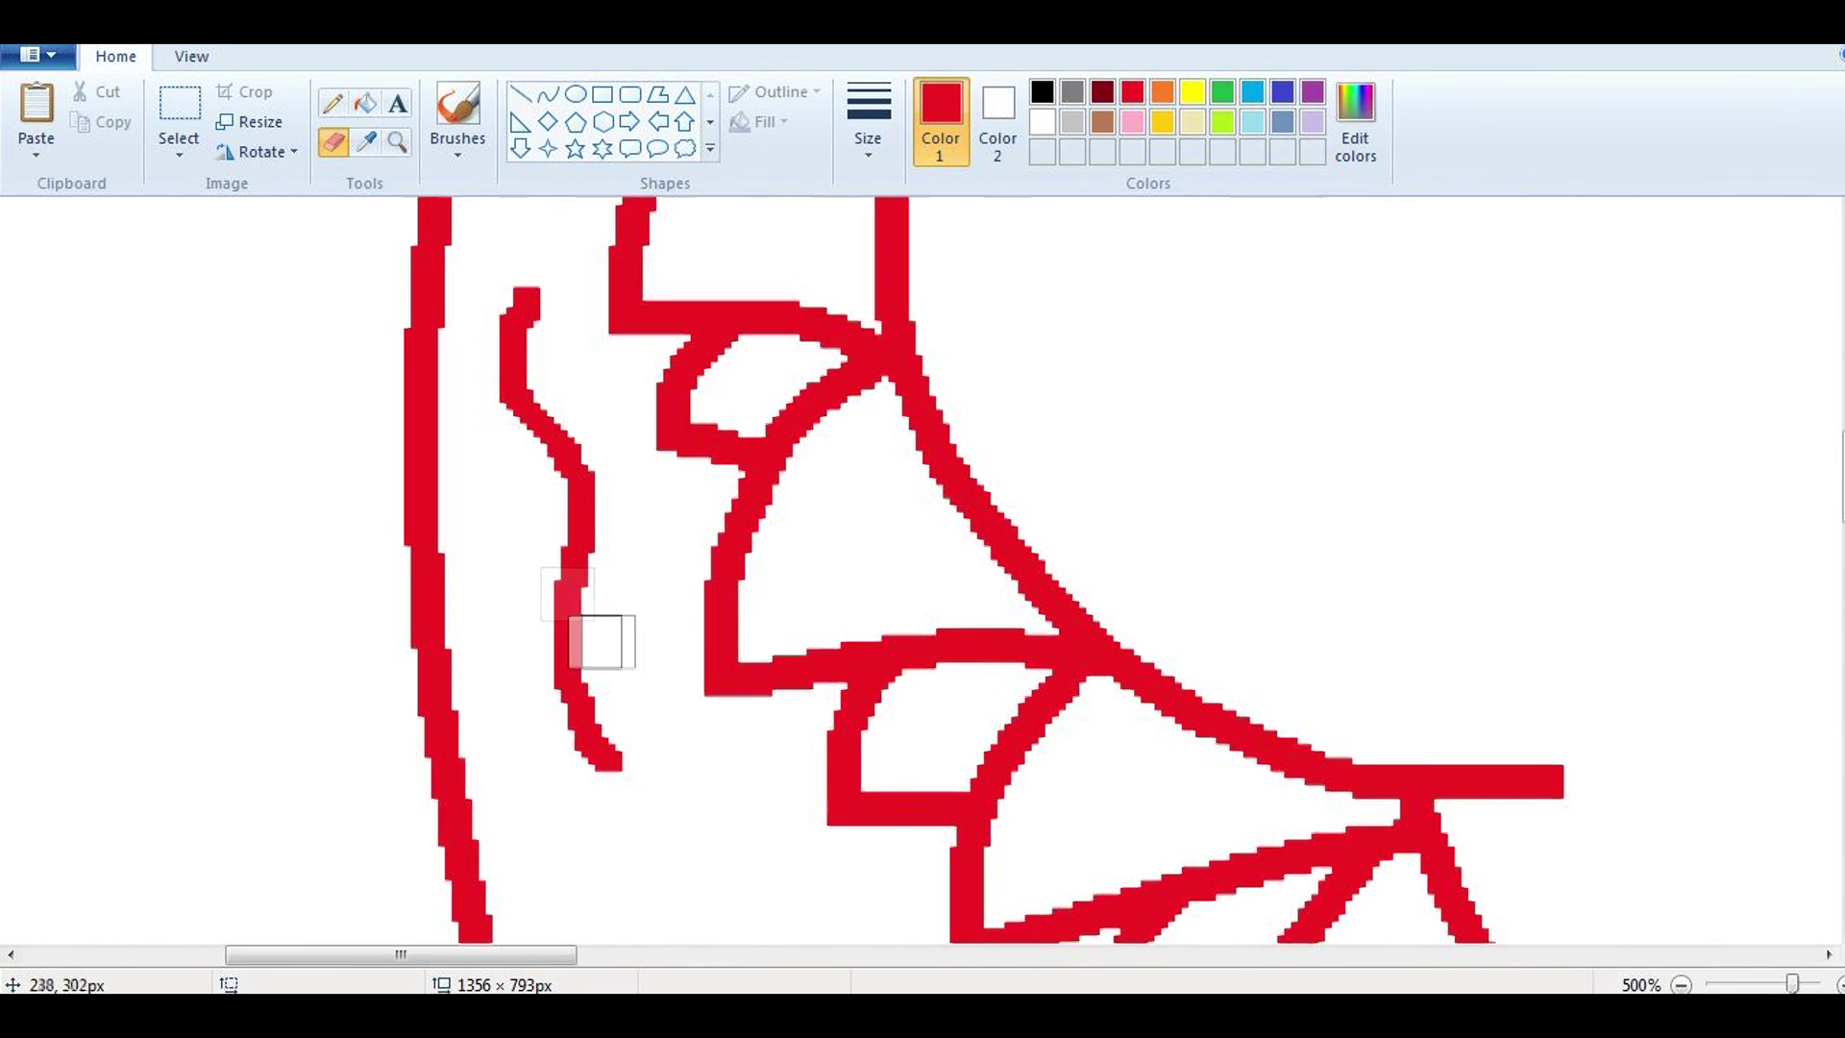
{"action": "scroll", "coordinate": [540, 511], "scroll_direction": "down", "scroll_amount": 5}
{"action": "scroll", "coordinate": [935, 634], "scroll_direction": "right", "scroll_amount": 3}
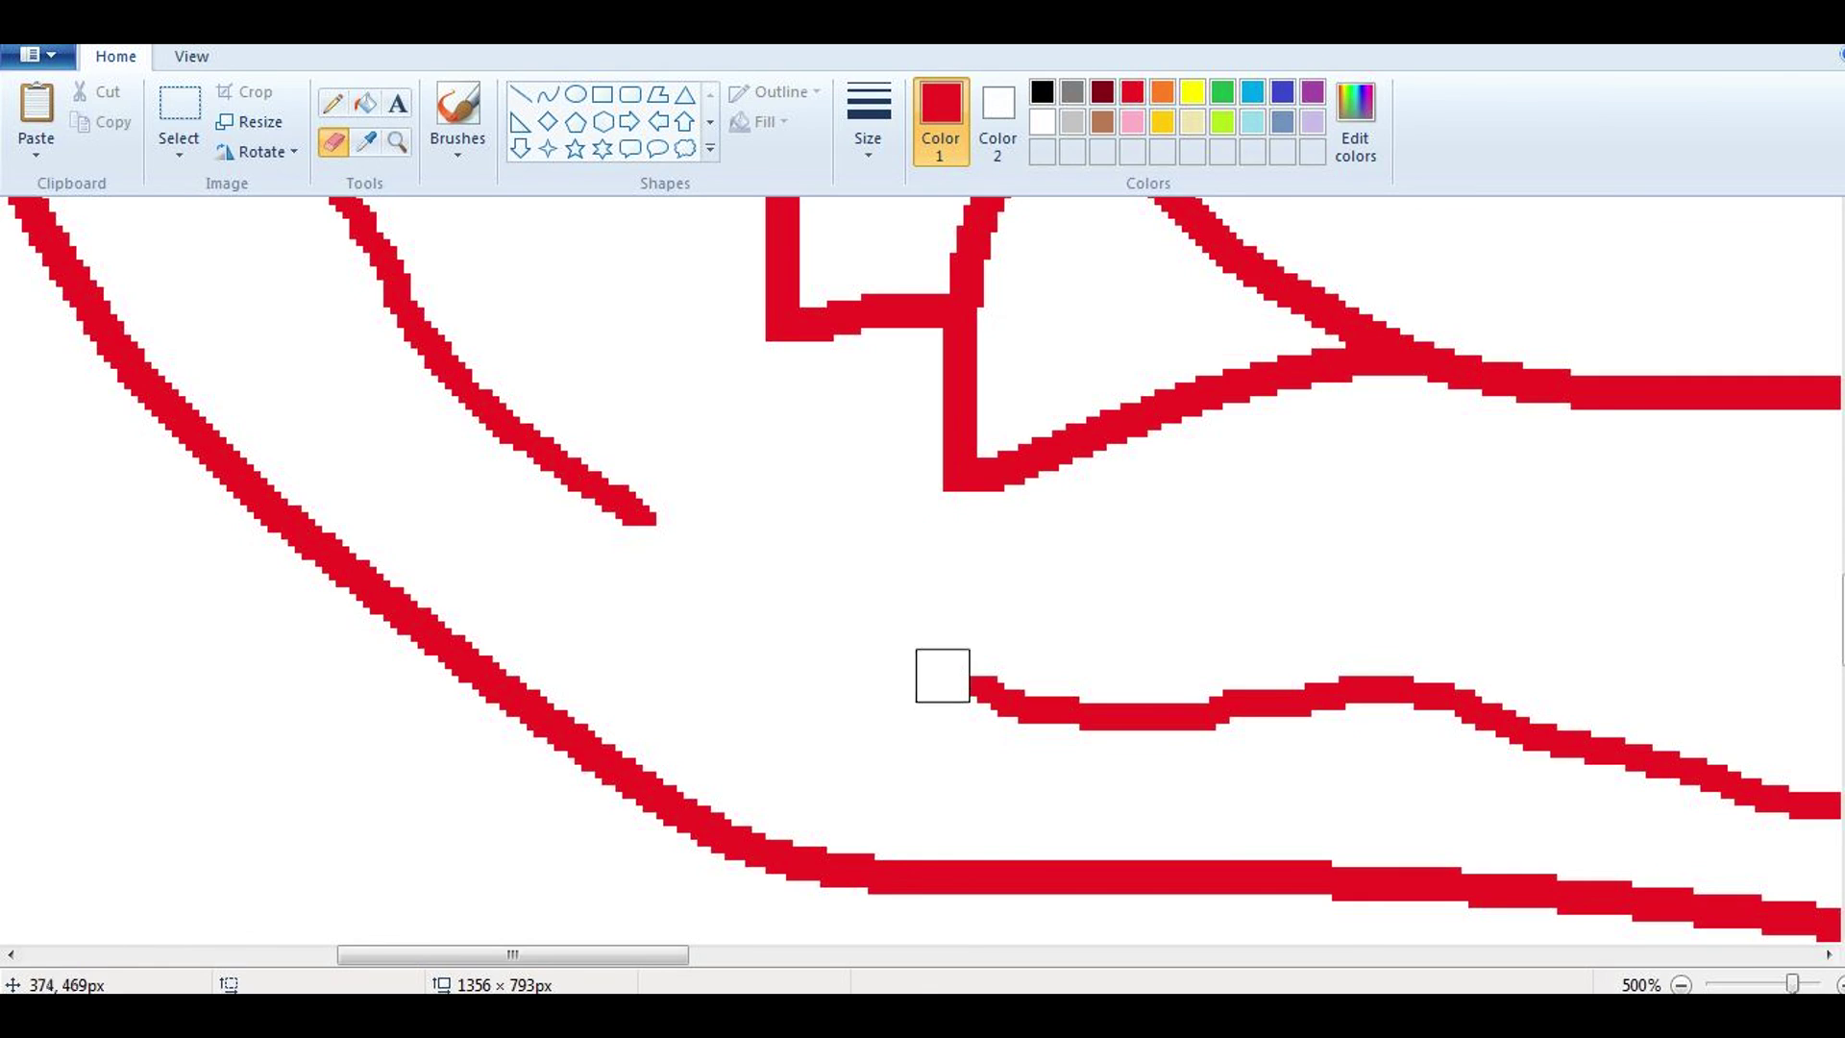
{"action": "scroll", "coordinate": [942, 676], "scroll_direction": "right", "scroll_amount": 3}
{"action": "left_click_drag", "start_coordinate": [1022, 811], "coordinate": [911, 764]}
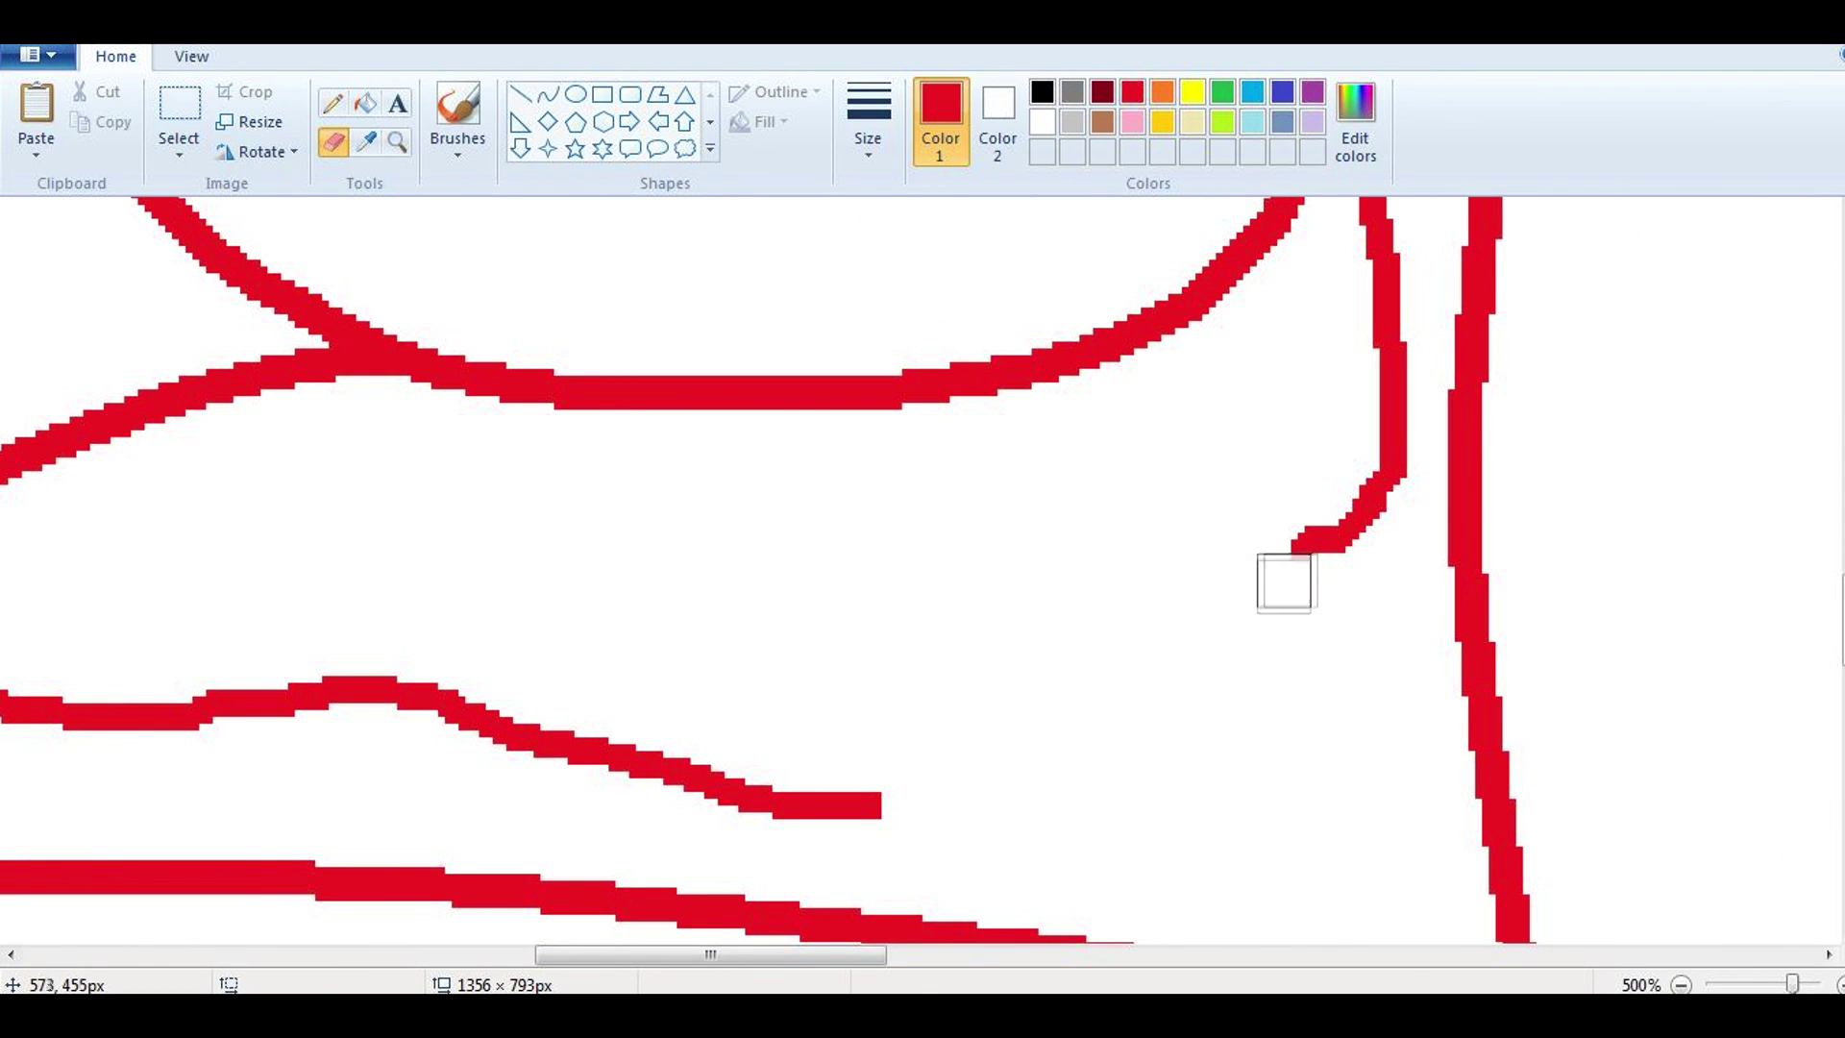
{"action": "scroll", "coordinate": [1243, 763], "scroll_direction": "up", "scroll_amount": 5}
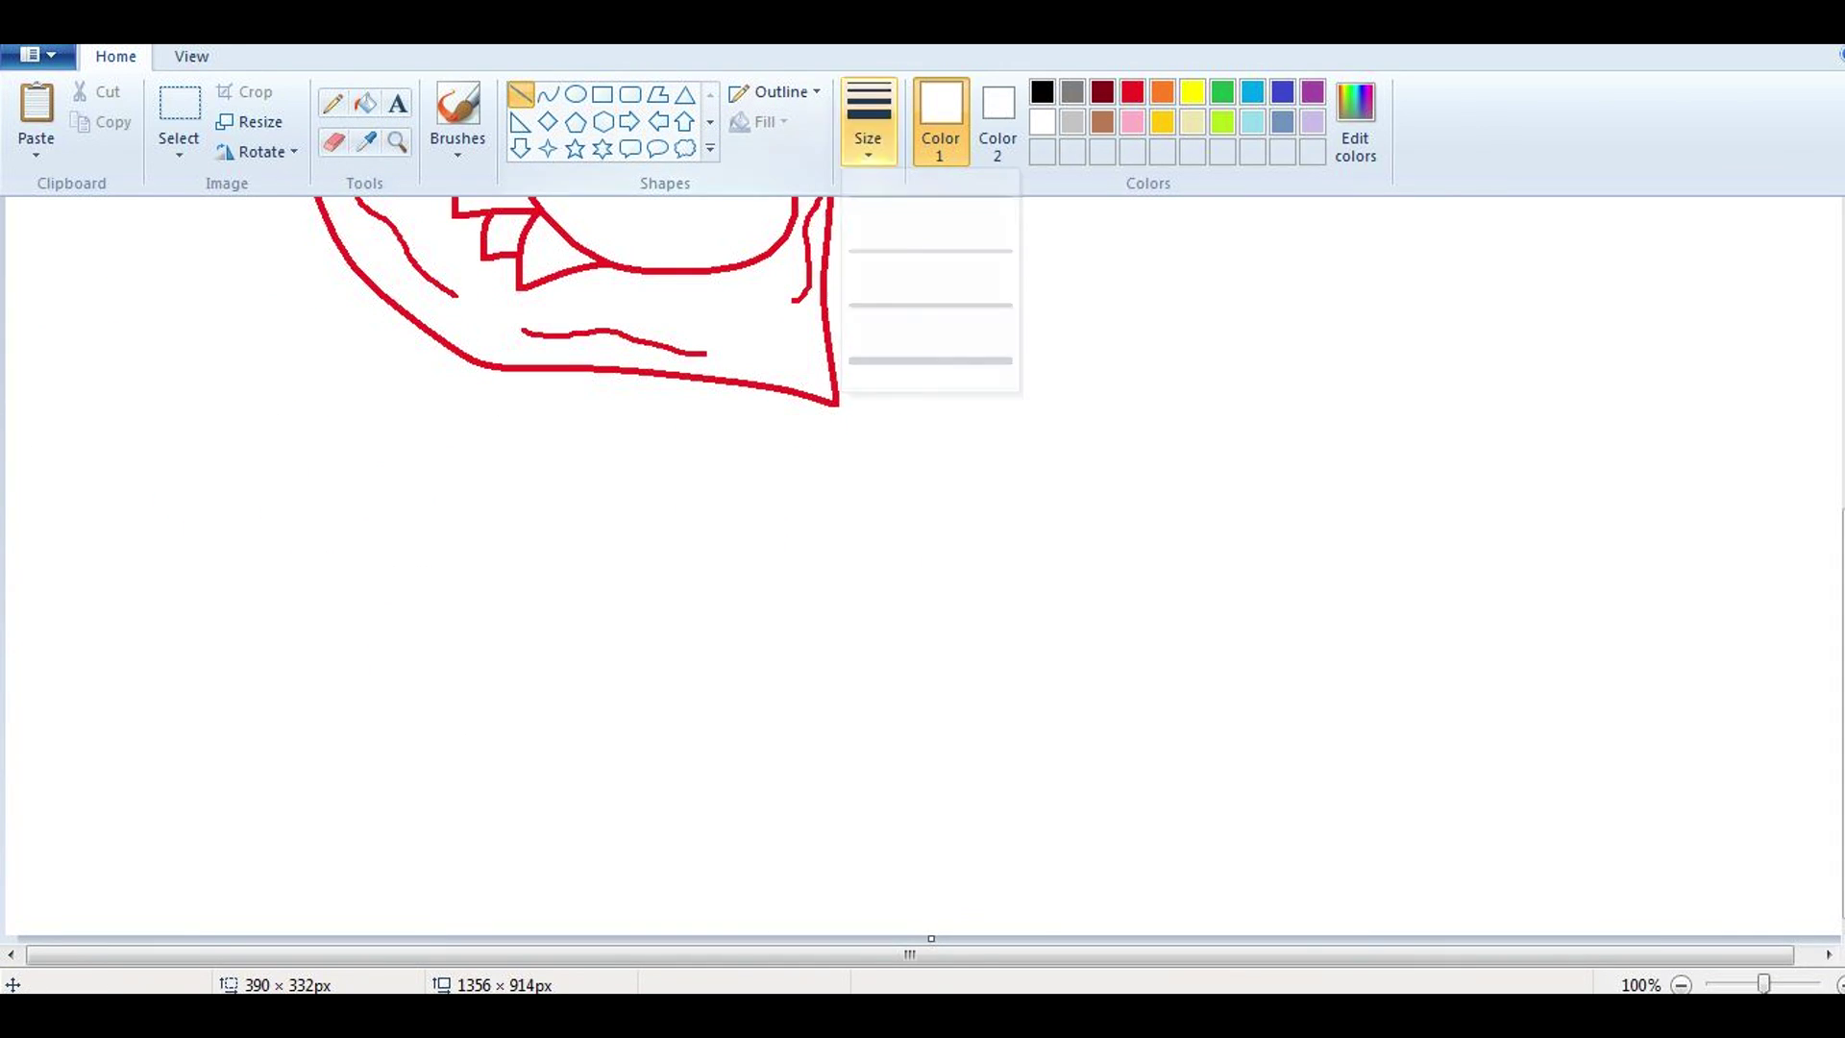
Step: Draw a trapezoid body below the neck with thick dark blue straight lines and tidy its lower corner
{"action": "left_click", "coordinate": [932, 360]}
{"action": "left_click", "coordinate": [1282, 91]}
{"action": "left_click_drag", "start_coordinate": [520, 366], "coordinate": [436, 740]}
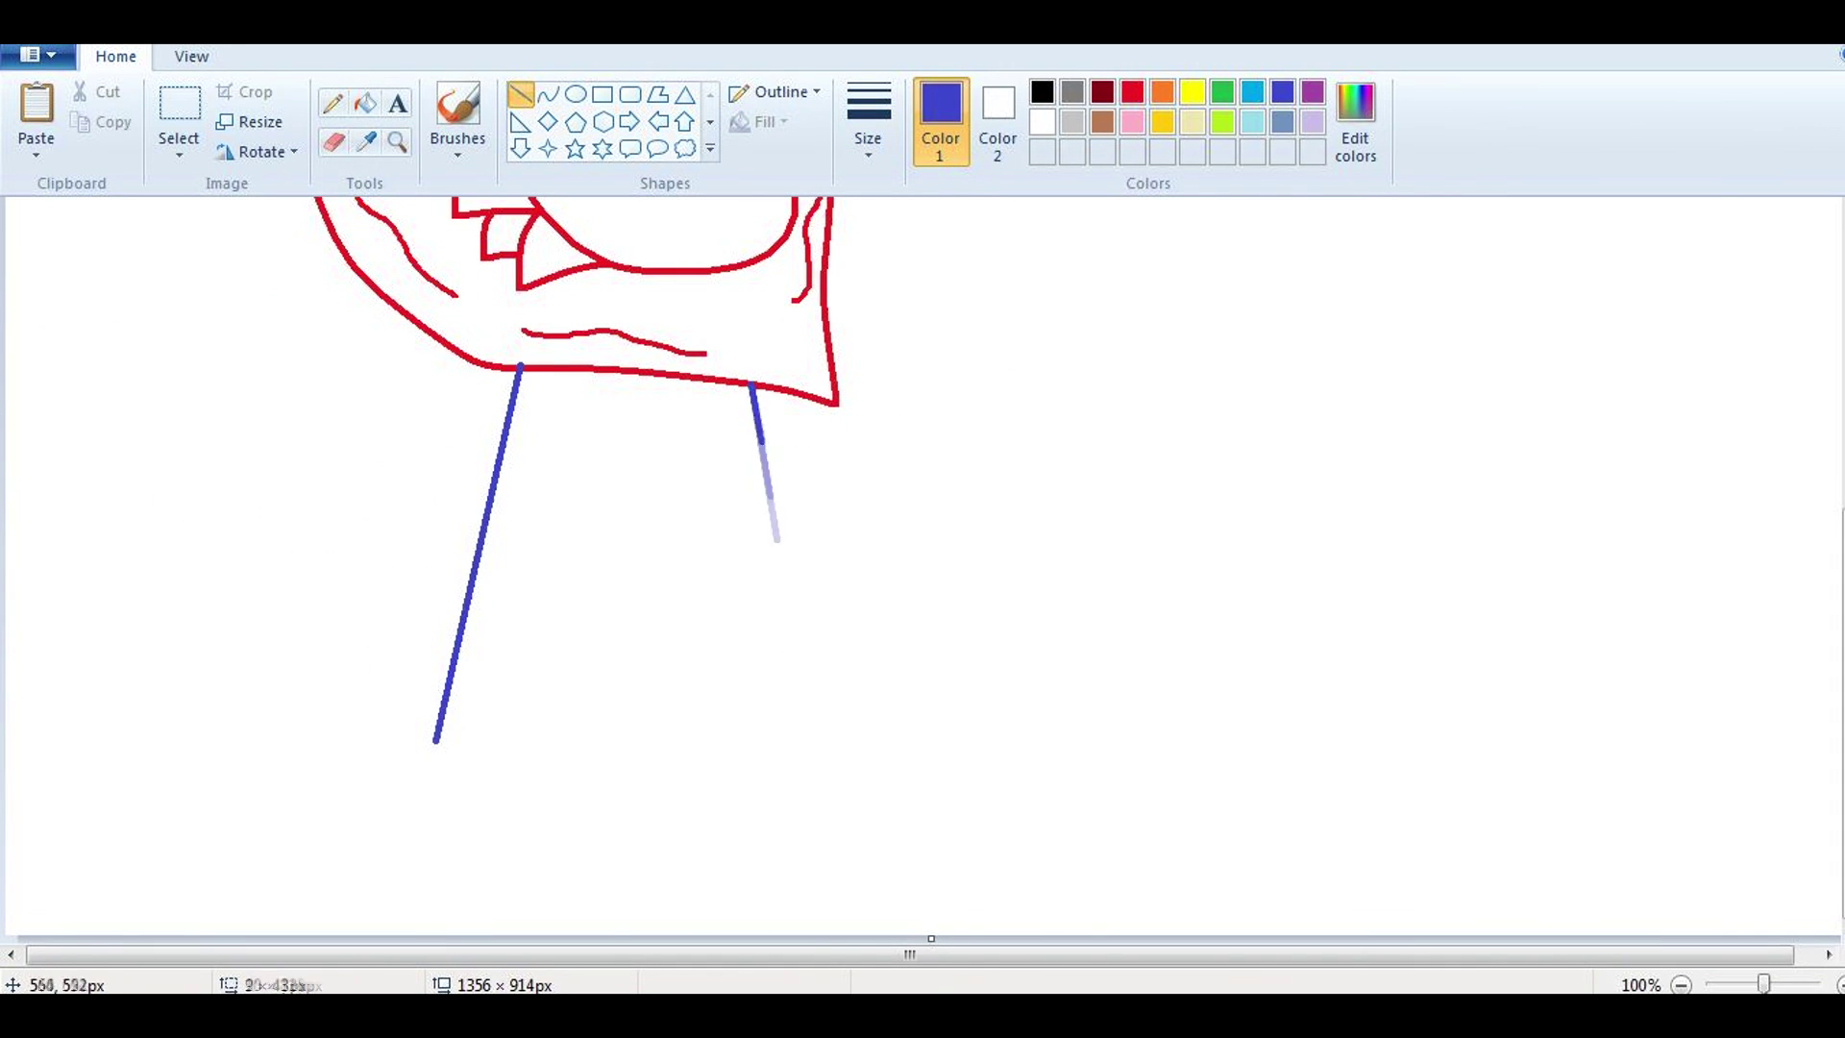
{"action": "left_click", "coordinate": [397, 142]}
{"action": "left_click", "coordinate": [660, 704]}
{"action": "left_click", "coordinate": [519, 93]}
{"action": "mouse_move", "coordinate": [254, 670]}
{"action": "left_mouse_down"}
{"action": "mouse_move", "coordinate": [1124, 648]}
{"action": "mouse_move", "coordinate": [1399, 670]}
{"action": "left_mouse_up"}
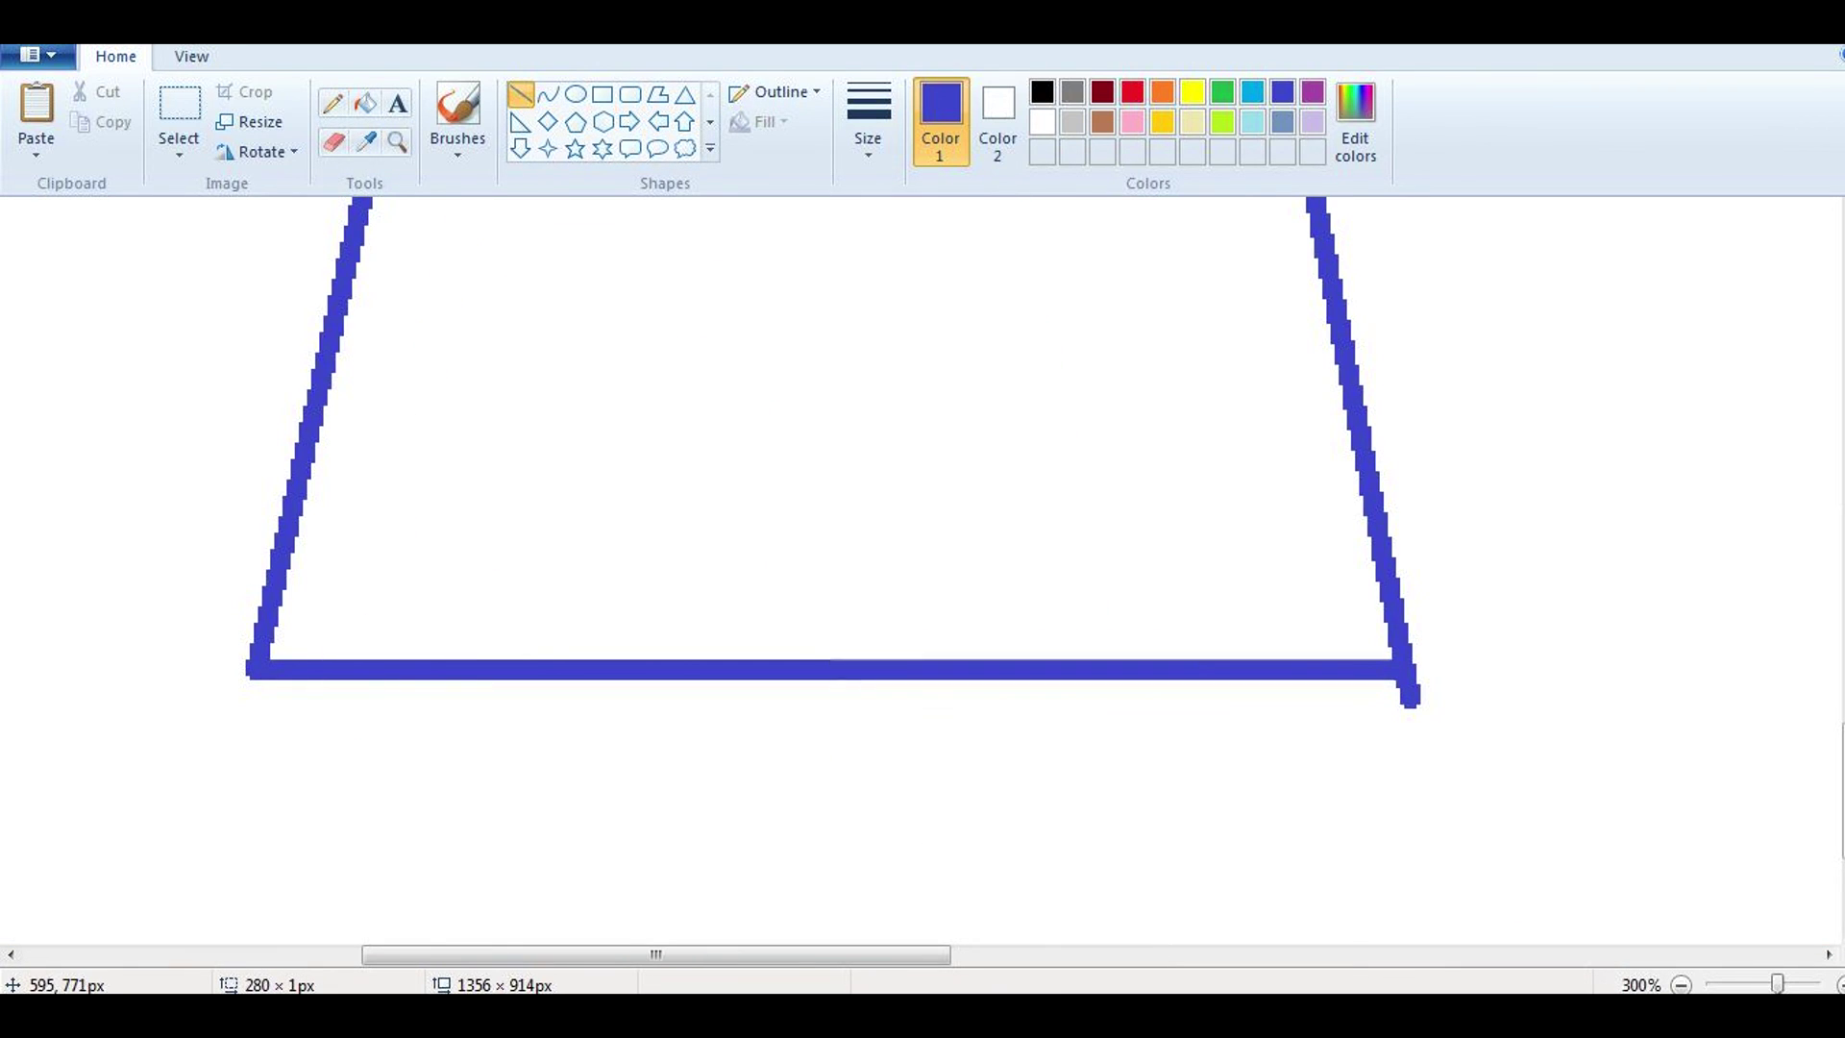
{"action": "left_click", "coordinate": [332, 103]}
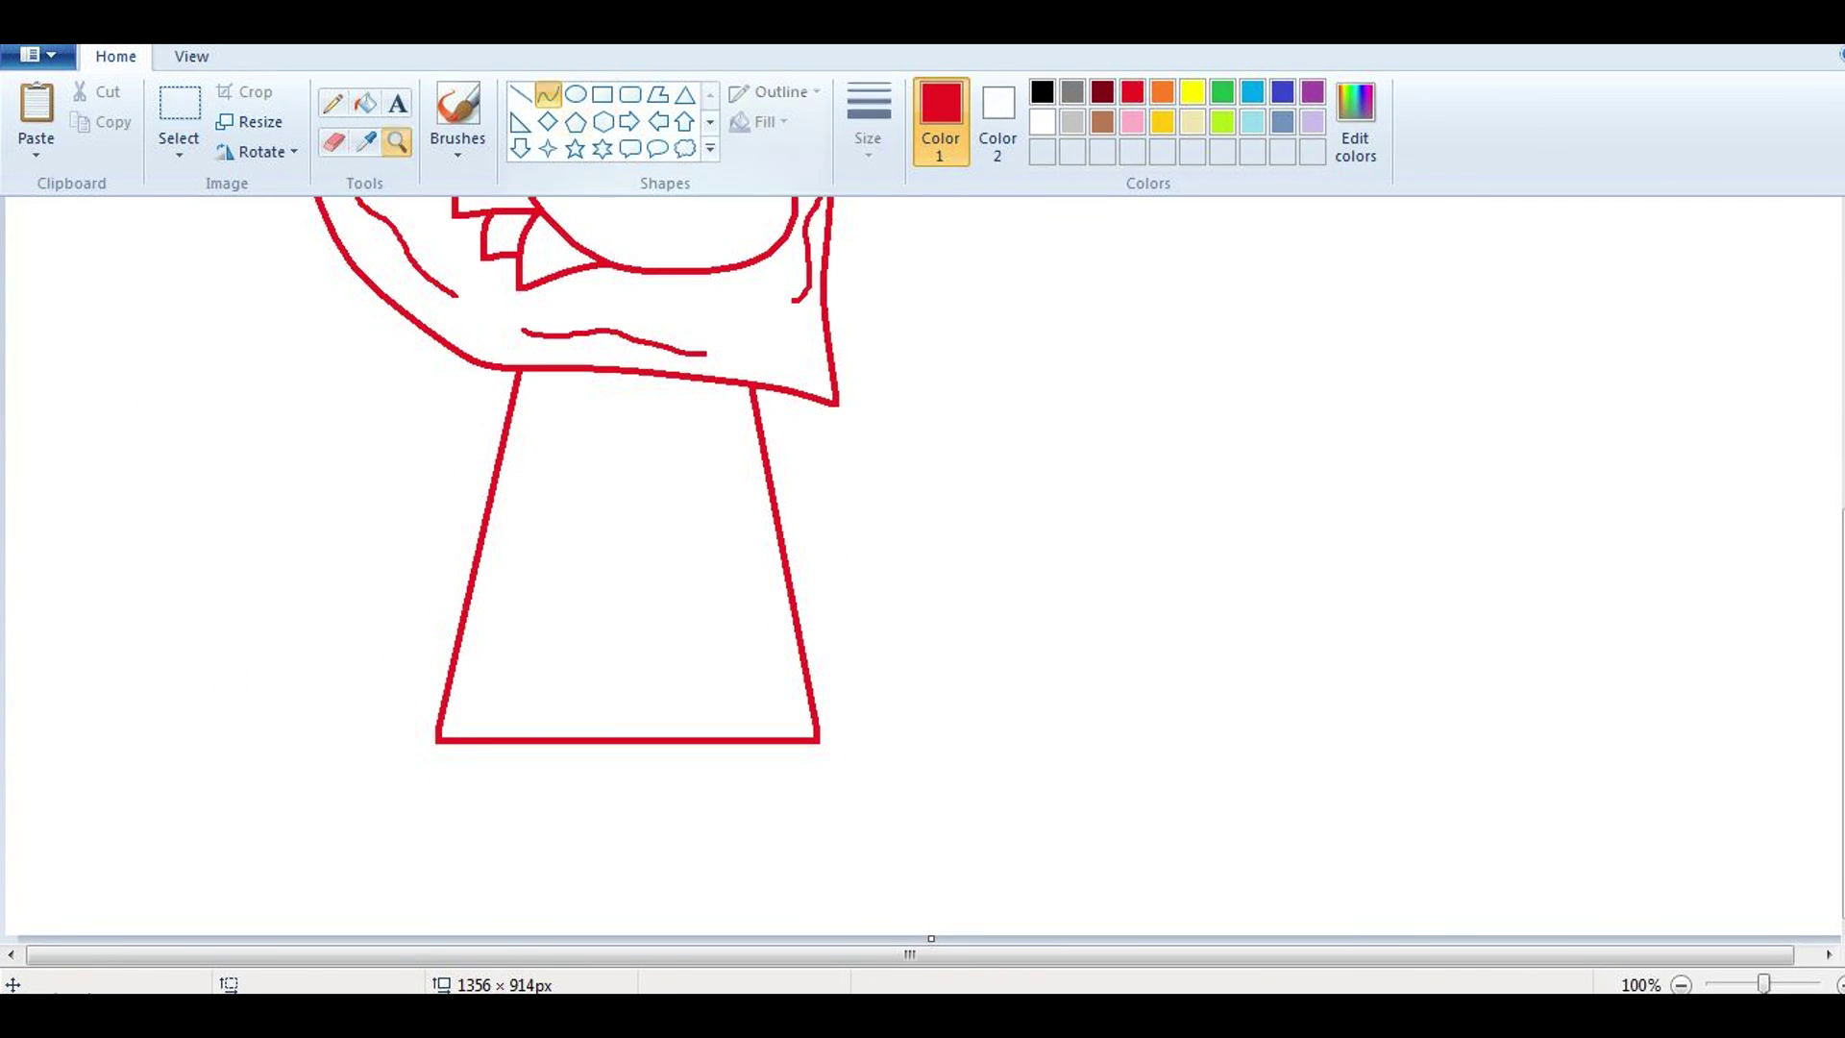
Step: Draw a slightly curved red line down the middle of the body, from the neck to its bottom edge
{"action": "left_click_drag", "start_coordinate": [637, 375], "coordinate": [612, 711]}
{"action": "left_click", "coordinate": [332, 103]}
{"action": "scroll", "coordinate": [403, 584], "scroll_direction": "down", "scroll_amount": 1}
{"action": "left_click", "coordinate": [329, 730]}
Step: Draw two legs below the body with red straight lines and add two inner lines to the left one
{"action": "left_click", "coordinate": [520, 93]}
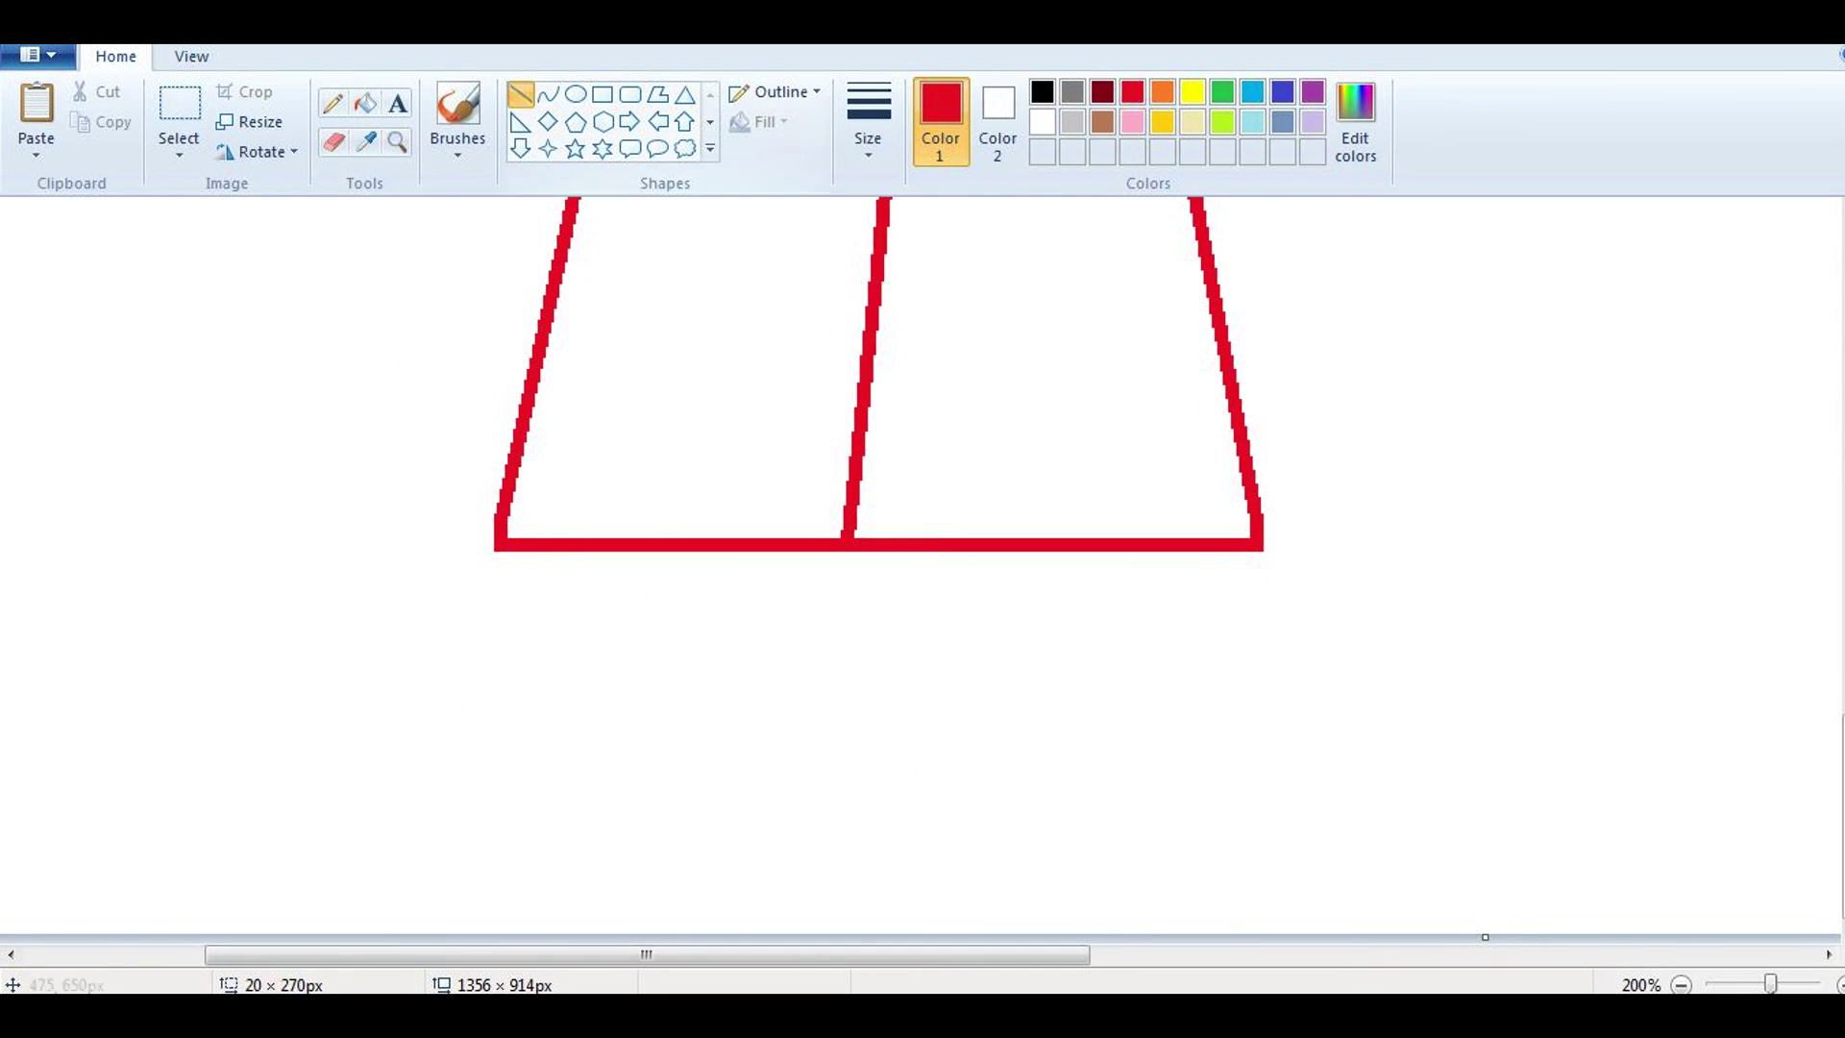
{"action": "left_click_drag", "start_coordinate": [573, 554], "coordinate": [540, 932]}
{"action": "left_click_drag", "start_coordinate": [798, 553], "coordinate": [776, 849]}
{"action": "left_click_drag", "start_coordinate": [1114, 554], "coordinate": [1148, 930]}
{"action": "left_click_drag", "start_coordinate": [895, 554], "coordinate": [927, 930]}
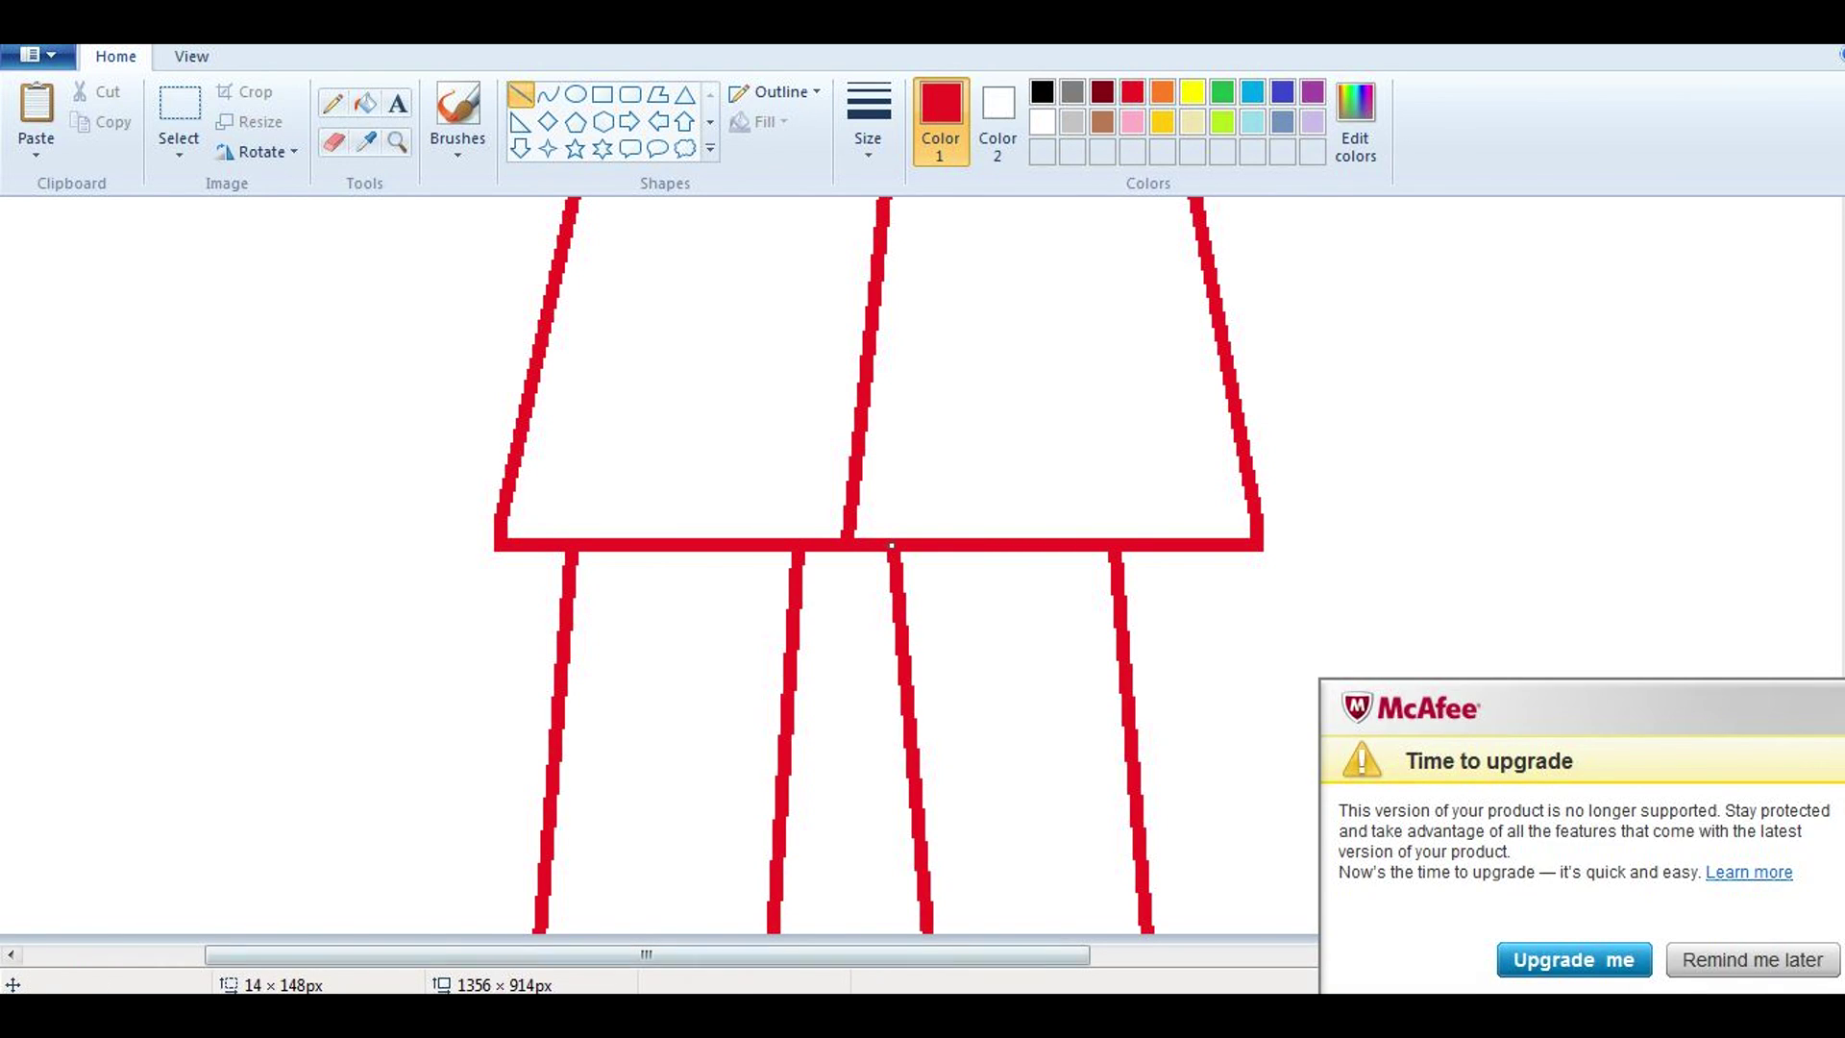
{"action": "left_click_drag", "start_coordinate": [605, 682], "coordinate": [572, 930]}
{"action": "left_click_drag", "start_coordinate": [682, 551], "coordinate": [634, 930]}
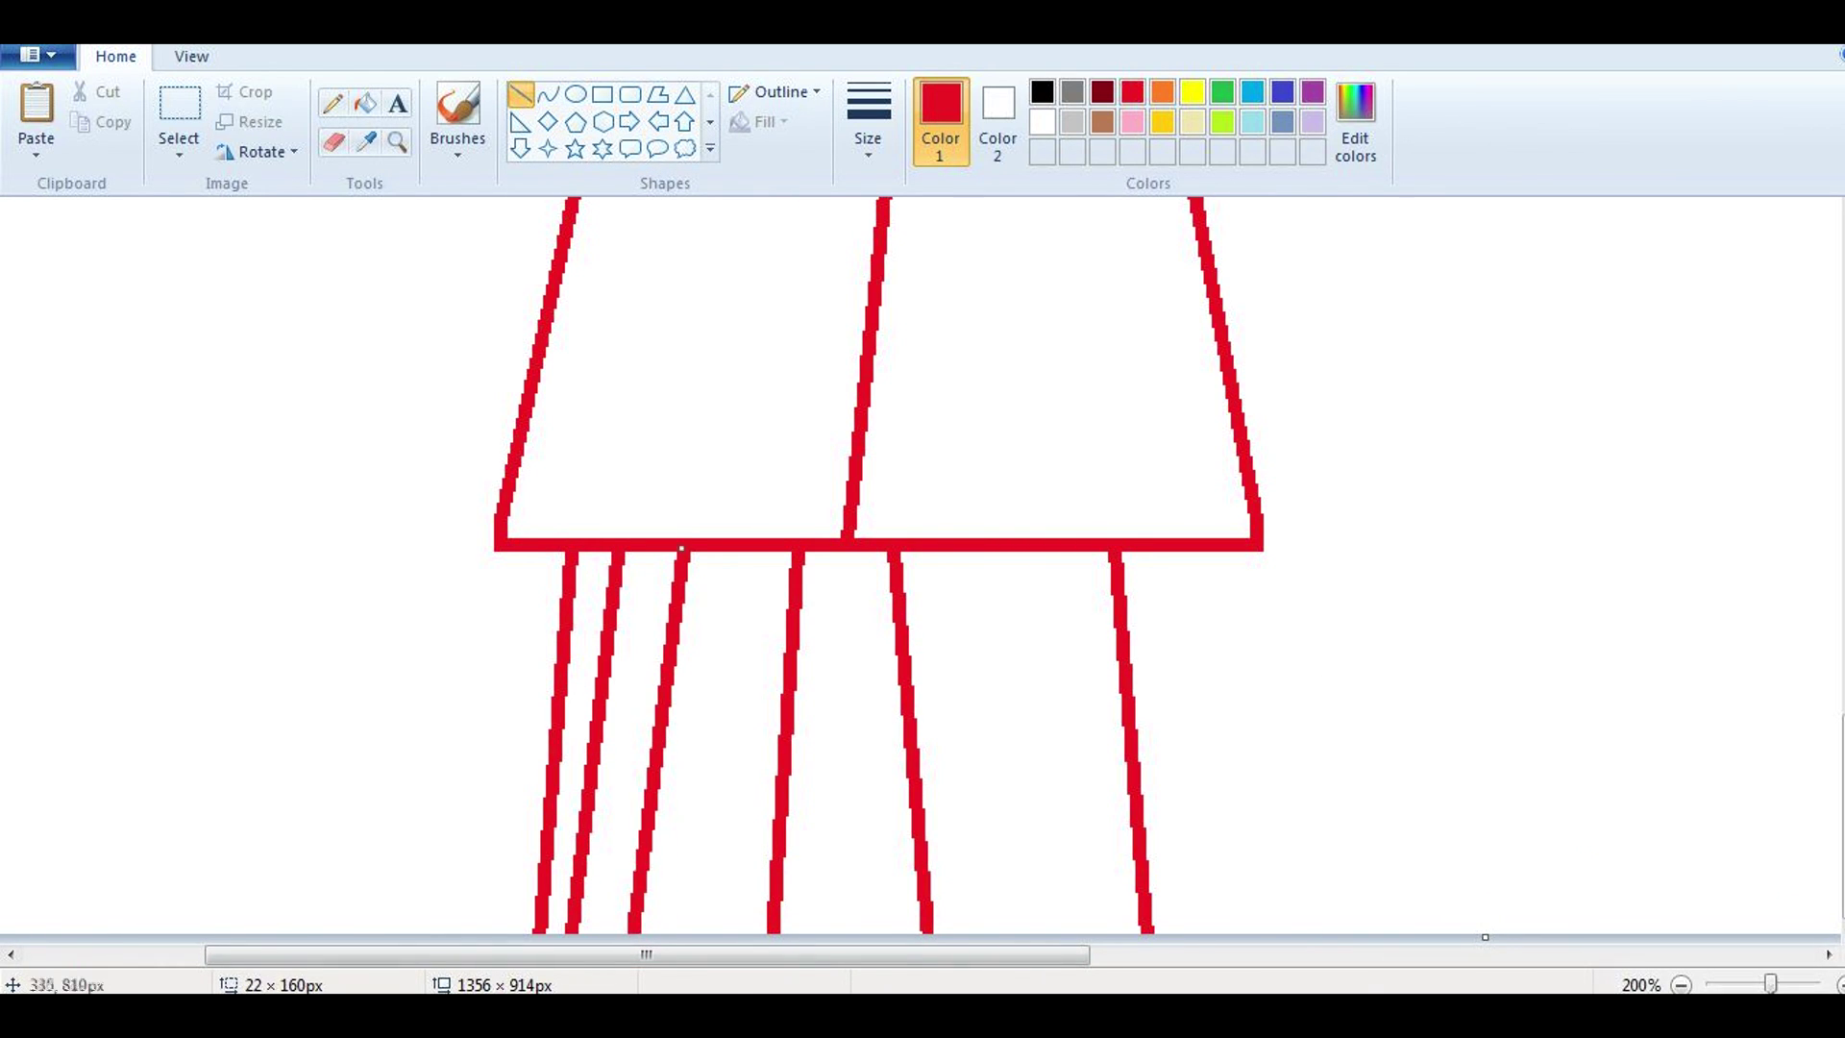
Step: Sketch a pointed tail freehand in dark blue, sweeping down and outward from the body's lower left side
{"action": "right_click", "coordinate": [433, 754]}
{"action": "left_click", "coordinate": [433, 754]}
{"action": "left_click", "coordinate": [548, 93]}
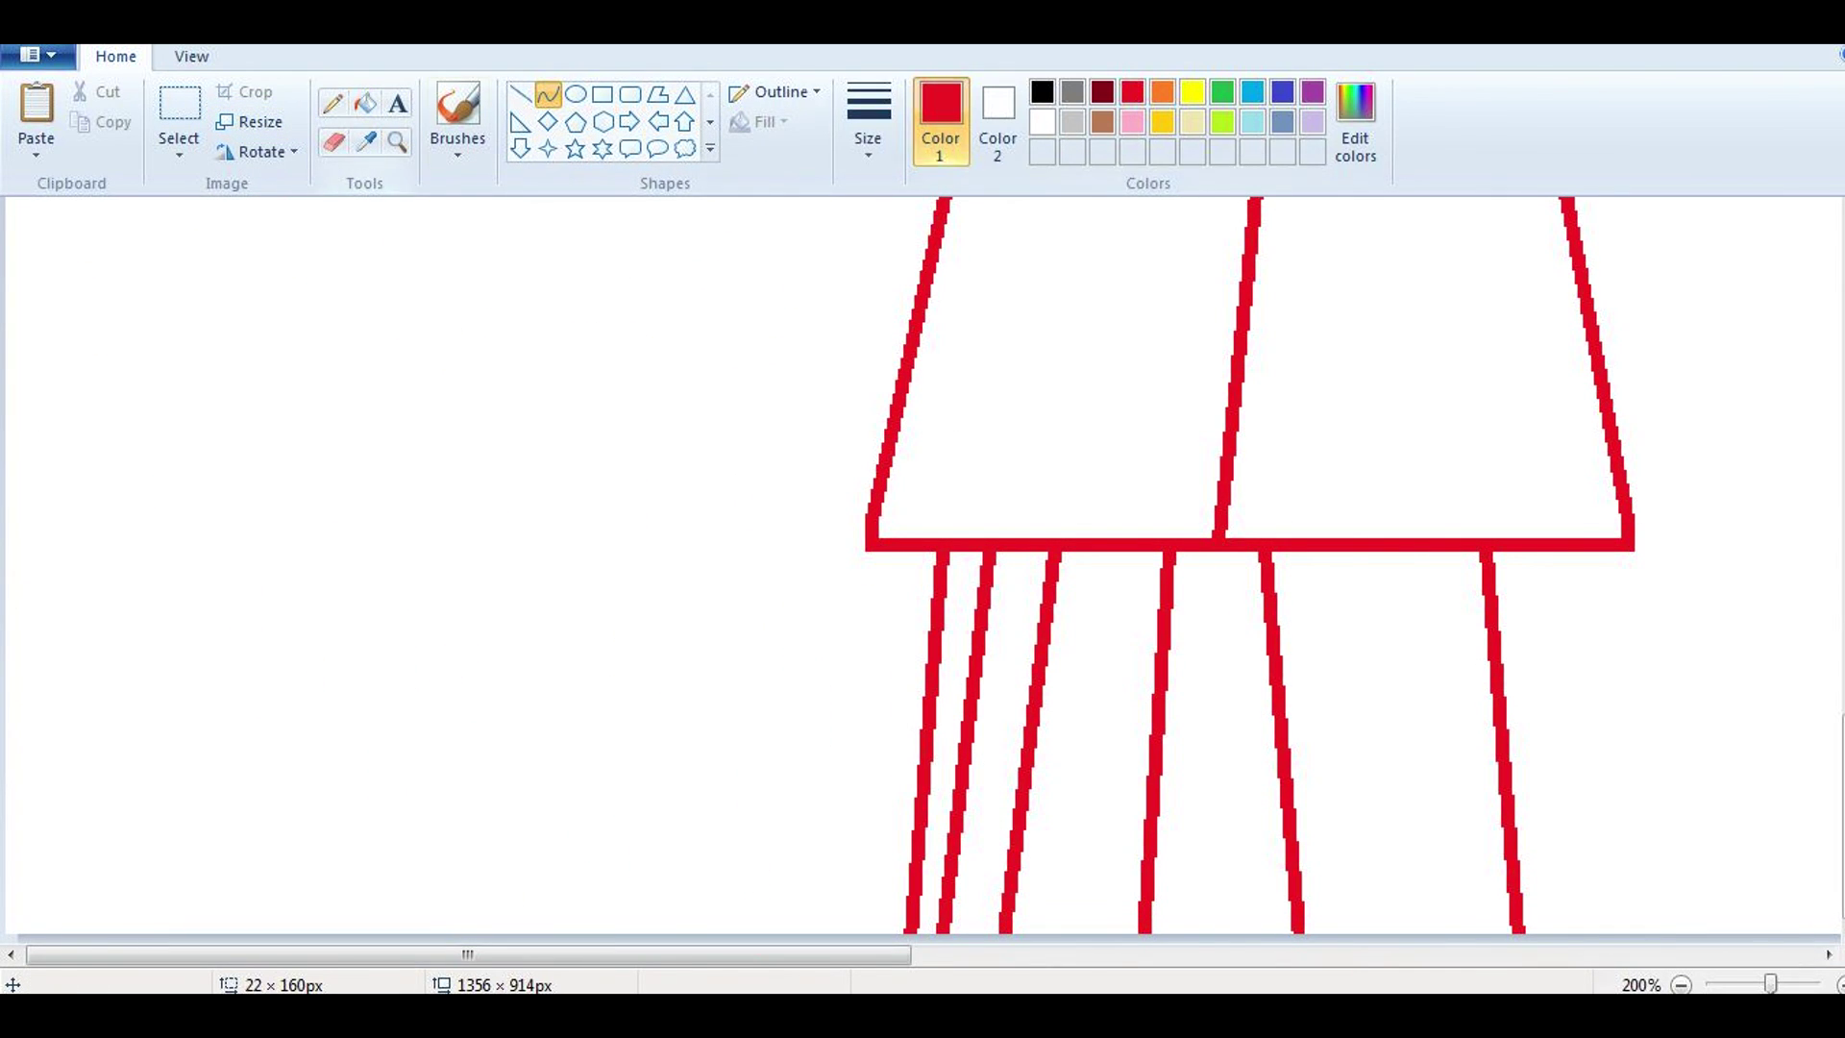
{"action": "left_click", "coordinate": [1281, 91]}
{"action": "mouse_move", "coordinate": [894, 425]}
{"action": "left_mouse_down"}
{"action": "mouse_move", "coordinate": [351, 905]}
{"action": "mouse_move", "coordinate": [476, 930]}
{"action": "left_mouse_up"}
Step: Trace the tail's upper edge, pointed tip and lower edge with orange curves
{"action": "left_click", "coordinate": [1161, 92]}
{"action": "left_click_drag", "start_coordinate": [894, 422], "coordinate": [485, 740]}
{"action": "left_click_drag", "start_coordinate": [692, 581], "coordinate": [672, 653]}
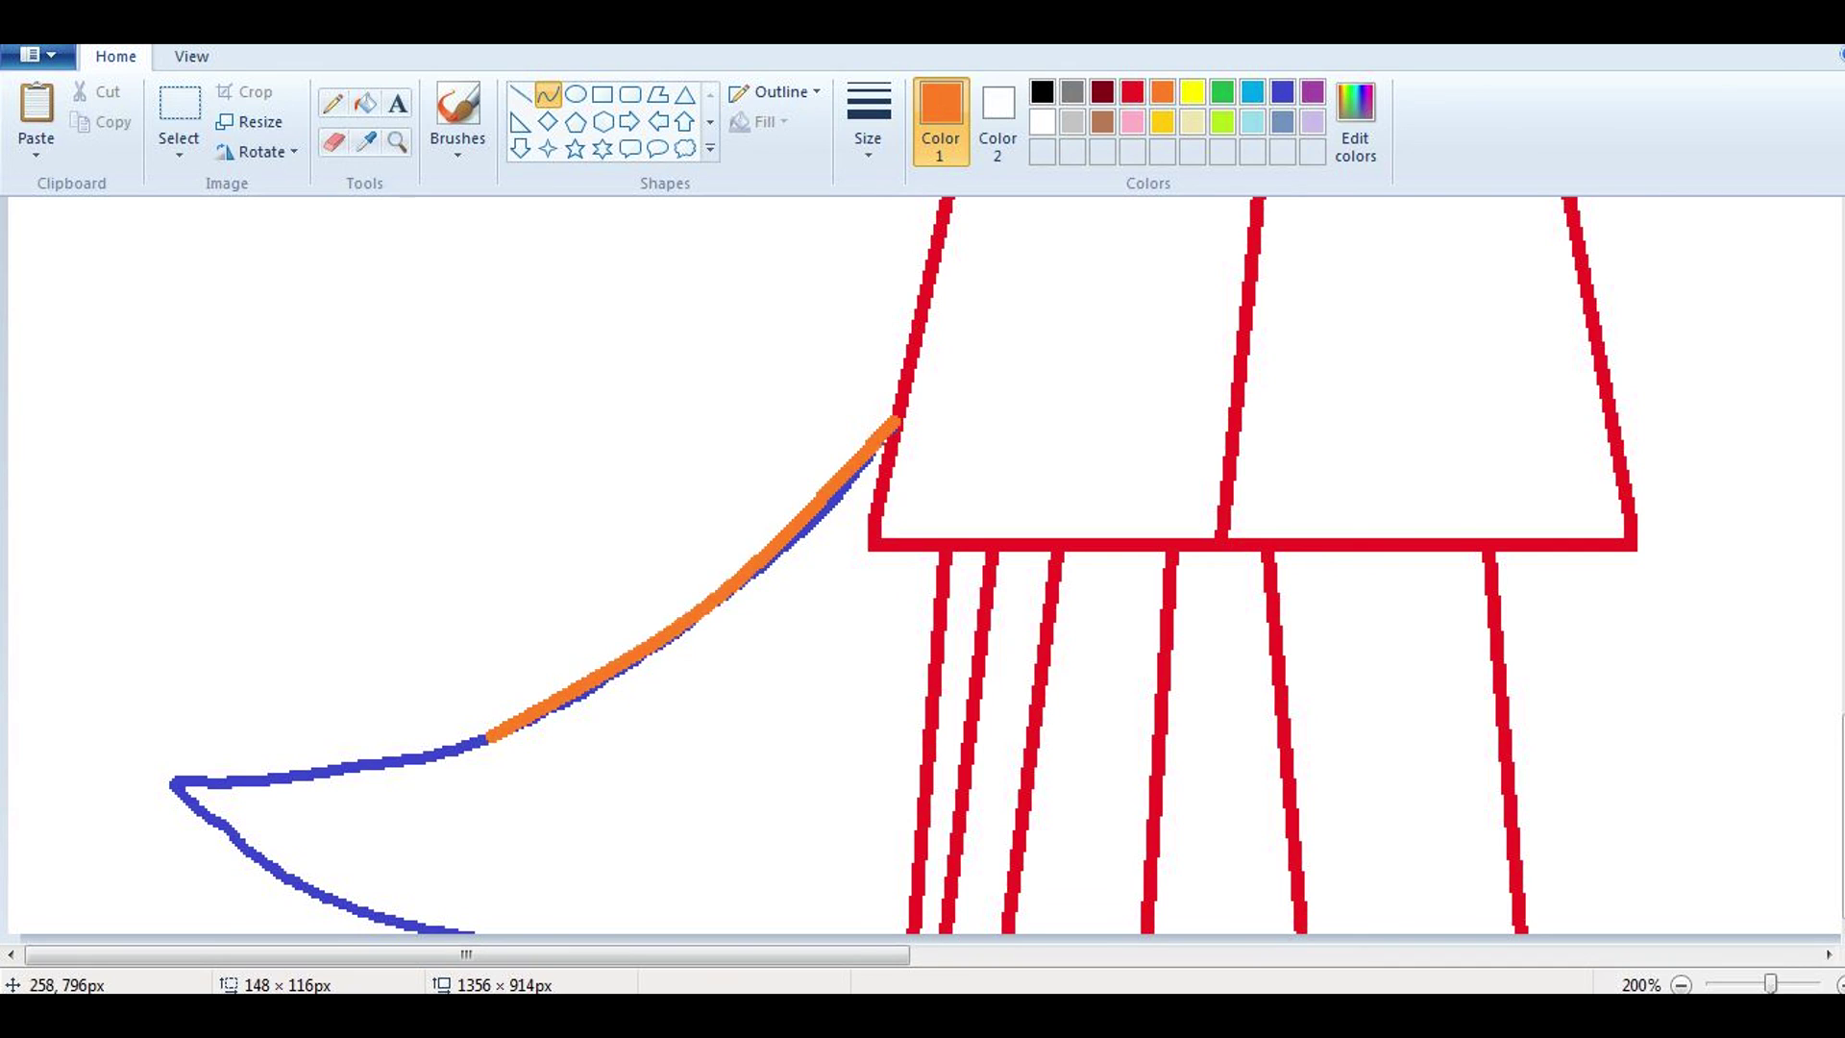
{"action": "left_click", "coordinate": [396, 142]}
{"action": "left_click", "coordinate": [434, 768]}
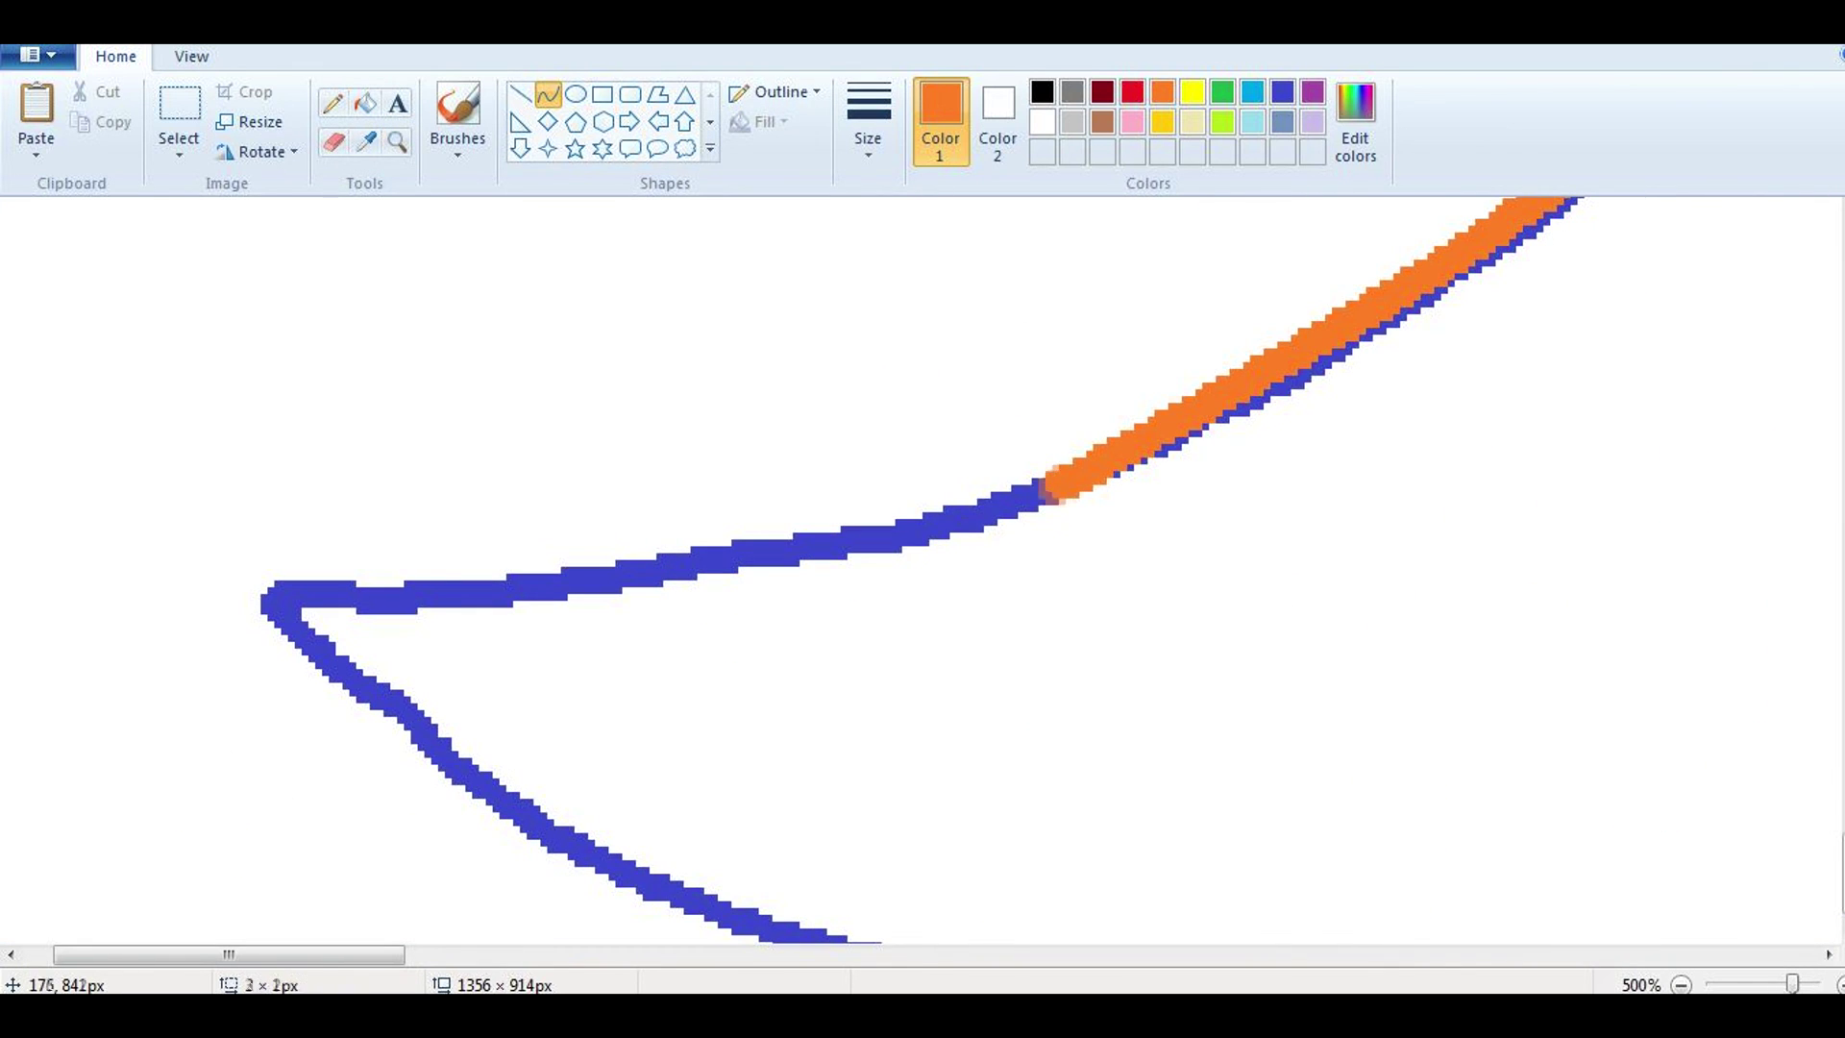
{"action": "left_click_drag", "start_coordinate": [1046, 488], "coordinate": [332, 596]}
{"action": "left_click_drag", "start_coordinate": [673, 567], "coordinate": [605, 620]}
{"action": "mouse_move", "coordinate": [332, 596]}
{"action": "left_mouse_down"}
{"action": "mouse_move", "coordinate": [266, 598]}
{"action": "mouse_move", "coordinate": [701, 815]}
{"action": "mouse_move", "coordinate": [754, 870]}
{"action": "left_mouse_up"}
{"action": "mouse_move", "coordinate": [499, 715]}
{"action": "left_mouse_down"}
{"action": "mouse_move", "coordinate": [418, 735]}
{"action": "mouse_move", "coordinate": [432, 740]}
{"action": "left_mouse_up"}
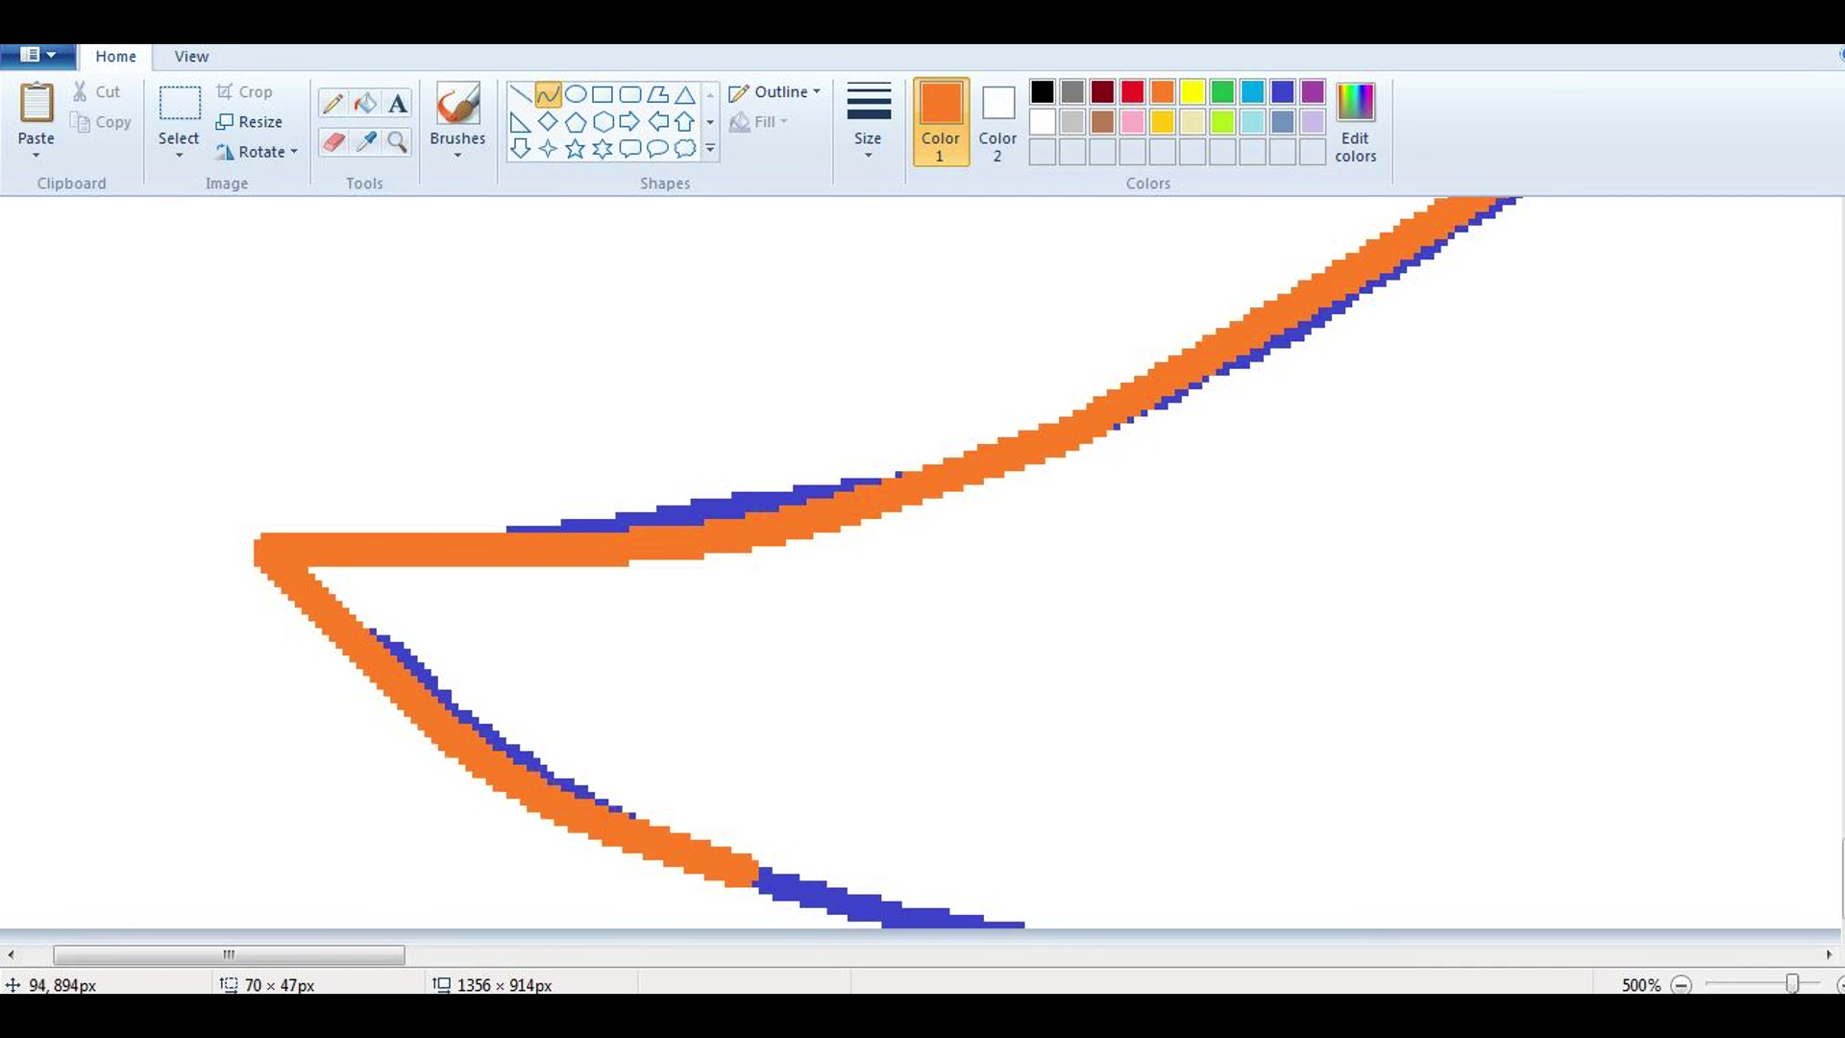
{"action": "left_click_drag", "start_coordinate": [754, 870], "coordinate": [1055, 925]}
Step: Recolour the tail outline red and undo the red fill of the tail's interior
{"action": "left_click_drag", "start_coordinate": [1792, 983], "coordinate": [1771, 984]}
{"action": "left_click", "coordinate": [365, 103]}
{"action": "left_click", "coordinate": [1131, 92]}
{"action": "left_click", "coordinate": [1282, 92]}
{"action": "left_click", "coordinate": [490, 746]}
{"action": "left_click", "coordinate": [672, 817]}
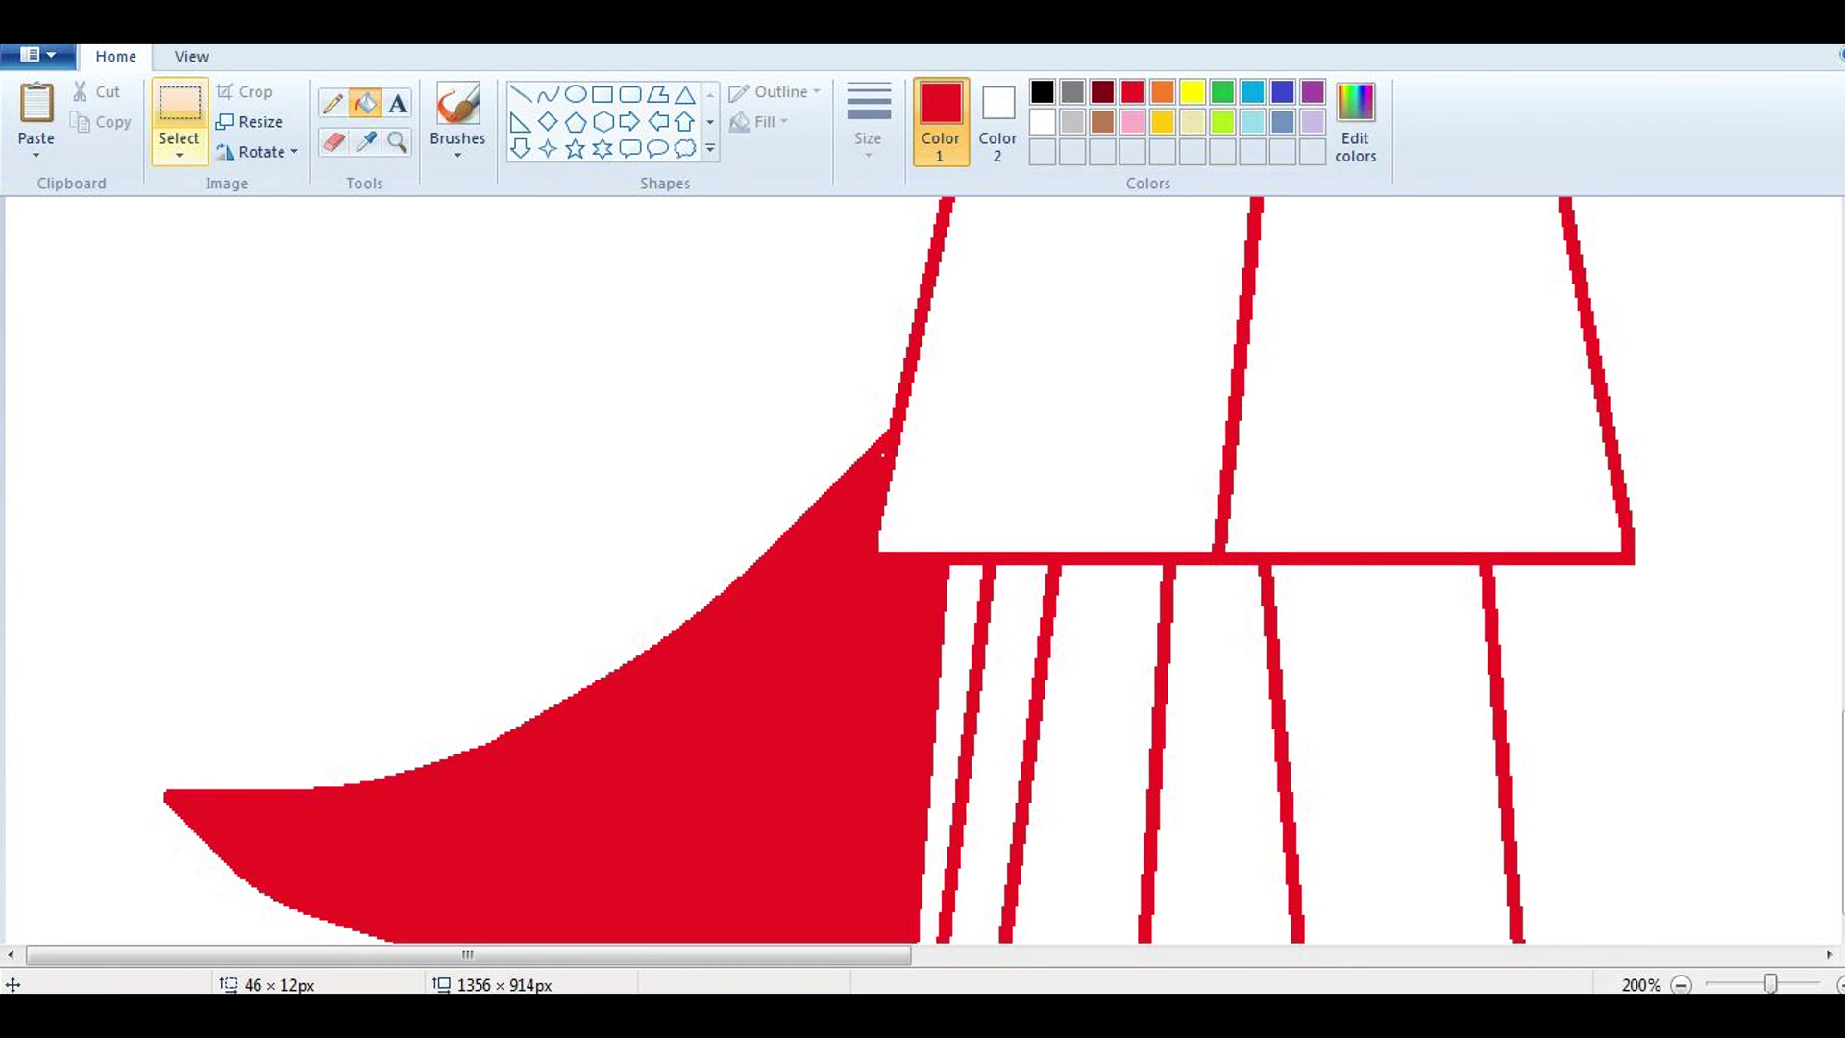
{"action": "key", "text": "ctrl+z"}
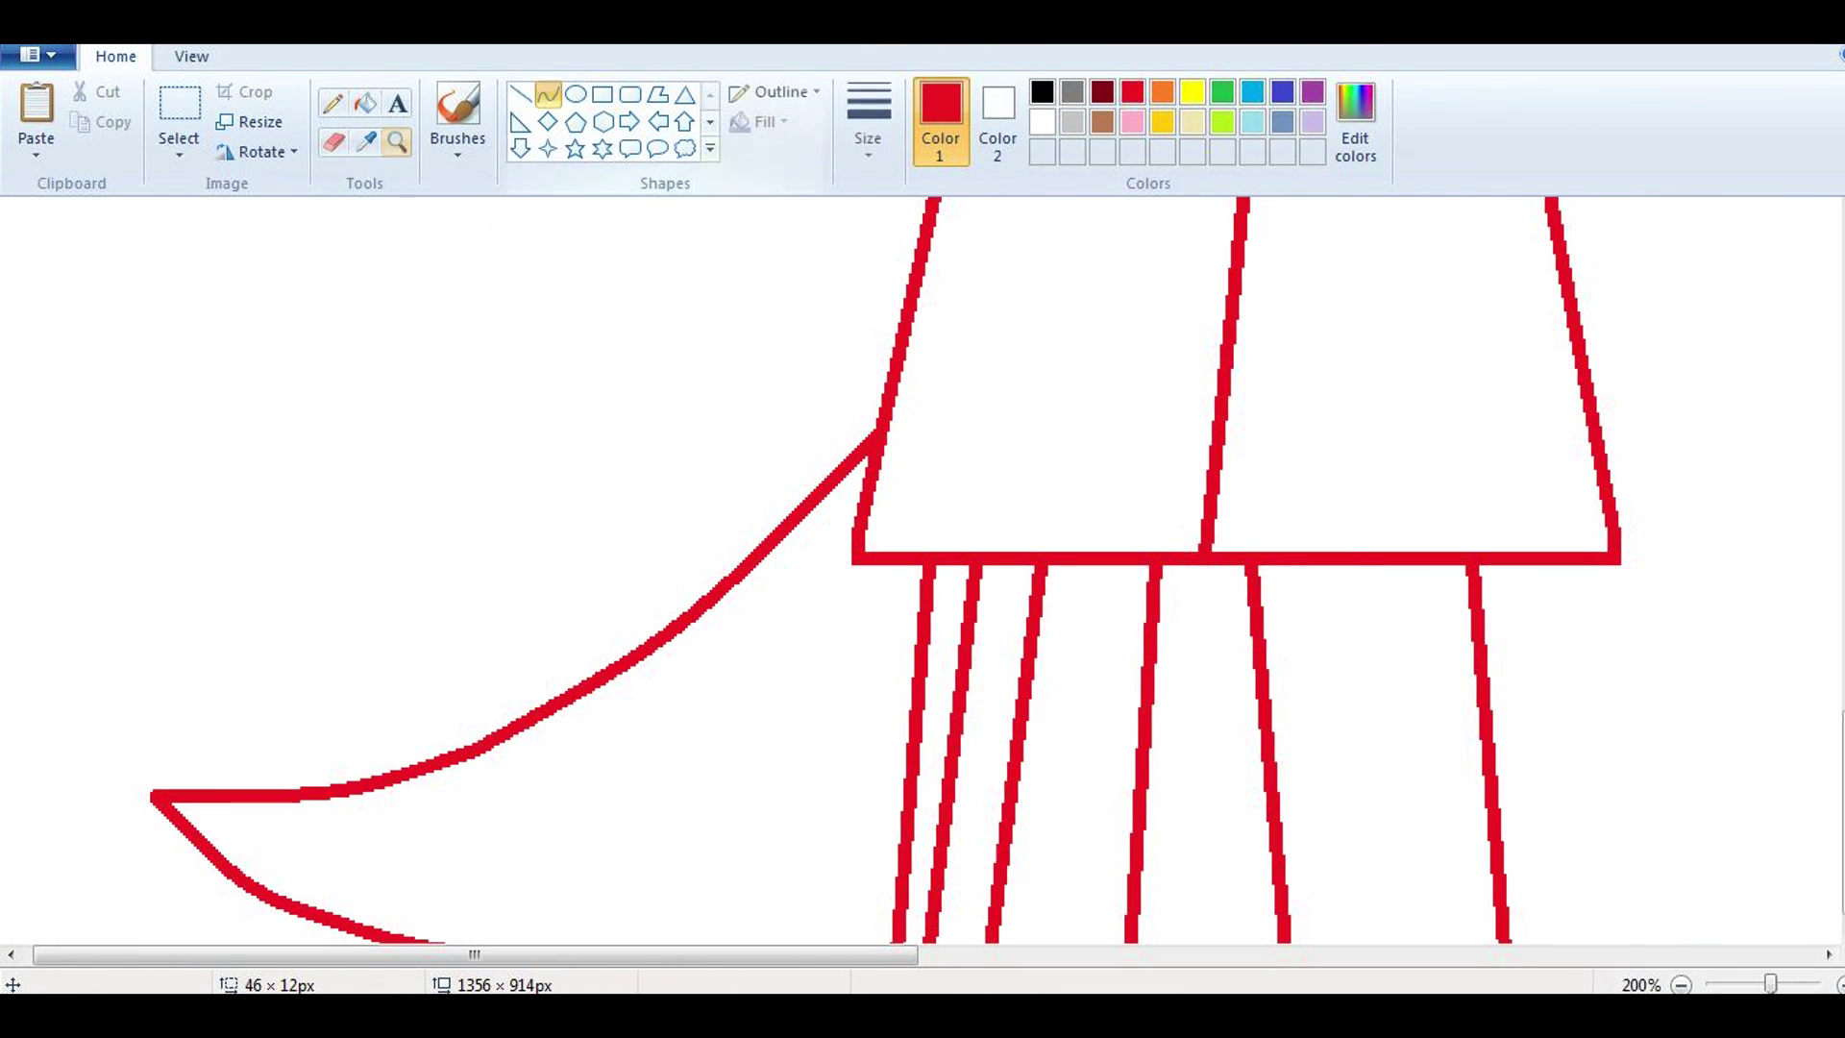
Step: Draw a red curve for the tail's underside from the left leg's outer edge down to the canvas bottom
{"action": "left_click_drag", "start_coordinate": [899, 851], "coordinate": [768, 936]}
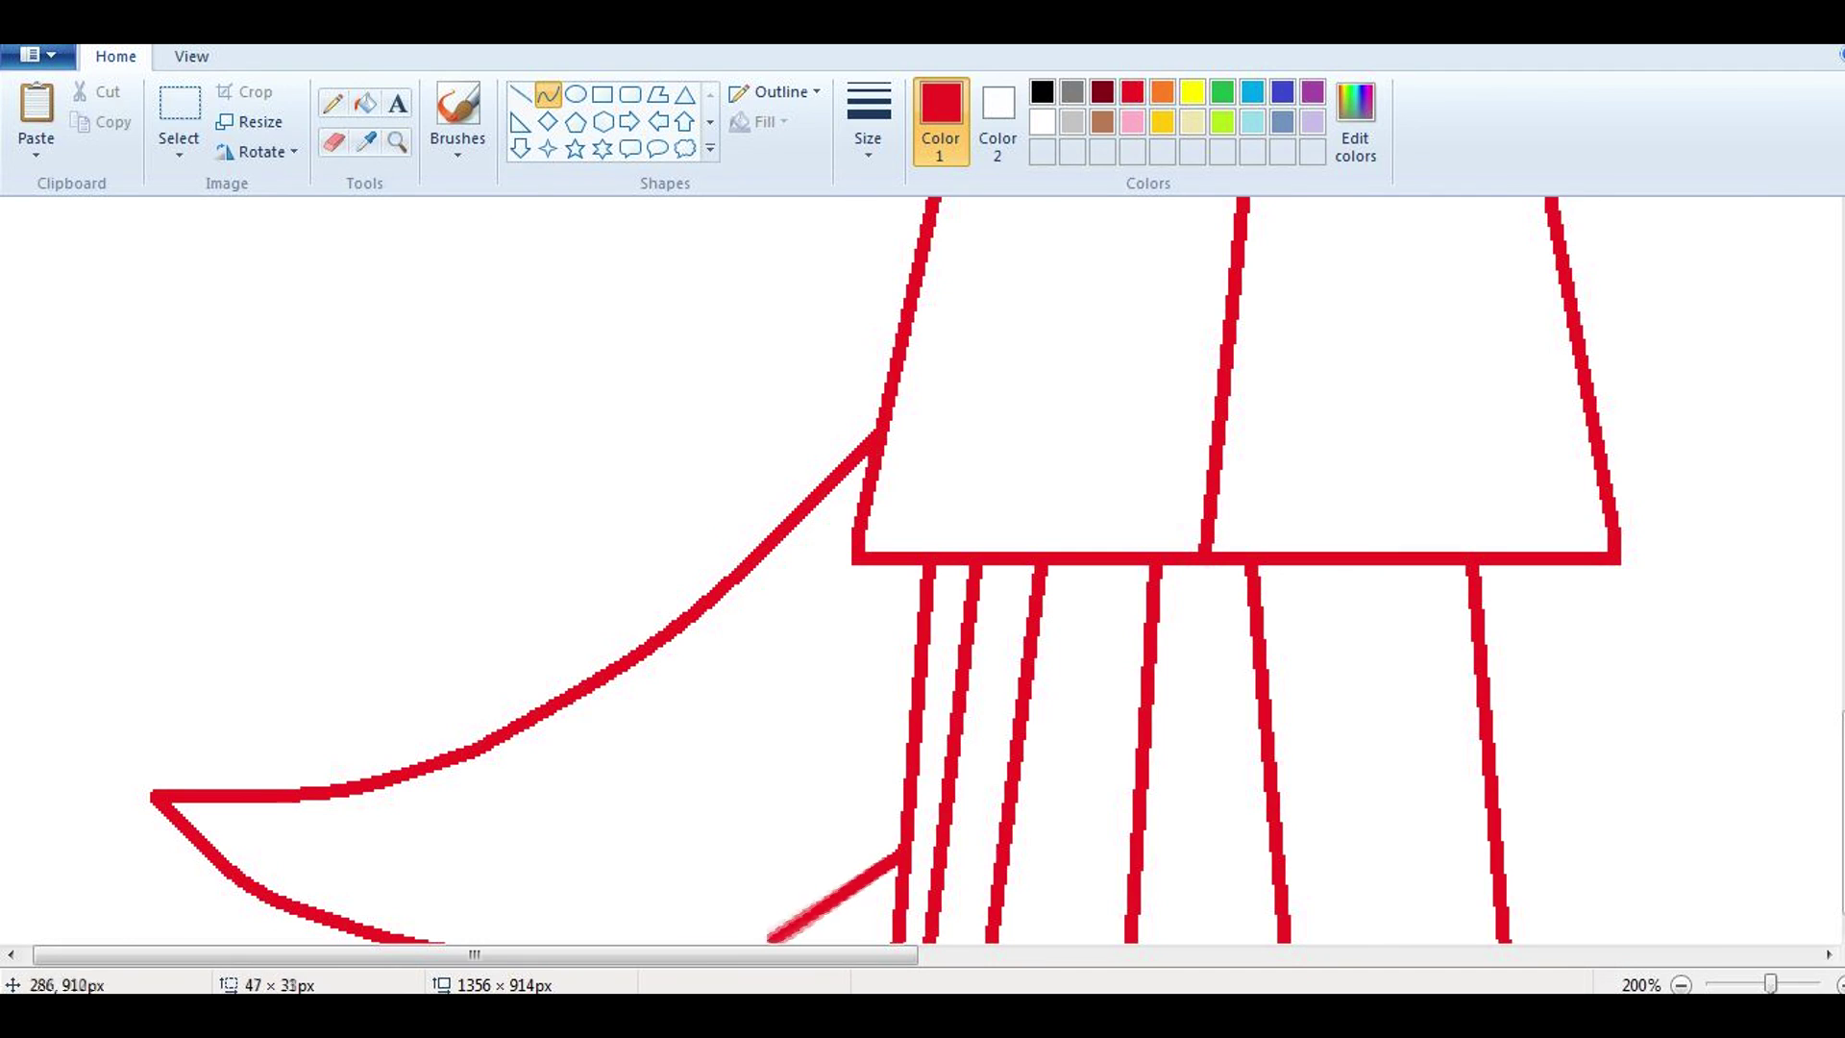
{"action": "left_click", "coordinate": [500, 769]}
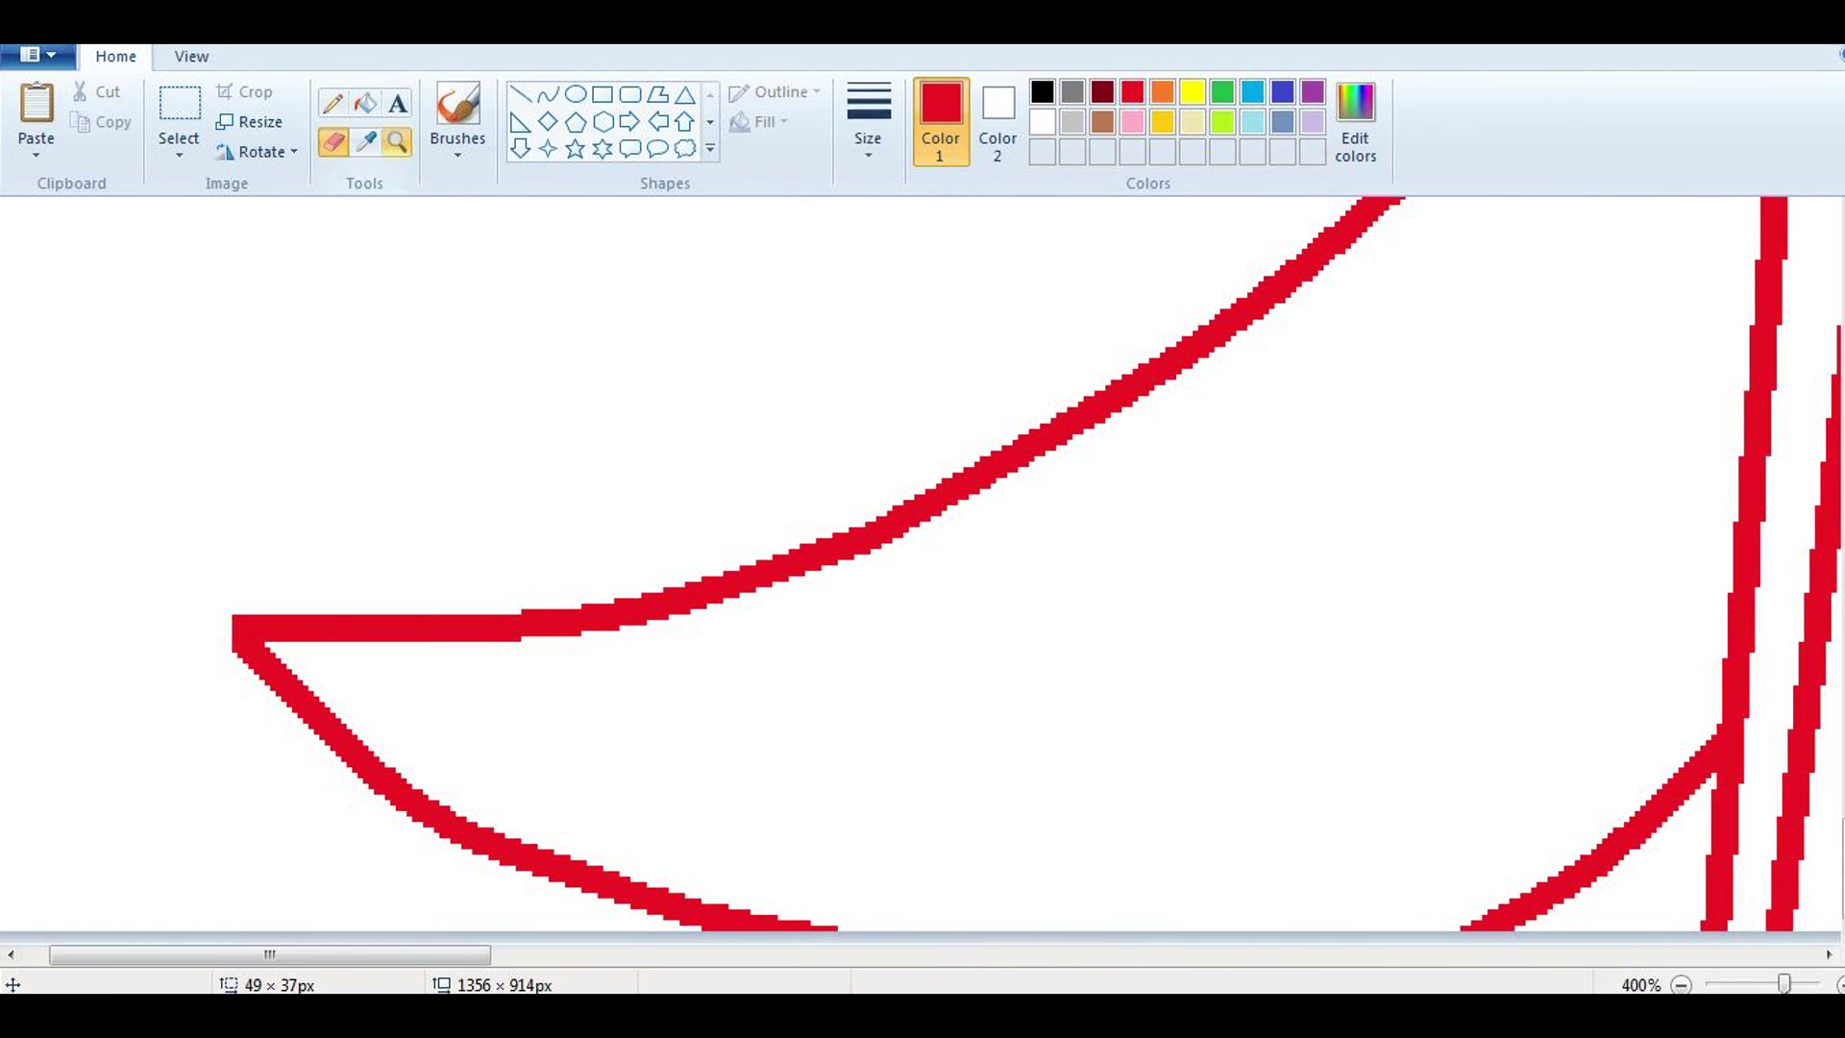
{"action": "right_click", "coordinate": [538, 653]}
{"action": "left_click", "coordinate": [601, 684]}
Step: Sketch a rounded, curled shape freehand in dark blue on the body's upper left side and clear the body edge it covers
{"action": "left_click", "coordinate": [333, 103]}
{"action": "left_click", "coordinate": [868, 125]}
{"action": "left_click", "coordinate": [930, 306]}
{"action": "left_click", "coordinate": [1282, 91]}
{"action": "left_click_drag", "start_coordinate": [757, 343], "coordinate": [409, 786]}
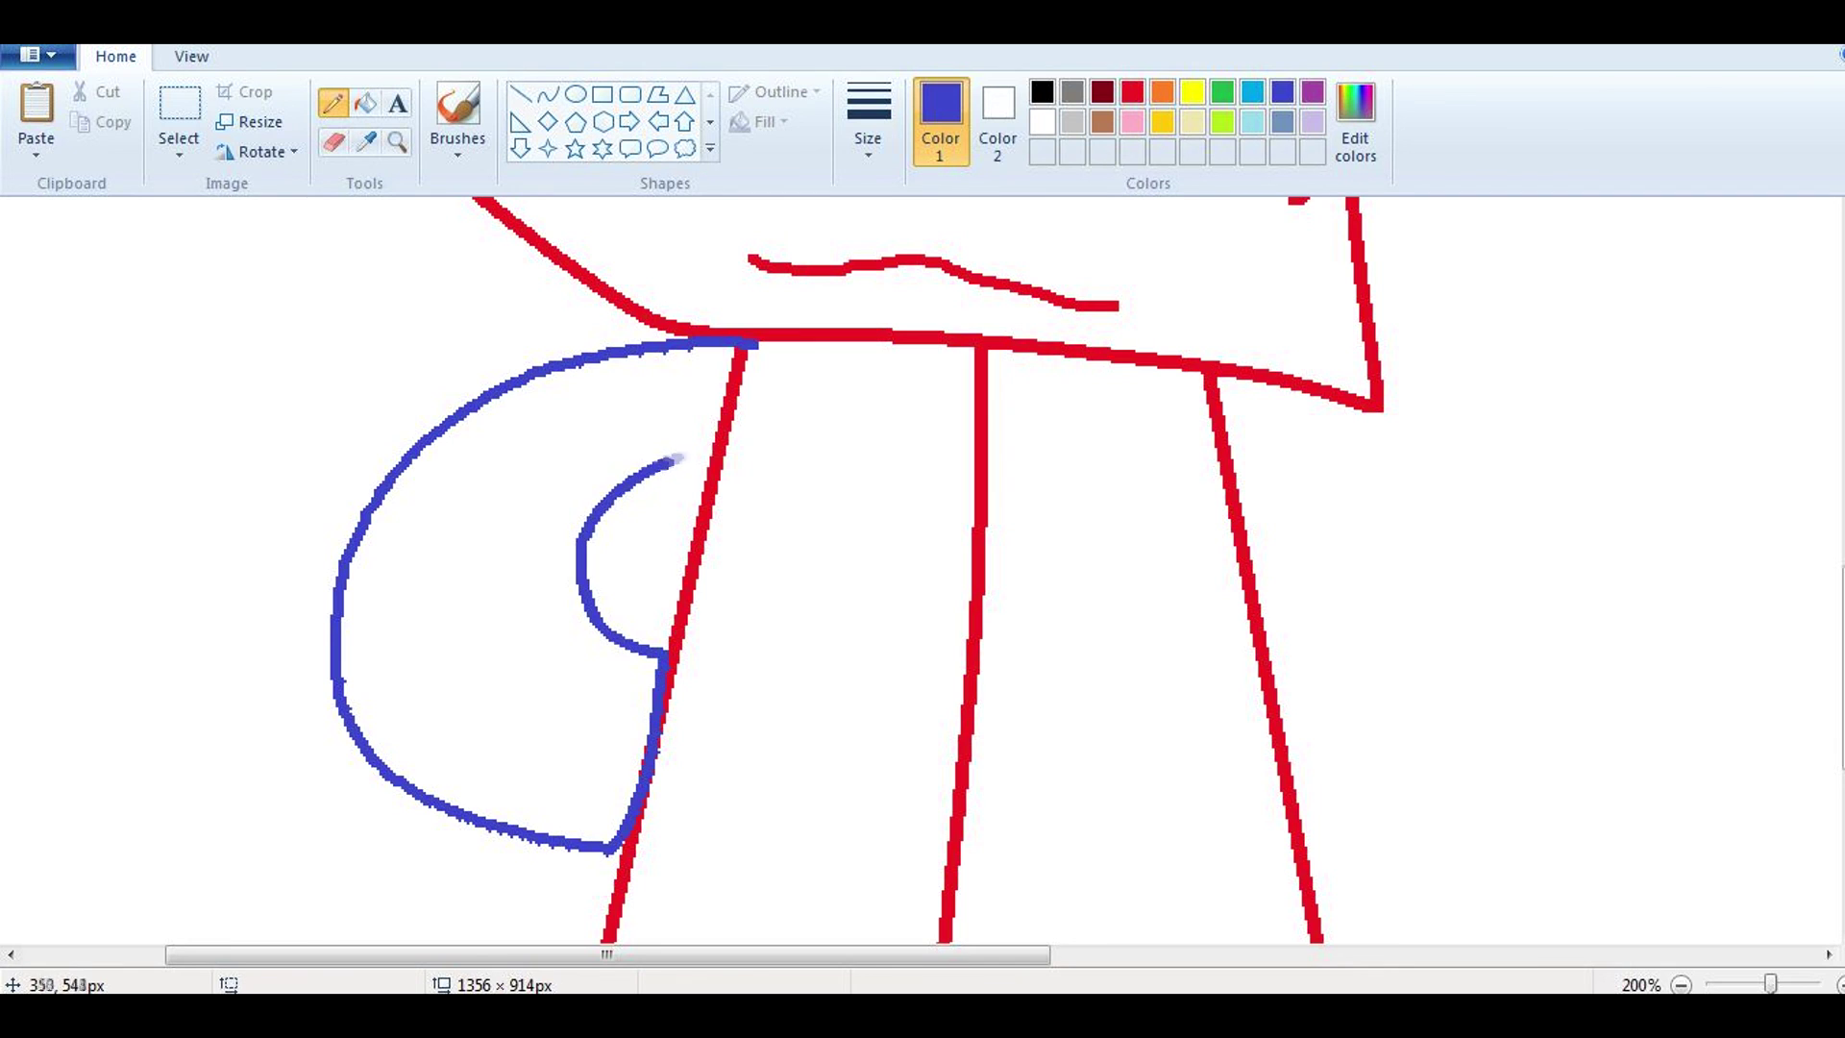
{"action": "left_click", "coordinate": [616, 466]}
{"action": "left_click", "coordinate": [365, 103]}
{"action": "scroll", "coordinate": [923, 567], "scroll_direction": "down", "scroll_amount": 5}
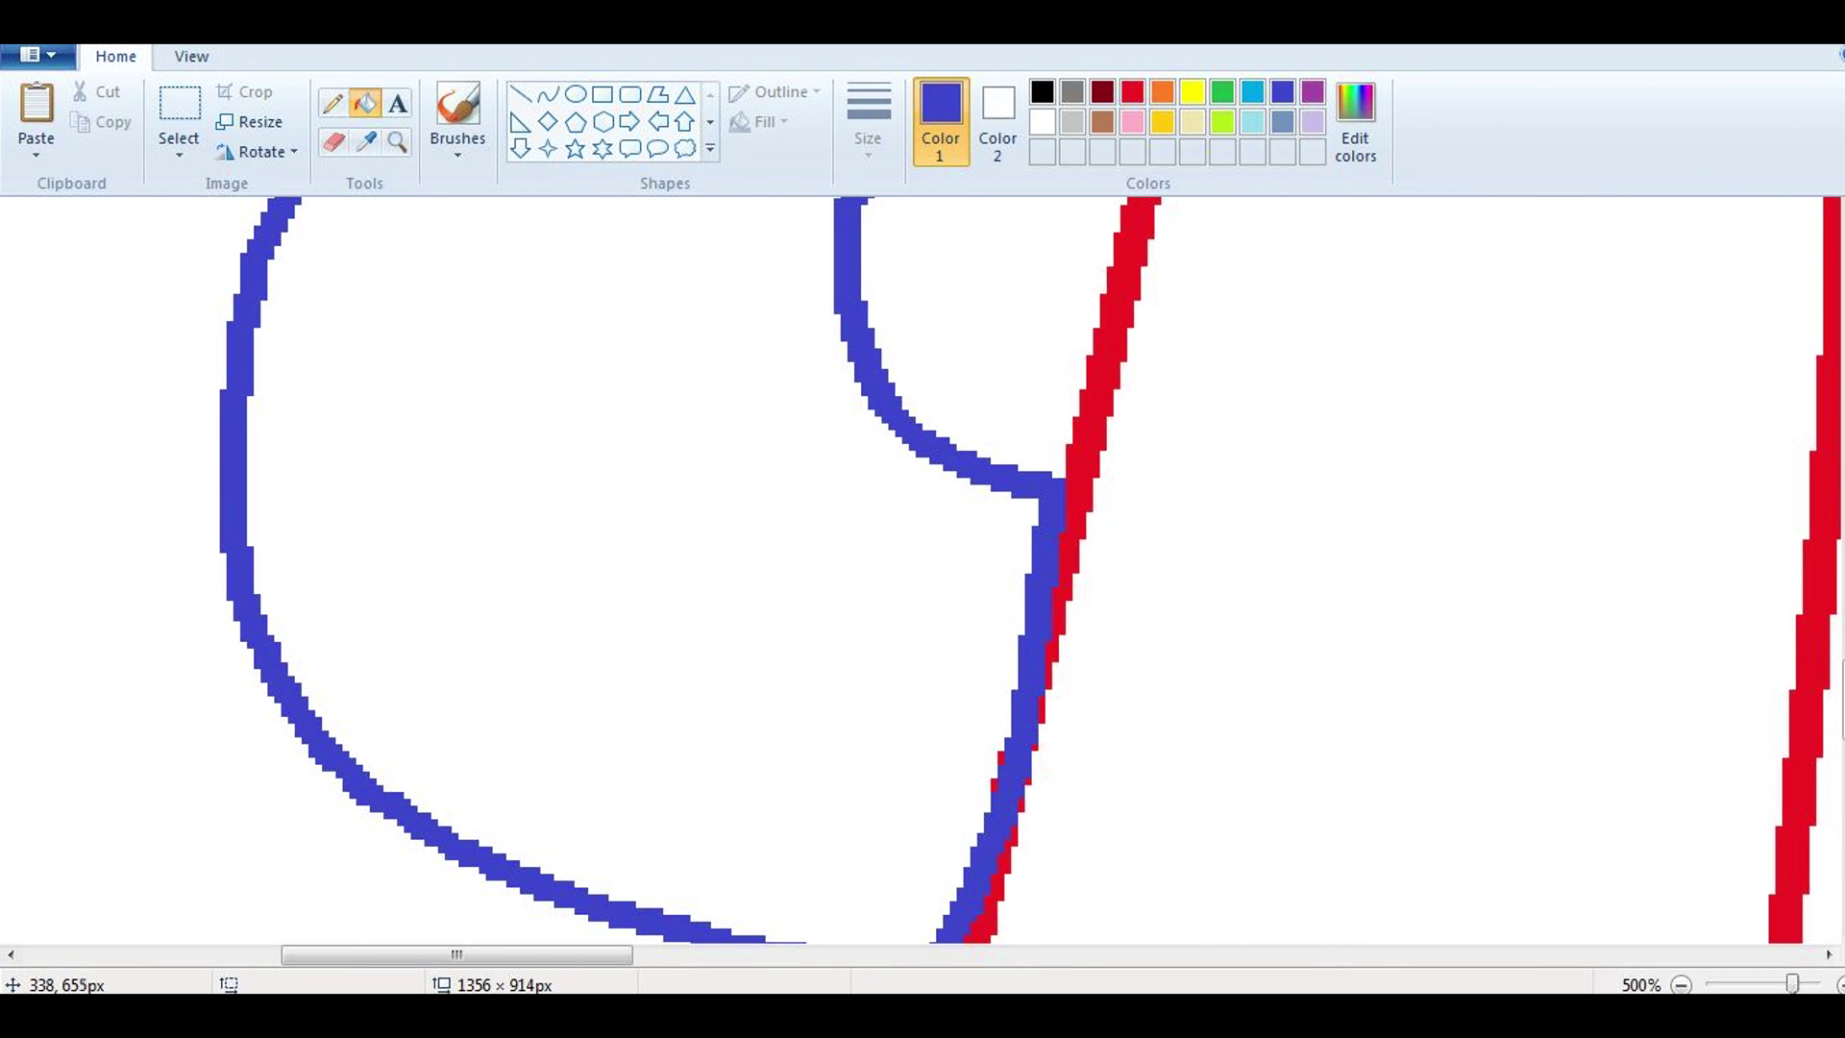
Step: Trace the top edge of the curled shape beneath the neck with a thick light blue curve
{"action": "scroll", "coordinate": [922, 567], "scroll_direction": "up", "scroll_amount": 8}
{"action": "left_click", "coordinate": [547, 94]}
{"action": "left_click", "coordinate": [868, 125]}
{"action": "left_click", "coordinate": [931, 306]}
{"action": "left_click", "coordinate": [1251, 91]}
{"action": "left_click_drag", "start_coordinate": [759, 331], "coordinate": [1292, 261]}
{"action": "left_click", "coordinate": [1057, 274]}
Step: Trace the curled shape's upper left bend and left side with light blue curves
{"action": "left_click_drag", "start_coordinate": [759, 331], "coordinate": [452, 519]}
{"action": "left_click_drag", "start_coordinate": [605, 425], "coordinate": [653, 370]}
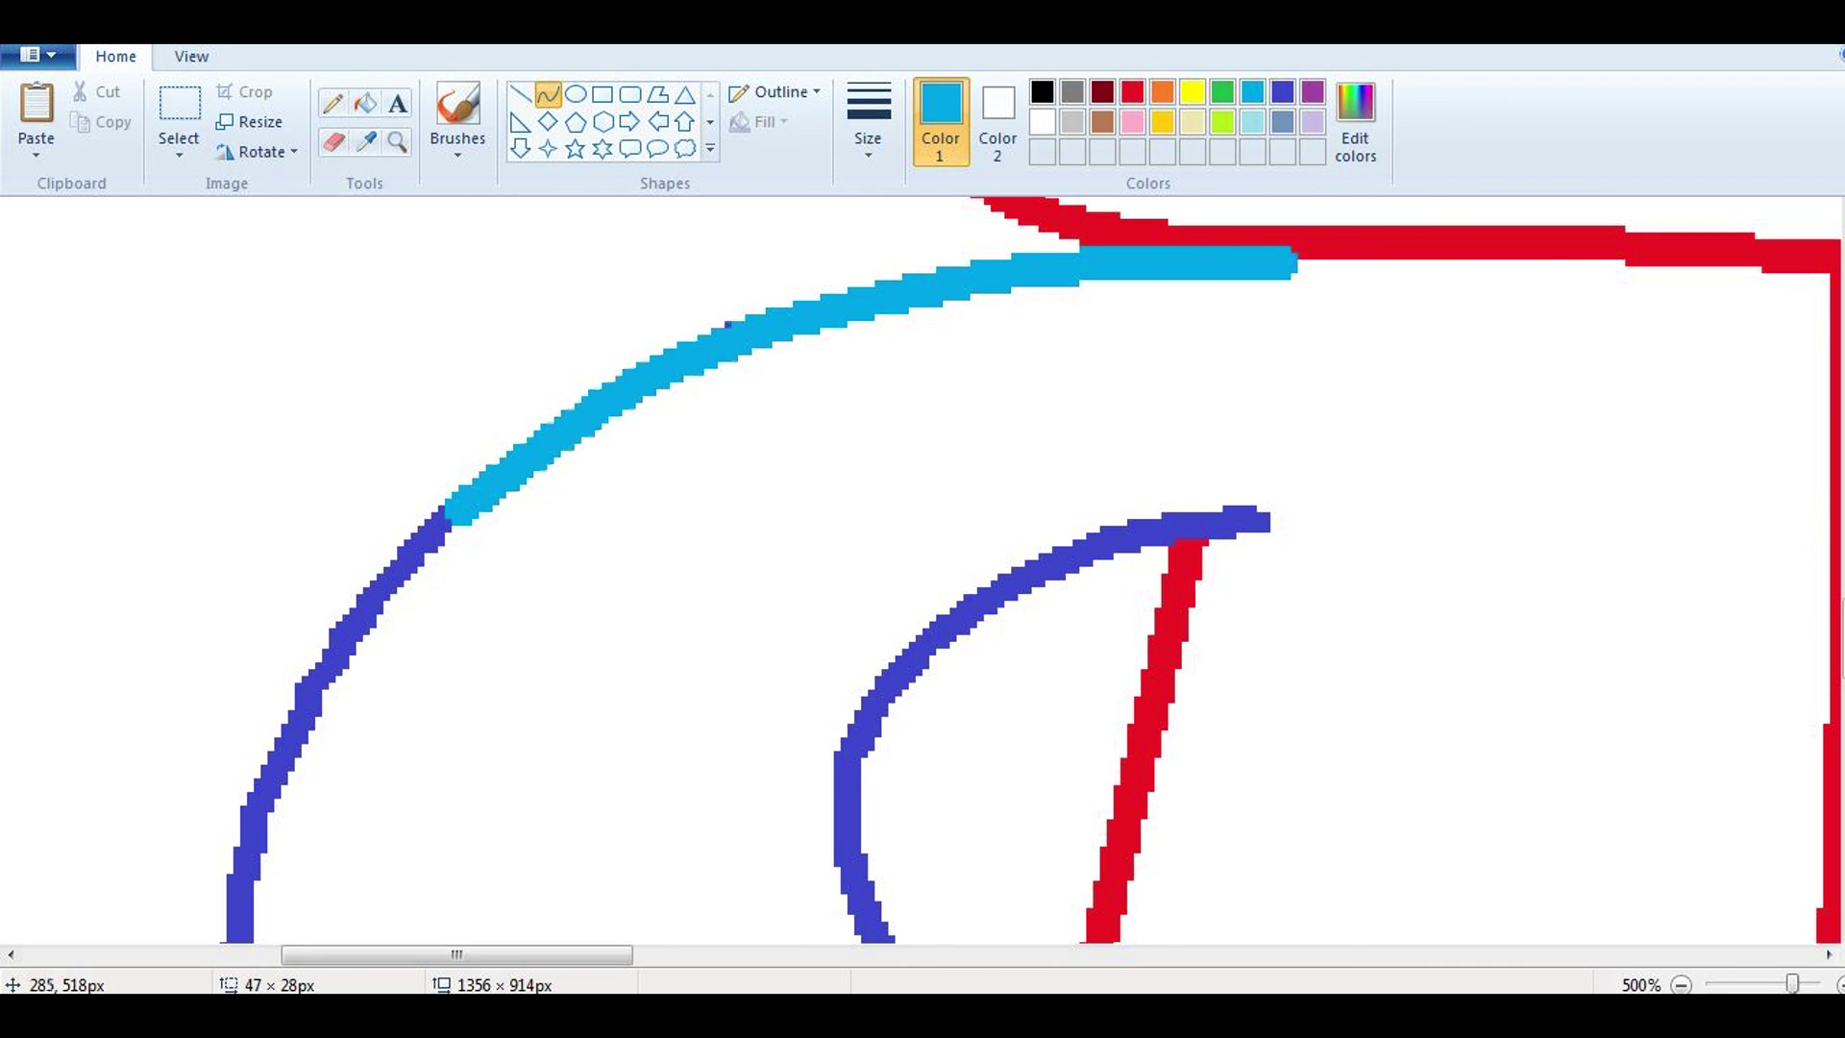
{"action": "scroll", "coordinate": [923, 566], "scroll_direction": "down", "scroll_amount": 2}
{"action": "left_click_drag", "start_coordinate": [451, 331], "coordinate": [248, 664]}
{"action": "mouse_move", "coordinate": [348, 500]}
{"action": "left_mouse_down"}
{"action": "mouse_move", "coordinate": [317, 481]}
{"action": "mouse_move", "coordinate": [238, 740]}
{"action": "left_mouse_up"}
{"action": "scroll", "coordinate": [923, 566], "scroll_direction": "down", "scroll_amount": 2}
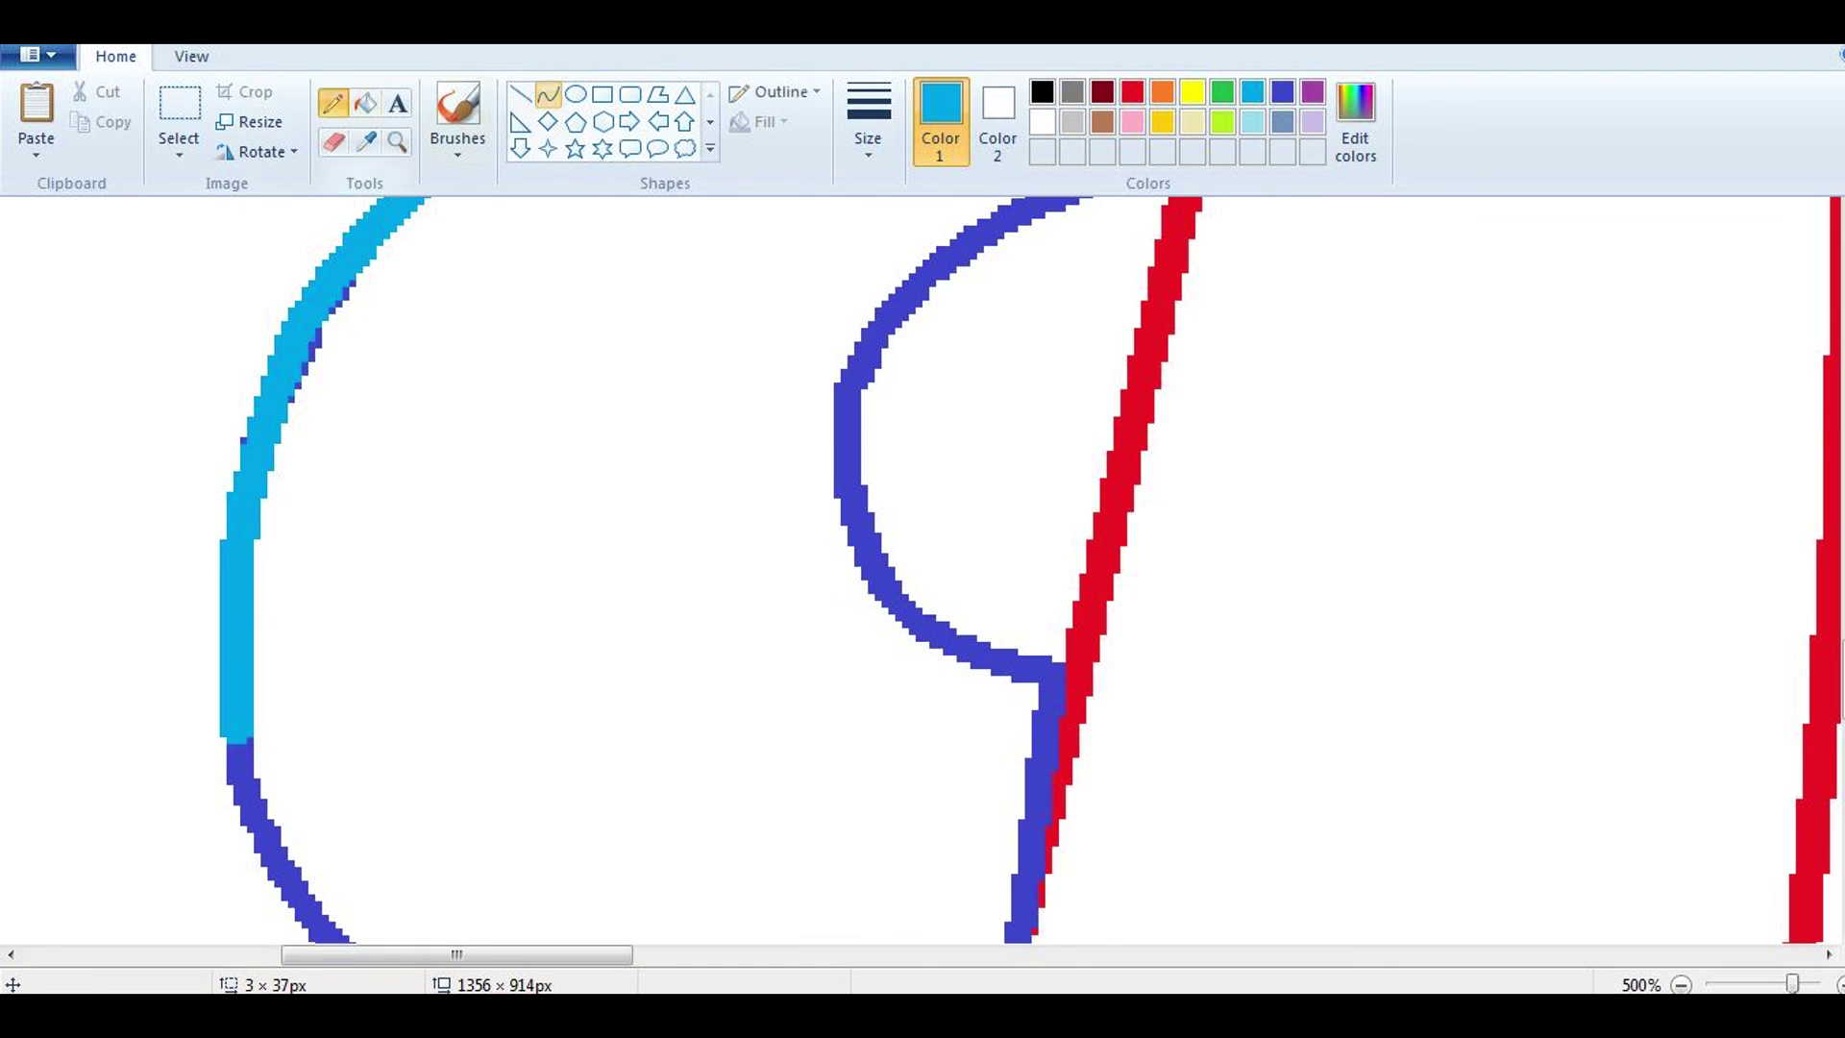
Step: Trace the curled arm's lower left bend, bottom edge and right end with light blue curves
{"action": "scroll", "coordinate": [923, 567], "scroll_direction": "down", "scroll_amount": 2}
{"action": "left_click_drag", "start_coordinate": [231, 535], "coordinate": [330, 754]}
{"action": "left_click_drag", "start_coordinate": [288, 639], "coordinate": [247, 649]}
{"action": "scroll", "coordinate": [923, 567], "scroll_direction": "down", "scroll_amount": 4}
{"action": "left_click_drag", "start_coordinate": [332, 384], "coordinate": [634, 551]}
{"action": "left_click_drag", "start_coordinate": [451, 461], "coordinate": [393, 447]}
{"action": "left_click_drag", "start_coordinate": [634, 553], "coordinate": [922, 610]}
{"action": "scroll", "coordinate": [923, 610], "scroll_direction": "up", "scroll_amount": 2}
{"action": "left_click_drag", "start_coordinate": [927, 792], "coordinate": [1023, 490]}
{"action": "mouse_move", "coordinate": [990, 601]}
{"action": "left_mouse_down"}
{"action": "mouse_move", "coordinate": [1004, 605]}
{"action": "mouse_move", "coordinate": [1046, 472]}
{"action": "left_mouse_up"}
{"action": "scroll", "coordinate": [1021, 588], "scroll_direction": "up", "scroll_amount": 2}
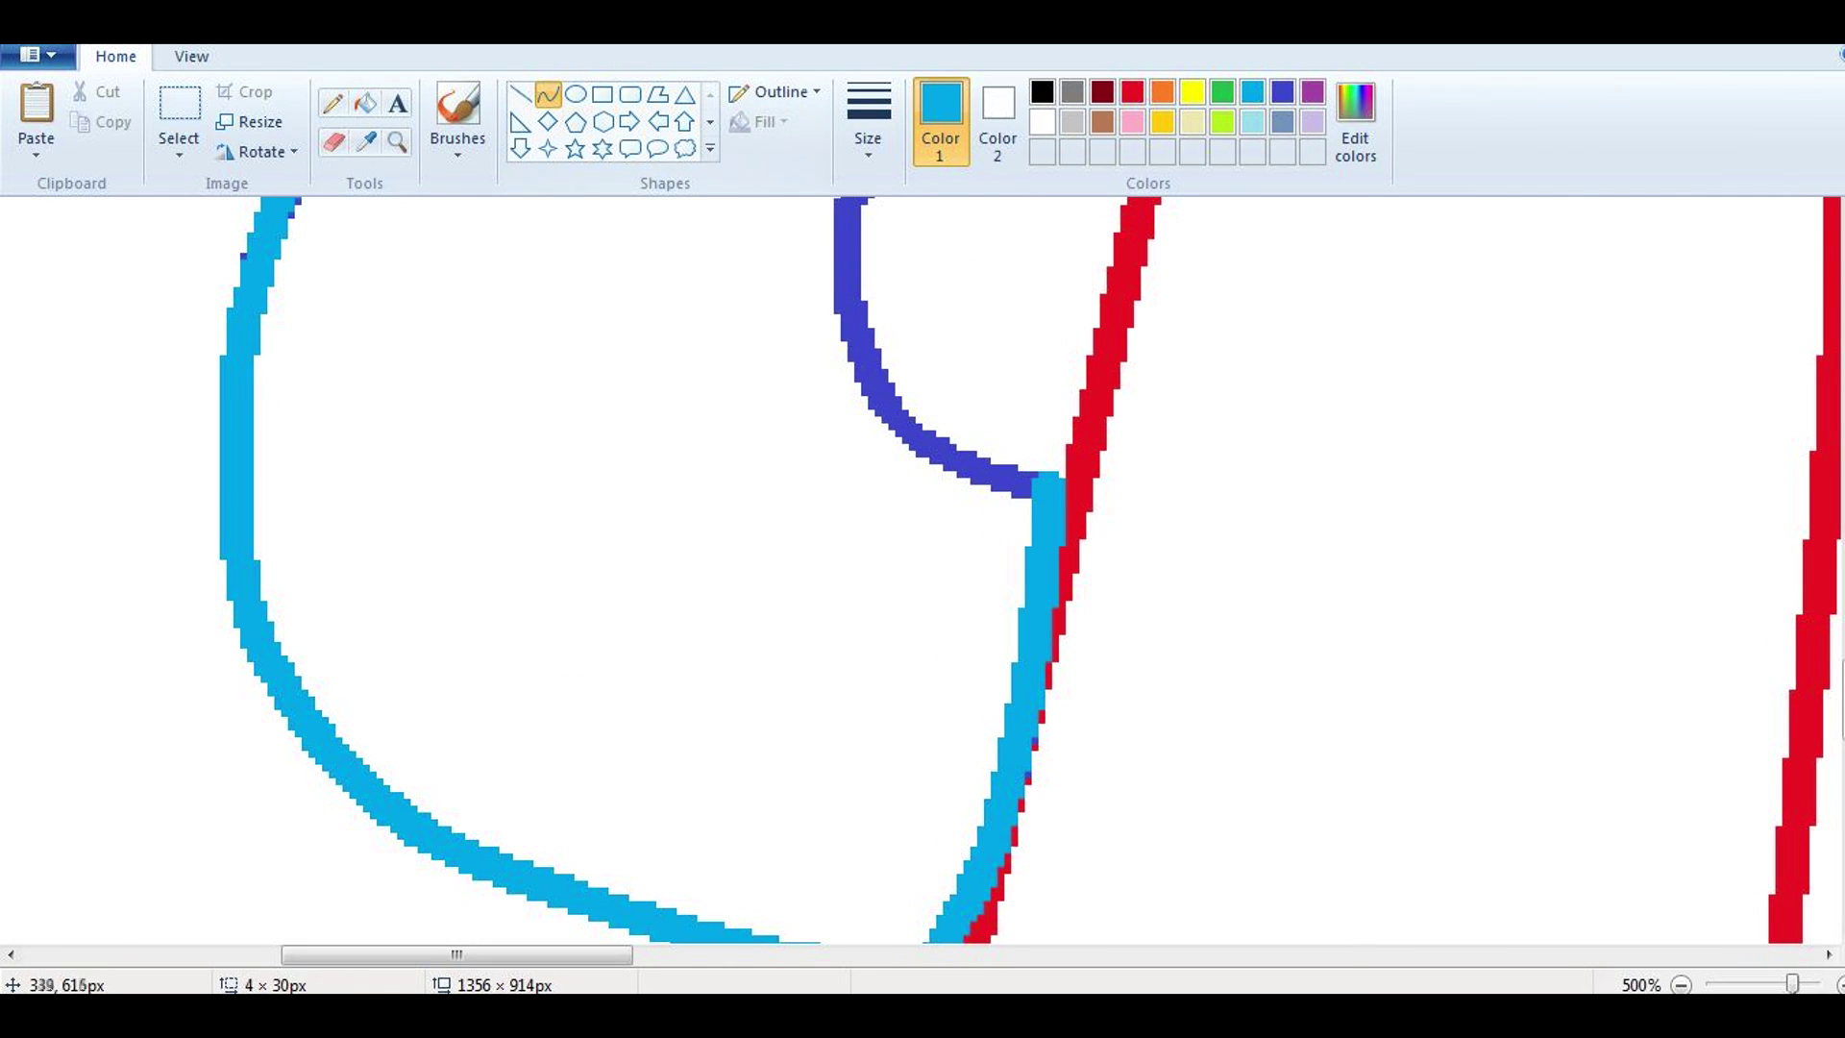
Step: Trace the curled arm's inner edge with light blue curves up to its upper end beneath the neck
{"action": "scroll", "coordinate": [869, 390], "scroll_direction": "up", "scroll_amount": 2}
{"action": "left_click_drag", "start_coordinate": [870, 571], "coordinate": [843, 399]}
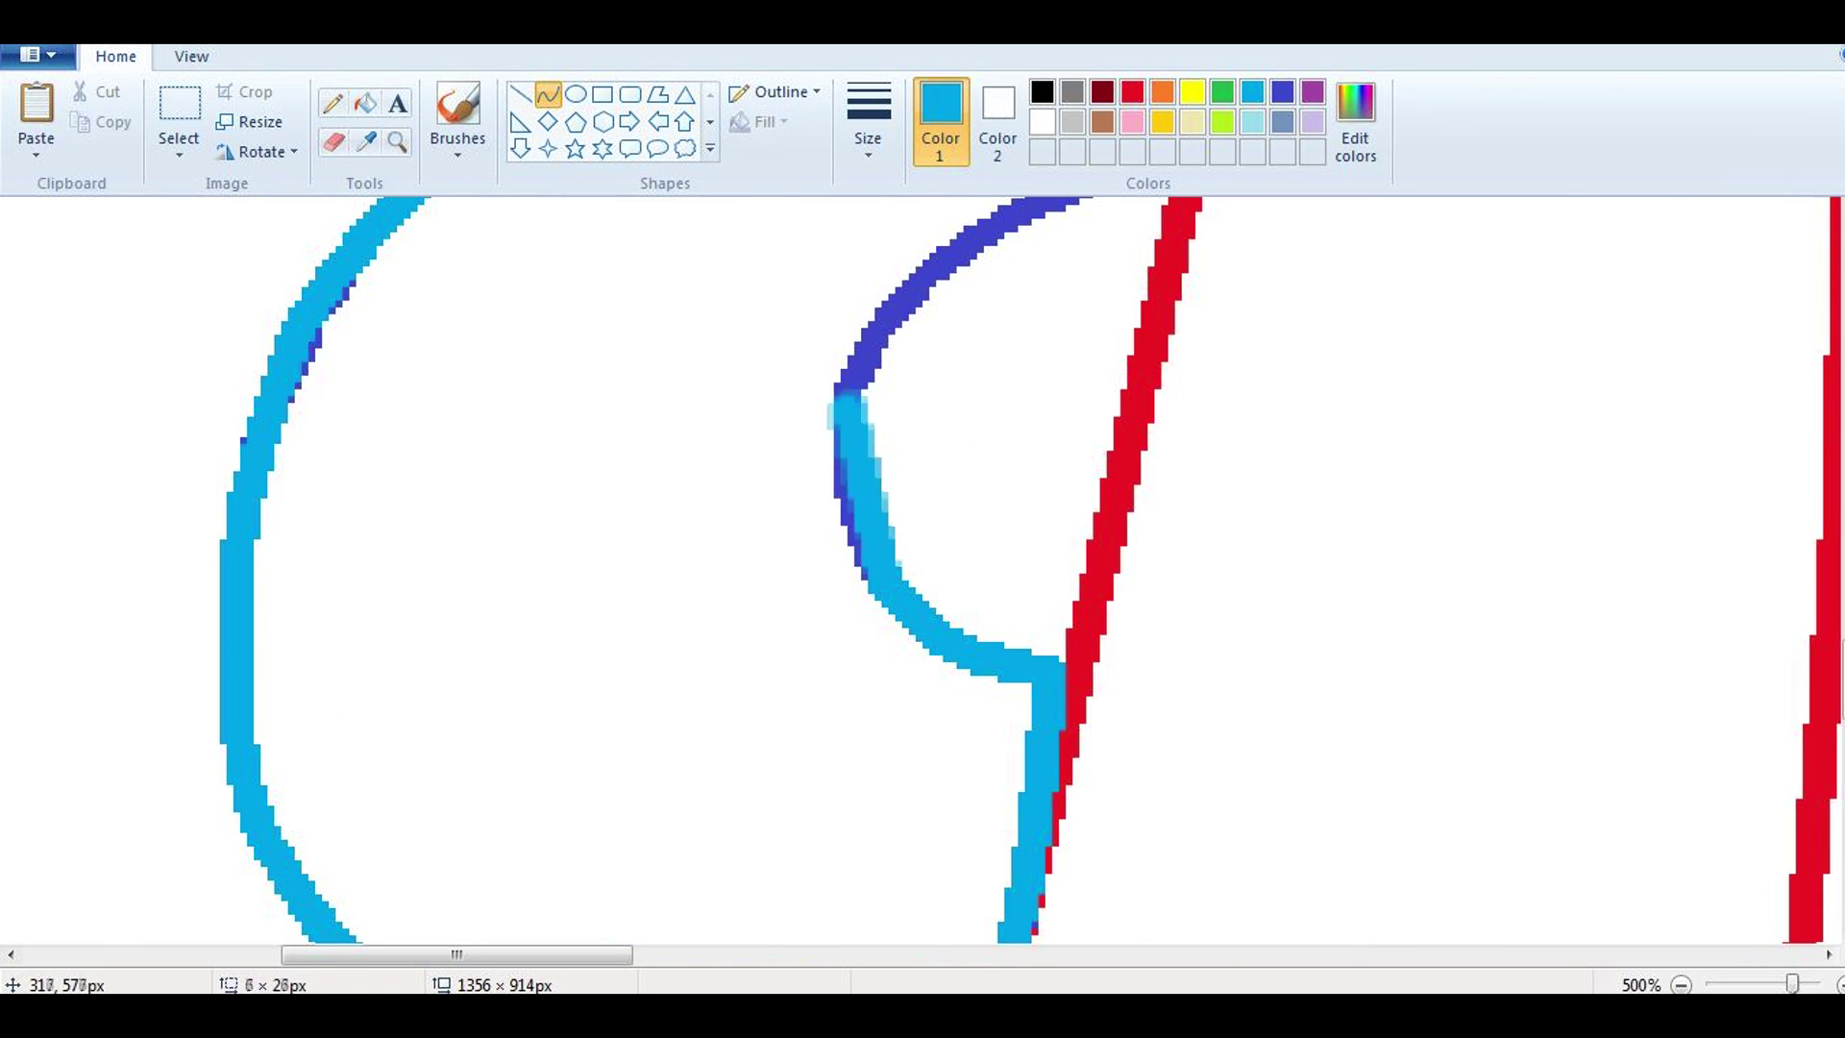
{"action": "scroll", "coordinate": [846, 398], "scroll_direction": "up", "scroll_amount": 4}
{"action": "mouse_move", "coordinate": [847, 759]}
{"action": "left_mouse_down"}
{"action": "mouse_move", "coordinate": [947, 629]}
{"action": "mouse_move", "coordinate": [1186, 524]}
{"action": "left_mouse_up"}
{"action": "left_click_drag", "start_coordinate": [1072, 574], "coordinate": [1040, 568]}
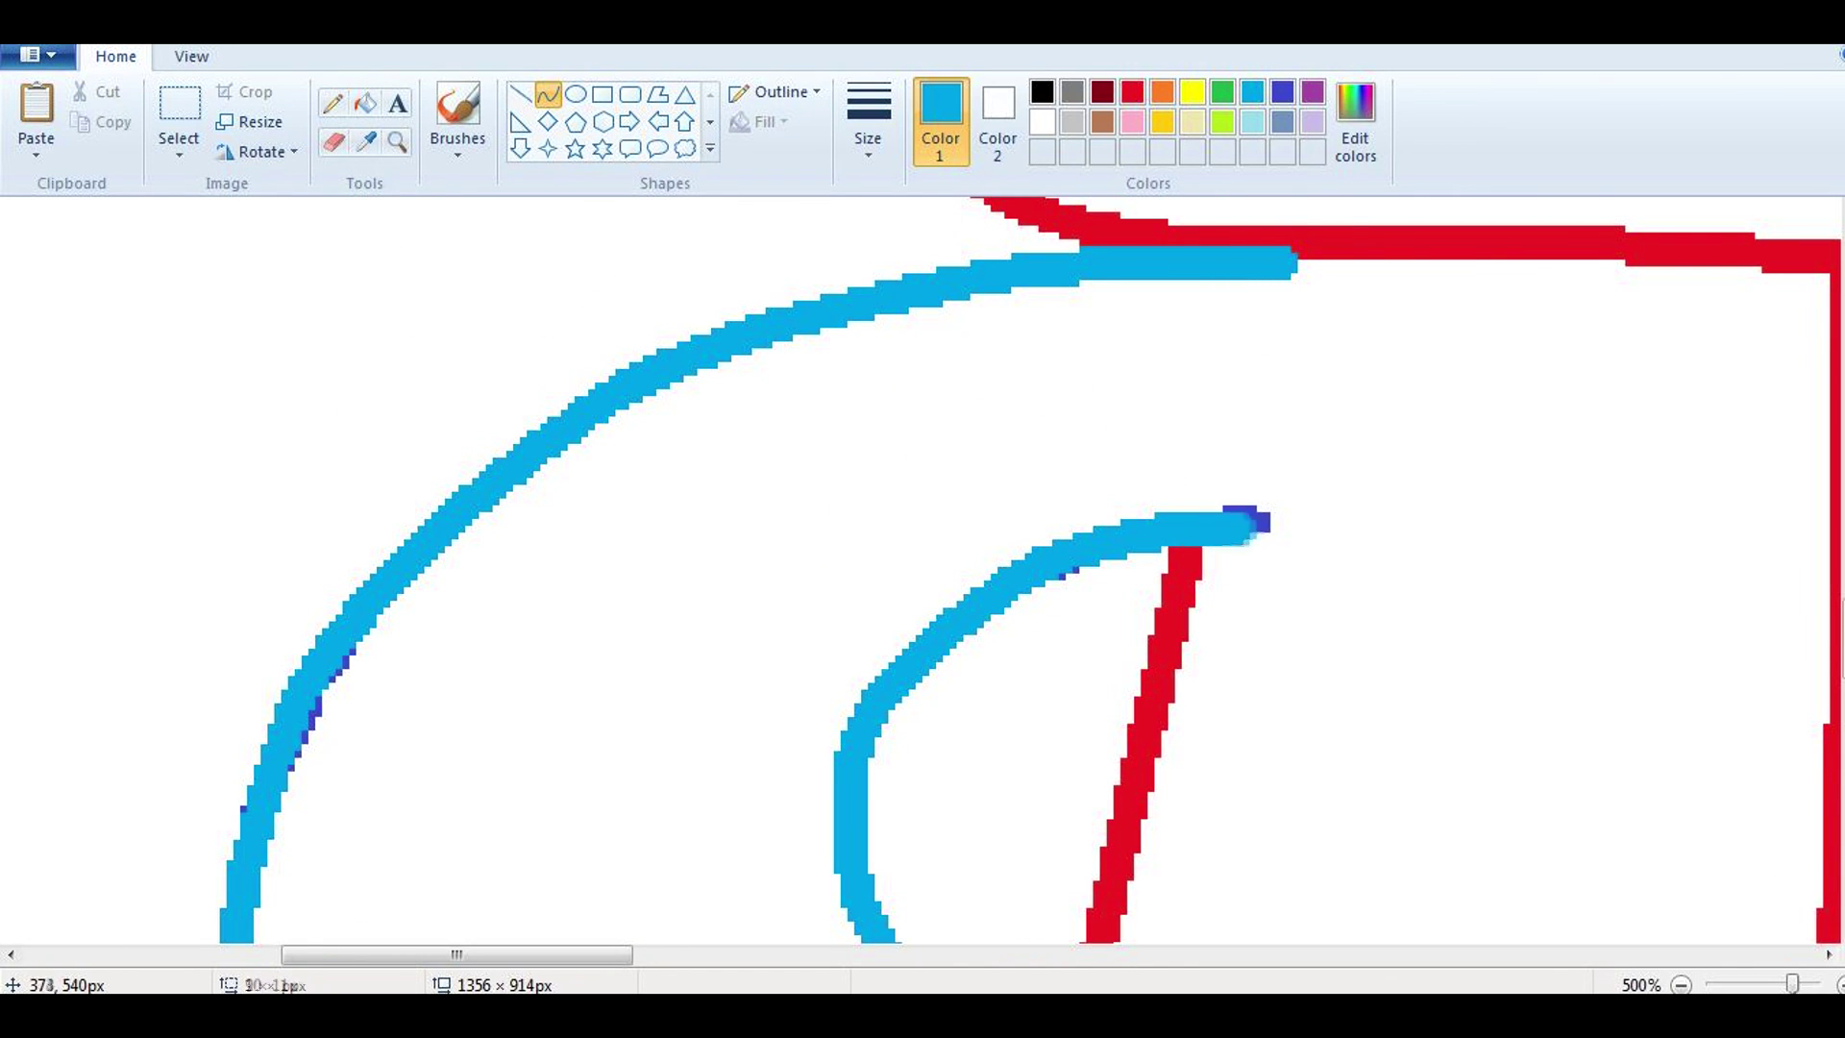
Step: Clean up the stray pixels and leftover dark blue sketch marks along the curled arm's light blue outline
{"action": "scroll", "coordinate": [922, 567], "scroll_direction": "down", "scroll_amount": 4}
{"action": "left_click", "coordinate": [1282, 91]}
{"action": "scroll", "coordinate": [923, 567], "scroll_direction": "down", "scroll_amount": 8}
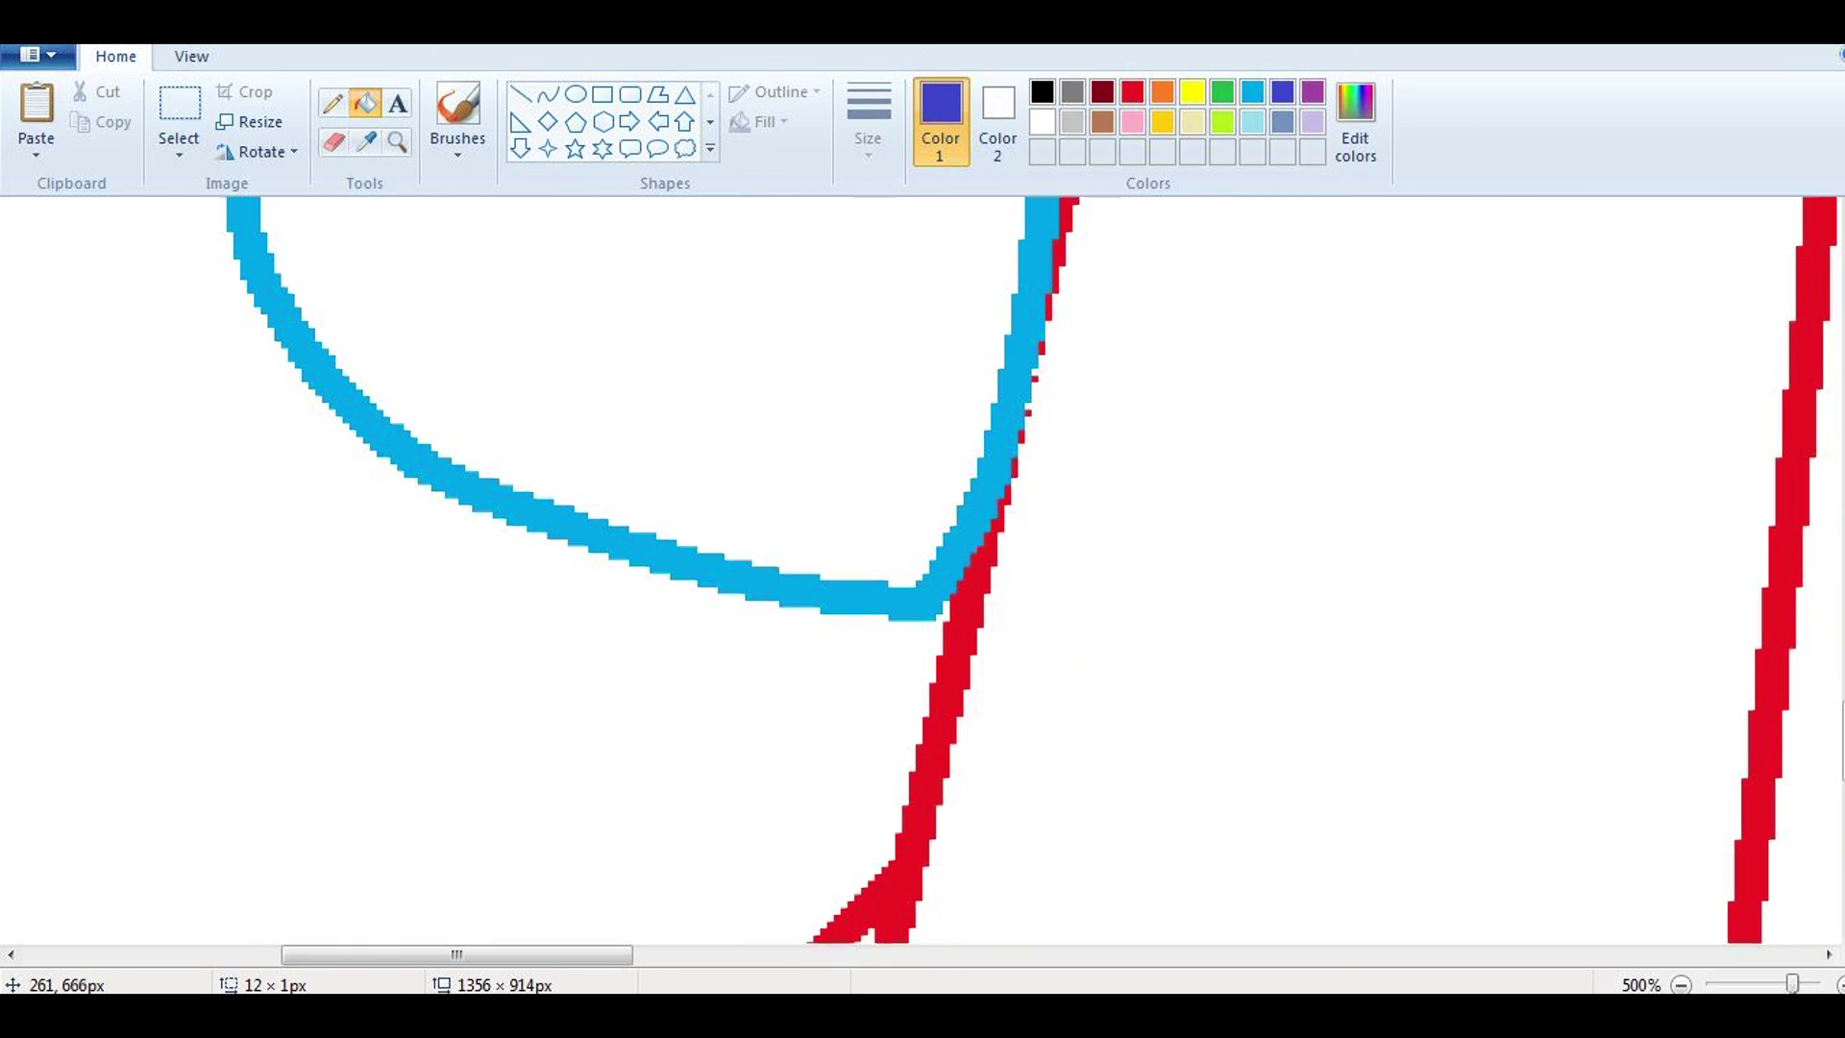
{"action": "left_click", "coordinate": [1252, 92]}
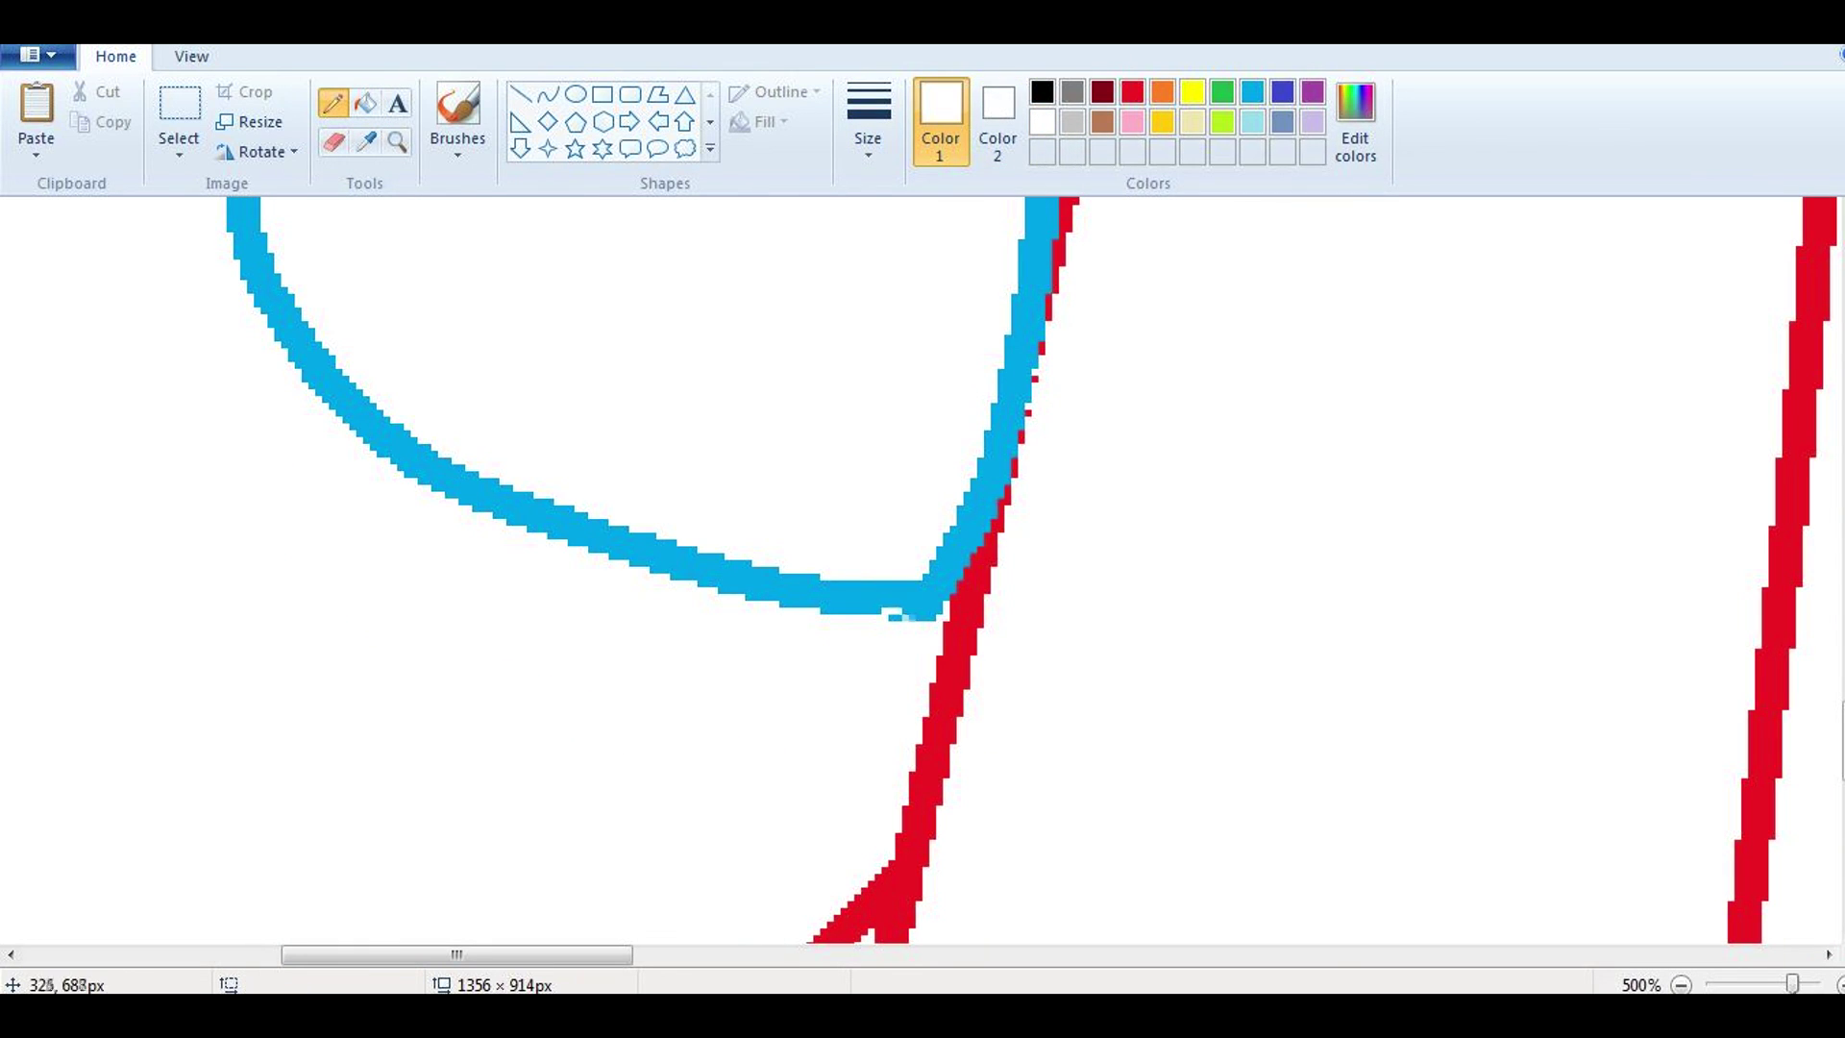
{"action": "left_click", "coordinate": [1251, 92]}
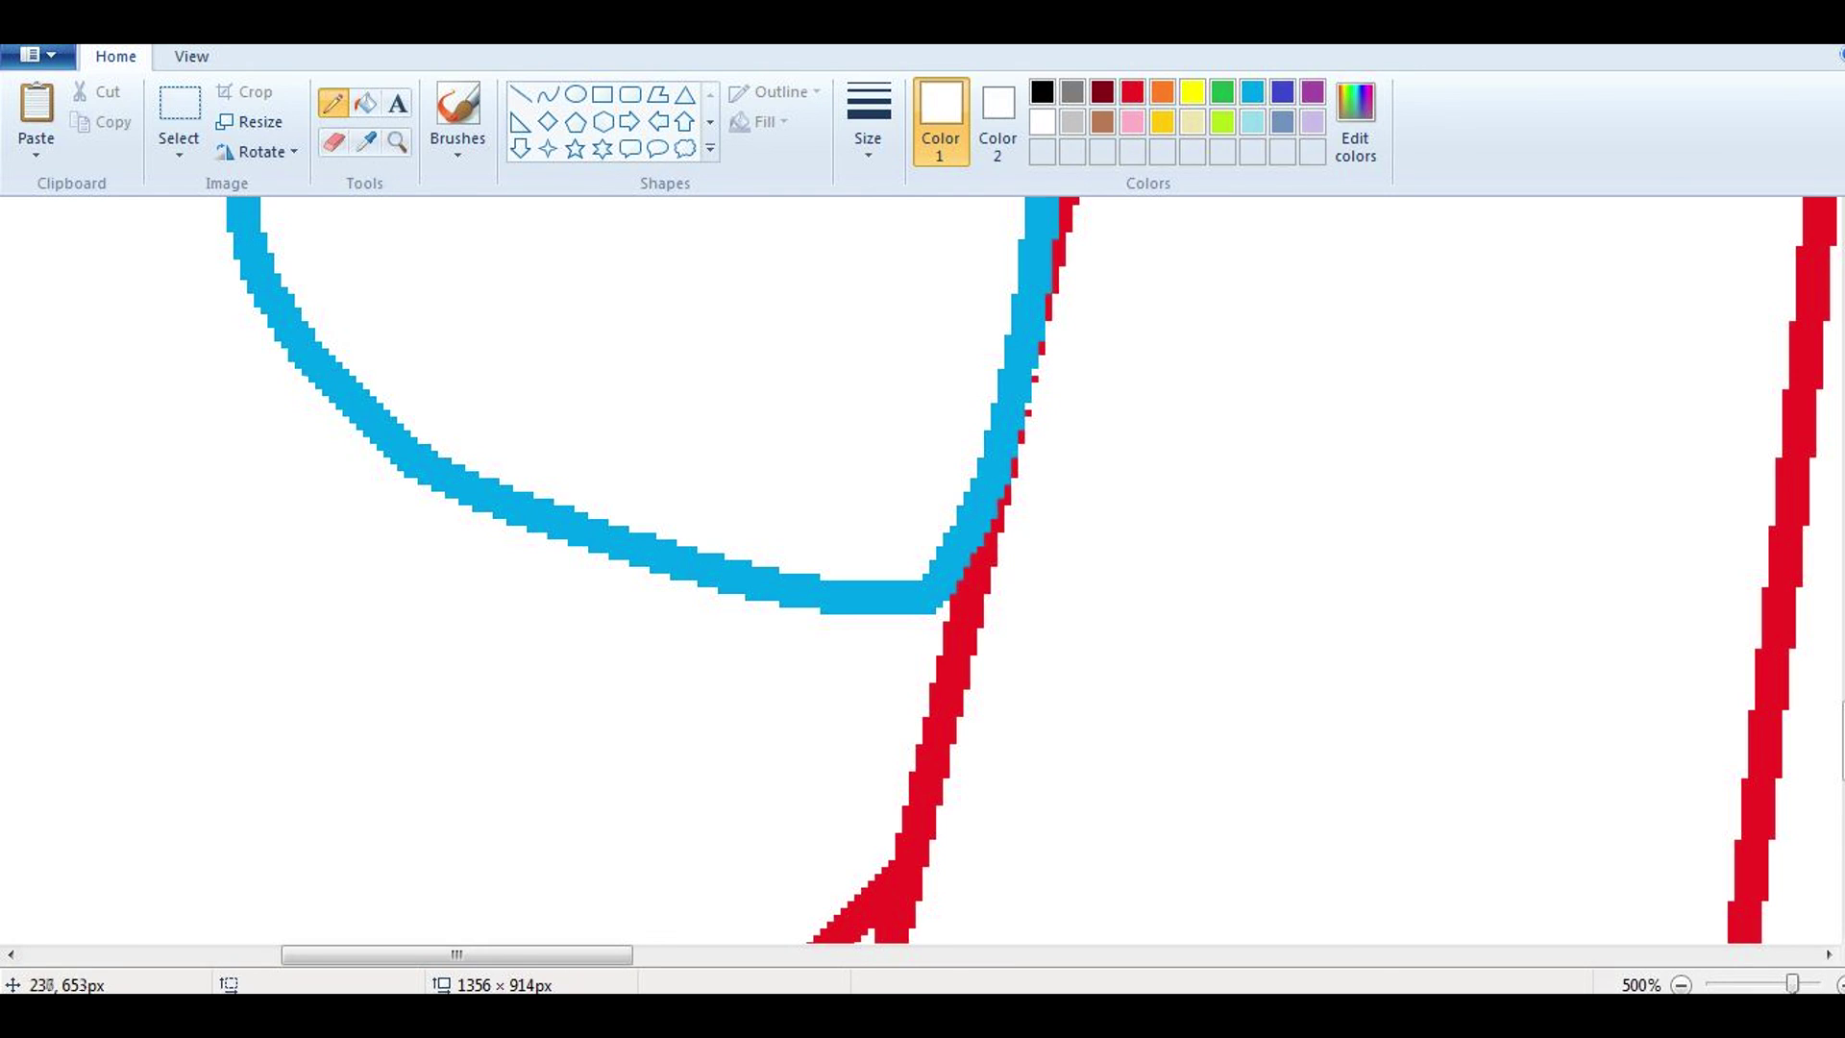
{"action": "scroll", "coordinate": [922, 566], "scroll_direction": "up", "scroll_amount": 8}
{"action": "left_click", "coordinate": [333, 142]}
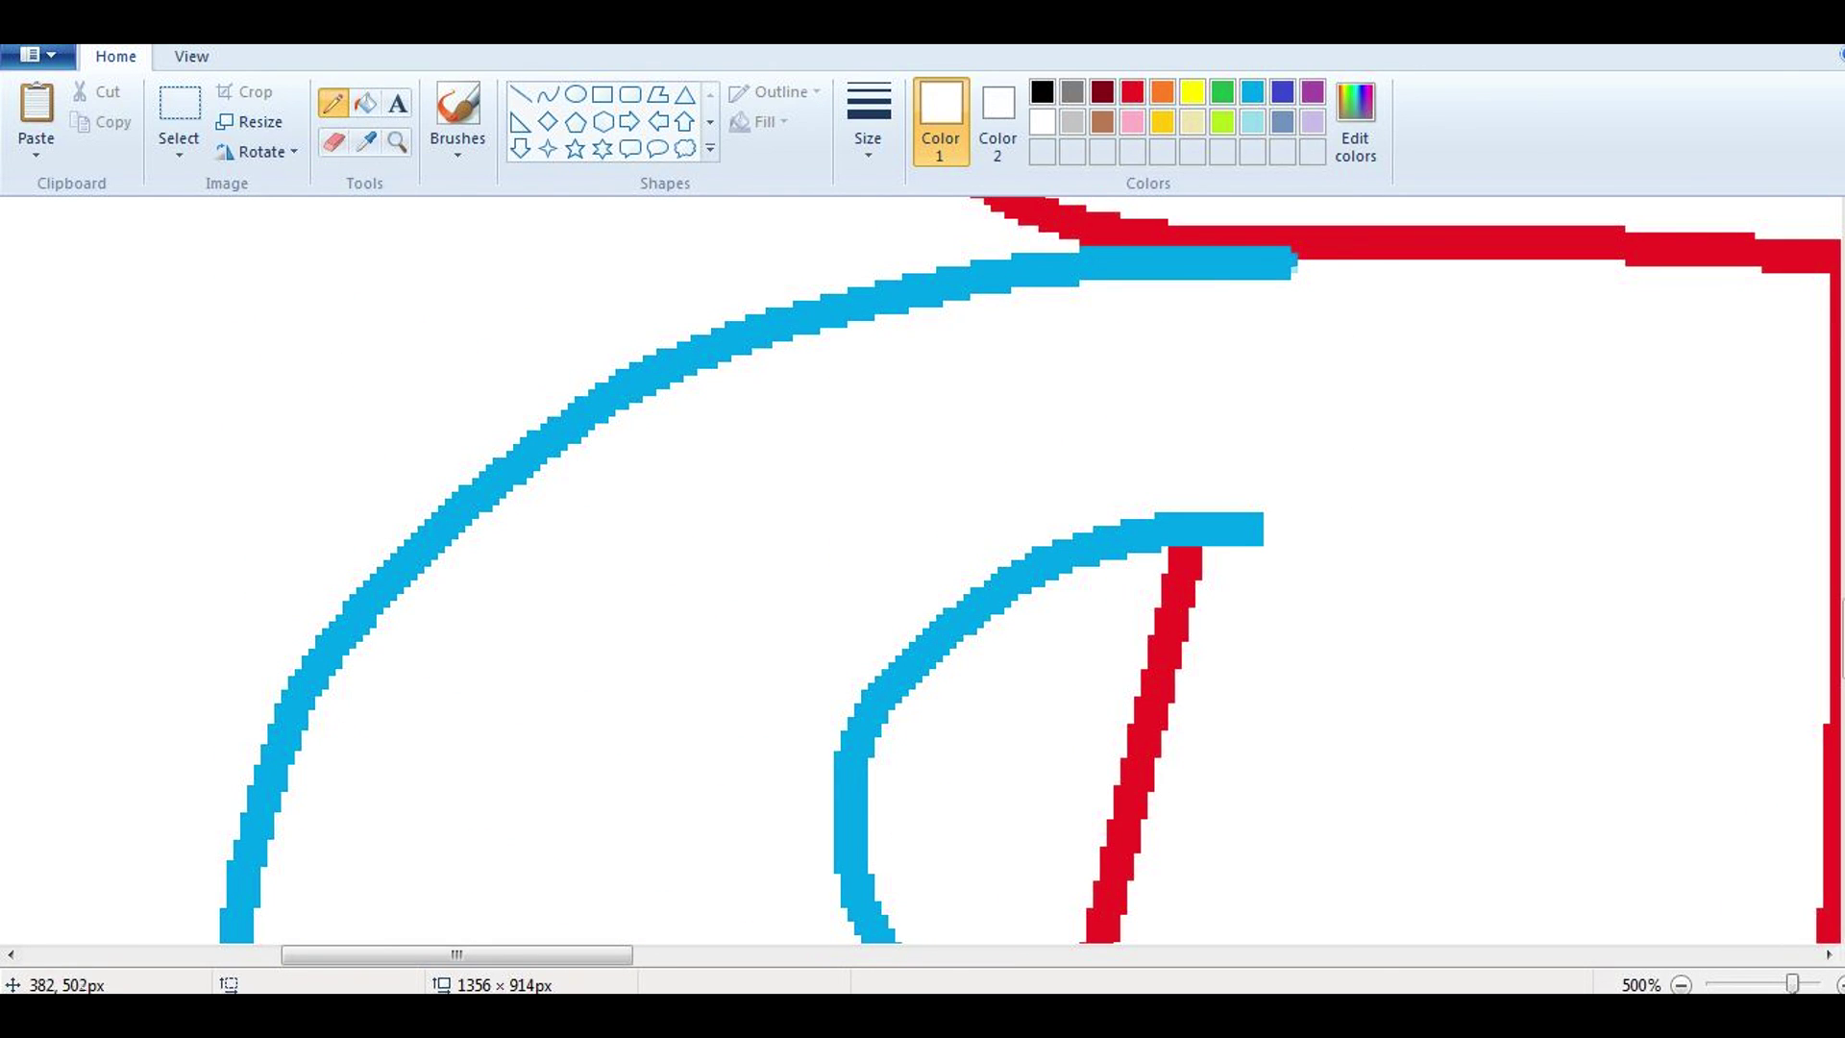
Step: Sketch a wavy cuff outline in dark blue around the curled arm's lower end and clear the lines inside it
{"action": "scroll", "coordinate": [923, 567], "scroll_direction": "down", "scroll_amount": 1}
{"action": "scroll", "coordinate": [922, 567], "scroll_direction": "down", "scroll_amount": 5}
{"action": "left_click", "coordinate": [867, 120]}
{"action": "left_click", "coordinate": [1283, 91]}
{"action": "scroll", "coordinate": [418, 869], "scroll_direction": "up", "scroll_amount": 2}
{"action": "mouse_move", "coordinate": [418, 869]}
{"action": "left_mouse_down"}
{"action": "mouse_move", "coordinate": [442, 751]}
{"action": "mouse_move", "coordinate": [671, 402]}
{"action": "mouse_move", "coordinate": [624, 924]}
{"action": "left_mouse_up"}
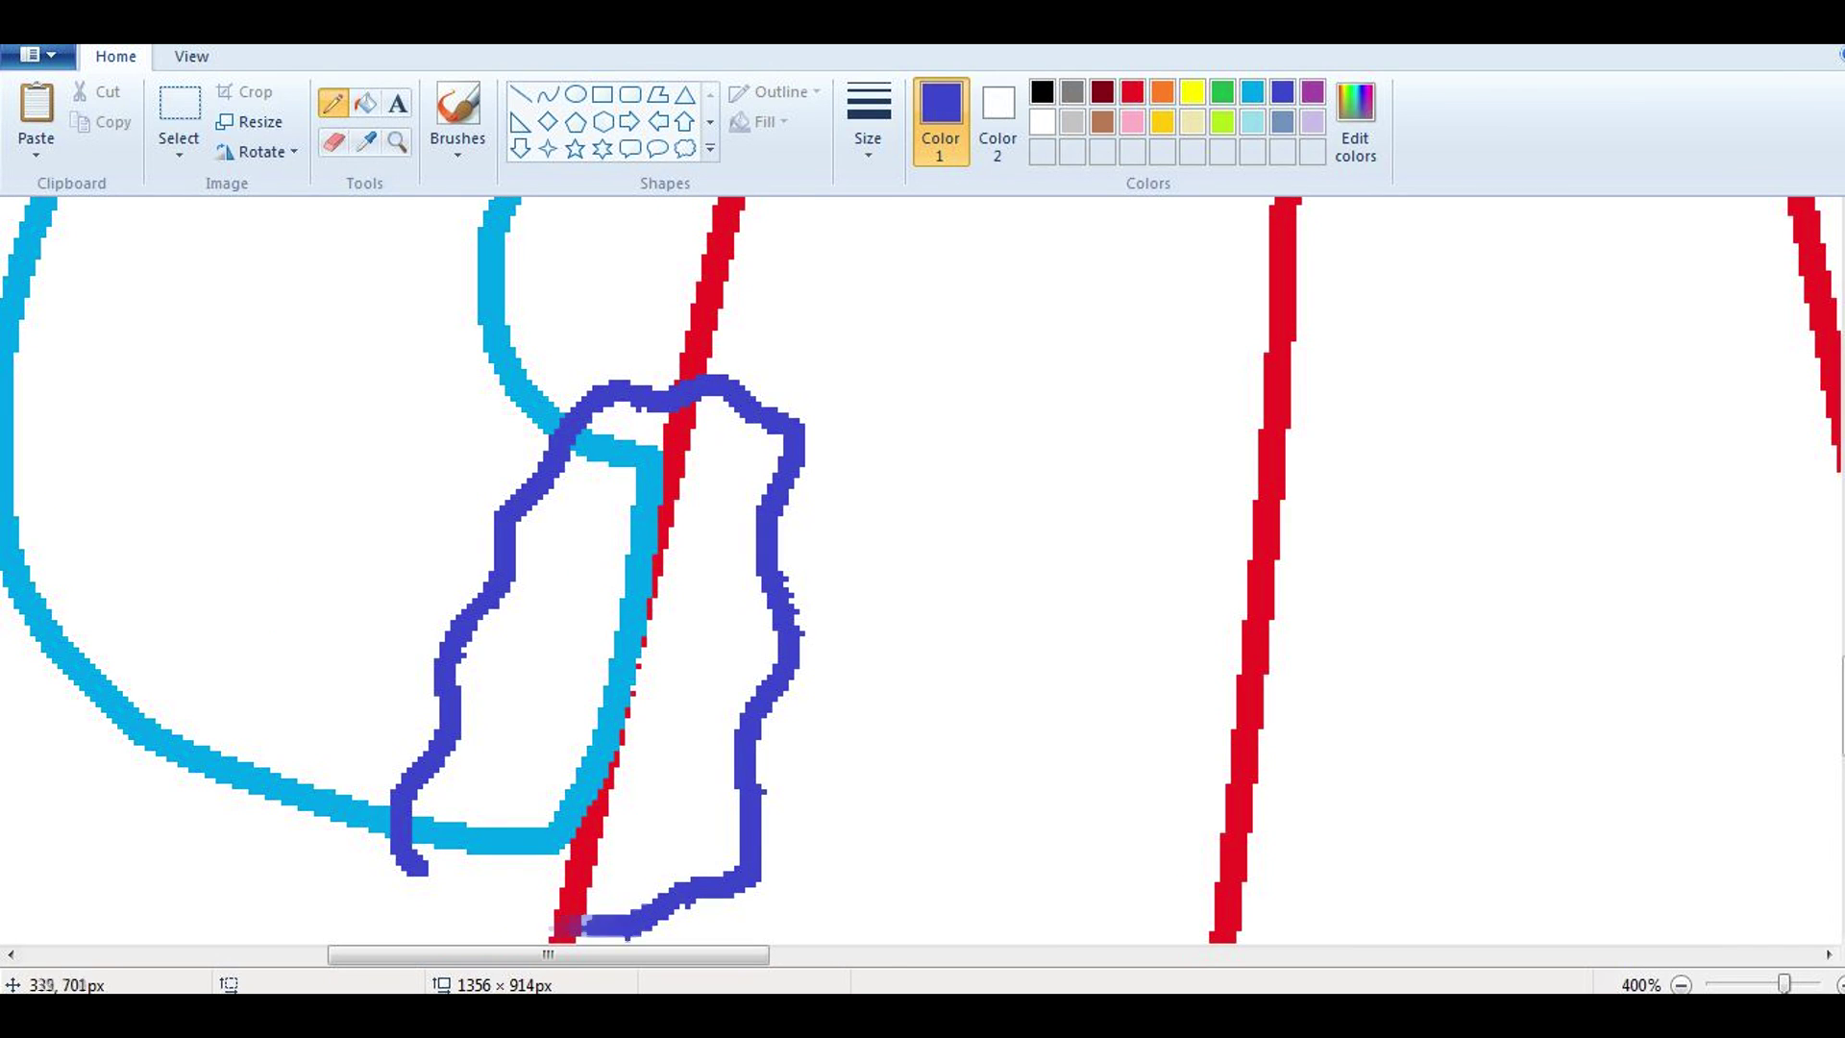
{"action": "left_click", "coordinate": [365, 103]}
{"action": "left_click", "coordinate": [1132, 91]}
{"action": "left_click", "coordinate": [730, 624]}
{"action": "key", "text": "ctrl+z"}
{"action": "left_click", "coordinate": [1251, 92]}
Step: Trace the cuff's top edge and upper right side with thick dark red curves
{"action": "left_click", "coordinate": [396, 142]}
{"action": "right_click", "coordinate": [461, 538]}
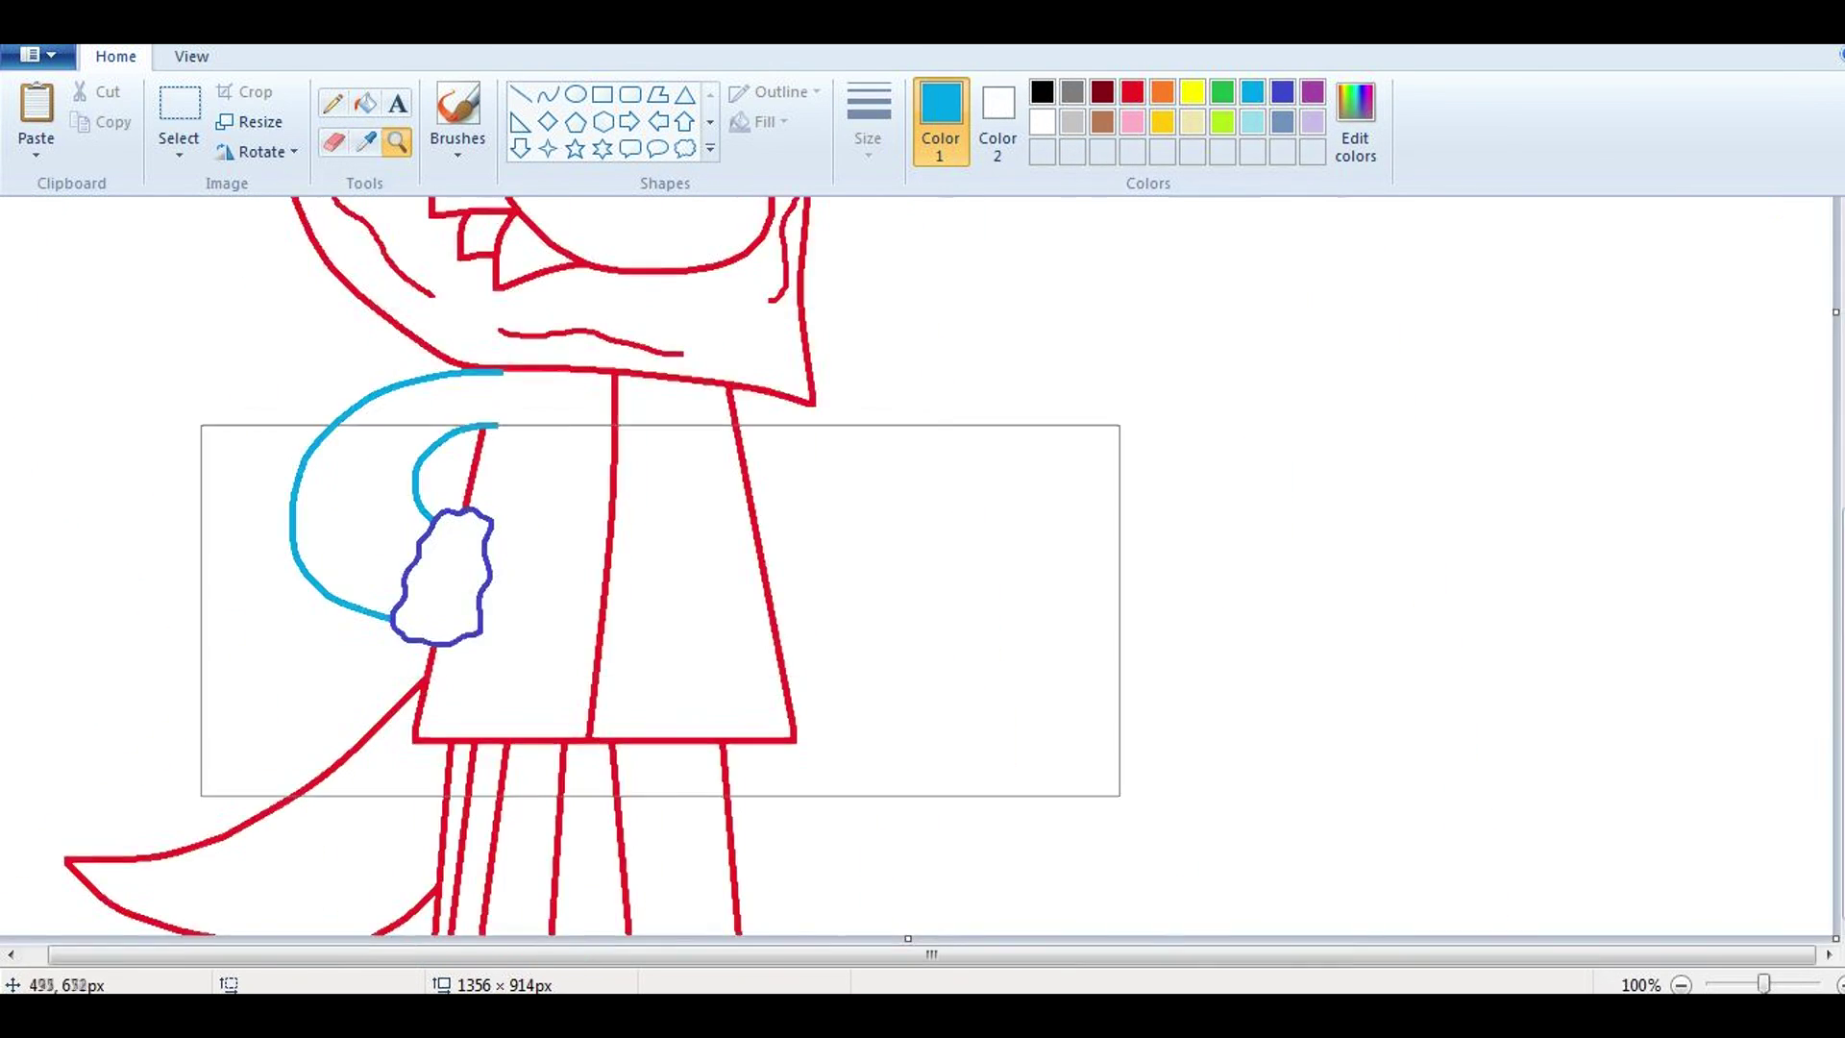
{"action": "left_click", "coordinate": [465, 453]}
{"action": "left_click", "coordinate": [548, 94]}
{"action": "left_click", "coordinate": [1102, 91]}
{"action": "mouse_move", "coordinate": [738, 490]}
{"action": "left_mouse_down"}
{"action": "mouse_move", "coordinate": [859, 345]}
{"action": "mouse_move", "coordinate": [988, 371]}
{"action": "mouse_move", "coordinate": [1092, 350]}
{"action": "mouse_move", "coordinate": [1220, 447]}
{"action": "left_mouse_up"}
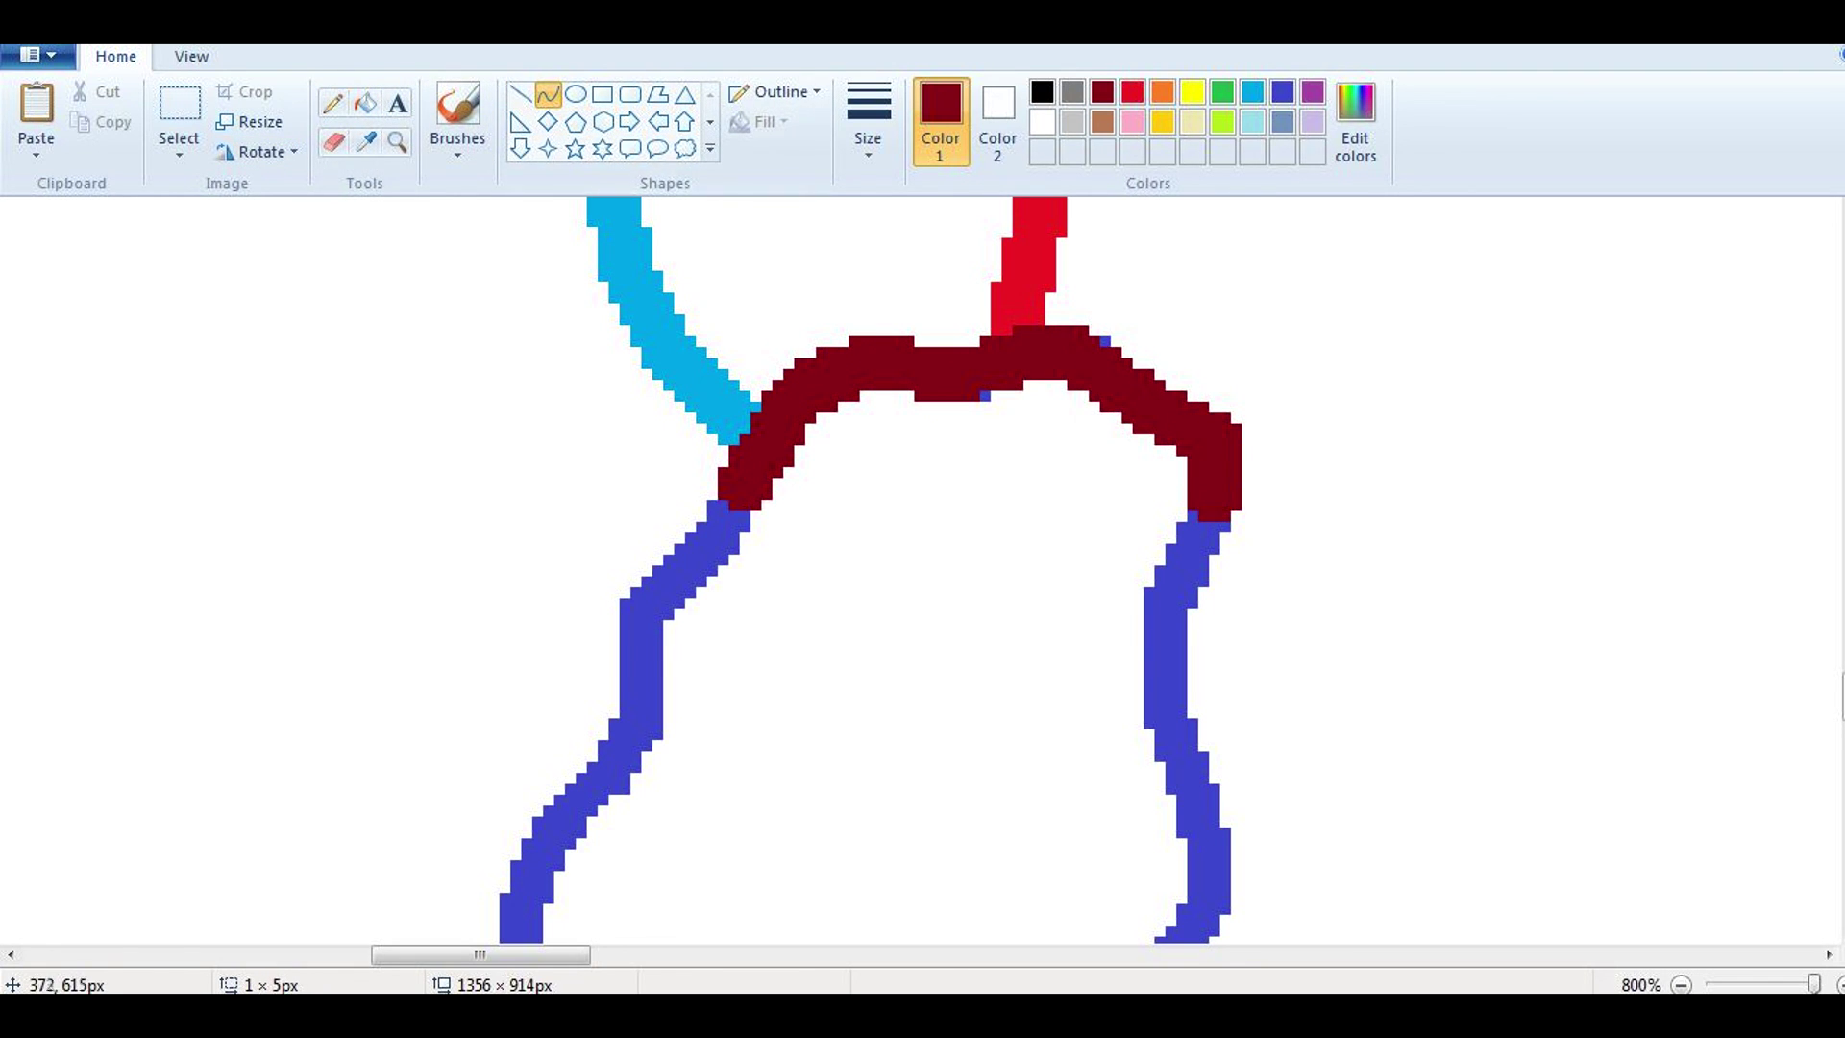
{"action": "left_click_drag", "start_coordinate": [1215, 519], "coordinate": [1170, 732]}
{"action": "scroll", "coordinate": [1191, 577], "scroll_direction": "down", "scroll_amount": 2}
{"action": "left_click_drag", "start_coordinate": [1180, 553], "coordinate": [1205, 706]}
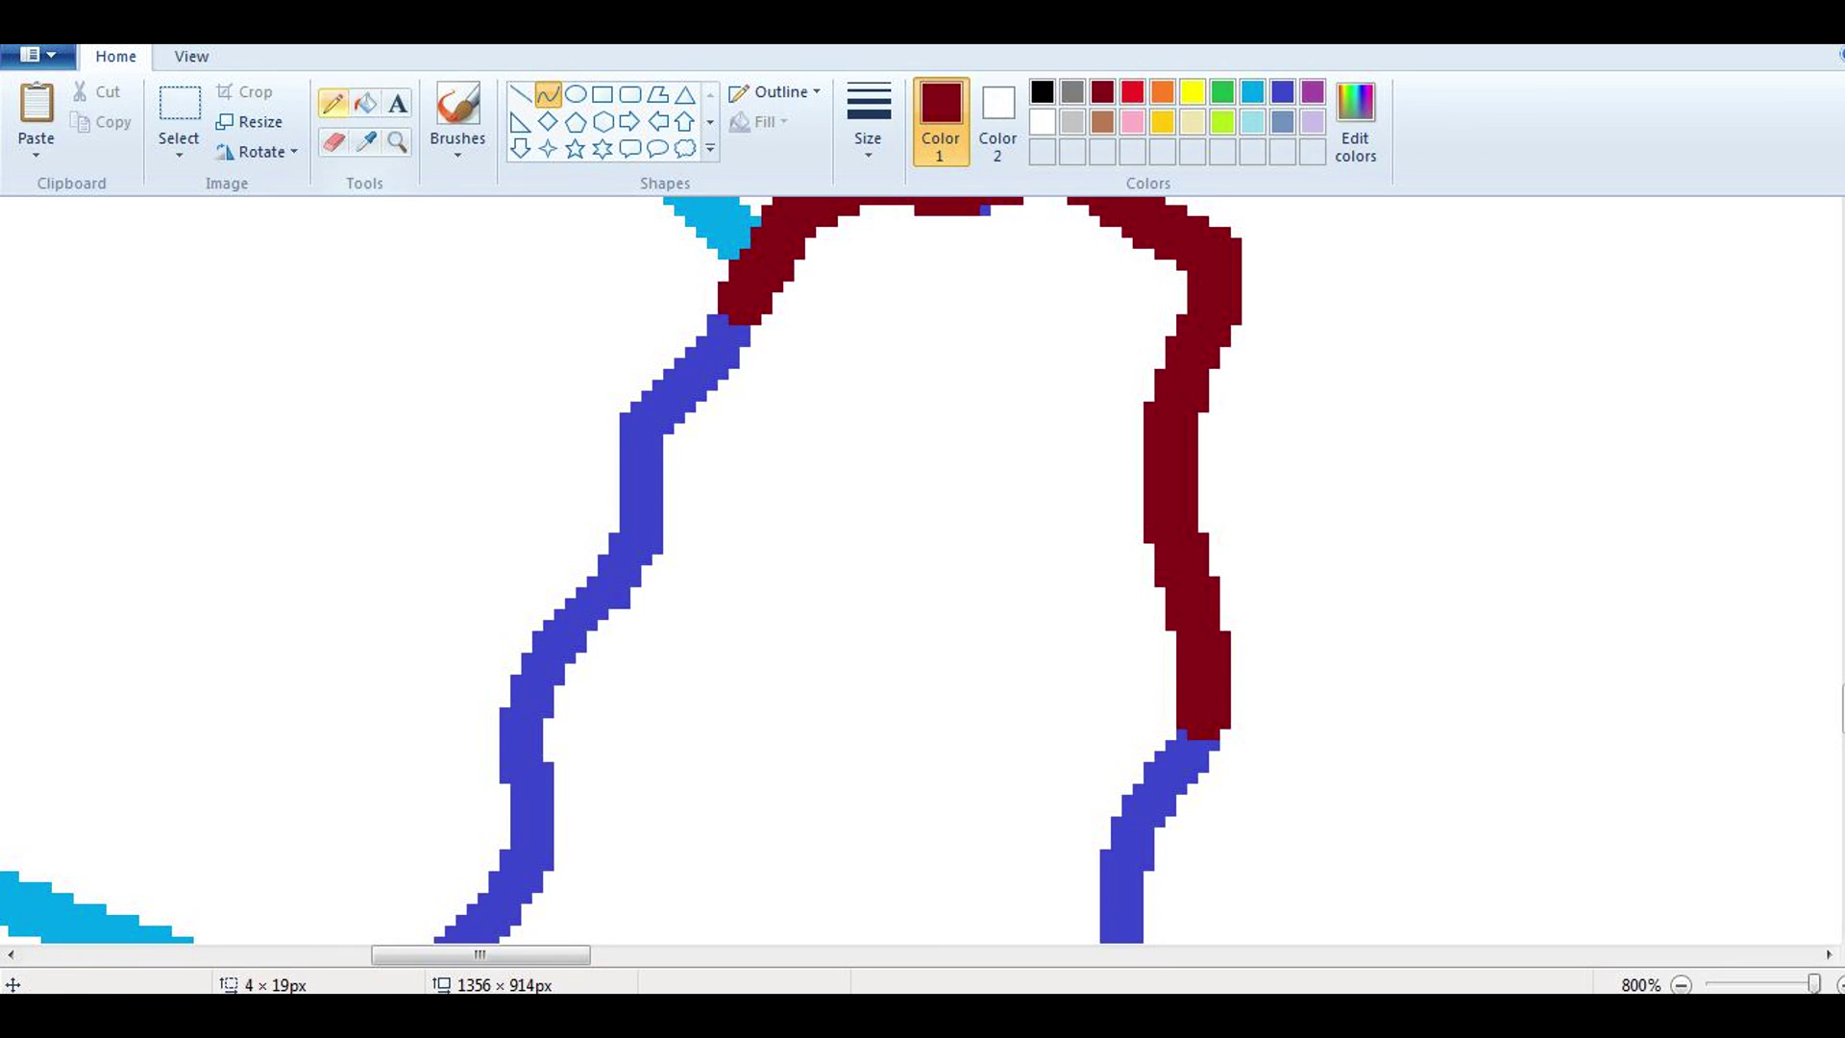
Step: Trace the cuff's lower right side, bottom edge and lower left side with dark red curves
{"action": "scroll", "coordinate": [922, 576], "scroll_direction": "down", "scroll_amount": 2}
{"action": "left_click_drag", "start_coordinate": [1220, 548], "coordinate": [1122, 783]}
{"action": "scroll", "coordinate": [922, 576], "scroll_direction": "down", "scroll_amount": 2}
{"action": "left_click_drag", "start_coordinate": [1133, 605], "coordinate": [1062, 807]}
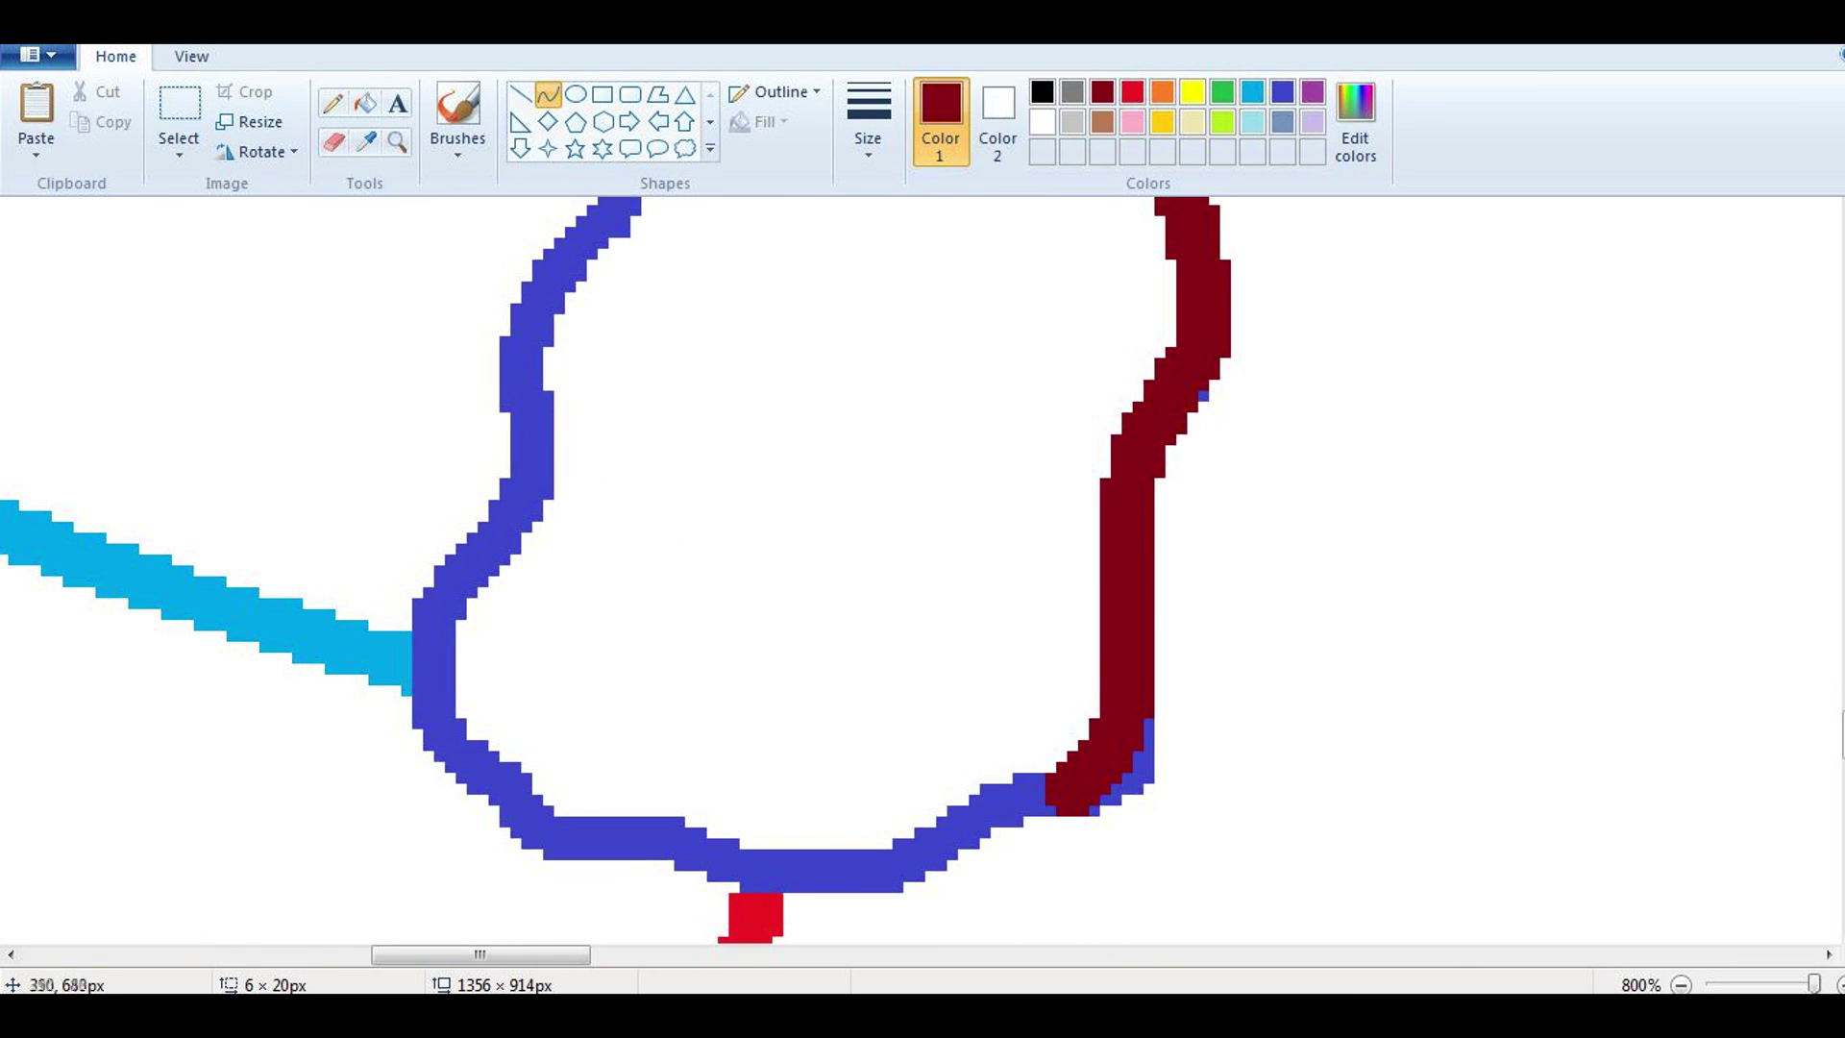
{"action": "scroll", "coordinate": [922, 577], "scroll_direction": "down", "scroll_amount": 2}
{"action": "mouse_move", "coordinate": [1061, 610]}
{"action": "left_mouse_down"}
{"action": "mouse_move", "coordinate": [888, 684]}
{"action": "mouse_move", "coordinate": [719, 680]}
{"action": "mouse_move", "coordinate": [553, 644]}
{"action": "mouse_move", "coordinate": [433, 499]}
{"action": "left_mouse_up"}
{"action": "mouse_move", "coordinate": [485, 586]}
{"action": "left_mouse_down"}
{"action": "mouse_move", "coordinate": [461, 567]}
{"action": "mouse_move", "coordinate": [533, 394]}
{"action": "left_mouse_up"}
{"action": "scroll", "coordinate": [923, 576], "scroll_direction": "up", "scroll_amount": 2}
{"action": "left_click_drag", "start_coordinate": [480, 500], "coordinate": [523, 505]}
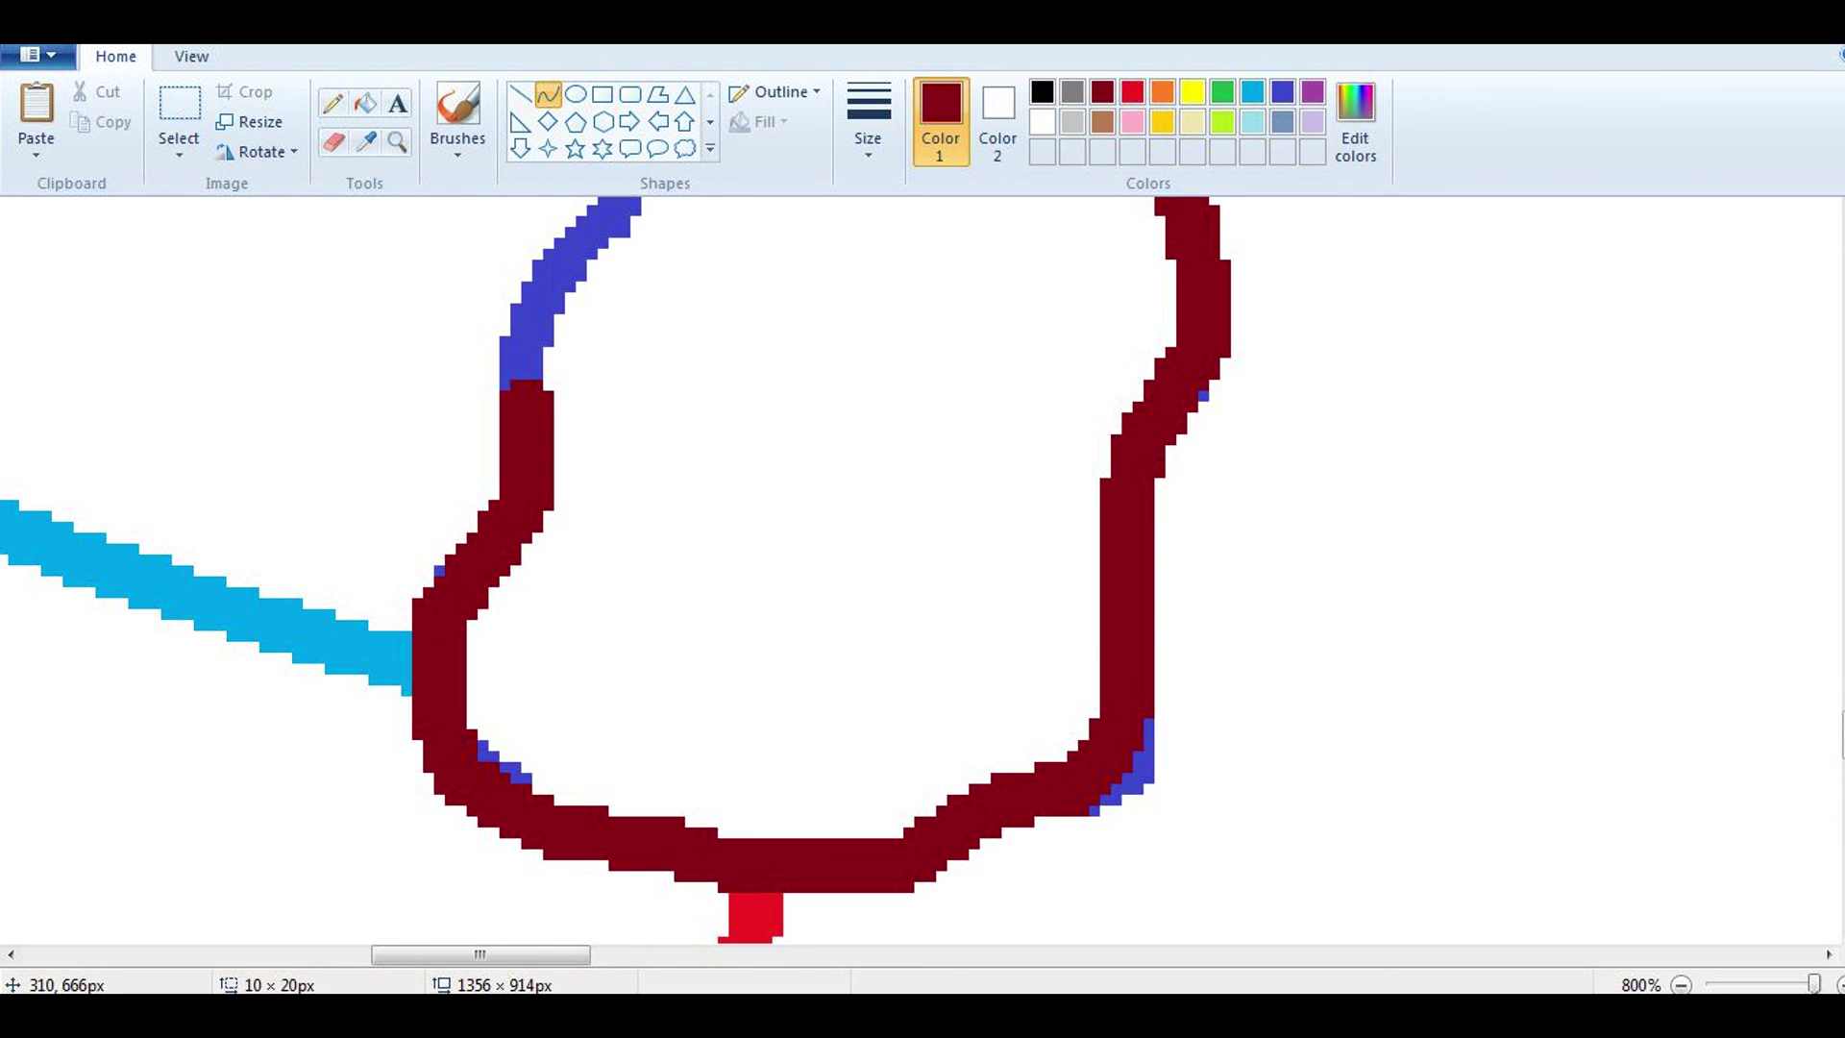
Step: Trace the rest of the cuff's left side with dark red curves to close its outline
{"action": "scroll", "coordinate": [922, 576], "scroll_direction": "up", "scroll_amount": 2}
{"action": "left_click_drag", "start_coordinate": [526, 567], "coordinate": [642, 353]}
{"action": "left_click_drag", "start_coordinate": [577, 471], "coordinate": [538, 462]}
{"action": "scroll", "coordinate": [596, 577], "scroll_direction": "up", "scroll_amount": 2}
{"action": "left_click_drag", "start_coordinate": [641, 692], "coordinate": [684, 577]}
{"action": "left_click_drag", "start_coordinate": [663, 634], "coordinate": [629, 624]}
Step: Clean up the stray pixels along the cuff's dark red outline and recolor the outline light blue
{"action": "left_click", "coordinate": [1283, 91]}
{"action": "scroll", "coordinate": [922, 577], "scroll_direction": "down", "scroll_amount": 3}
{"action": "scroll", "coordinate": [923, 576], "scroll_direction": "up", "scroll_amount": 3}
{"action": "left_click", "coordinate": [334, 142]}
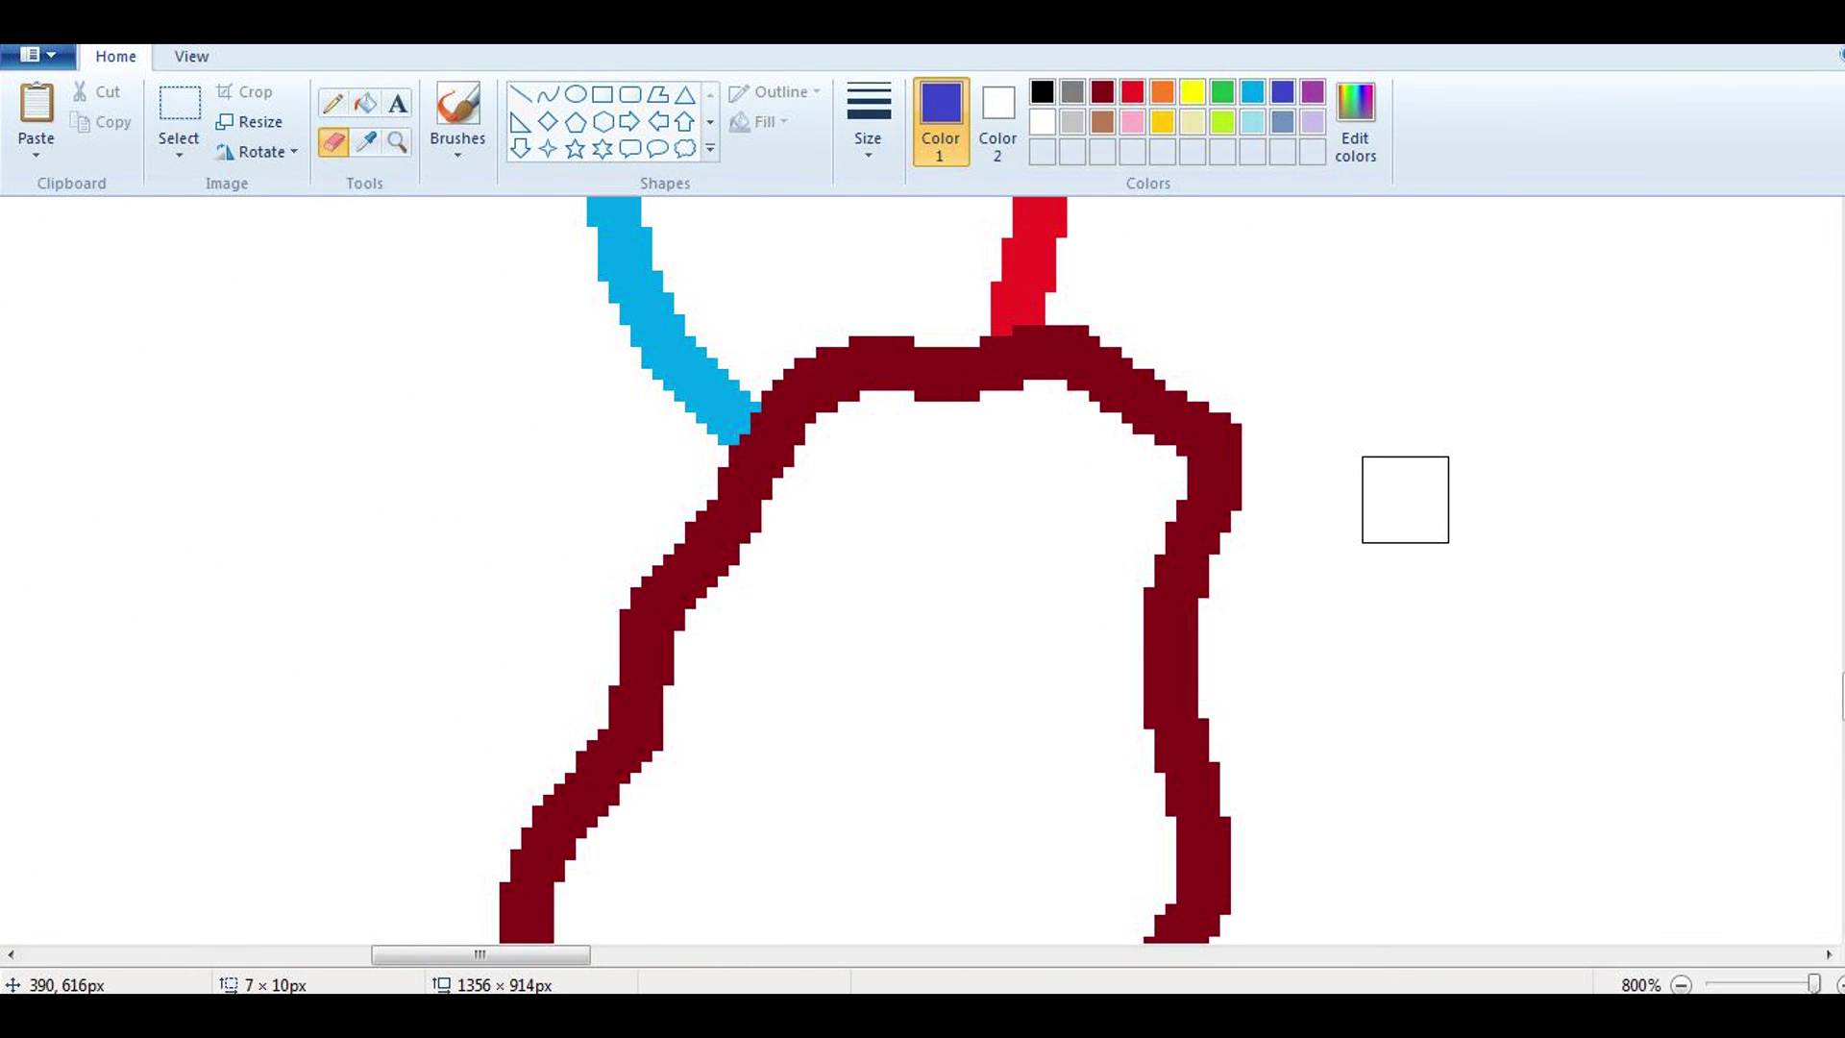
{"action": "scroll", "coordinate": [1404, 499], "scroll_direction": "up", "scroll_amount": 2}
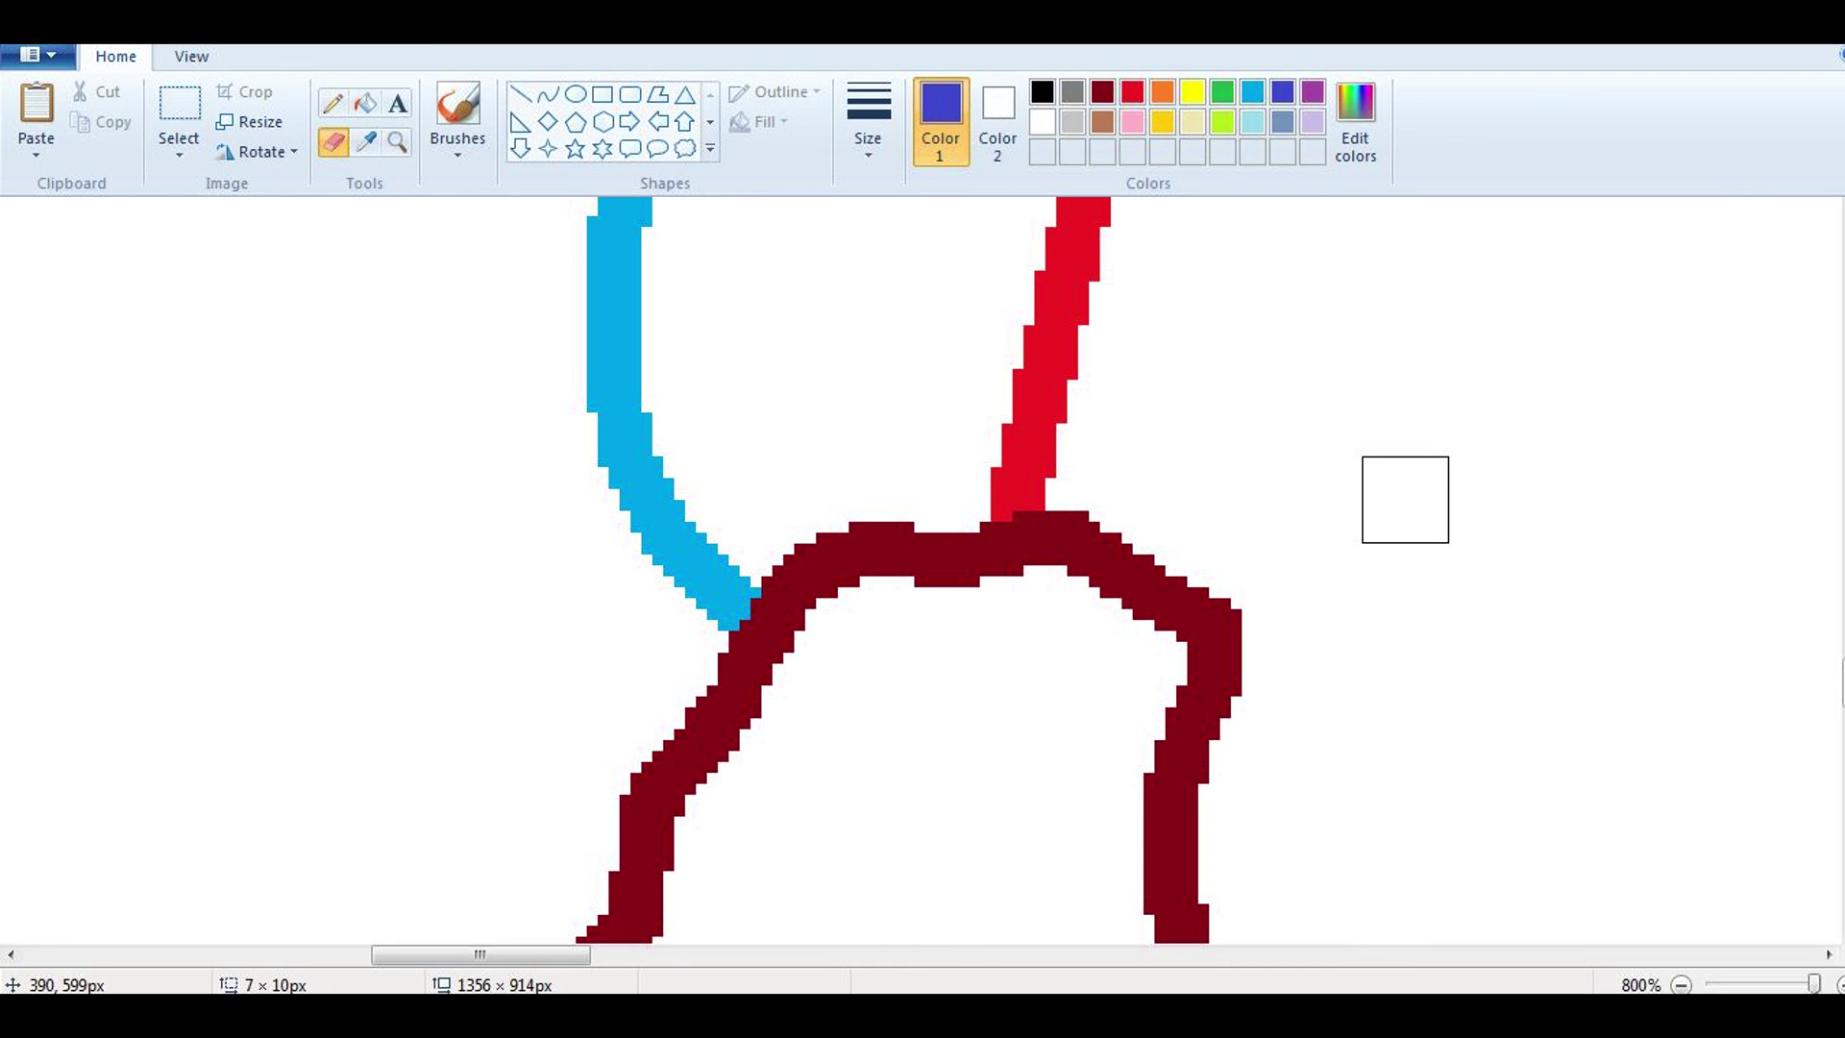
{"action": "scroll", "coordinate": [1405, 498], "scroll_direction": "down", "scroll_amount": 3}
{"action": "left_click", "coordinate": [332, 103]}
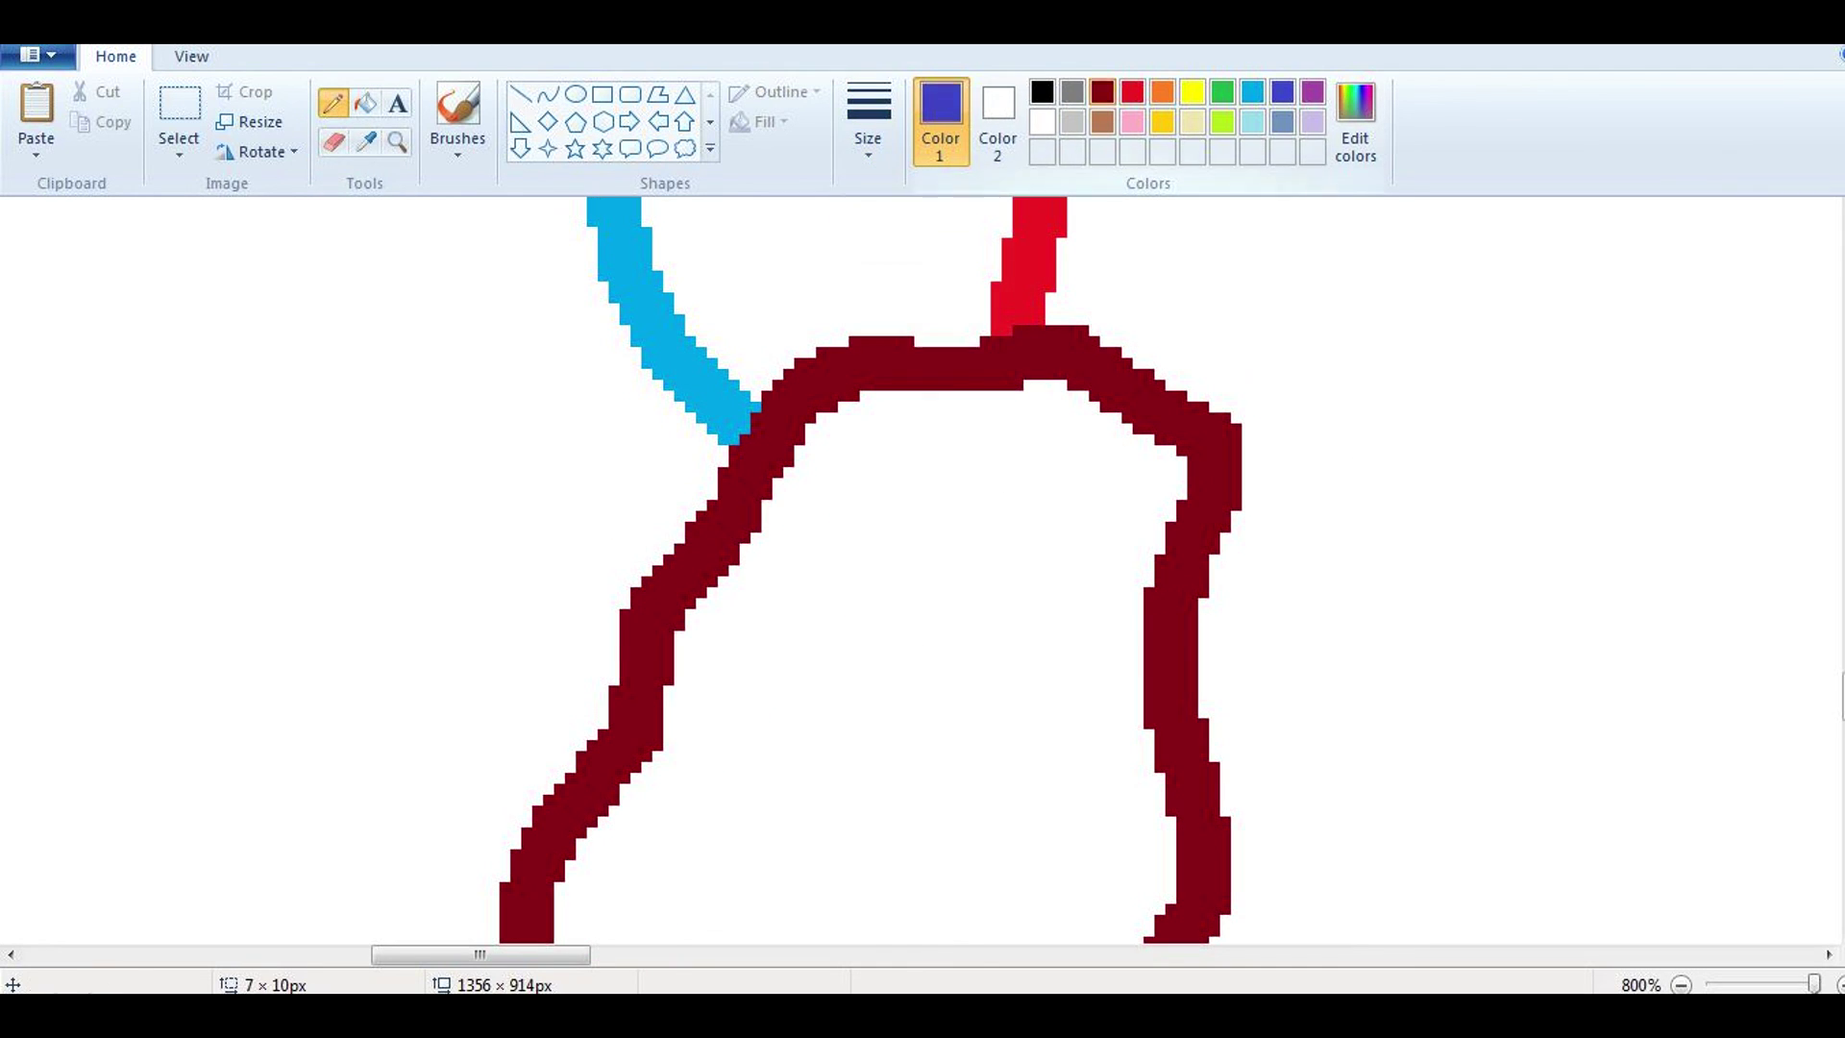
{"action": "left_click", "coordinate": [1102, 91]}
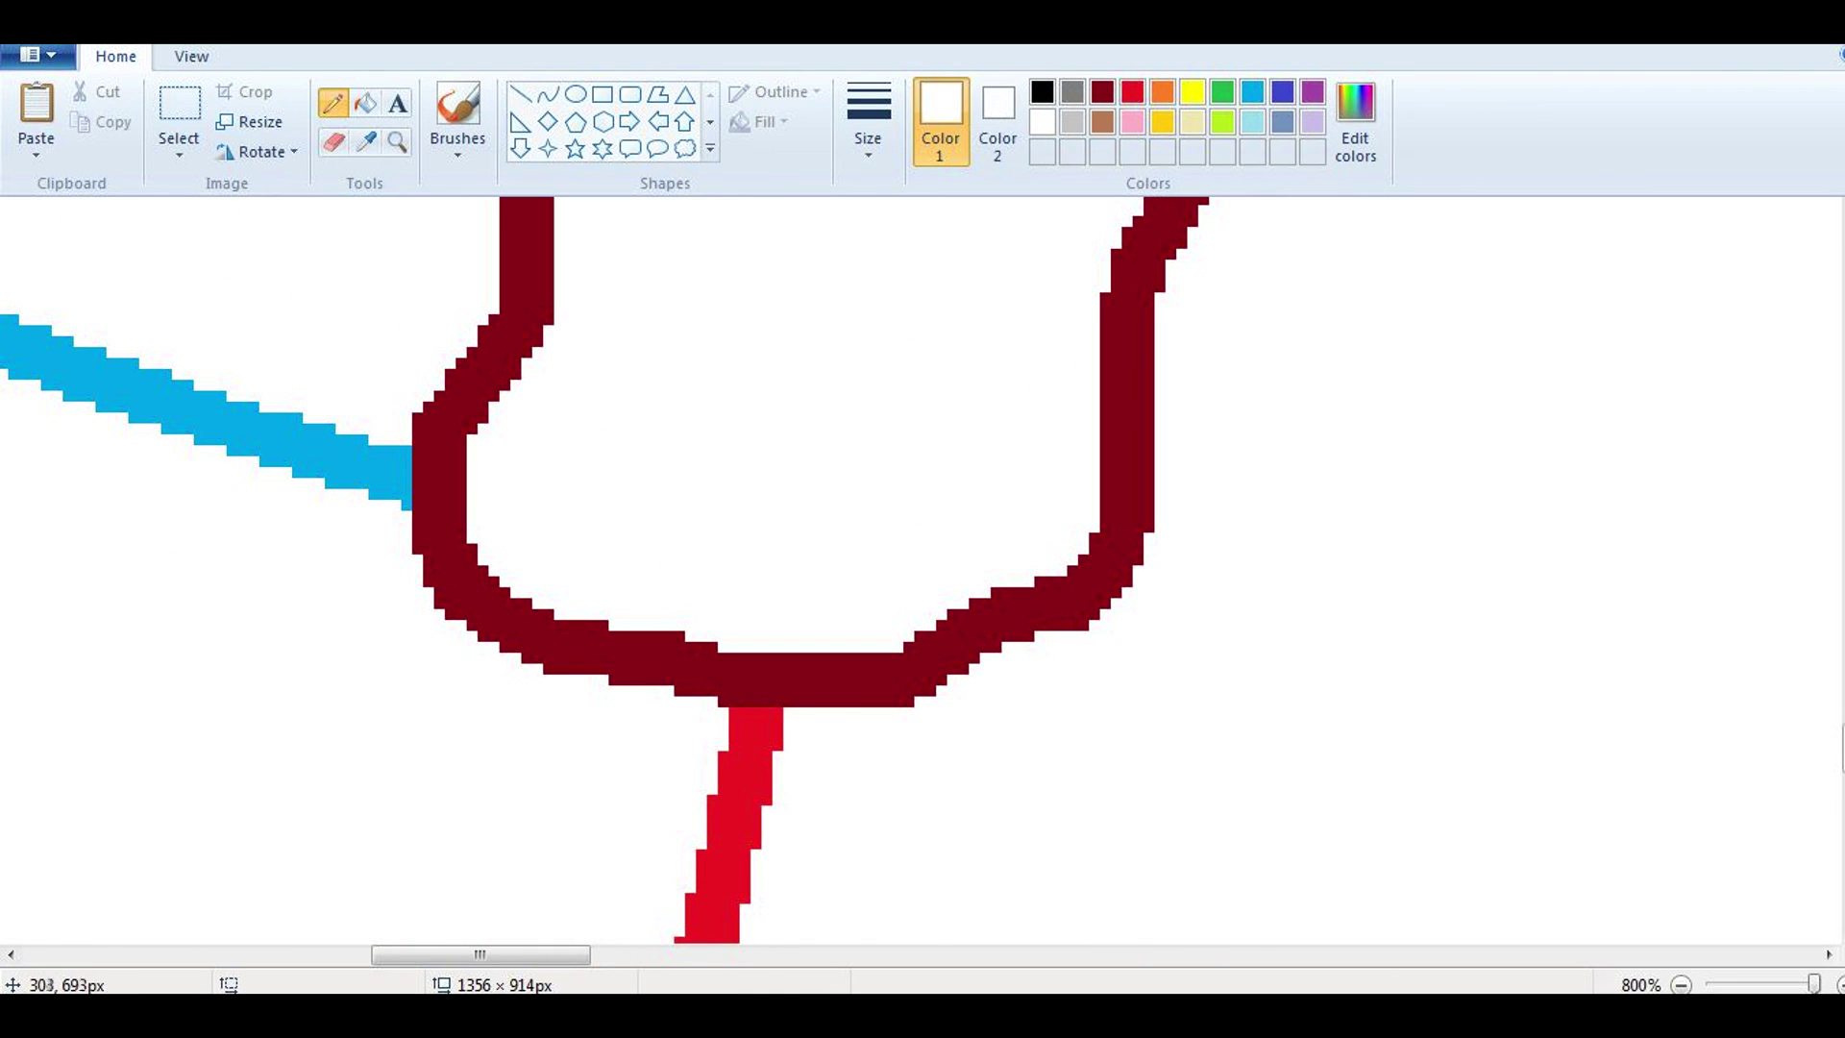
{"action": "key", "text": "ctrl+Page_Down"}
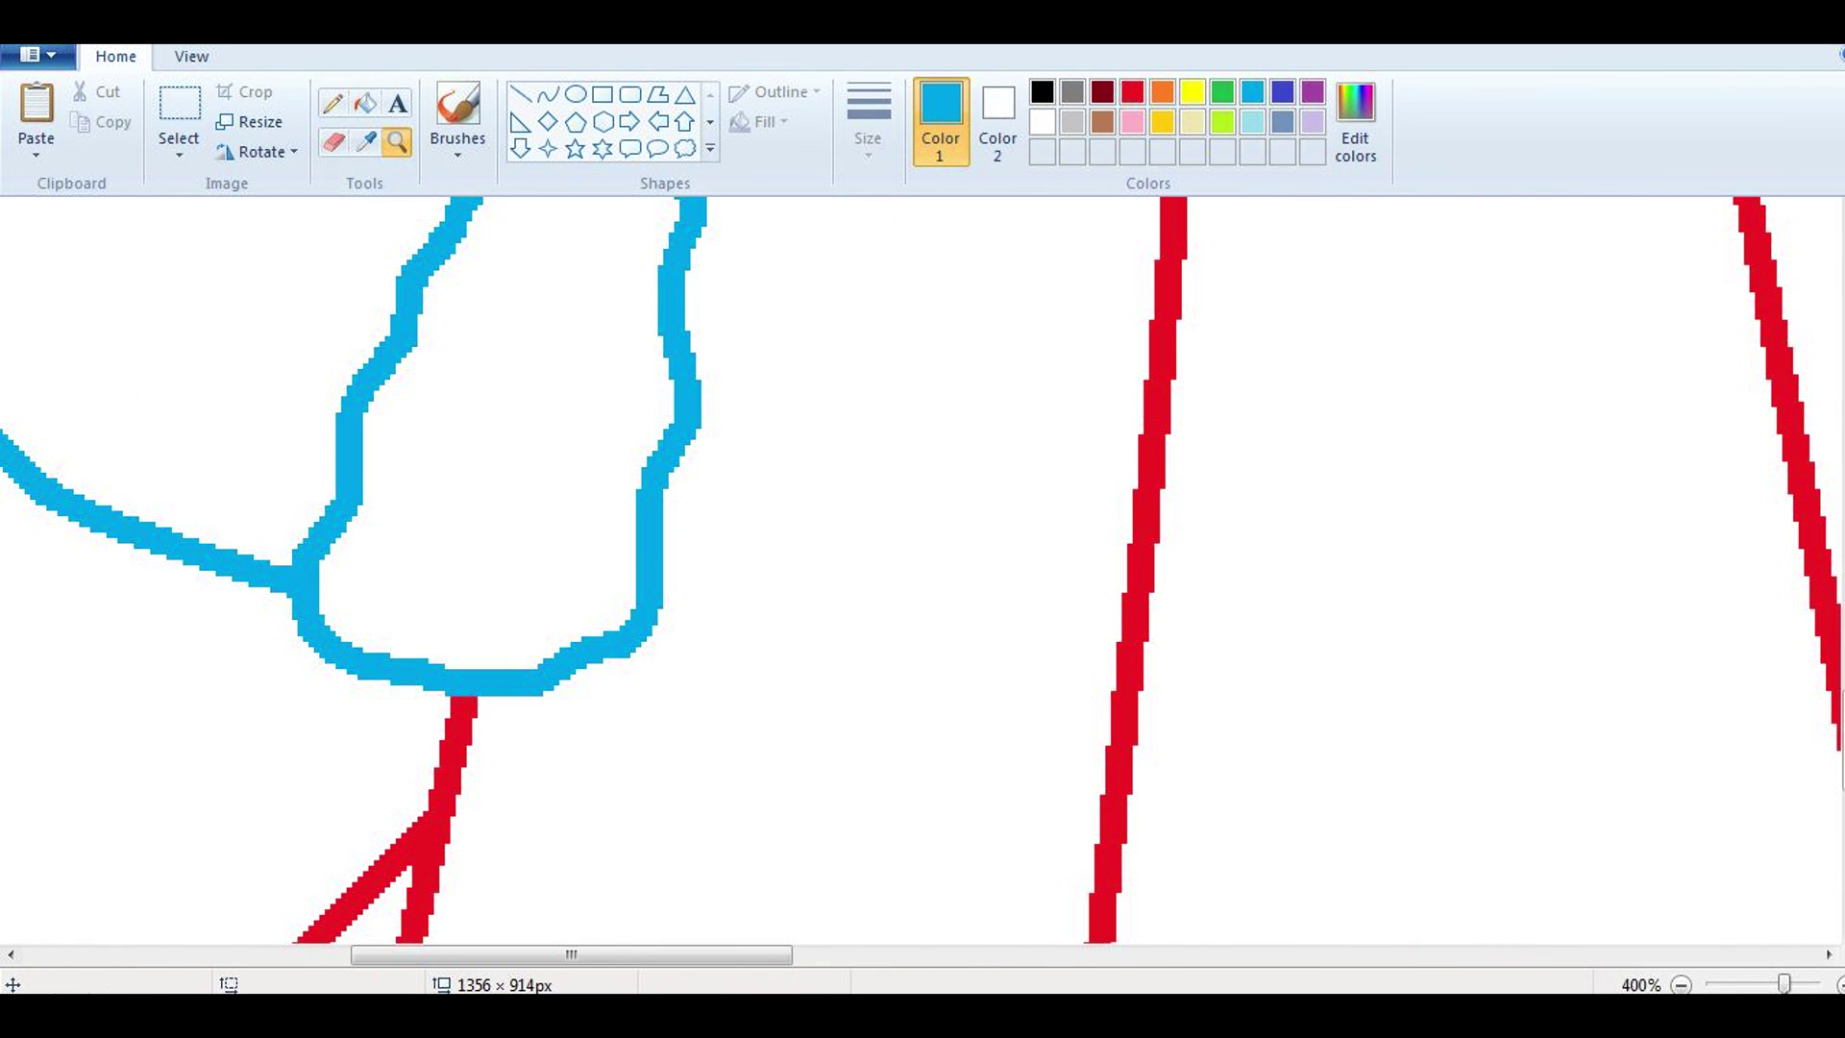
Step: Draw a rounded dark red hand outline bulging from the cuff's right side
{"action": "left_click", "coordinate": [332, 103]}
{"action": "left_click", "coordinate": [867, 120]}
{"action": "left_click", "coordinate": [930, 249]}
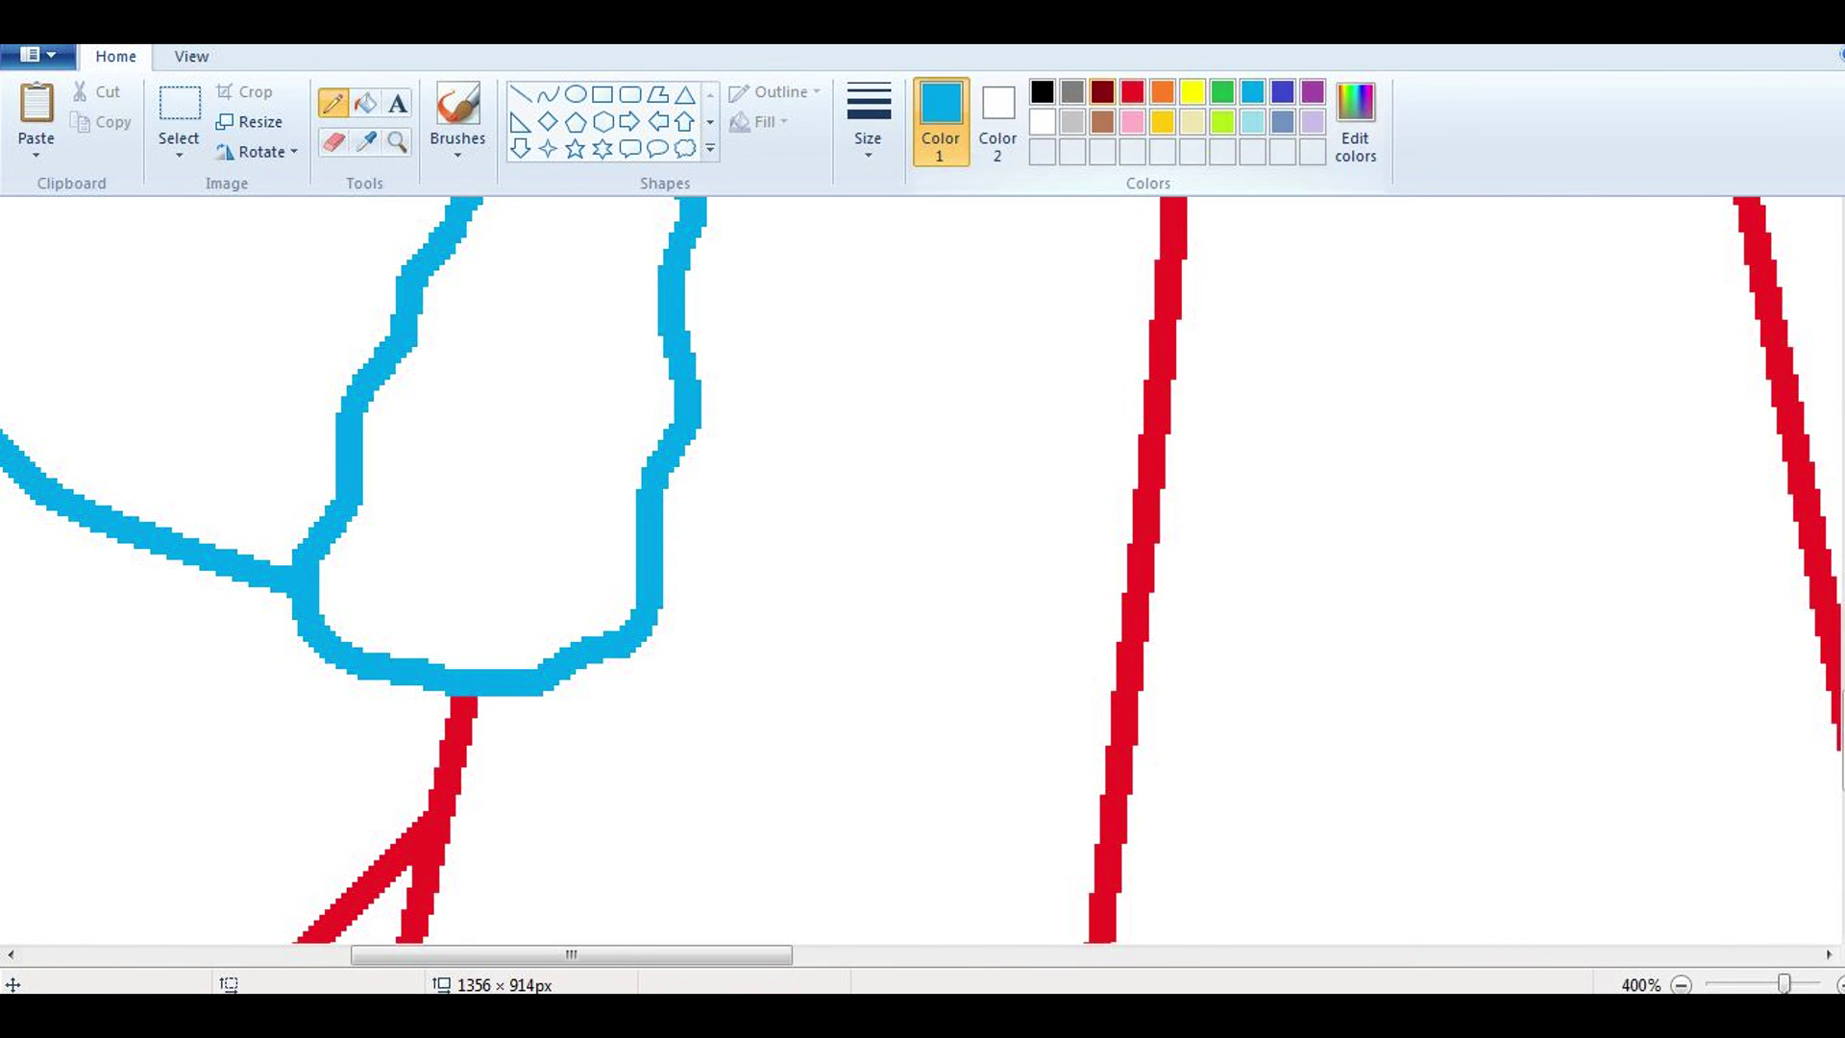
{"action": "left_click", "coordinate": [1102, 91]}
{"action": "mouse_move", "coordinate": [691, 230]}
{"action": "left_mouse_down"}
{"action": "mouse_move", "coordinate": [845, 280]}
{"action": "mouse_move", "coordinate": [629, 636]}
{"action": "left_mouse_up"}
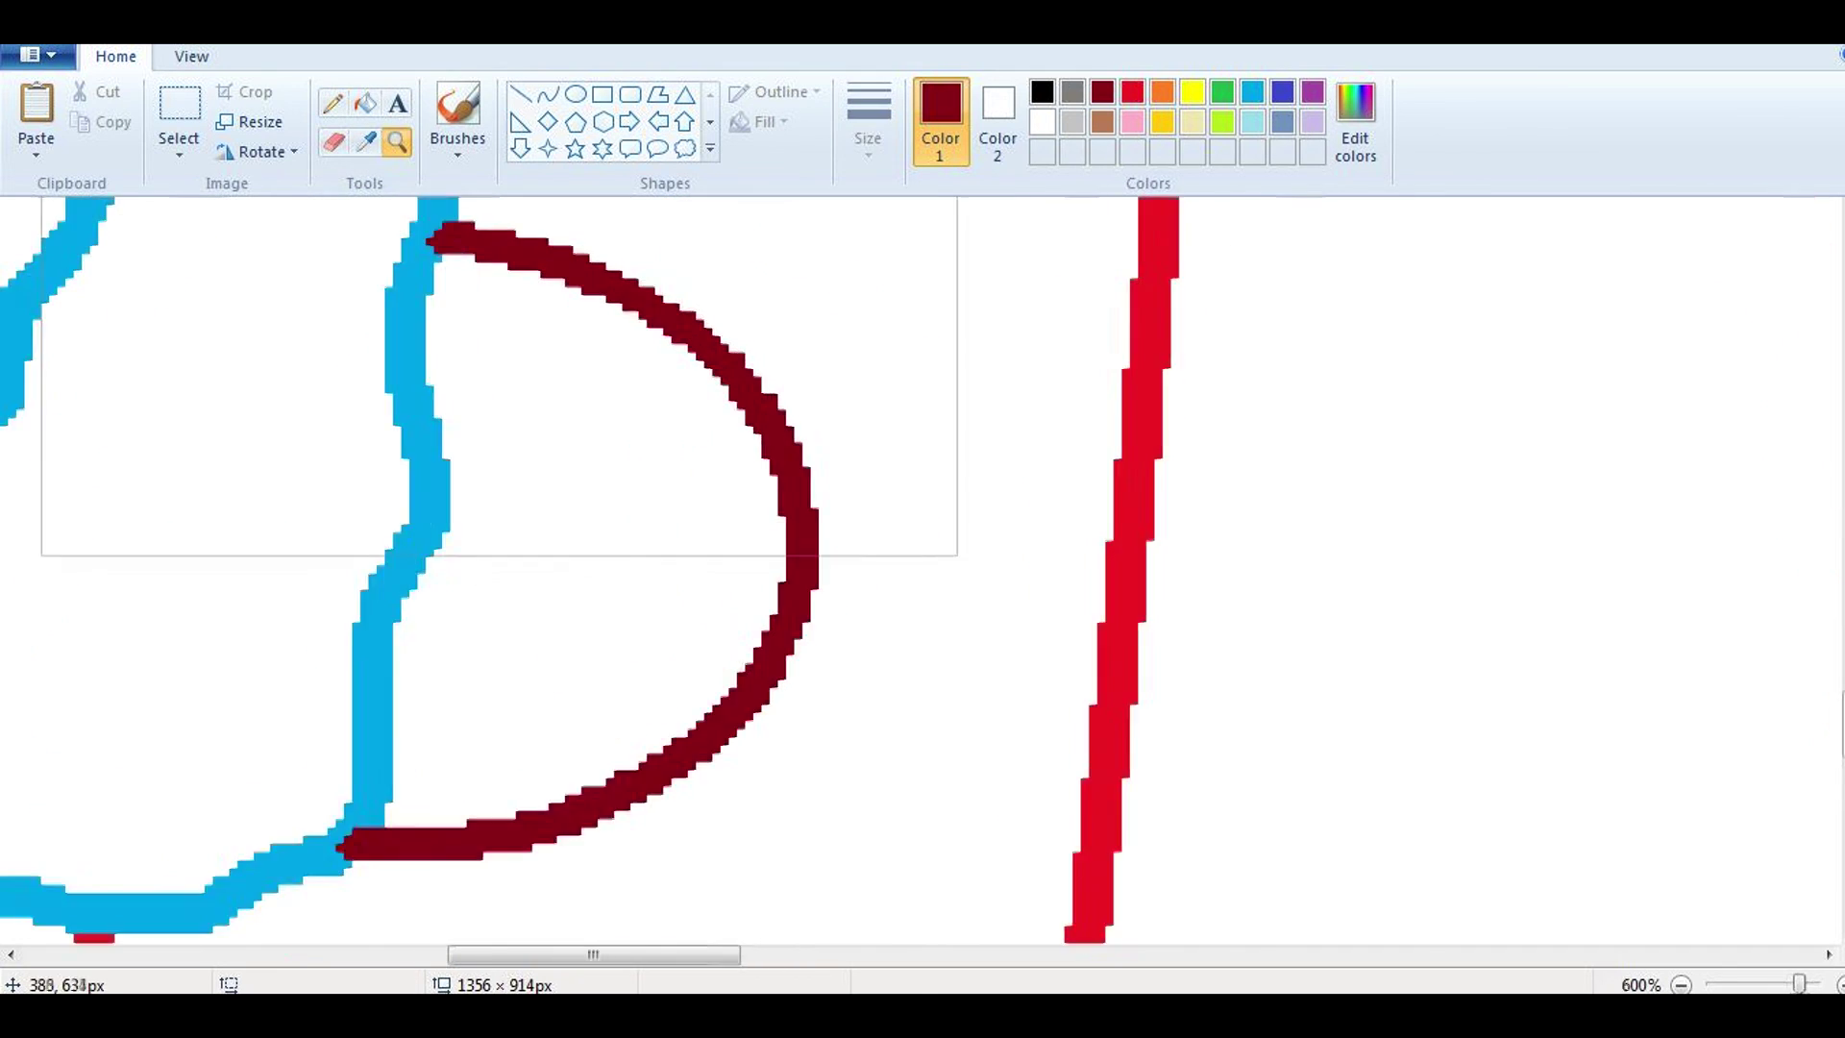
Step: Trace the upper half of the rounded hand outline with thick dark blue curves
{"action": "left_click", "coordinate": [930, 288]}
{"action": "left_click", "coordinate": [1281, 92]}
{"action": "mouse_move", "coordinate": [484, 286]}
{"action": "left_mouse_down"}
{"action": "mouse_move", "coordinate": [605, 300]}
{"action": "mouse_move", "coordinate": [853, 413]}
{"action": "left_mouse_up"}
{"action": "left_click_drag", "start_coordinate": [960, 577], "coordinate": [945, 689]}
{"action": "scroll", "coordinate": [1187, 634], "scroll_direction": "down", "scroll_amount": 2}
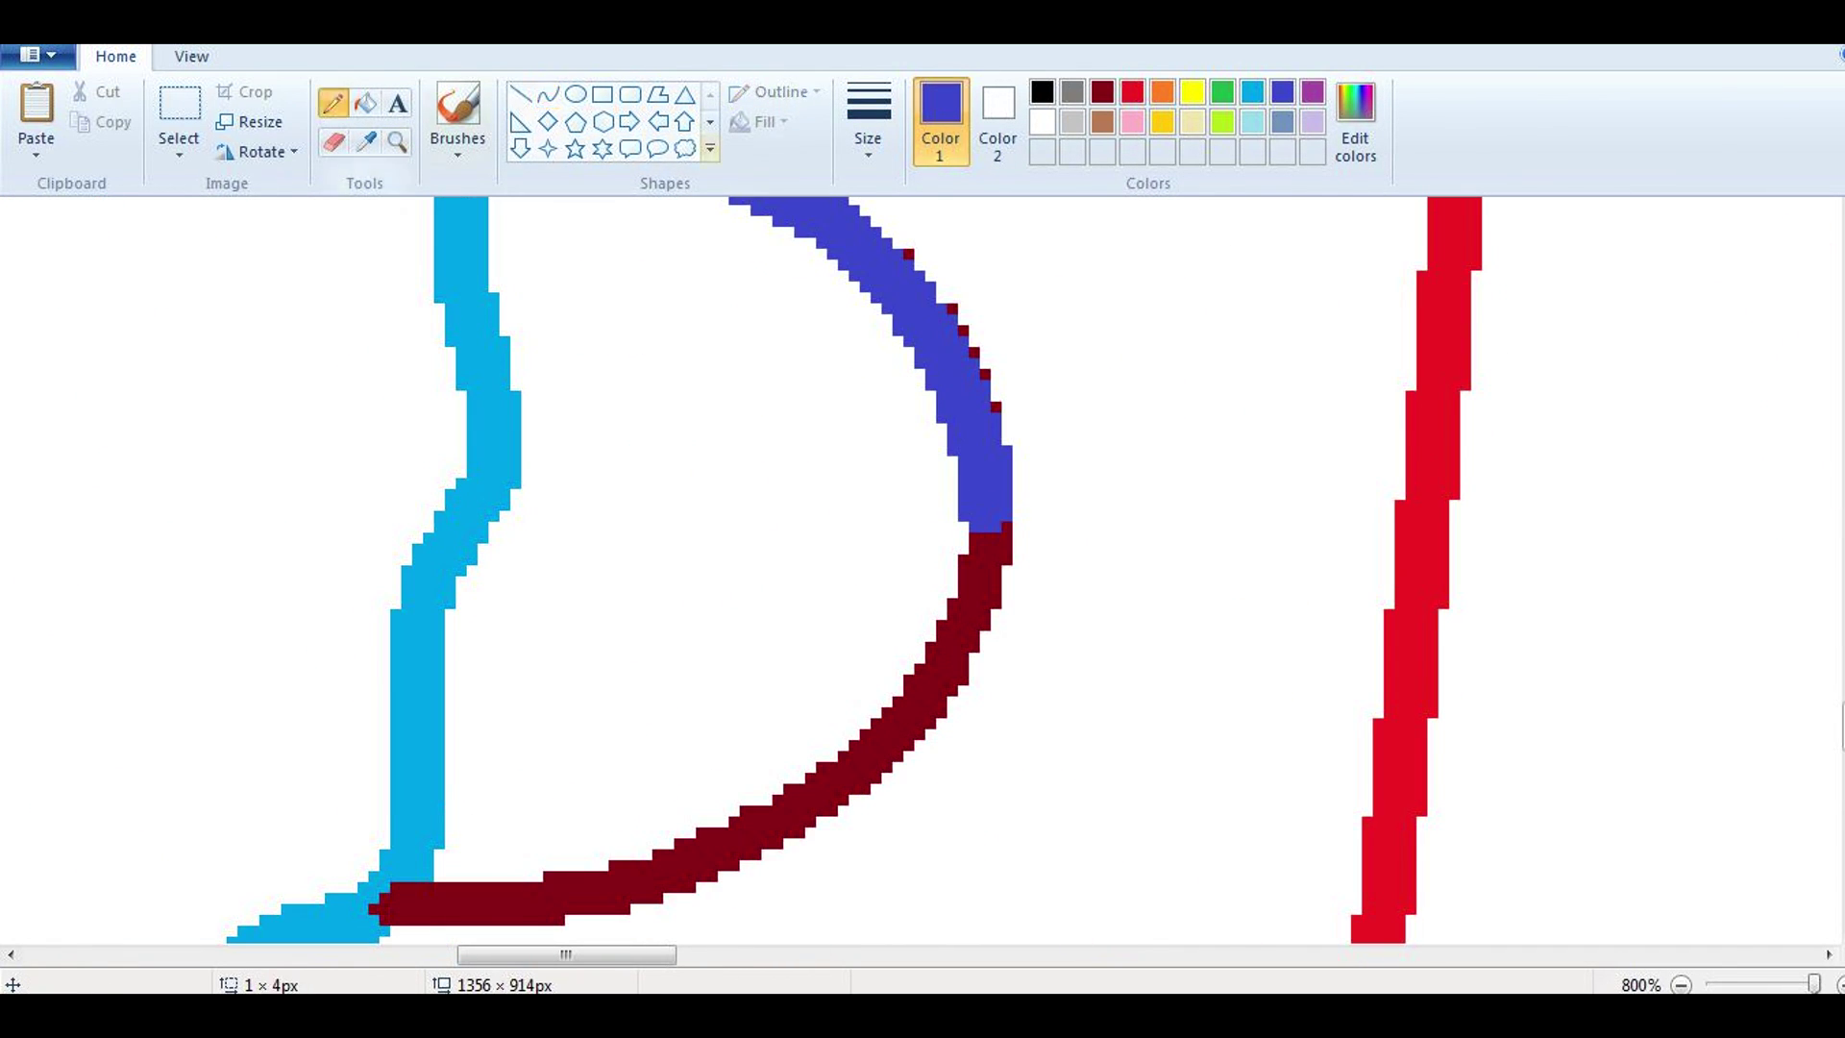
Step: Clean up the stray dark red and blue pixels along the hand's dark blue upper arc
{"action": "scroll", "coordinate": [672, 567], "scroll_direction": "up", "scroll_amount": 4}
{"action": "left_click", "coordinate": [333, 142]}
{"action": "left_click", "coordinate": [1102, 92]}
{"action": "scroll", "coordinate": [807, 663], "scroll_direction": "down", "scroll_amount": 2}
{"action": "left_click", "coordinate": [179, 106]}
{"action": "left_click", "coordinate": [333, 103]}
{"action": "left_click", "coordinate": [1251, 91]}
{"action": "left_click", "coordinate": [1281, 91]}
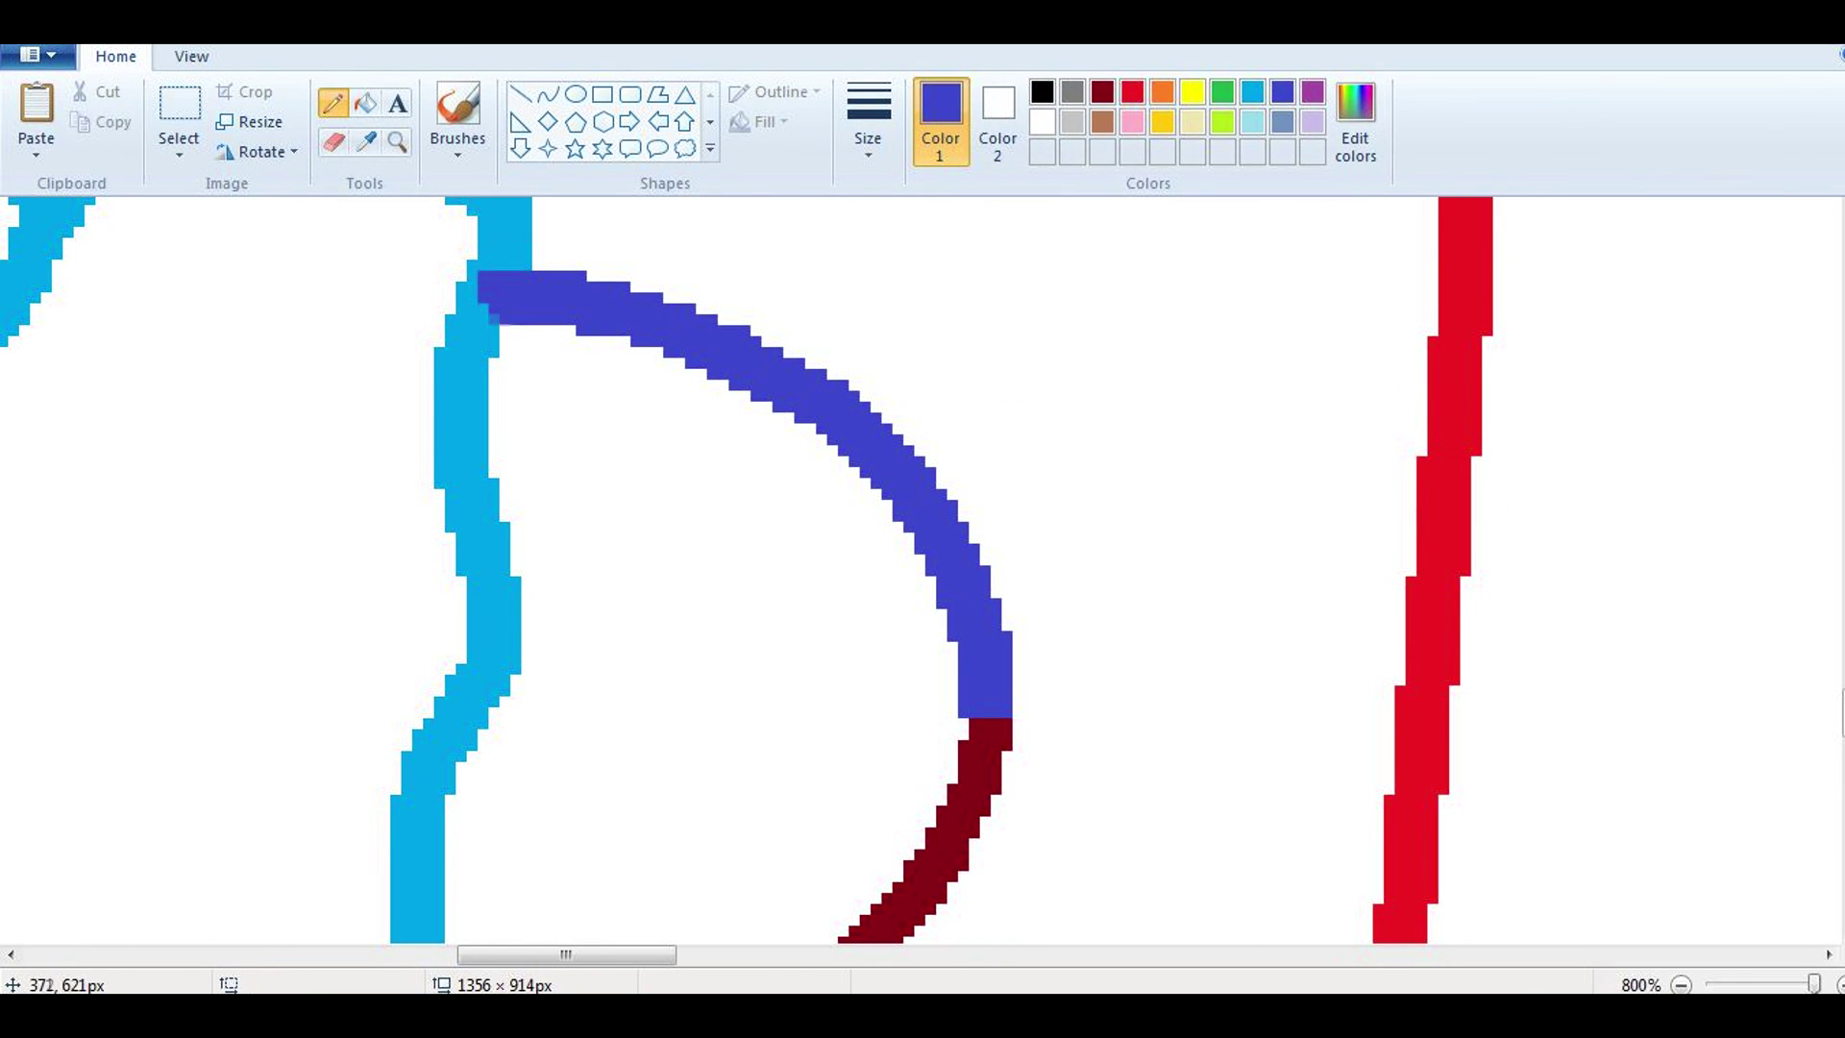
Step: Copy the hand's dark blue upper arc into the empty body area, clear the extra marks around it and select the copy
{"action": "scroll", "coordinate": [1033, 761], "scroll_direction": "down", "scroll_amount": 3}
{"action": "left_click", "coordinate": [179, 106]}
{"action": "left_click_drag", "start_coordinate": [401, 269], "coordinate": [757, 543]}
{"action": "key", "text": "ctrl+c"}
{"action": "key", "text": "ctrl+v"}
{"action": "left_click_drag", "start_coordinate": [178, 337], "coordinate": [1392, 529]}
{"action": "left_click", "coordinate": [365, 103]}
{"action": "right_click", "coordinate": [1239, 538]}
{"action": "left_click", "coordinate": [179, 105]}
{"action": "left_click_drag", "start_coordinate": [1201, 368], "coordinate": [1603, 708]}
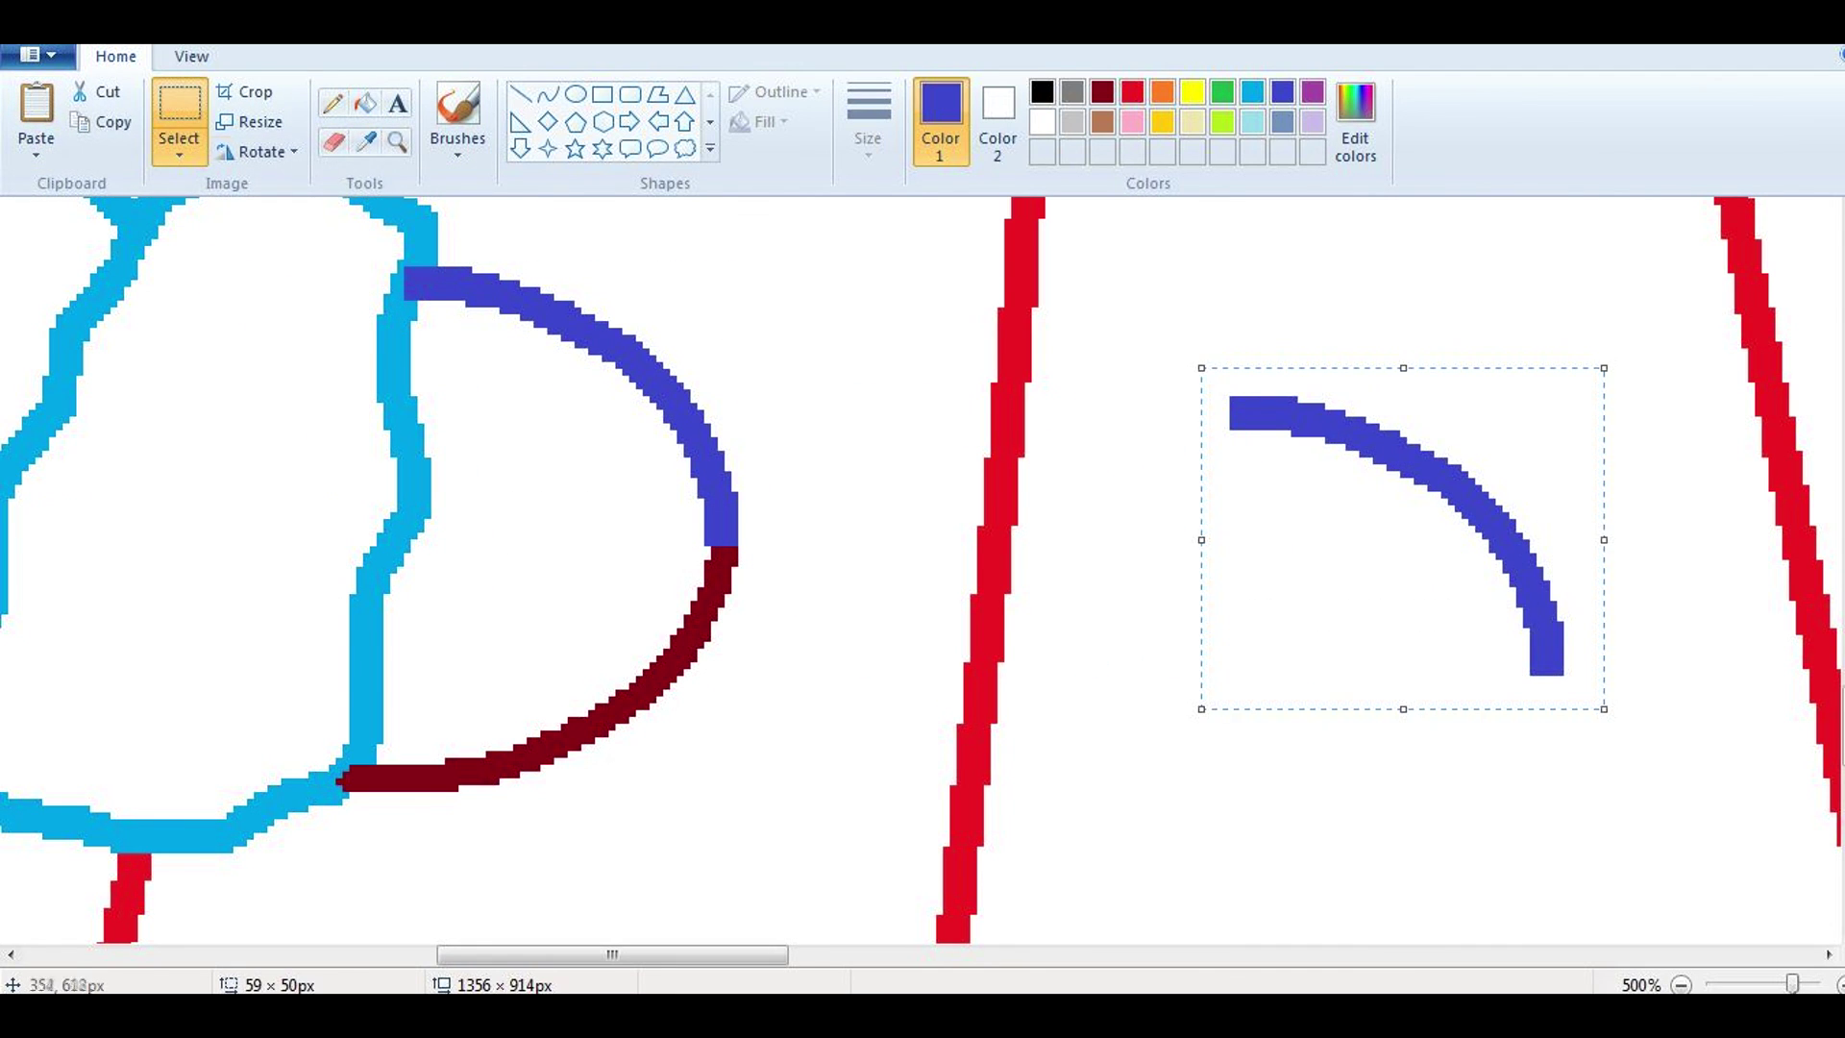
Step: Flip the copied arc vertically and place it over the hand's lower half to meet the upper arc
{"action": "left_click", "coordinate": [256, 151]}
{"action": "left_click", "coordinate": [279, 281]}
{"action": "mouse_move", "coordinate": [1403, 538]}
{"action": "left_mouse_down"}
{"action": "mouse_move", "coordinate": [956, 625]}
{"action": "mouse_move", "coordinate": [577, 655]}
{"action": "left_mouse_up"}
{"action": "left_click_drag", "start_coordinate": [778, 872], "coordinate": [396, 496]}
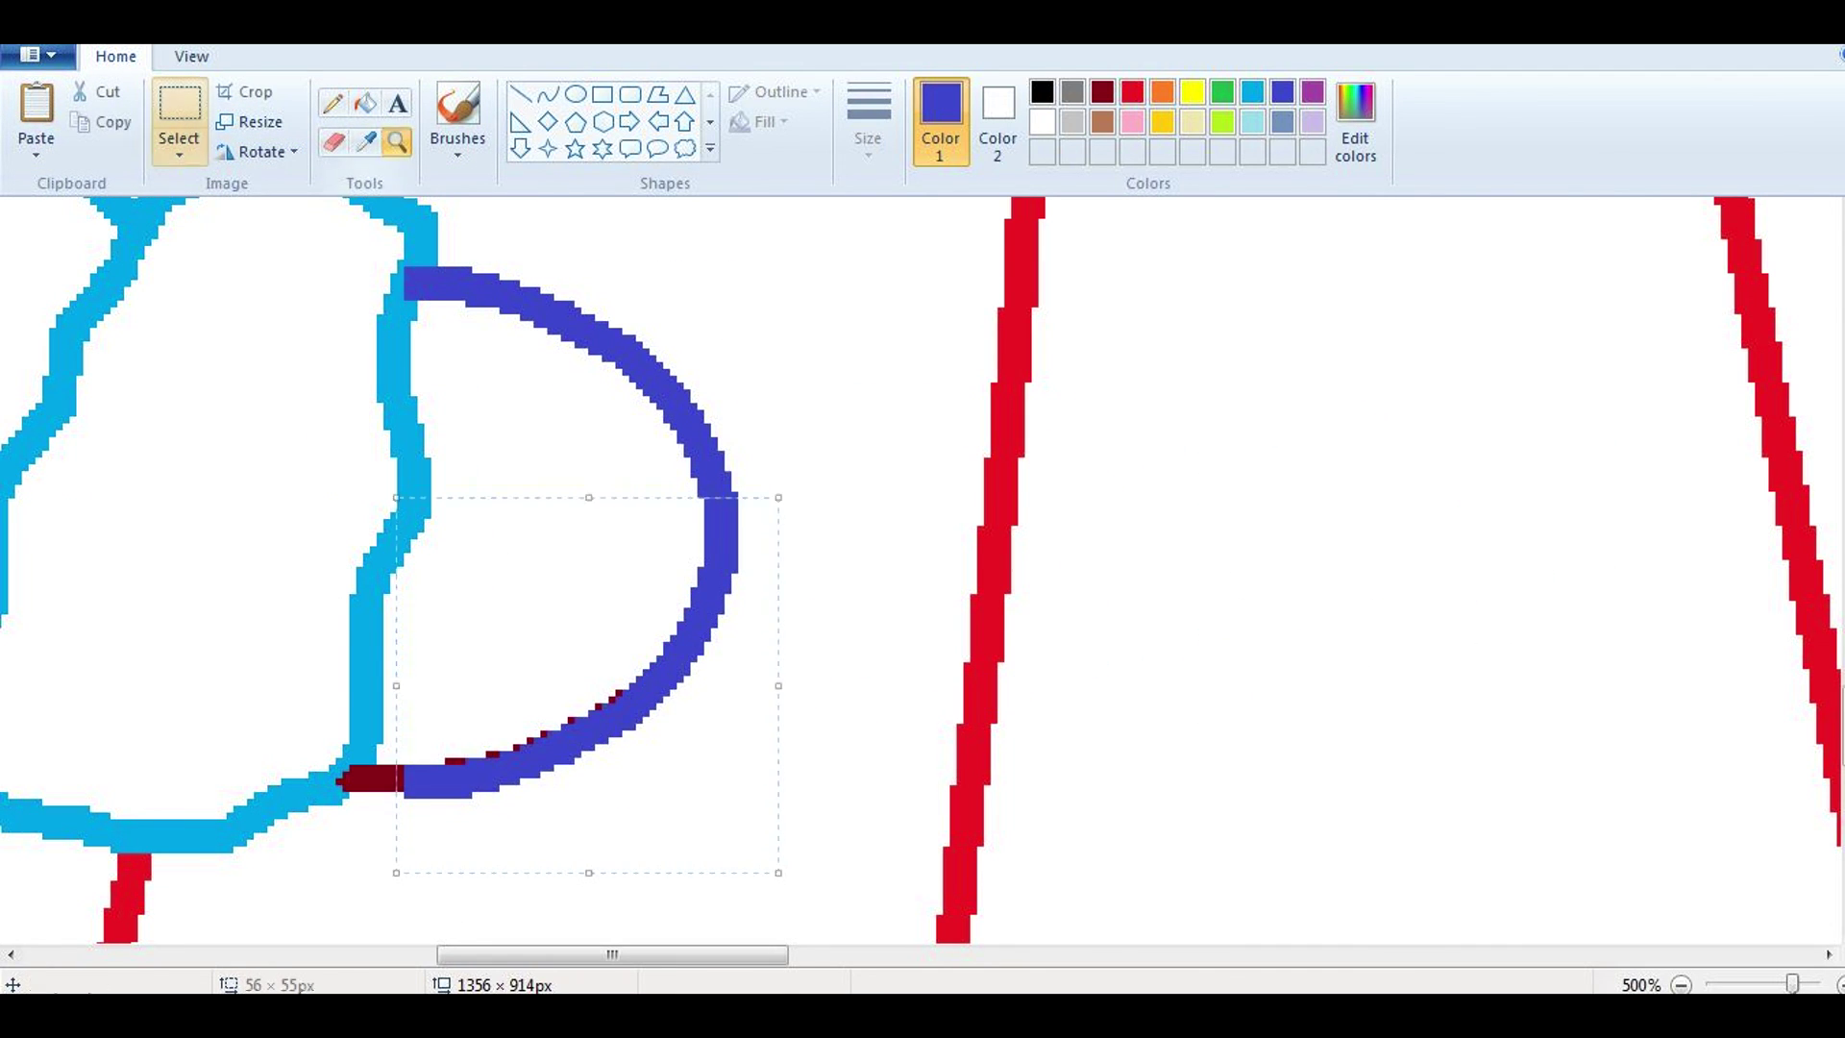
Step: Complete the hand outline's lower end at the cuff and remove the remaining dark red sketch marks
{"action": "left_click", "coordinate": [548, 93]}
{"action": "scroll", "coordinate": [288, 576], "scroll_direction": "up", "scroll_amount": 3}
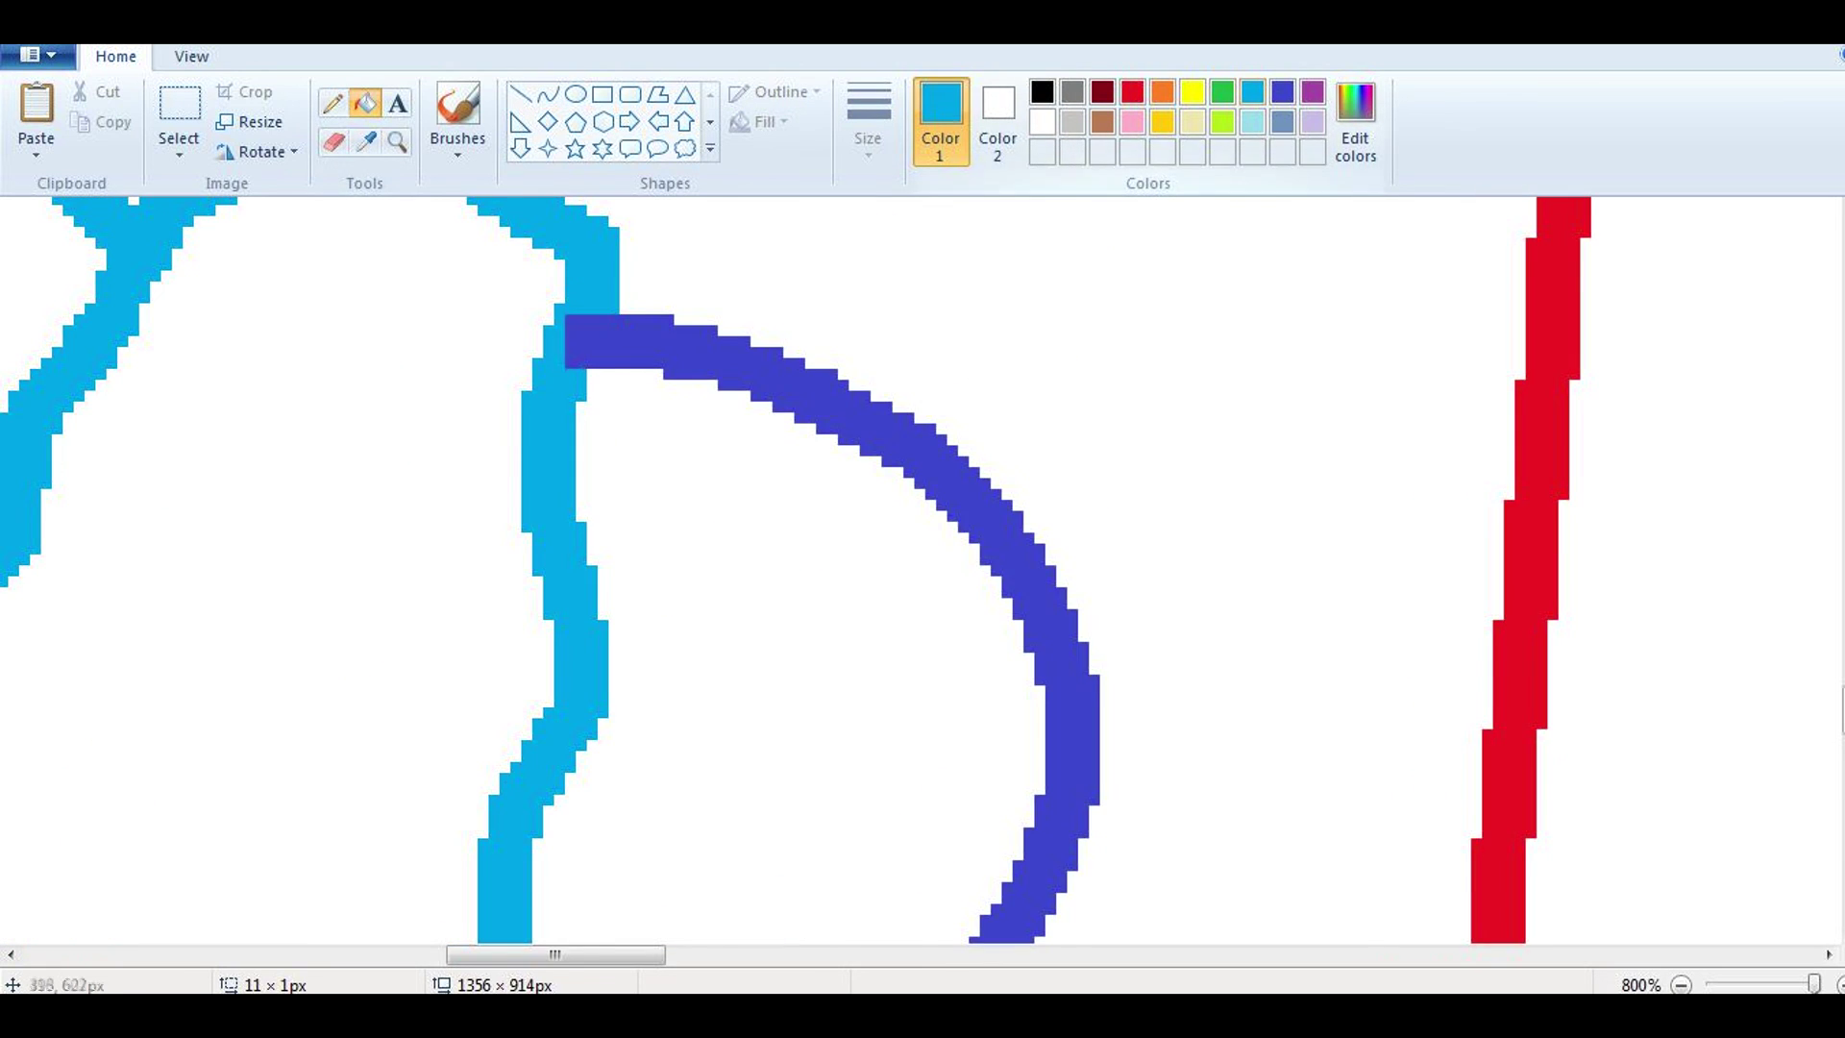
Step: Sketch wrinkle lines inside the cuff and recolor the arm, cuff, hand and wrinkles red
{"action": "left_click", "coordinate": [333, 103]}
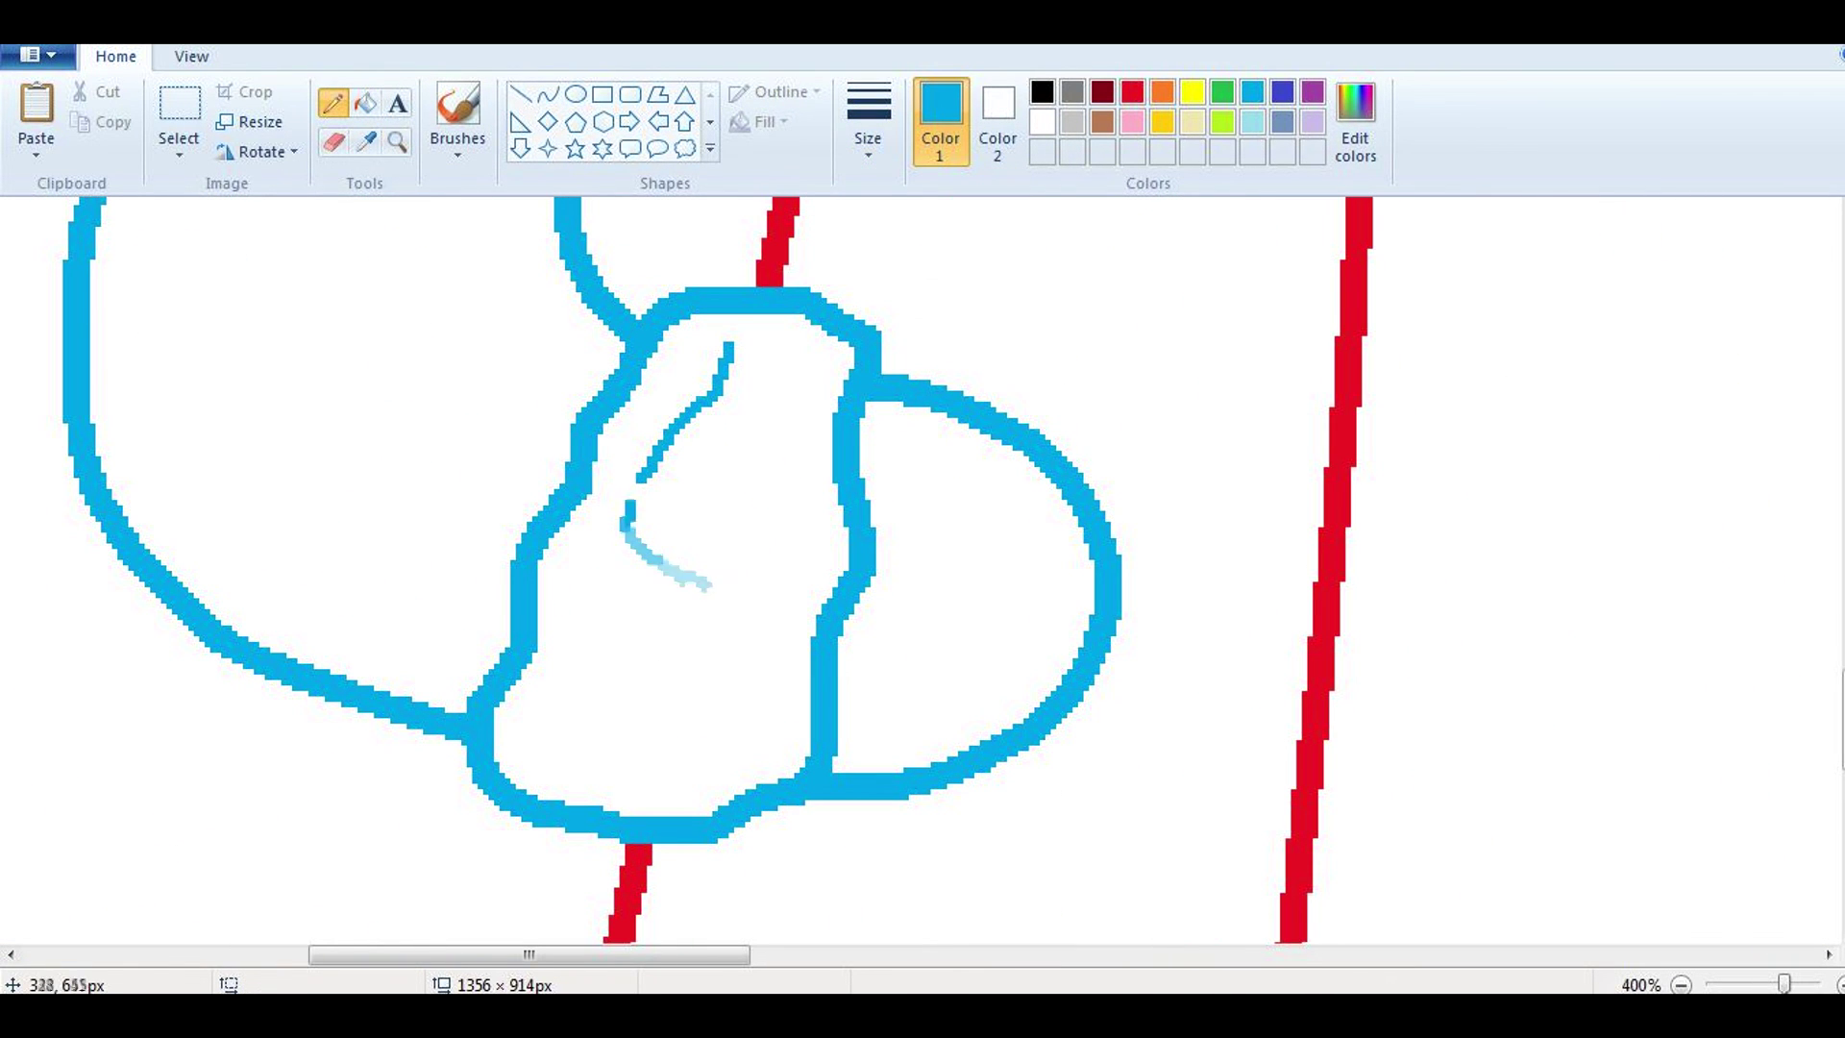
{"action": "left_click", "coordinate": [365, 103]}
{"action": "left_click", "coordinate": [1132, 92]}
{"action": "left_click", "coordinate": [526, 577]}
{"action": "left_click", "coordinate": [624, 524]}
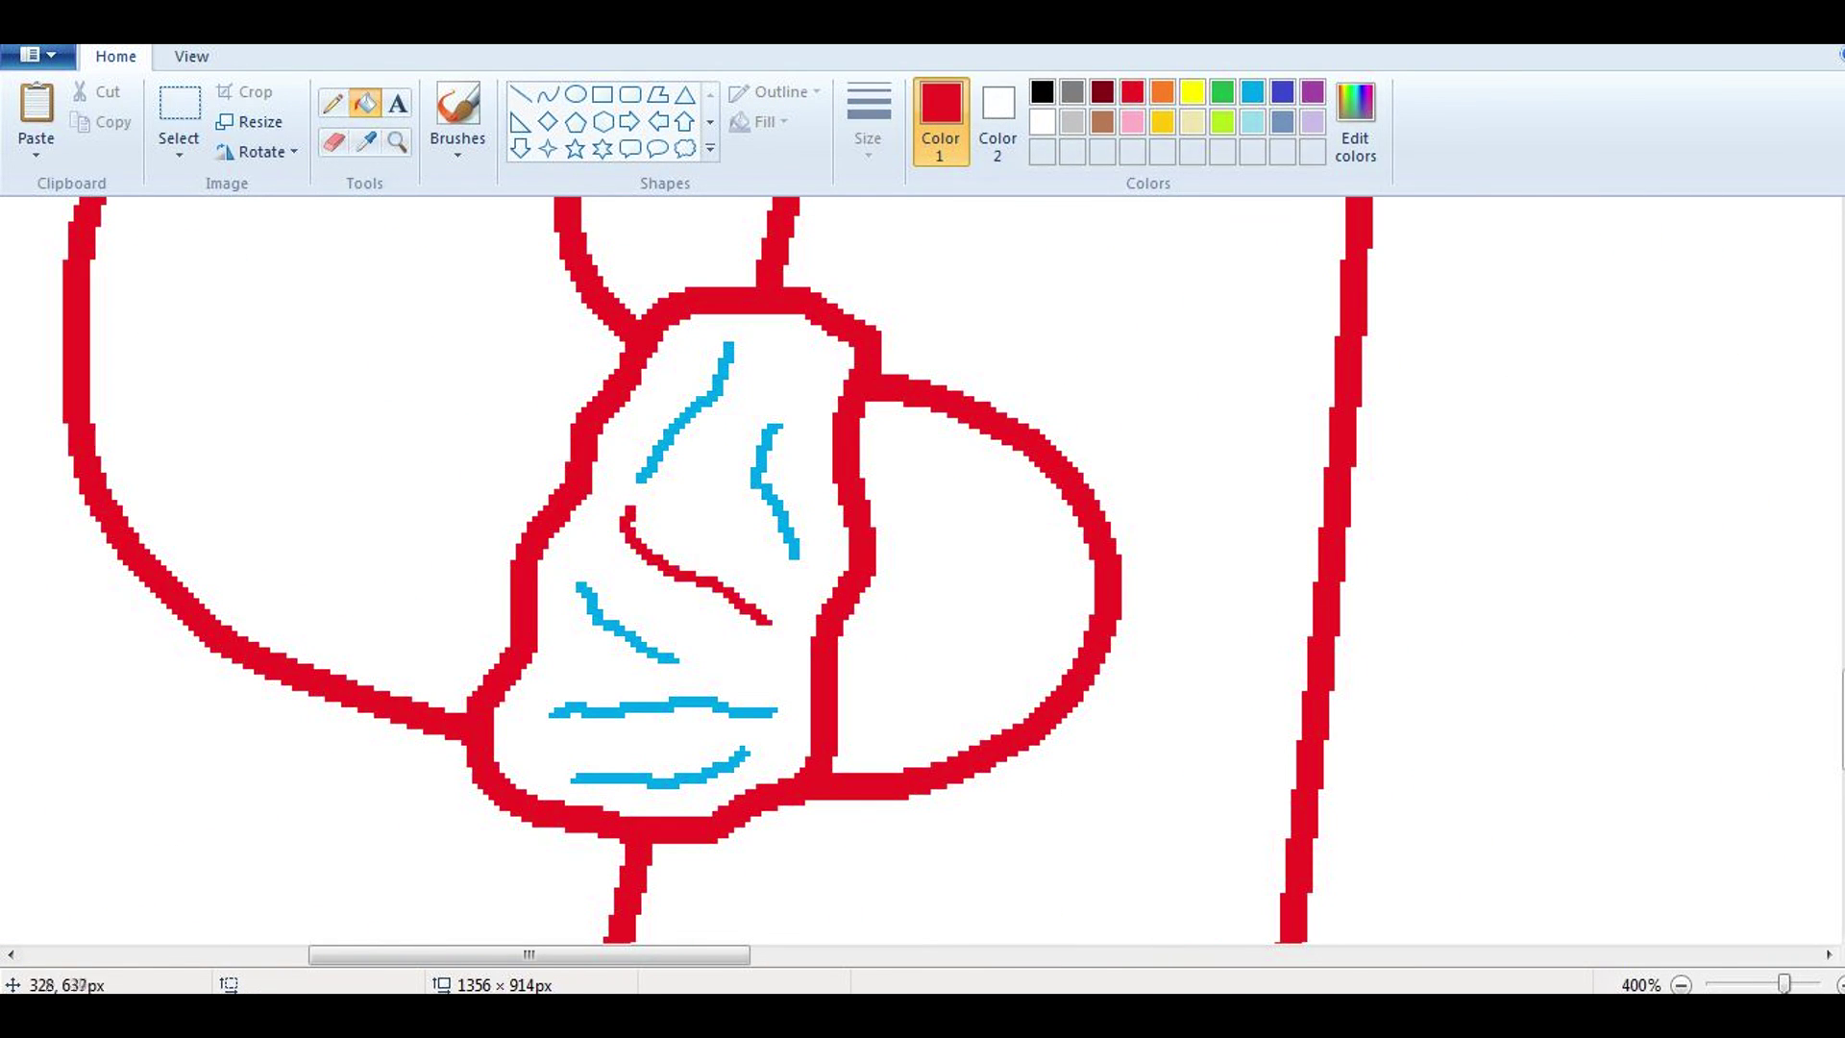
Step: Tidy the ends and uneven pixels of the cuff's wrinkle lines using red and white pencil touch-ups
{"action": "scroll", "coordinate": [396, 141], "scroll_direction": "up", "scroll_amount": 3}
{"action": "left_click", "coordinate": [332, 103]}
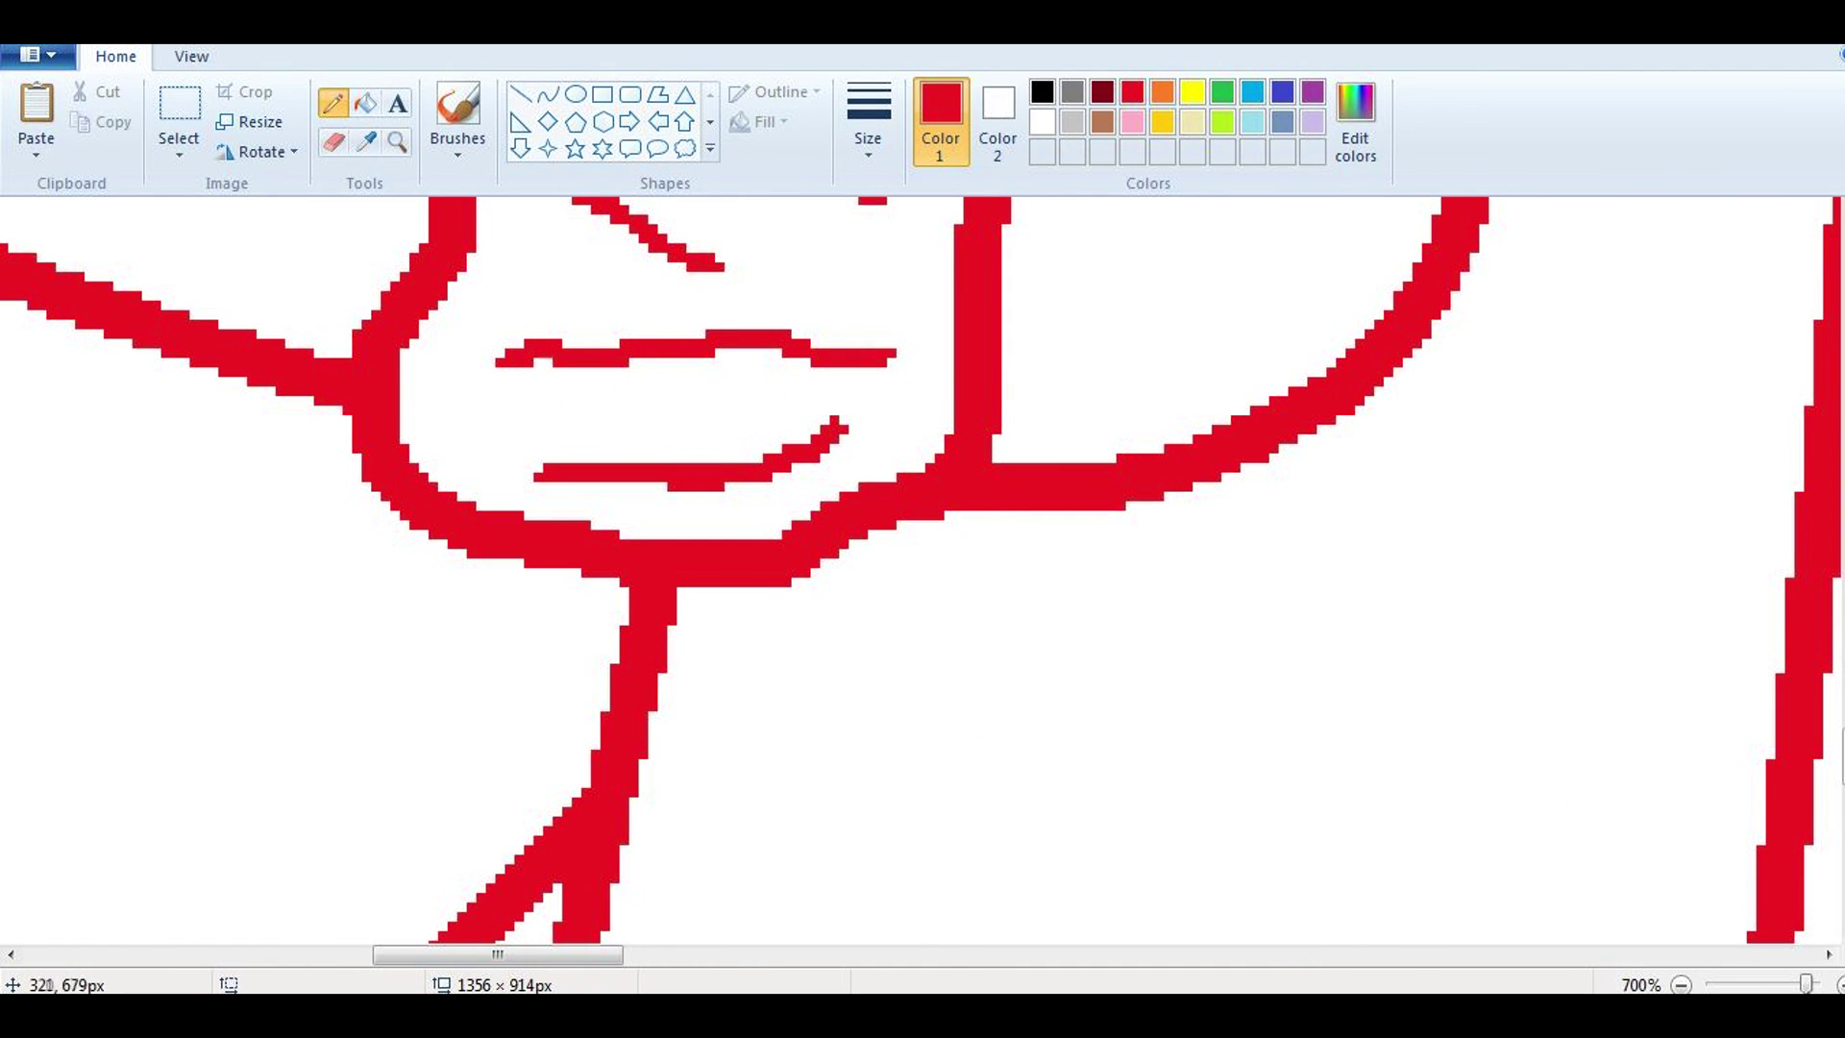
{"action": "left_click", "coordinate": [1041, 122]}
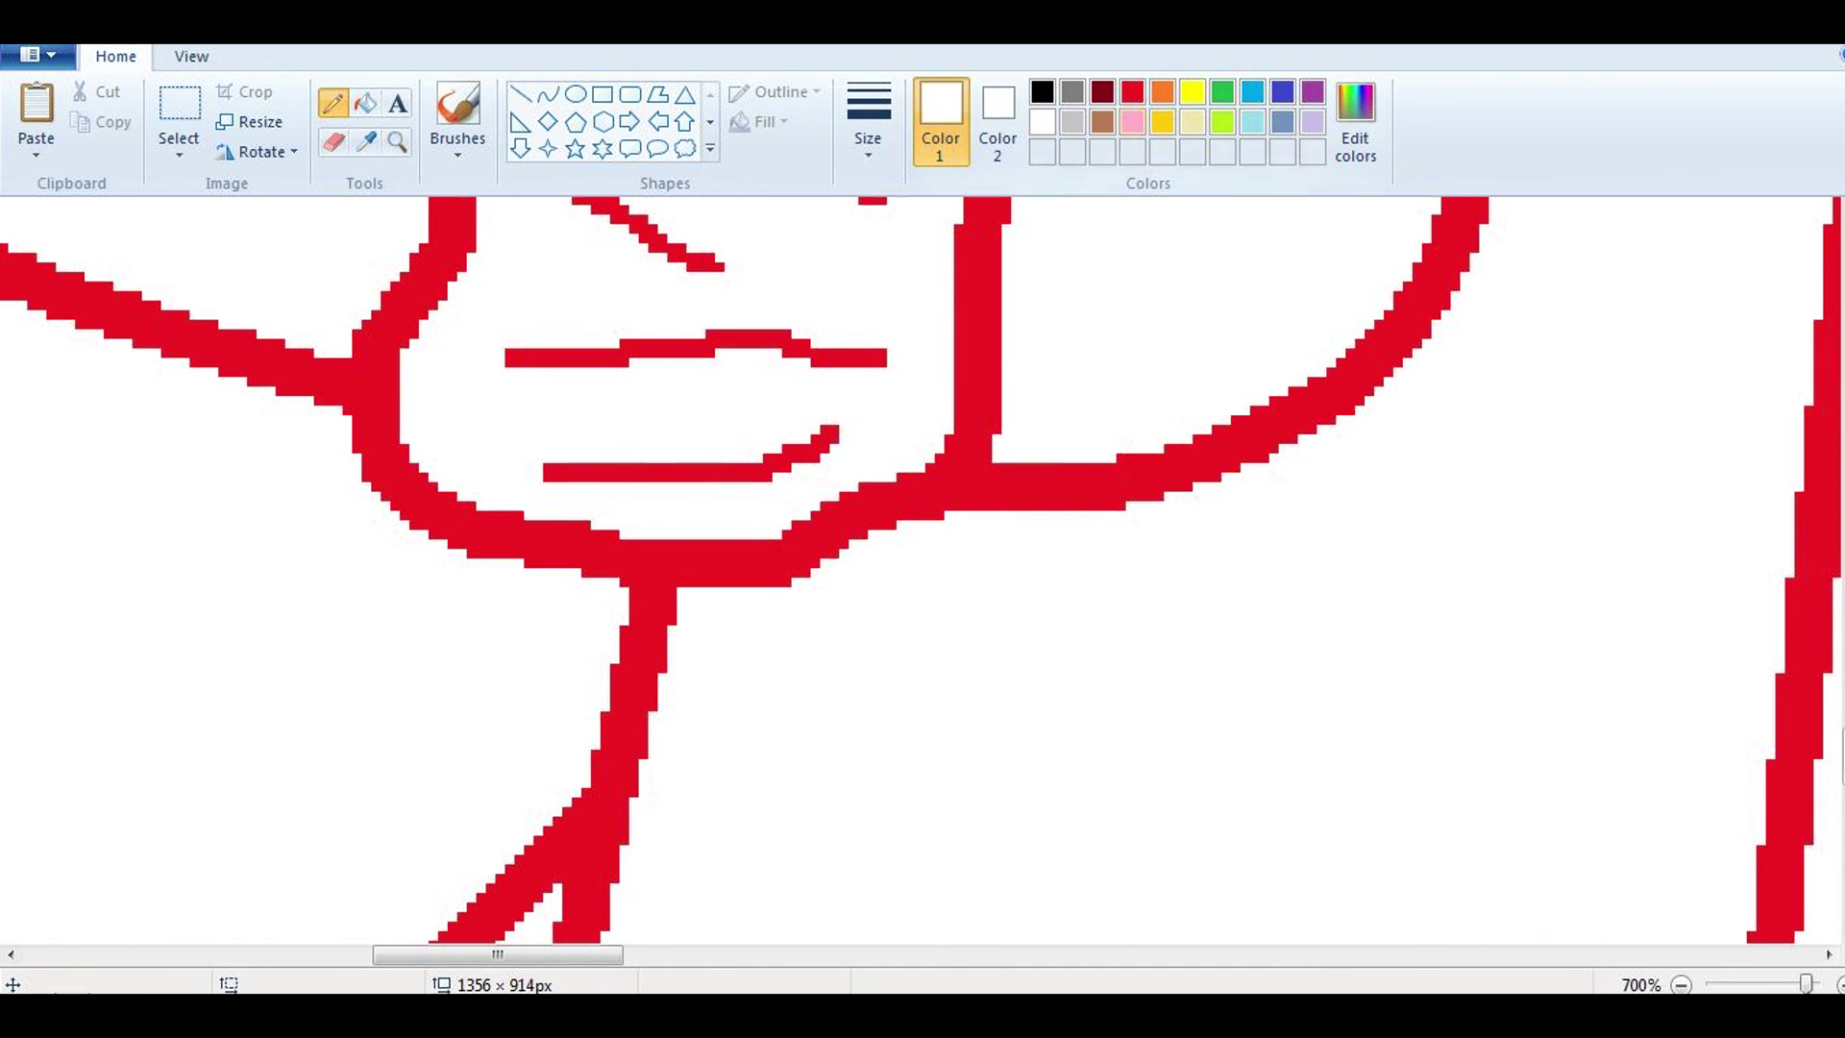
{"action": "scroll", "coordinate": [922, 567], "scroll_direction": "up", "scroll_amount": 2}
{"action": "left_click", "coordinate": [1131, 91]}
{"action": "scroll", "coordinate": [922, 567], "scroll_direction": "up", "scroll_amount": 2}
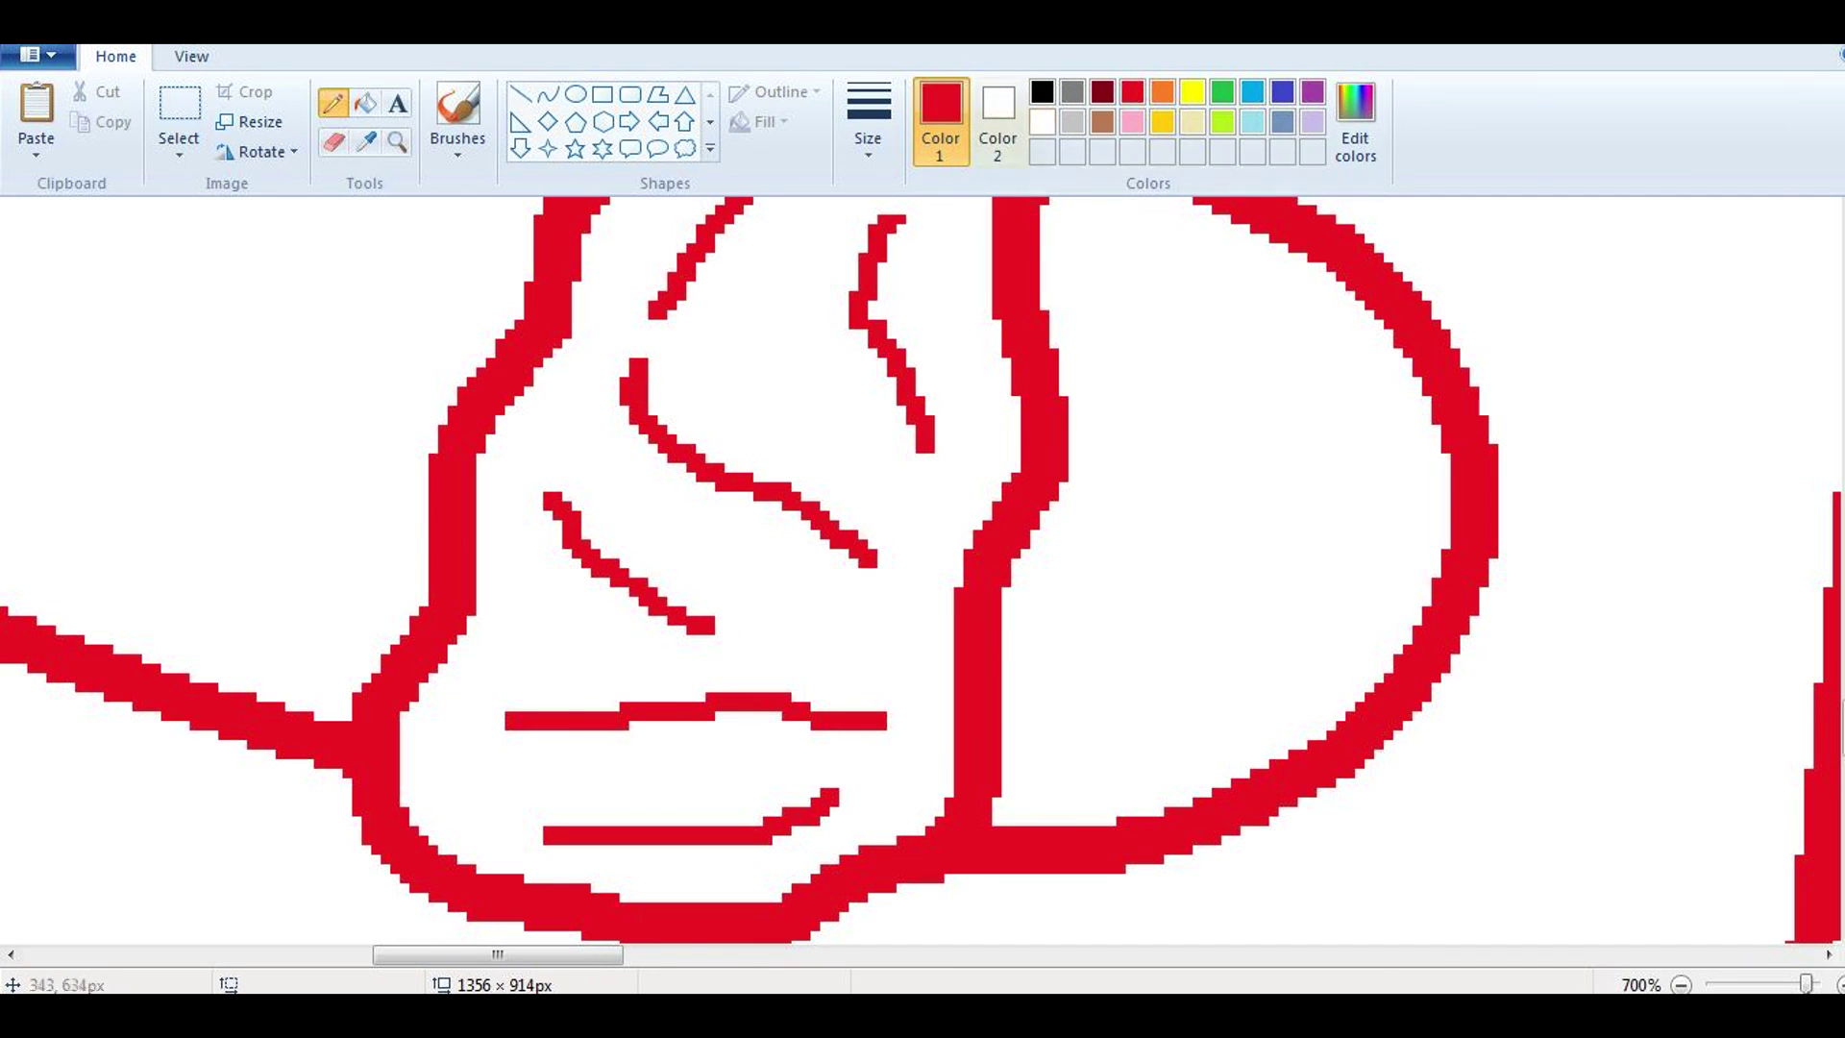
{"action": "left_click", "coordinate": [1041, 122]}
{"action": "scroll", "coordinate": [922, 567], "scroll_direction": "up", "scroll_amount": 3}
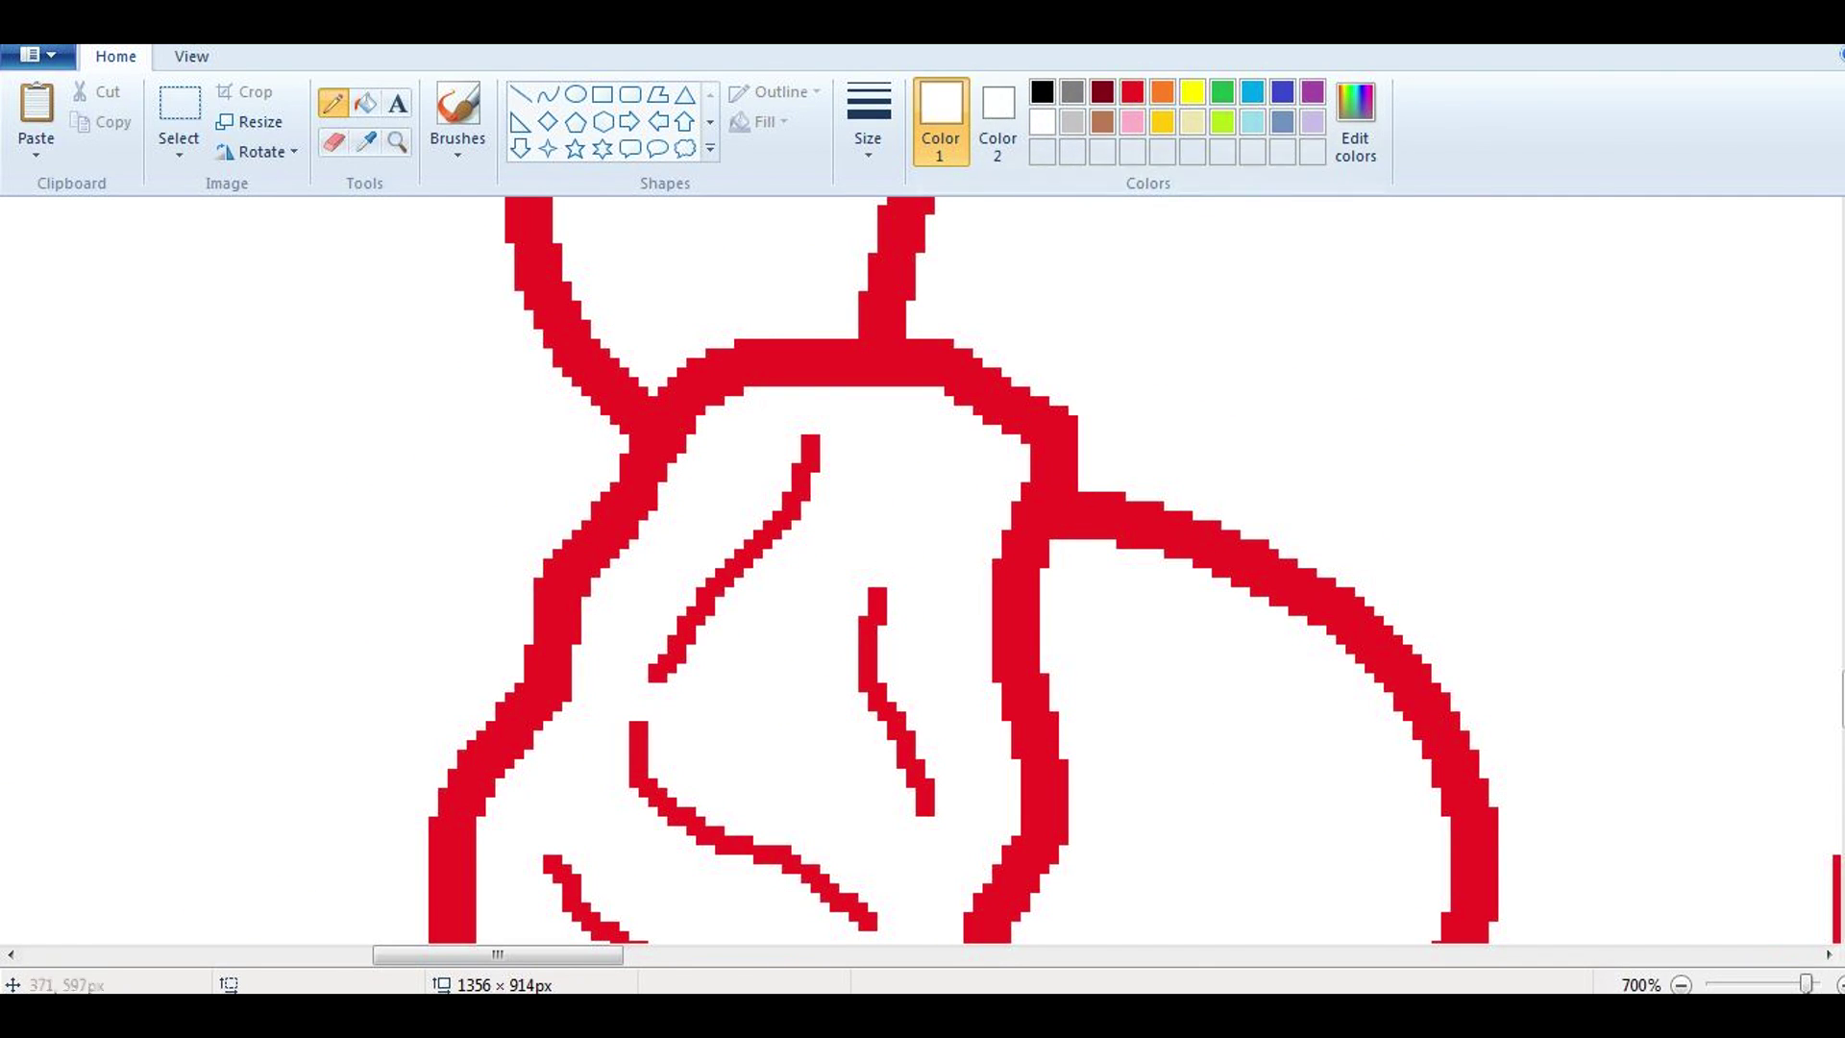
{"action": "left_click", "coordinate": [1042, 122]}
{"action": "scroll", "coordinate": [922, 567], "scroll_direction": "down", "scroll_amount": 3}
{"action": "scroll", "coordinate": [922, 567], "scroll_direction": "down", "scroll_amount": 3}
Step: Sketch a second, upward-curving arm in light blue from beneath the head's right corner to the body's right edge
{"action": "left_click", "coordinate": [396, 142]}
{"action": "left_click", "coordinate": [764, 650]}
{"action": "left_click", "coordinate": [764, 650]}
{"action": "left_click", "coordinate": [332, 102]}
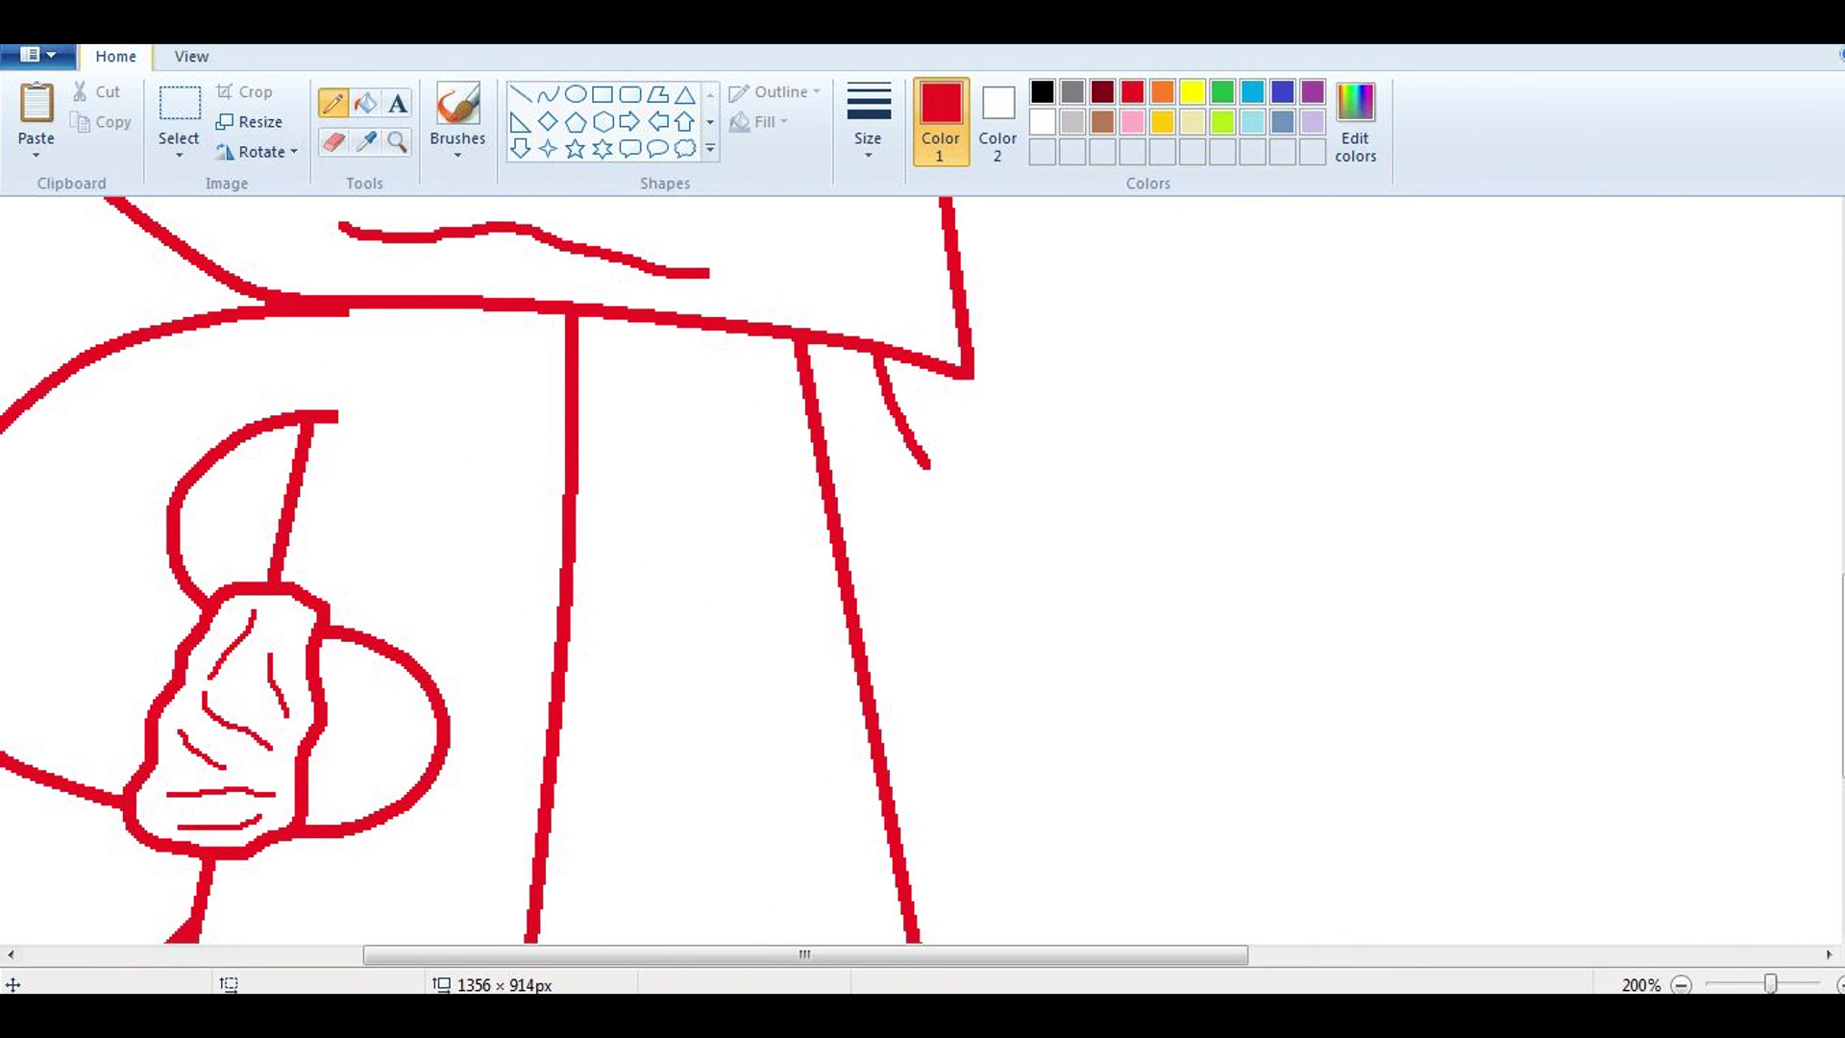
{"action": "key", "text": "ctrl+z"}
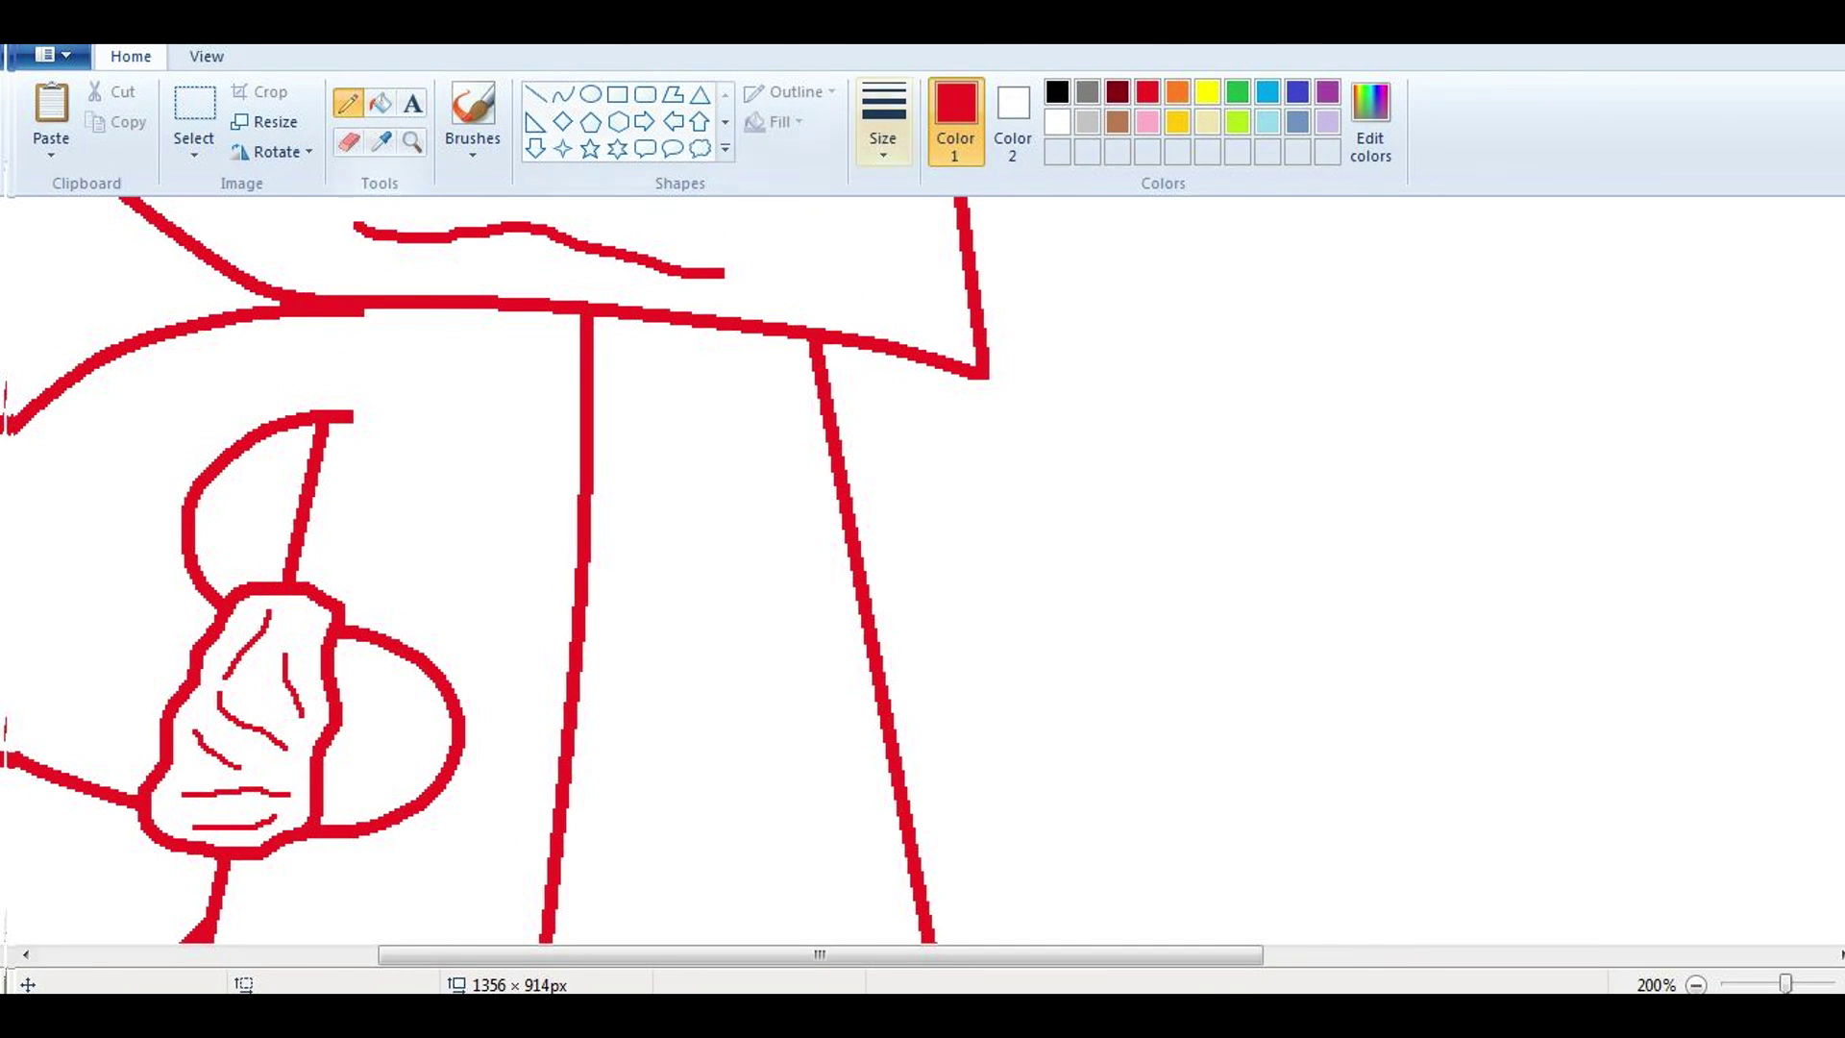
{"action": "left_click", "coordinate": [1268, 91]}
{"action": "left_click_drag", "start_coordinate": [1420, 624], "coordinate": [879, 701]}
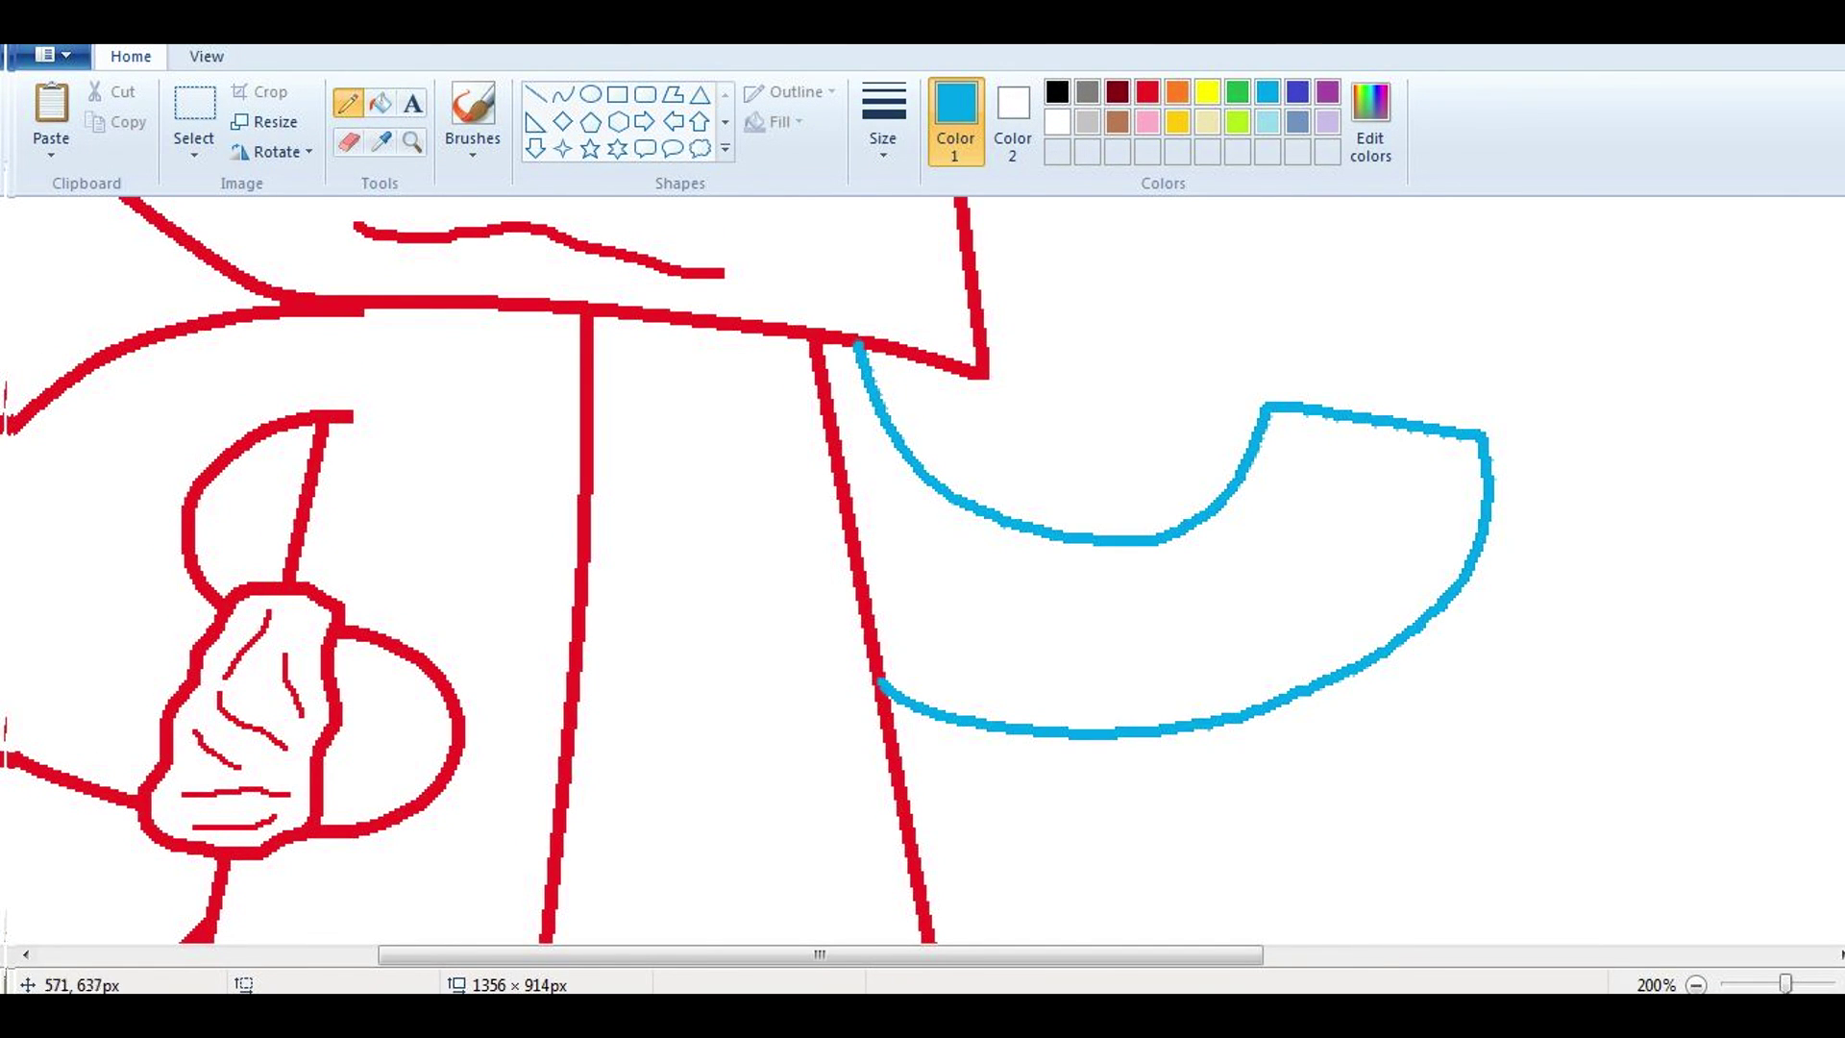
Step: Trace the first part of the raised arm's upper curve in indigo, from the head's lower edge over the light-blue sketch
{"action": "left_click", "coordinate": [412, 142]}
{"action": "right_click", "coordinate": [485, 531]}
{"action": "left_click", "coordinate": [485, 532]}
{"action": "left_click", "coordinate": [562, 93]}
{"action": "left_click", "coordinate": [1297, 91]}
{"action": "left_click_drag", "start_coordinate": [531, 283], "coordinate": [700, 618]}
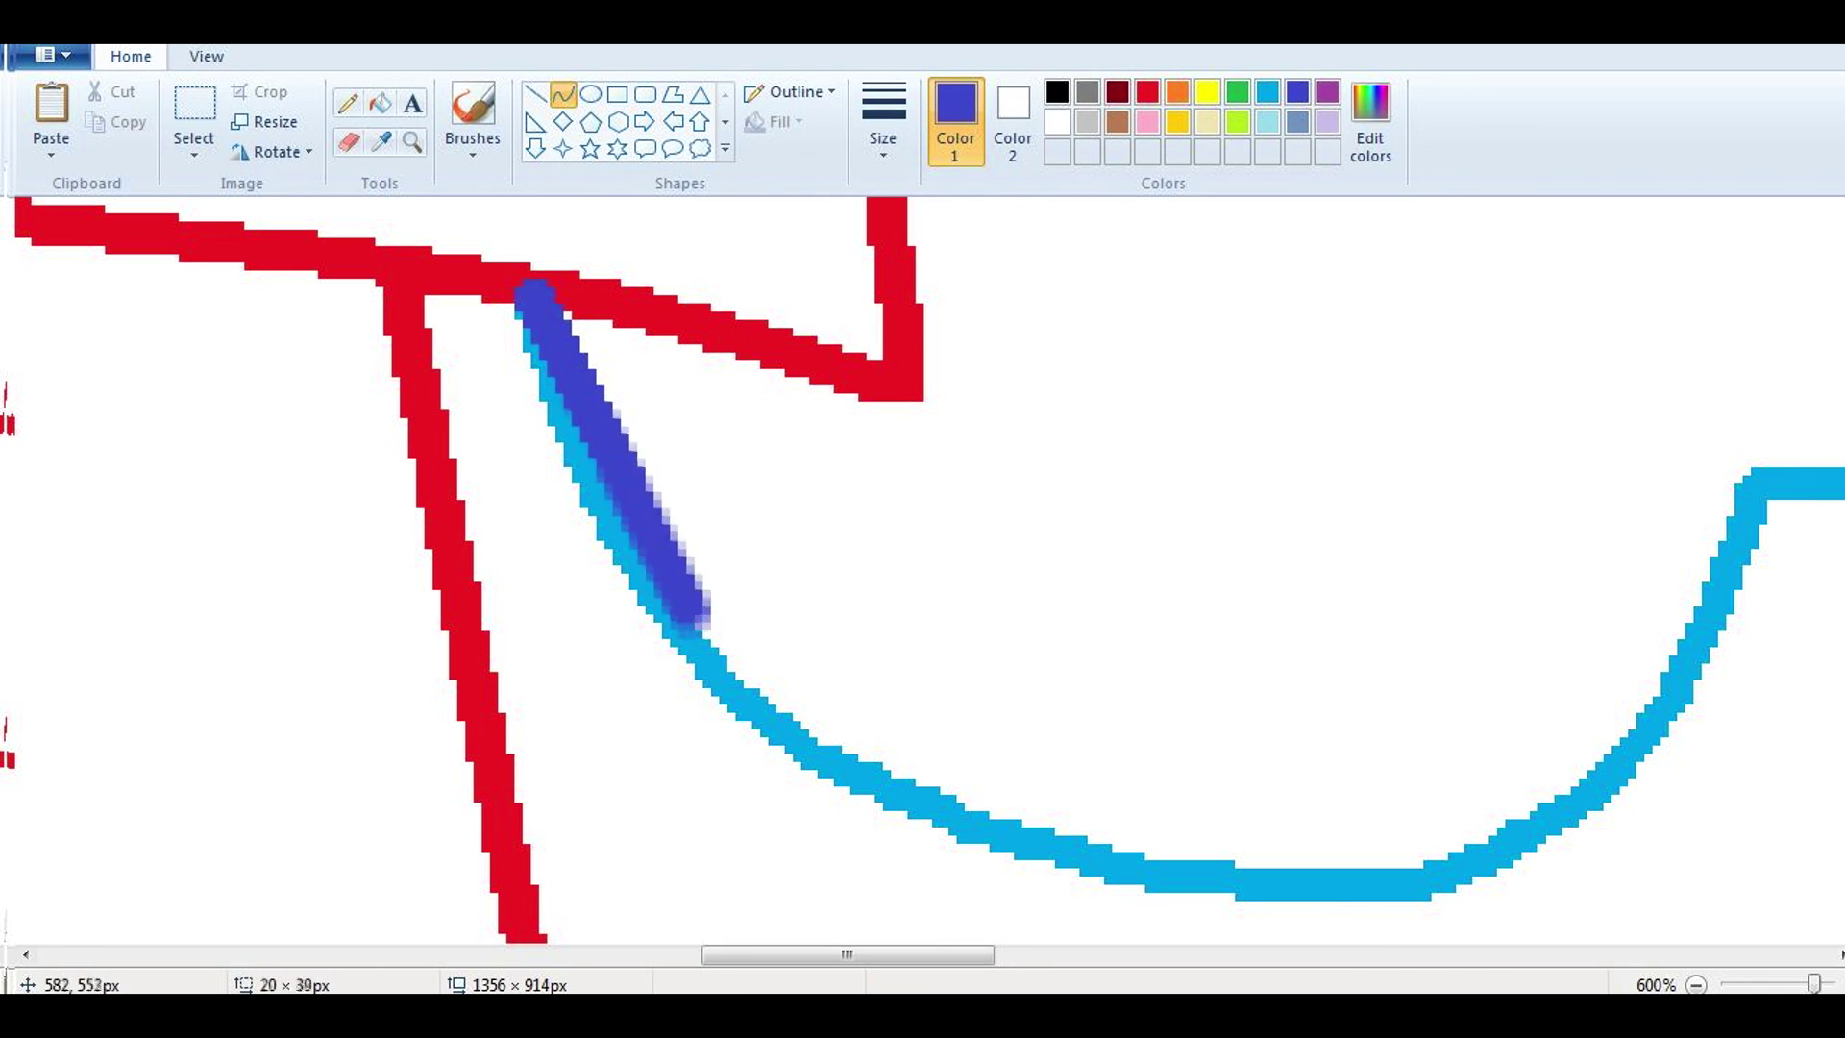
{"action": "left_click_drag", "start_coordinate": [615, 452], "coordinate": [575, 459]}
{"action": "scroll", "coordinate": [708, 624], "scroll_direction": "down", "scroll_amount": 2}
{"action": "mouse_move", "coordinate": [816, 522]}
{"action": "left_mouse_down"}
{"action": "mouse_move", "coordinate": [1081, 672]}
{"action": "mouse_move", "coordinate": [788, 569]}
{"action": "left_mouse_up"}
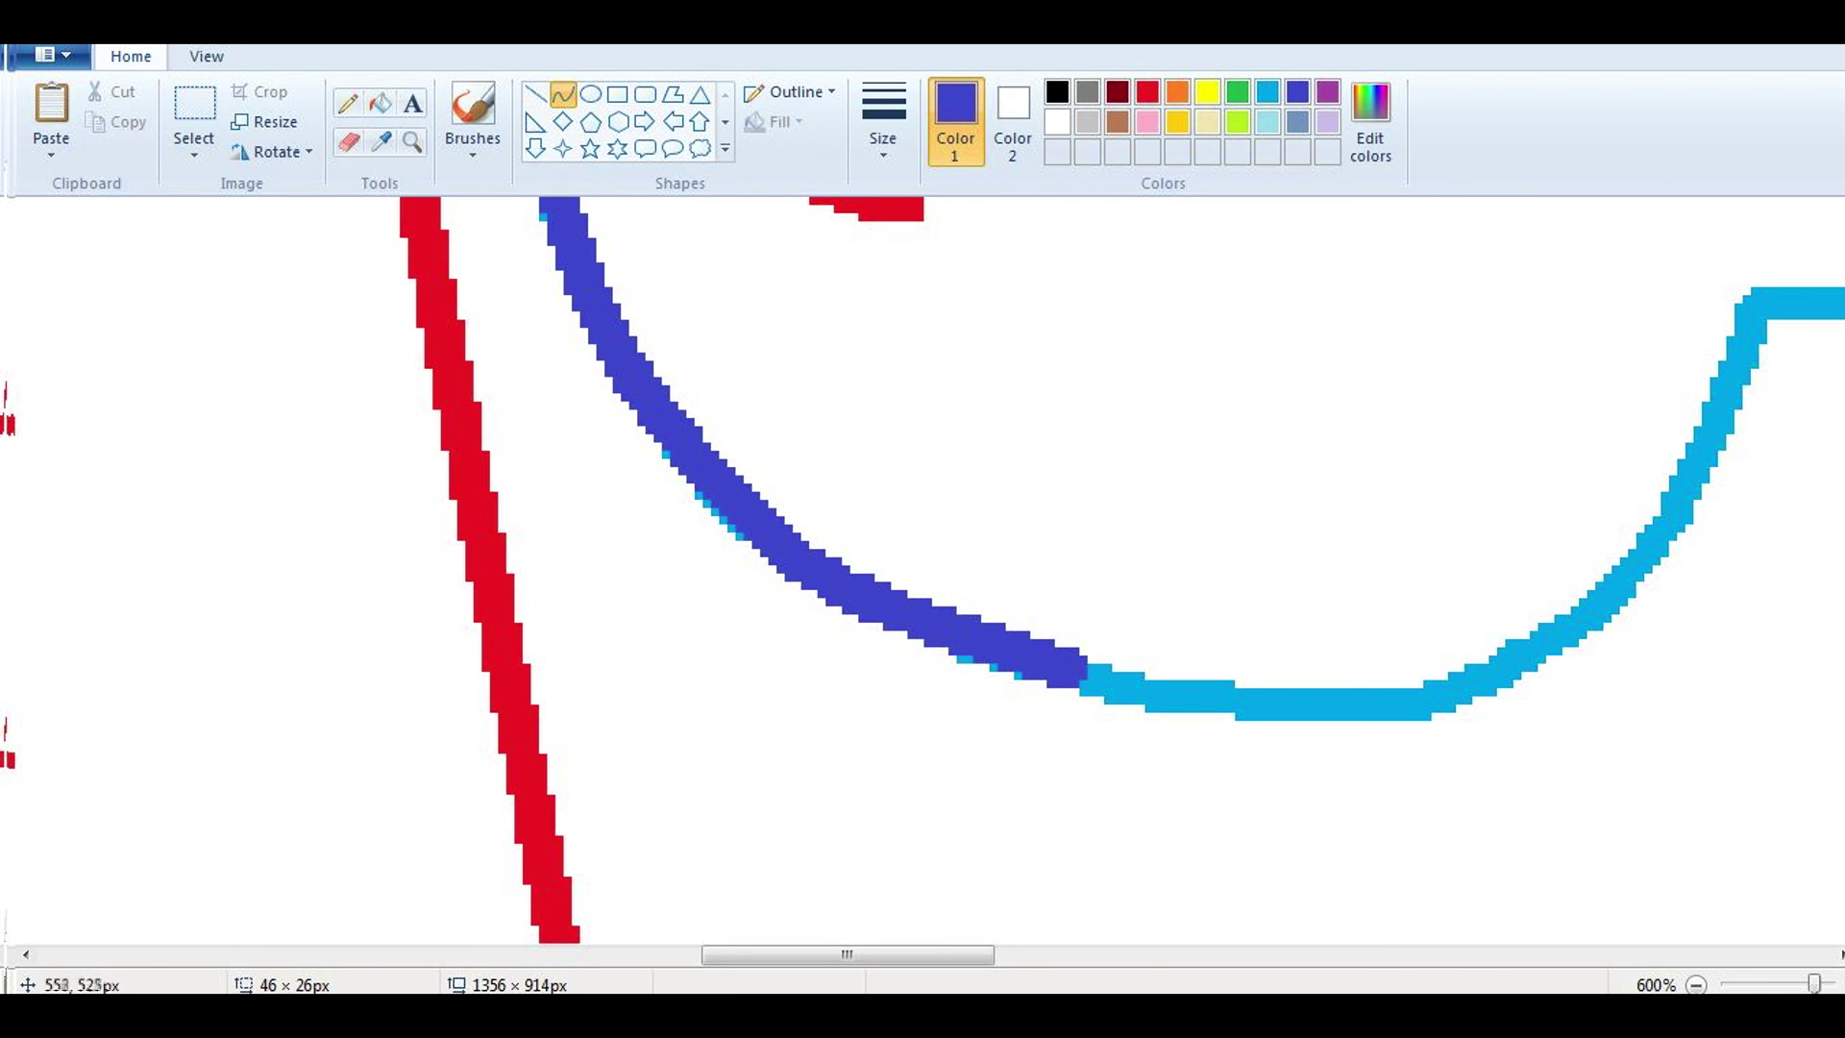
Step: Continue the indigo trace of the raised arm's upper curve up to the inner corner of the arm's end
{"action": "left_click_drag", "start_coordinate": [1081, 677], "coordinate": [1417, 697]}
{"action": "left_click_drag", "start_coordinate": [1230, 684], "coordinate": [1230, 710]}
{"action": "left_click_drag", "start_coordinate": [845, 954], "coordinate": [956, 954]}
{"action": "left_click_drag", "start_coordinate": [742, 695], "coordinate": [969, 541]}
{"action": "left_click_drag", "start_coordinate": [854, 617], "coordinate": [869, 639]}
{"action": "left_click", "coordinate": [563, 93]}
{"action": "left_click_drag", "start_coordinate": [968, 541], "coordinate": [1064, 306]}
{"action": "left_click_drag", "start_coordinate": [1018, 432], "coordinate": [1042, 408]}
Step: Trace the raised arm's end edge and its outer bend in indigo with slightly bowed curves
{"action": "left_click_drag", "start_coordinate": [1067, 305], "coordinate": [1719, 394]}
{"action": "left_click_drag", "start_coordinate": [1393, 351], "coordinate": [1393, 336]}
{"action": "left_click_drag", "start_coordinate": [1200, 317], "coordinate": [1201, 293]}
{"action": "left_click_drag", "start_coordinate": [956, 954], "coordinate": [1012, 954]}
{"action": "left_click_drag", "start_coordinate": [1374, 389], "coordinate": [1258, 851]}
{"action": "left_click_drag", "start_coordinate": [1316, 620], "coordinate": [1388, 605]}
{"action": "scroll", "coordinate": [923, 577], "scroll_direction": "down", "scroll_amount": 2}
{"action": "left_click_drag", "start_coordinate": [1273, 485], "coordinate": [762, 824]}
{"action": "left_click_drag", "start_coordinate": [864, 769], "coordinate": [812, 880]}
Step: Trace the raised arm's lower edge in indigo curves back to the body's right side
{"action": "scroll", "coordinate": [922, 577], "scroll_direction": "down", "scroll_amount": 1}
{"action": "left_click", "coordinate": [348, 103]}
{"action": "left_click", "coordinate": [563, 93]}
{"action": "left_click_drag", "start_coordinate": [764, 637], "coordinate": [144, 742]}
{"action": "left_click_drag", "start_coordinate": [432, 707], "coordinate": [433, 735]}
{"action": "scroll", "coordinate": [923, 567], "scroll_direction": "left", "scroll_amount": 5}
{"action": "left_click", "coordinate": [348, 103]}
{"action": "left_click", "coordinate": [563, 93]}
{"action": "left_click_drag", "start_coordinate": [1052, 740], "coordinate": [495, 586]}
{"action": "left_click_drag", "start_coordinate": [730, 673], "coordinate": [731, 701]}
Step: Clear the leftover light-blue sketch and straighten the flat section of the arm's lower edge with a line about 53 px long, recolored indigo
{"action": "scroll", "coordinate": [923, 567], "scroll_direction": "down", "scroll_amount": 5}
{"action": "left_click", "coordinate": [381, 103]}
{"action": "scroll", "coordinate": [922, 566], "scroll_direction": "up", "scroll_amount": 1}
{"action": "left_click", "coordinate": [1267, 91]}
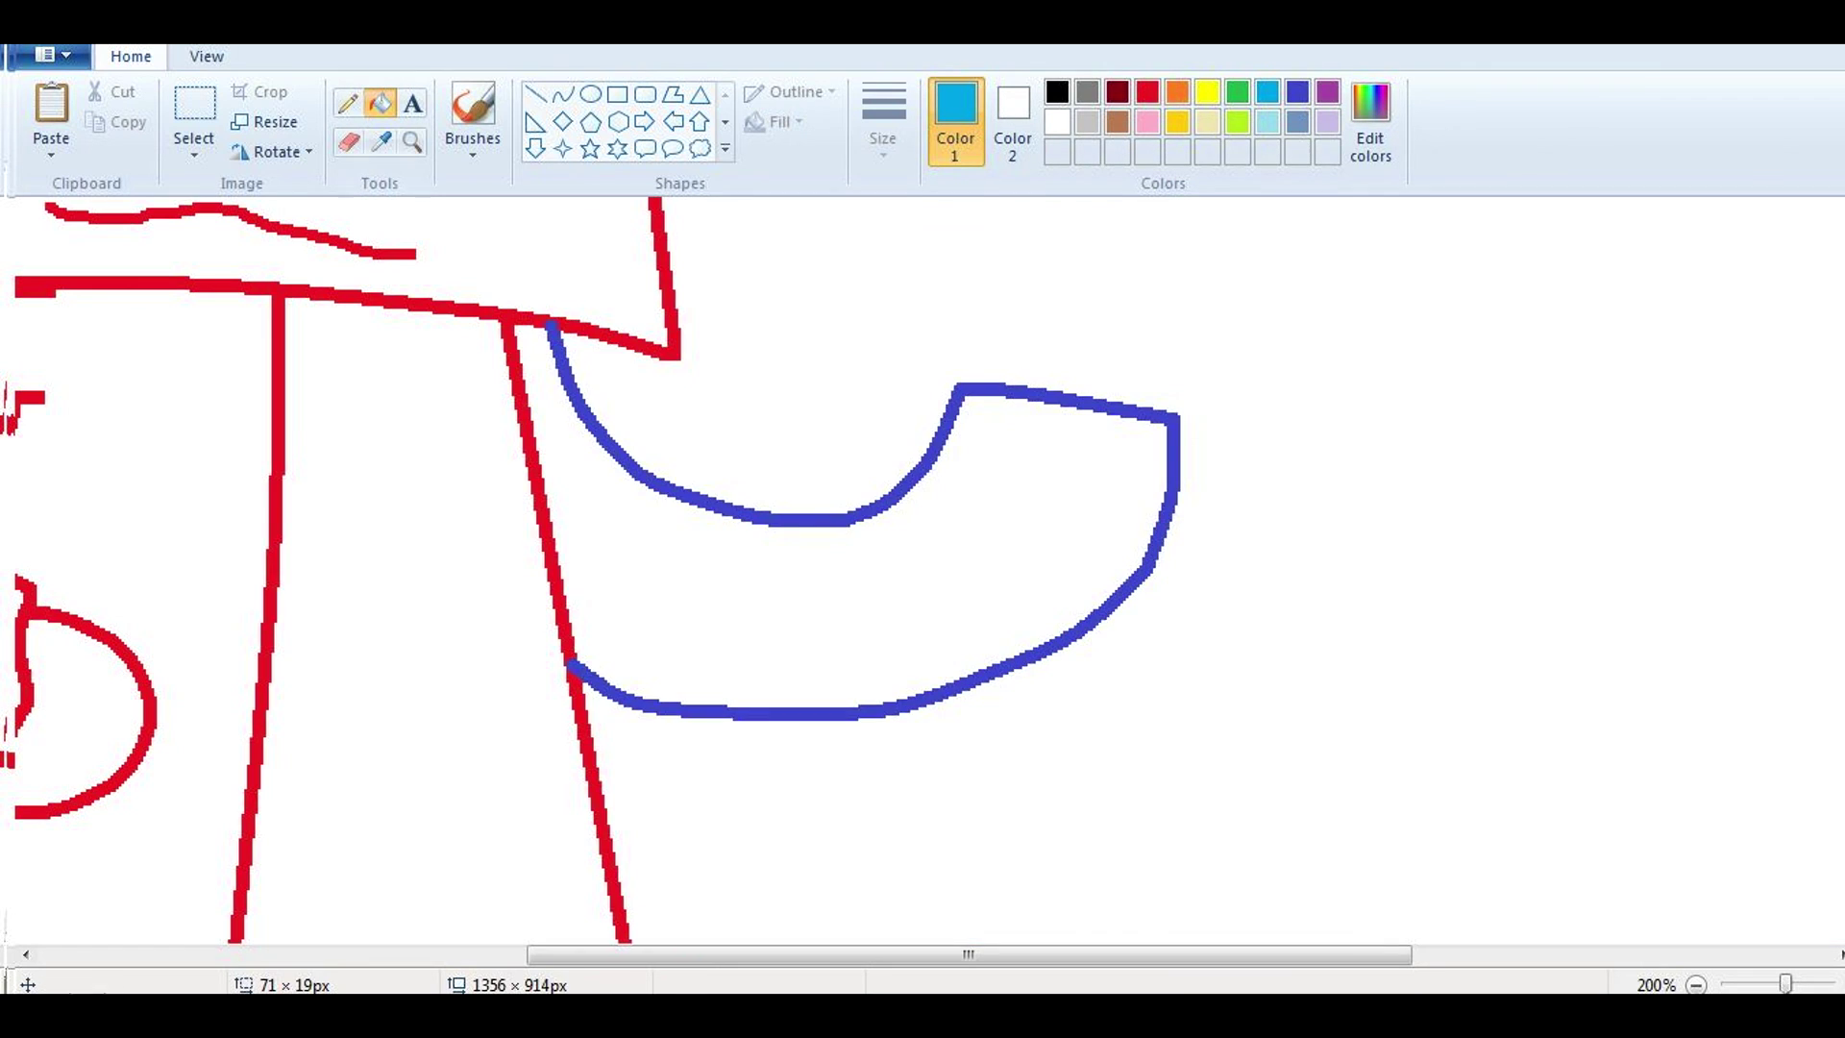
{"action": "left_click", "coordinate": [413, 142]}
{"action": "left_click", "coordinate": [730, 672]}
{"action": "left_click", "coordinate": [622, 515]}
{"action": "left_click", "coordinate": [535, 93]}
{"action": "left_click_drag", "start_coordinate": [481, 498], "coordinate": [906, 498]}
{"action": "left_click", "coordinate": [381, 103]}
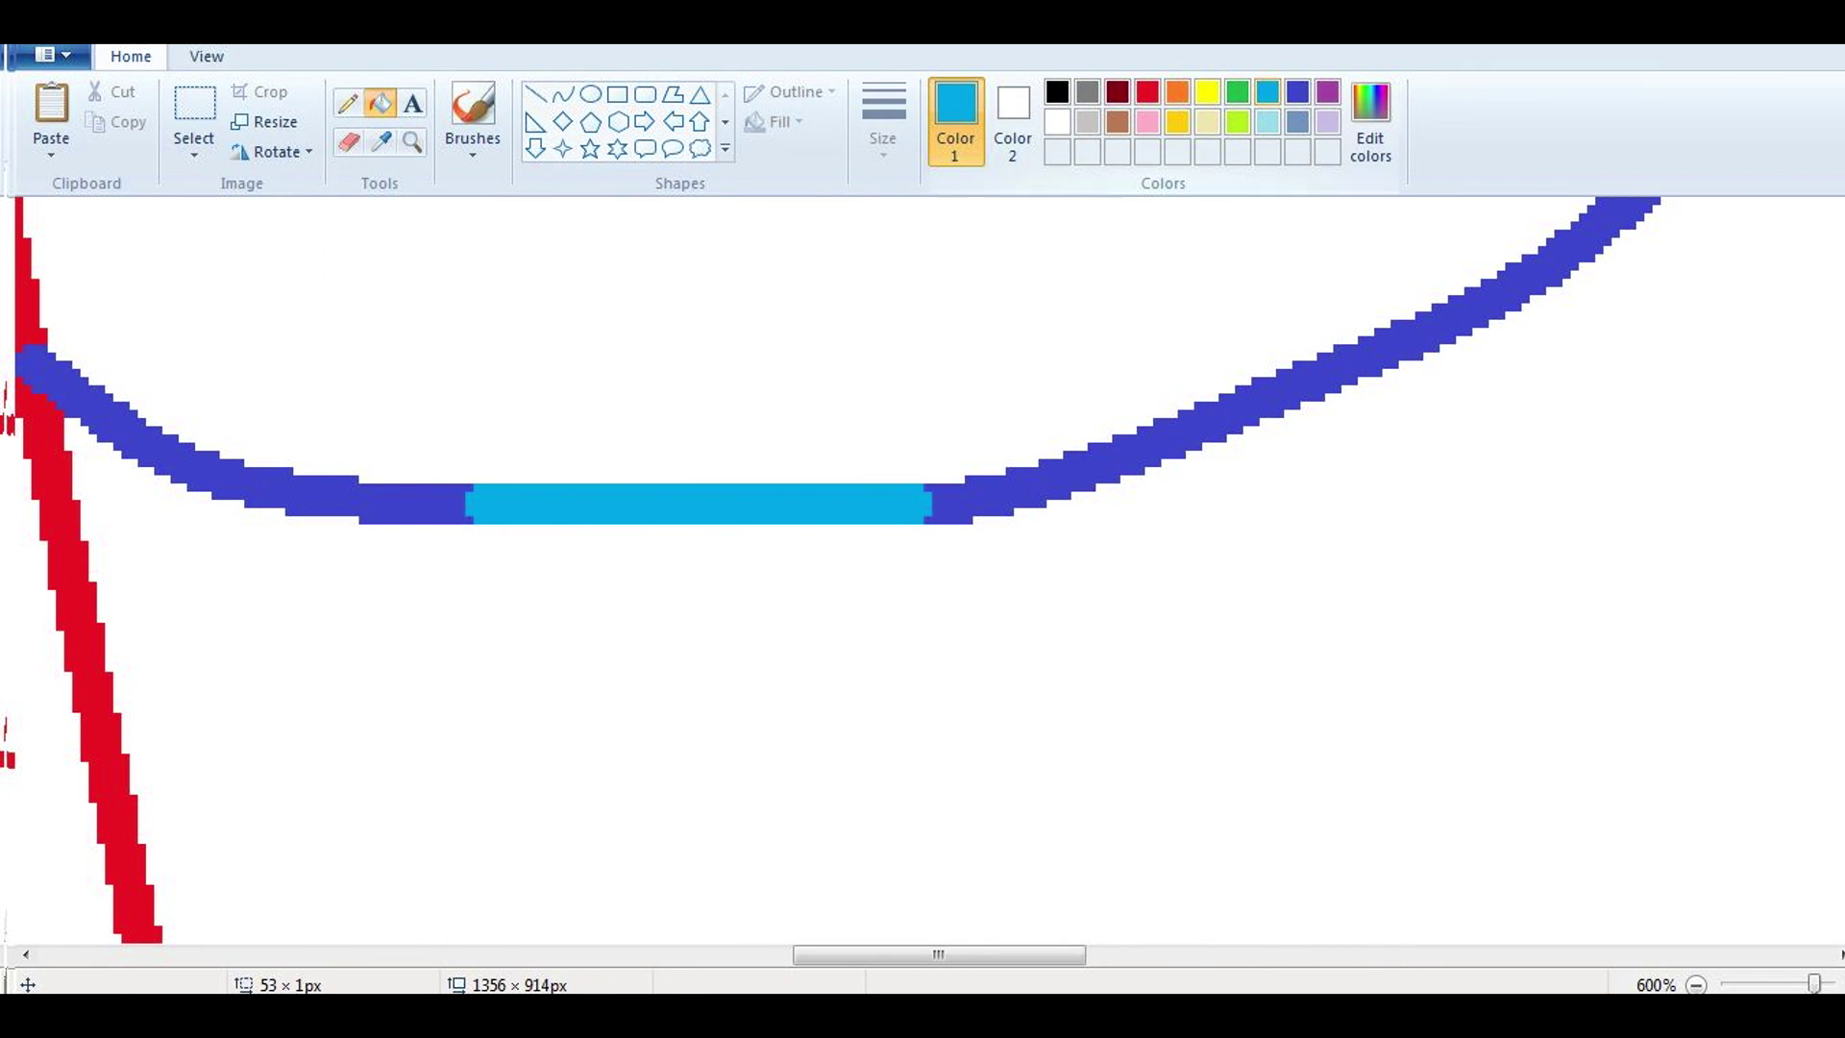
{"action": "left_click", "coordinate": [1297, 91]}
Step: Smooth the corner in the raised arm's outer bend with a light-blue curve about 11 × 33 px and recolor it indigo
{"action": "scroll", "coordinate": [922, 567], "scroll_direction": "right", "scroll_amount": 3}
{"action": "left_click", "coordinate": [1268, 91]}
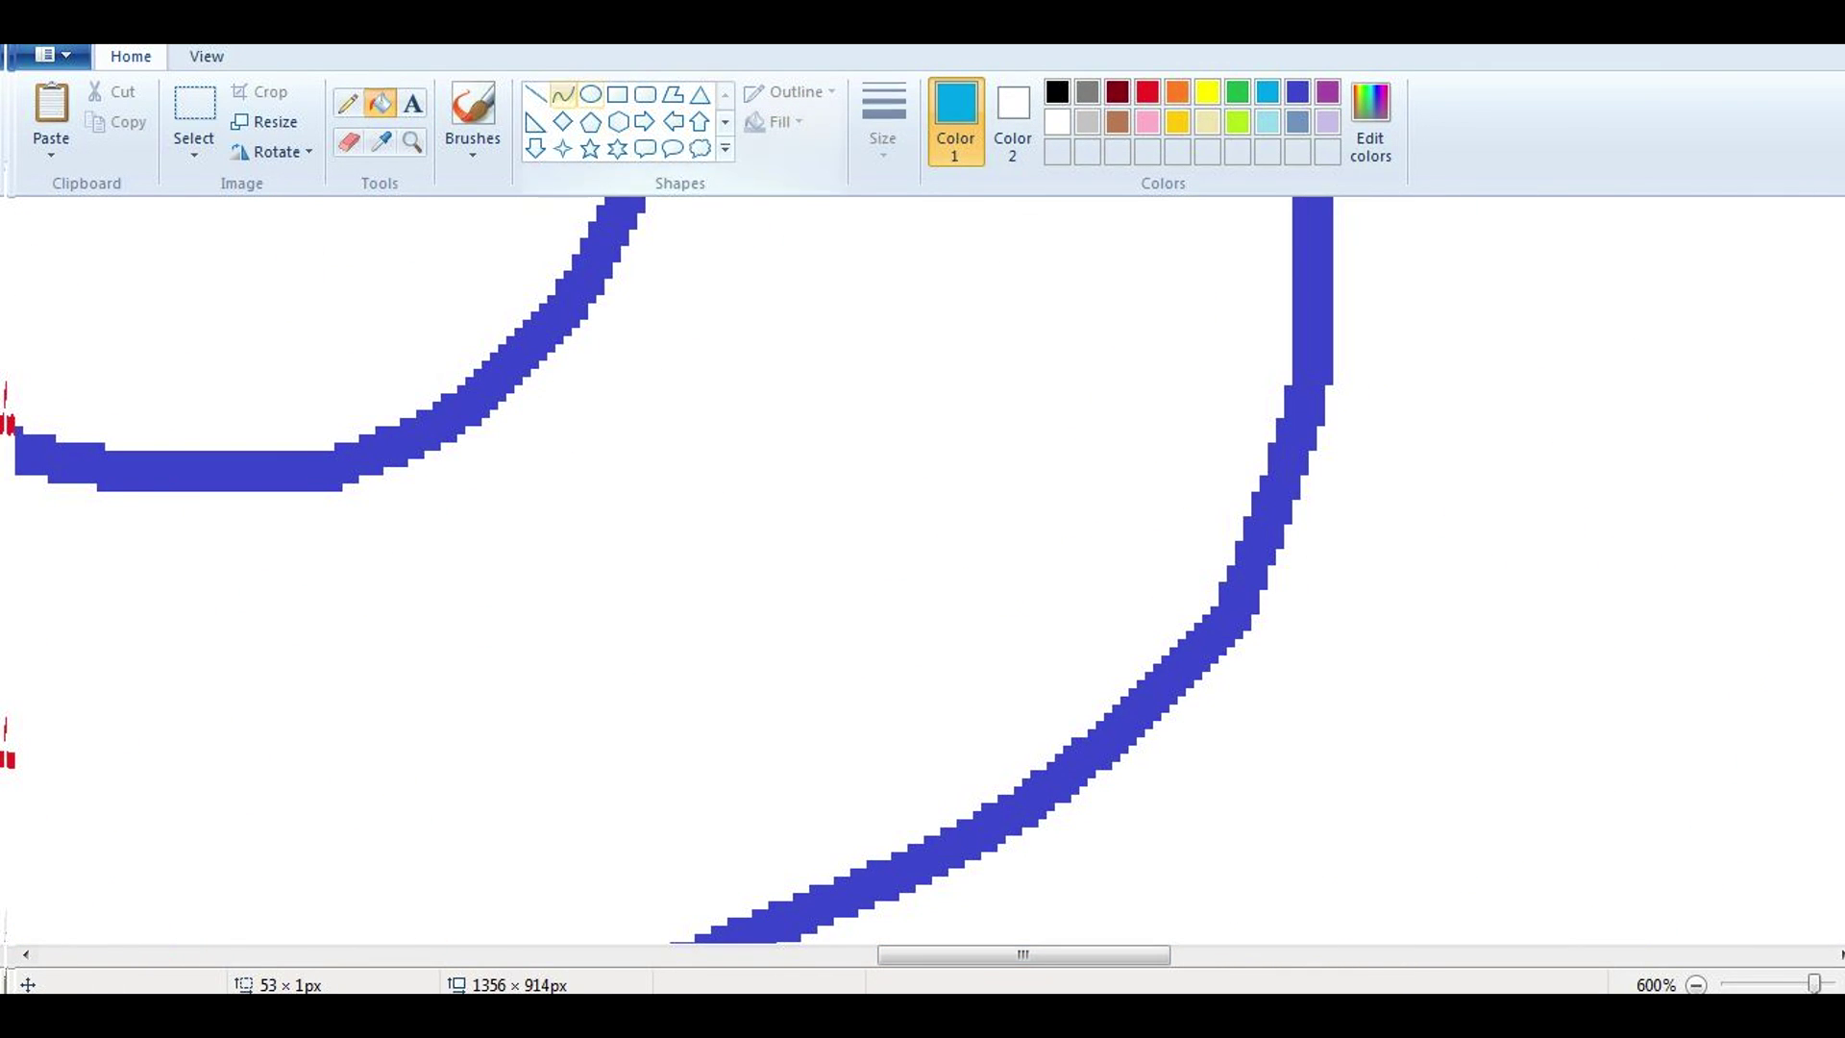
{"action": "left_click", "coordinate": [563, 94]}
{"action": "left_click_drag", "start_coordinate": [1312, 344], "coordinate": [1235, 614]}
{"action": "left_click_drag", "start_coordinate": [1270, 478], "coordinate": [1292, 475]}
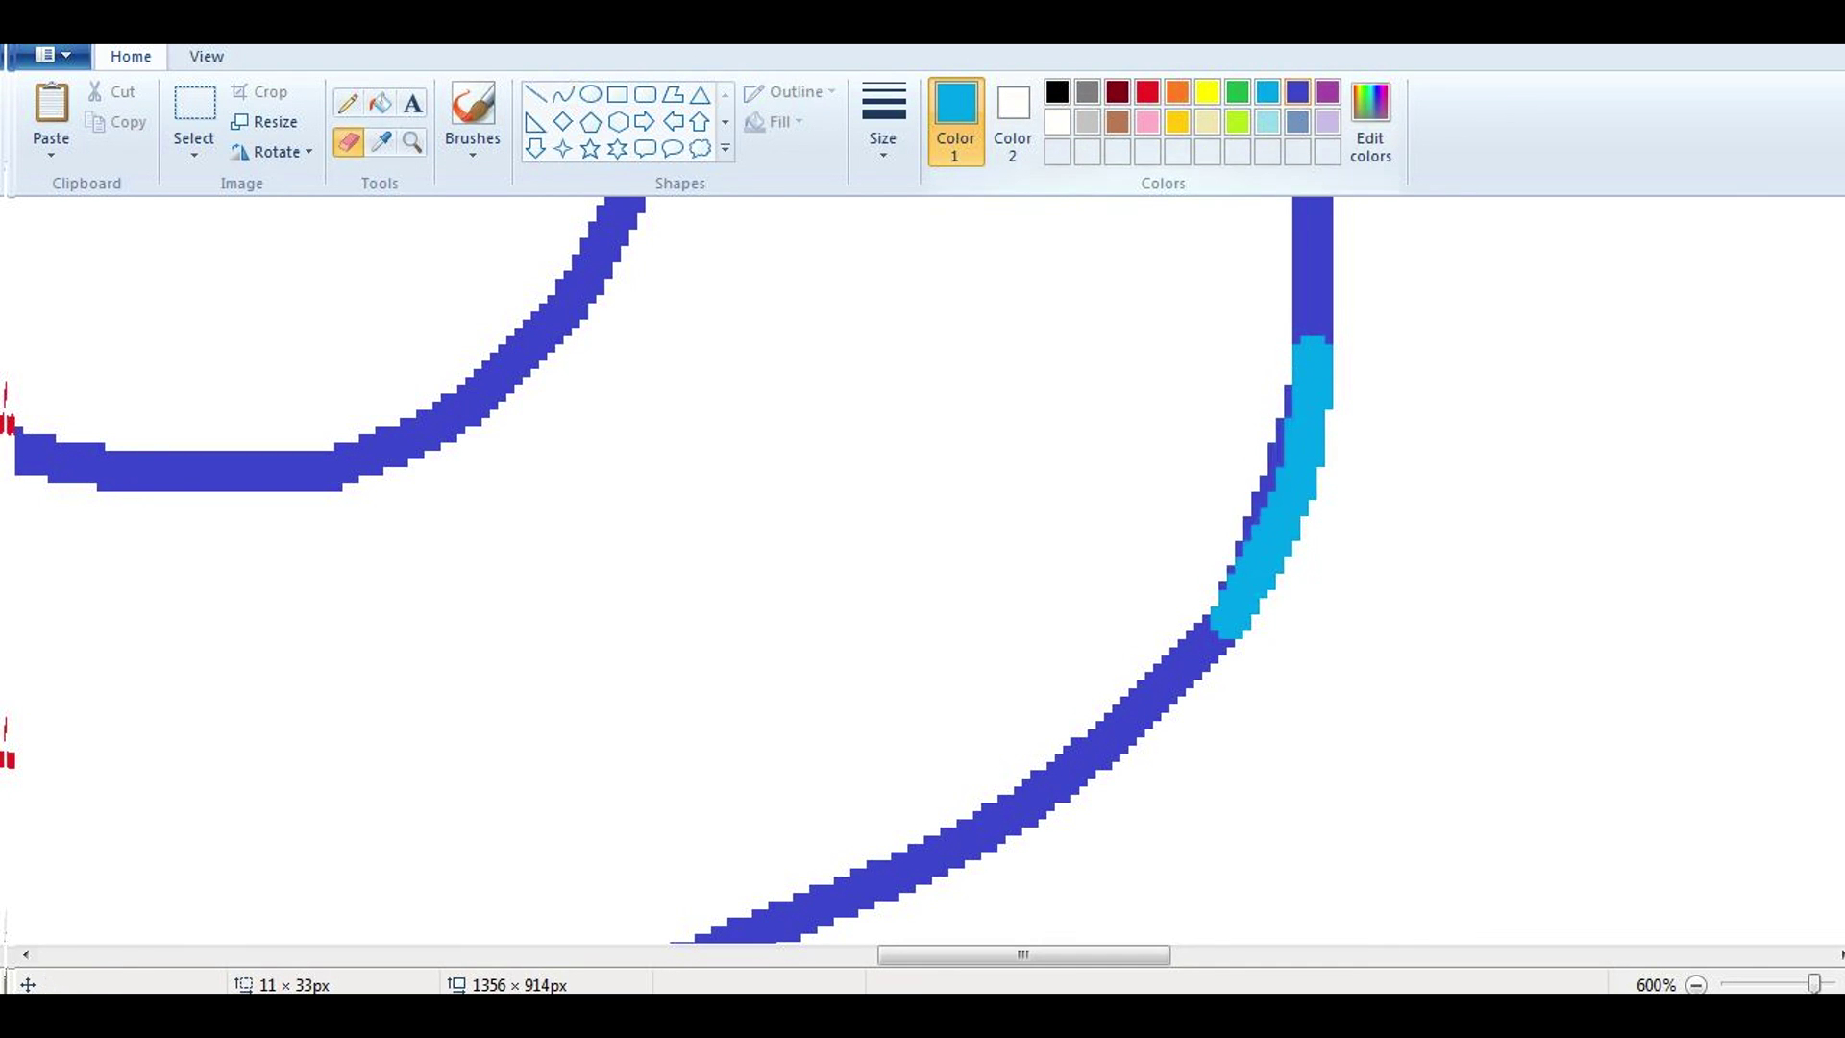
{"action": "left_click", "coordinate": [1297, 91]}
{"action": "left_click", "coordinate": [381, 103]}
Step: Recolor the raised arm's outline red
{"action": "scroll", "coordinate": [922, 566], "scroll_direction": "up", "scroll_amount": 5}
{"action": "left_click", "coordinate": [412, 142]}
{"action": "right_click", "coordinate": [922, 567]}
{"action": "left_click", "coordinate": [463, 607]}
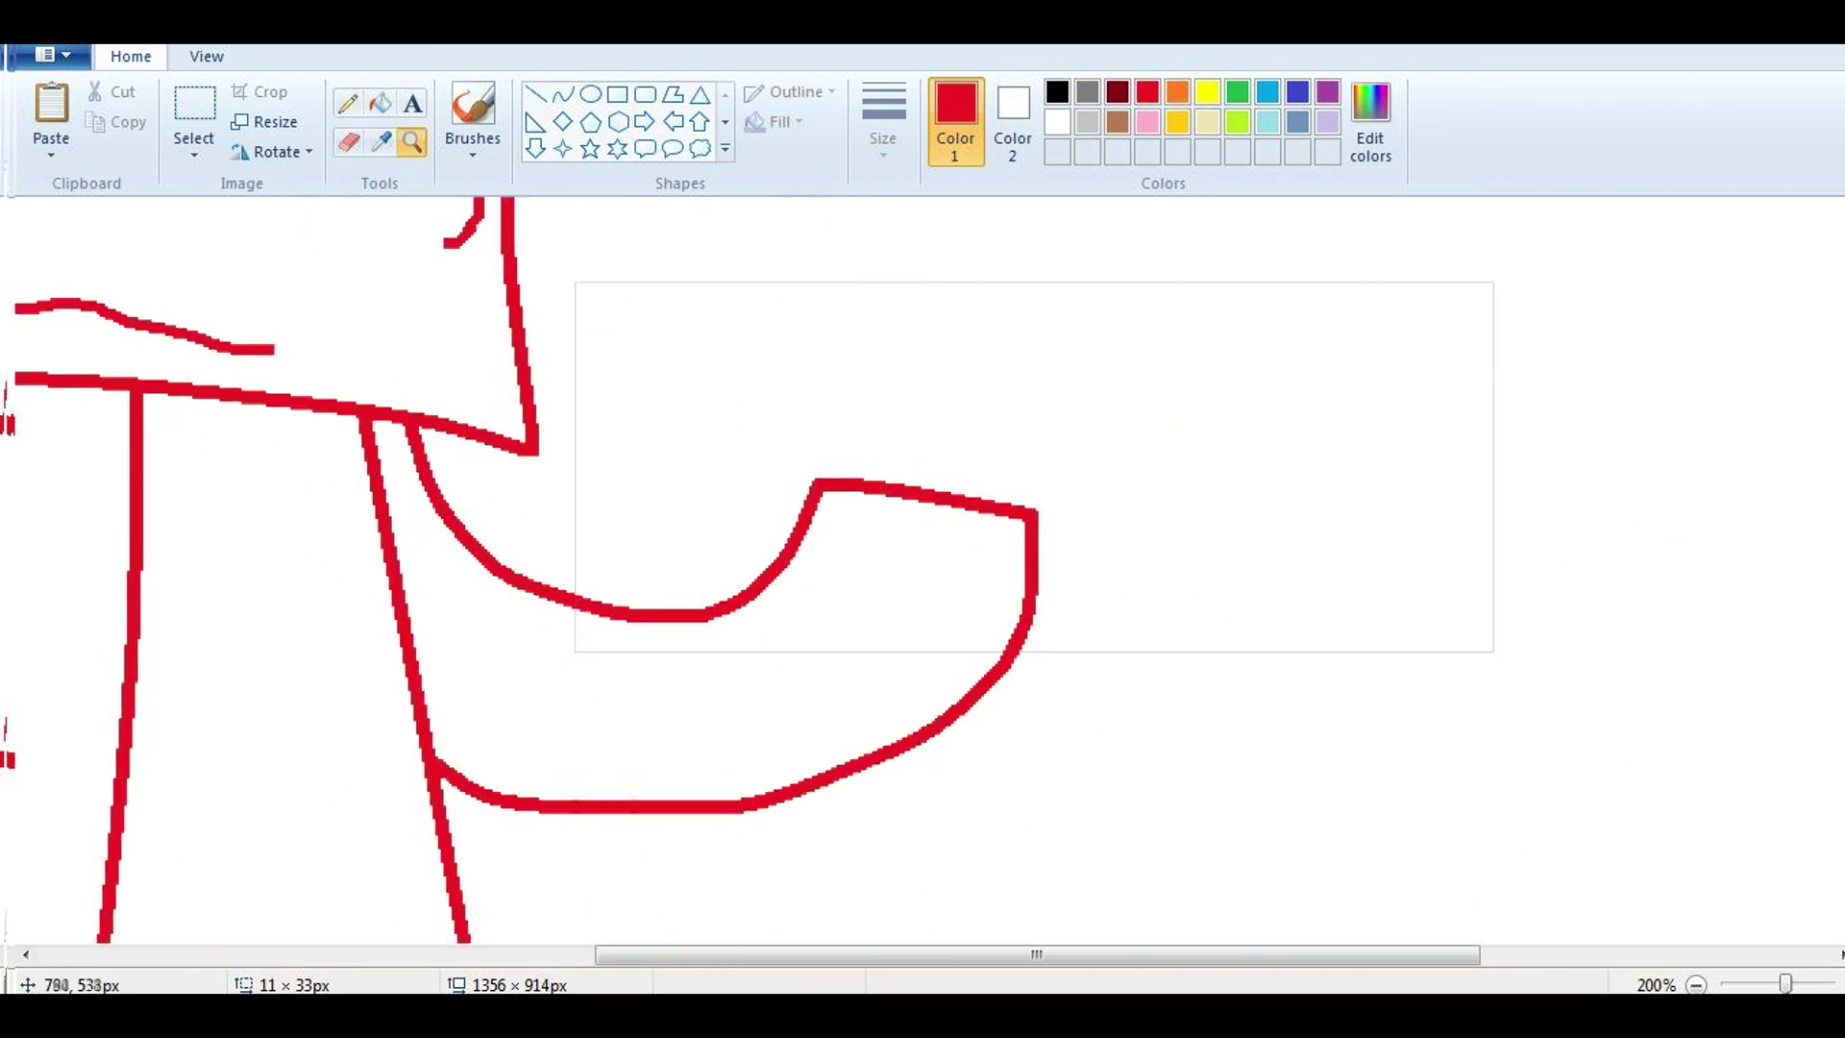
Step: Sketch a wavy, closed cuff in light blue around the end of the raised arm, replacing the arm's end edge
{"action": "left_click", "coordinate": [1034, 465]}
{"action": "scroll", "coordinate": [922, 567], "scroll_direction": "up", "scroll_amount": 2}
{"action": "left_click", "coordinate": [1267, 91]}
{"action": "mouse_move", "coordinate": [412, 615]}
{"action": "left_mouse_down"}
{"action": "mouse_move", "coordinate": [885, 694]}
{"action": "mouse_move", "coordinate": [630, 338]}
{"action": "mouse_move", "coordinate": [402, 577]}
{"action": "left_mouse_up"}
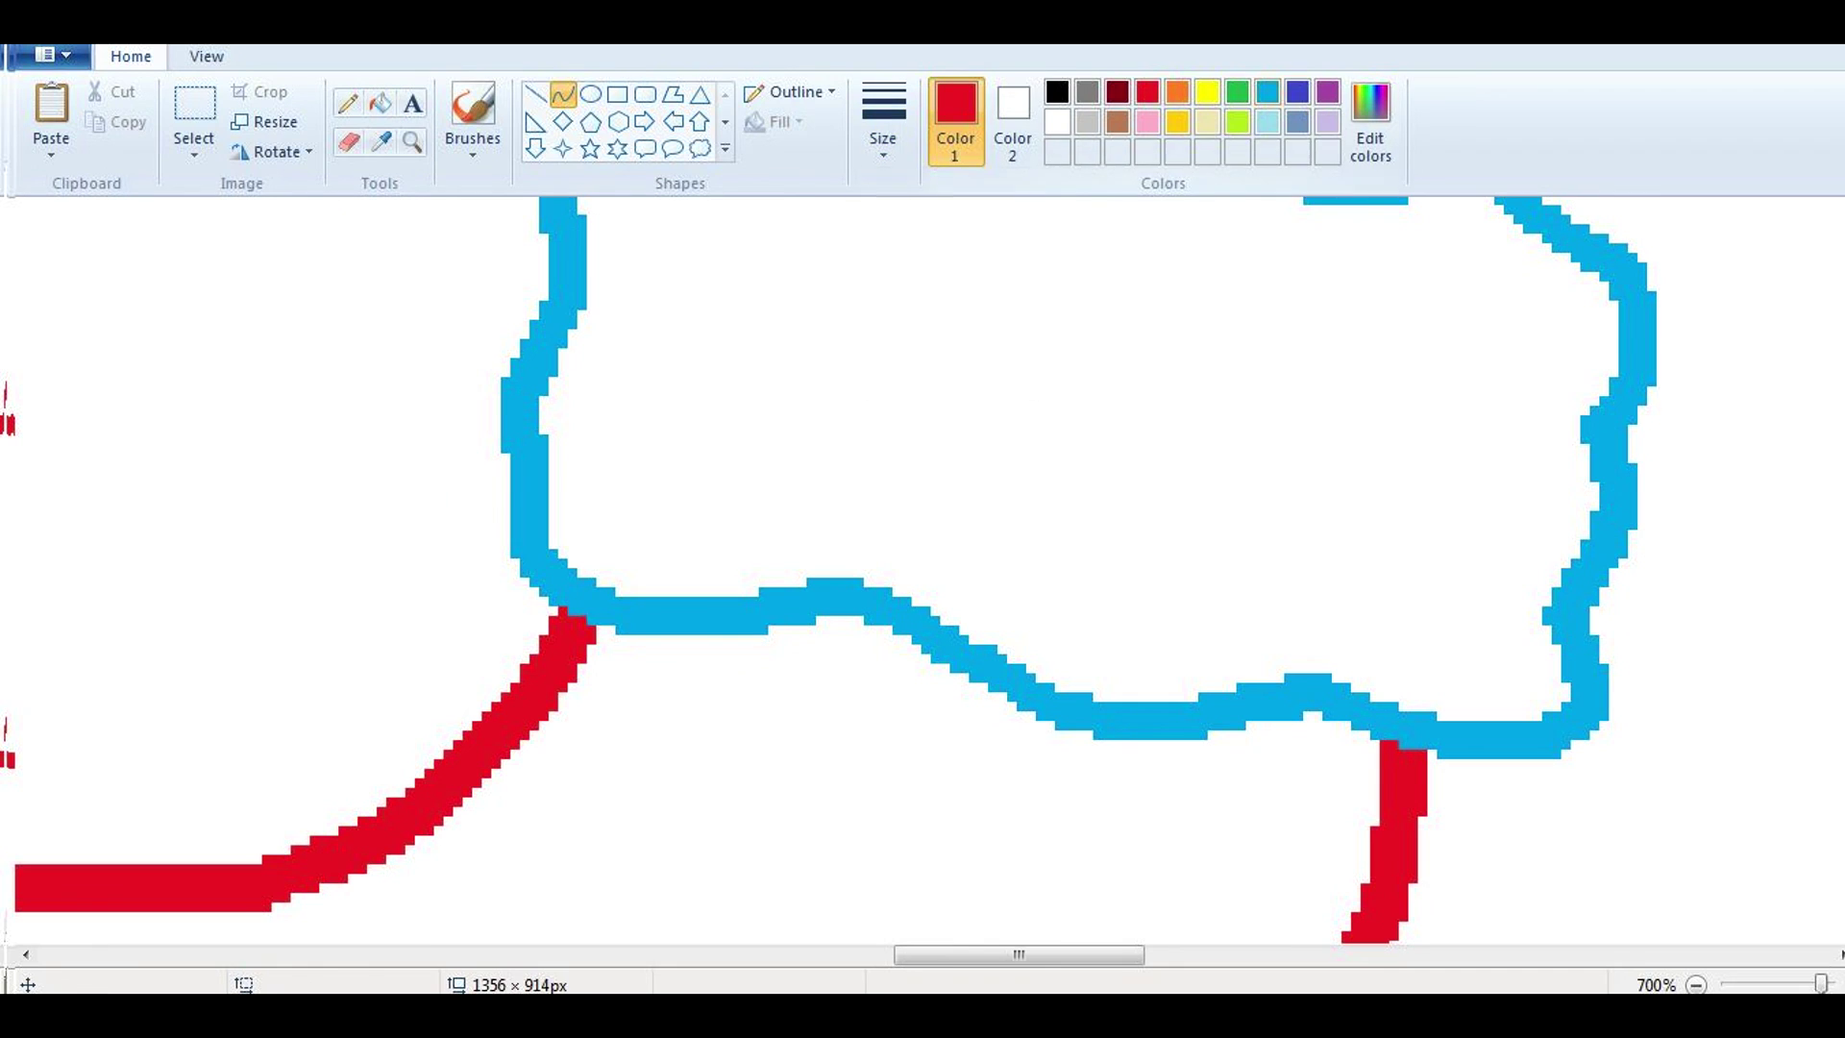
Step: Trace the cuff's left side and wavy top edge with indigo curves over the light-blue sketch
{"action": "left_click", "coordinate": [1297, 92]}
{"action": "left_click_drag", "start_coordinate": [533, 571], "coordinate": [759, 619]}
{"action": "left_click_drag", "start_coordinate": [538, 654], "coordinate": [548, 192]}
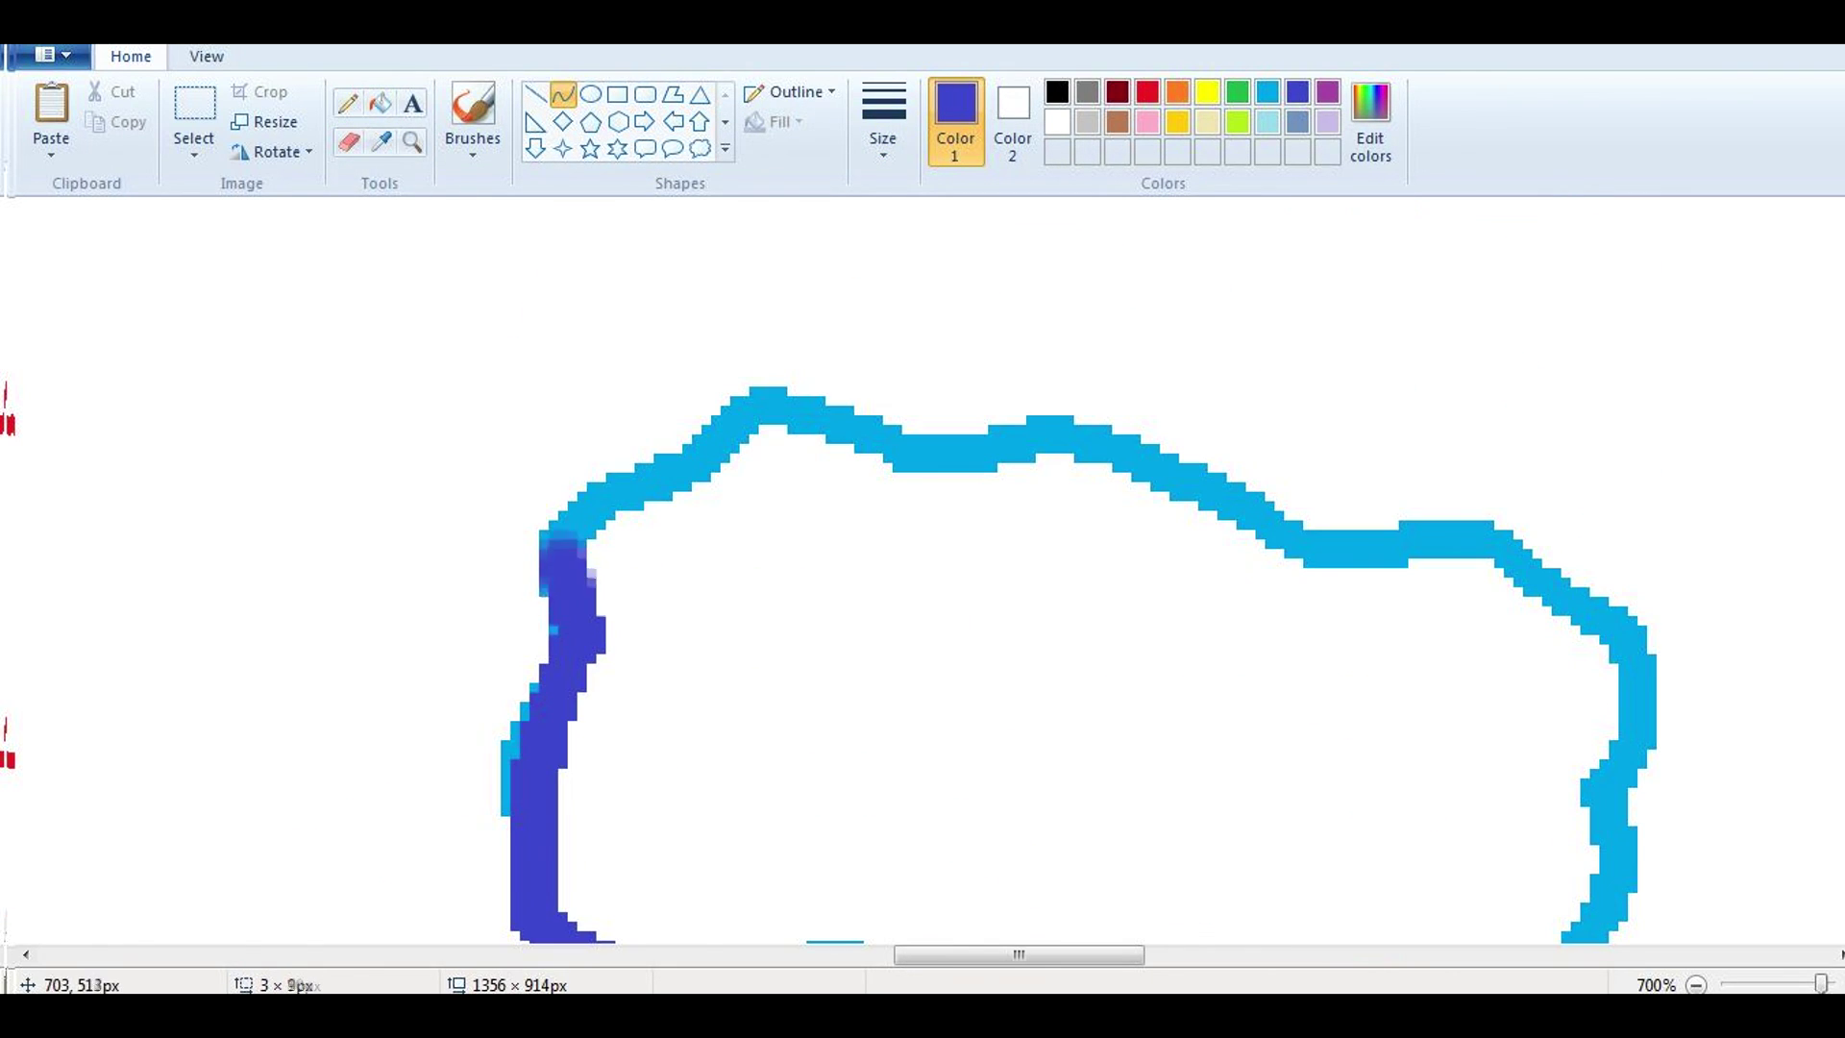
{"action": "left_click_drag", "start_coordinate": [562, 526], "coordinate": [780, 392]}
{"action": "left_click_drag", "start_coordinate": [672, 459], "coordinate": [661, 444]}
{"action": "mouse_move", "coordinate": [786, 408]}
{"action": "left_mouse_down"}
{"action": "mouse_move", "coordinate": [1004, 444]}
{"action": "mouse_move", "coordinate": [907, 444]}
{"action": "mouse_move", "coordinate": [1071, 432]}
{"action": "mouse_move", "coordinate": [1337, 549]}
{"action": "mouse_move", "coordinate": [1561, 610]}
{"action": "left_mouse_up"}
{"action": "left_click_drag", "start_coordinate": [1441, 586], "coordinate": [1441, 547]}
Step: Trace the cuff's right side and wavy bottom edge in indigo to close the outline
{"action": "scroll", "coordinate": [1561, 610], "scroll_direction": "down", "scroll_amount": 3}
{"action": "left_click_drag", "start_coordinate": [1564, 422], "coordinate": [1638, 572]}
{"action": "left_click_drag", "start_coordinate": [1585, 481], "coordinate": [1633, 442]}
{"action": "left_click_drag", "start_coordinate": [1638, 574], "coordinate": [1603, 661]}
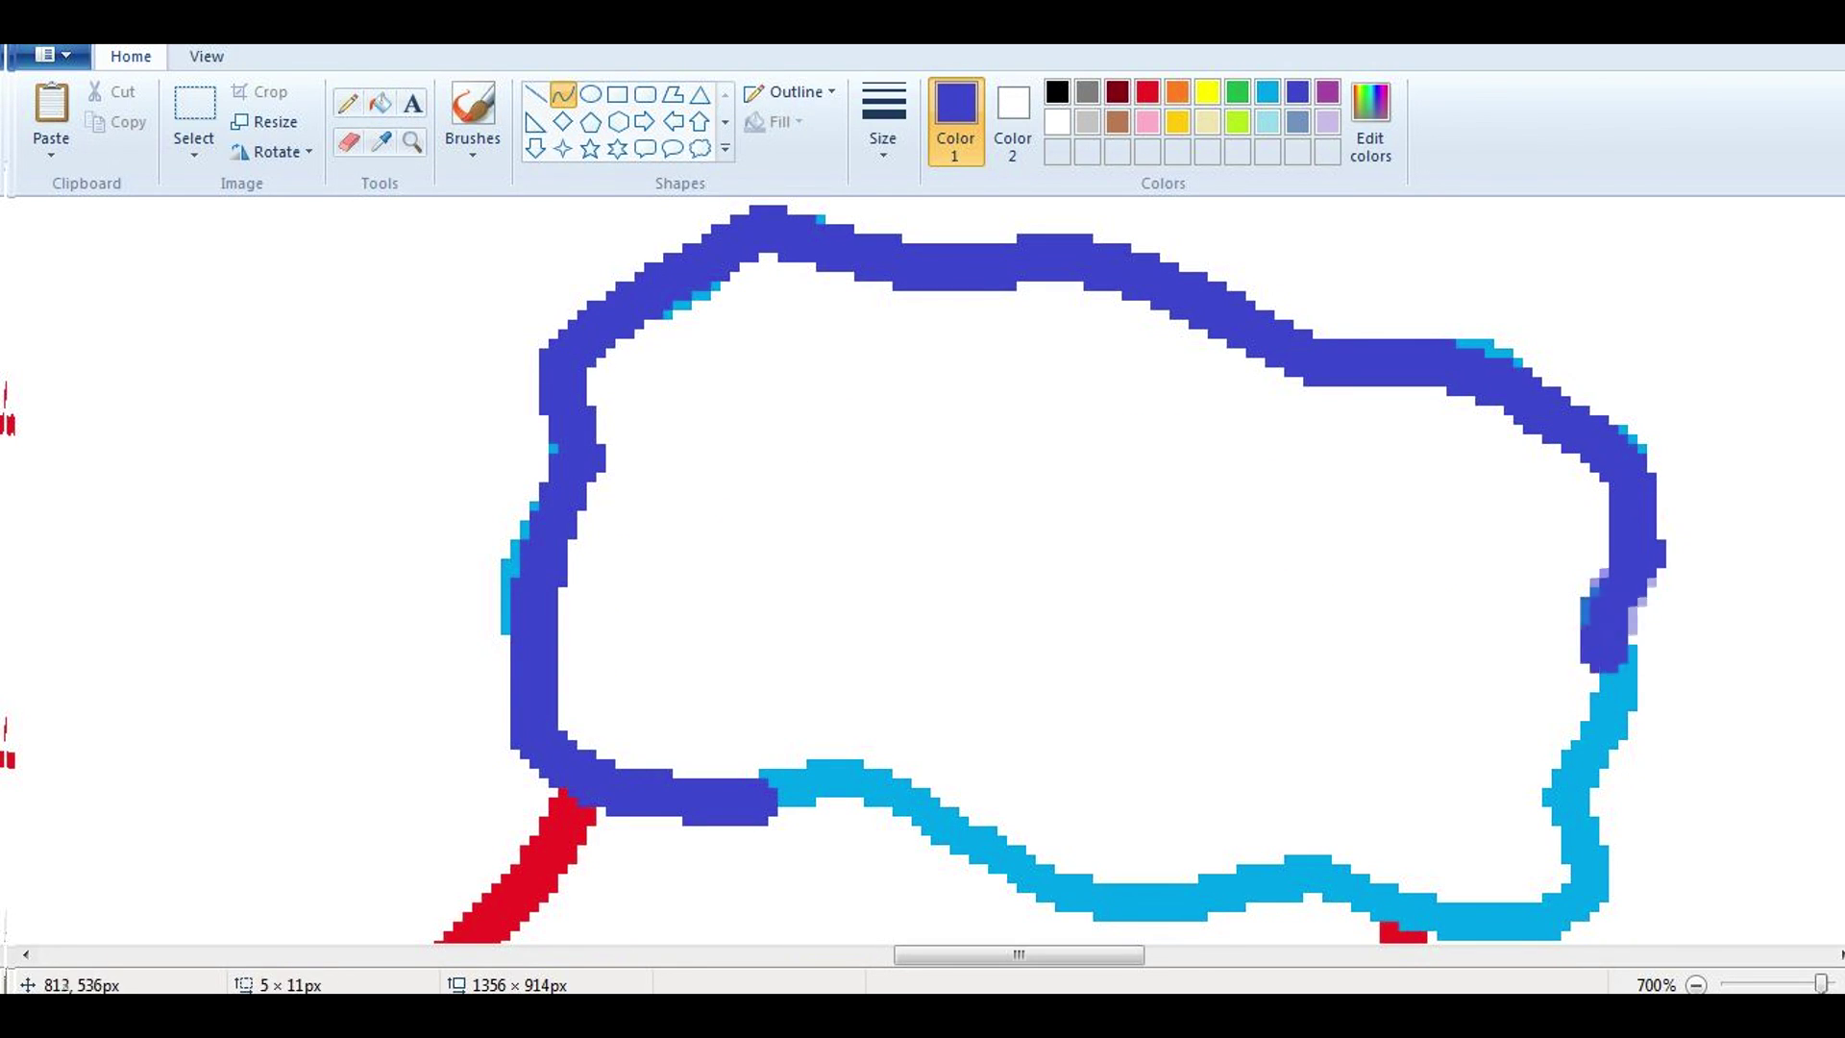
{"action": "scroll", "coordinate": [1562, 606], "scroll_direction": "down", "scroll_amount": 3}
{"action": "left_click_drag", "start_coordinate": [1586, 566], "coordinate": [1551, 620]}
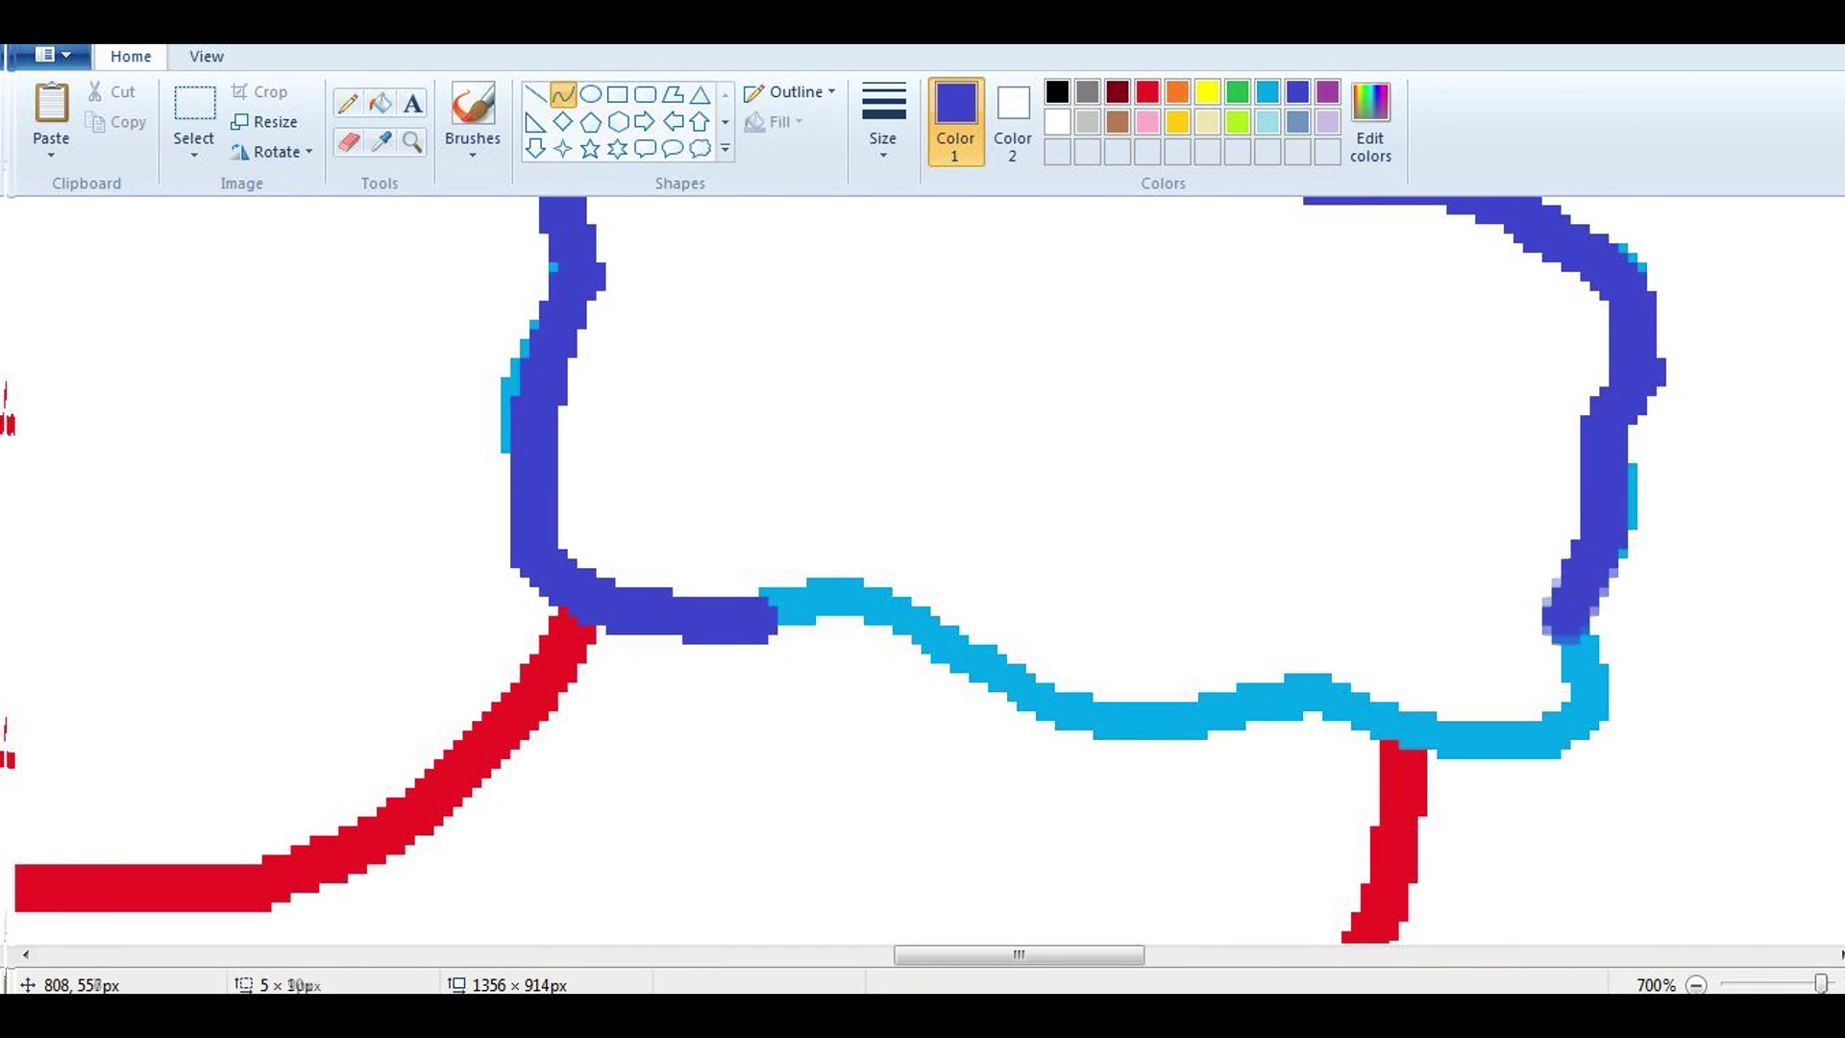
{"action": "left_click_drag", "start_coordinate": [1595, 759], "coordinate": [780, 615]}
Step: Remove the leftover light-blue pixels and smooth the bumps in the cuff's indigo outline with pencil touch-ups
{"action": "left_click", "coordinate": [348, 103]}
{"action": "scroll", "coordinate": [1056, 576], "scroll_direction": "up", "scroll_amount": 3}
{"action": "left_click", "coordinate": [1267, 92]}
{"action": "left_click", "coordinate": [882, 120]}
{"action": "left_click", "coordinate": [882, 235]}
{"action": "left_click", "coordinate": [1297, 92]}
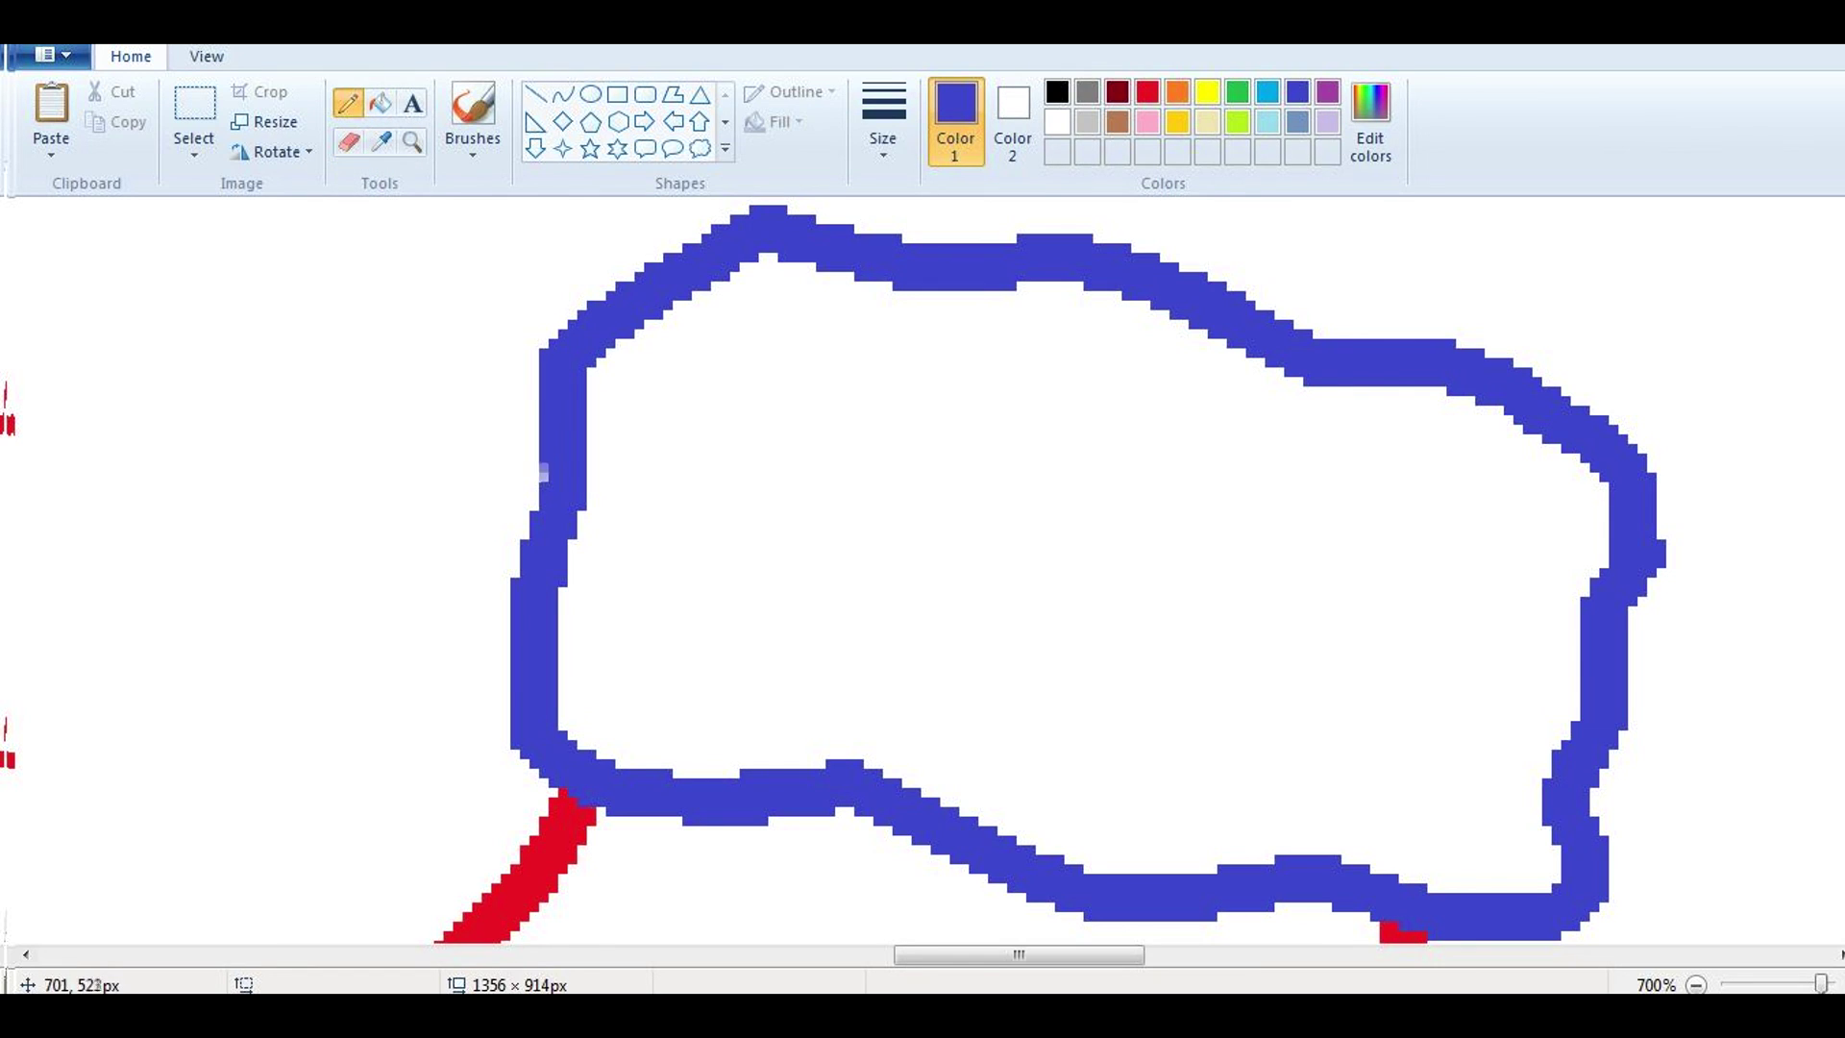
{"action": "scroll", "coordinate": [1700, 548], "scroll_direction": "up", "scroll_amount": 3}
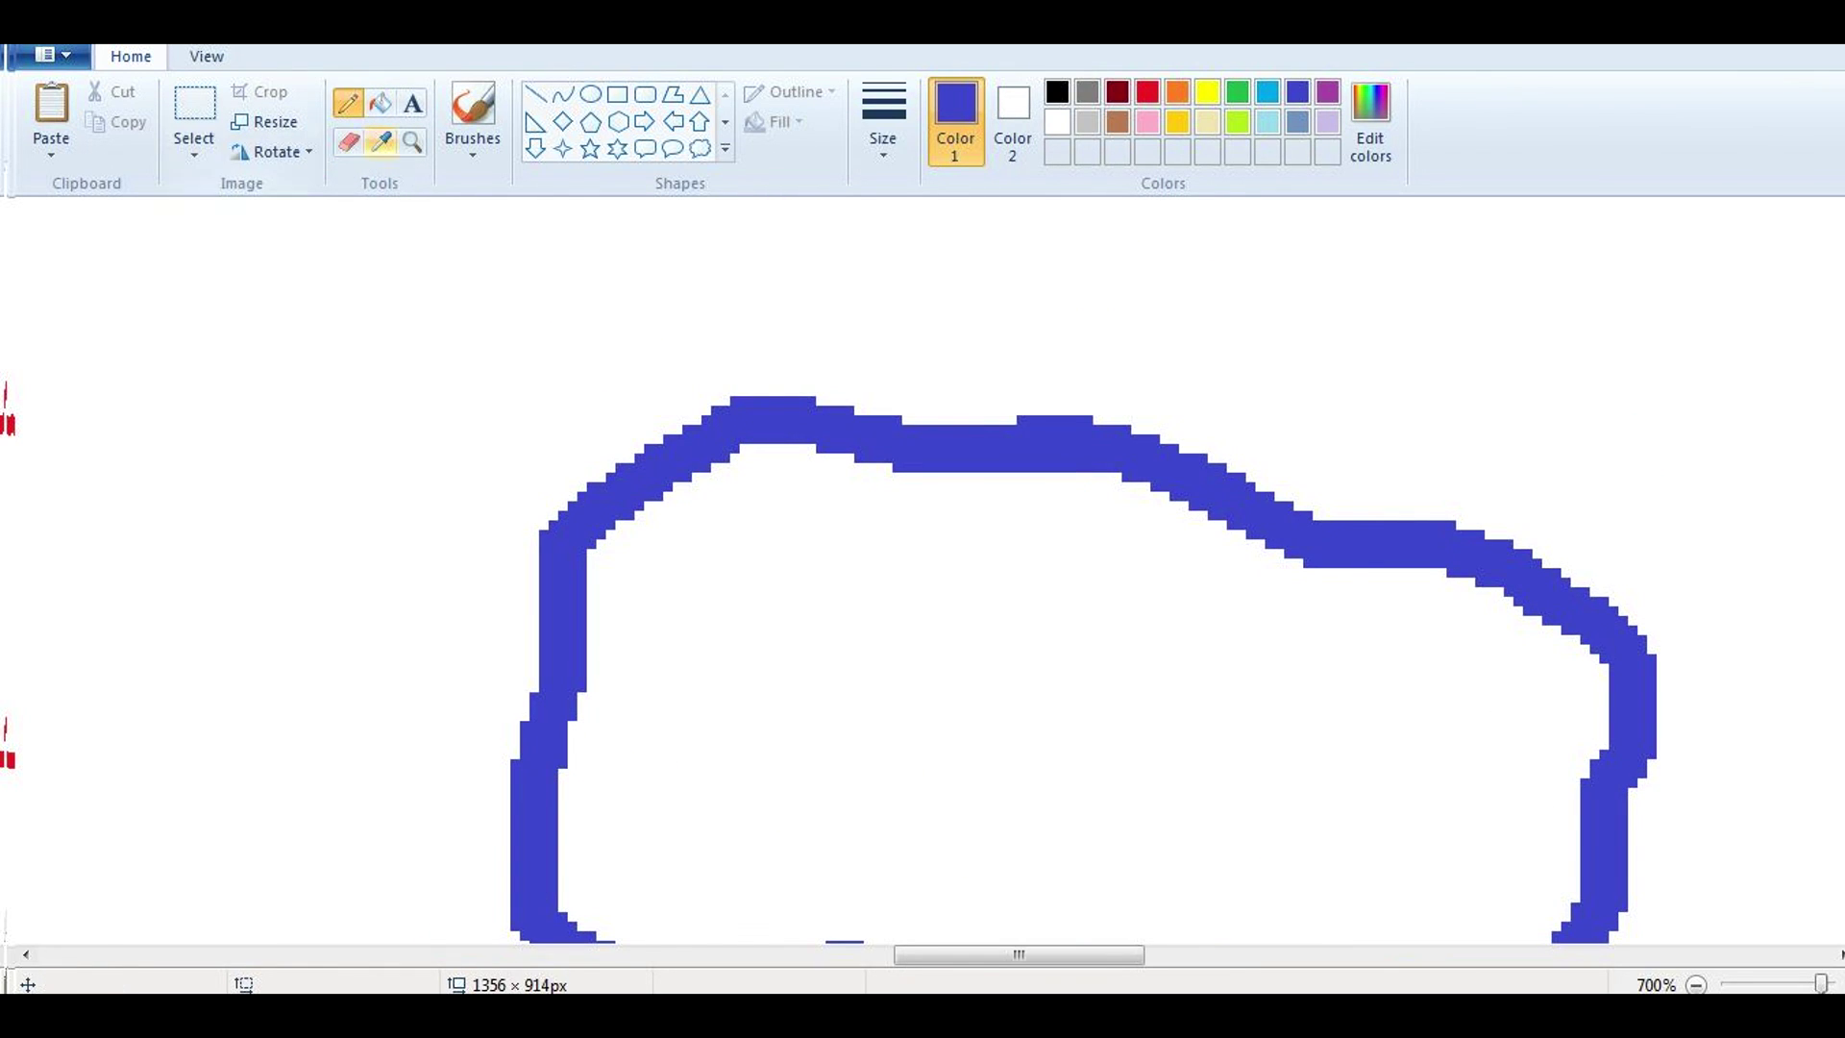
{"action": "scroll", "coordinate": [1120, 631], "scroll_direction": "down", "scroll_amount": 6}
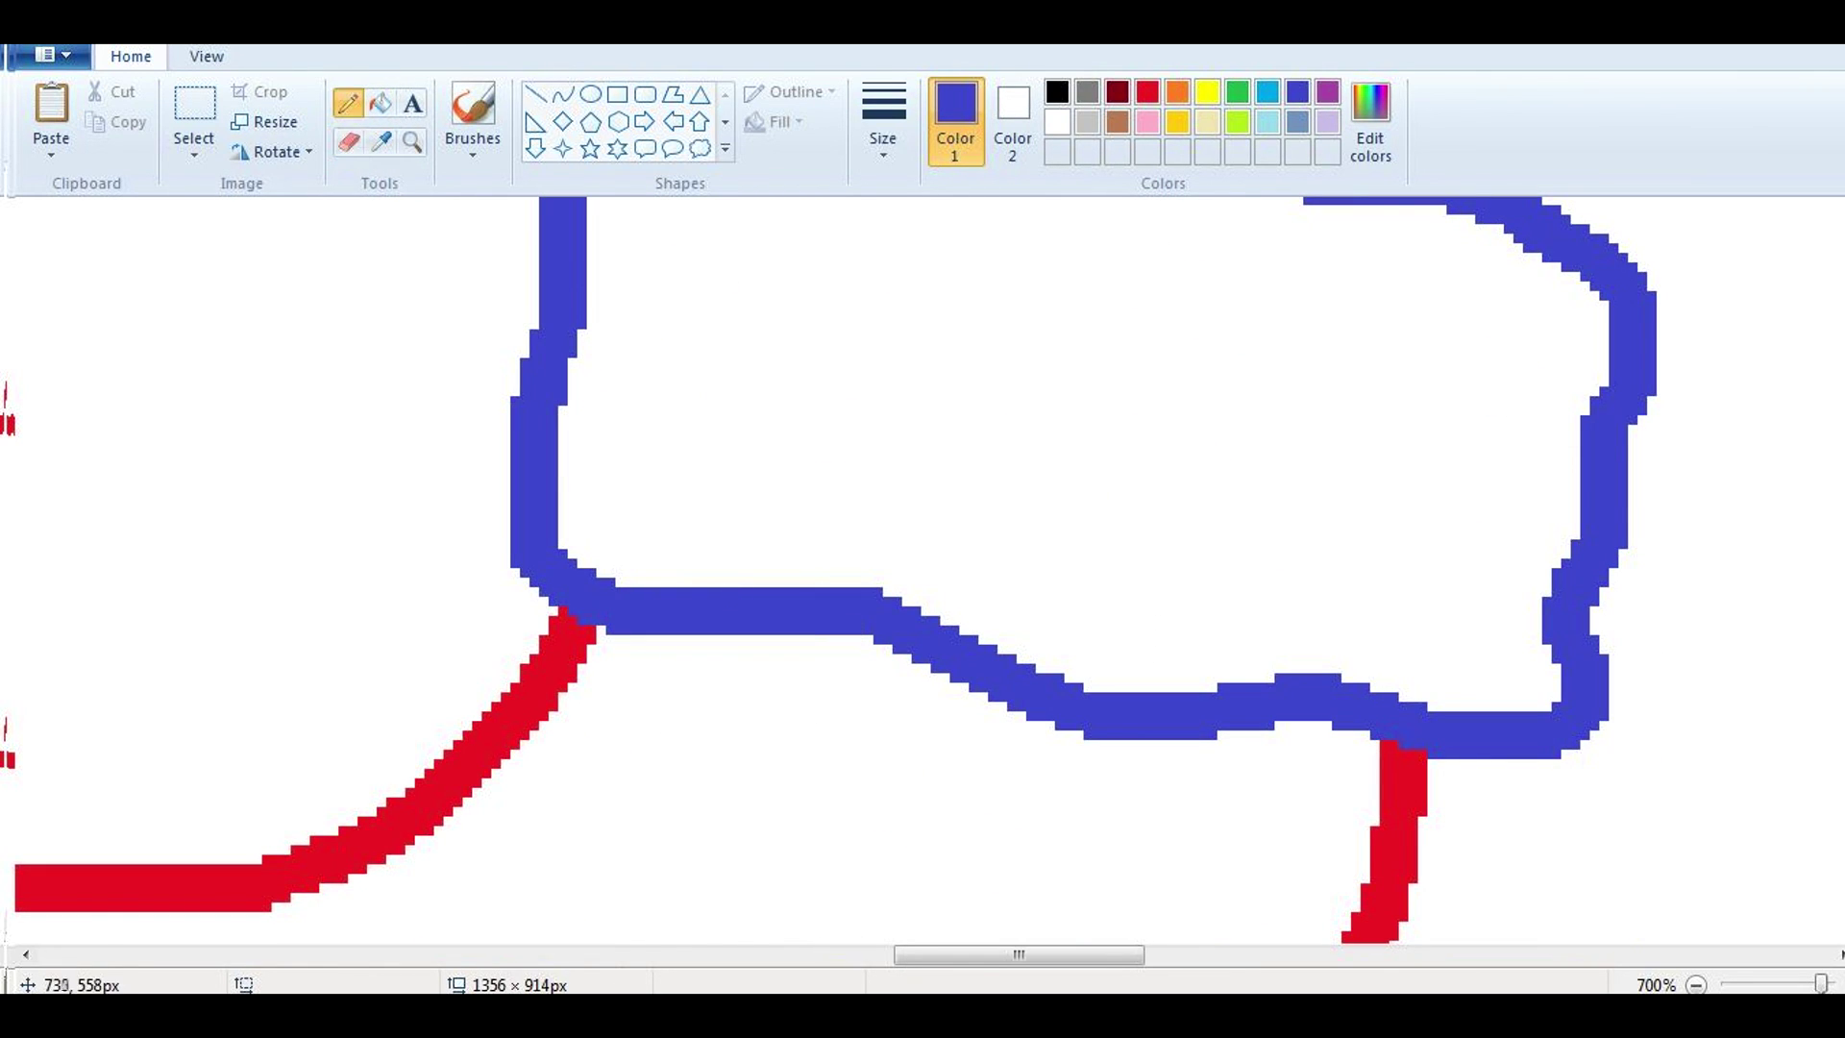
{"action": "scroll", "coordinate": [1056, 577], "scroll_direction": "down", "scroll_amount": 3}
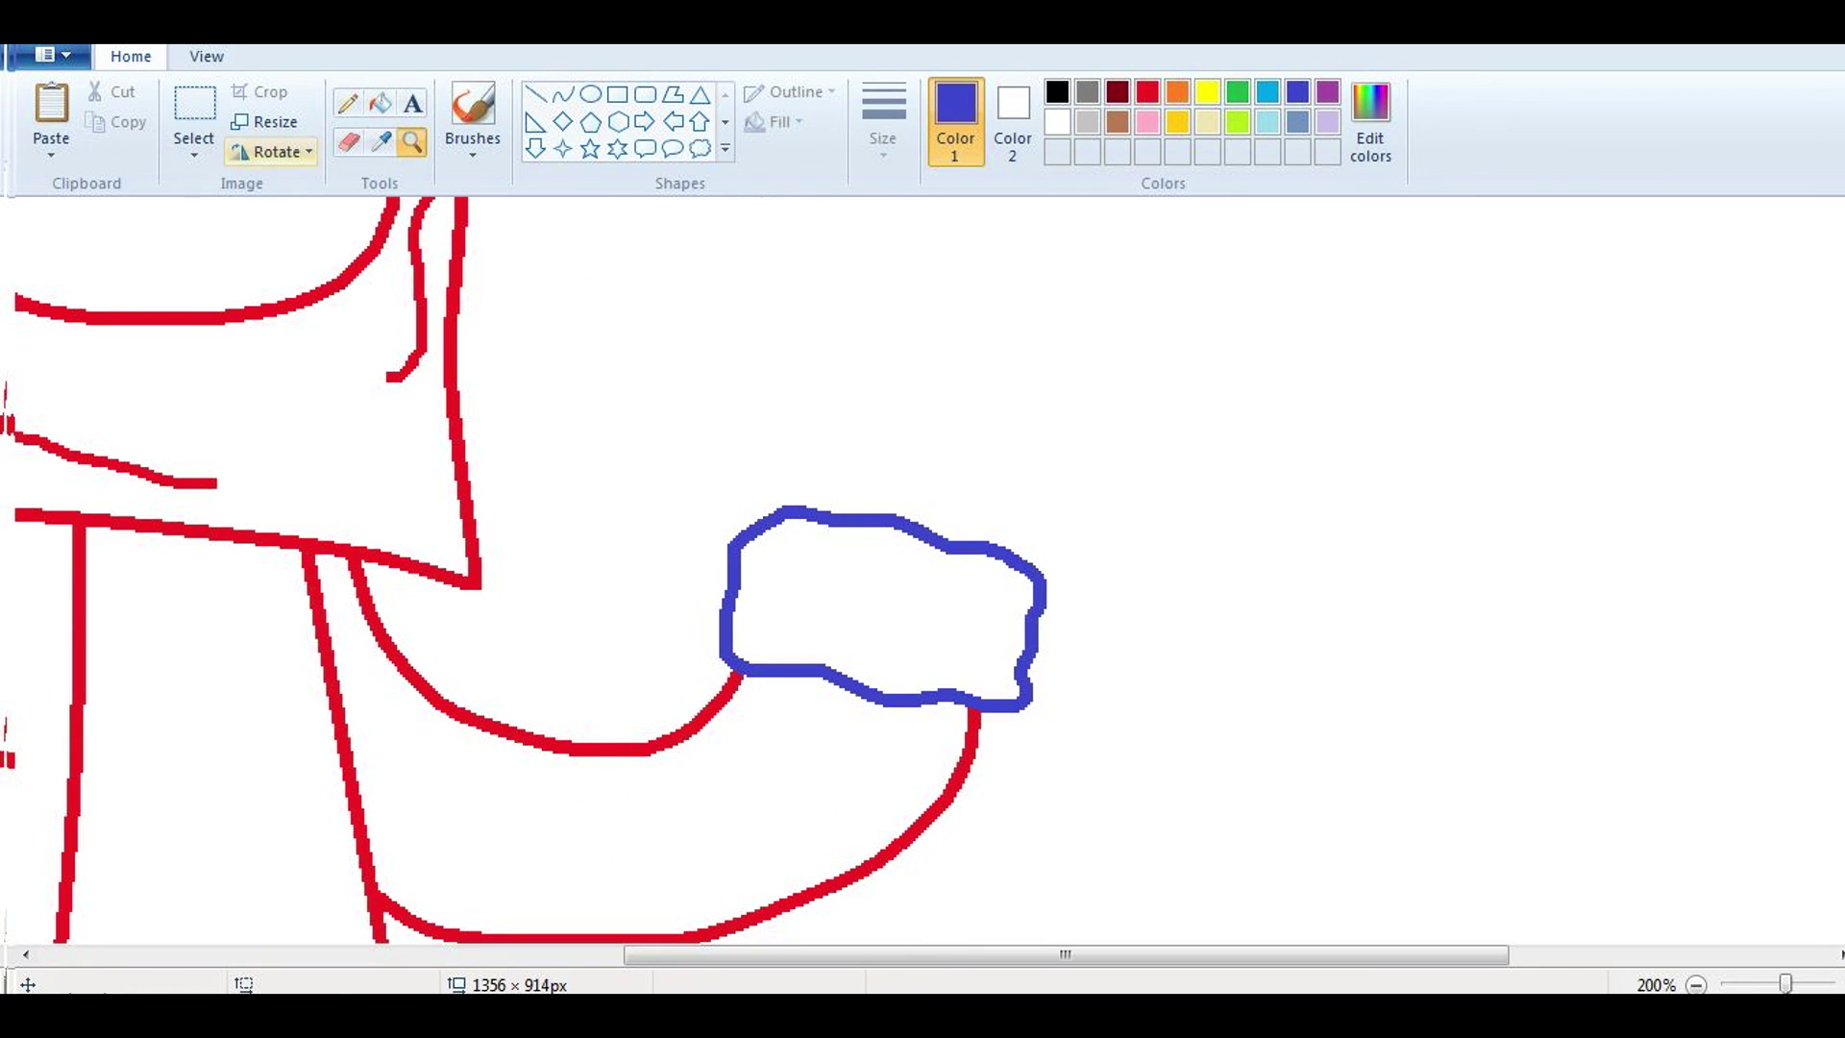
Step: Copy the upper part of the cuff and place the duplicate in the empty area to its right
{"action": "left_click", "coordinate": [193, 121]}
{"action": "left_click_drag", "start_coordinate": [696, 433], "coordinate": [1170, 635]}
{"action": "key", "text": "ctrl+c"}
{"action": "key", "text": "ctrl+v"}
{"action": "left_click_drag", "start_coordinate": [240, 307], "coordinate": [1518, 468]}
Step: Draw a white-filled, light-blue ellipse about 106 × 121 px overlapping the cuff's top as the hand
{"action": "left_click", "coordinate": [590, 93]}
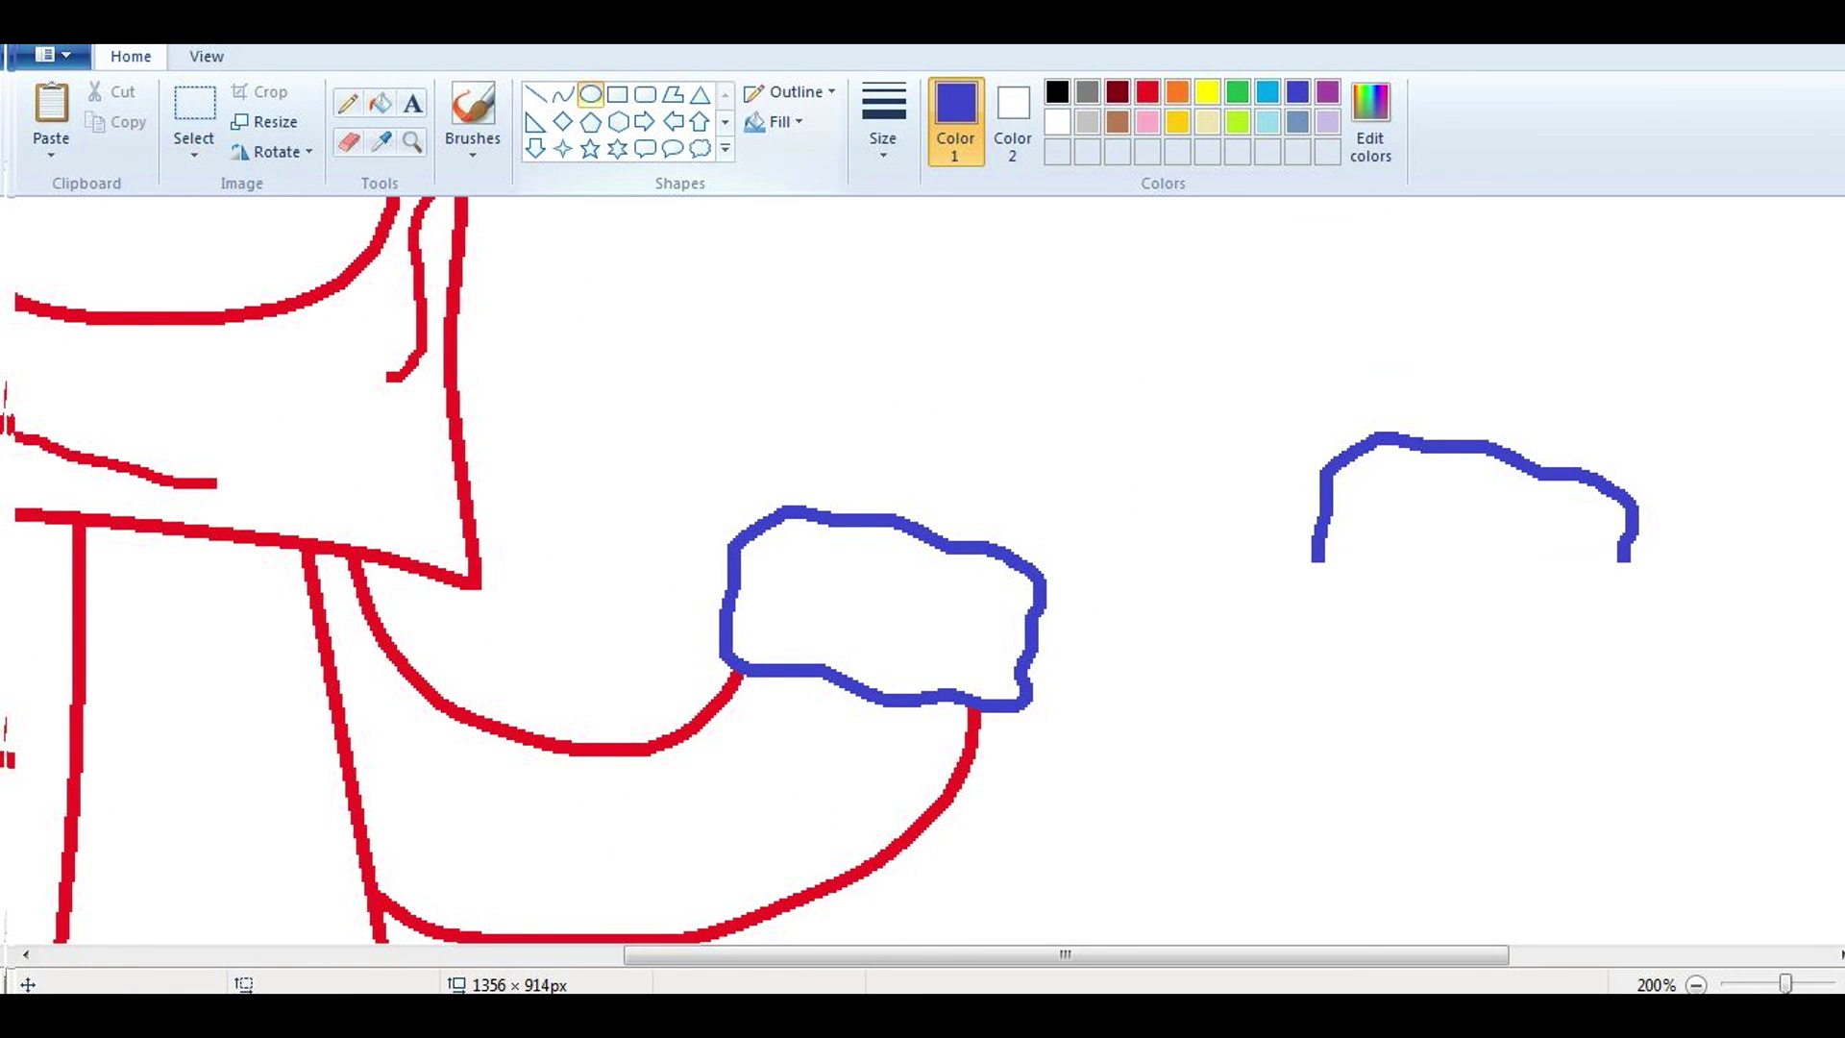
{"action": "left_click", "coordinate": [1267, 91]}
{"action": "left_click_drag", "start_coordinate": [1054, 277], "coordinate": [766, 605]}
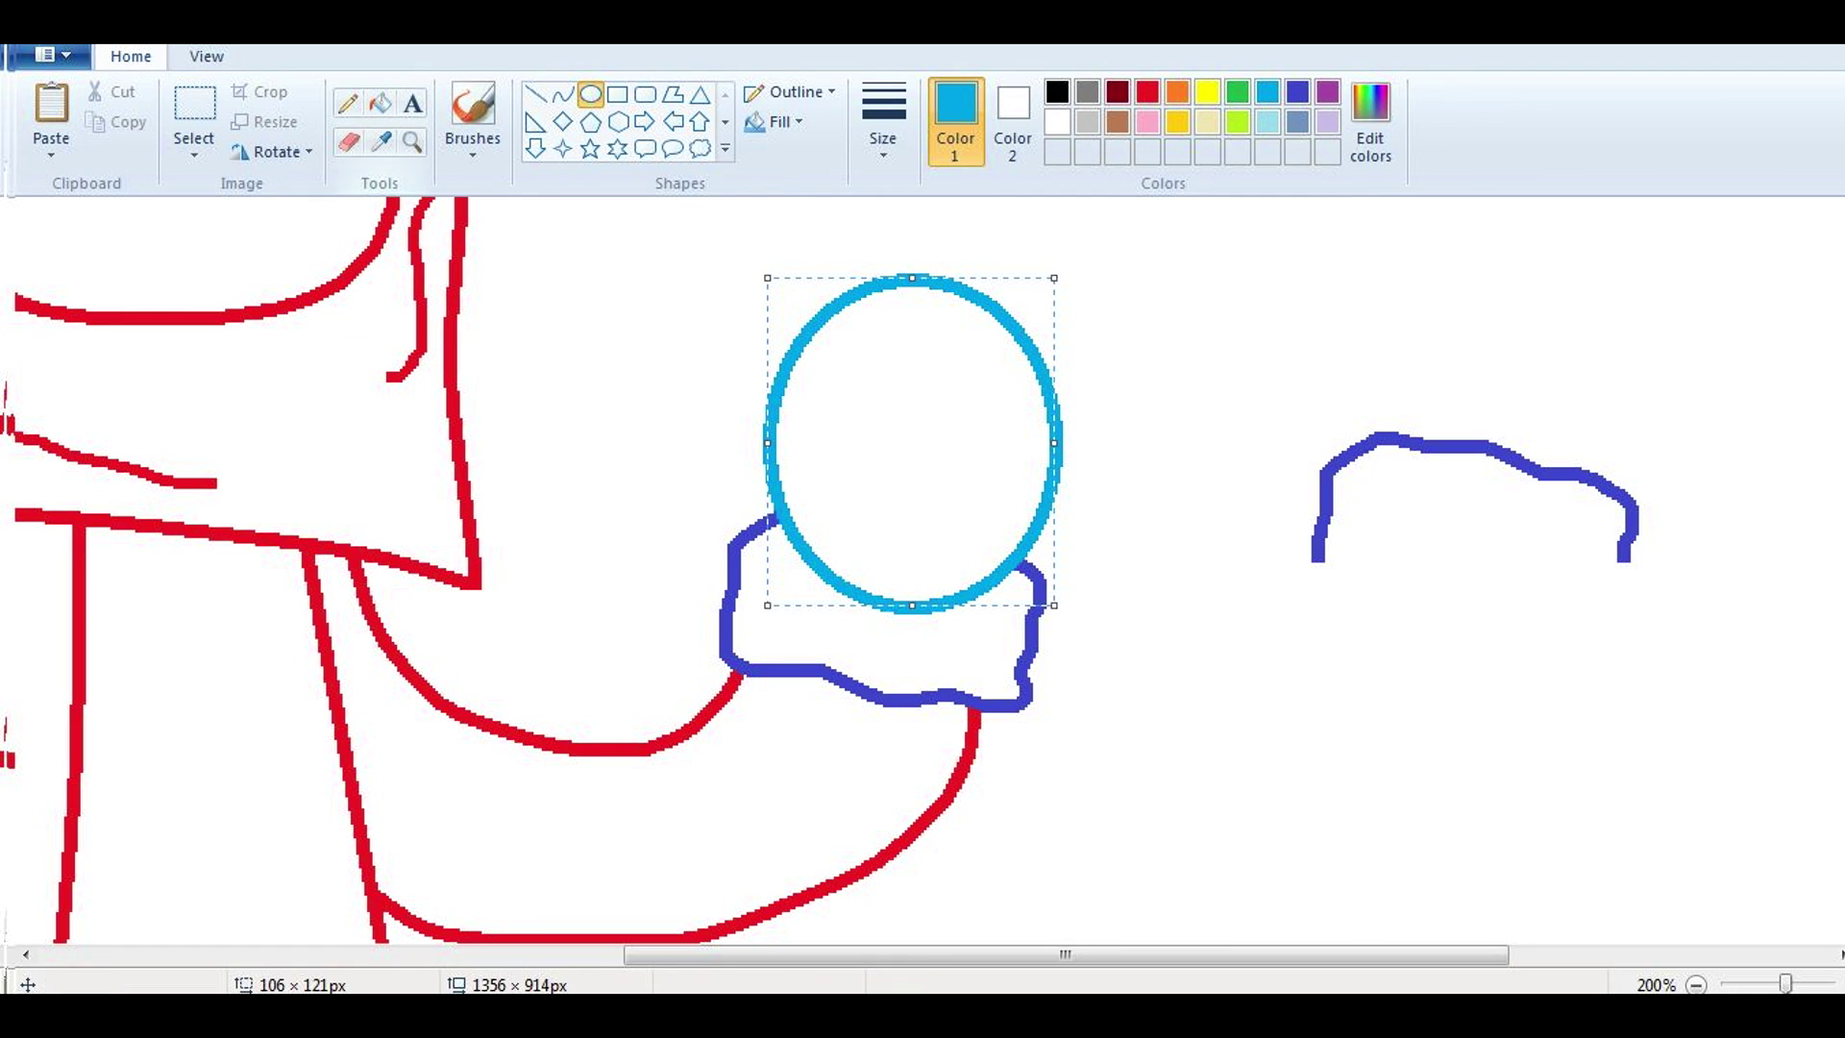
{"action": "left_click", "coordinate": [778, 122]}
Step: Erase the duplicated cuff piece and recolor the hand ellipse indigo
{"action": "left_click", "coordinate": [380, 103]}
{"action": "right_click", "coordinate": [1470, 444]}
{"action": "left_click", "coordinate": [1297, 91]}
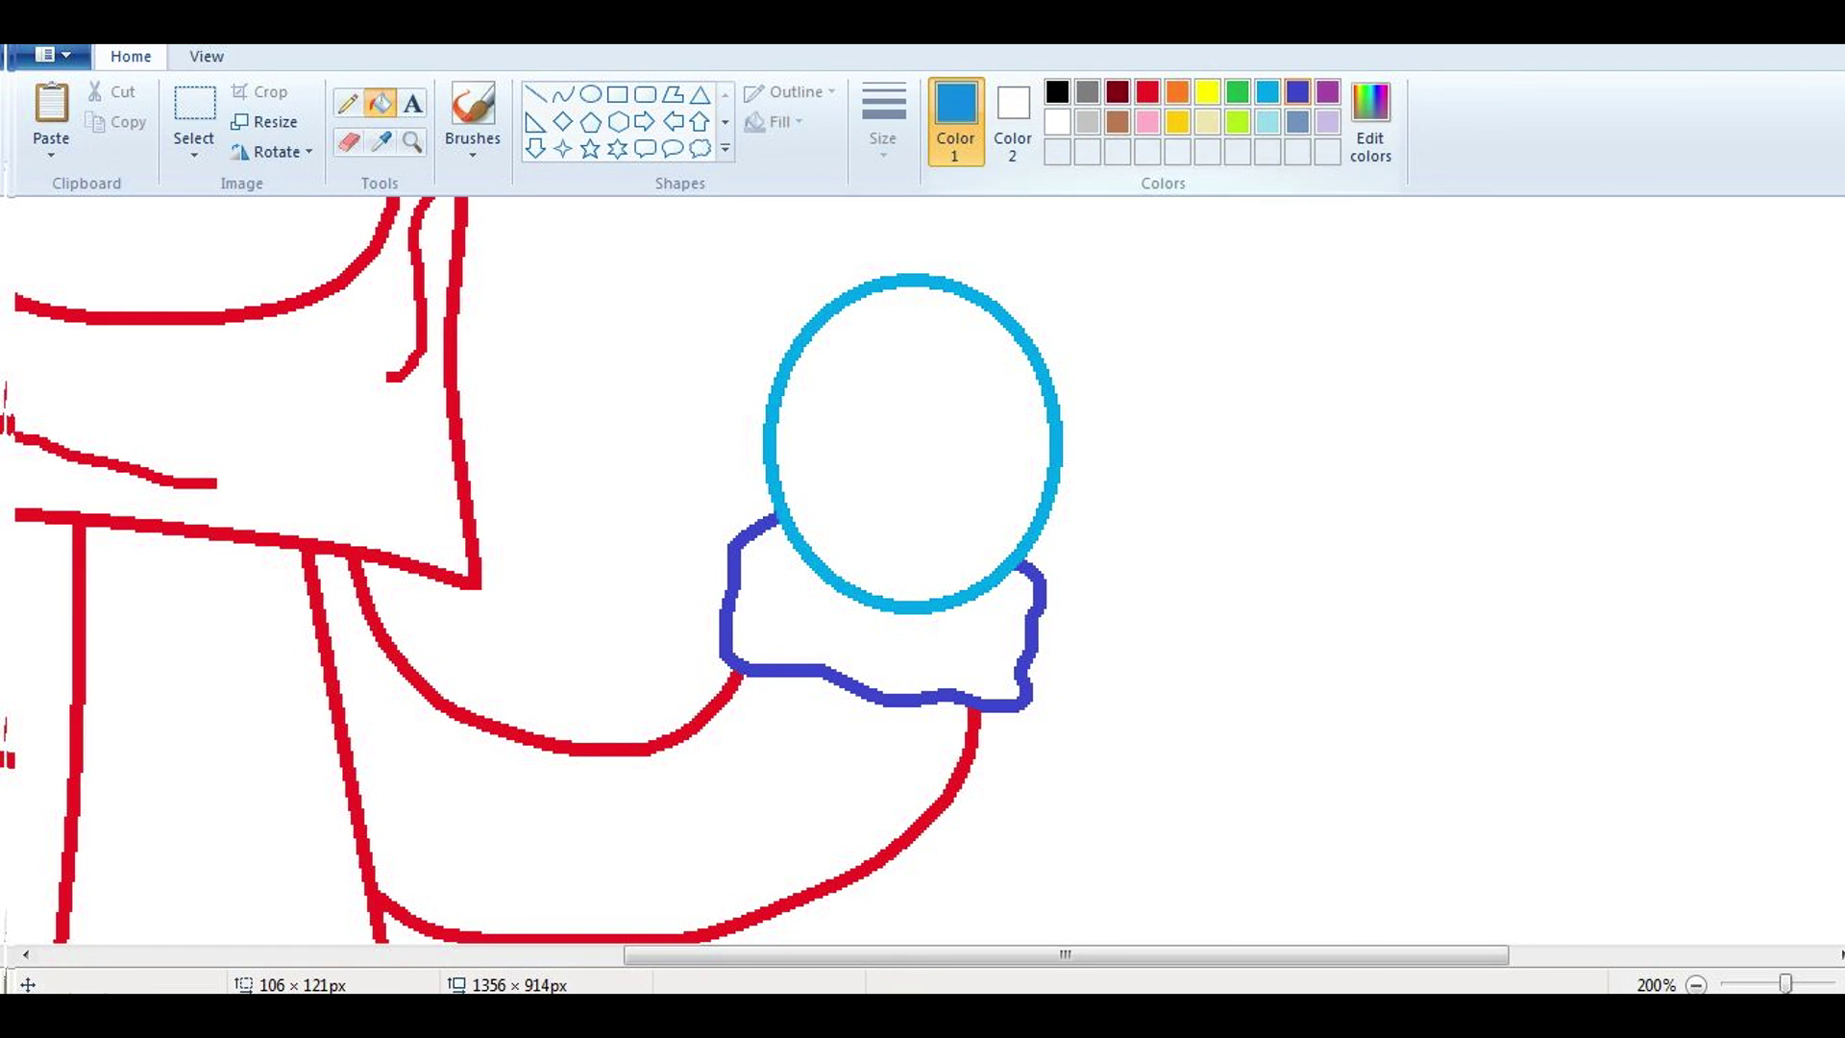
{"action": "left_click", "coordinate": [771, 441]}
Step: Draw four short finger lines in indigo from the hand's upper edge inward and trim their ends
{"action": "scroll", "coordinate": [912, 442], "scroll_direction": "up", "scroll_amount": 2}
{"action": "left_click", "coordinate": [882, 125]}
{"action": "left_click", "coordinate": [946, 360]}
{"action": "left_click_drag", "start_coordinate": [543, 419], "coordinate": [713, 531]}
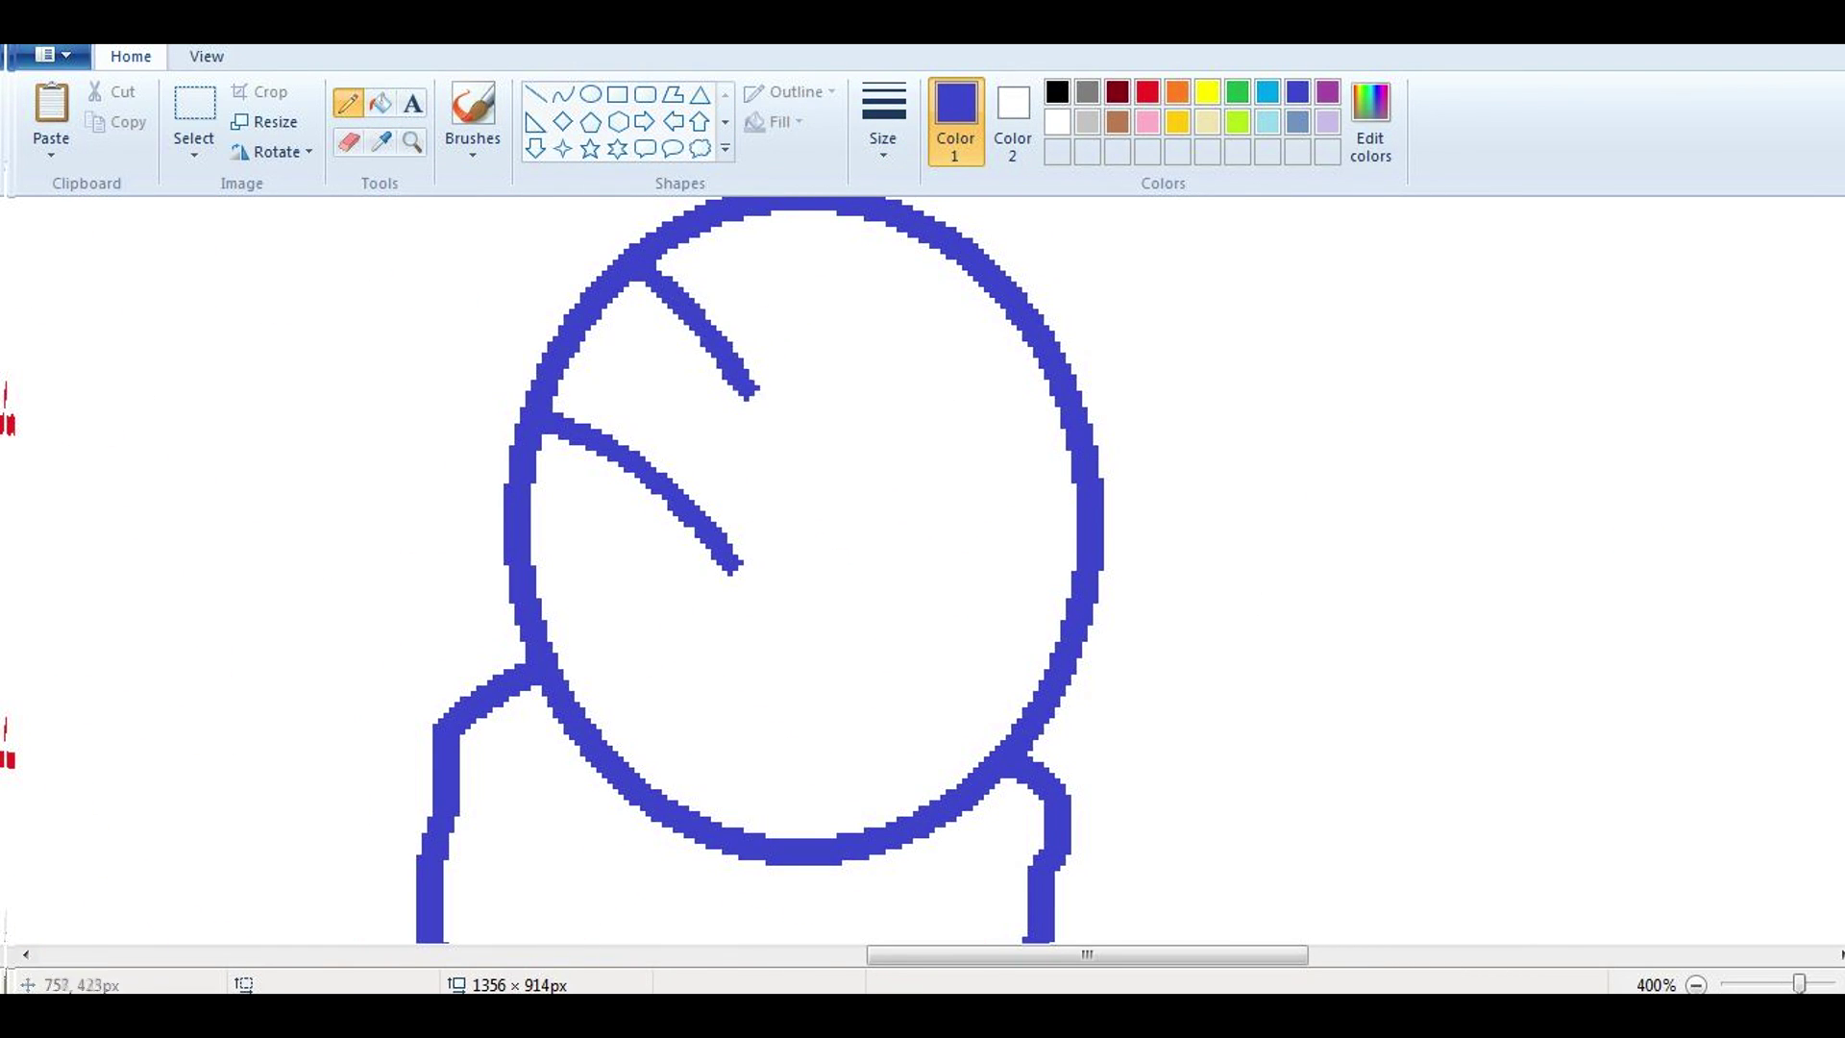
{"action": "left_click_drag", "start_coordinate": [908, 214], "coordinate": [963, 338]}
{"action": "left_click", "coordinate": [881, 125]}
{"action": "left_click", "coordinate": [946, 360]}
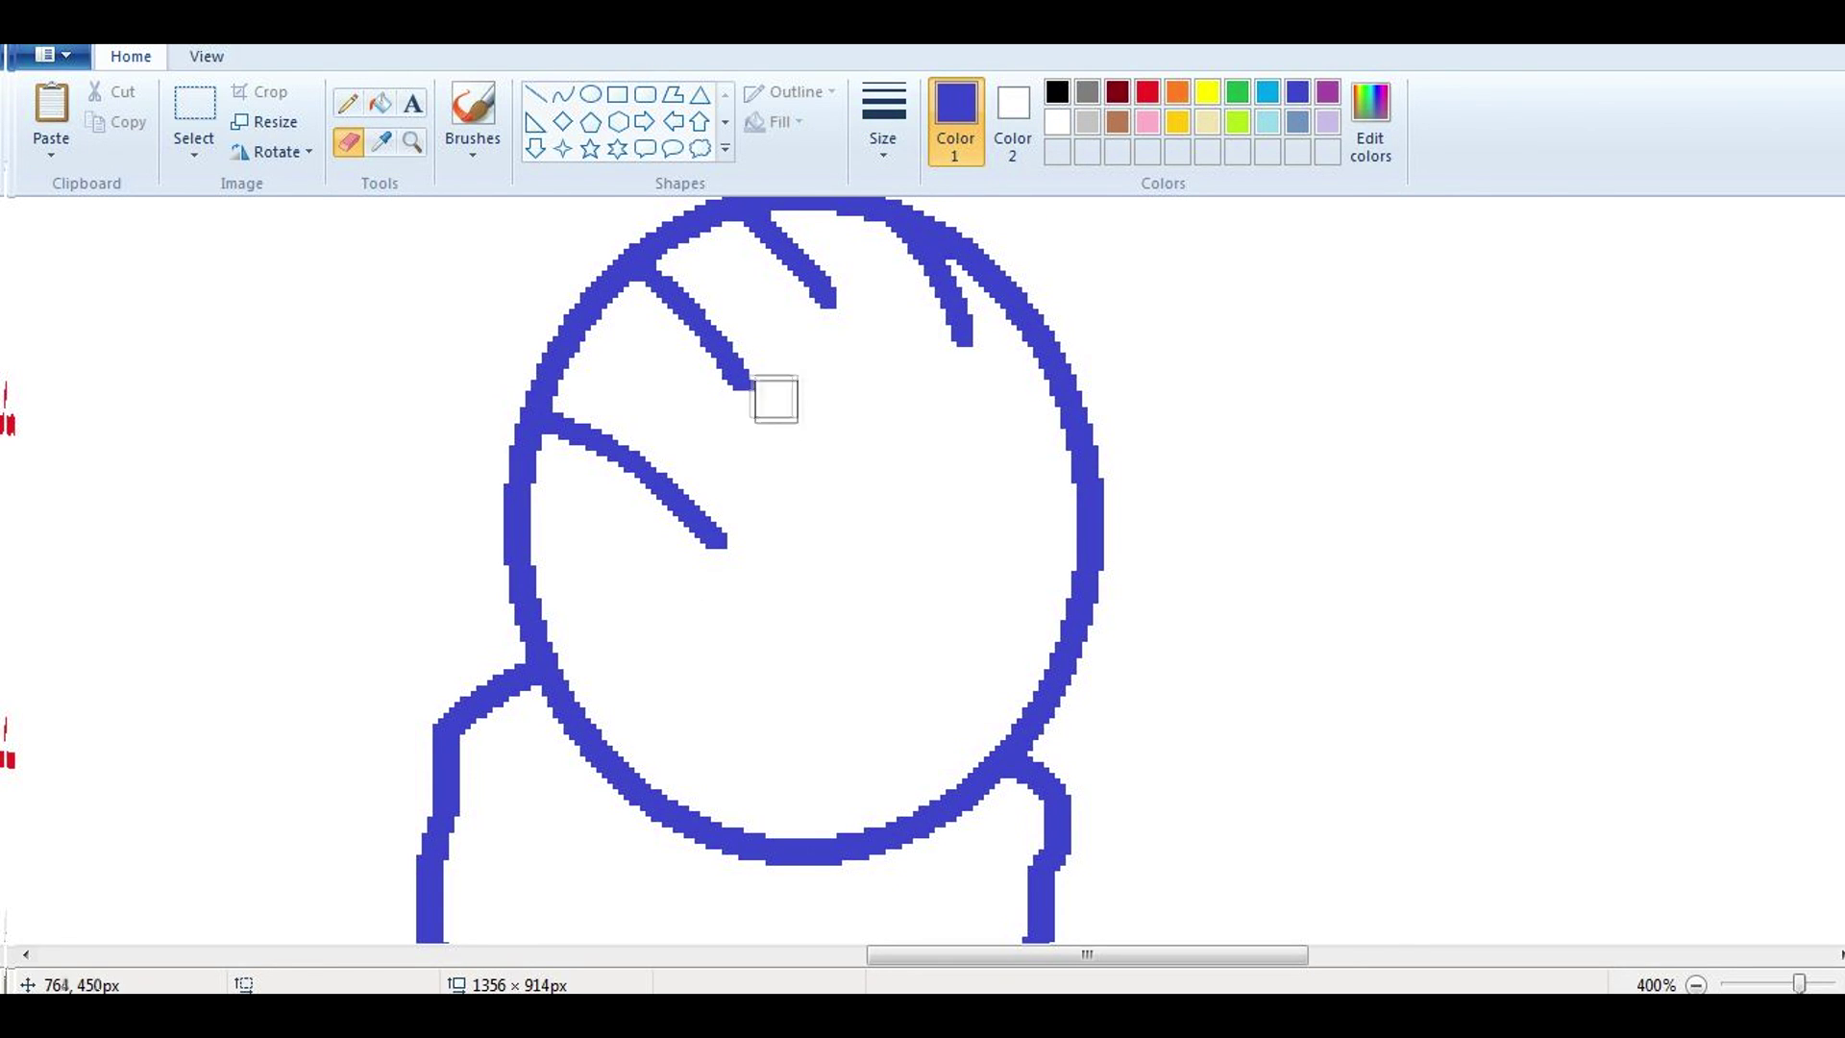
Step: Recolor the hand and cuff red, and sketch thin red wrinkle lines inside the cuff
{"action": "scroll", "coordinate": [923, 577], "scroll_direction": "down", "scroll_amount": 2}
{"action": "scroll", "coordinate": [922, 577], "scroll_direction": "up", "scroll_amount": 3}
{"action": "left_click", "coordinate": [1147, 92]}
{"action": "left_click", "coordinate": [346, 480]}
{"action": "left_click", "coordinate": [882, 124]}
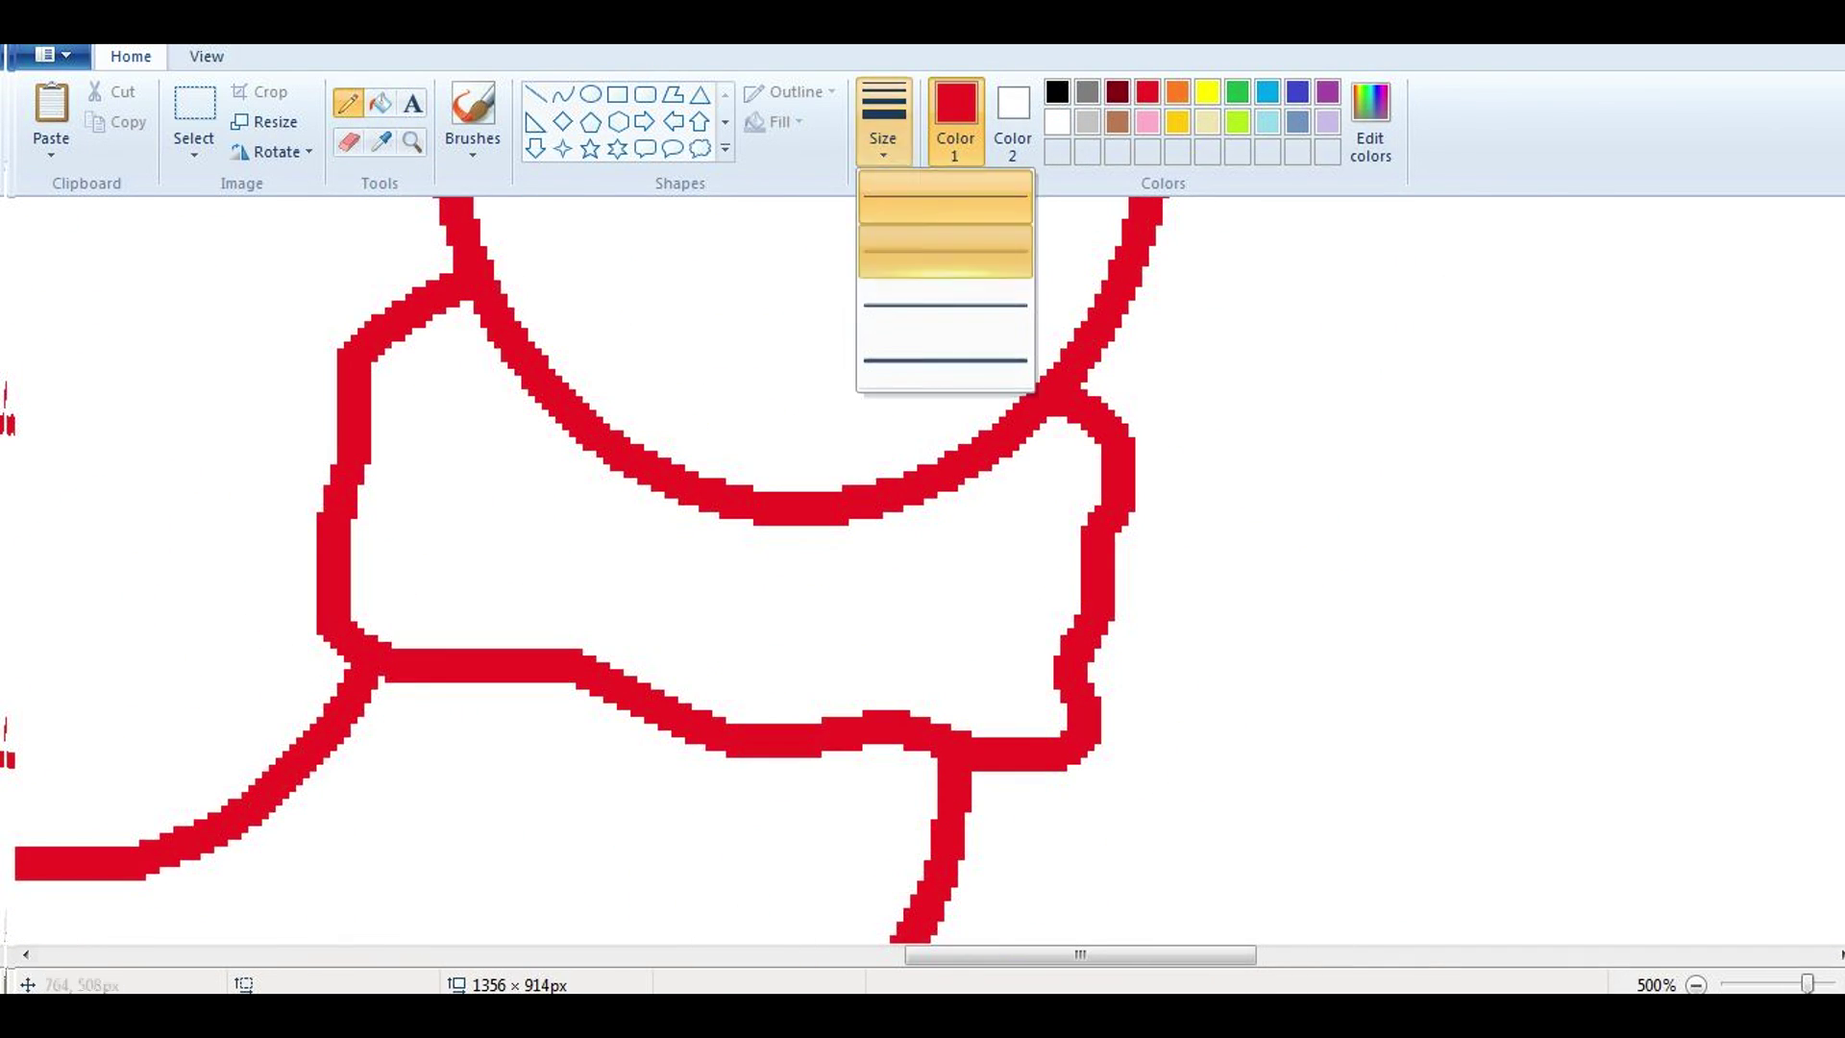
{"action": "left_click", "coordinate": [883, 235]}
{"action": "left_click_drag", "start_coordinate": [429, 399], "coordinate": [567, 535]}
{"action": "left_click_drag", "start_coordinate": [1011, 480], "coordinate": [960, 567]}
{"action": "left_click", "coordinate": [1057, 122]}
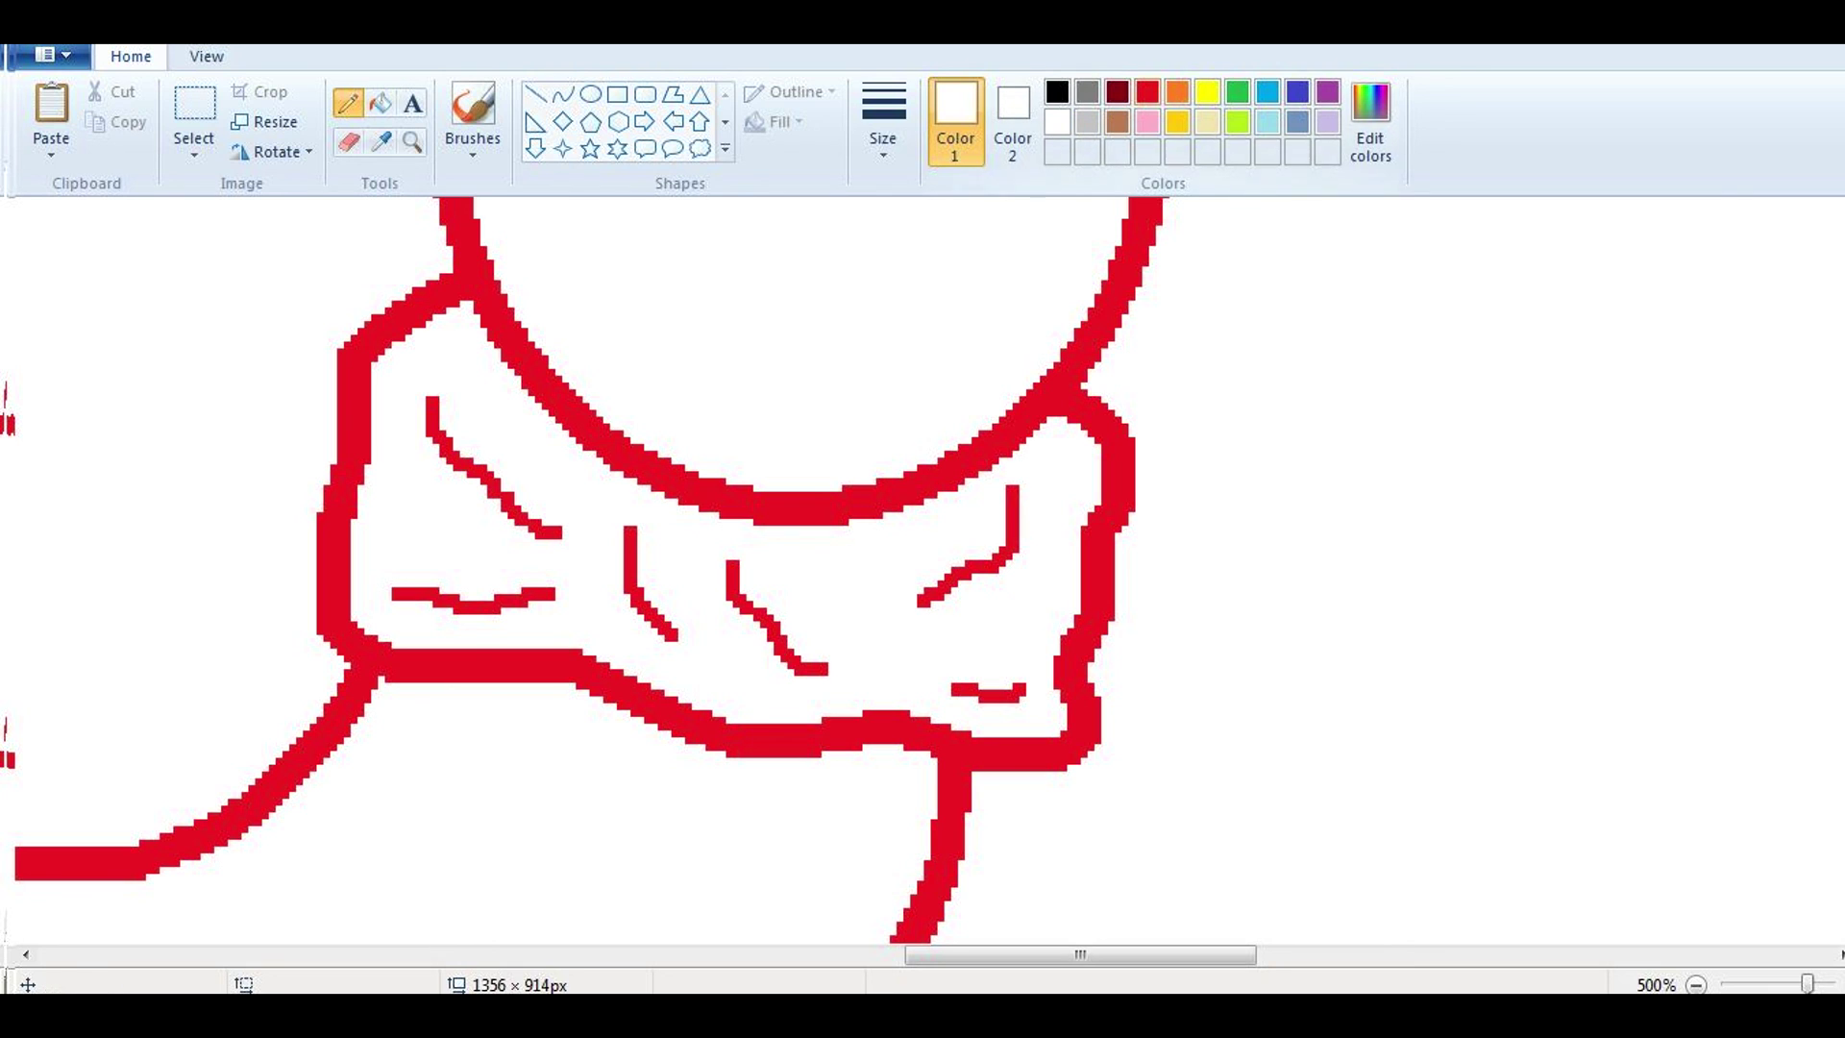
Step: Recolor the connected red outlines of the body, legs and arms black
{"action": "left_click", "coordinate": [412, 143]}
{"action": "scroll", "coordinate": [467, 485], "scroll_direction": "down", "scroll_amount": 5}
{"action": "left_click", "coordinate": [467, 485]}
{"action": "right_click", "coordinate": [467, 485]}
{"action": "scroll", "coordinate": [254, 645], "scroll_direction": "up", "scroll_amount": 3}
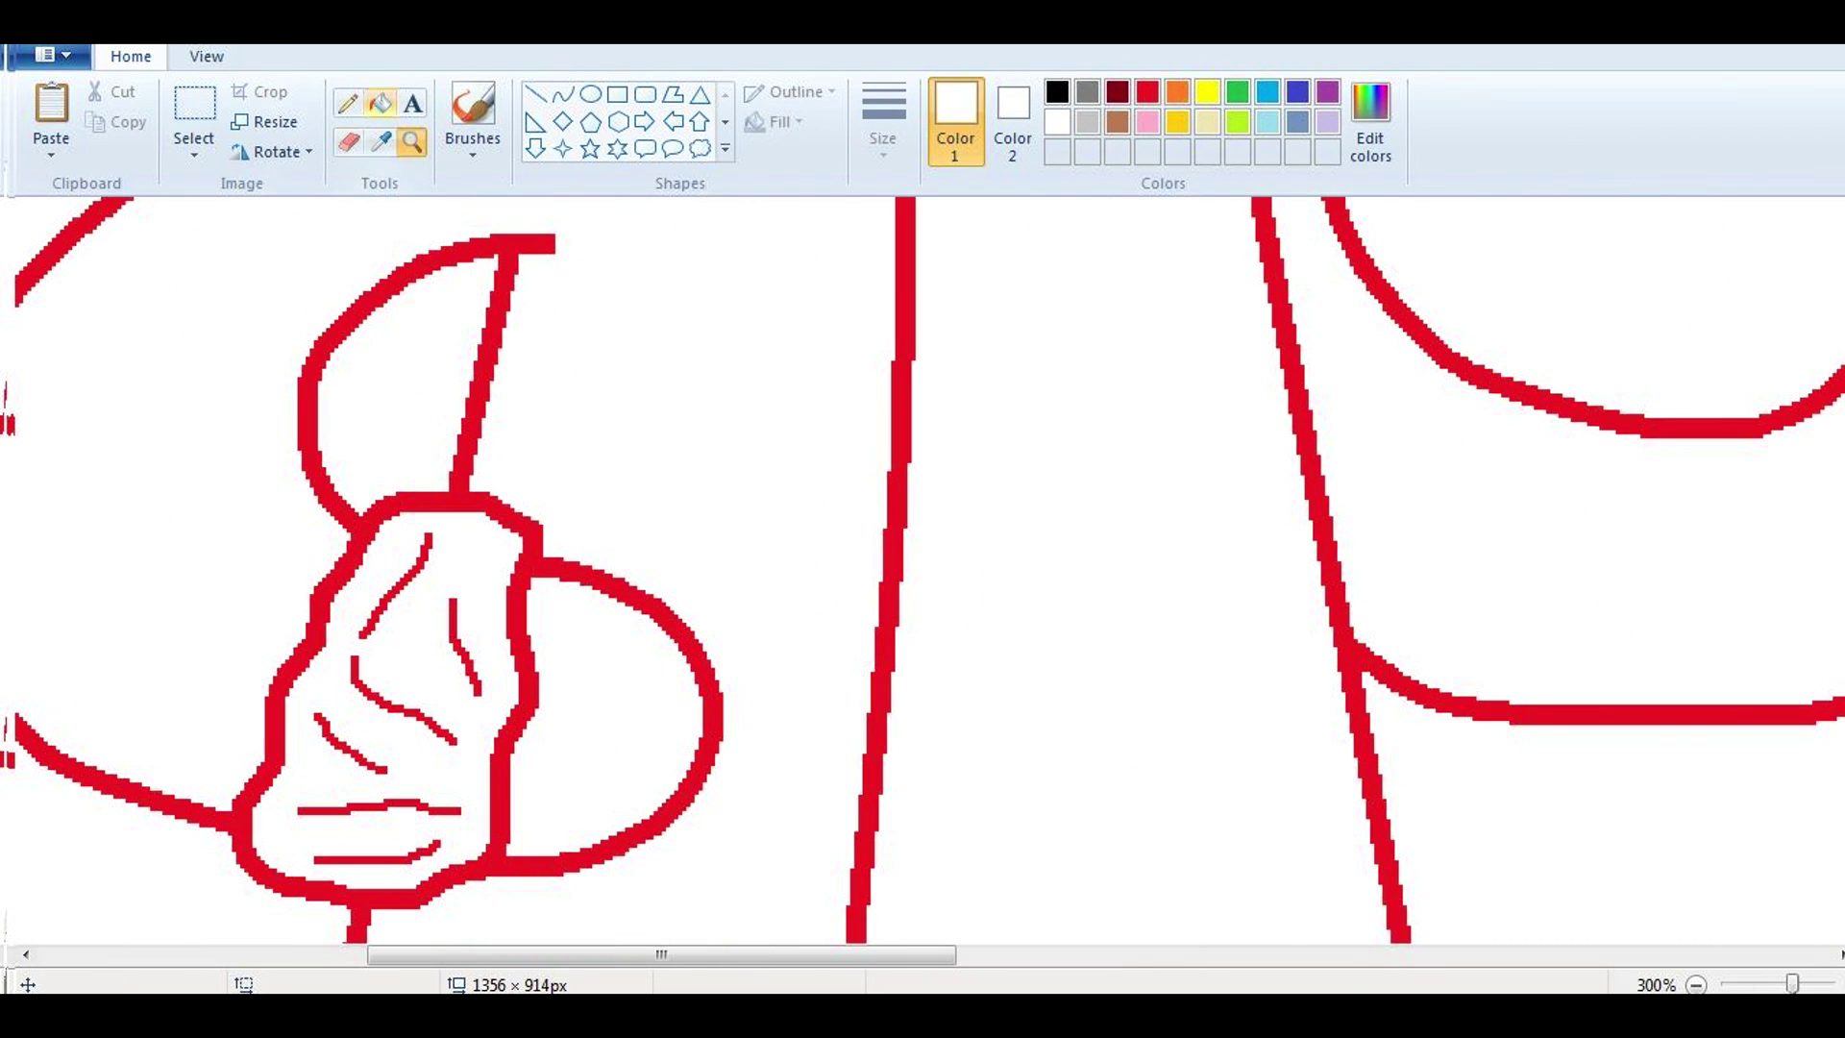
{"action": "left_click", "coordinate": [380, 103]}
{"action": "left_click", "coordinate": [1056, 91]}
{"action": "left_click", "coordinate": [278, 672]}
{"action": "scroll", "coordinate": [922, 567], "scroll_direction": "right", "scroll_amount": 5}
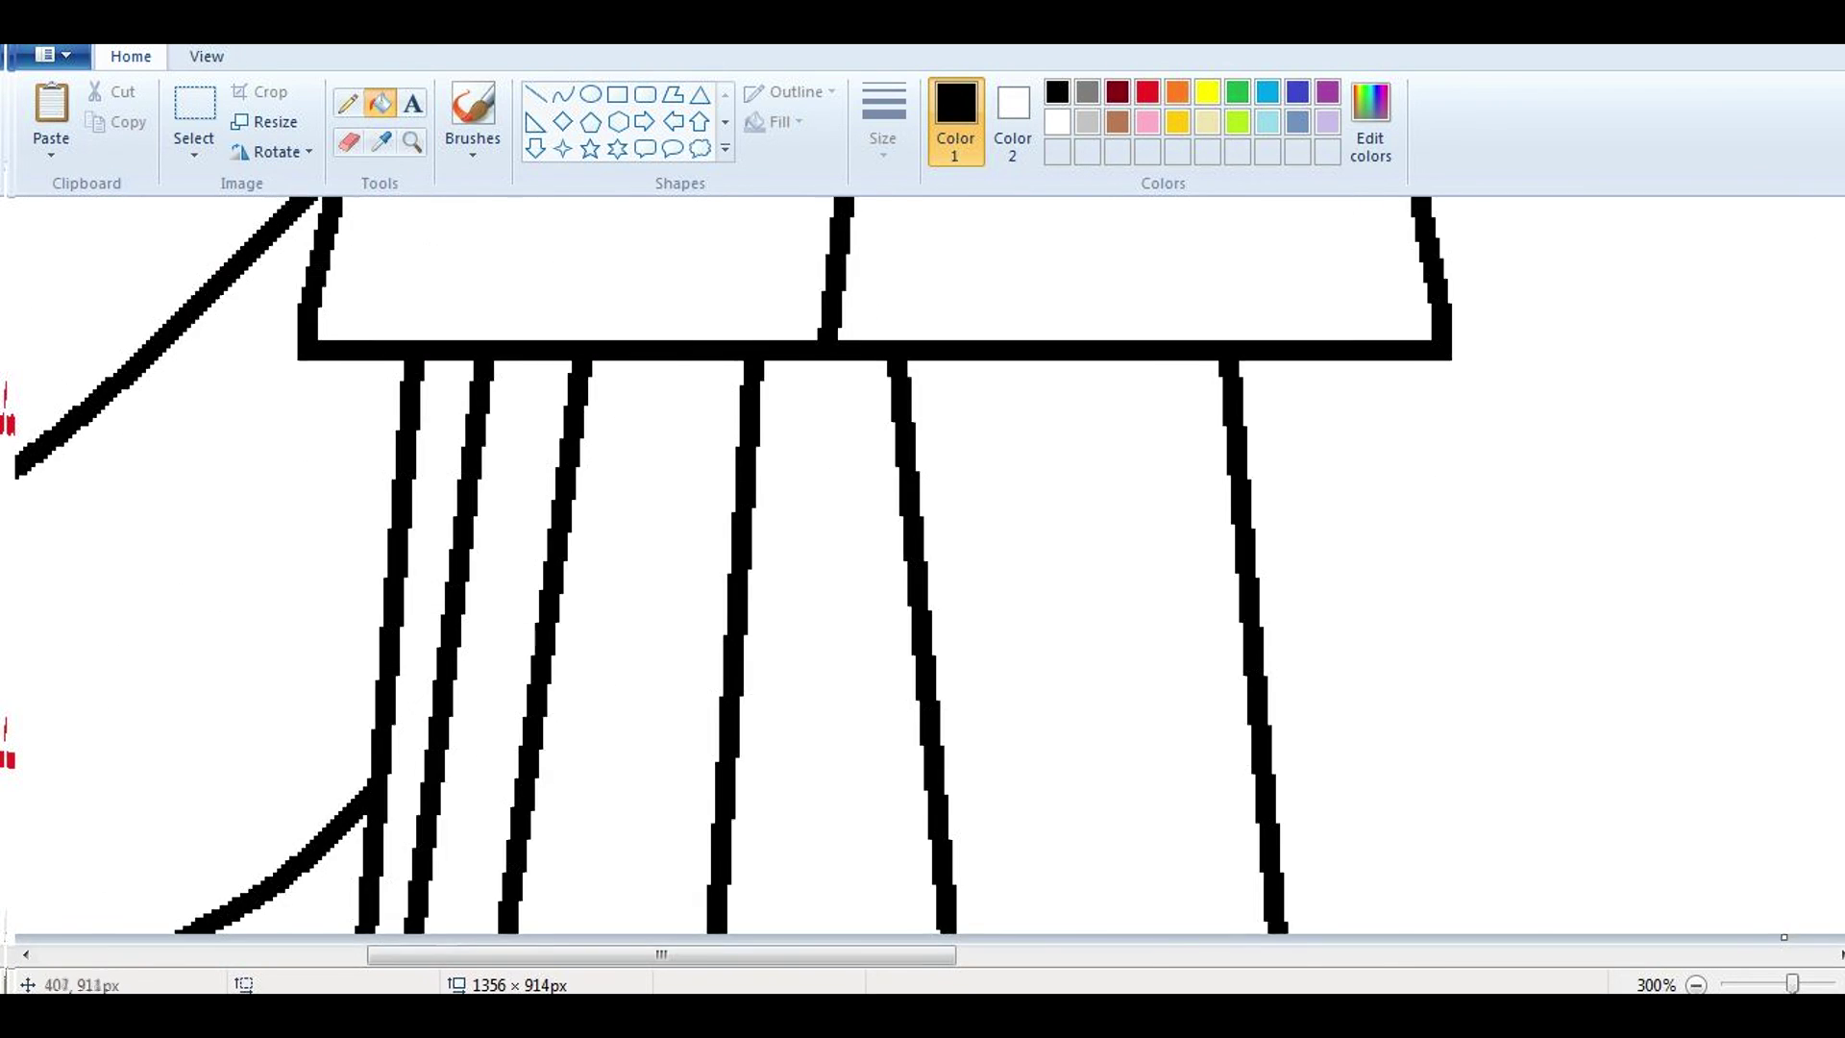
Step: Touch up the ends of the raised arm's cuff wrinkles with the white pencil
{"action": "left_click", "coordinate": [413, 142]}
{"action": "left_click", "coordinate": [882, 527]}
{"action": "left_click", "coordinate": [348, 103]}
{"action": "left_click", "coordinate": [883, 120]}
{"action": "left_click", "coordinate": [1057, 122]}
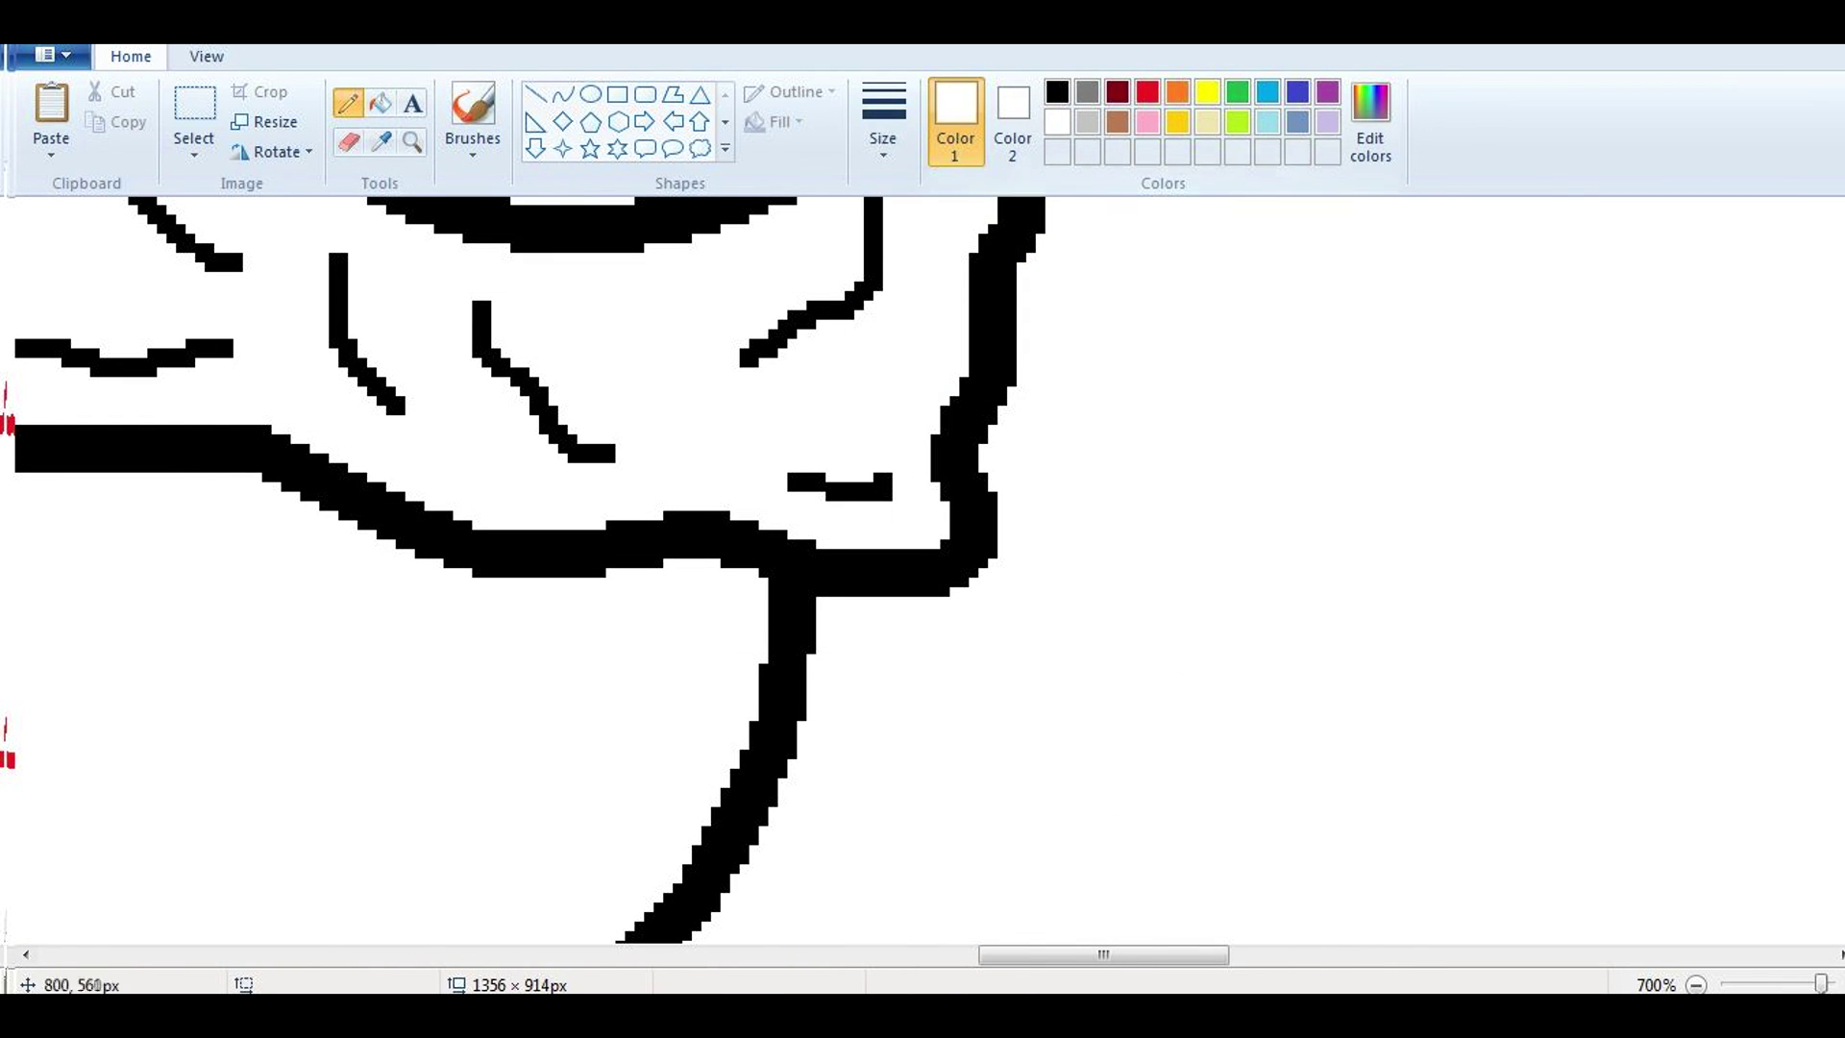
{"action": "left_click", "coordinate": [882, 478]}
Step: Recolor the remaining red wool squiggles and wrinkle lines on the head black
{"action": "left_click", "coordinate": [412, 142]}
{"action": "right_click", "coordinate": [922, 566]}
{"action": "right_click", "coordinate": [922, 567]}
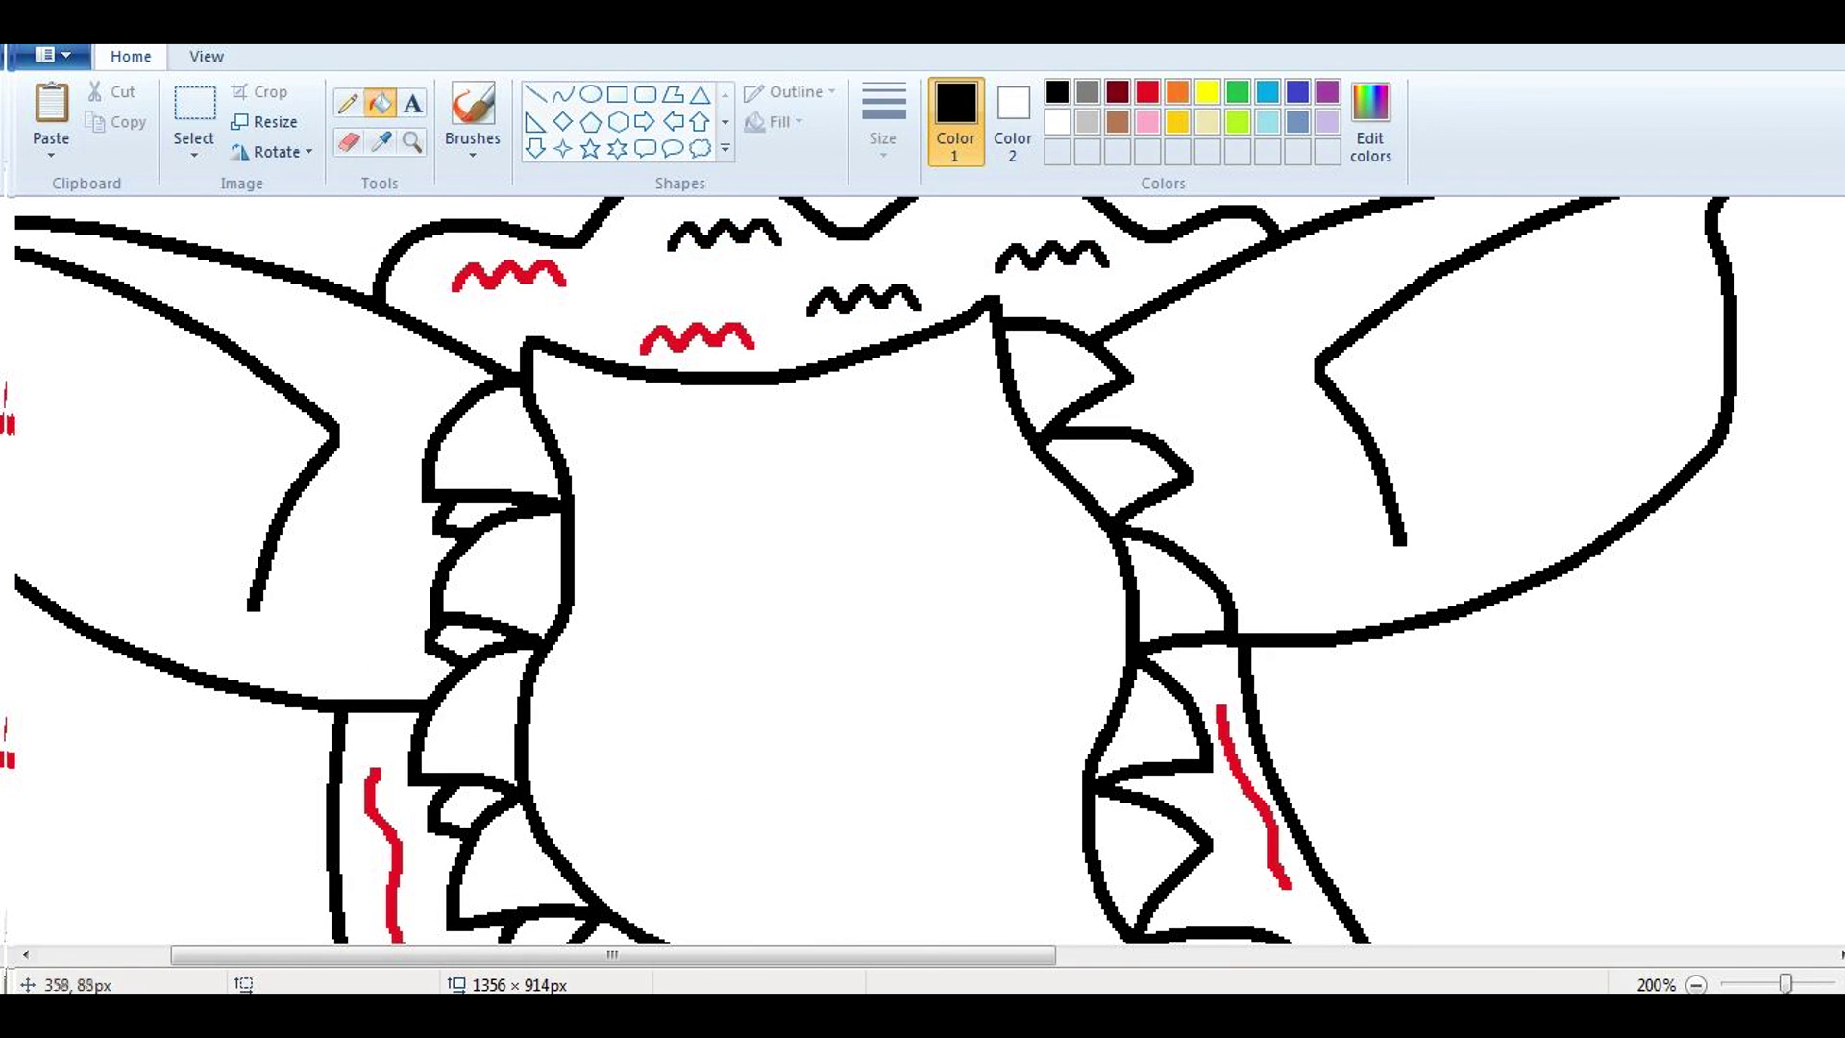
{"action": "scroll", "coordinate": [923, 567], "scroll_direction": "down", "scroll_amount": 3}
{"action": "left_click", "coordinate": [412, 142]}
{"action": "right_click", "coordinate": [515, 424]}
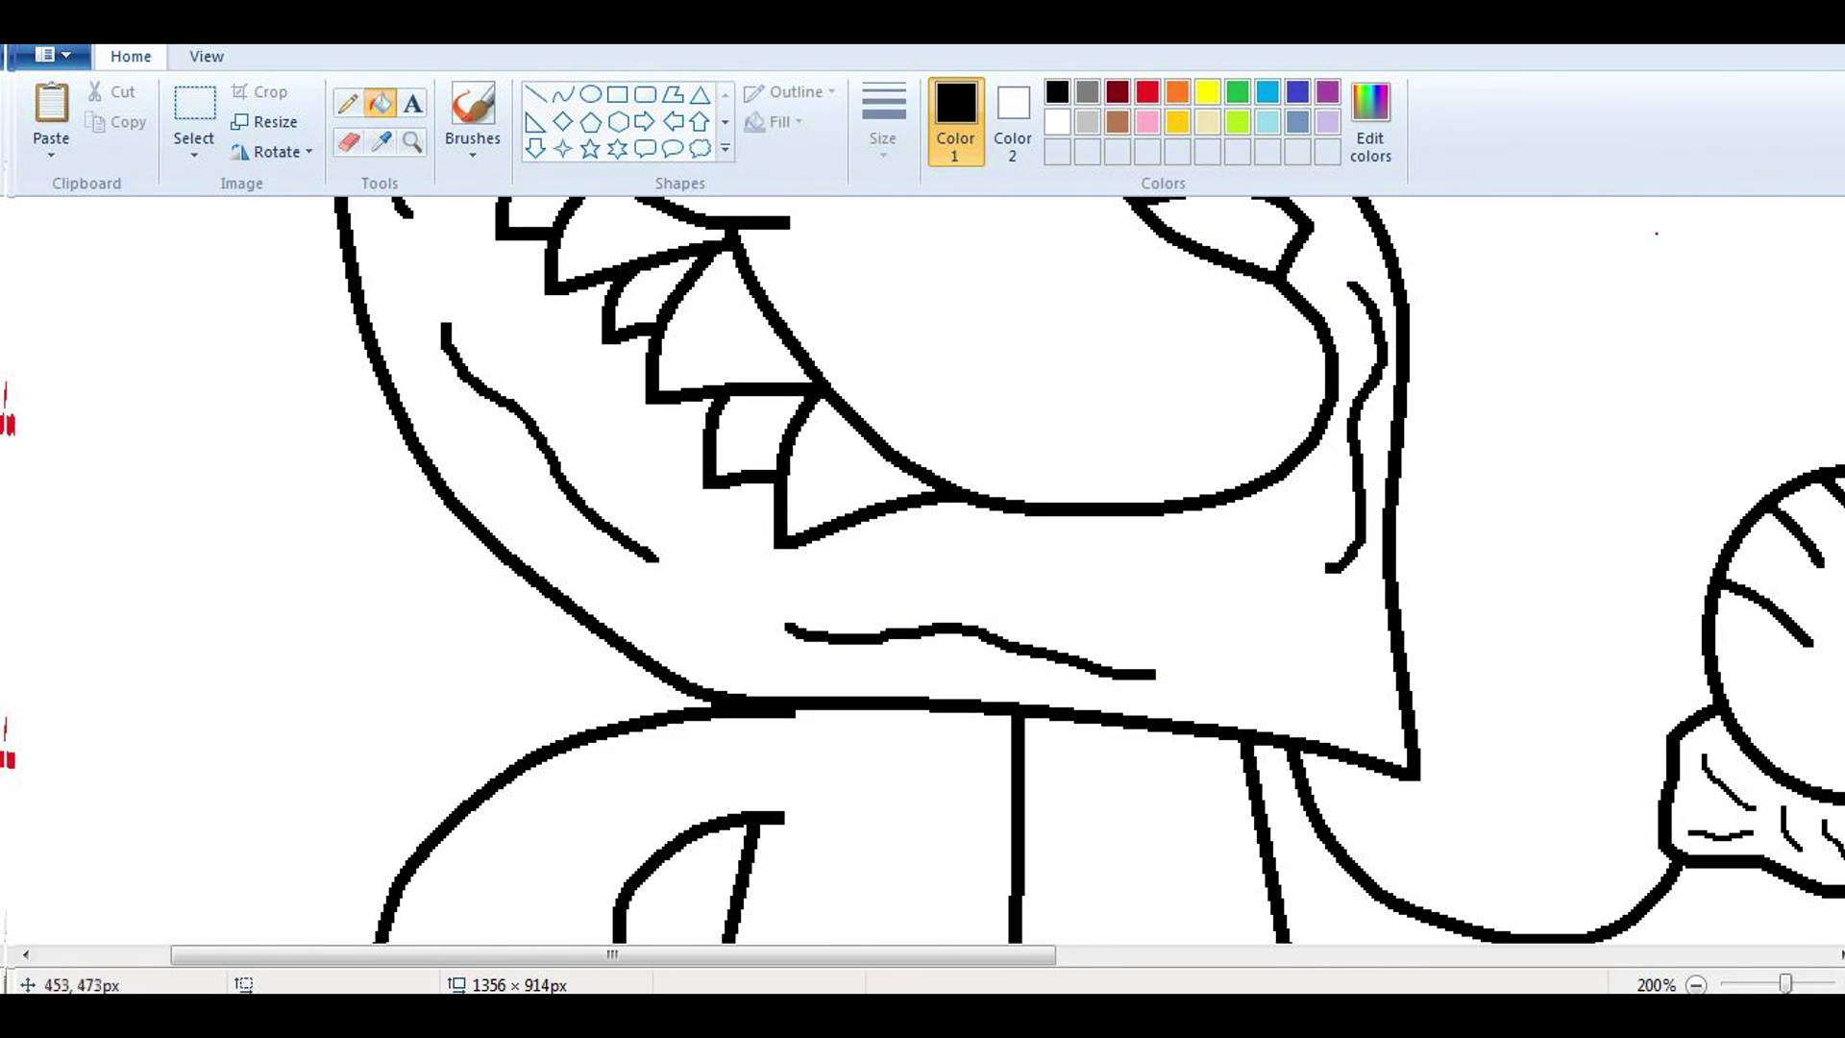
{"action": "right_click", "coordinate": [516, 424]}
Step: Draw a thin, black slanted oval for the eye on the left side of the face
{"action": "left_click", "coordinate": [485, 422]}
{"action": "left_click", "coordinate": [730, 465]}
{"action": "left_click", "coordinate": [348, 102]}
{"action": "left_click", "coordinate": [882, 122]}
{"action": "left_click", "coordinate": [882, 362]}
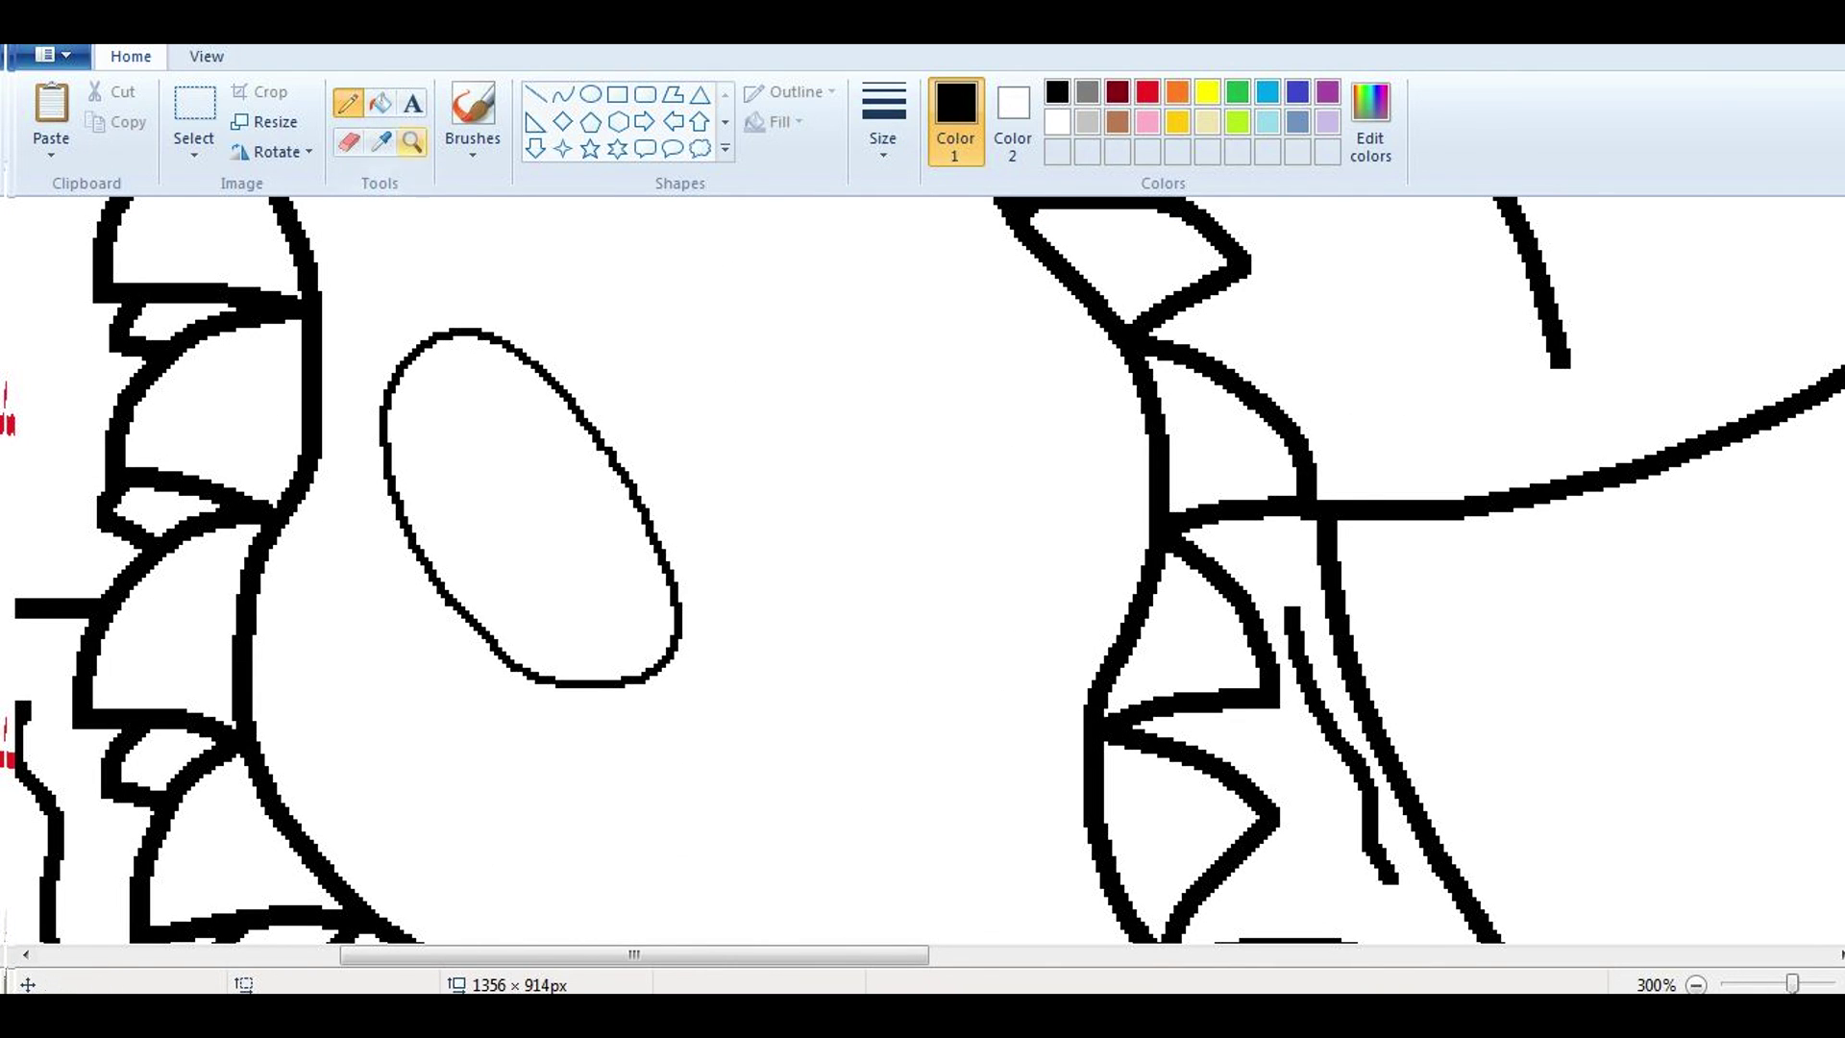
Step: Smooth the eye oval's uneven pixels and flatten its top, bottom and side edges with black and white pencil touch-ups
{"action": "left_click", "coordinate": [624, 670]}
{"action": "left_click", "coordinate": [348, 103]}
{"action": "left_click", "coordinate": [882, 122]}
{"action": "left_click", "coordinate": [882, 361]}
{"action": "left_click_drag", "start_coordinate": [574, 482], "coordinate": [629, 538]}
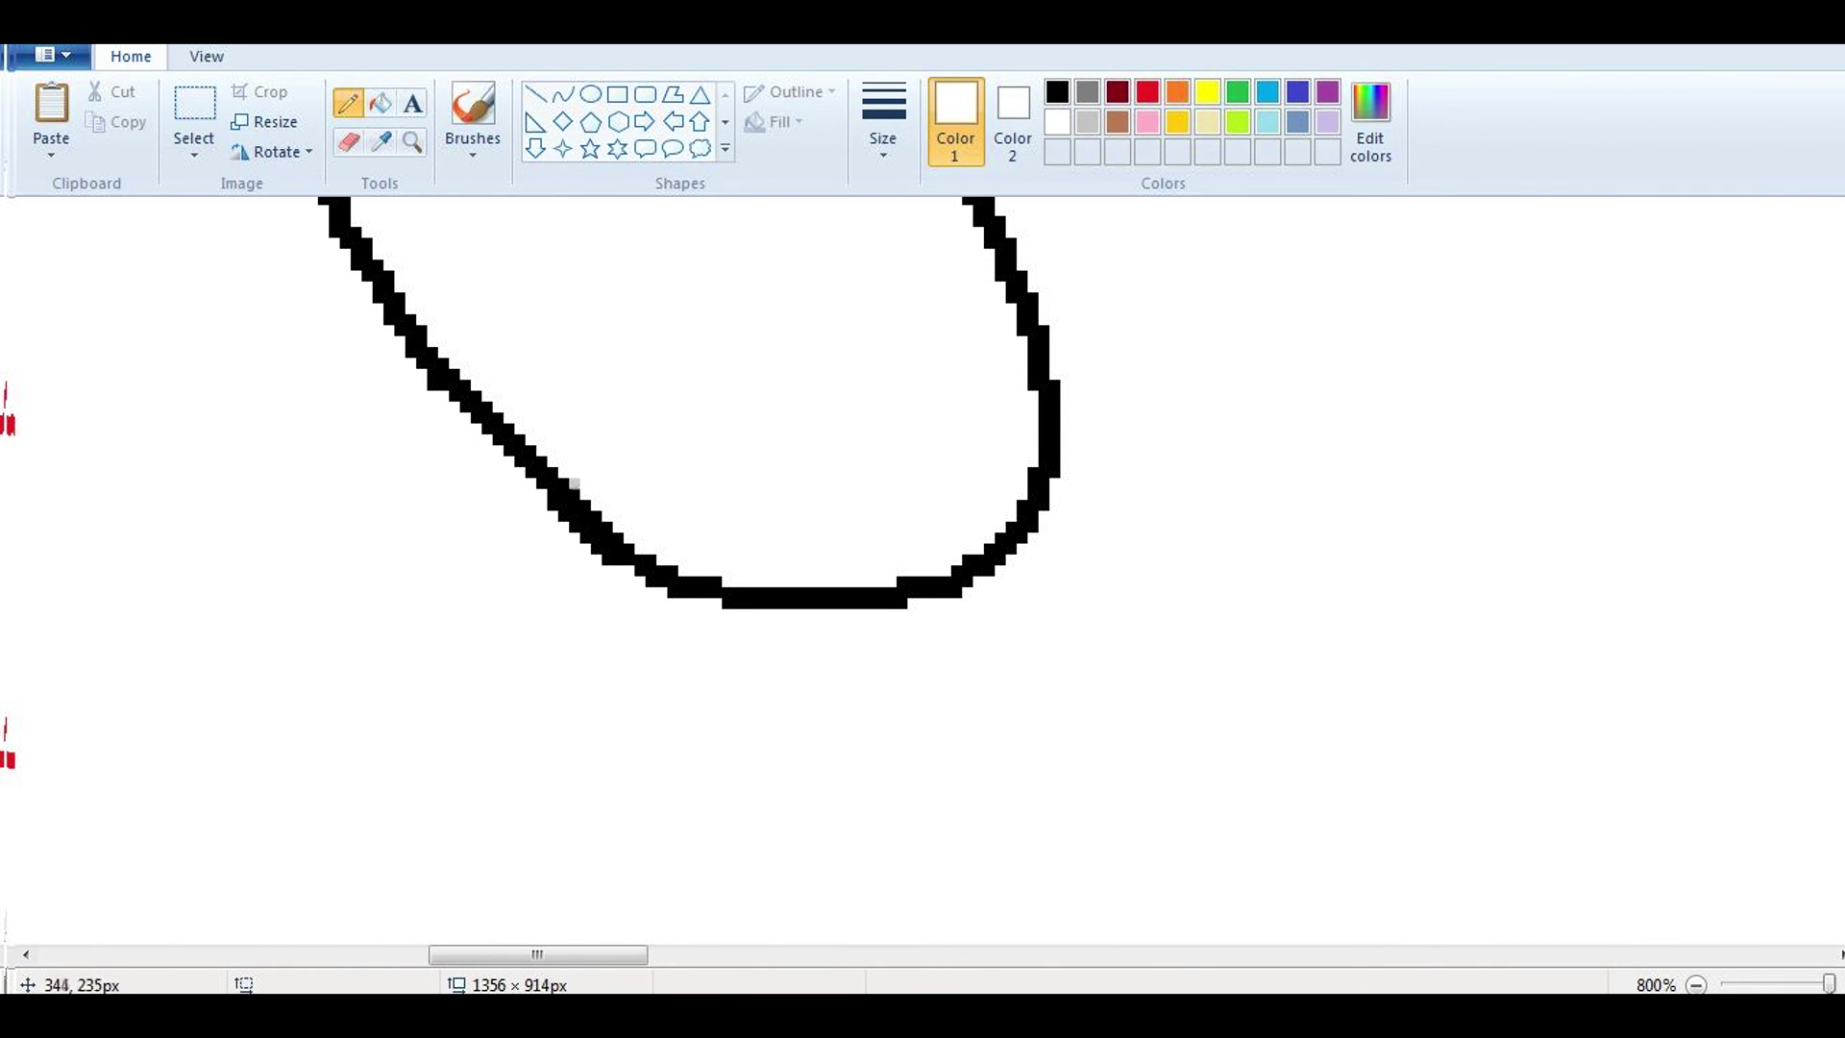
{"action": "scroll", "coordinate": [432, 384], "scroll_direction": "up", "scroll_amount": 5}
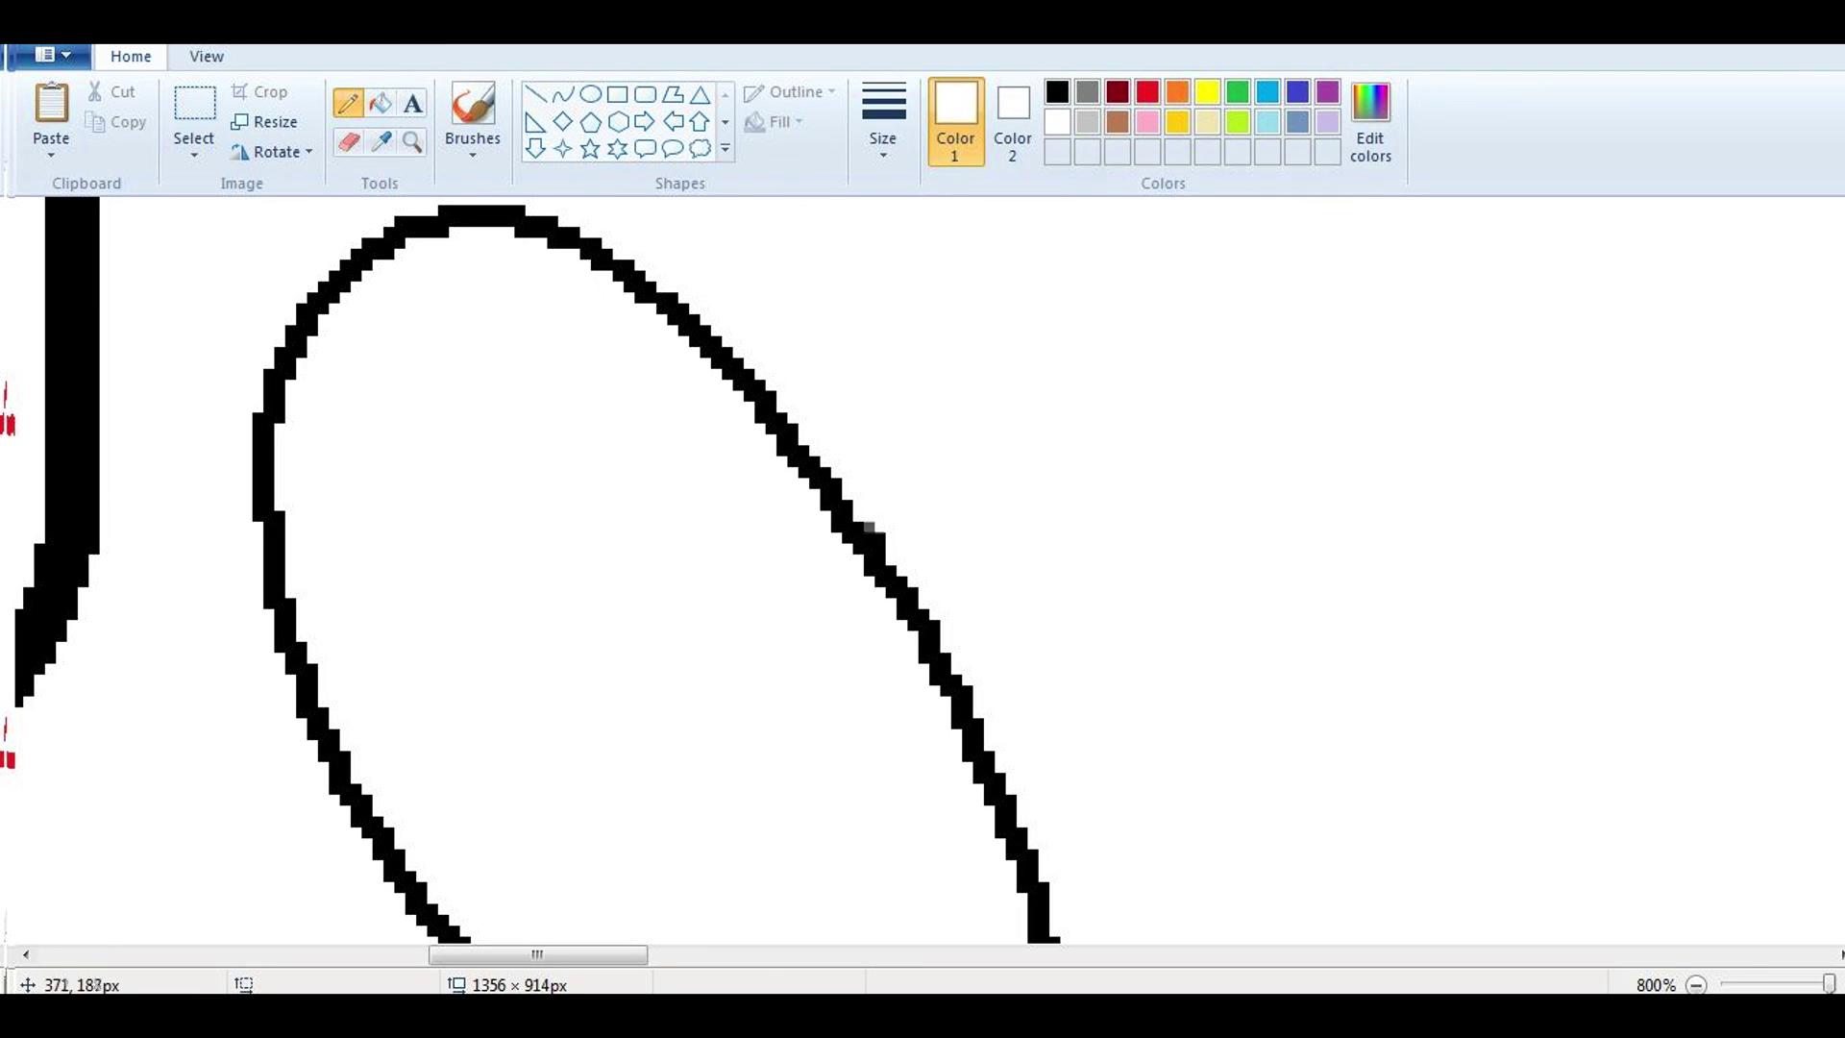
{"action": "left_click_drag", "start_coordinate": [480, 214], "coordinate": [515, 209]}
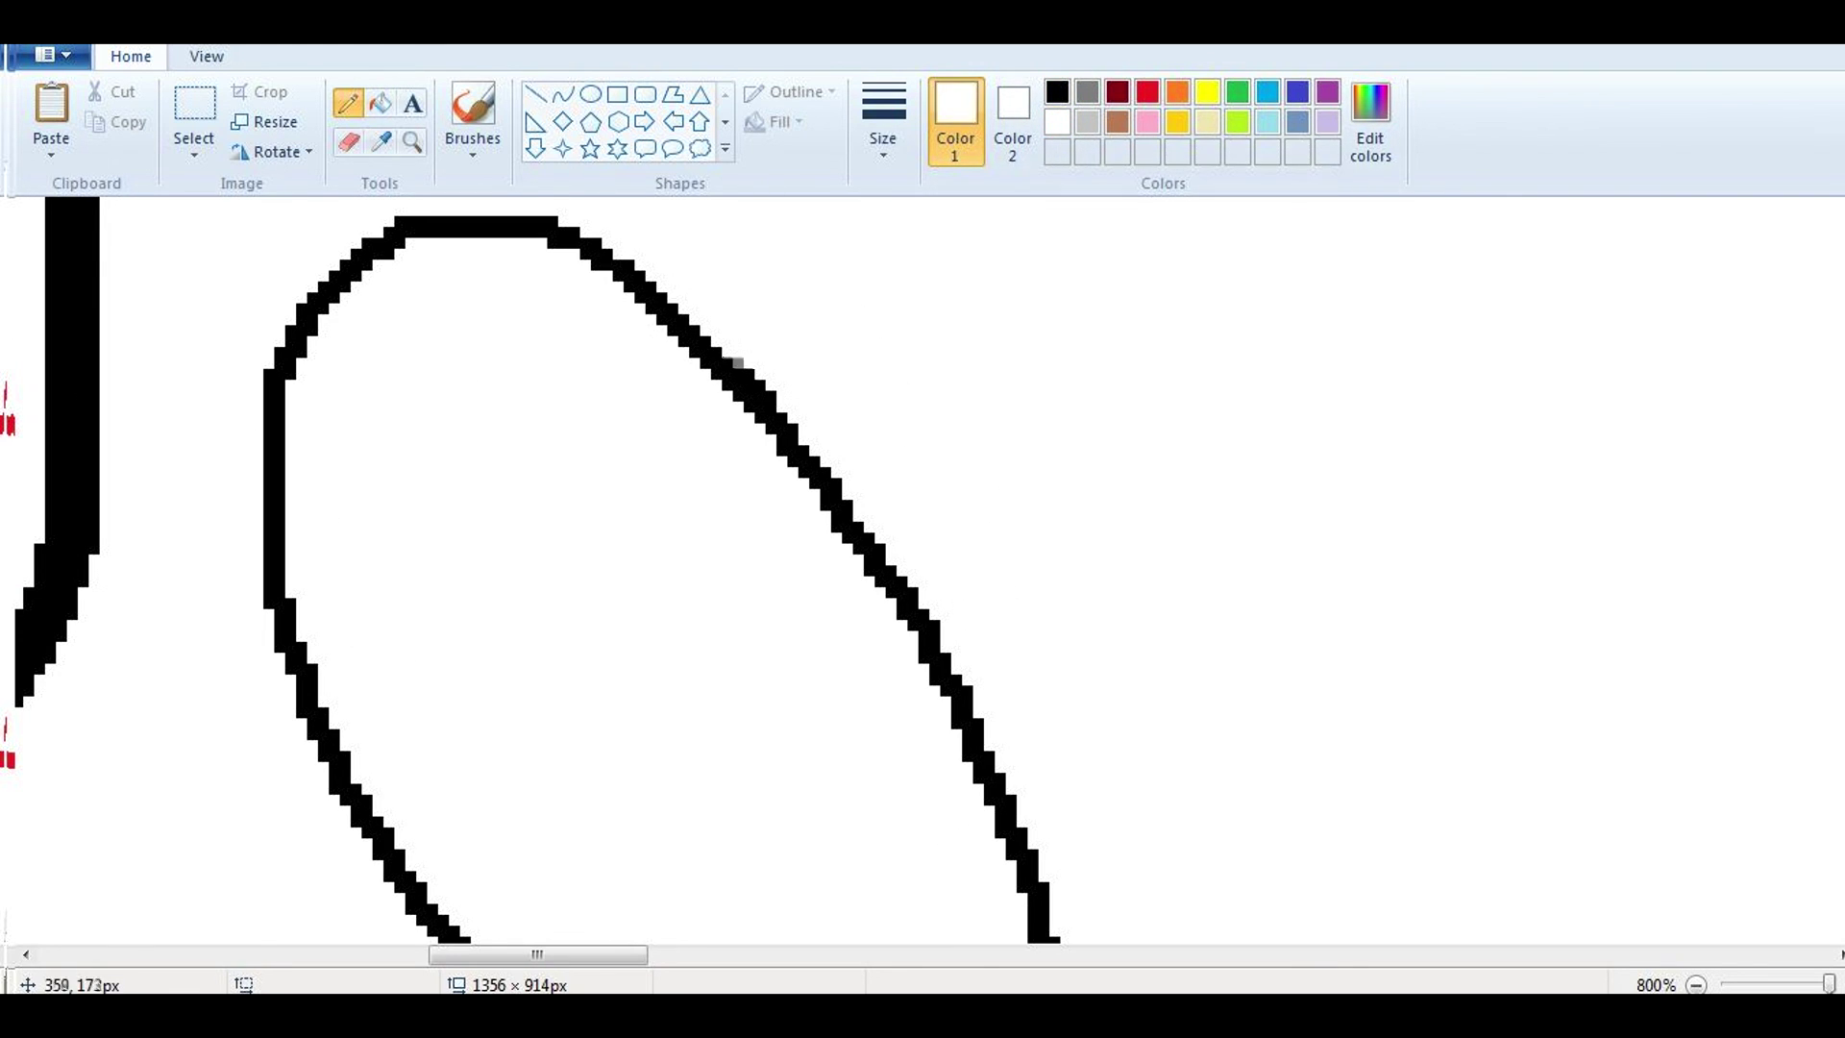
{"action": "scroll", "coordinate": [726, 353], "scroll_direction": "down", "scroll_amount": 5}
{"action": "left_click_drag", "start_coordinate": [1047, 576], "coordinate": [1047, 653]}
{"action": "left_click", "coordinate": [347, 102]}
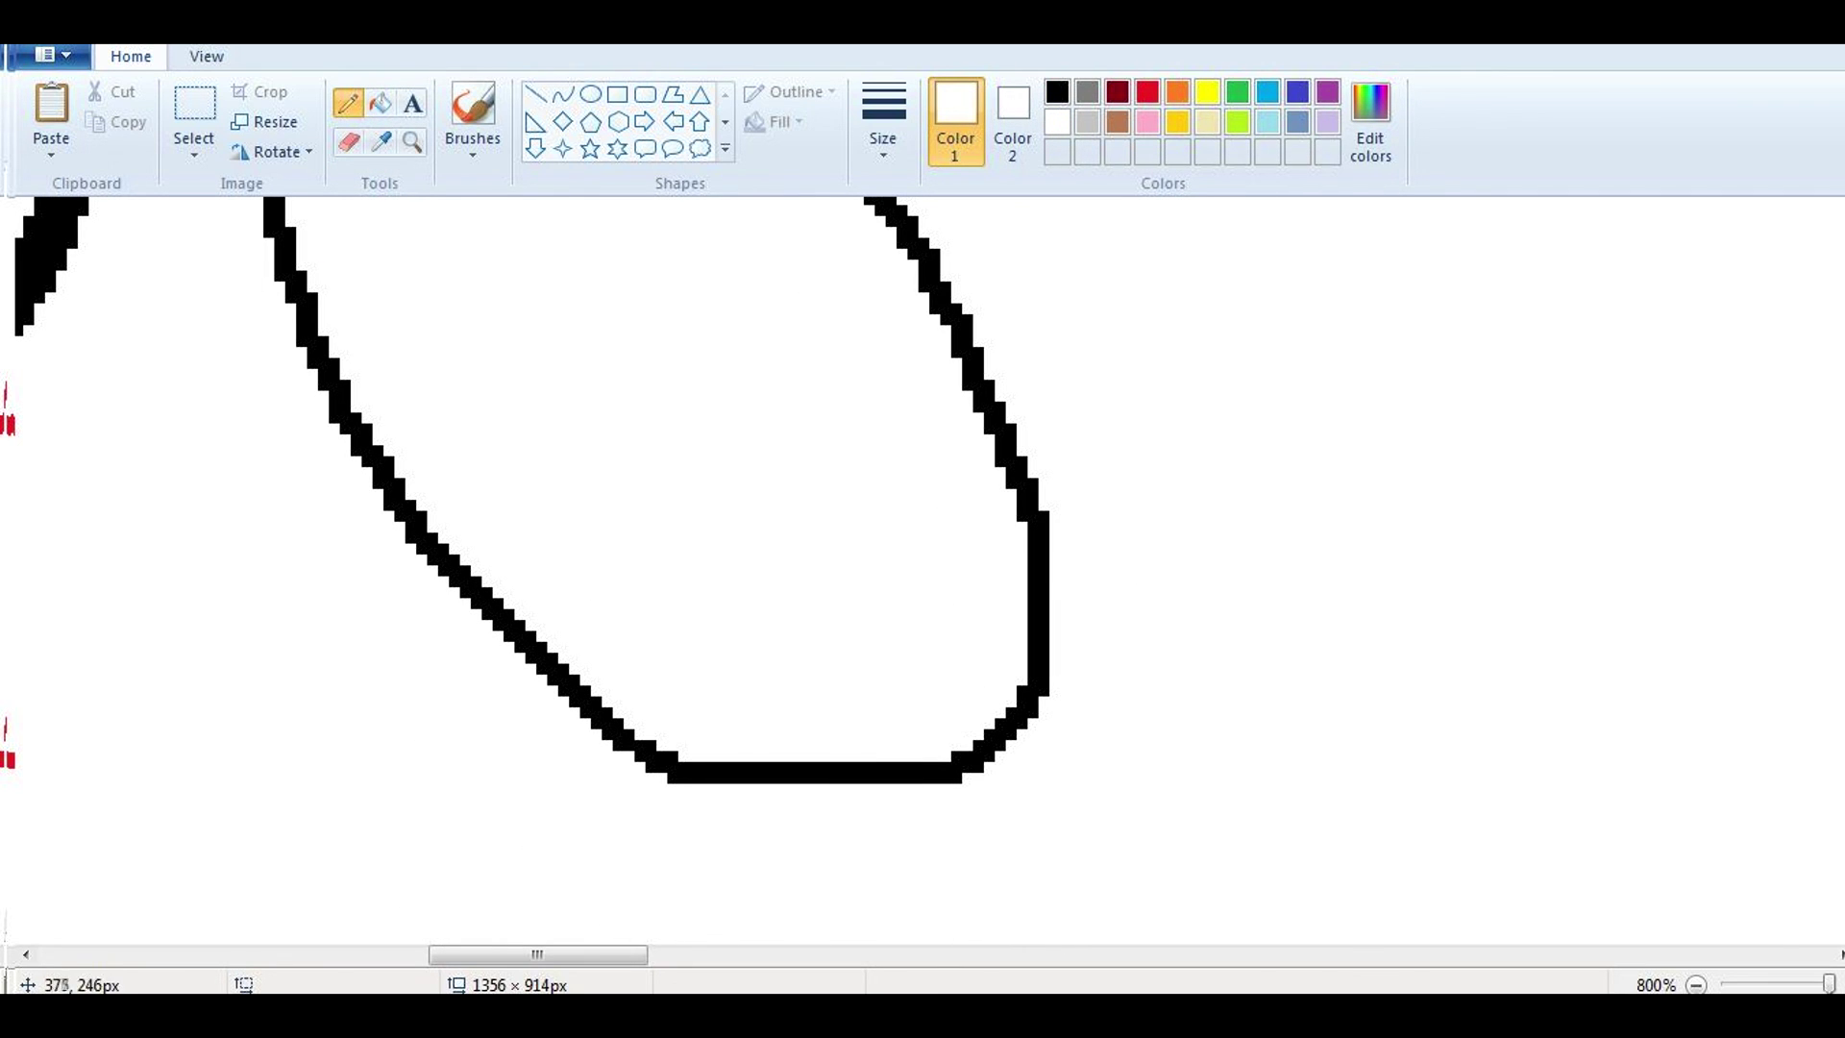
Step: Draw a horizontal red guide line from the eye's base across the face and place a copy of the eye beside the head
{"action": "scroll", "coordinate": [725, 480], "scroll_direction": "up", "scroll_amount": 2}
{"action": "scroll", "coordinate": [726, 481], "scroll_direction": "down", "scroll_amount": 5}
{"action": "scroll", "coordinate": [726, 480], "scroll_direction": "up", "scroll_amount": 1}
{"action": "left_click", "coordinate": [193, 154]}
{"action": "left_click", "coordinate": [288, 243]}
{"action": "mouse_move", "coordinate": [607, 338]}
{"action": "left_mouse_down"}
{"action": "mouse_move", "coordinate": [655, 423]}
{"action": "mouse_move", "coordinate": [428, 461]}
{"action": "left_mouse_up"}
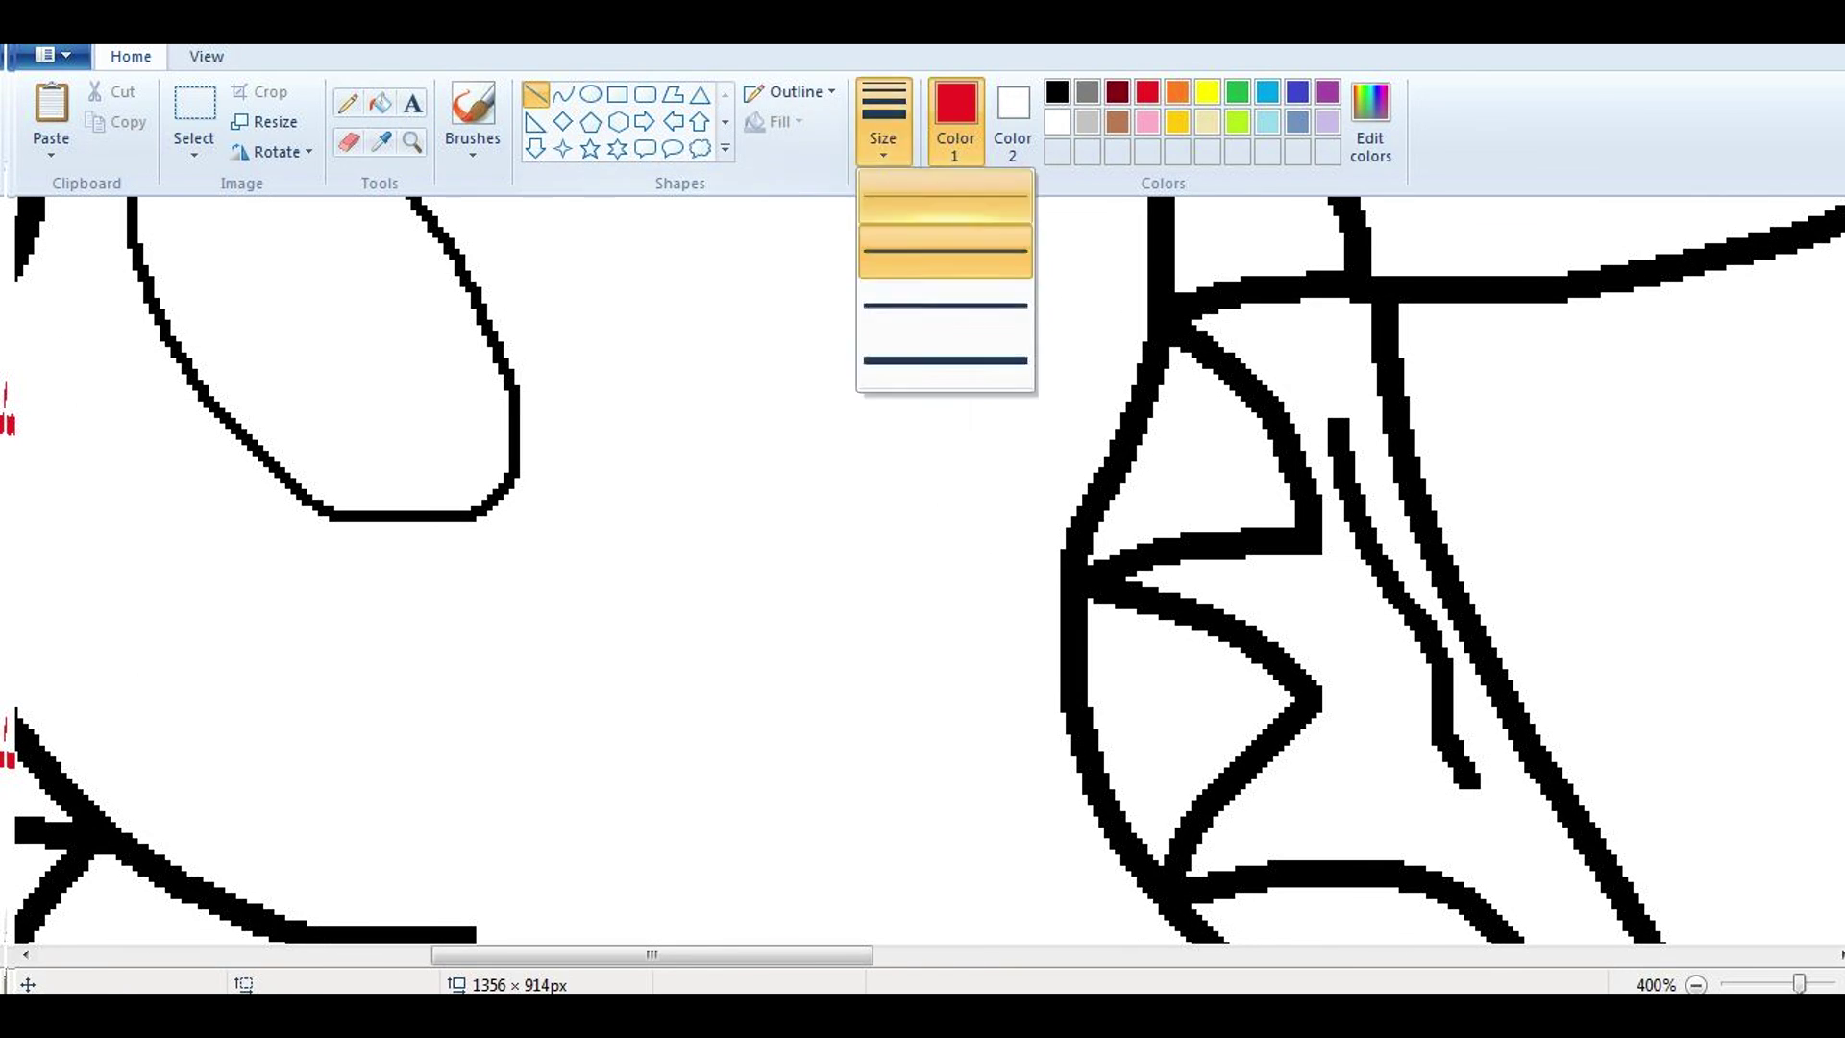
{"action": "left_click_drag", "start_coordinate": [328, 528], "coordinate": [1033, 528]}
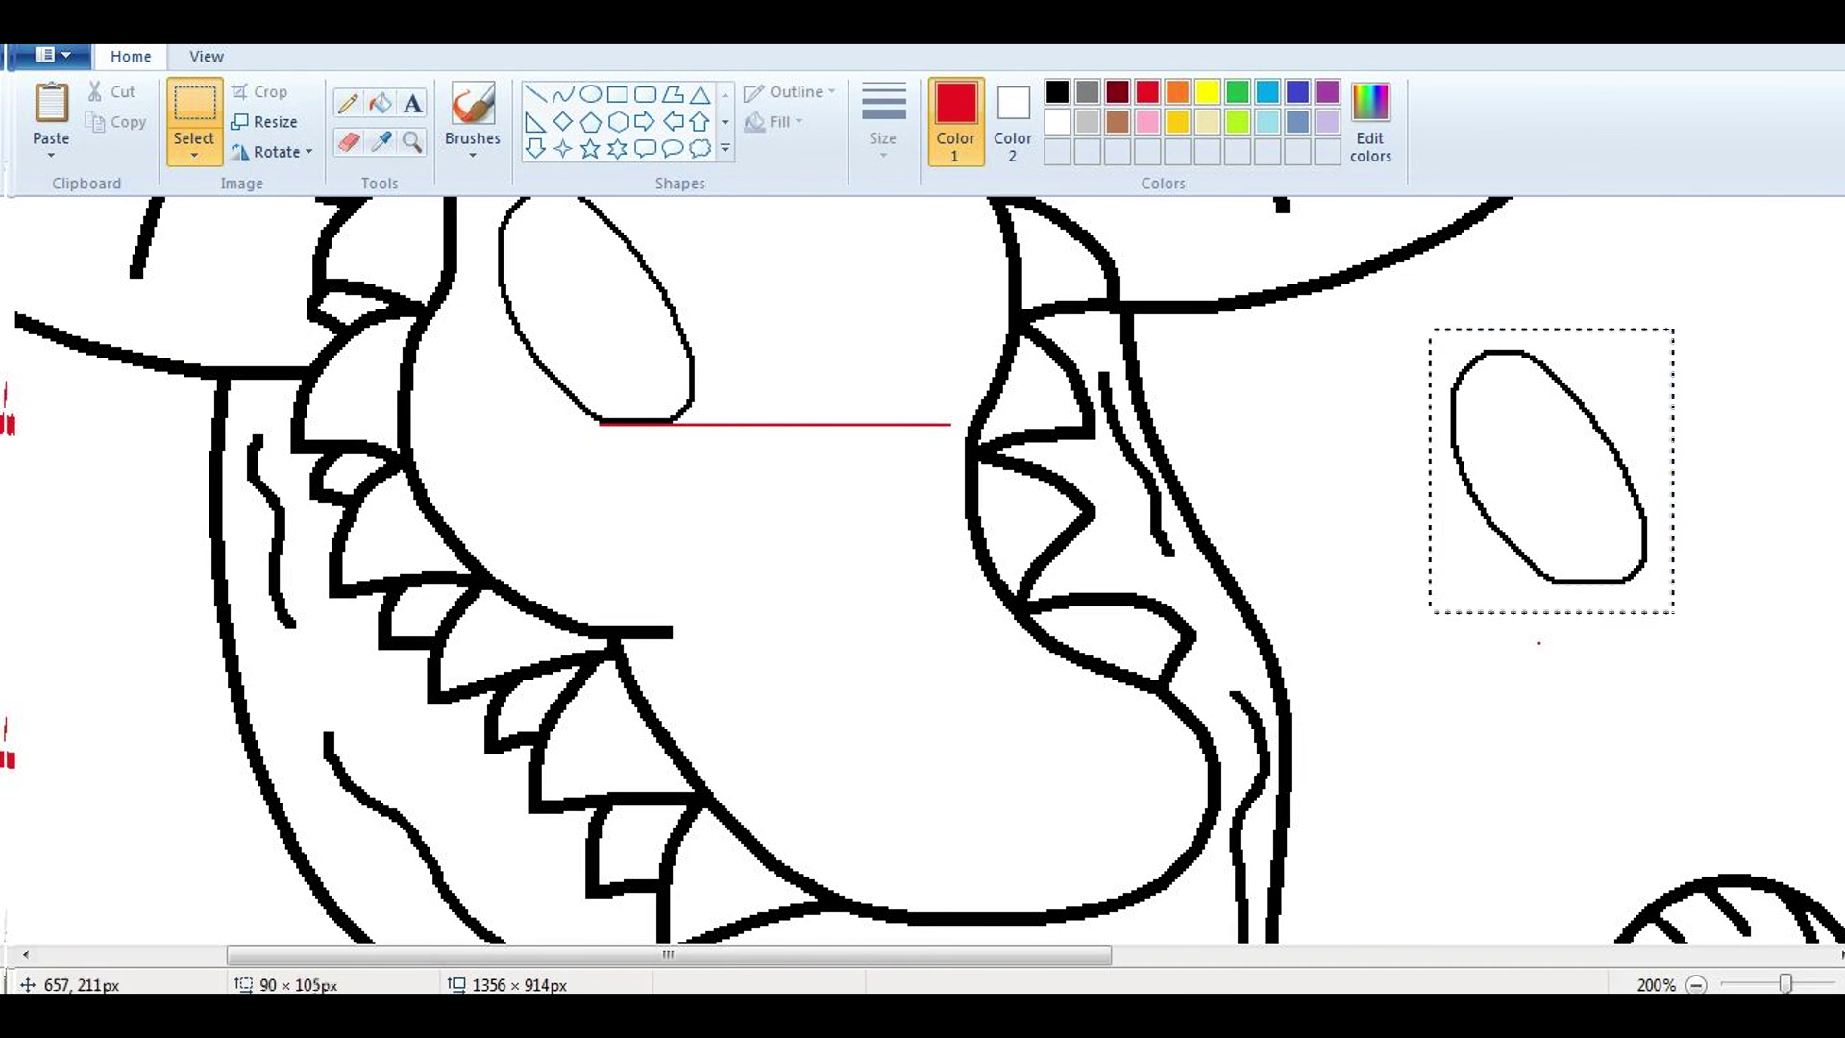
Step: Flip the eye copy horizontally and place it opposite the first eye at the guide line's far end
{"action": "left_click", "coordinate": [276, 151]}
{"action": "left_click", "coordinate": [317, 306]}
{"action": "left_click_drag", "start_coordinate": [1552, 471], "coordinate": [874, 309]}
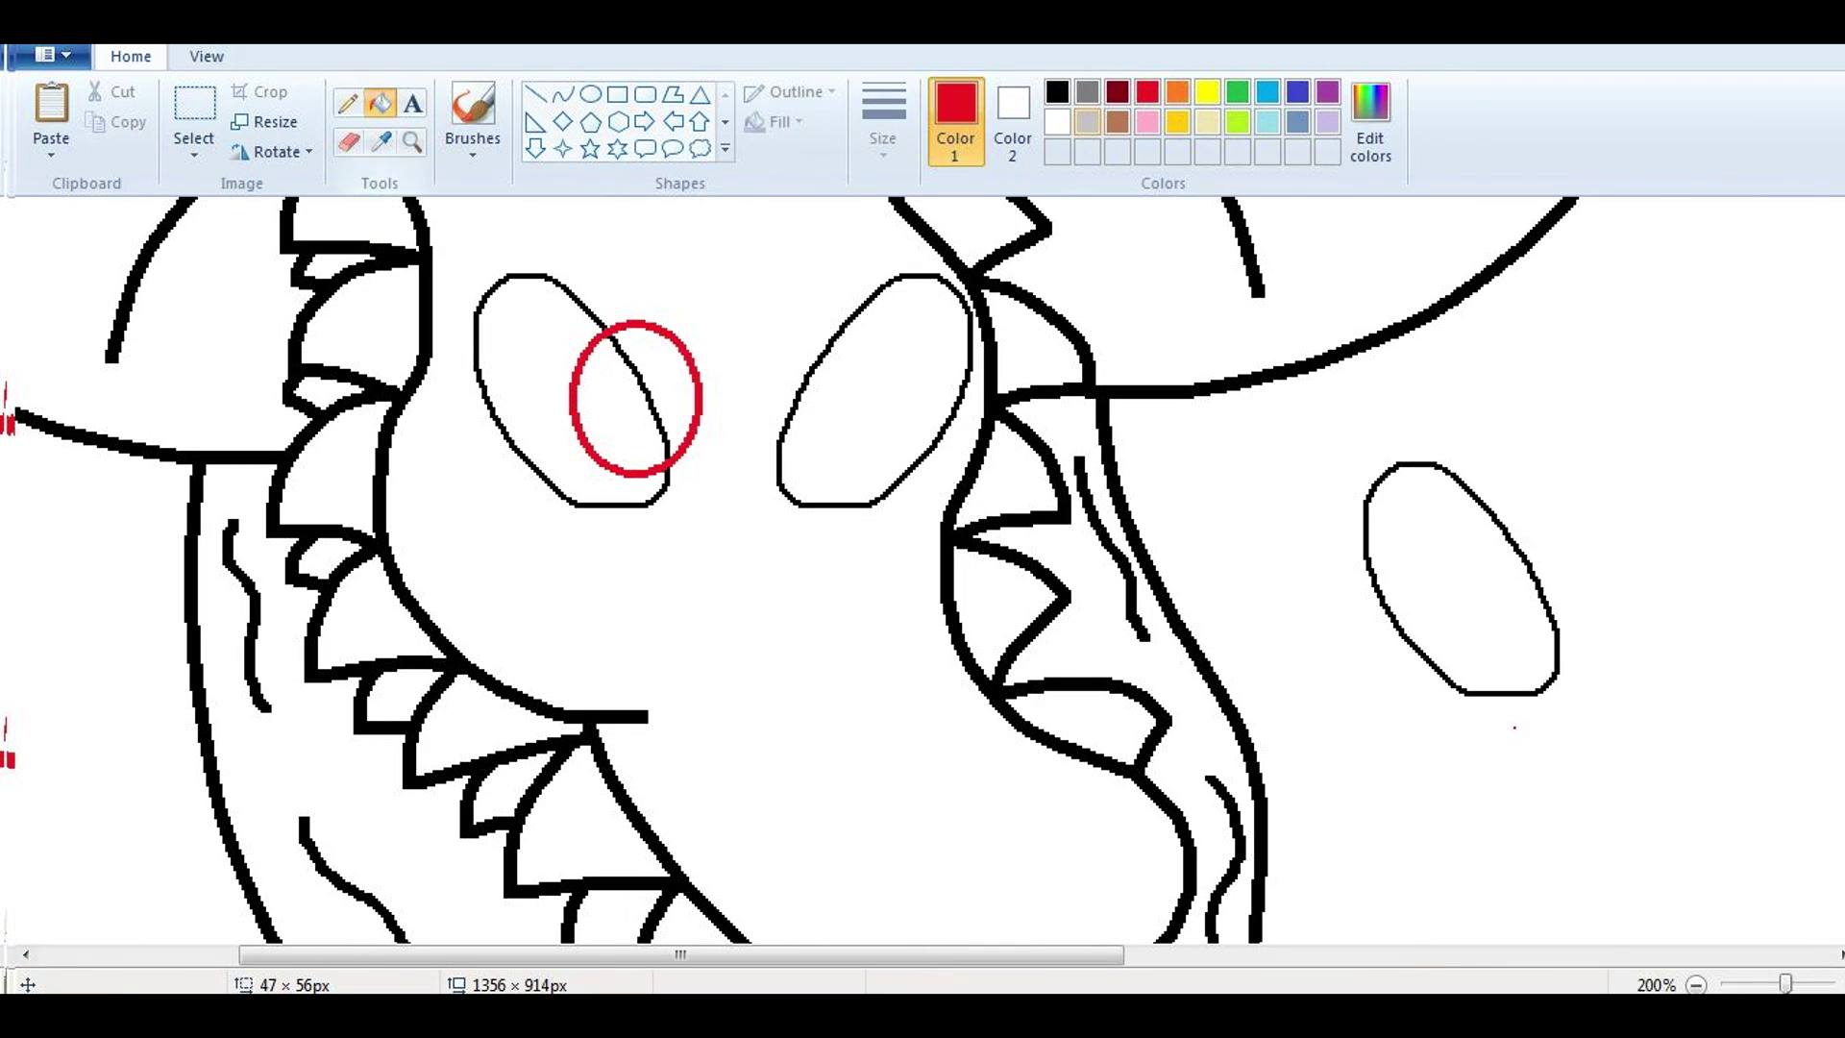
Step: Select the spare eye outline beside the head and move it onto the left eye and its iris circle
{"action": "left_click", "coordinate": [193, 106]}
{"action": "left_click_drag", "start_coordinate": [1351, 445], "coordinate": [1605, 724]}
{"action": "left_click_drag", "start_coordinate": [1461, 577], "coordinate": [571, 389]}
Step: Draw a thin black eyebrow arc above the left eye and trim its ends
{"action": "left_click", "coordinate": [348, 102]}
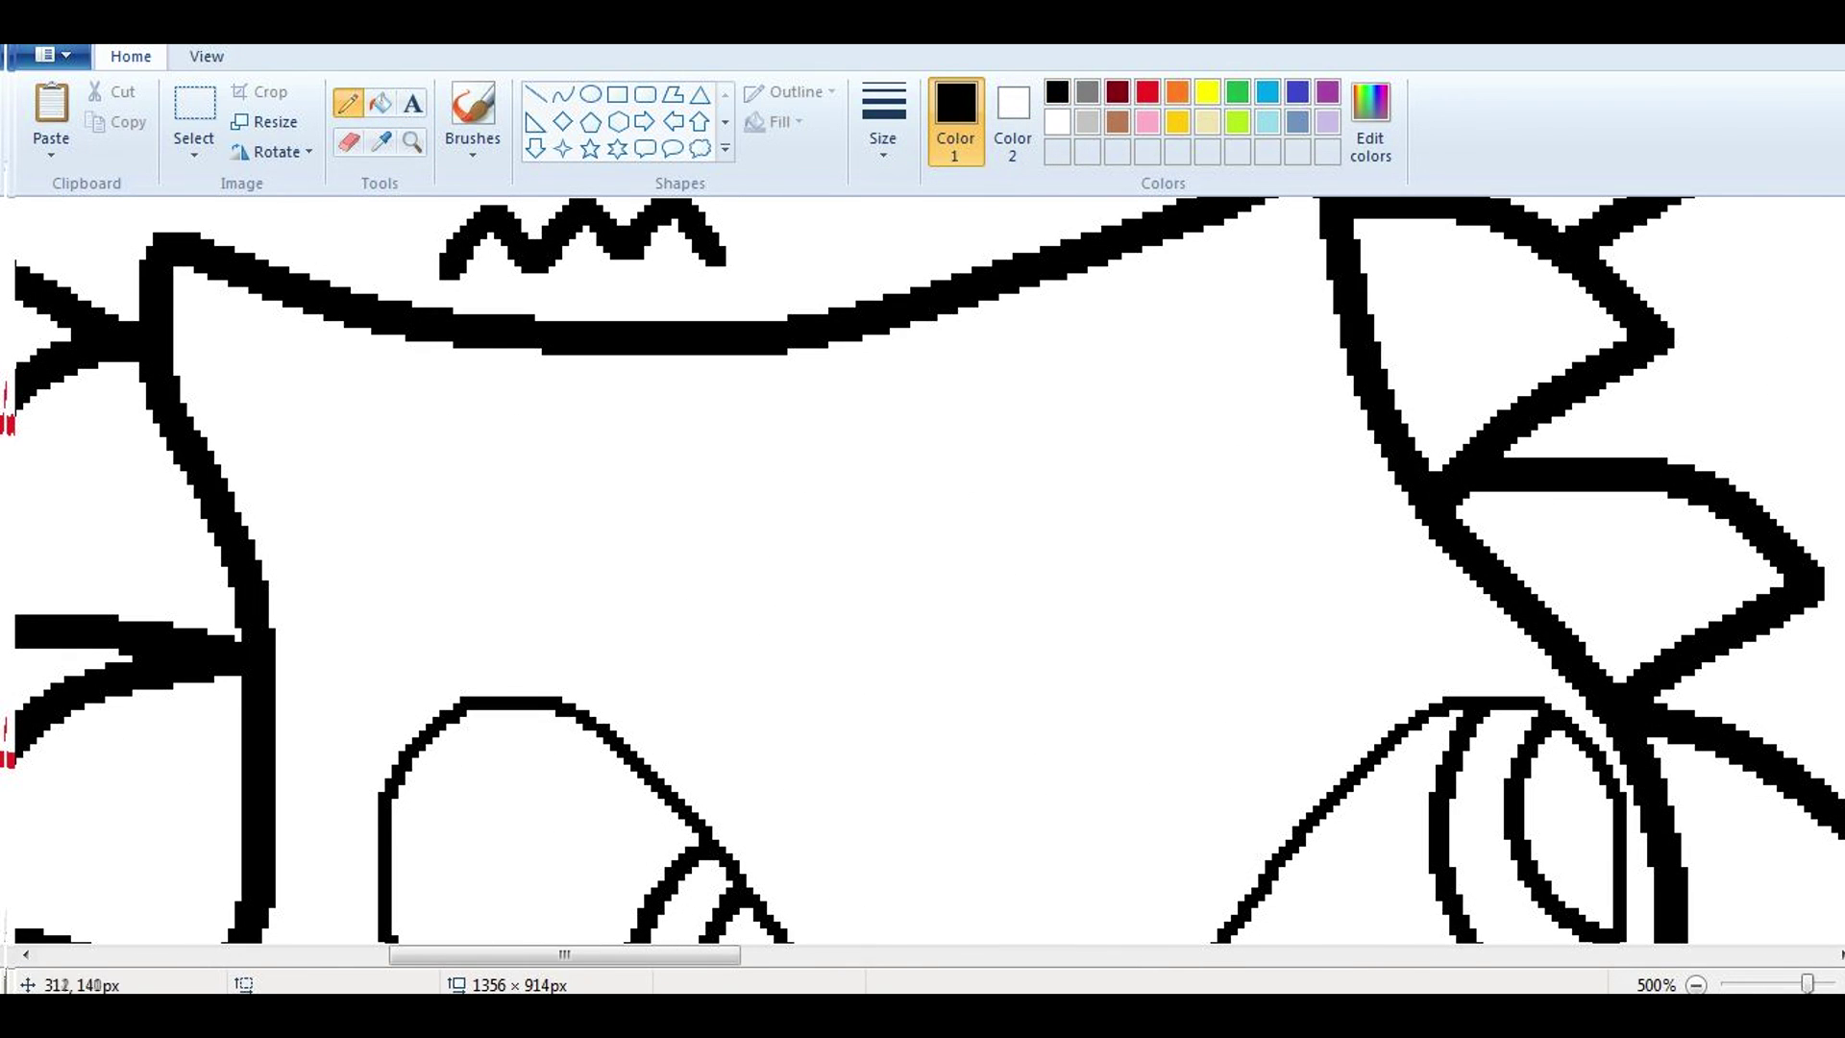
{"action": "left_click_drag", "start_coordinate": [322, 546], "coordinate": [725, 475]}
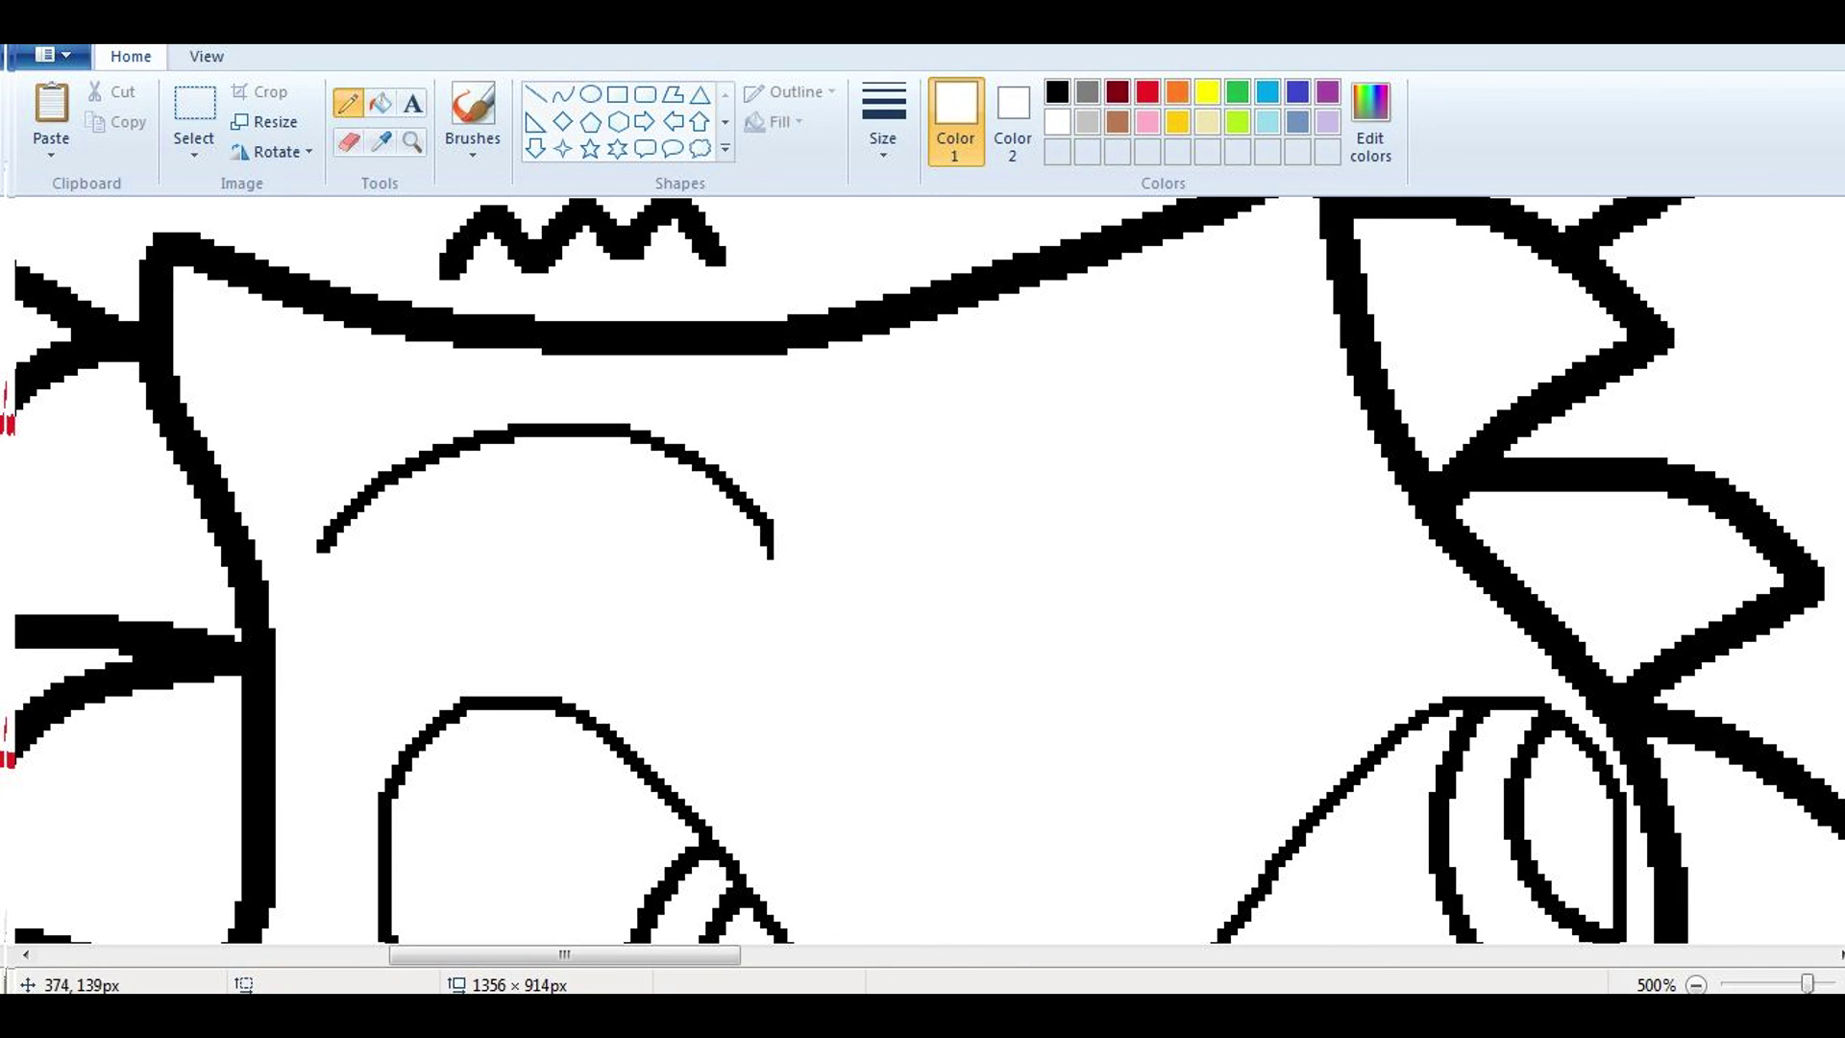
{"action": "left_click", "coordinate": [194, 153]}
{"action": "left_click", "coordinate": [250, 288]}
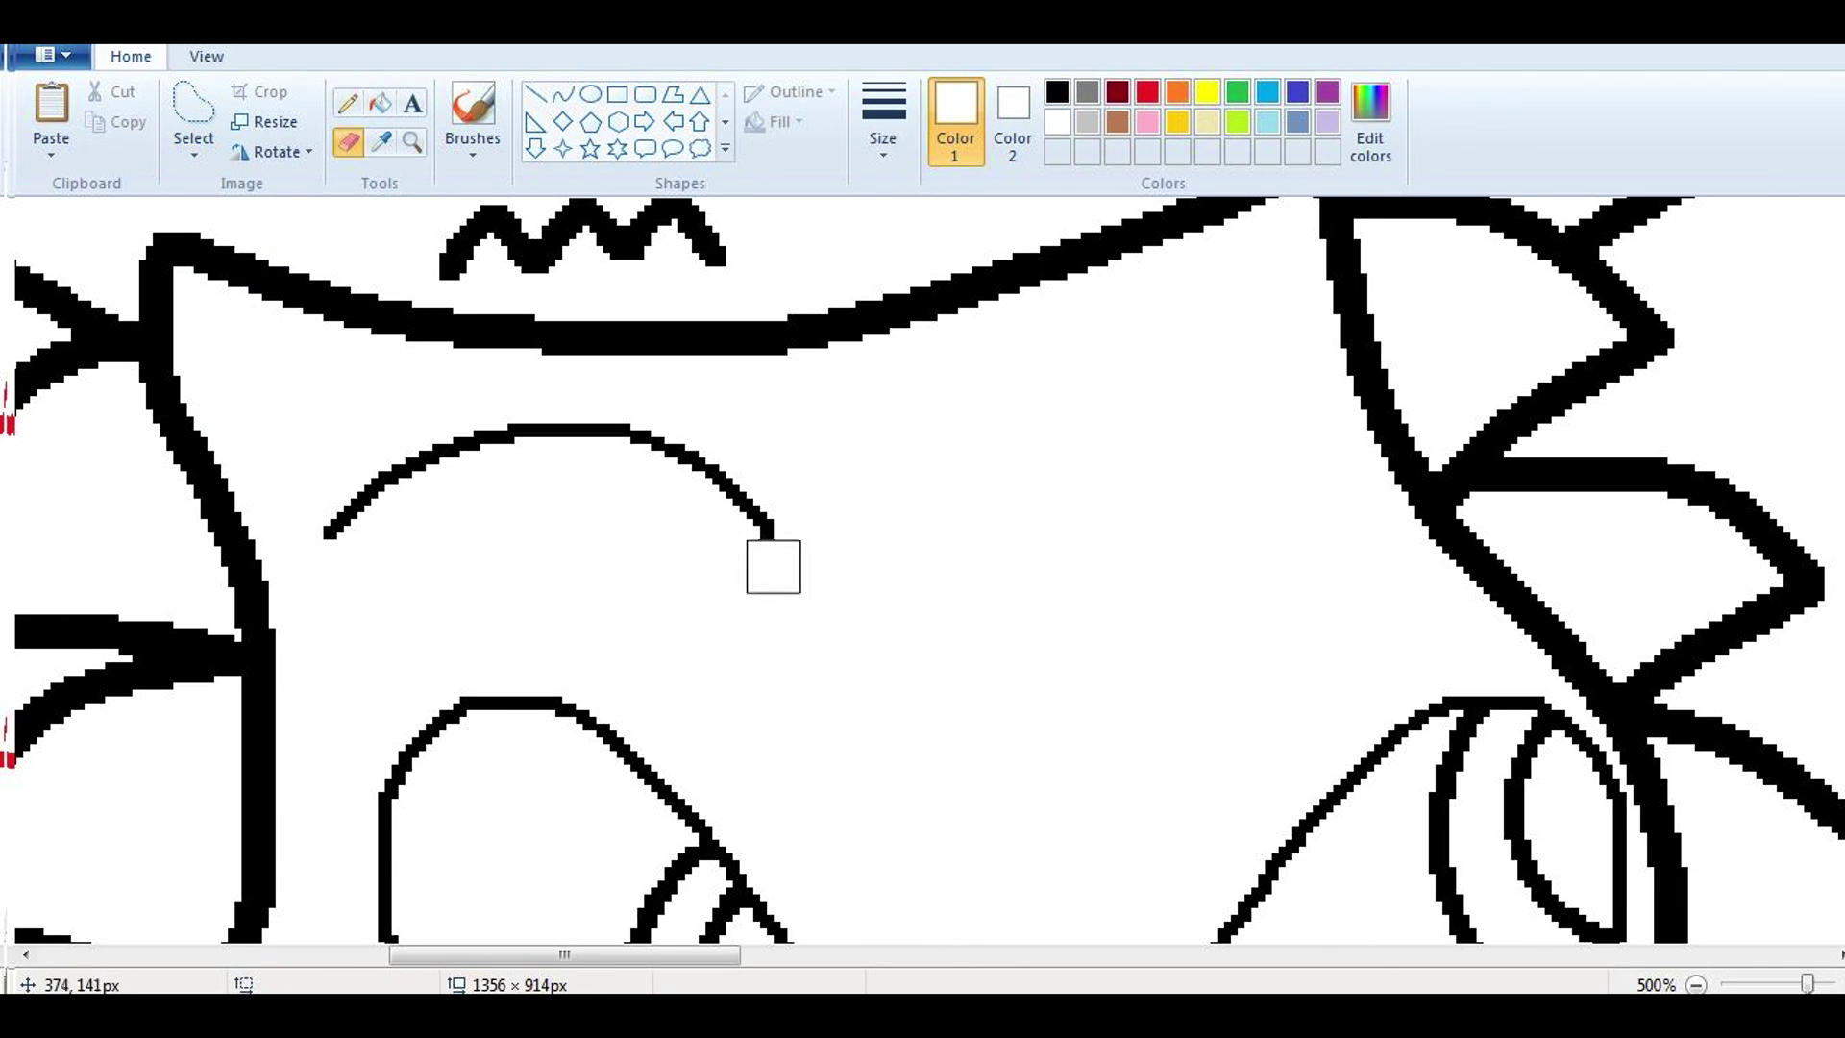
Step: Duplicate the eyebrow arc and place the copy directly beneath the original as its lower edge
{"action": "left_click_drag", "start_coordinate": [307, 543], "coordinate": [549, 539]}
{"action": "key", "text": "ctrl+c"}
{"action": "key", "text": "ctrl+v"}
{"action": "left_click_drag", "start_coordinate": [393, 275], "coordinate": [693, 544]}
Step: Divide the band between the two eyebrow arcs into segments with short black crosswise lines
{"action": "left_click", "coordinate": [535, 93]}
{"action": "left_click_drag", "start_coordinate": [370, 498], "coordinate": [399, 545]}
{"action": "left_click_drag", "start_coordinate": [457, 443], "coordinate": [473, 471]}
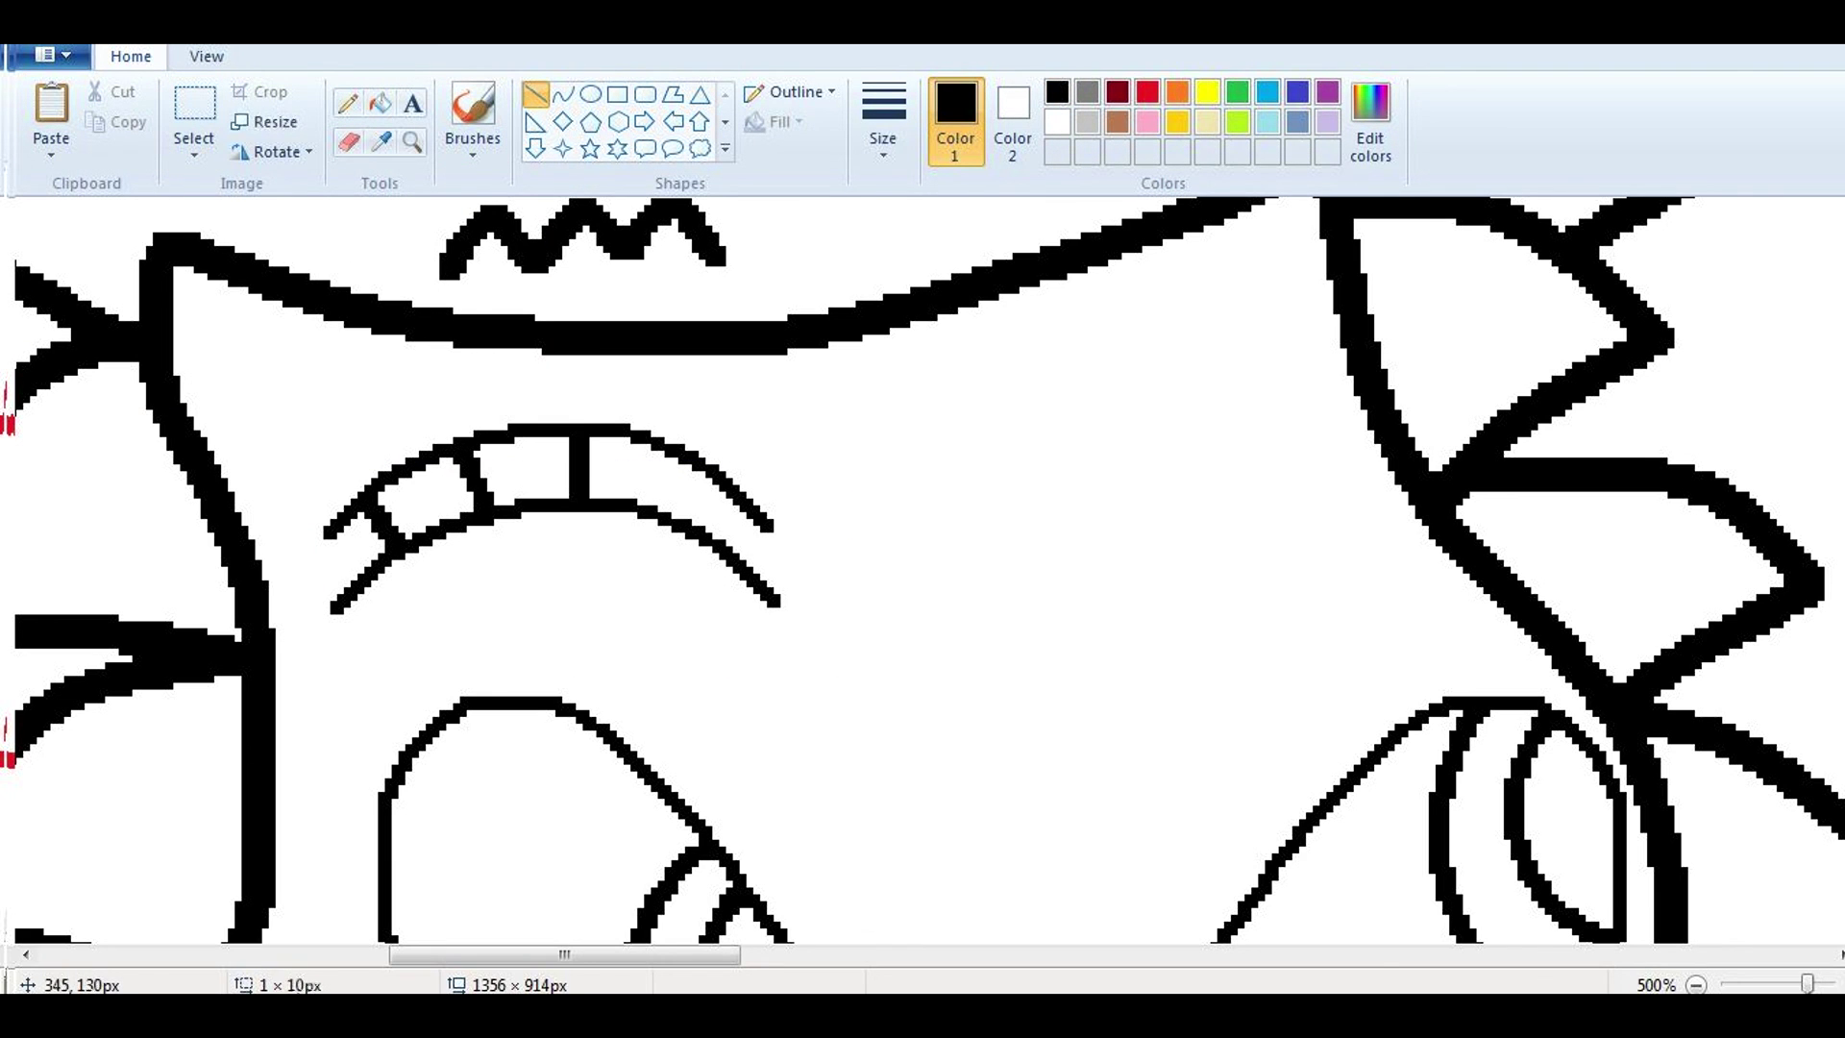
Step: Copy the segmented eyebrow and place the duplicate above the right eye, level with a horizontal red guide line
{"action": "scroll", "coordinate": [735, 518], "scroll_direction": "down", "scroll_amount": 4}
{"action": "scroll", "coordinate": [735, 519], "scroll_direction": "up", "scroll_amount": 3}
{"action": "left_click", "coordinate": [194, 154]}
{"action": "left_click", "coordinate": [297, 243]}
{"action": "mouse_move", "coordinate": [283, 432]}
{"action": "left_mouse_down"}
{"action": "mouse_move", "coordinate": [721, 327]}
{"action": "mouse_move", "coordinate": [317, 519]}
{"action": "left_mouse_up"}
{"action": "left_click", "coordinate": [347, 103]}
{"action": "left_click", "coordinate": [883, 125]}
{"action": "left_click", "coordinate": [1147, 92]}
{"action": "left_click_drag", "start_coordinate": [658, 496], "coordinate": [1207, 497]}
{"action": "key", "text": "ctrl+v"}
{"action": "left_click_drag", "start_coordinate": [301, 306], "coordinate": [1037, 418]}
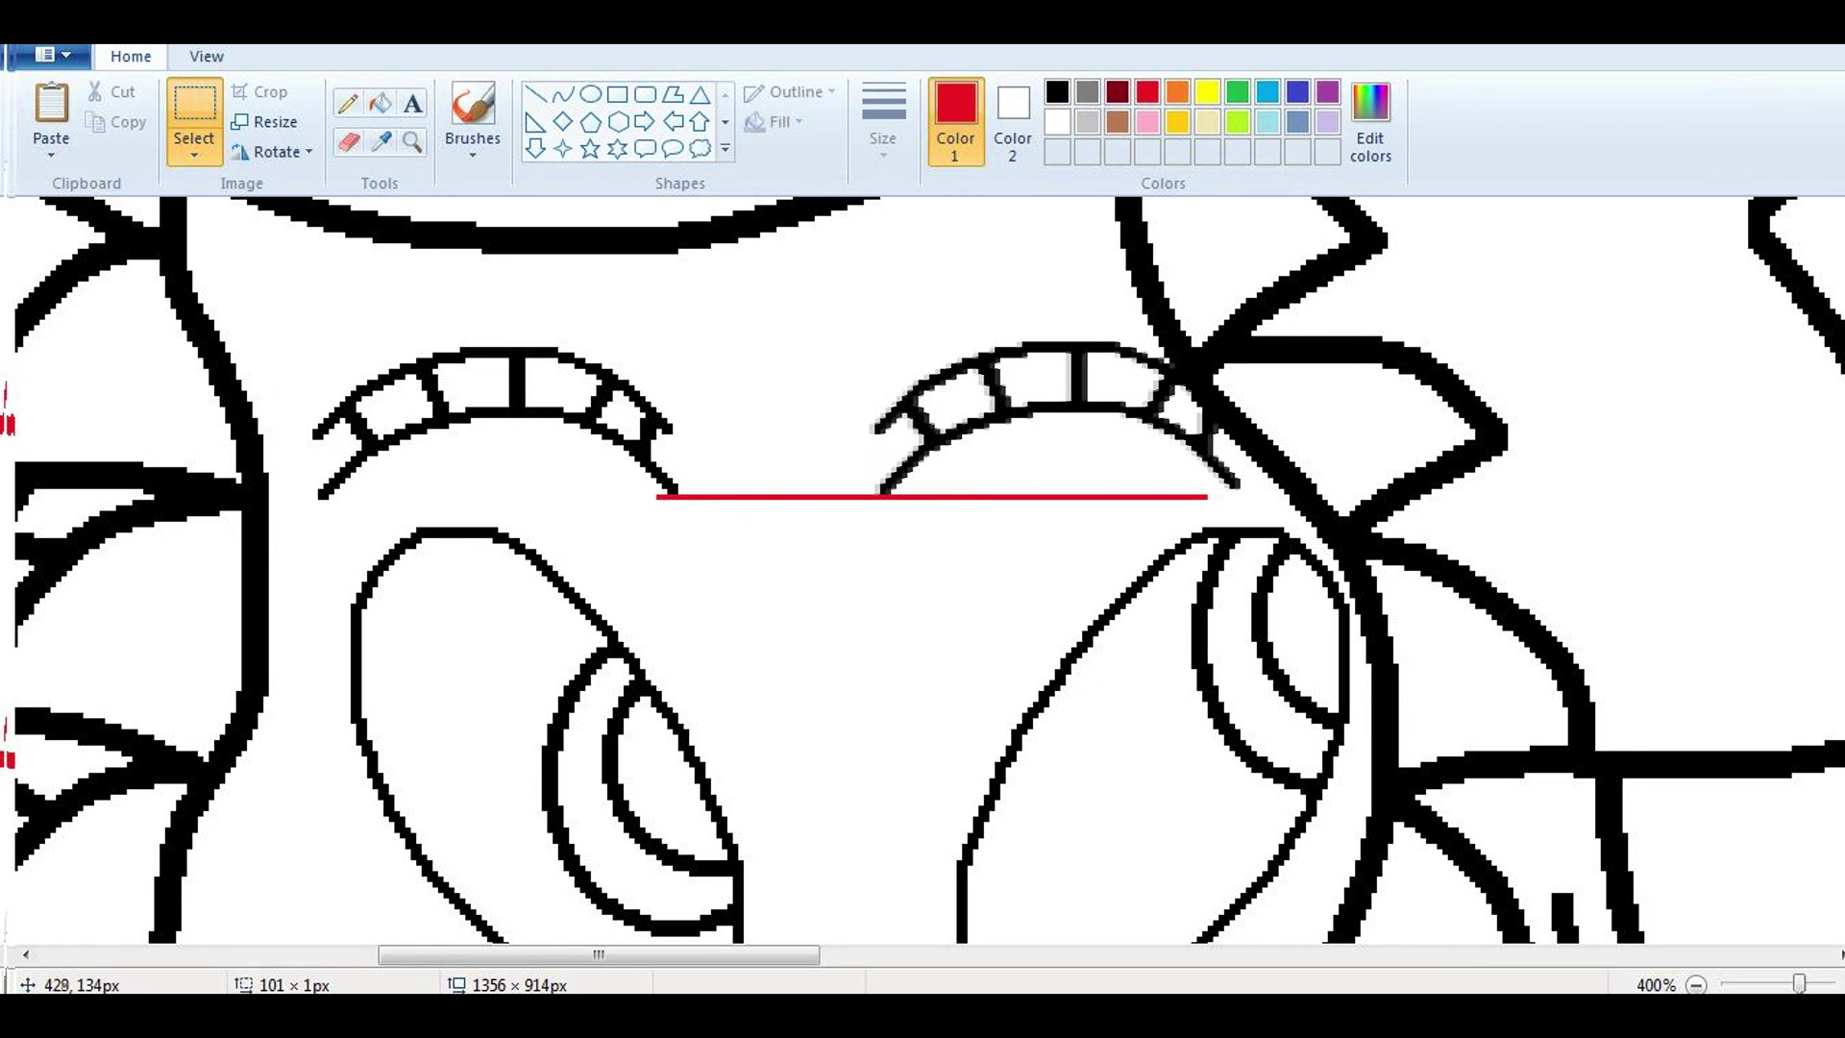
Step: Draw a black, nearly circular nose outline centred below the eyes
{"action": "left_click", "coordinate": [412, 142]}
{"action": "scroll", "coordinate": [226, 336], "scroll_direction": "down", "scroll_amount": 5}
{"action": "left_click", "coordinate": [576, 442]}
{"action": "left_click", "coordinate": [651, 498]}
{"action": "left_click", "coordinate": [590, 93]}
{"action": "left_click", "coordinate": [1057, 91]}
{"action": "mouse_move", "coordinate": [830, 448]}
{"action": "left_mouse_down"}
{"action": "mouse_move", "coordinate": [667, 659]}
{"action": "mouse_move", "coordinate": [612, 684]}
{"action": "left_mouse_up"}
Step: Draw a thin black curved line from the base of the left eye down toward the nose
{"action": "left_click", "coordinate": [348, 103]}
{"action": "left_click", "coordinate": [883, 125]}
{"action": "left_click", "coordinate": [942, 255]}
{"action": "left_click_drag", "start_coordinate": [348, 232], "coordinate": [459, 387]}
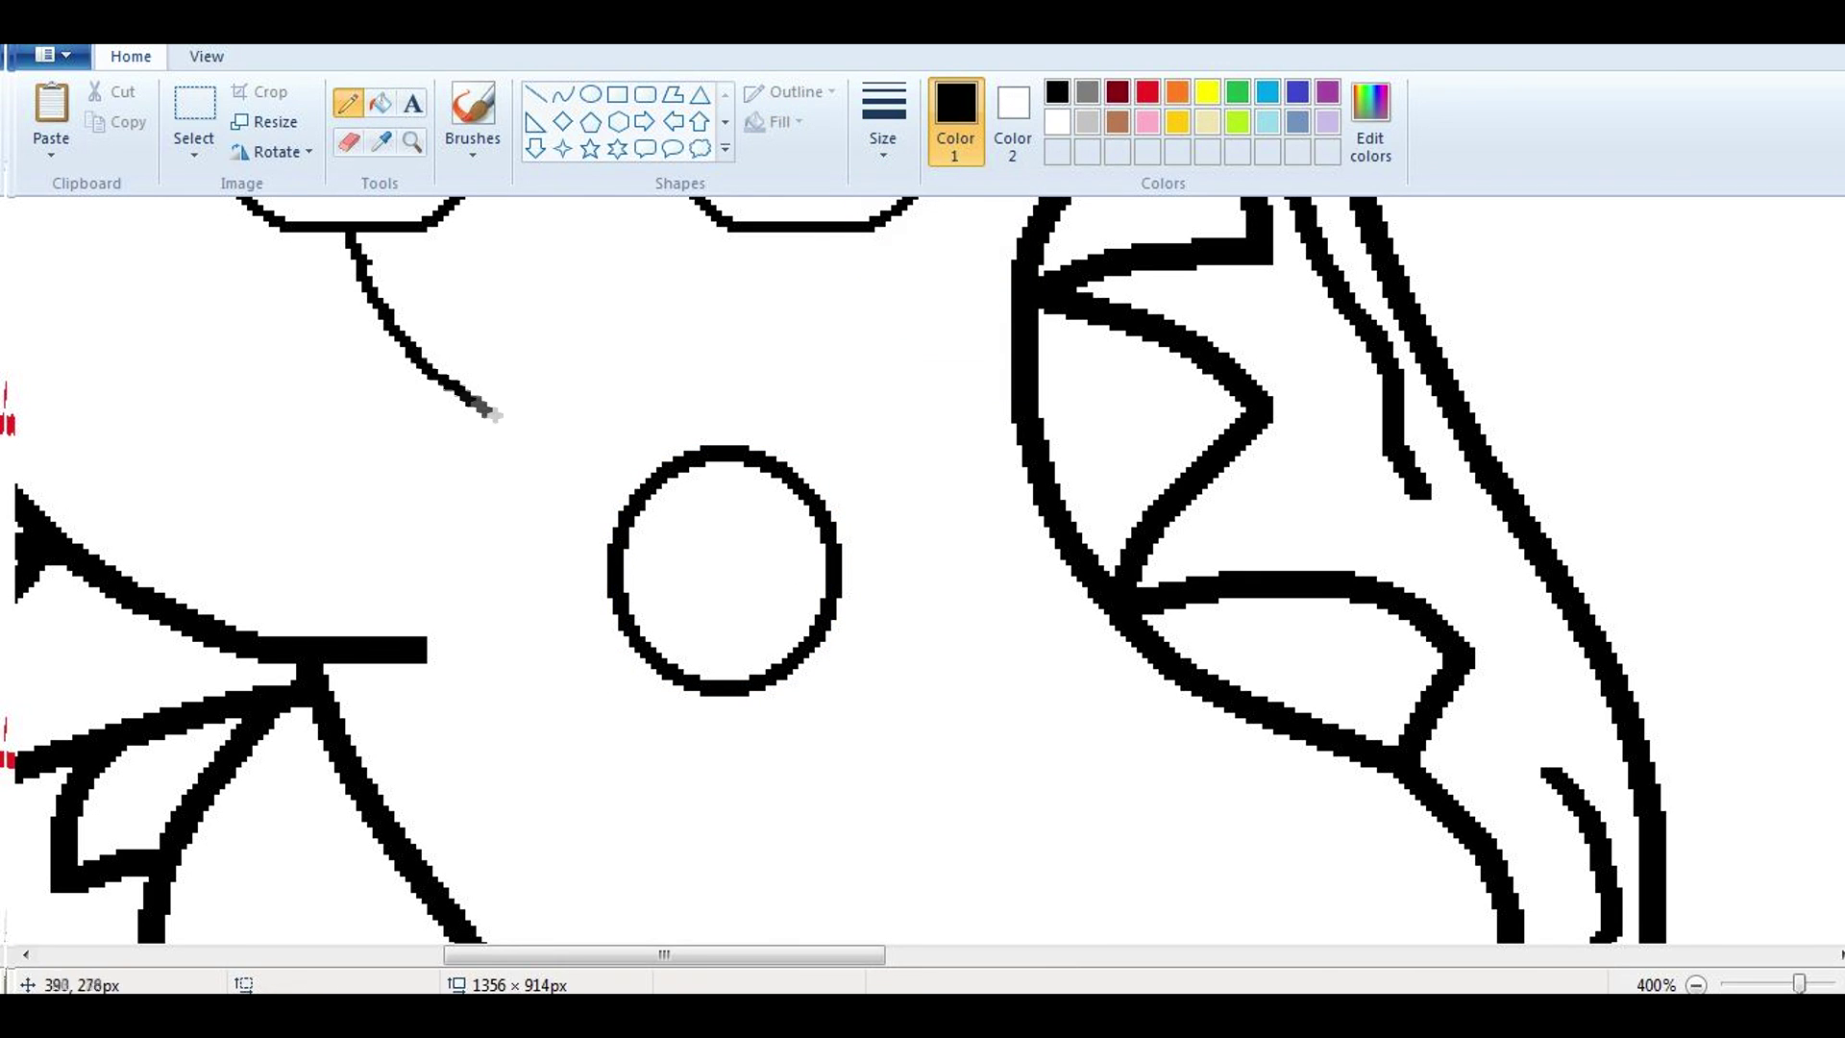
Step: Connect the right eye's base to the nose with a thin black line and smooth its uneven pixels with black and white touch-ups
{"action": "scroll", "coordinate": [531, 467], "scroll_direction": "down", "scroll_amount": 2}
{"action": "scroll", "coordinate": [531, 468], "scroll_direction": "up", "scroll_amount": 5}
{"action": "left_click", "coordinate": [883, 125]}
{"action": "left_click", "coordinate": [943, 252]}
{"action": "left_click", "coordinate": [1056, 121]}
{"action": "left_click", "coordinate": [1057, 91]}
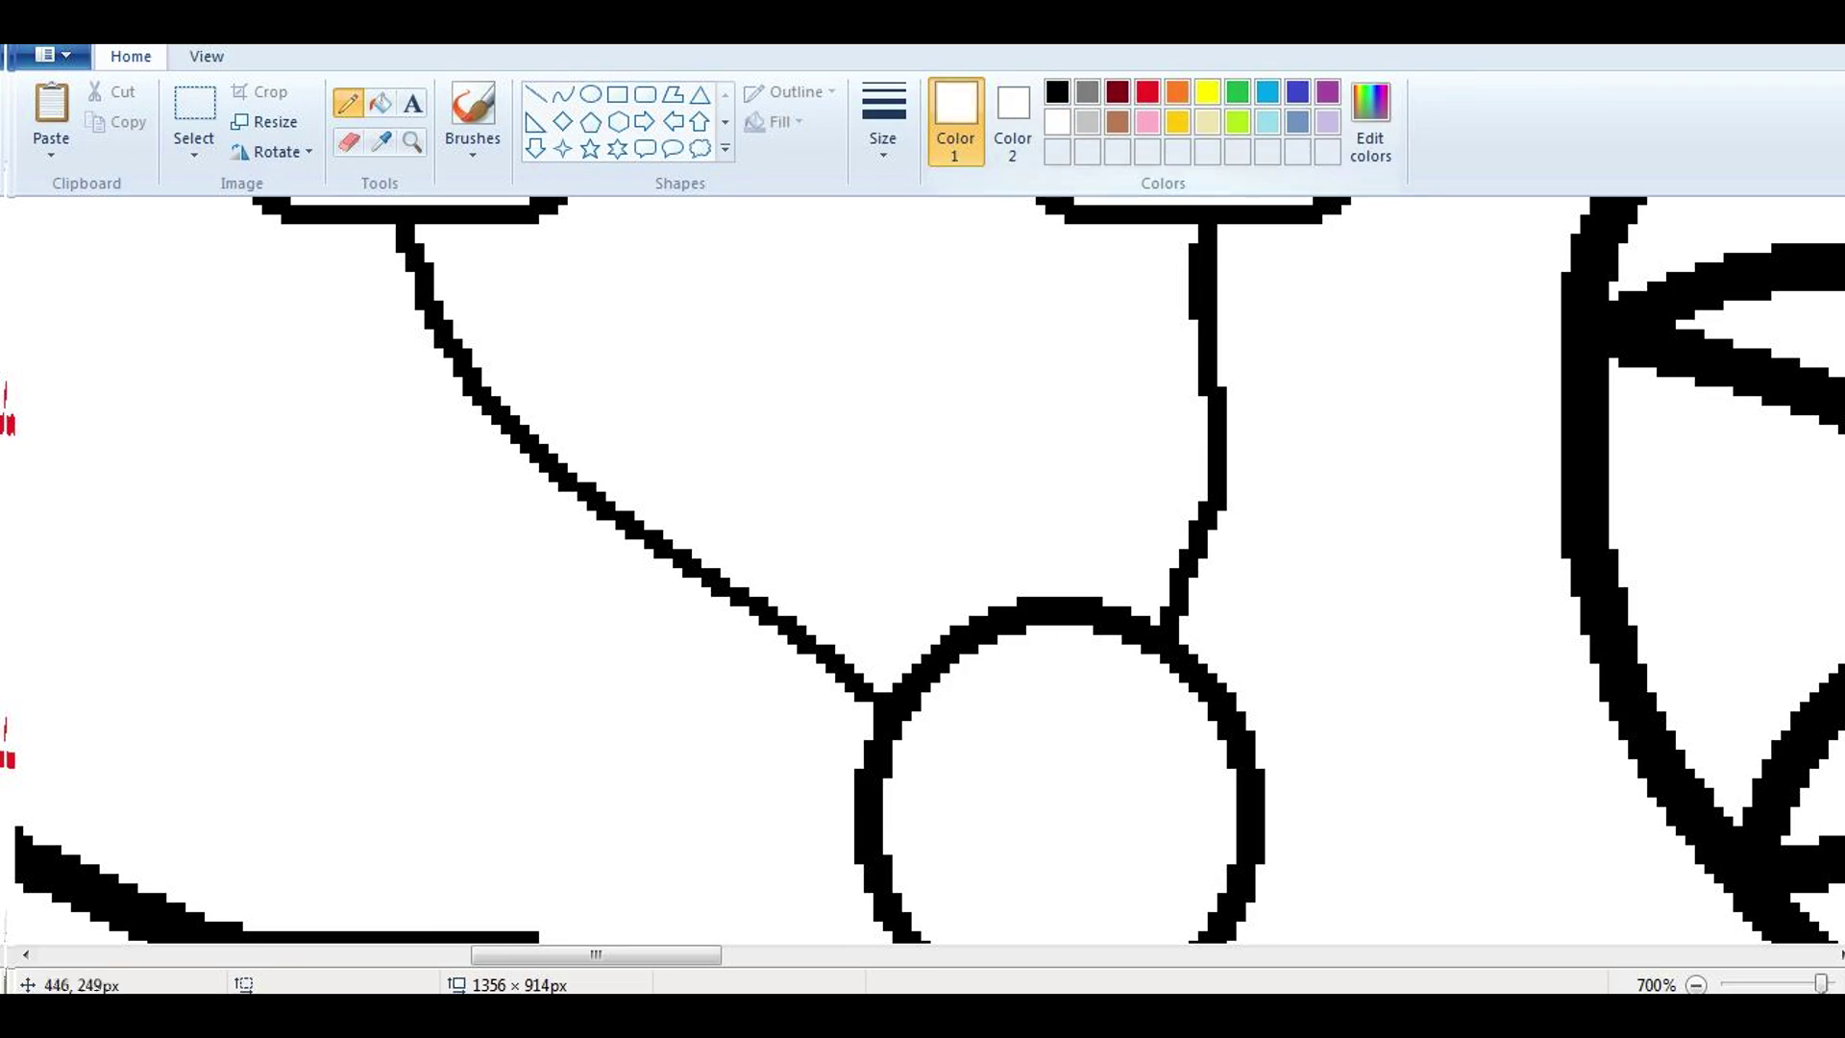
{"action": "left_click_drag", "start_coordinate": [1202, 452], "coordinate": [1202, 502]}
{"action": "scroll", "coordinate": [517, 515], "scroll_direction": "down", "scroll_amount": 6}
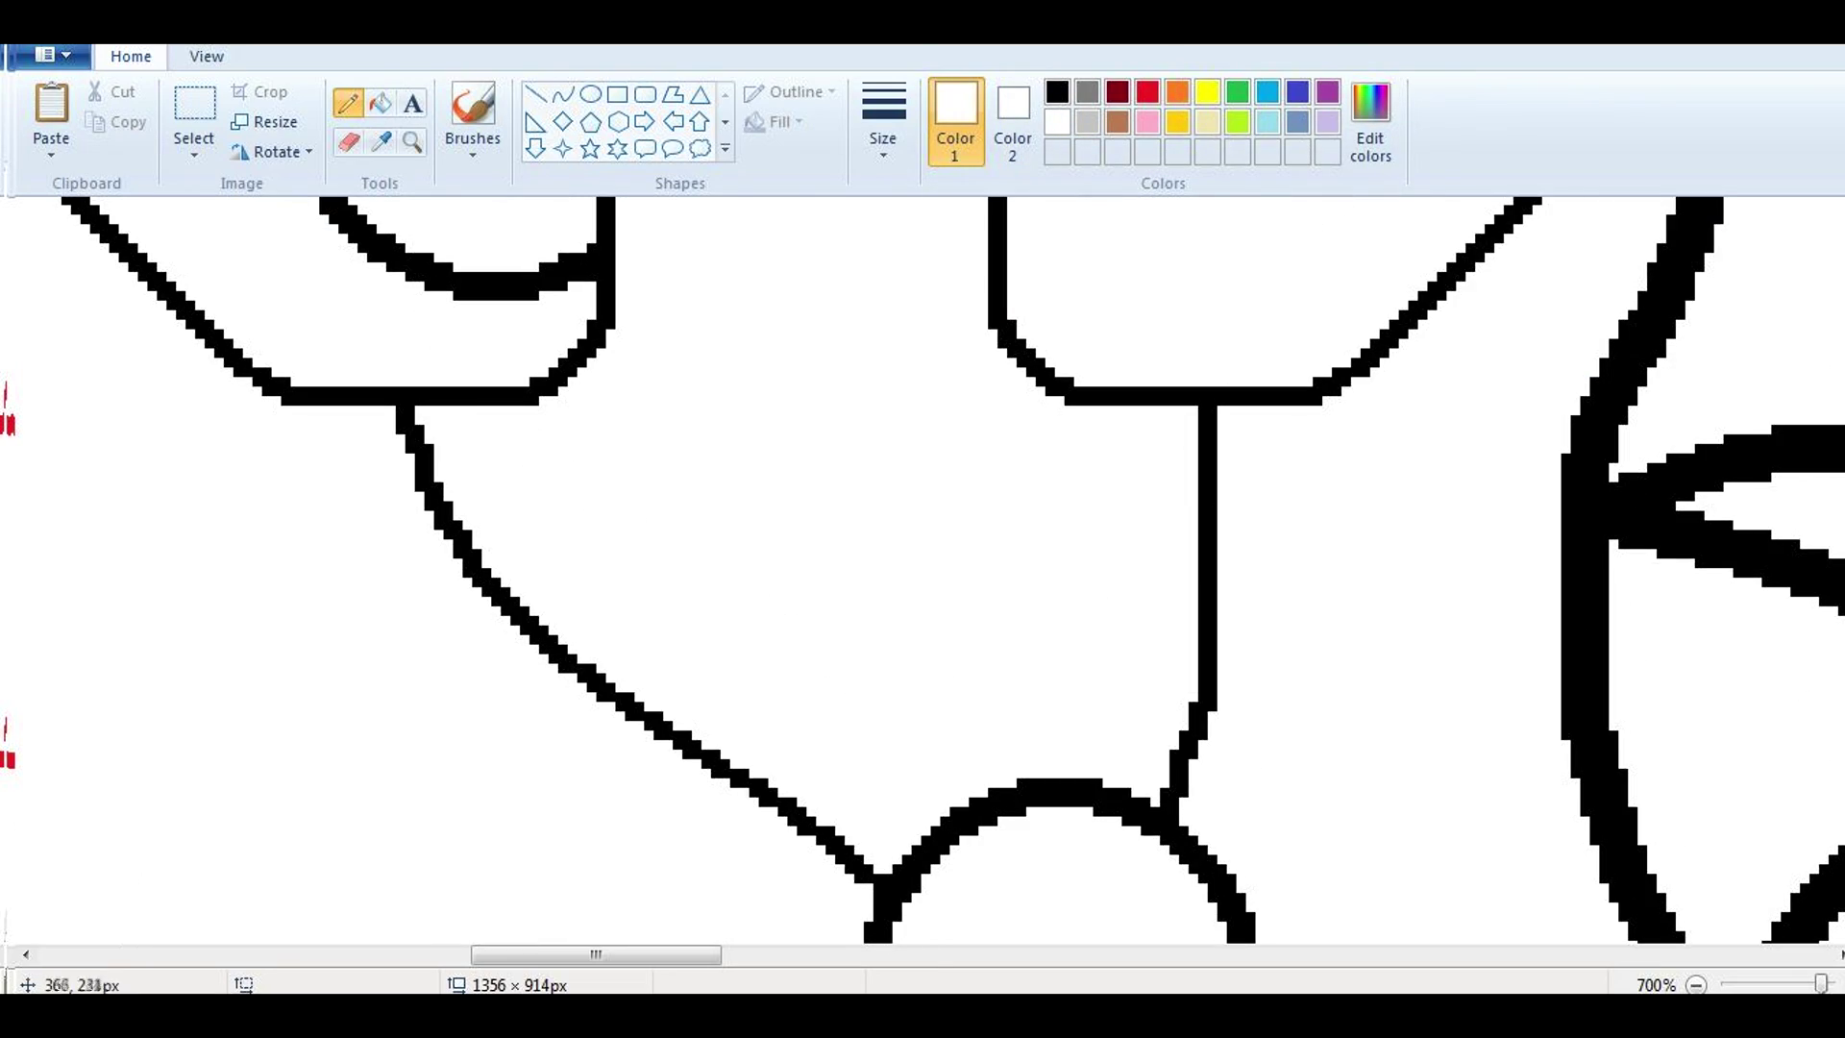
Step: Draw a thin black mouth line curving down to the right below the nose
{"action": "left_click", "coordinate": [412, 142]}
{"action": "scroll", "coordinate": [514, 470], "scroll_direction": "up", "scroll_amount": 4}
{"action": "scroll", "coordinate": [514, 470], "scroll_direction": "down", "scroll_amount": 6}
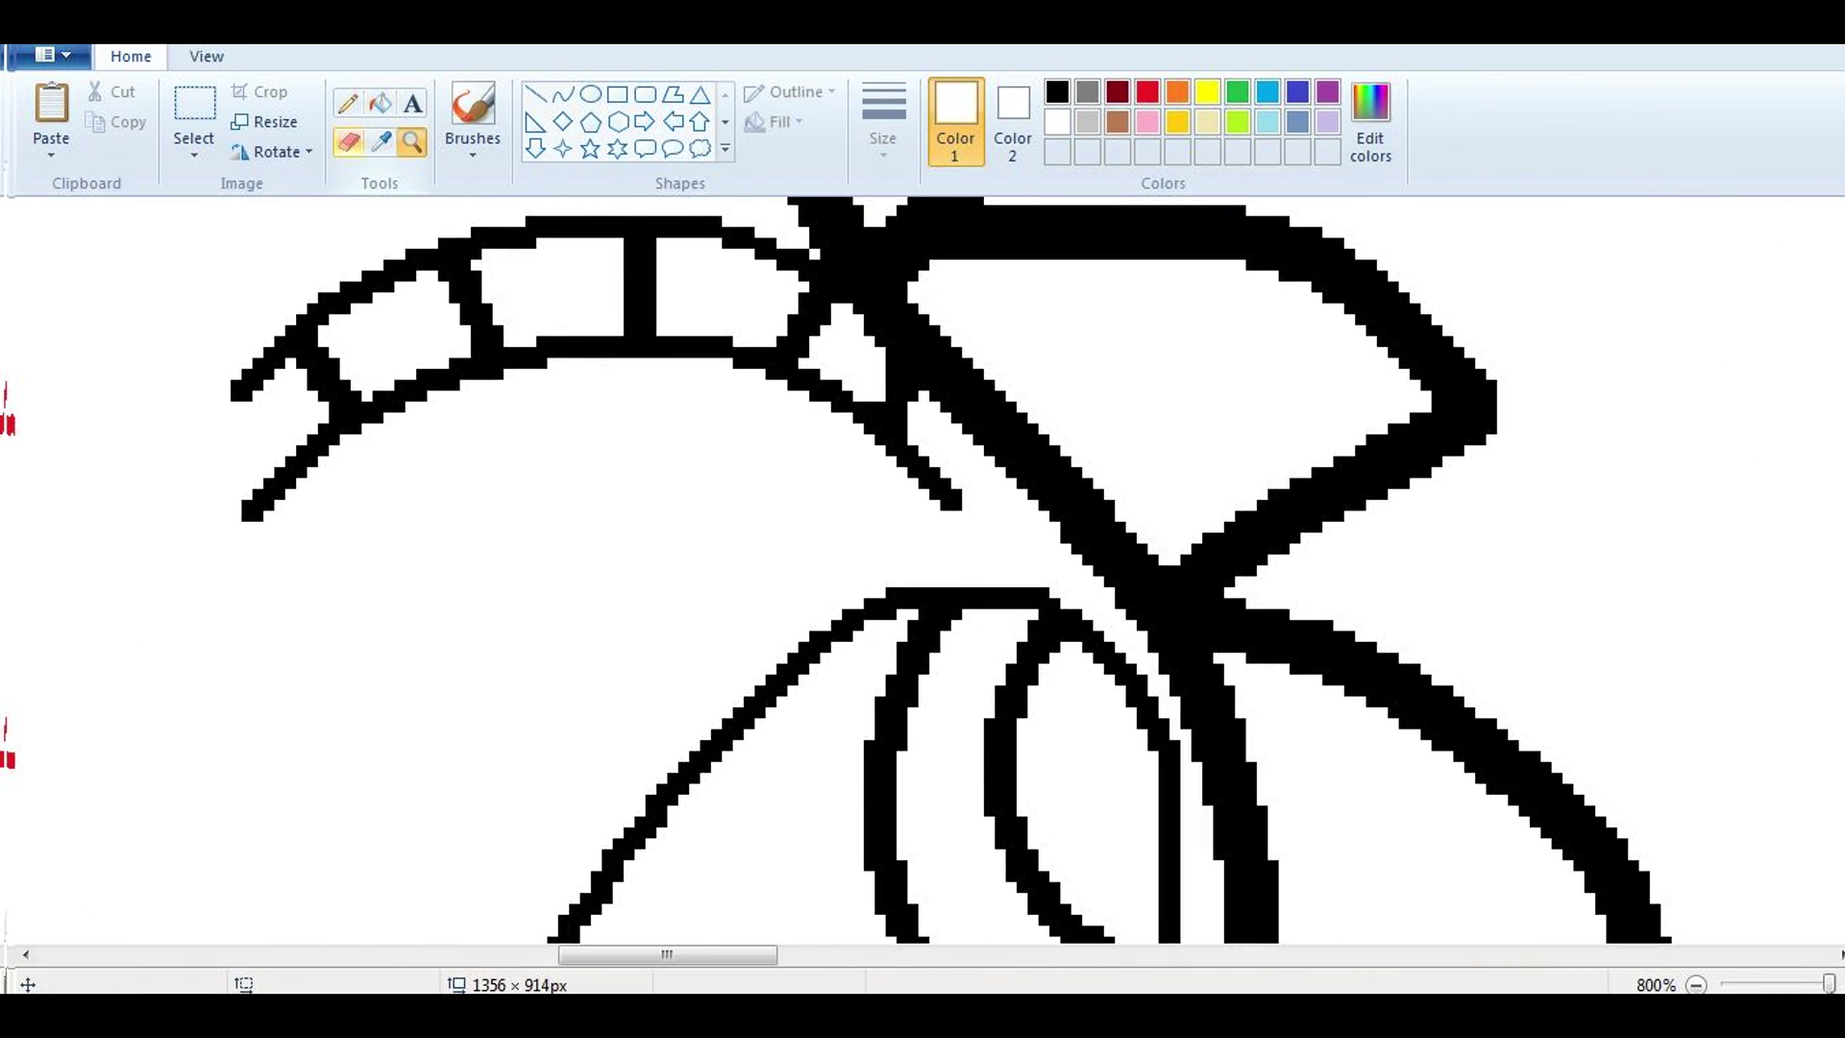
{"action": "scroll", "coordinate": [559, 568], "scroll_direction": "up", "scroll_amount": 4}
{"action": "left_click", "coordinate": [348, 103]}
{"action": "left_click_drag", "start_coordinate": [515, 589], "coordinate": [982, 762]}
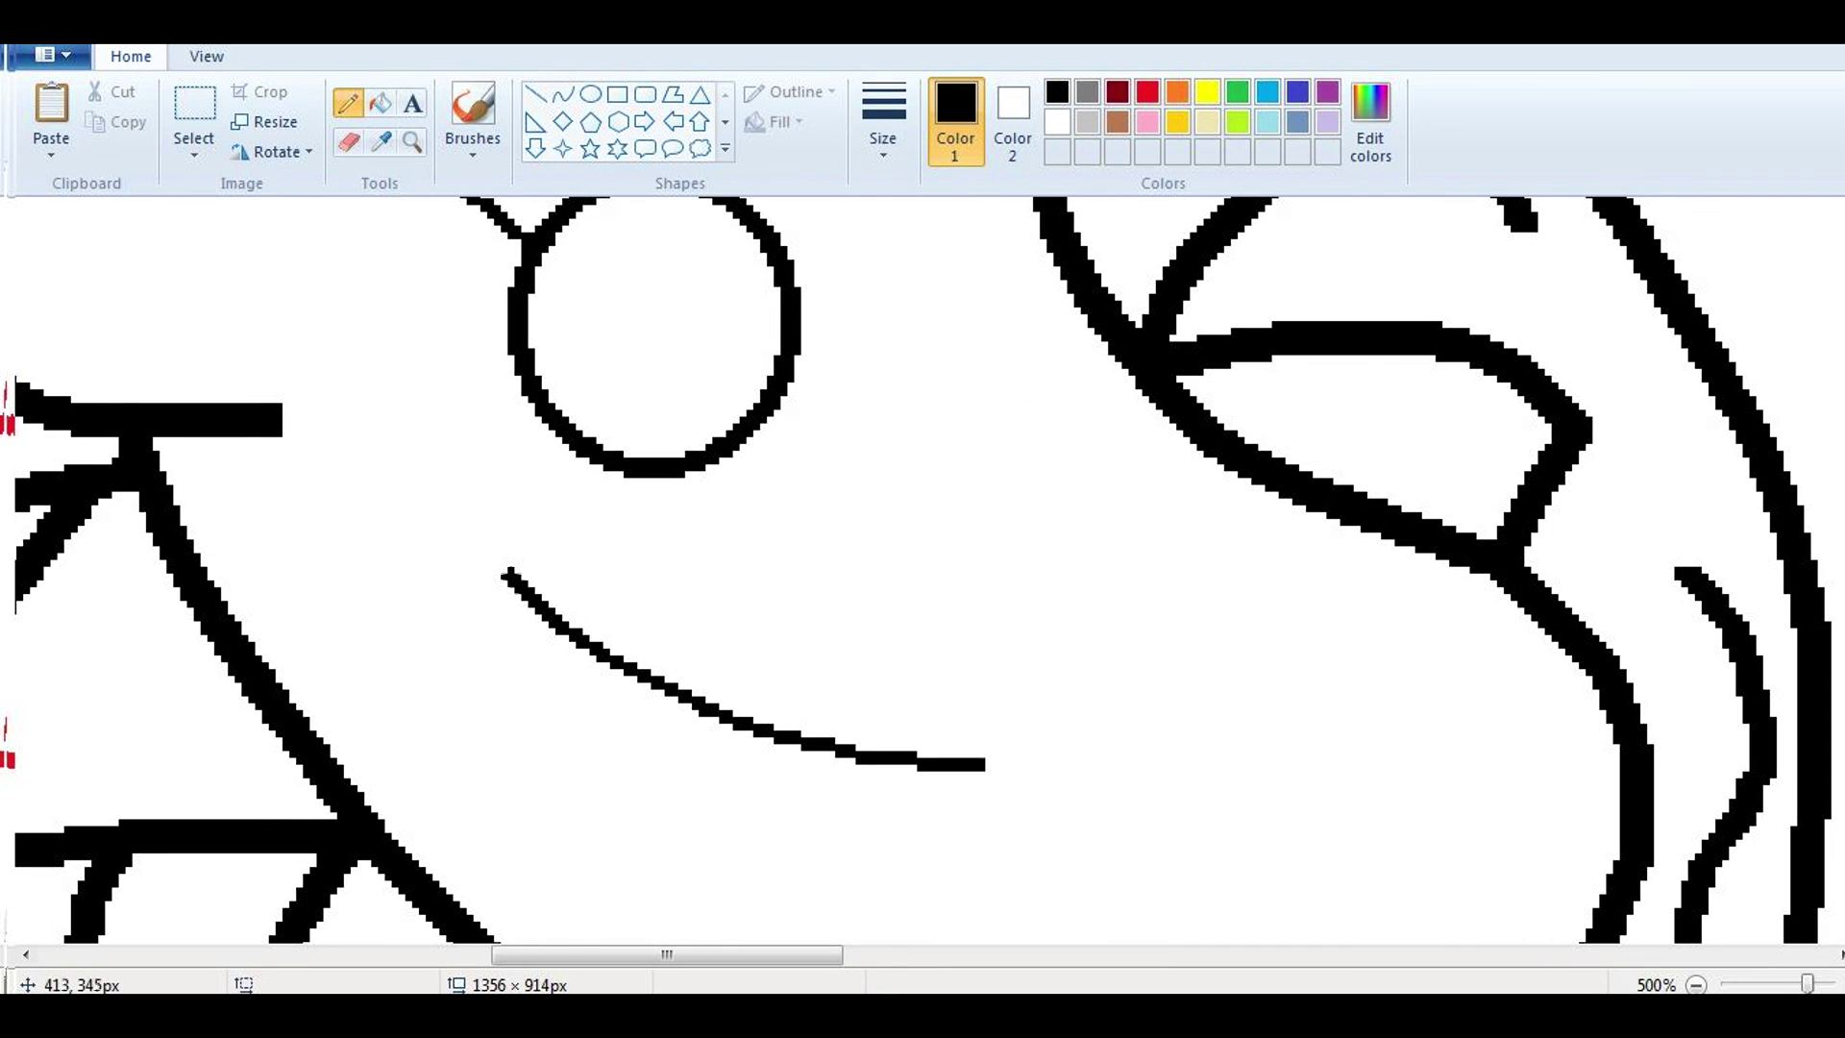
Step: Select the mouth line and move it lower on the muzzle
{"action": "scroll", "coordinate": [519, 588], "scroll_direction": "down", "scroll_amount": 6}
{"action": "scroll", "coordinate": [384, 327], "scroll_direction": "up", "scroll_amount": 4}
{"action": "left_click", "coordinate": [348, 142]}
{"action": "left_click", "coordinate": [194, 110]}
{"action": "mouse_move", "coordinate": [365, 338]}
{"action": "left_mouse_down"}
{"action": "mouse_move", "coordinate": [558, 462]}
{"action": "mouse_move", "coordinate": [870, 562]}
{"action": "left_mouse_up"}
{"action": "left_click_drag", "start_coordinate": [615, 451], "coordinate": [629, 560]}
Step: Draw a slightly bent black curve joining the bottom of the nose to the mouth line
{"action": "left_click", "coordinate": [563, 93]}
{"action": "left_click_drag", "start_coordinate": [538, 252], "coordinate": [593, 586]}
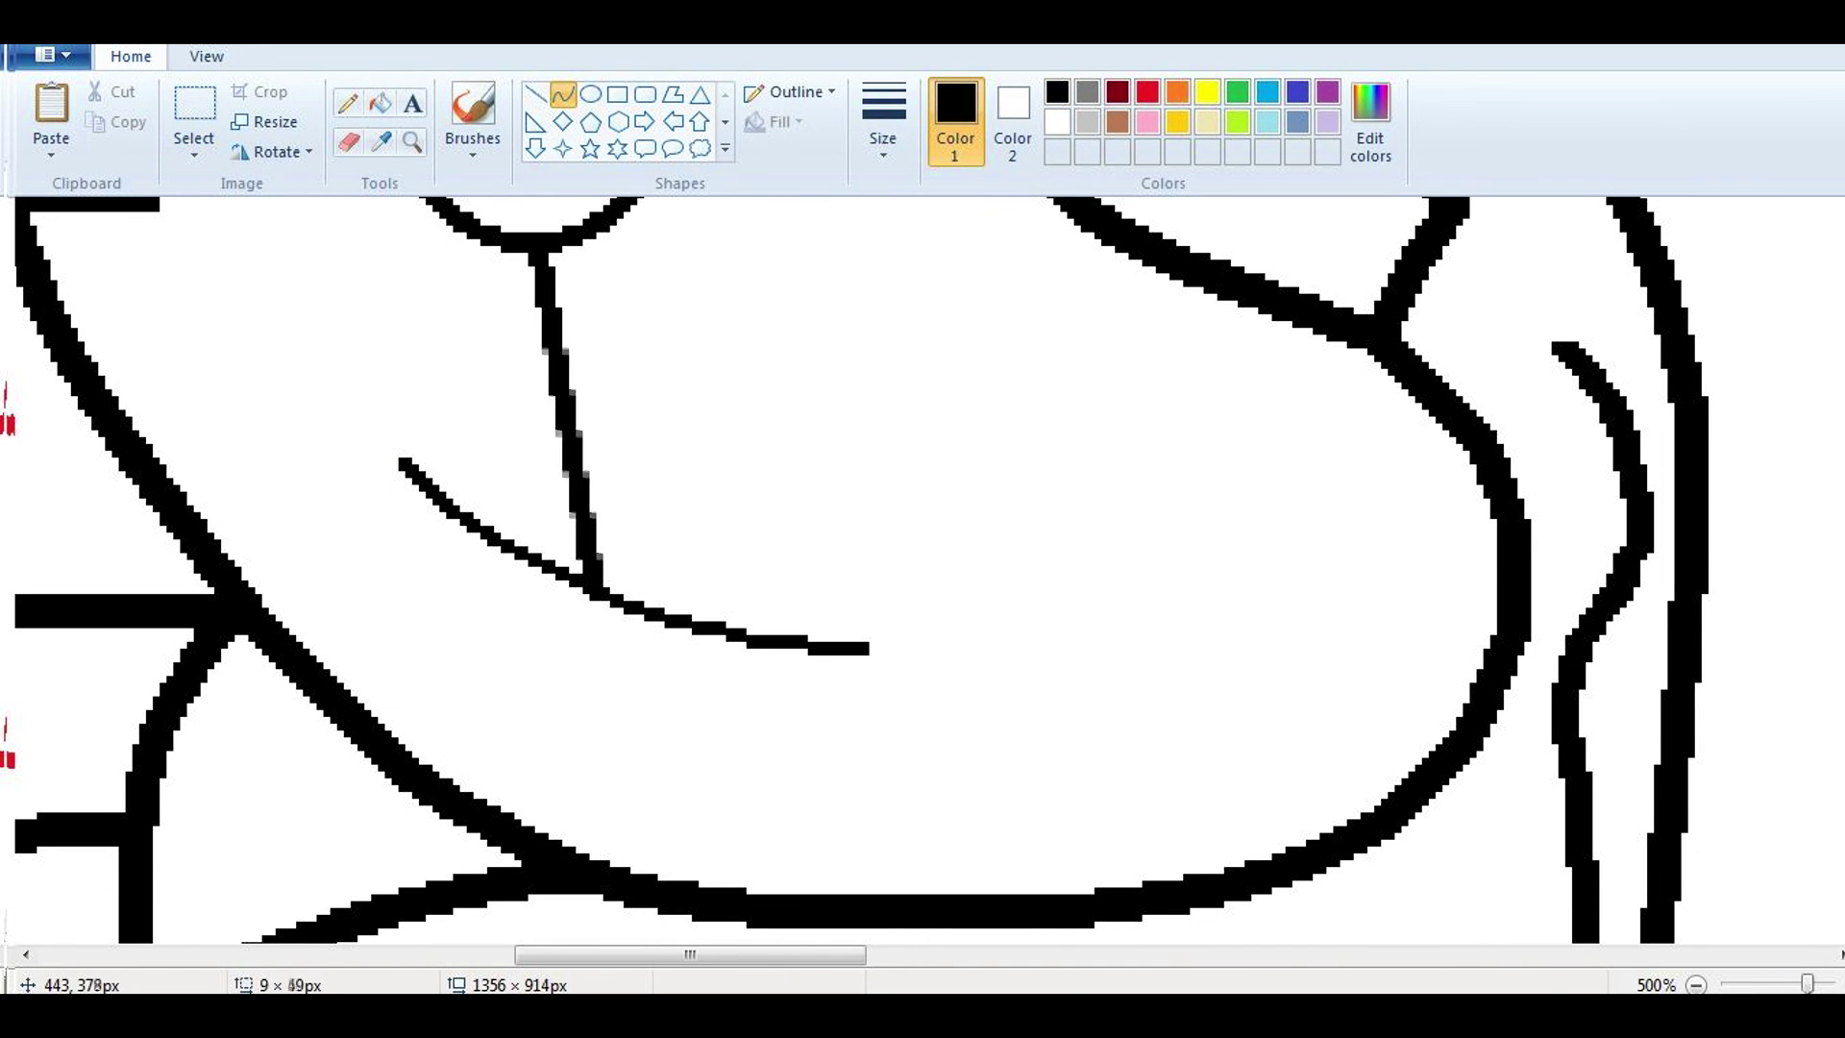
{"action": "left_click_drag", "start_coordinate": [562, 413], "coordinate": [586, 423]}
Step: Draw four pointed teeth hanging from the mouth line and tidy their edges with white
{"action": "left_click", "coordinate": [348, 103]}
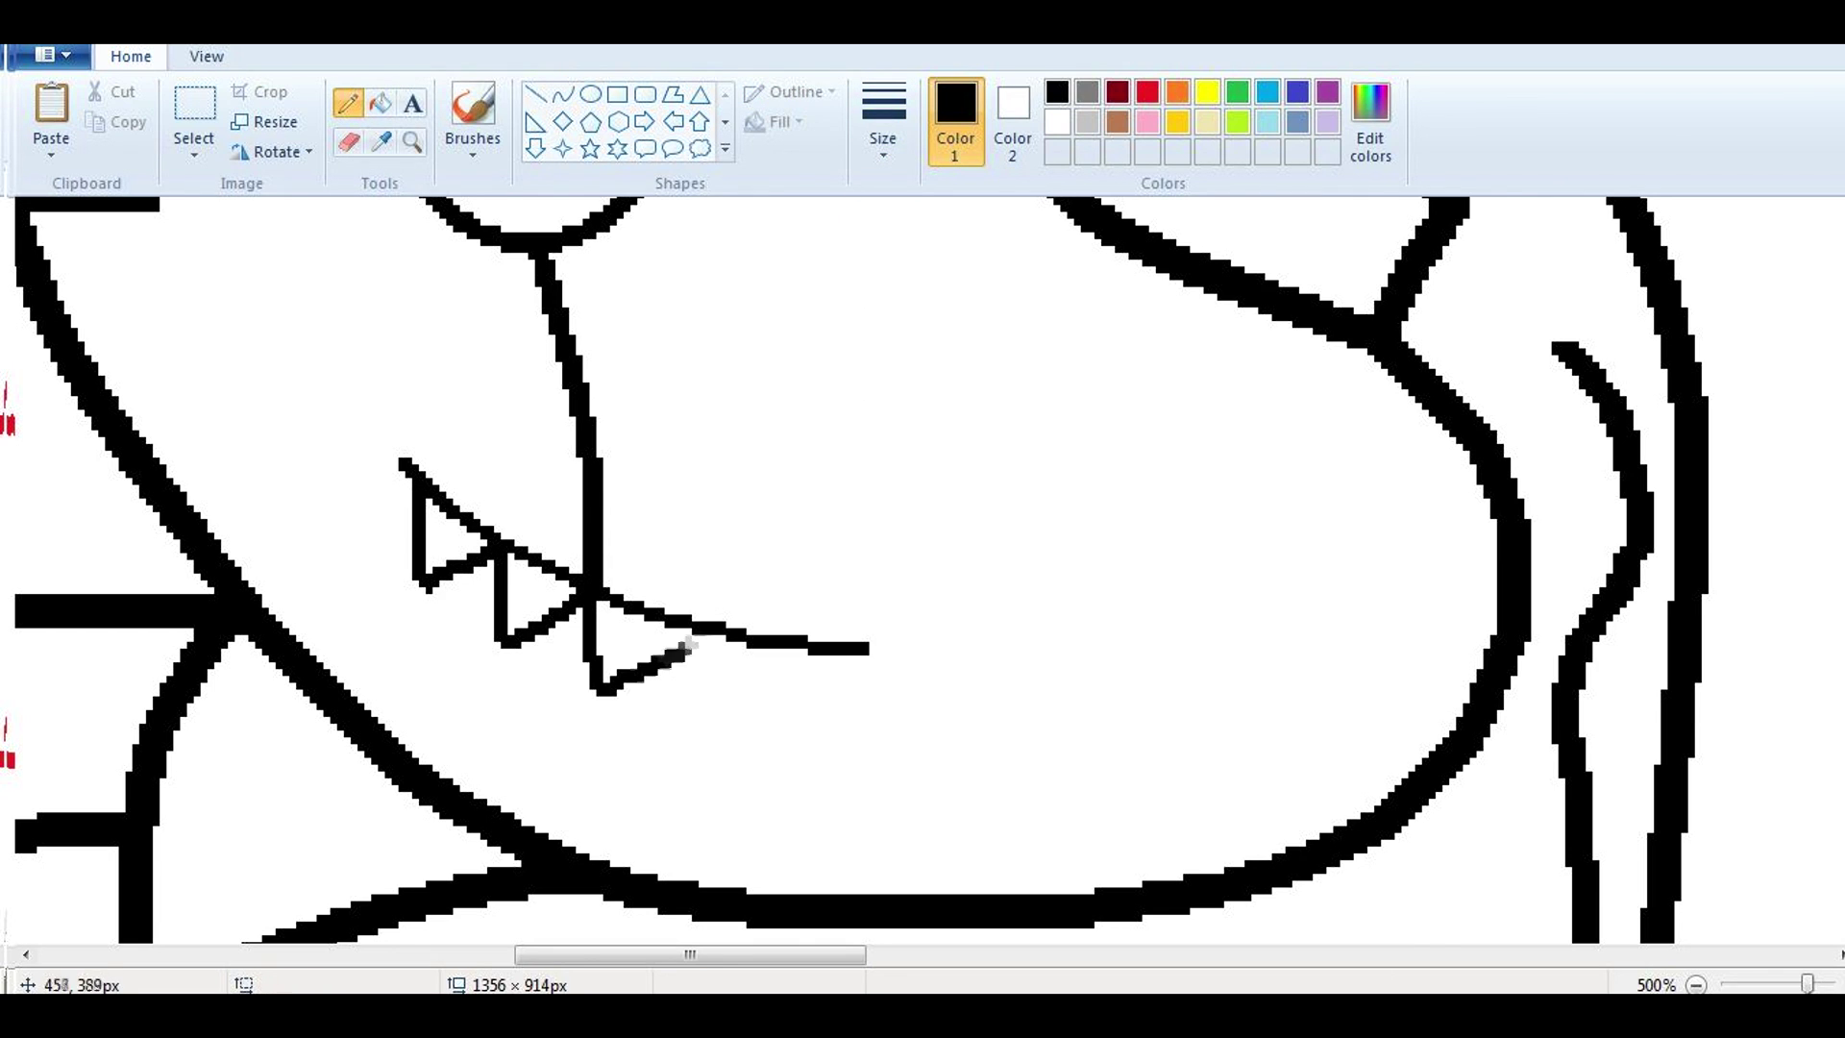
{"action": "left_click", "coordinate": [883, 120]}
{"action": "left_click", "coordinate": [942, 251]}
{"action": "left_click", "coordinate": [1057, 122]}
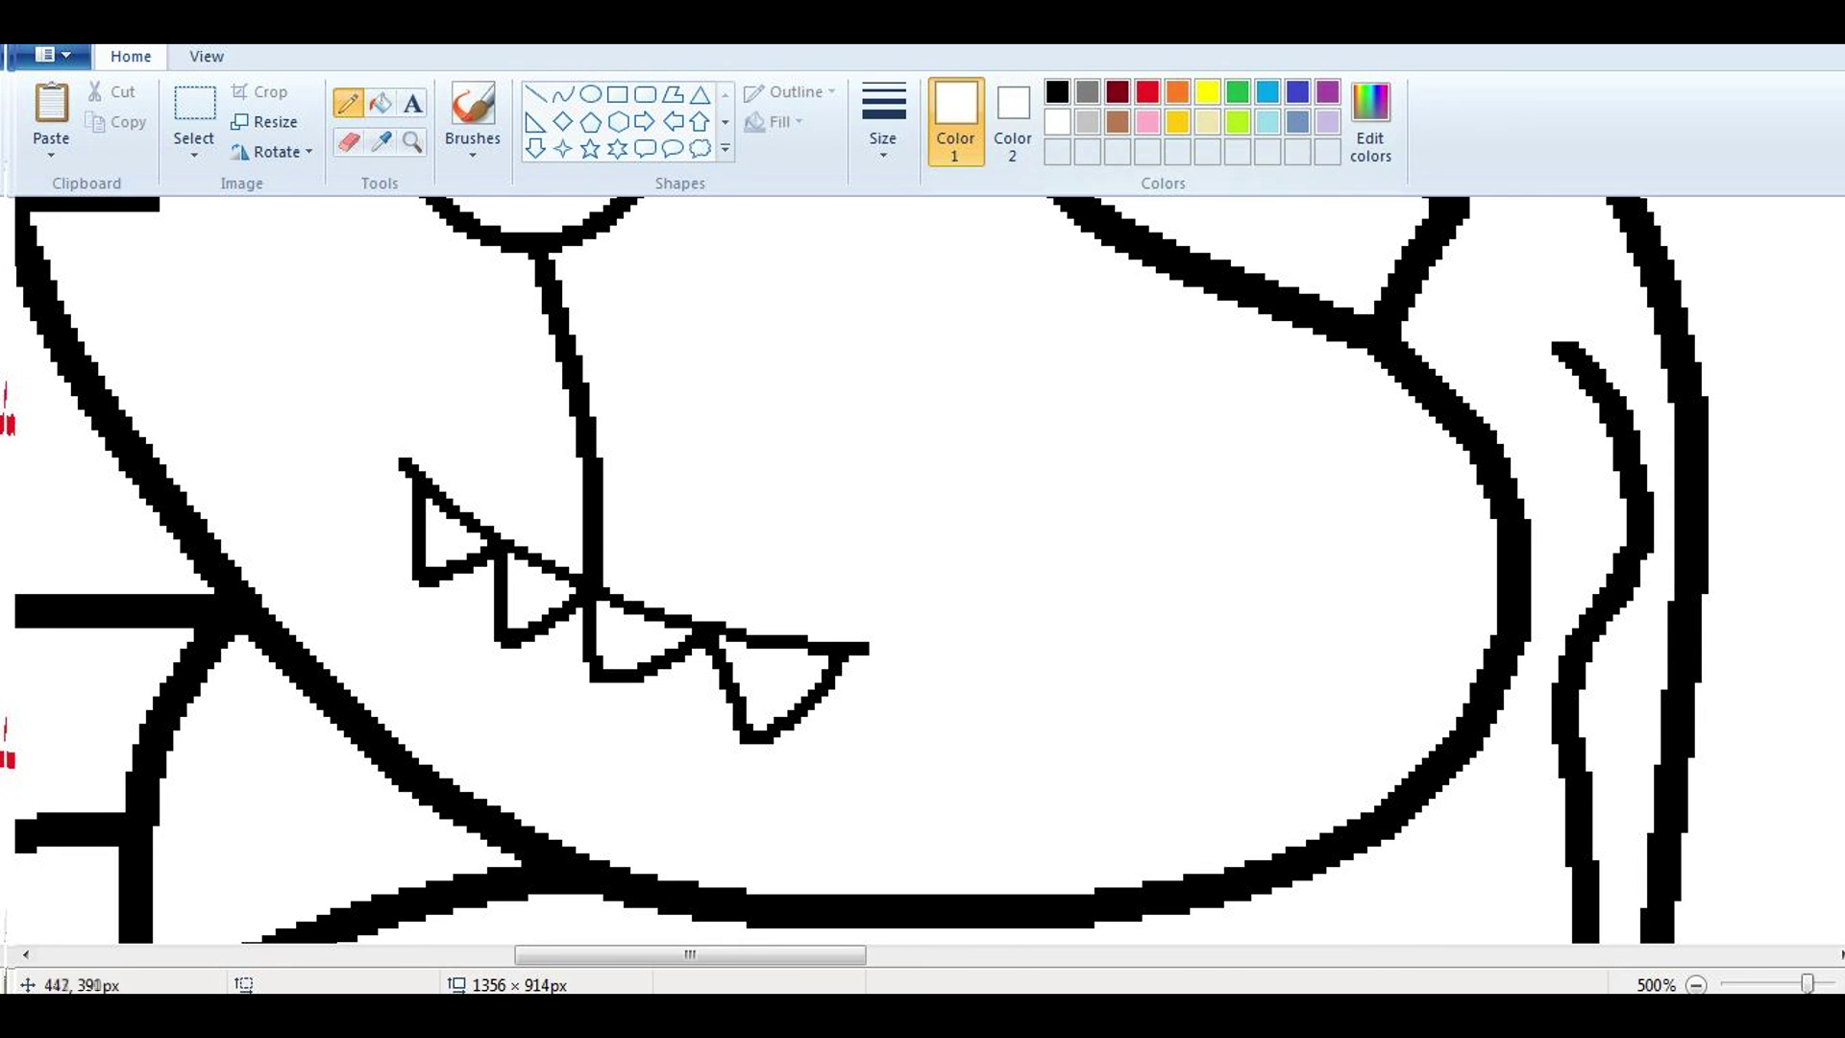
Step: Fill the ears with the dark grey Ears color, and the face, eyebrow segments and hands with the Skin grey
{"action": "left_click", "coordinate": [412, 142]}
{"action": "scroll", "coordinate": [482, 399], "scroll_direction": "down", "scroll_amount": 5}
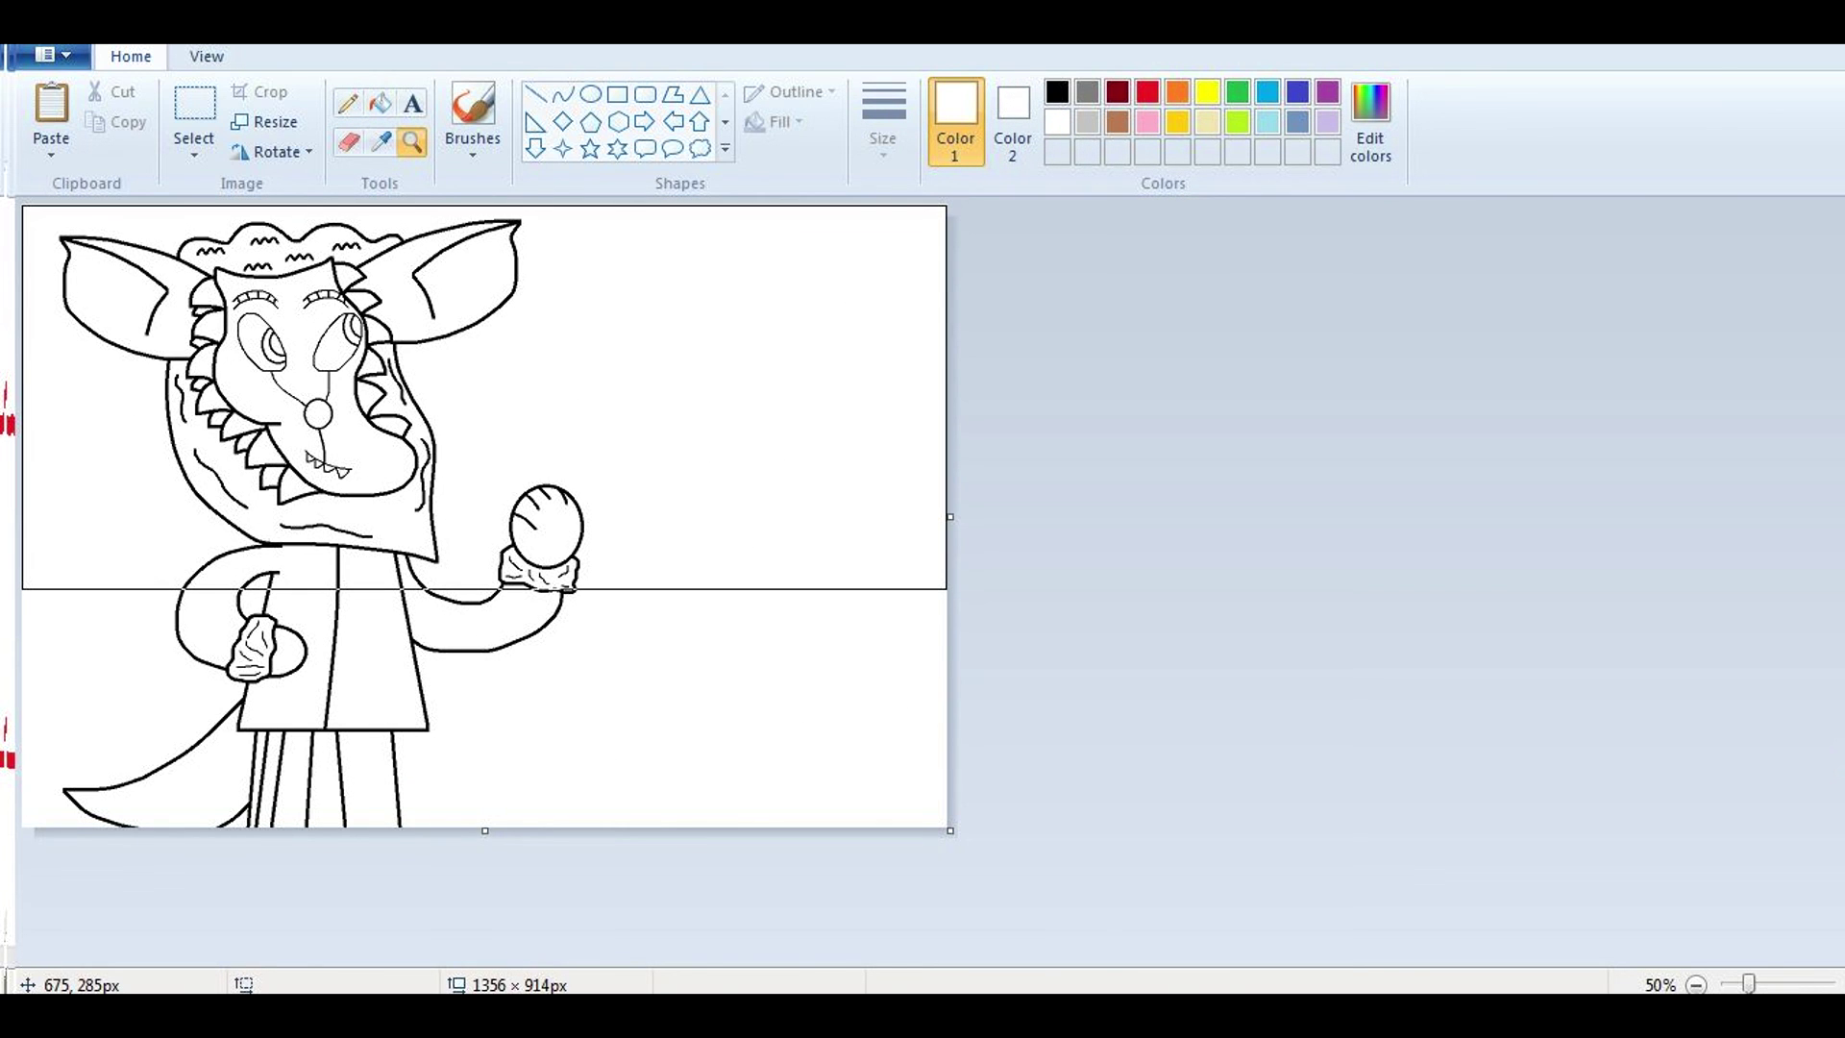
{"action": "left_click", "coordinate": [485, 397]}
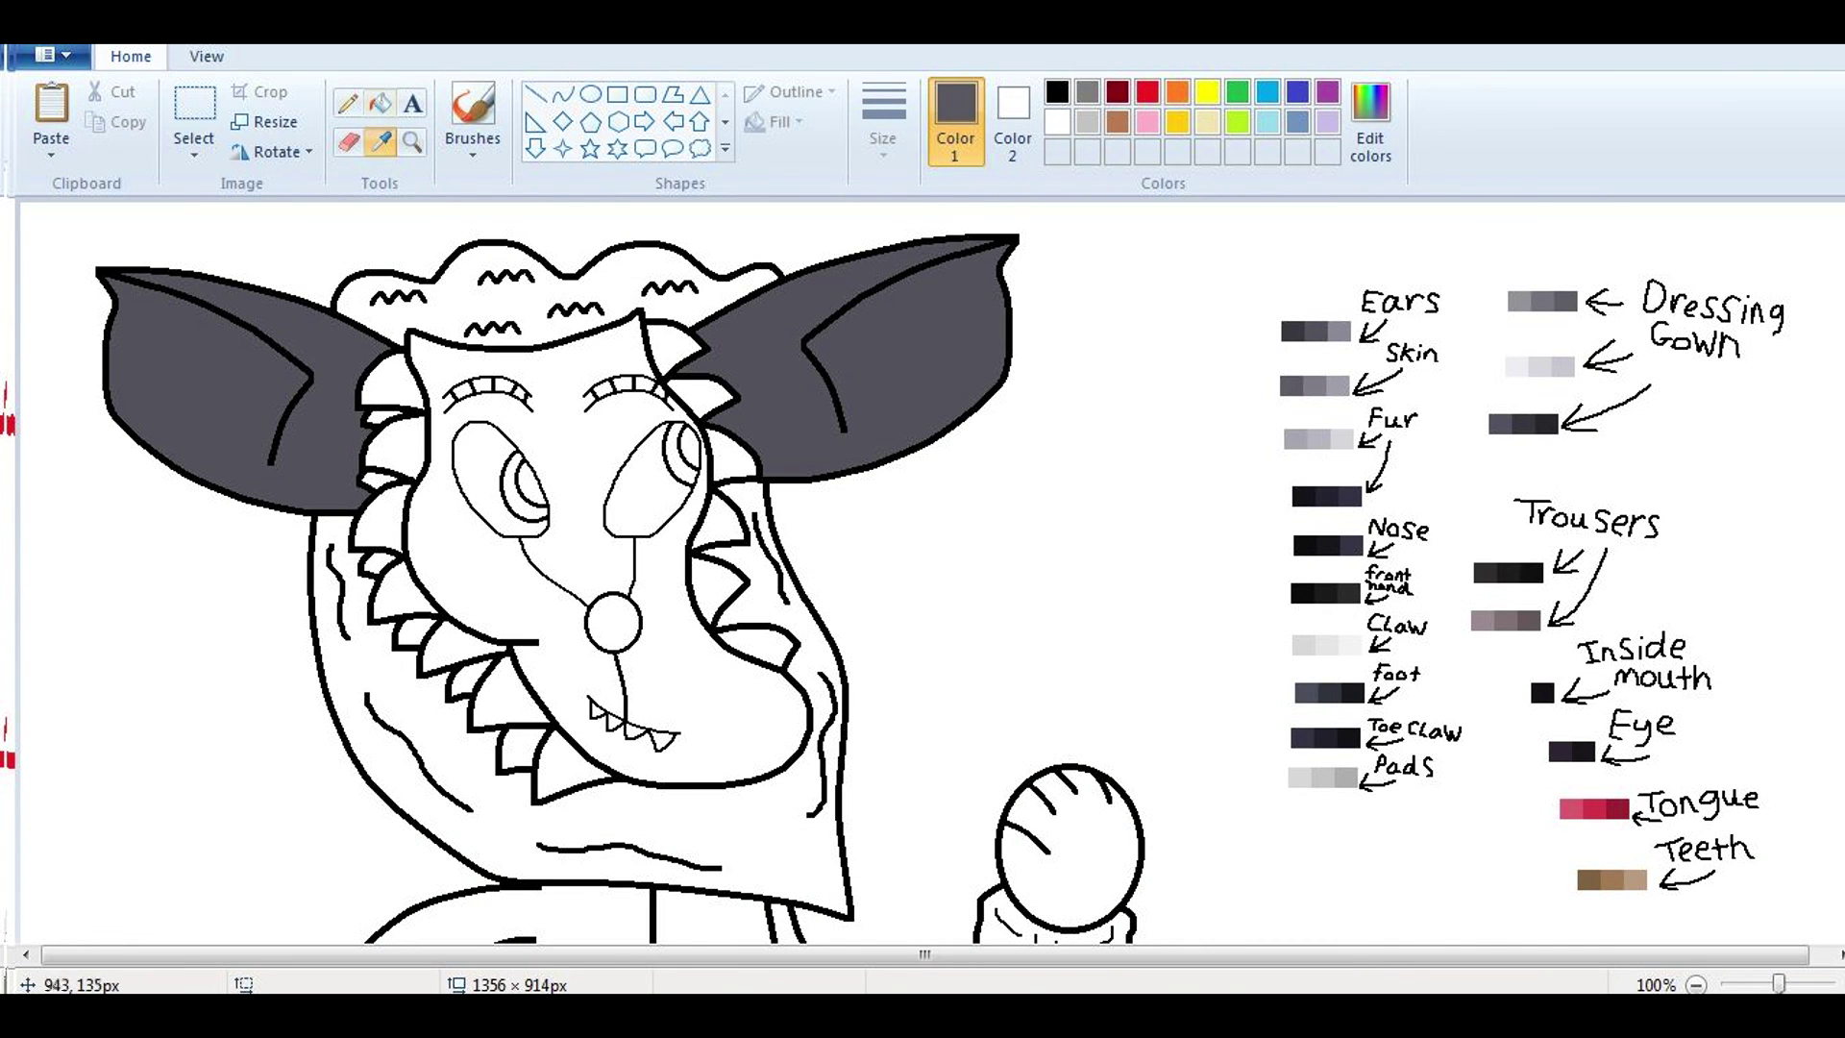
{"action": "left_click", "coordinate": [1336, 385]}
{"action": "left_click", "coordinate": [567, 462]}
{"action": "scroll", "coordinate": [506, 376], "scroll_direction": "up", "scroll_amount": 3}
{"action": "left_click", "coordinate": [484, 388]}
{"action": "left_click", "coordinate": [507, 388]}
{"action": "left_click", "coordinate": [624, 387]}
{"action": "left_click", "coordinate": [647, 387]}
{"action": "left_click", "coordinate": [661, 394]}
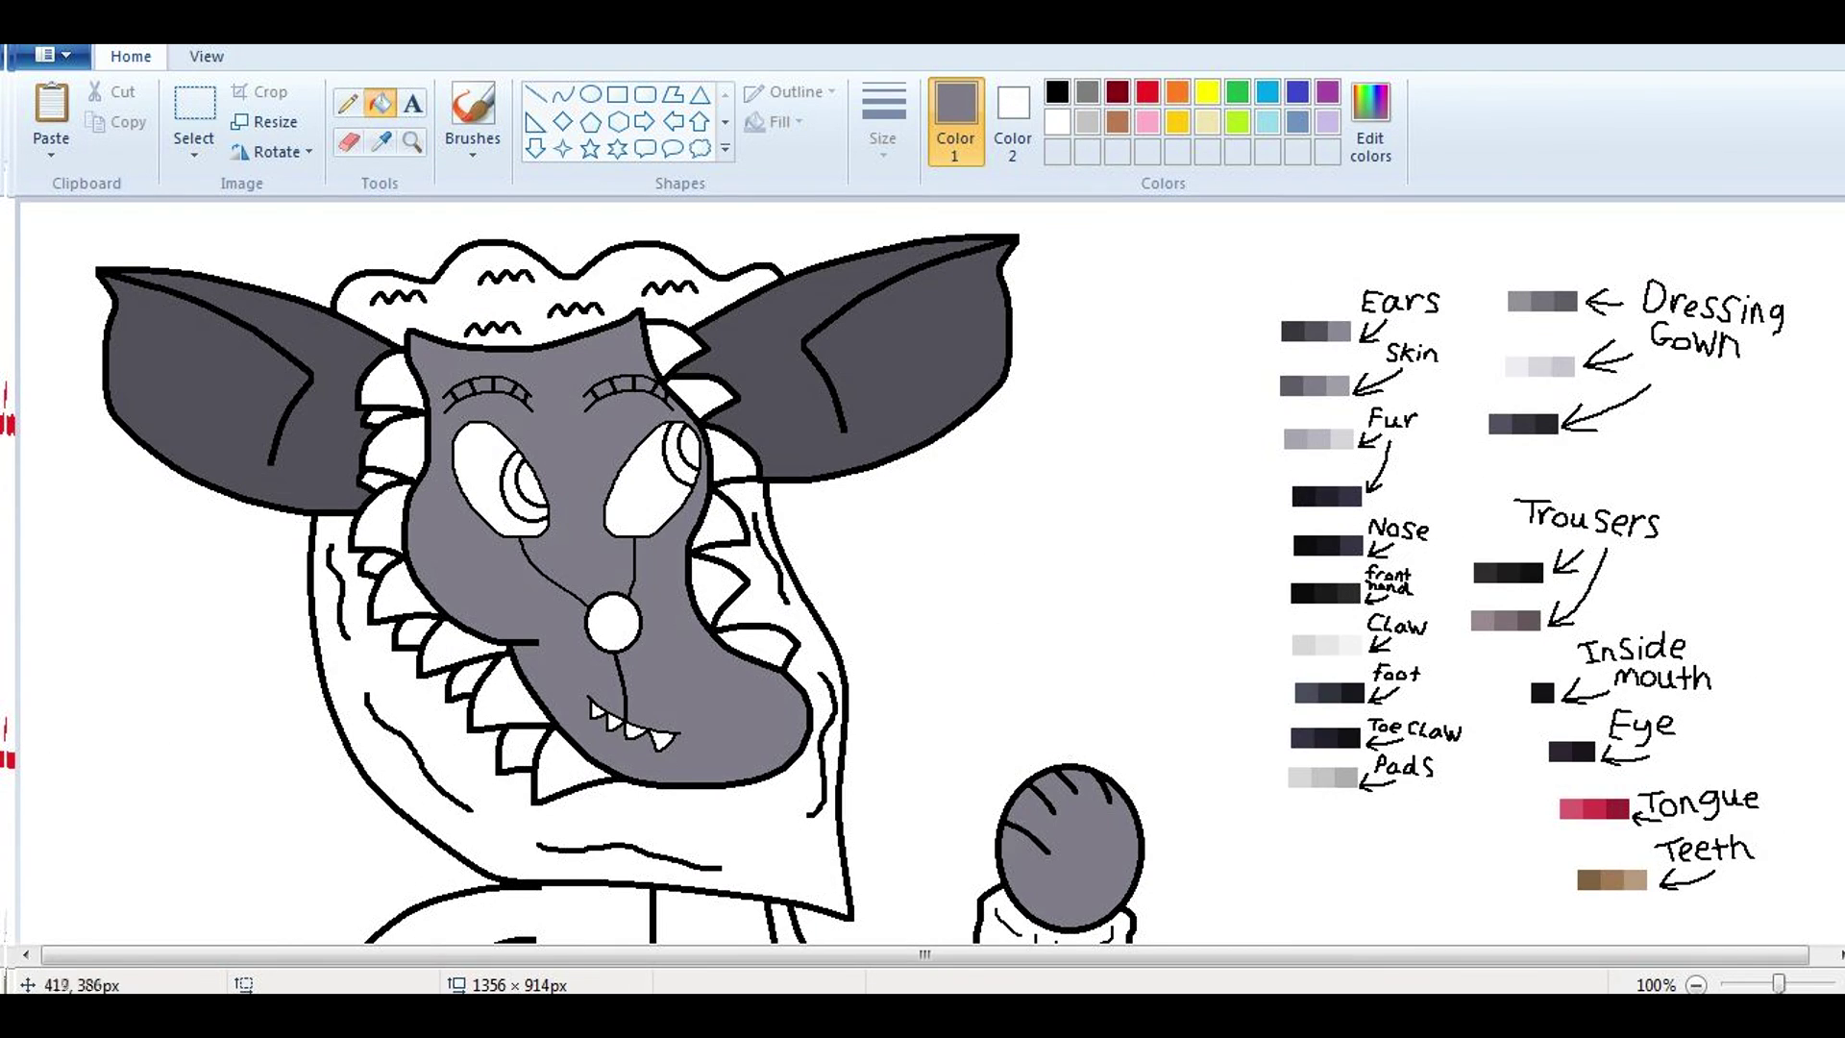
Step: Fill the head wool and neck covering with light Fur grey, and the spiky tufts around the face with dark Fur color
{"action": "left_click", "coordinate": [444, 256]}
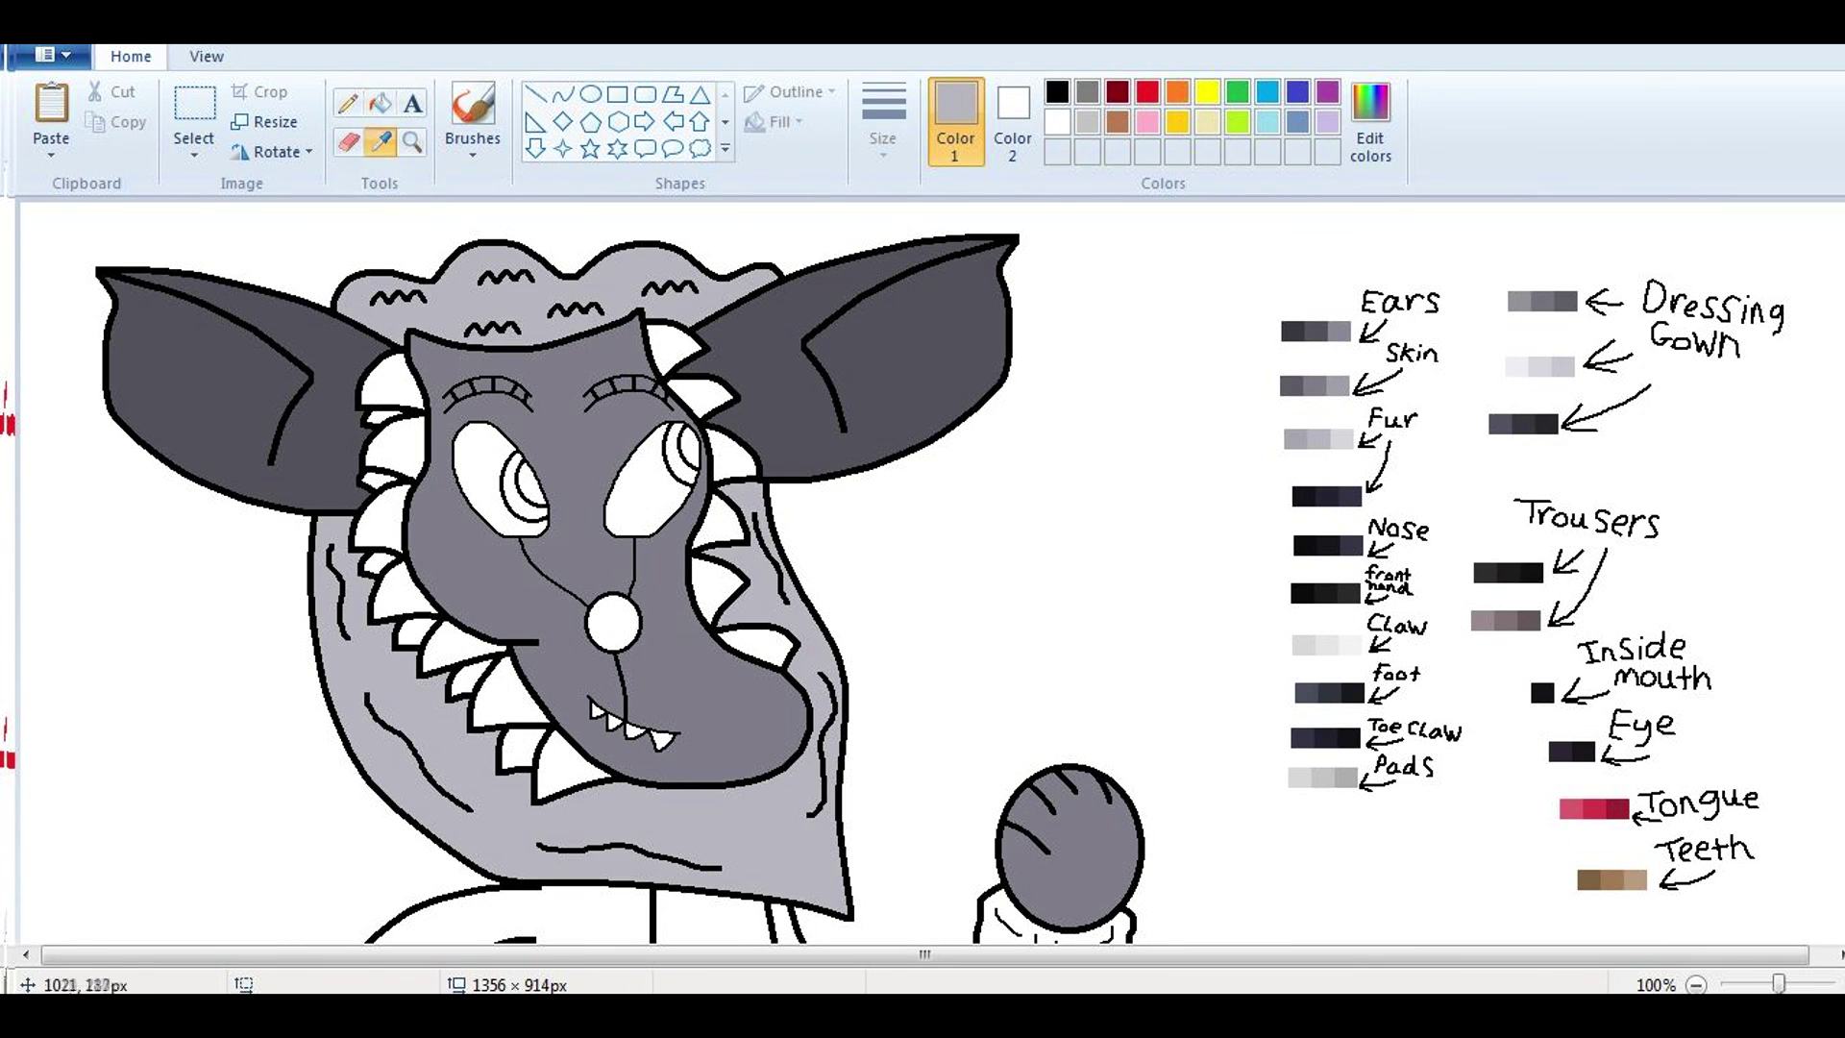
{"action": "left_click", "coordinate": [673, 348]}
{"action": "left_click", "coordinate": [706, 398]}
{"action": "left_click", "coordinate": [509, 690]}
{"action": "left_click", "coordinate": [552, 763]}
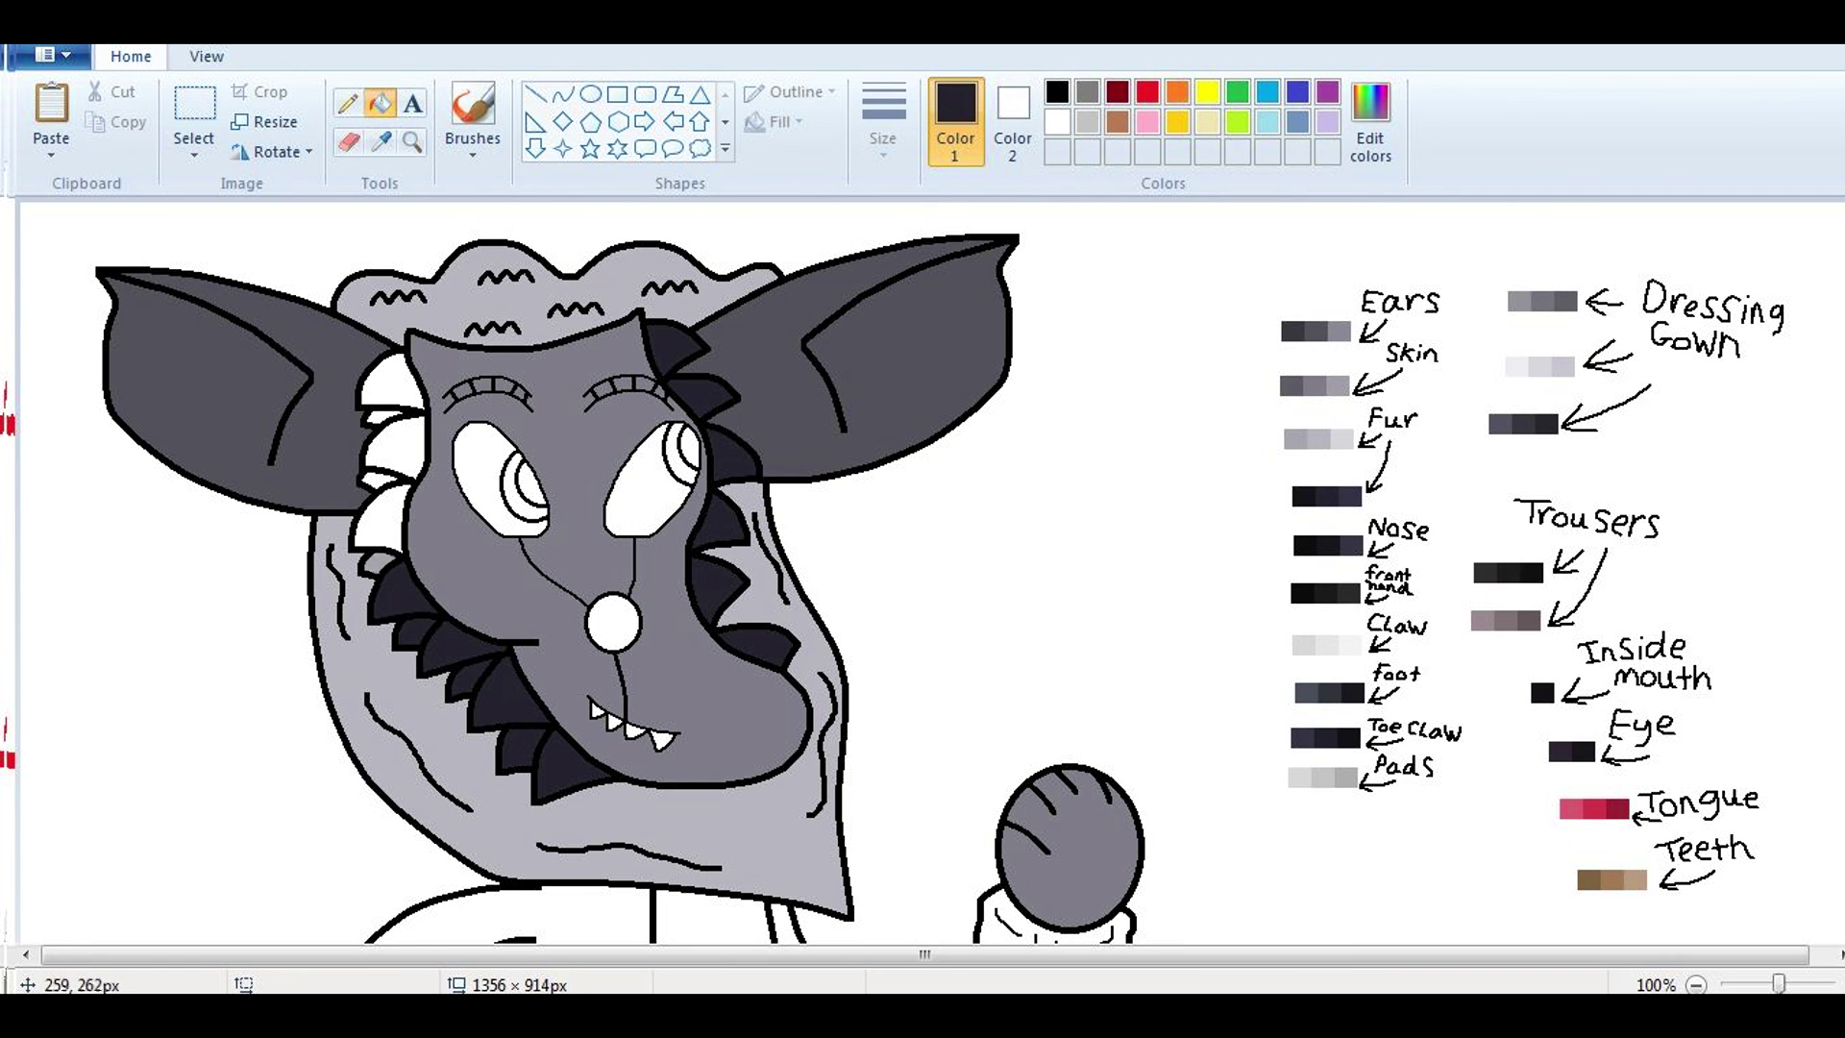
{"action": "left_click", "coordinate": [384, 390]}
Step: Draw small black tuft outlines between the large fur spikes beside the right ear
{"action": "left_click", "coordinate": [413, 143]}
{"action": "left_click", "coordinate": [755, 623]}
{"action": "left_click", "coordinate": [348, 102]}
{"action": "left_click", "coordinate": [883, 120]}
{"action": "left_click", "coordinate": [947, 305]}
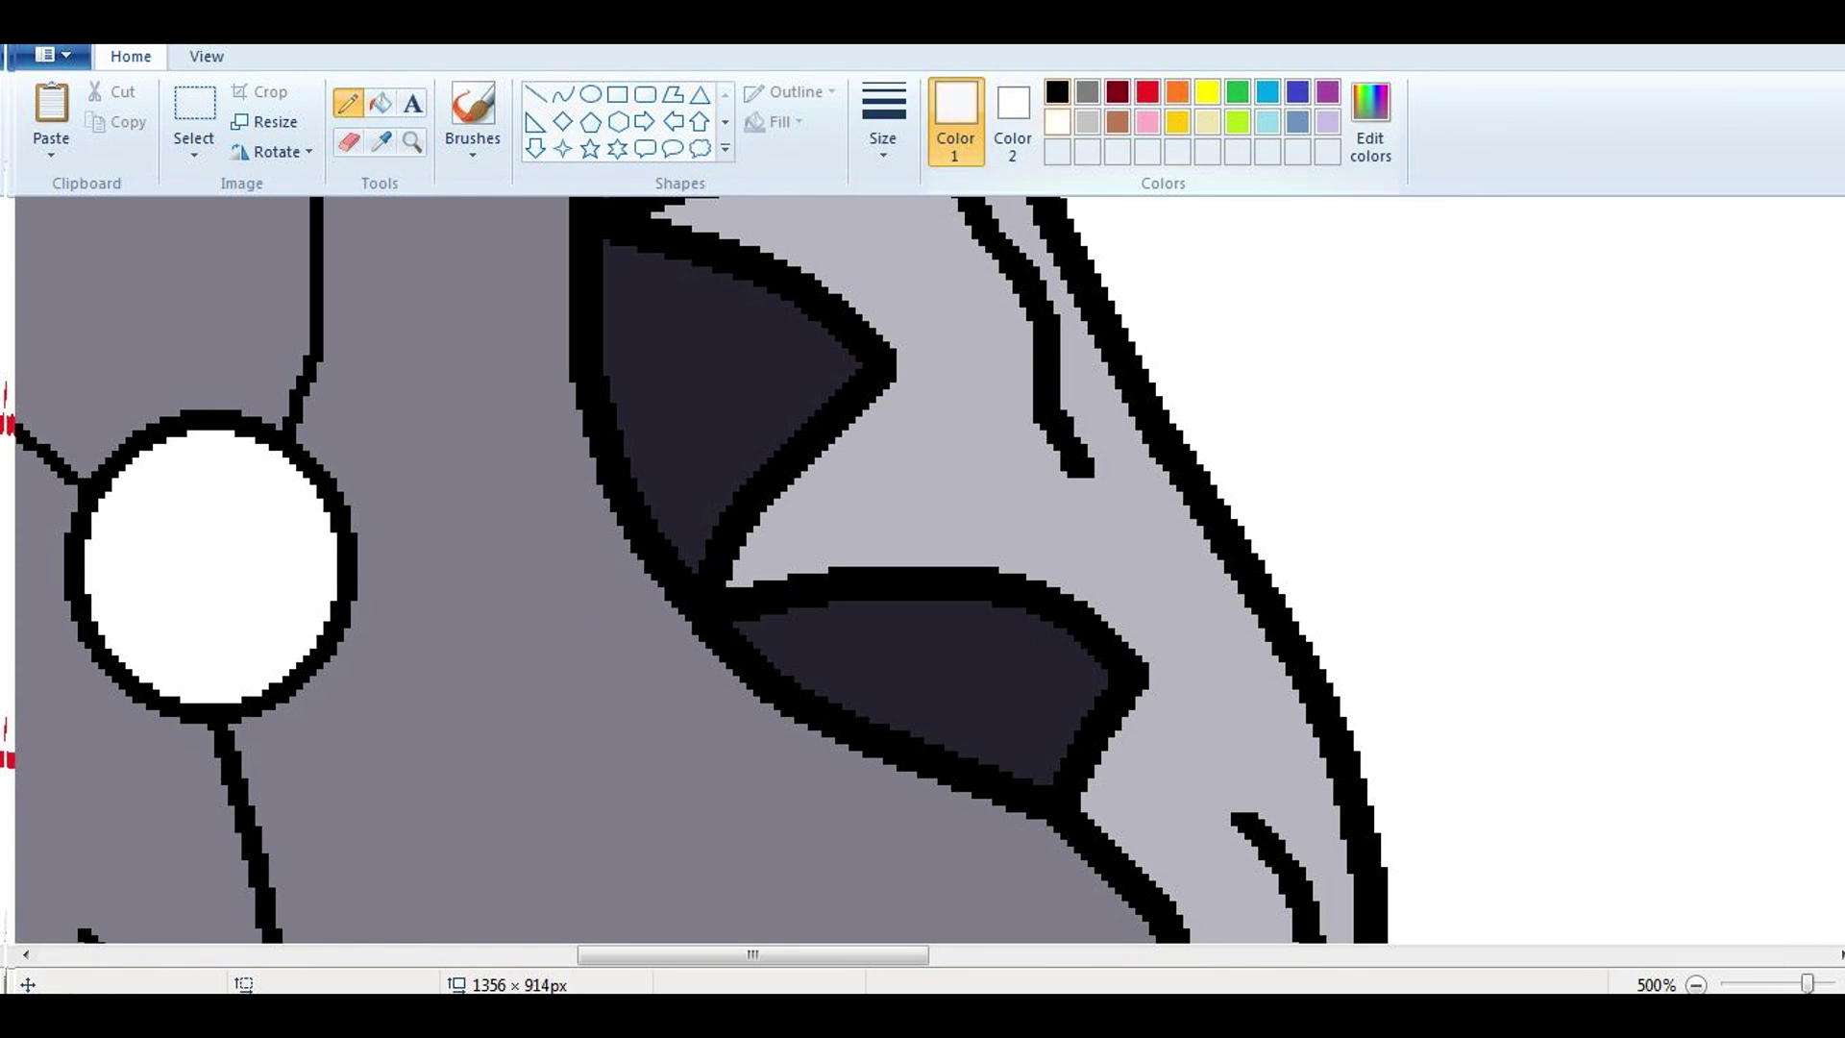
{"action": "scroll", "coordinate": [888, 560], "scroll_direction": "up", "scroll_amount": 6}
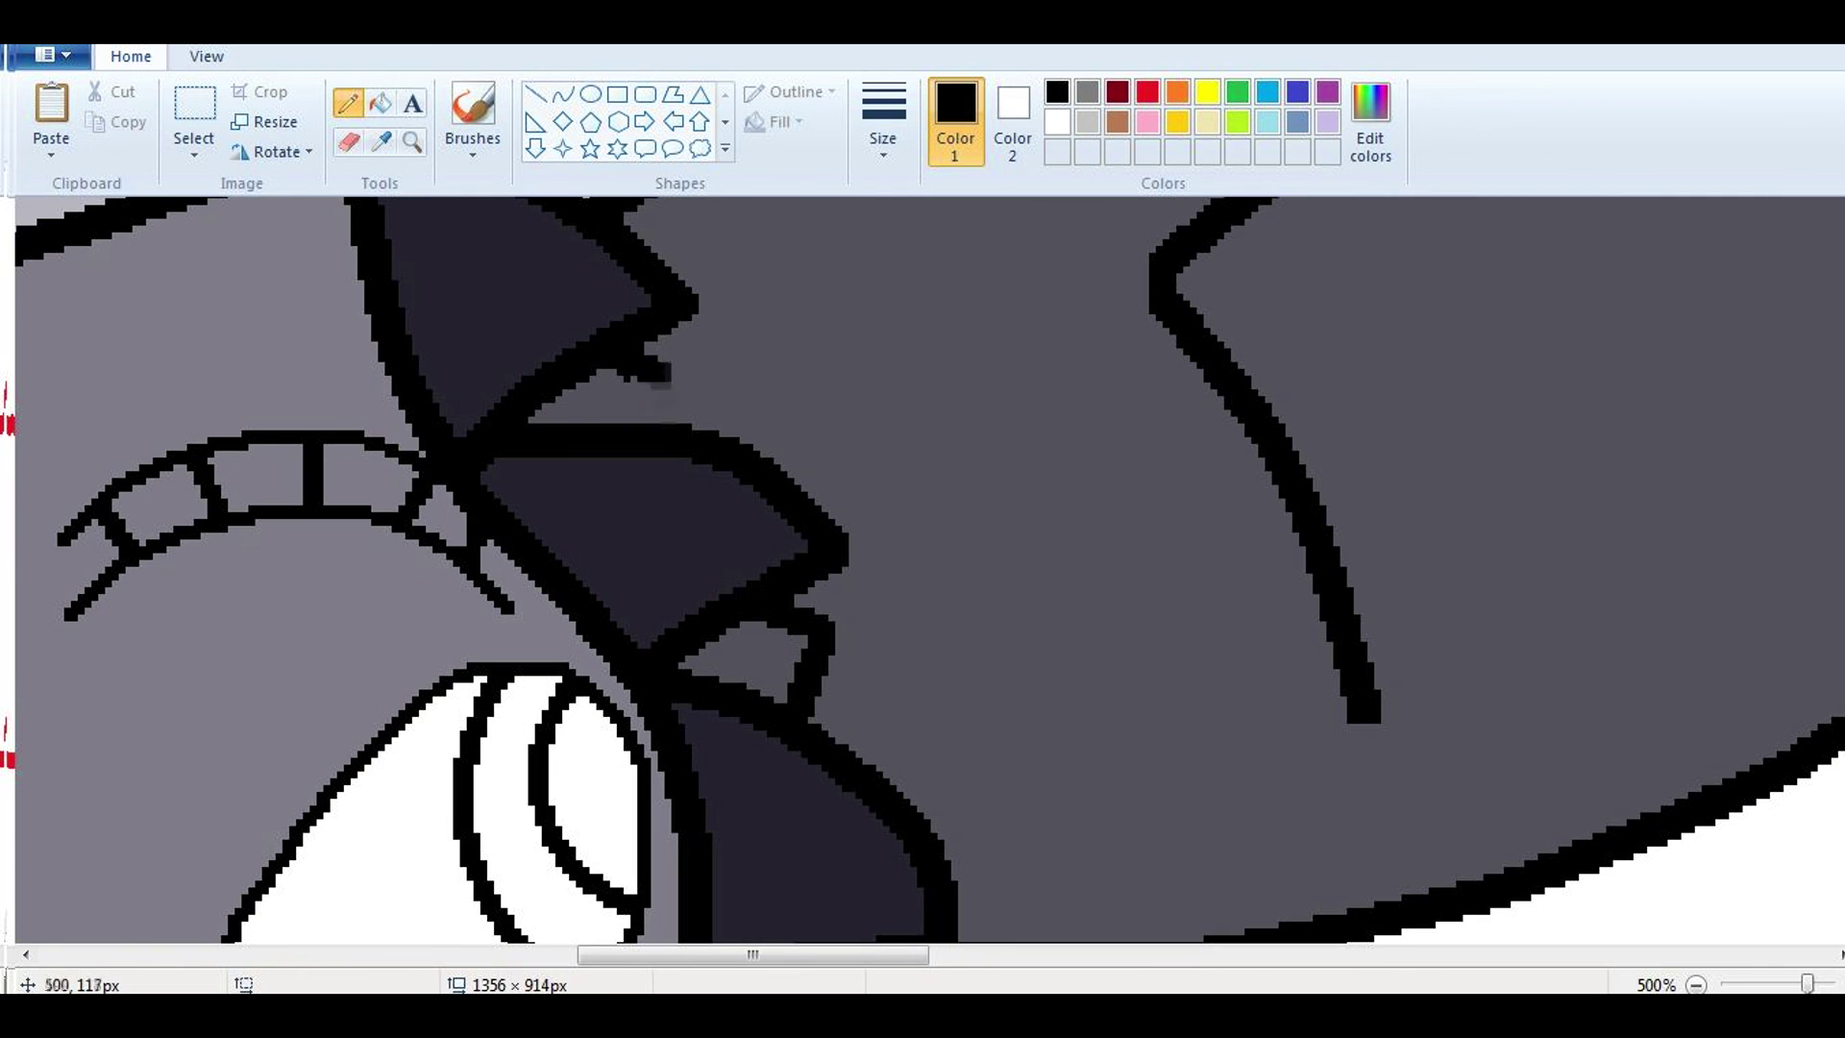
Step: Sample the dark color of the large fur spikes and fill the small tufts beside the right ear with it
{"action": "left_click", "coordinate": [883, 120]}
{"action": "left_click", "coordinate": [946, 288]}
{"action": "left_click", "coordinate": [381, 143]}
{"action": "left_click", "coordinate": [538, 317]}
{"action": "left_click", "coordinate": [380, 103]}
{"action": "scroll", "coordinate": [754, 470], "scroll_direction": "down", "scroll_amount": 5}
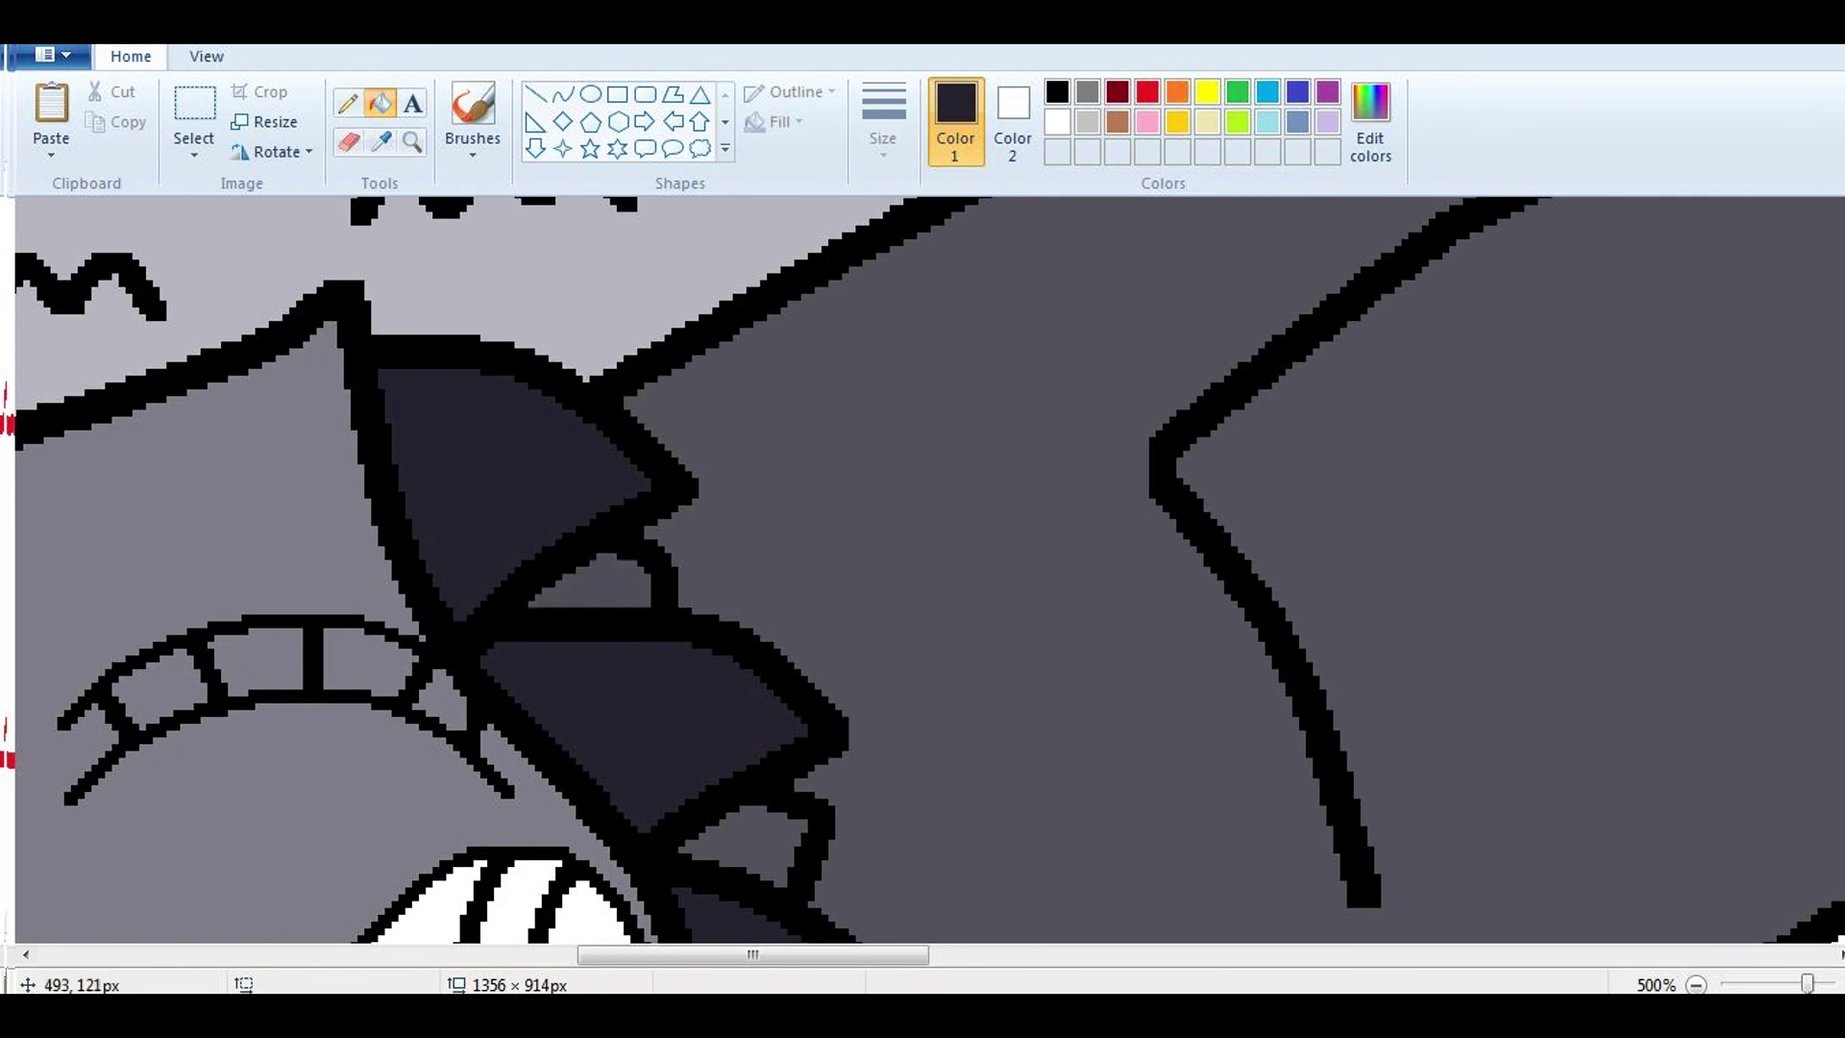
Step: Add small black-outlined tufts between the lower fur spikes right of the face and fill them with the dark fur color
{"action": "scroll", "coordinate": [922, 567], "scroll_direction": "down", "scroll_amount": 5}
{"action": "scroll", "coordinate": [922, 567], "scroll_direction": "up", "scroll_amount": 2}
{"action": "left_click", "coordinate": [348, 103]}
{"action": "left_click", "coordinate": [1057, 92]}
{"action": "scroll", "coordinate": [922, 567], "scroll_direction": "up", "scroll_amount": 2}
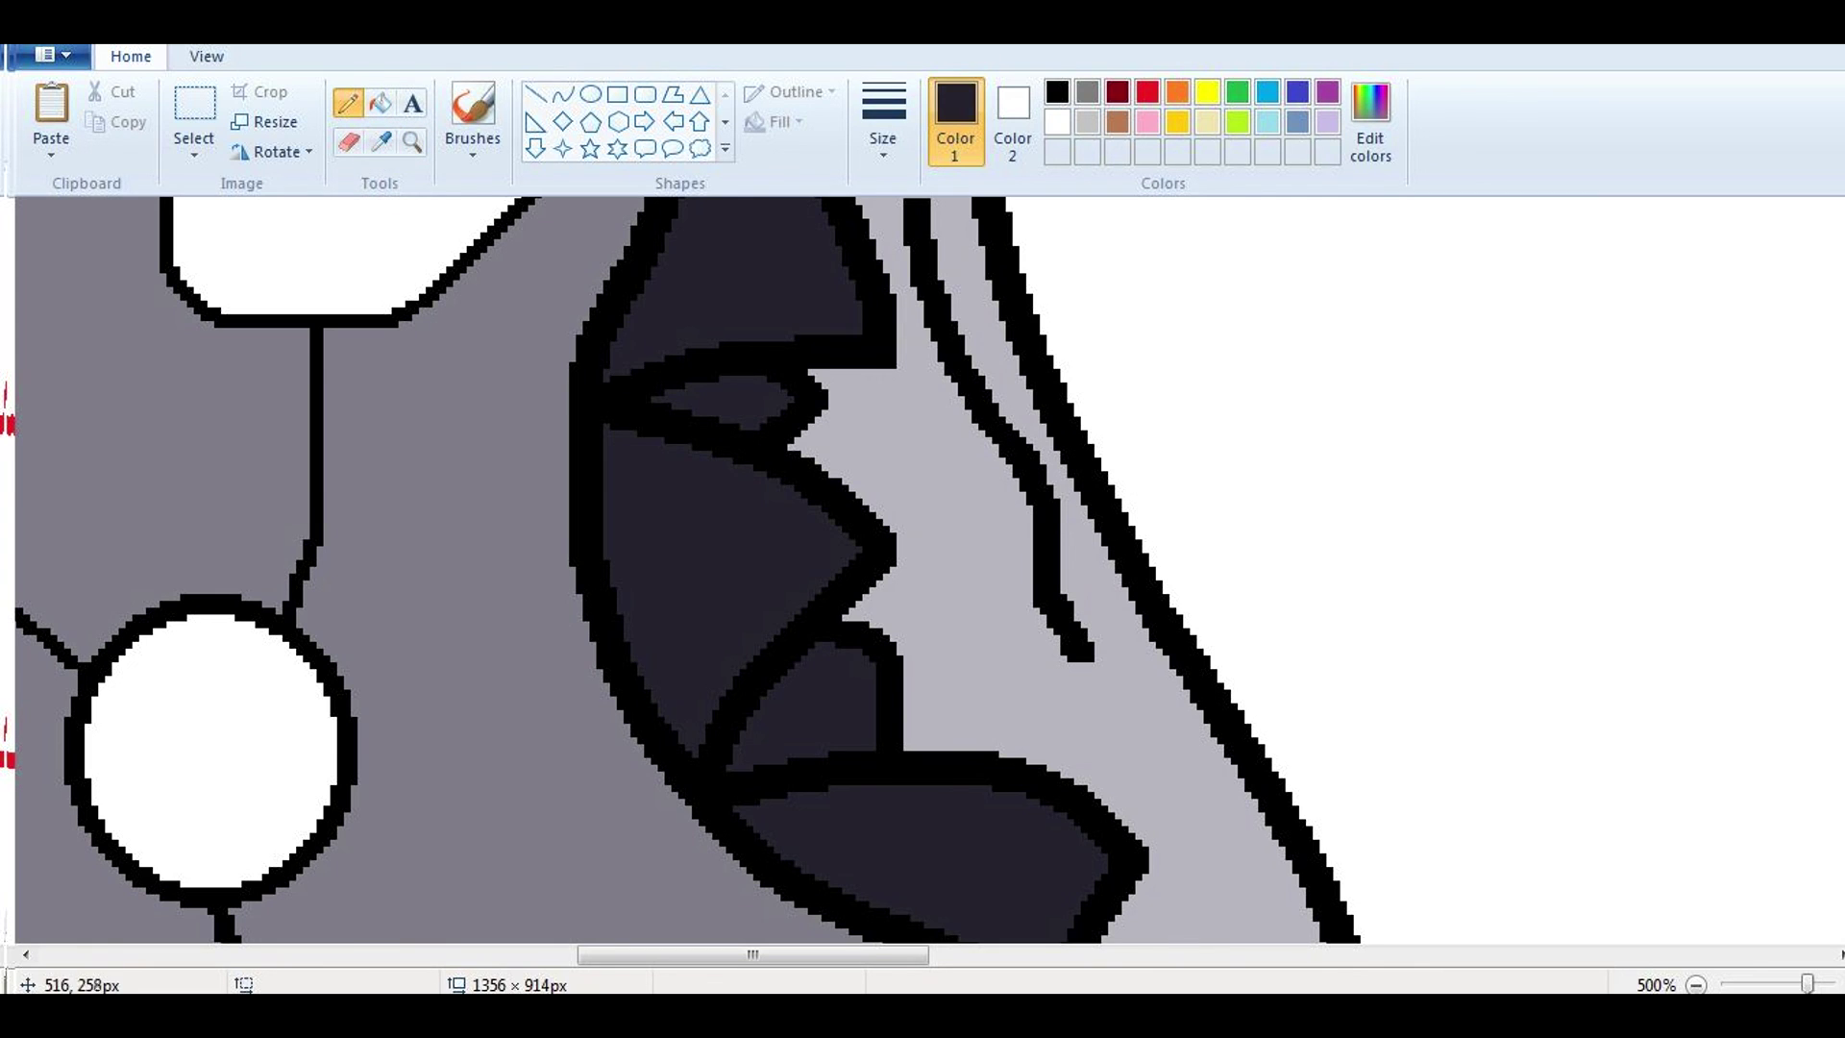
{"action": "scroll", "coordinate": [923, 567], "scroll_direction": "up", "scroll_amount": 4}
{"action": "left_click", "coordinate": [1057, 91]}
{"action": "scroll", "coordinate": [922, 567], "scroll_direction": "up", "scroll_amount": 5}
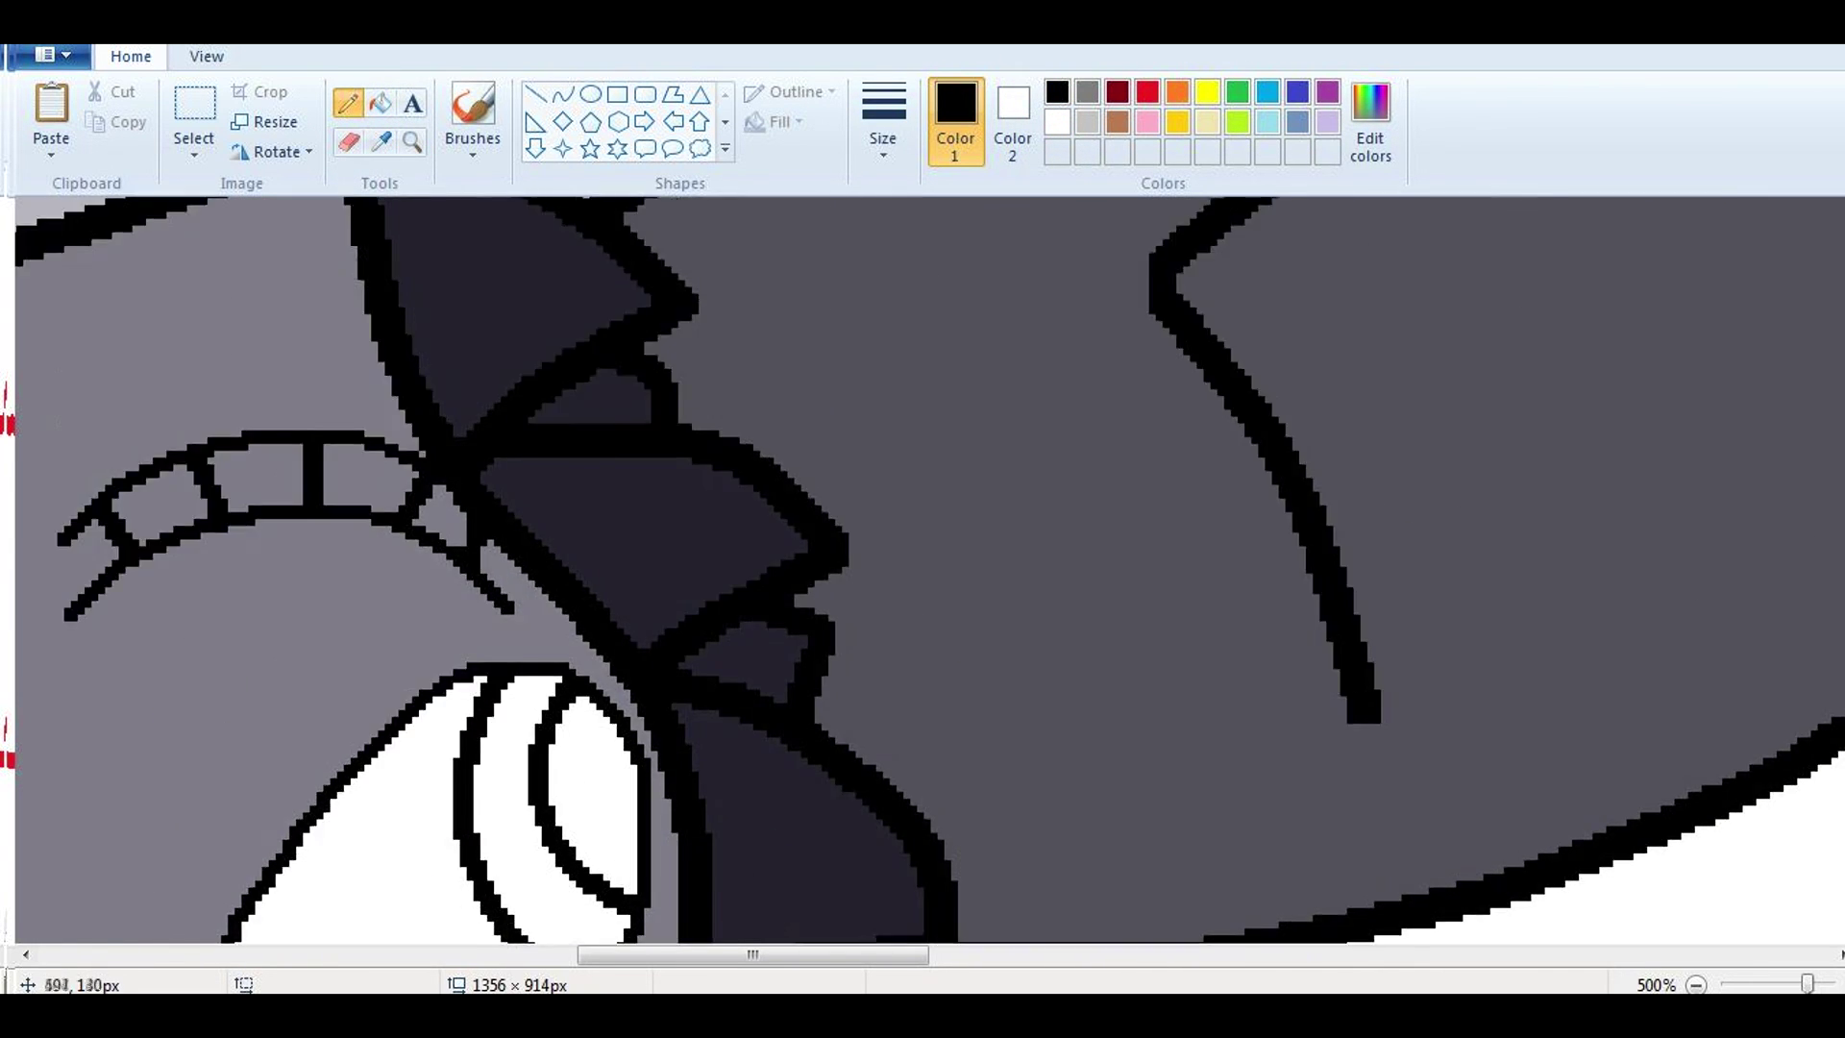
Step: Fill the wrinkled cuffs on both wrists with the light Fur grey
{"action": "scroll", "coordinate": [923, 567], "scroll_direction": "down", "scroll_amount": 4}
{"action": "left_click", "coordinate": [381, 141]}
{"action": "left_click", "coordinate": [1056, 846]}
{"action": "scroll", "coordinate": [1056, 845], "scroll_direction": "down", "scroll_amount": 3}
{"action": "left_click", "coordinate": [481, 629]}
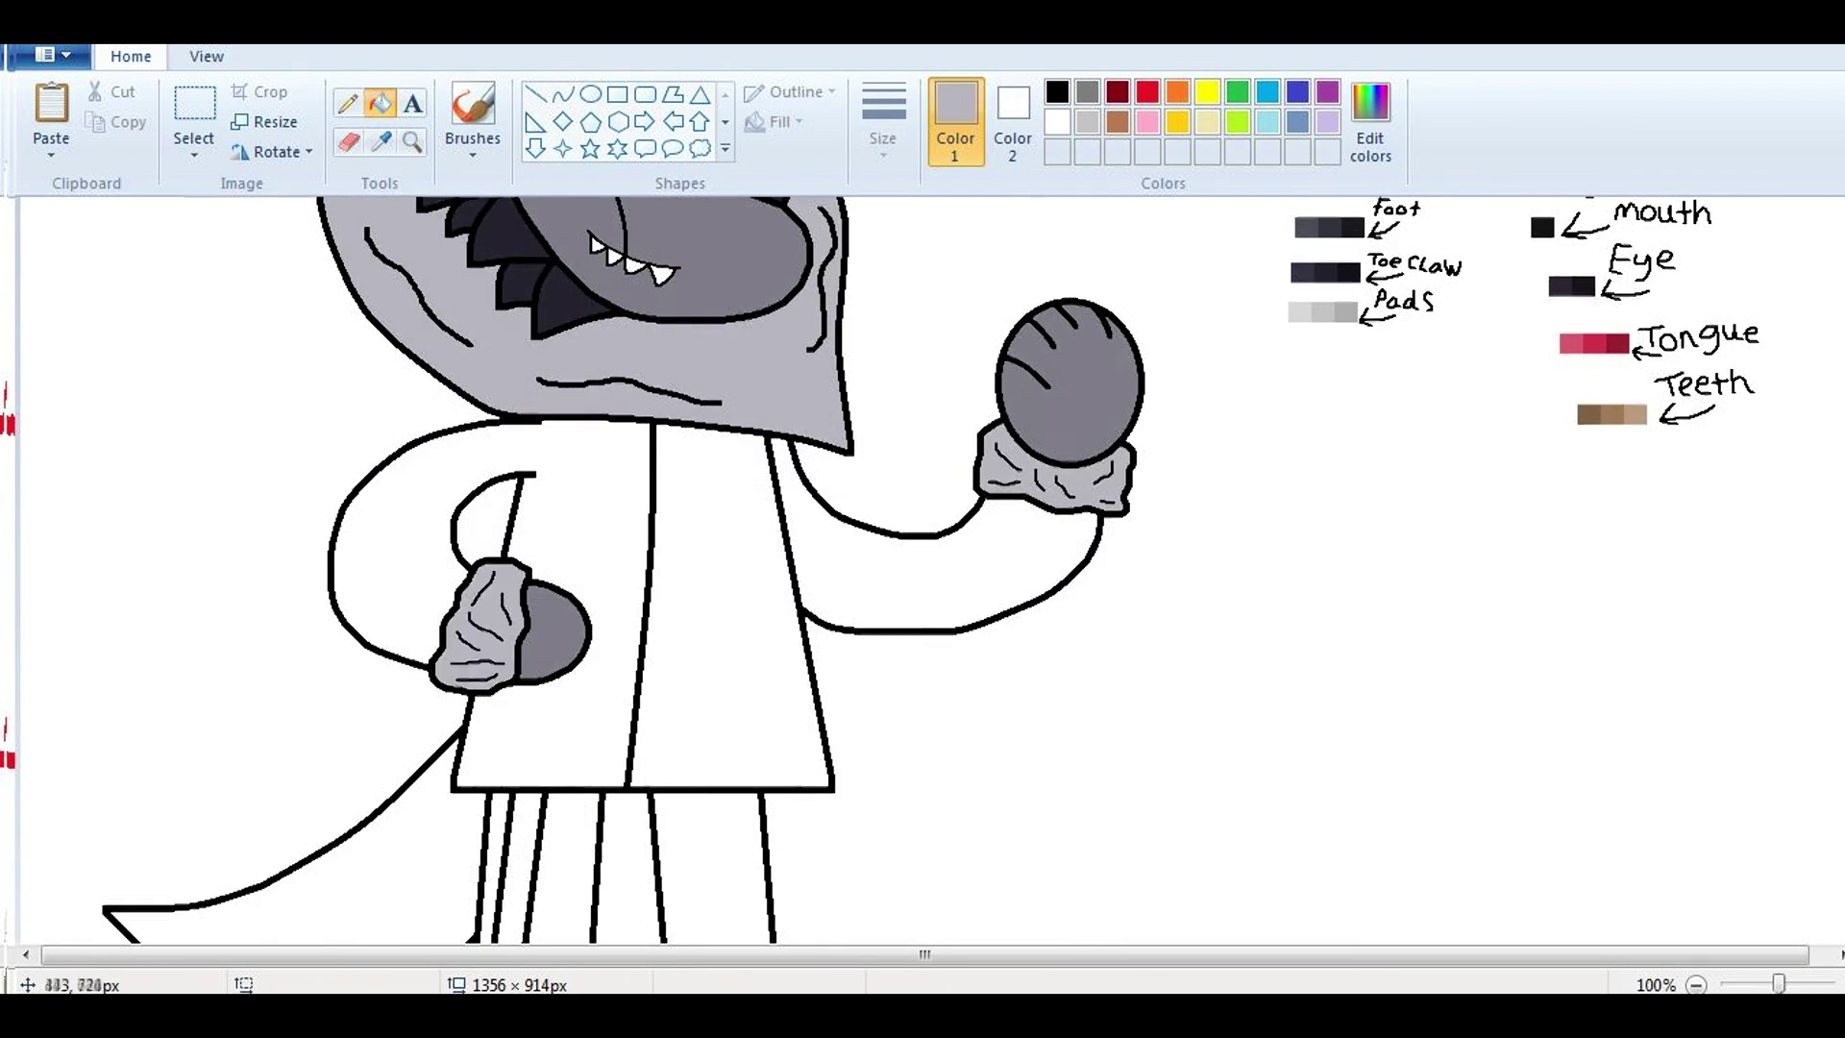
Step: Fill the nose with near-black and the teeth with brown from the Teeth swatch
{"action": "scroll", "coordinate": [480, 630], "scroll_direction": "up", "scroll_amount": 3}
{"action": "left_click", "coordinate": [382, 142]}
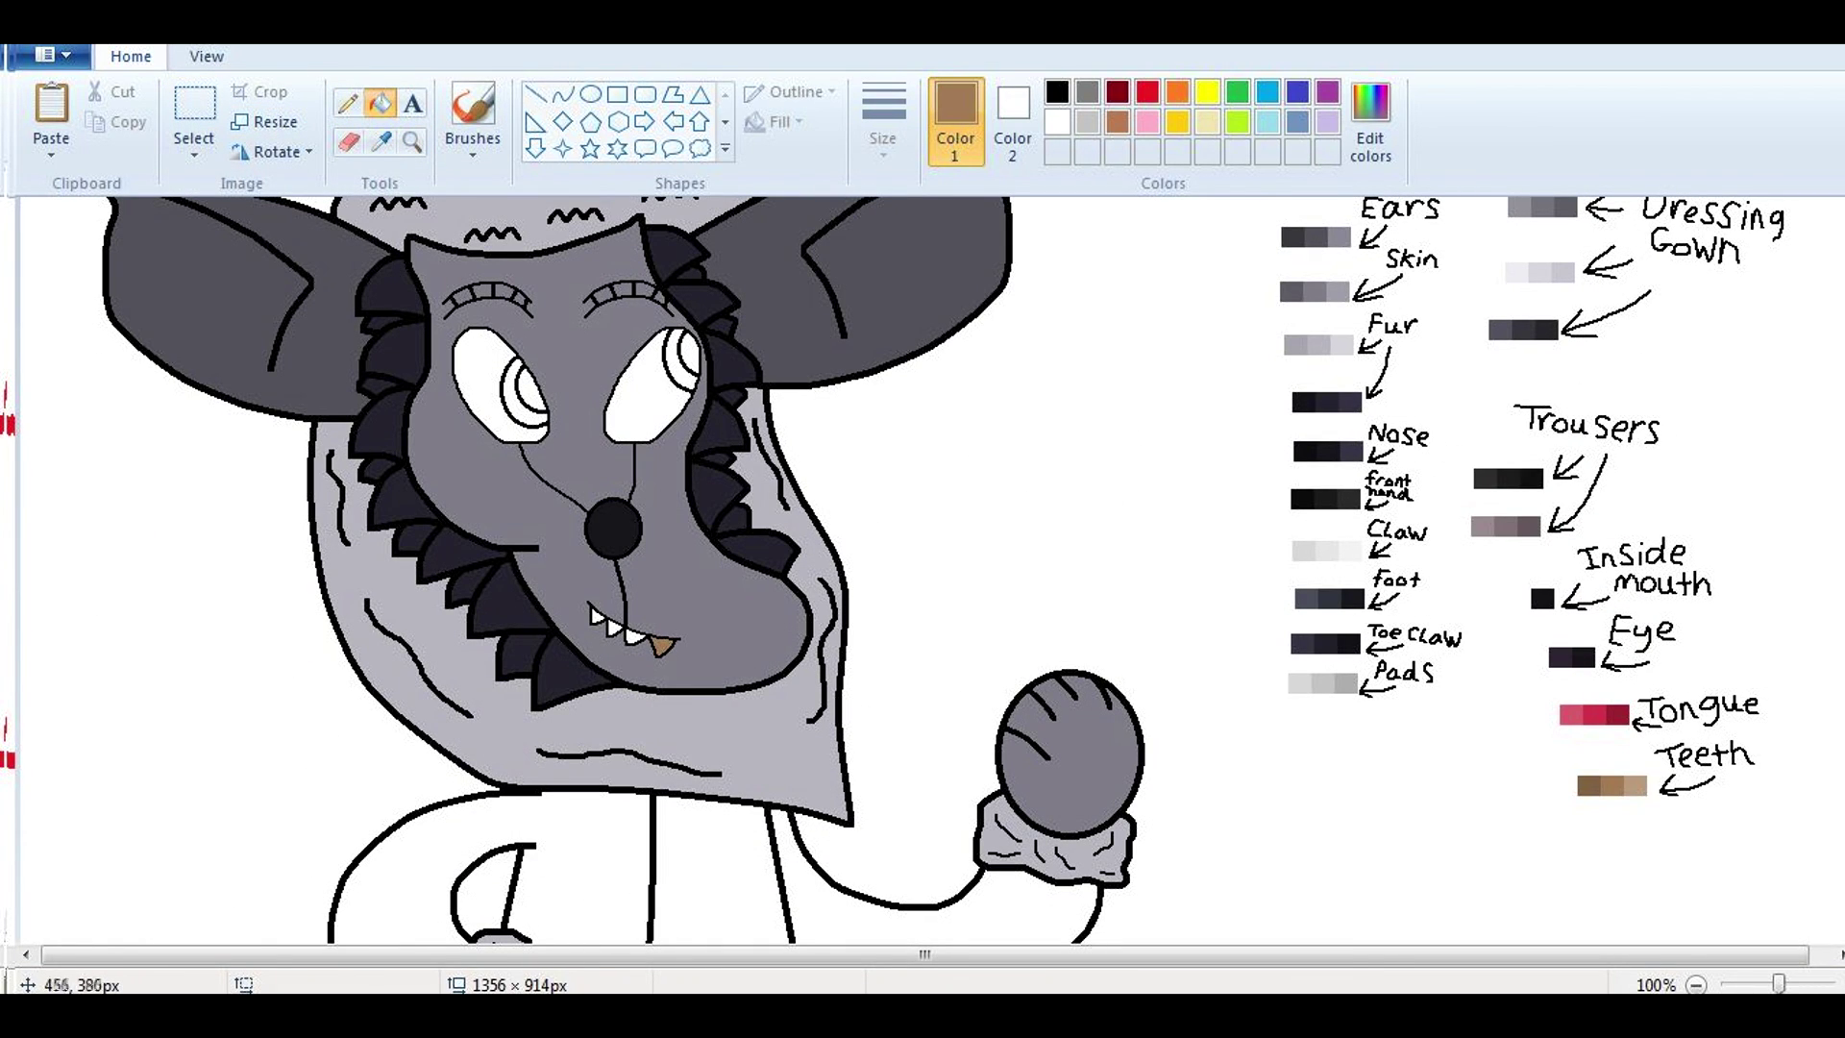
{"action": "scroll", "coordinate": [615, 476], "scroll_direction": "up", "scroll_amount": 2}
{"action": "scroll", "coordinate": [922, 567], "scroll_direction": "down", "scroll_amount": 5}
{"action": "scroll", "coordinate": [923, 567], "scroll_direction": "up", "scroll_amount": 5}
Step: Fill the body and both sleeves of the dressing gown with a mid grey from the Dressing Gown swatch
{"action": "left_click", "coordinate": [381, 141]}
{"action": "left_click", "coordinate": [538, 595]}
{"action": "scroll", "coordinate": [923, 566], "scroll_direction": "down", "scroll_amount": 4}
{"action": "left_click", "coordinate": [730, 720]}
{"action": "left_click", "coordinate": [951, 672]}
{"action": "scroll", "coordinate": [922, 566], "scroll_direction": "up", "scroll_amount": 4}
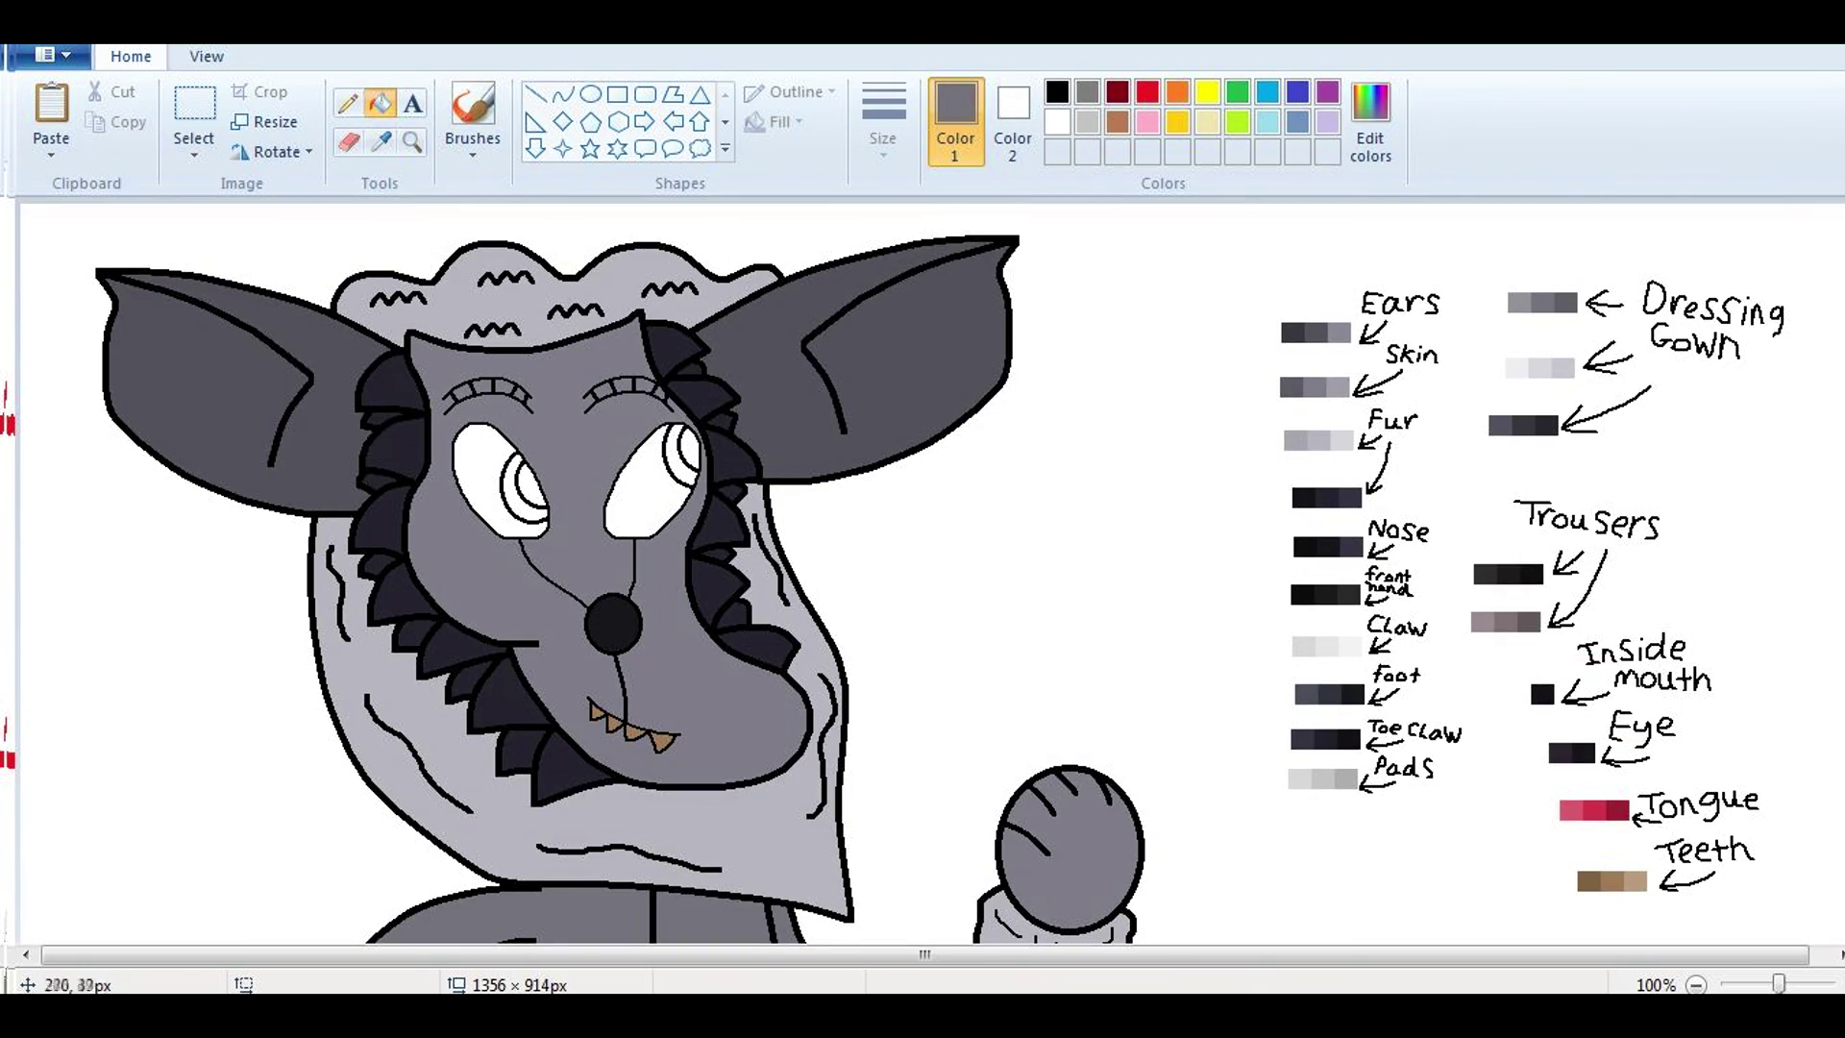
Step: Fill the legs below the gown, sampling the dark and brownish-grey Trousers colors
{"action": "scroll", "coordinate": [923, 567], "scroll_direction": "down", "scroll_amount": 6}
{"action": "left_click", "coordinate": [562, 835]}
{"action": "left_click", "coordinate": [710, 835]}
{"action": "scroll", "coordinate": [923, 567], "scroll_direction": "up", "scroll_amount": 4}
{"action": "left_click", "coordinate": [382, 142]}
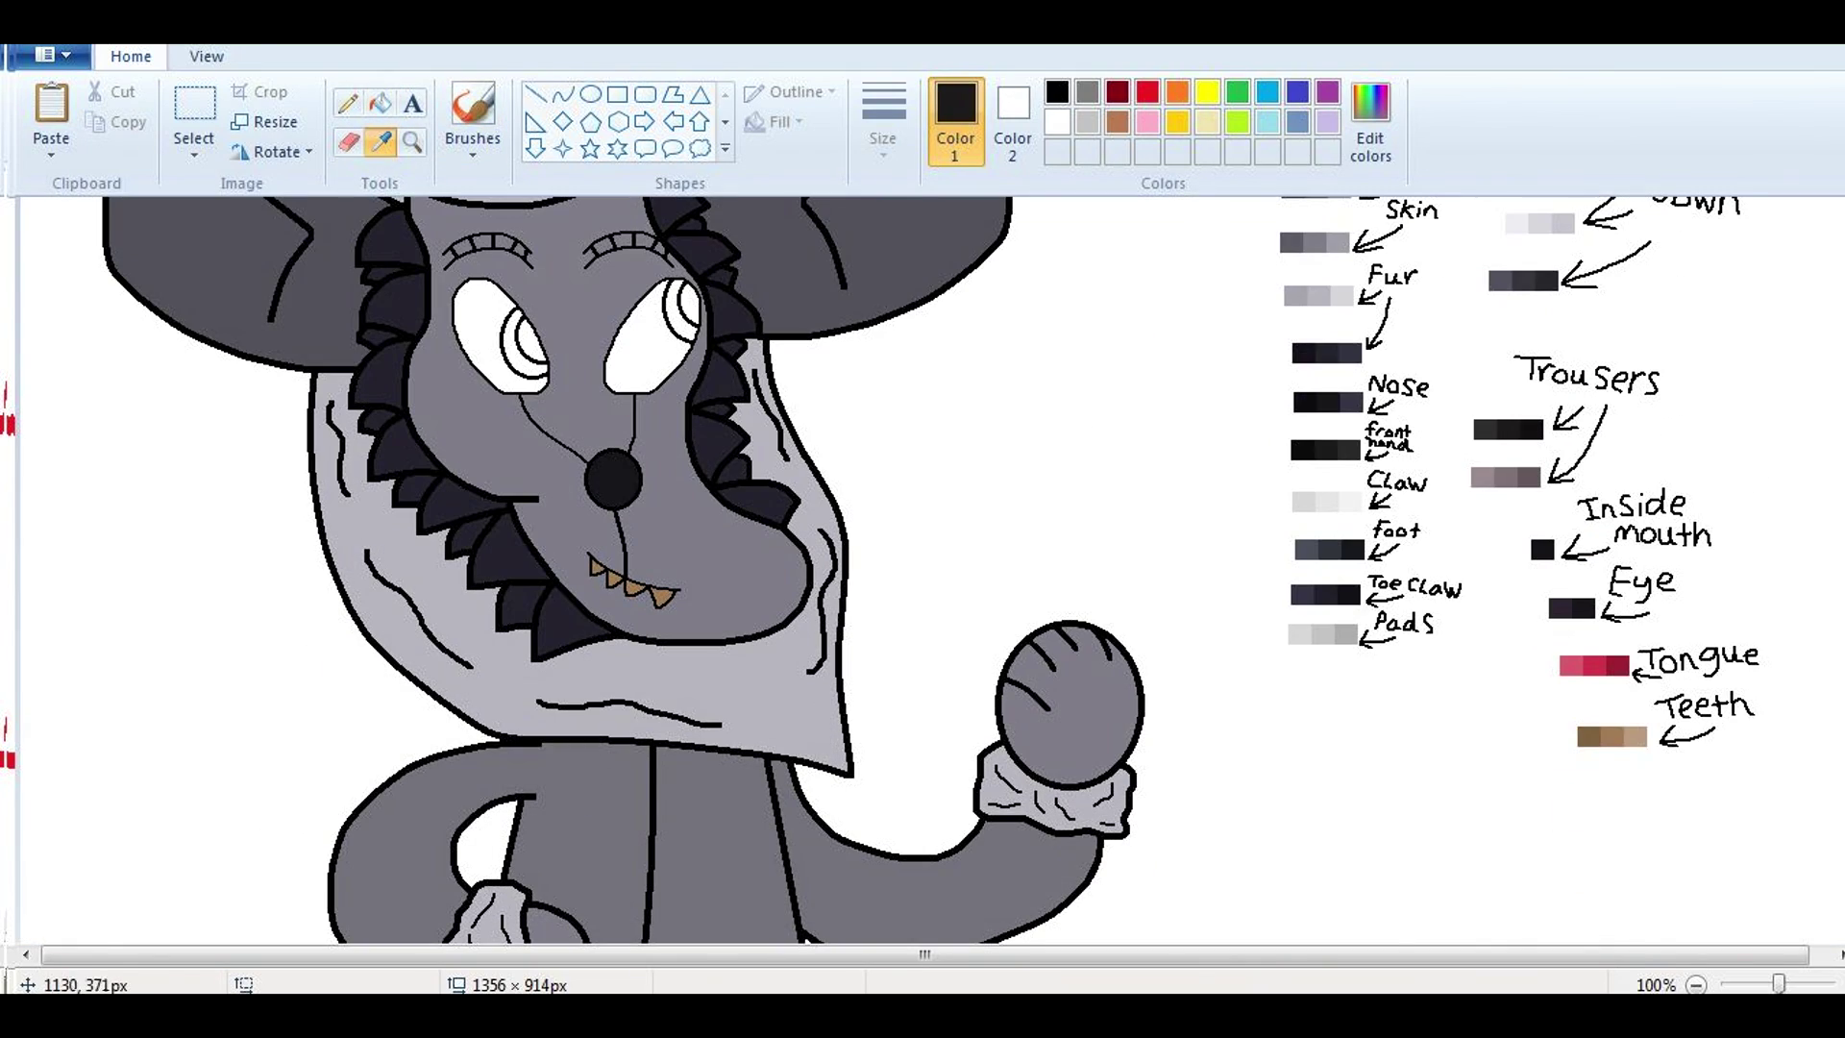
{"action": "scroll", "coordinate": [922, 567], "scroll_direction": "down", "scroll_amount": 4}
{"action": "left_click", "coordinate": [993, 484]}
{"action": "scroll", "coordinate": [922, 567], "scroll_direction": "up", "scroll_amount": 5}
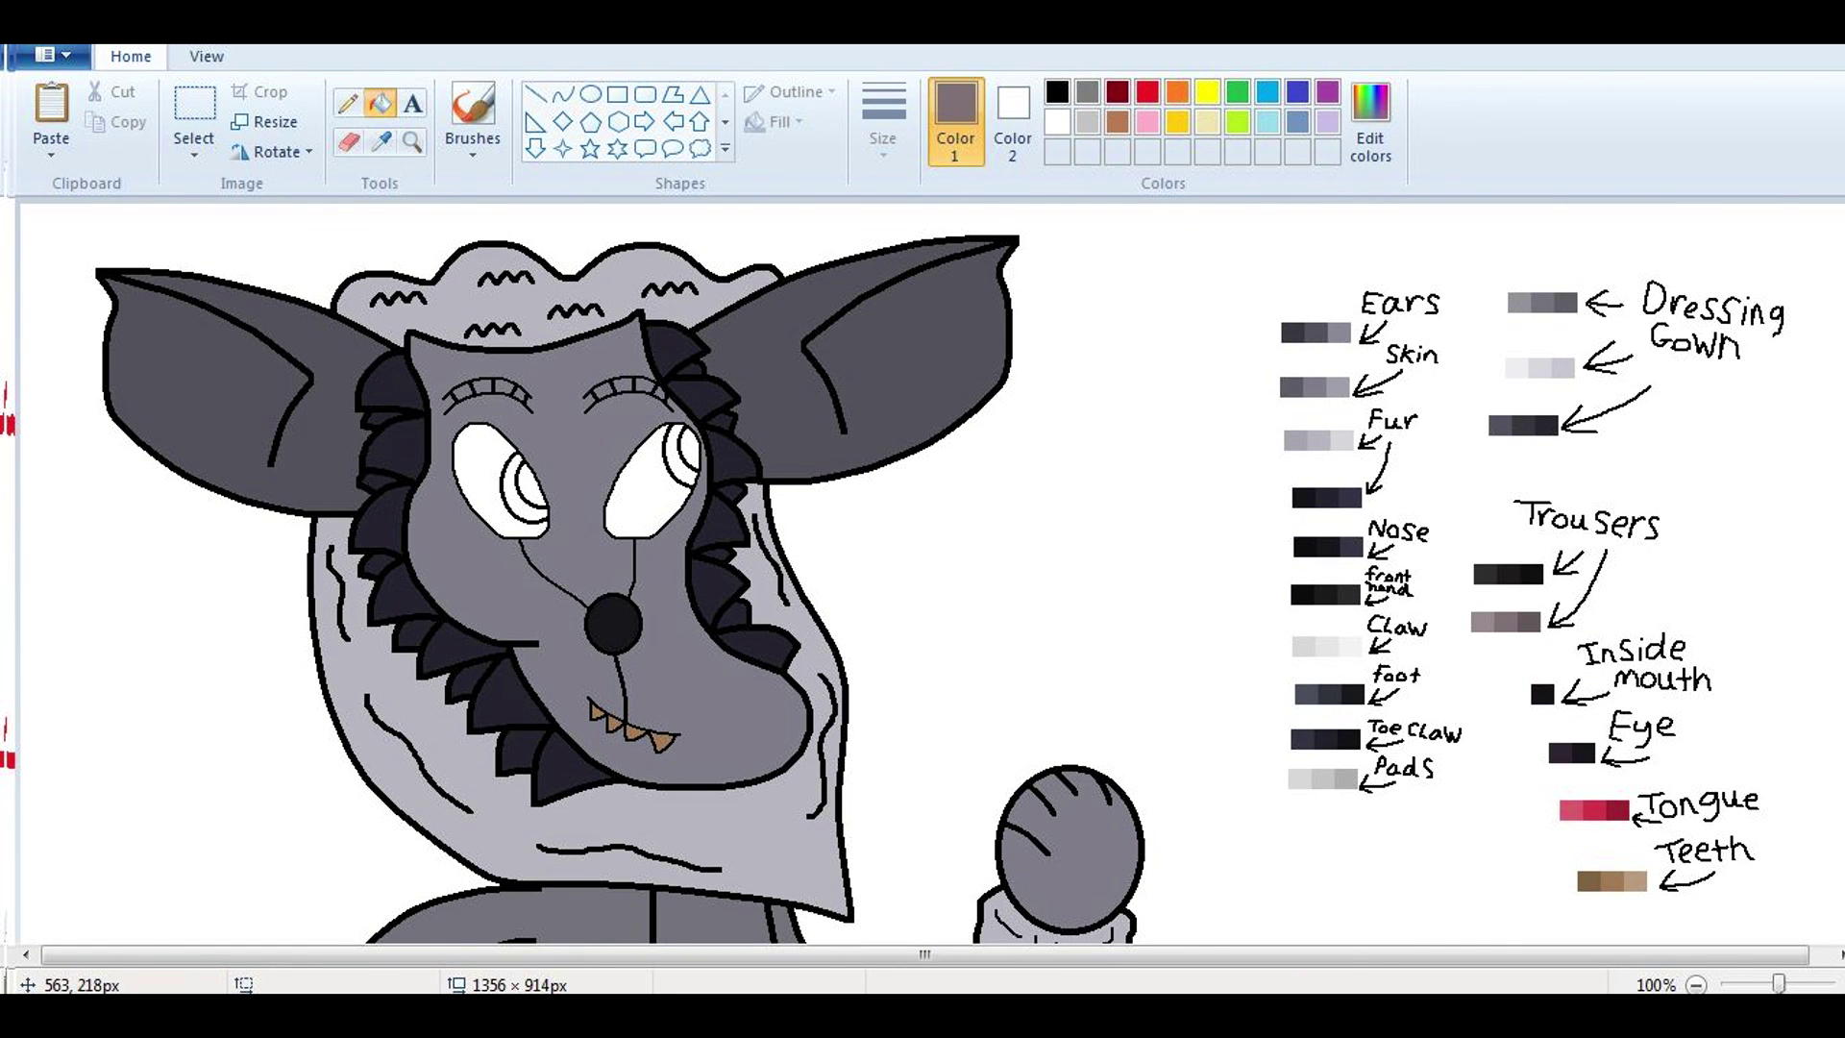
{"action": "scroll", "coordinate": [923, 567], "scroll_direction": "down", "scroll_amount": 5}
{"action": "scroll", "coordinate": [923, 567], "scroll_direction": "up", "scroll_amount": 5}
Step: Fill both irises with dark purple from the Eye swatch and both pupils with black
{"action": "left_click", "coordinate": [380, 143]}
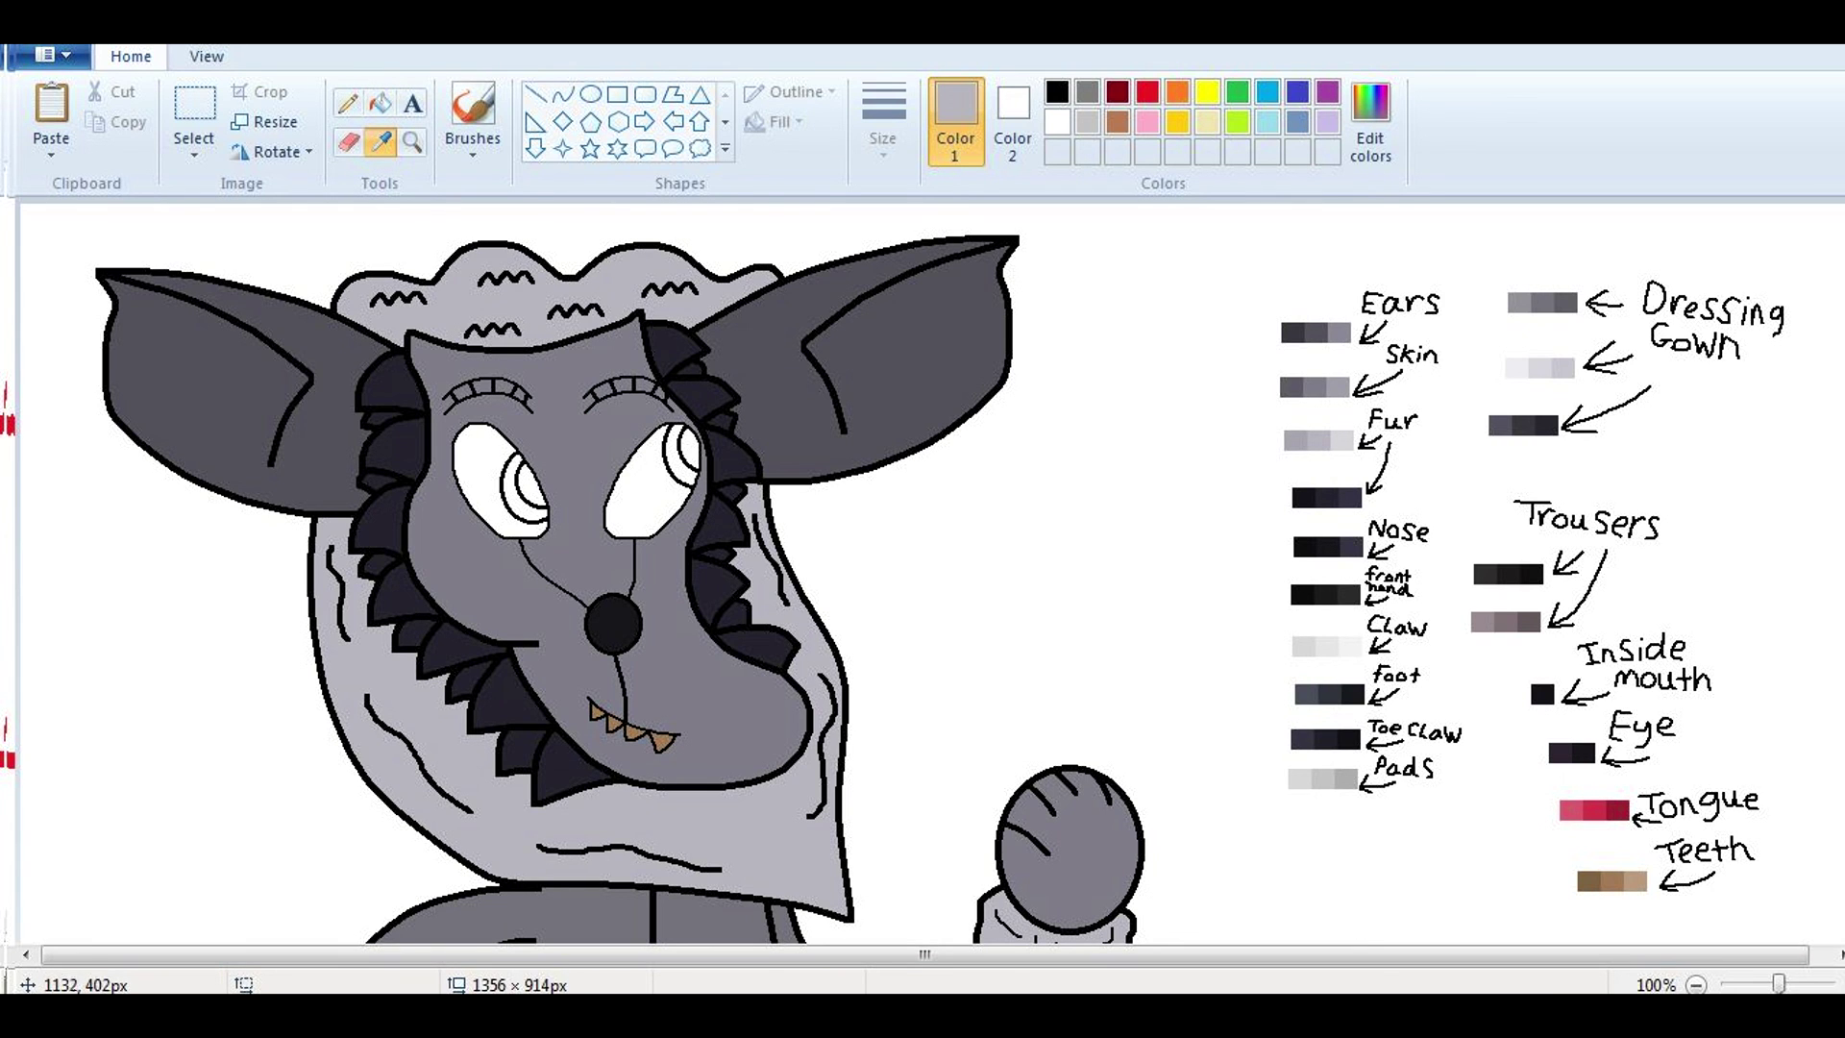
{"action": "left_click", "coordinate": [486, 398]}
{"action": "left_click", "coordinate": [412, 142]}
{"action": "left_click", "coordinate": [576, 480]}
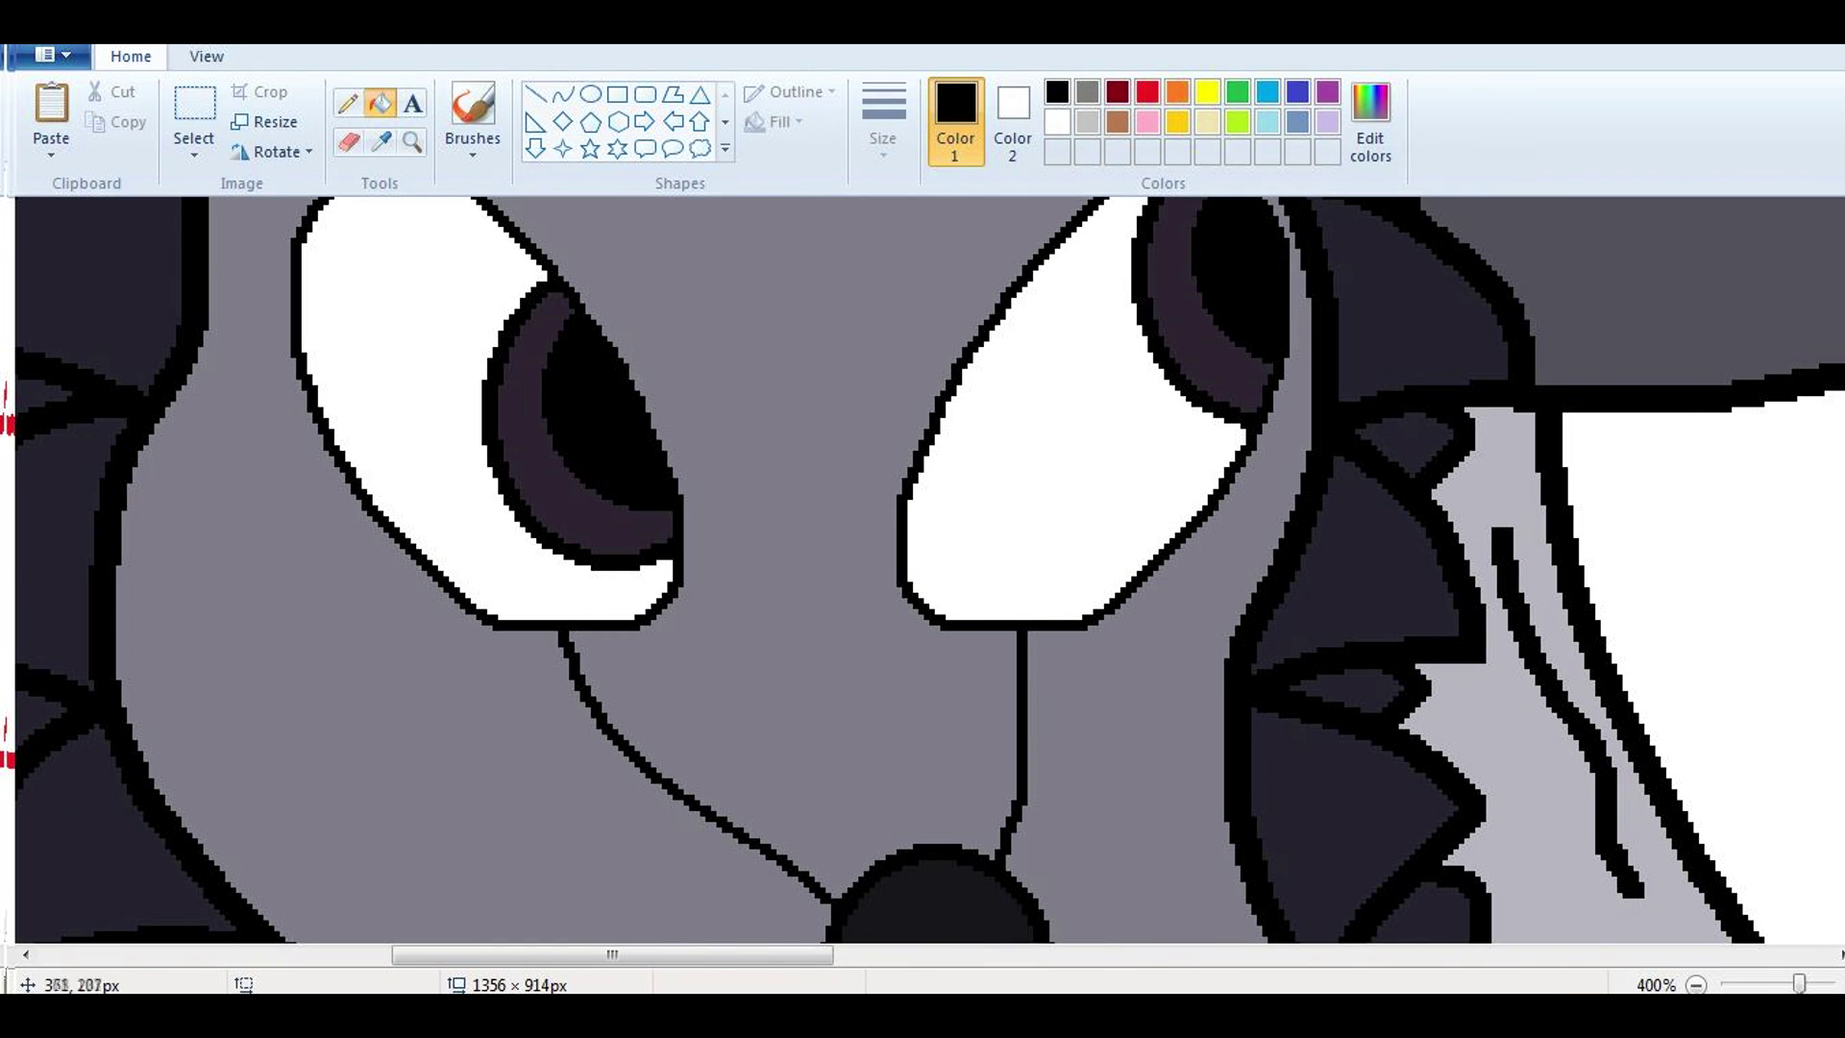
Step: Divide each iris with a short diagonal line and fill its sections with near-black Eye shades
{"action": "right_click", "coordinate": [1498, 691]}
{"action": "left_click", "coordinate": [1480, 691]}
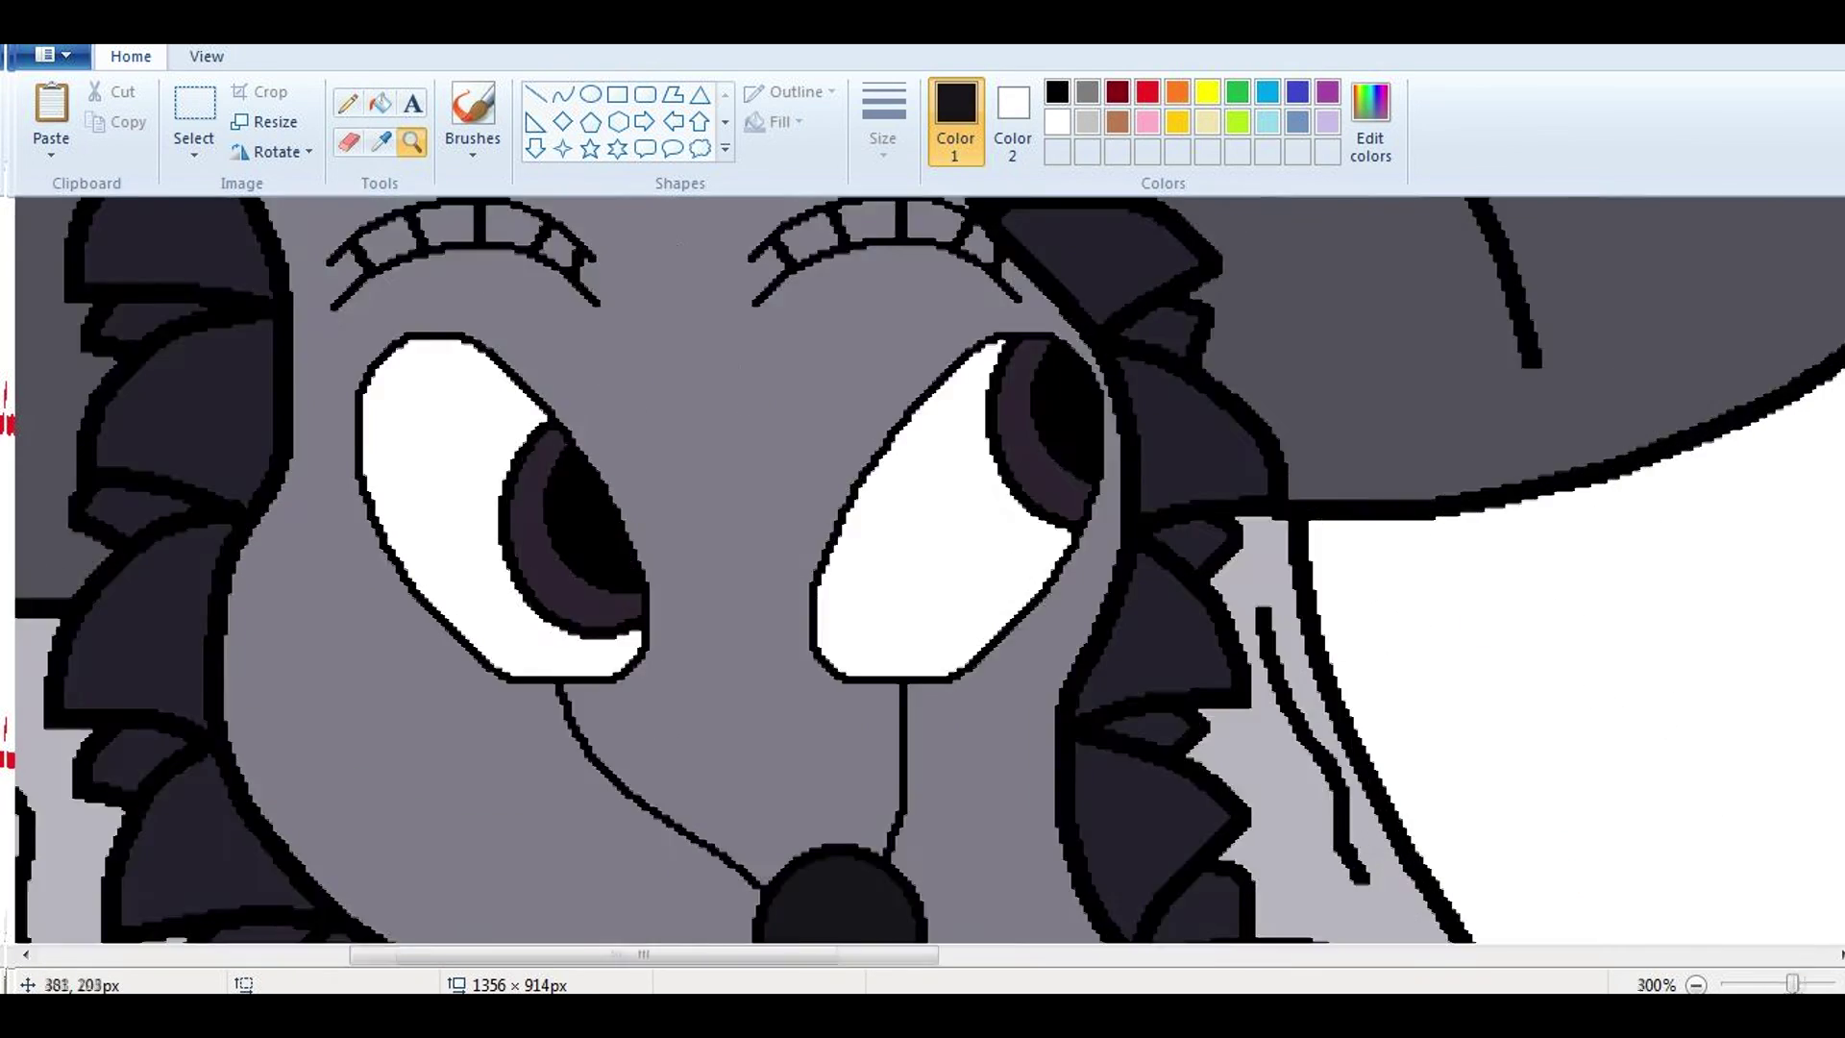
{"action": "left_click", "coordinate": [883, 120]}
{"action": "left_click", "coordinate": [945, 197]}
{"action": "left_click_drag", "start_coordinate": [595, 437], "coordinate": [555, 490]}
{"action": "scroll", "coordinate": [576, 461], "scroll_direction": "up", "scroll_amount": 3}
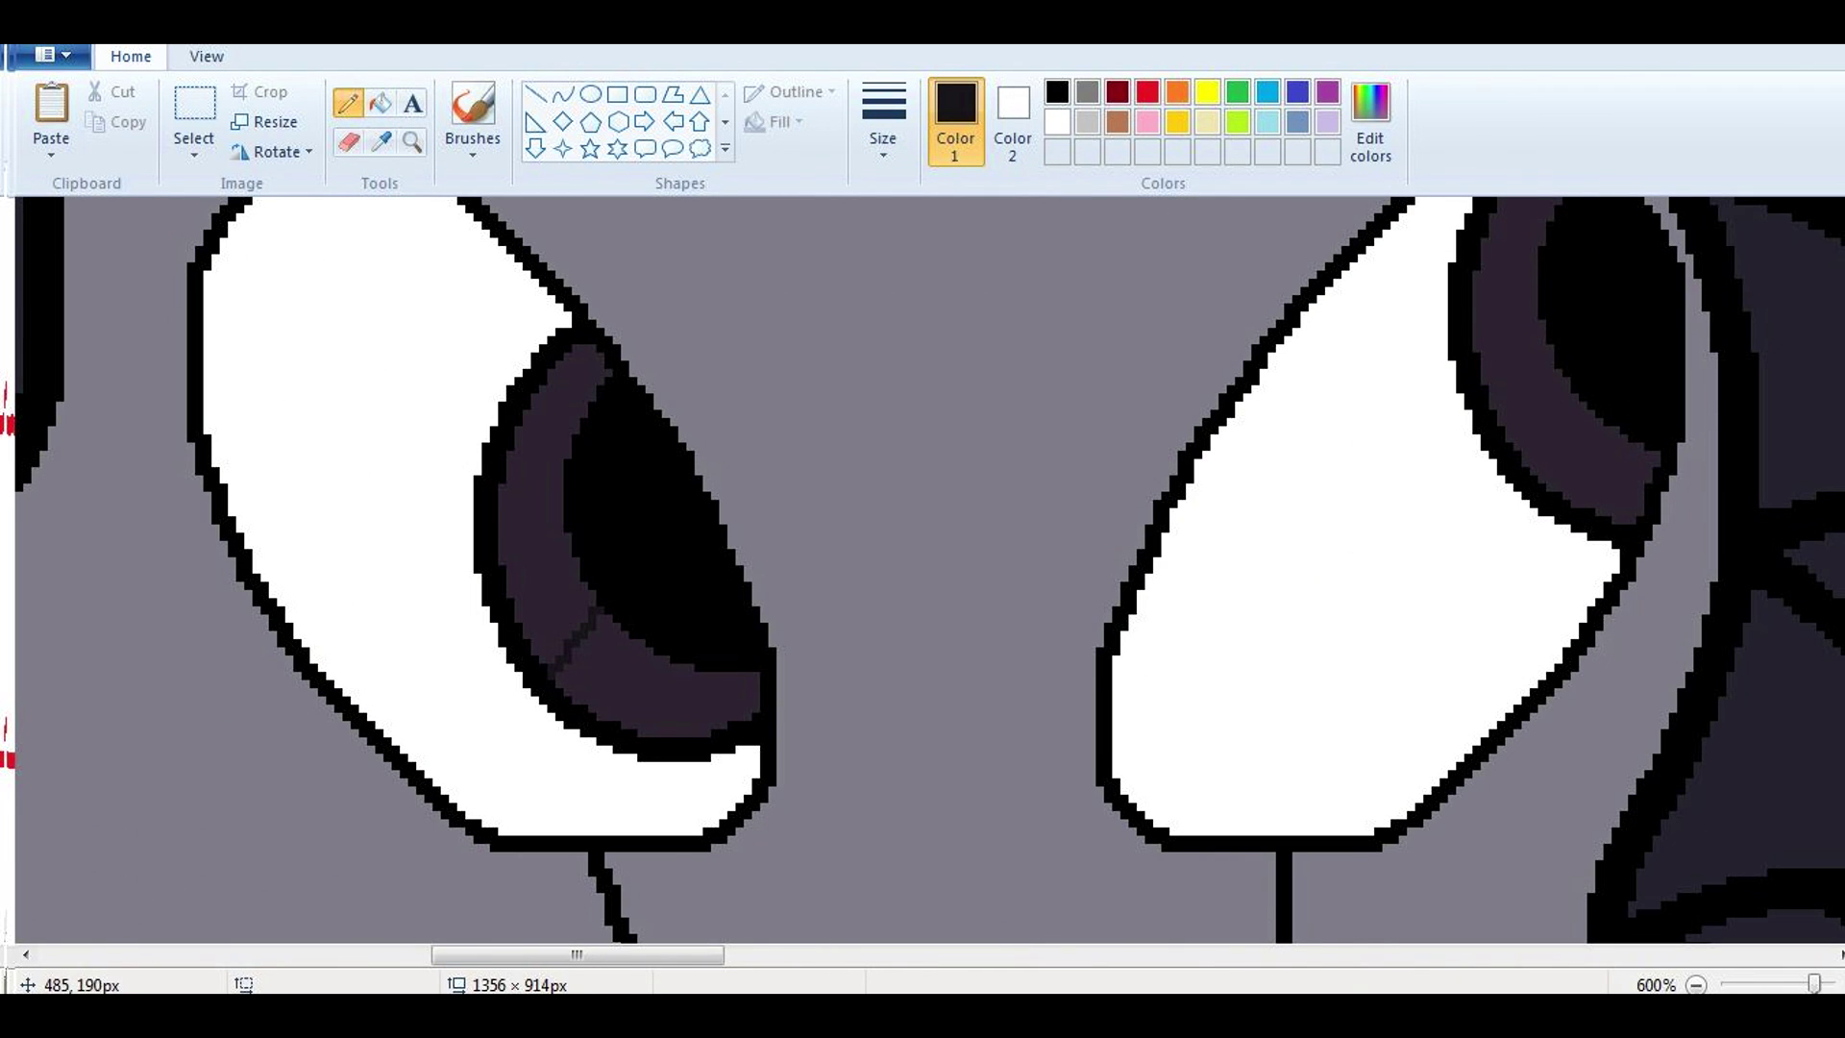
{"action": "left_click", "coordinate": [381, 103]}
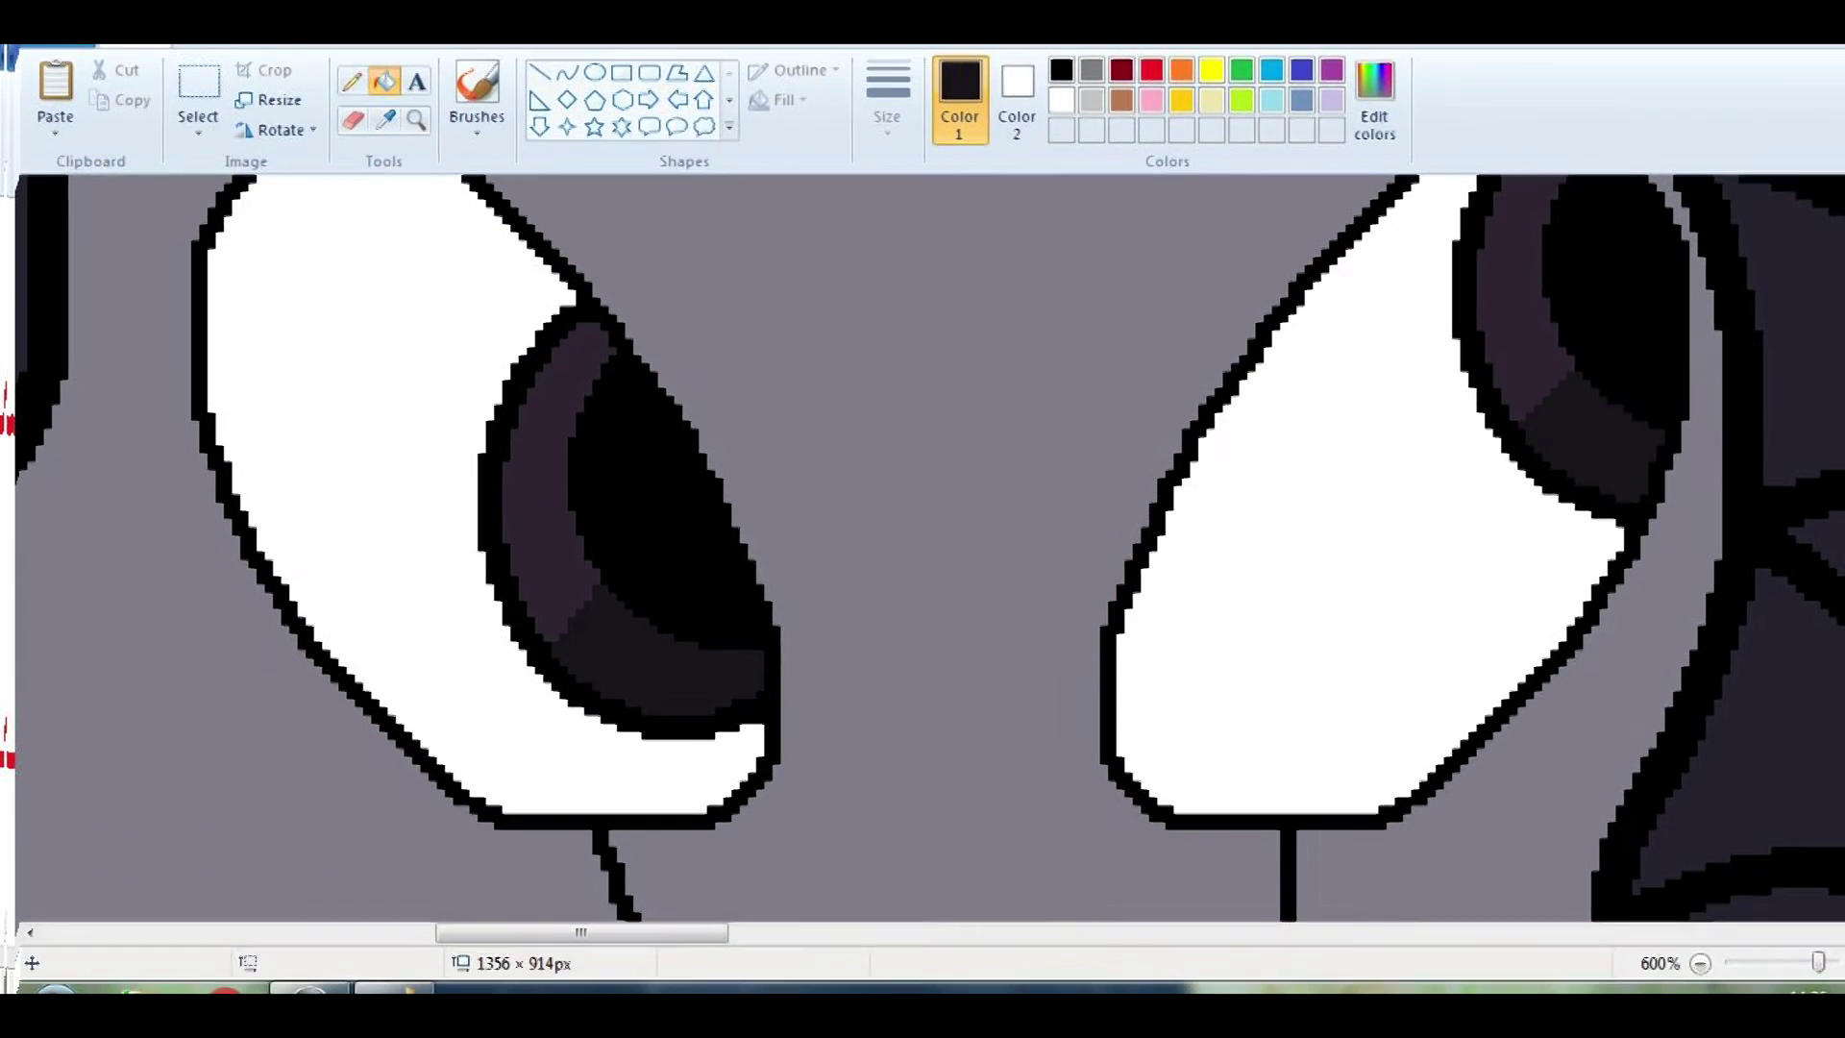
{"action": "left_click", "coordinate": [528, 480]}
{"action": "left_click", "coordinate": [1503, 317]}
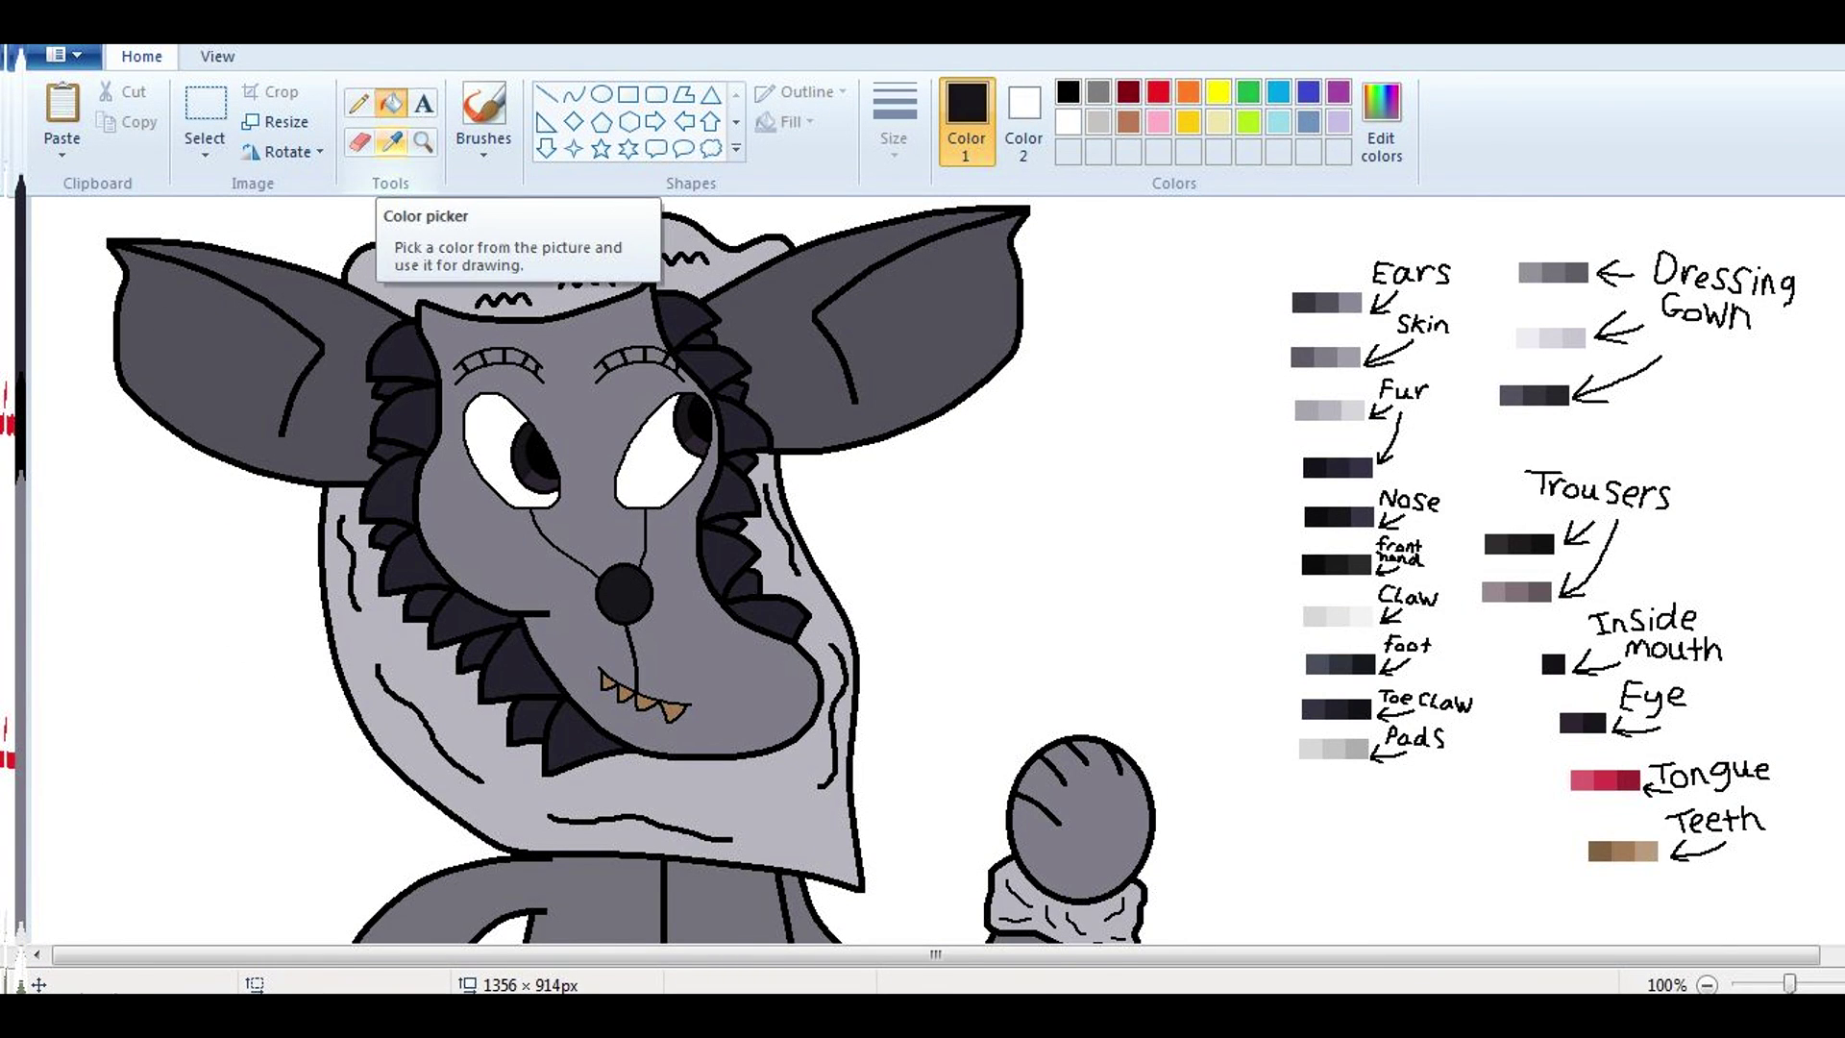
Step: Fill the whites of both eyes with orange-brown
{"action": "left_click", "coordinate": [391, 141]}
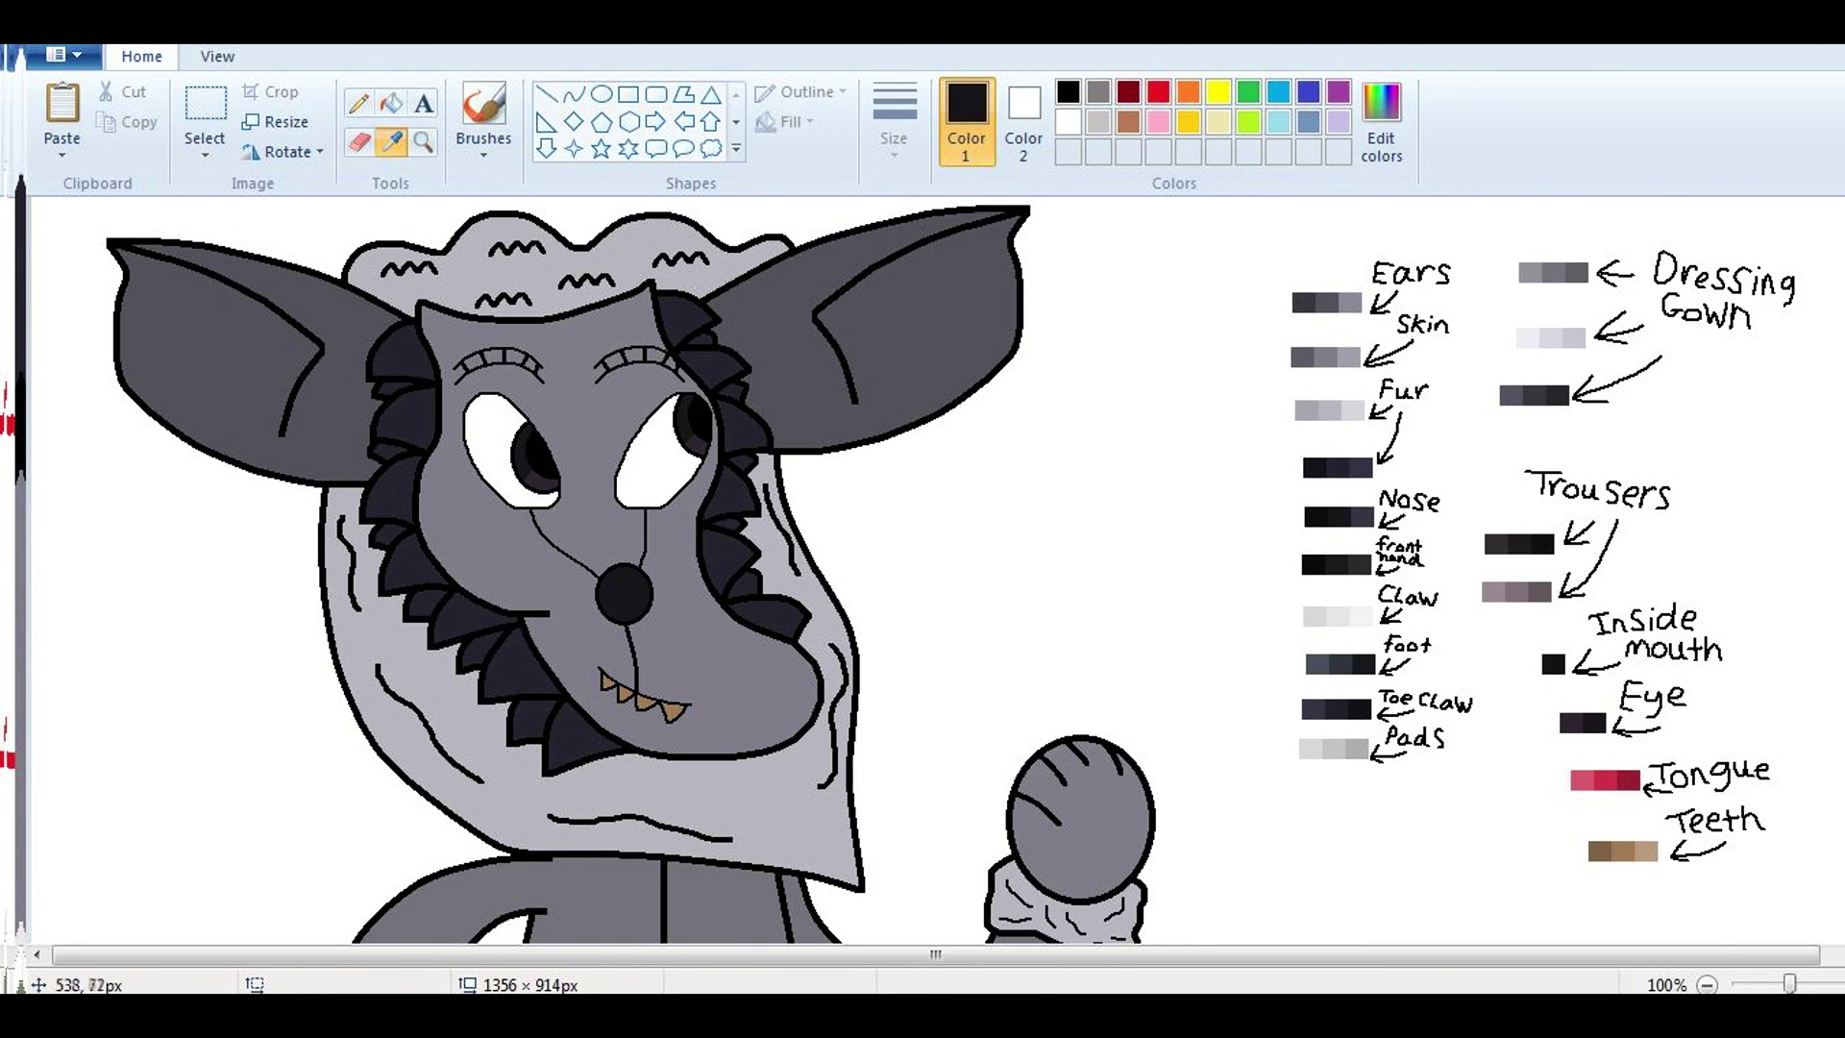
{"action": "left_click", "coordinate": [1621, 851]}
{"action": "left_click", "coordinate": [653, 462]}
{"action": "left_click", "coordinate": [490, 437]}
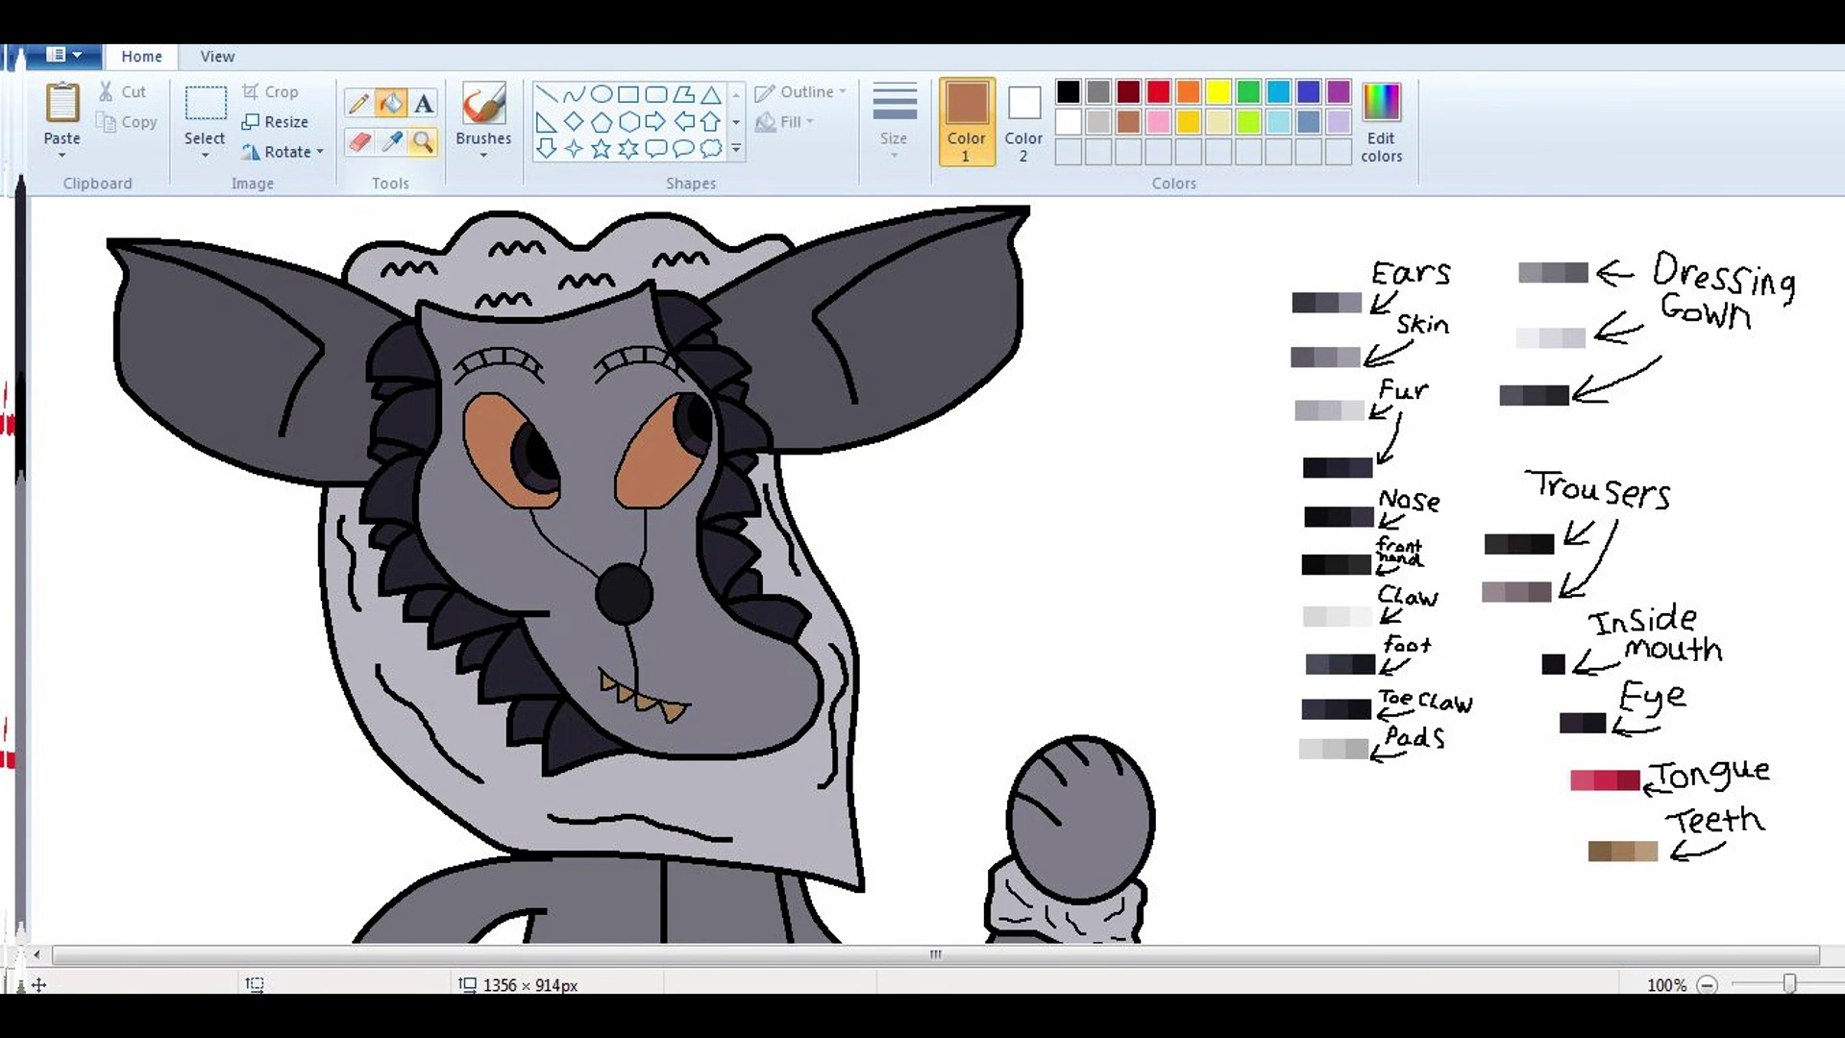
Step: Add a solid white oval highlight of about 17 × 19 px to each eye
{"action": "left_click", "coordinate": [421, 141]}
{"action": "scroll", "coordinate": [577, 442], "scroll_direction": "up", "scroll_amount": 2}
{"action": "scroll", "coordinate": [577, 442], "scroll_direction": "down", "scroll_amount": 3}
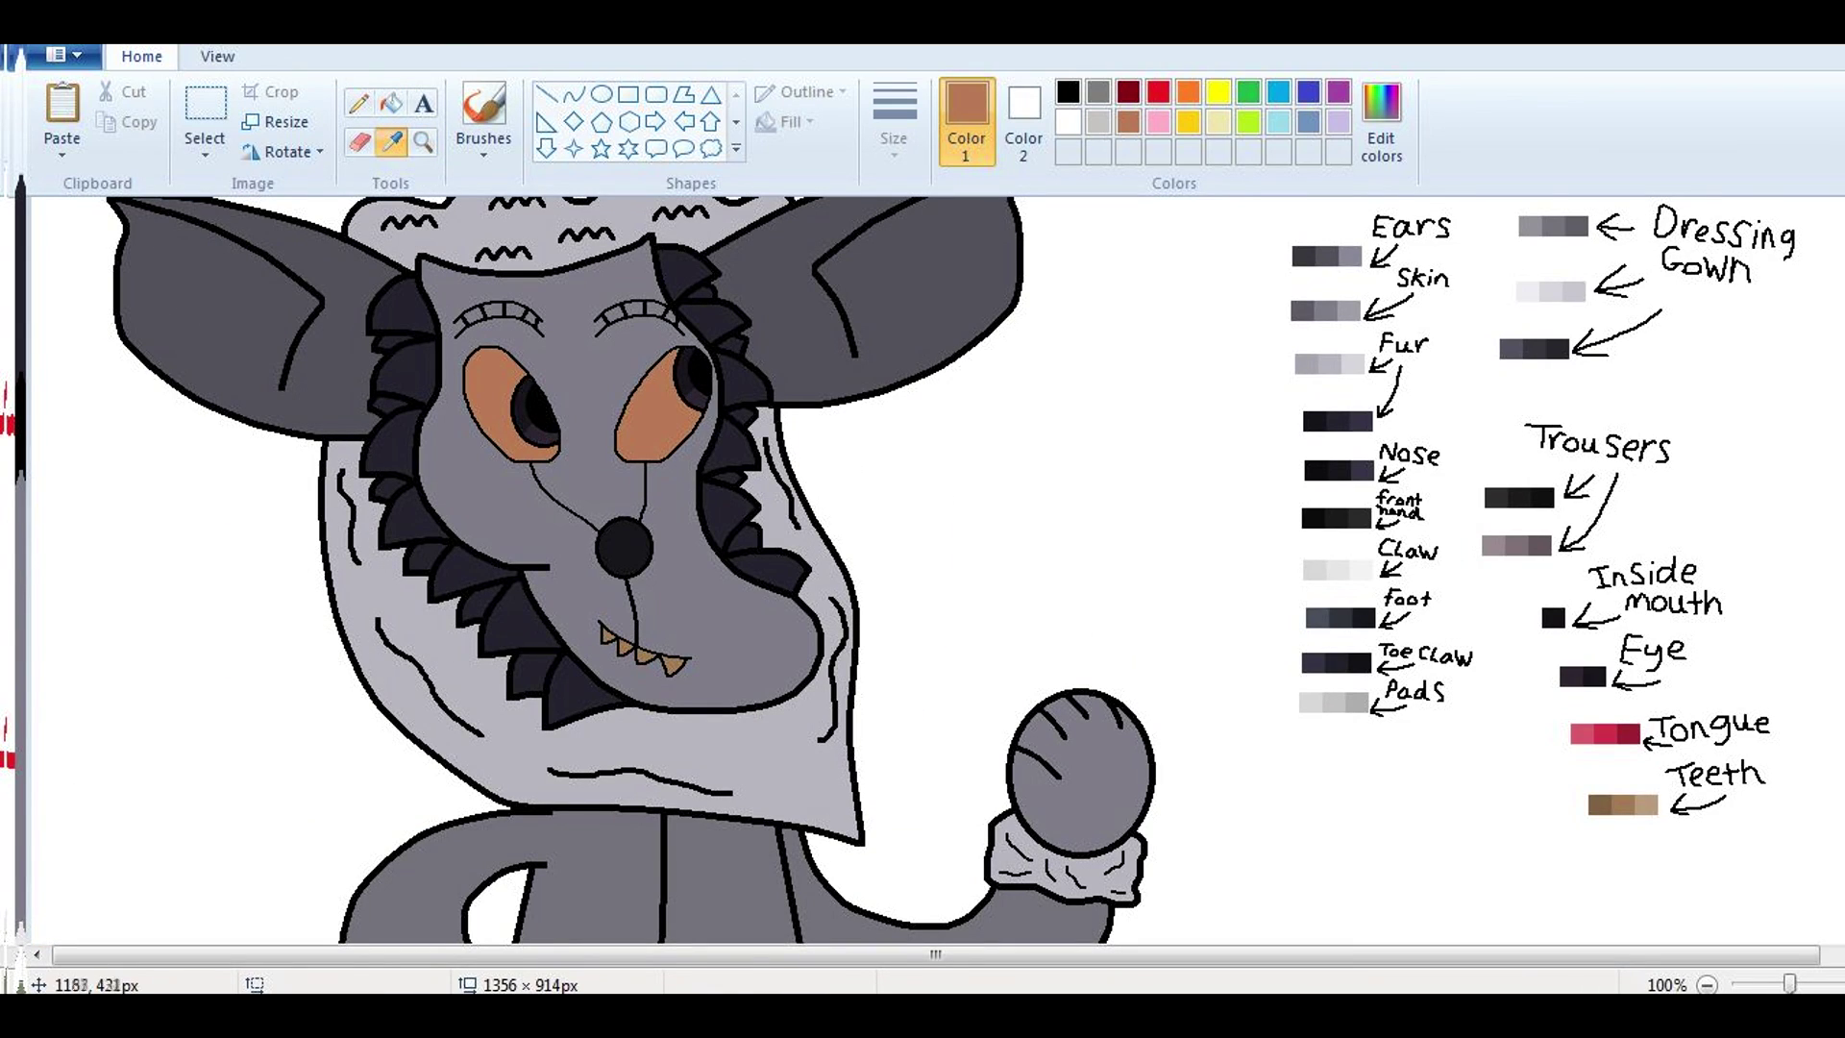
{"action": "left_click", "coordinate": [605, 396]}
{"action": "left_click", "coordinate": [602, 93]}
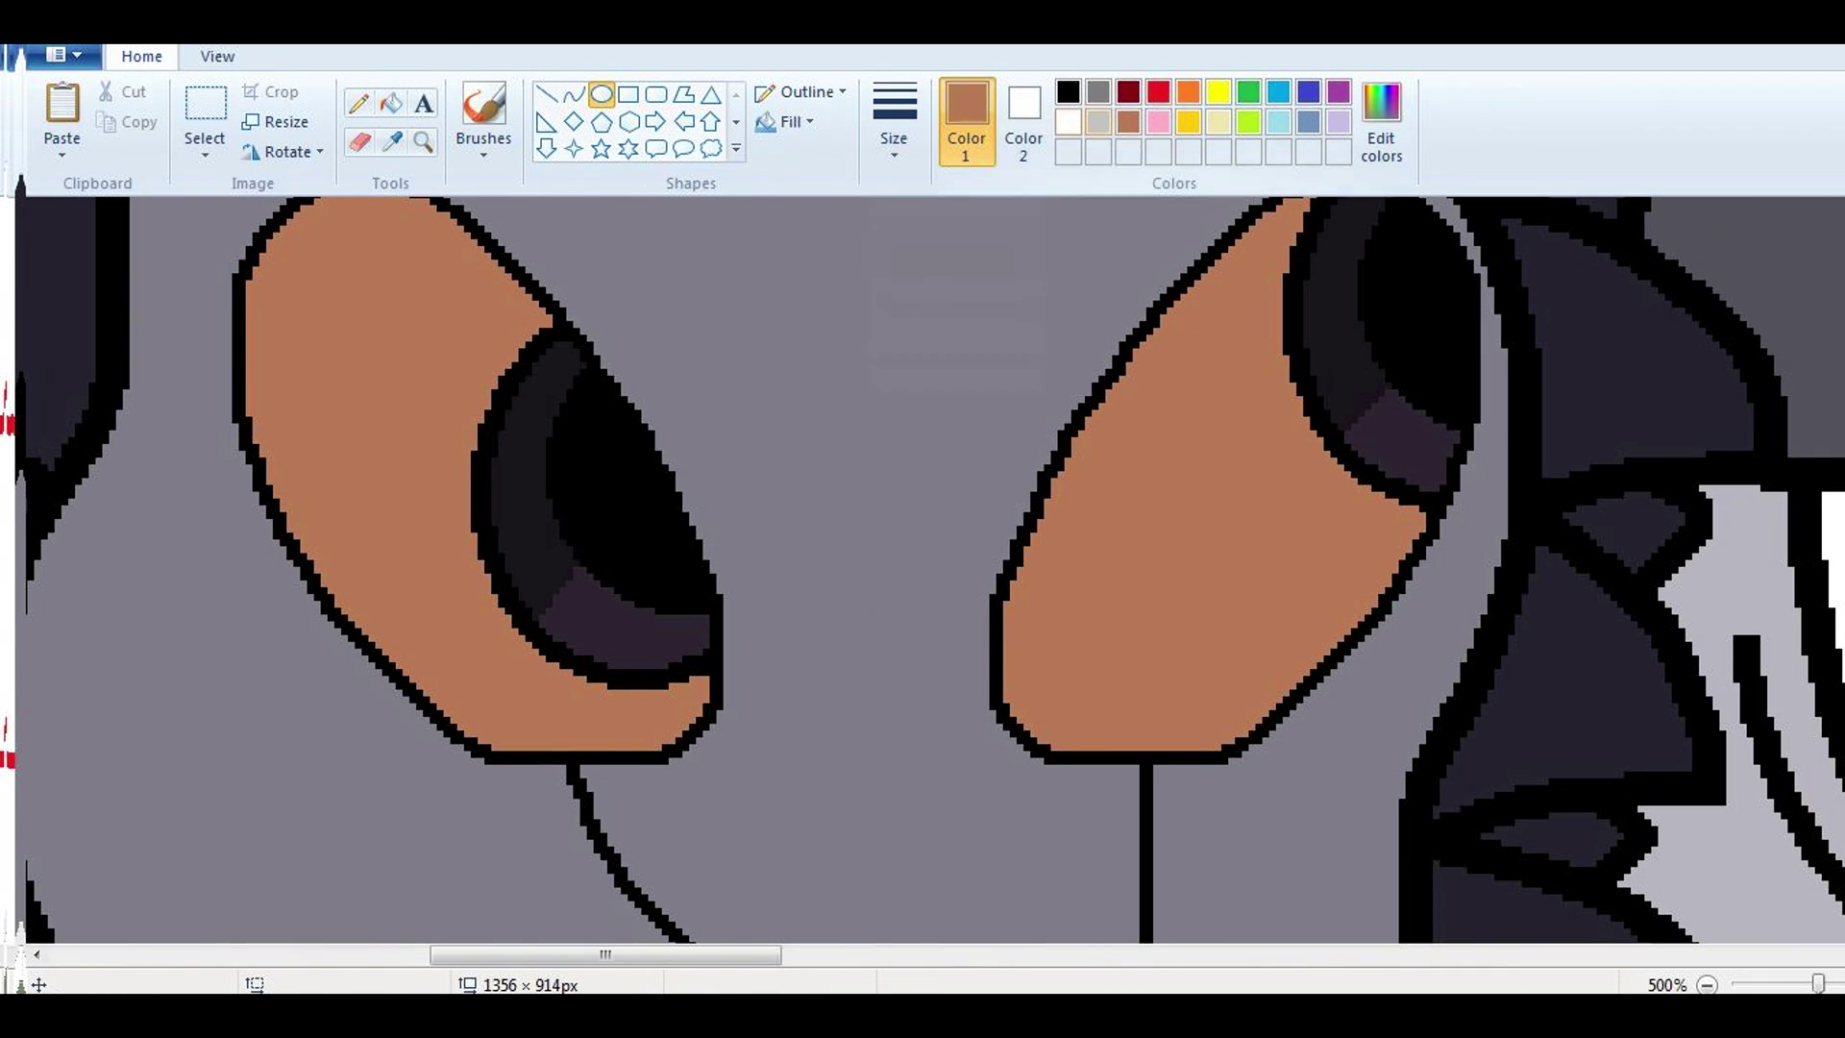
{"action": "left_click", "coordinate": [1067, 122]}
{"action": "left_click_drag", "start_coordinate": [444, 348], "coordinate": [601, 519]}
{"action": "left_click", "coordinate": [795, 122]}
{"action": "left_click", "coordinate": [826, 221]}
{"action": "left_click", "coordinate": [391, 103]}
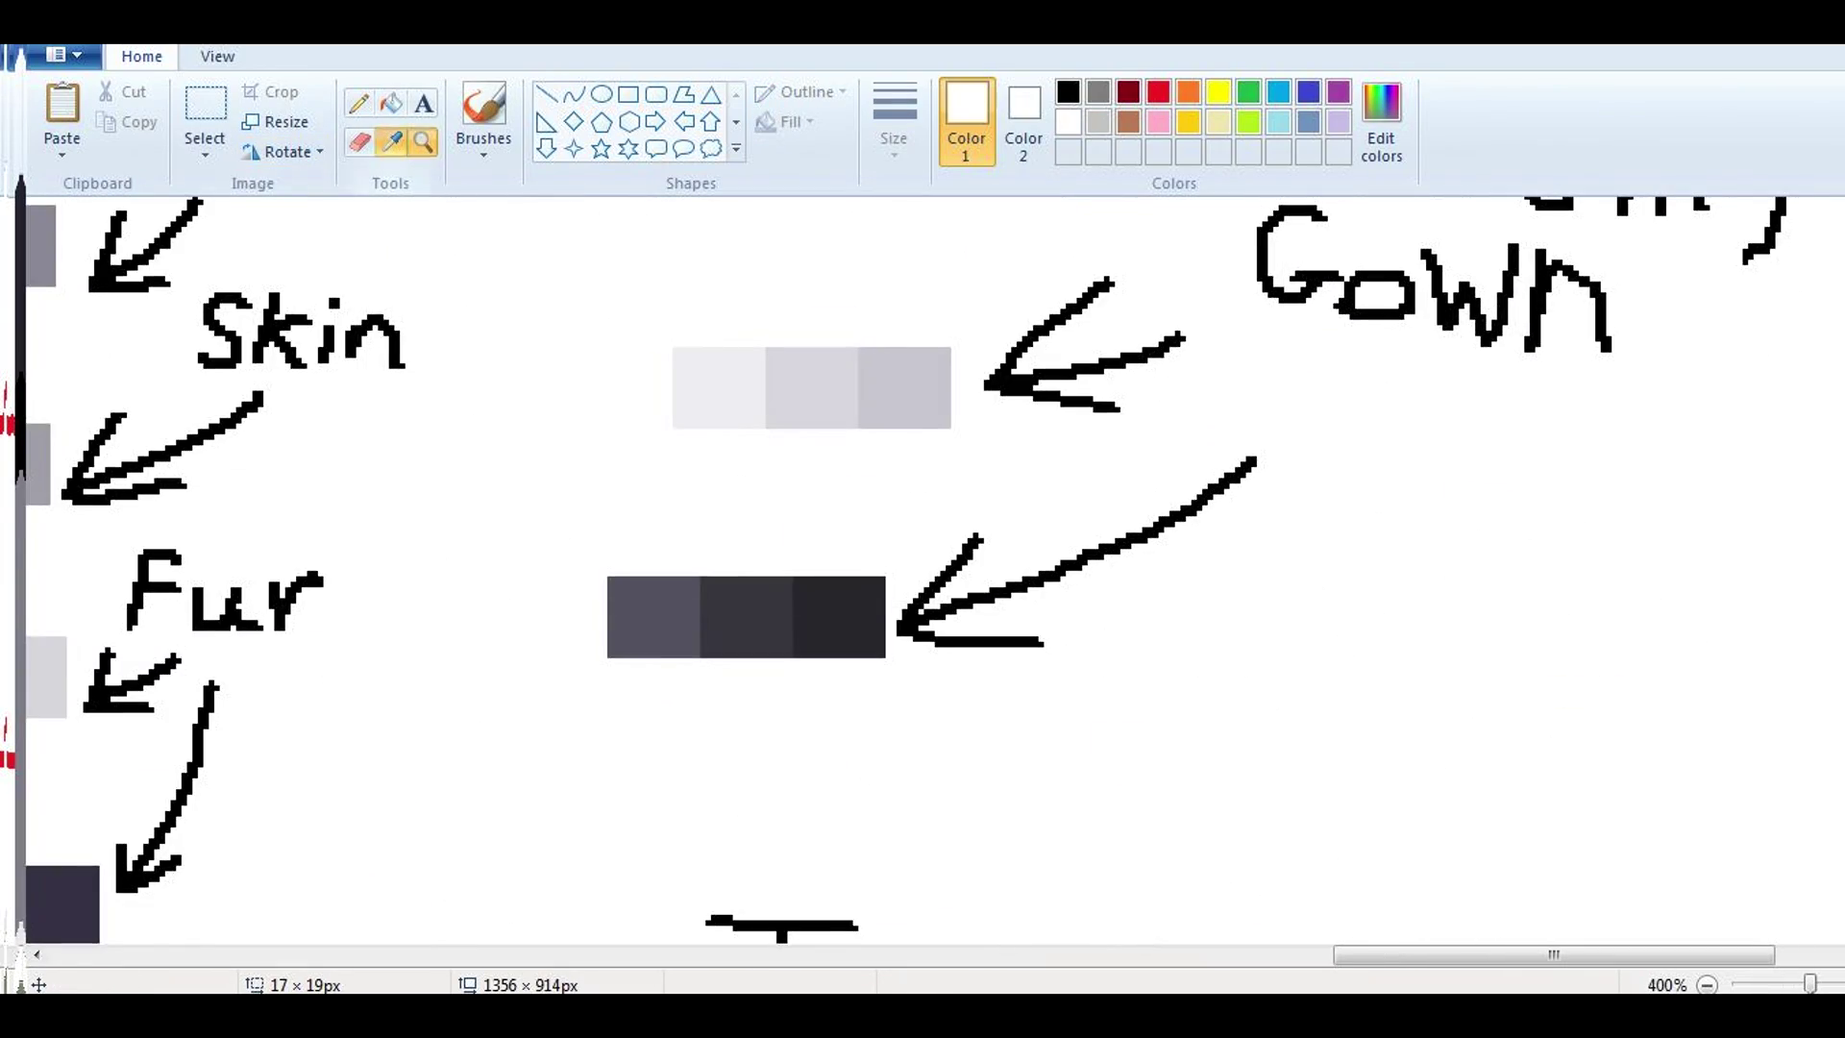
Step: Sample light grey from the second Dressing Gown swatch and fill a curved stripe along the bent sleeve's outer edge
{"action": "scroll", "coordinate": [922, 576], "scroll_direction": "up", "scroll_amount": 2}
{"action": "left_click", "coordinate": [812, 569]}
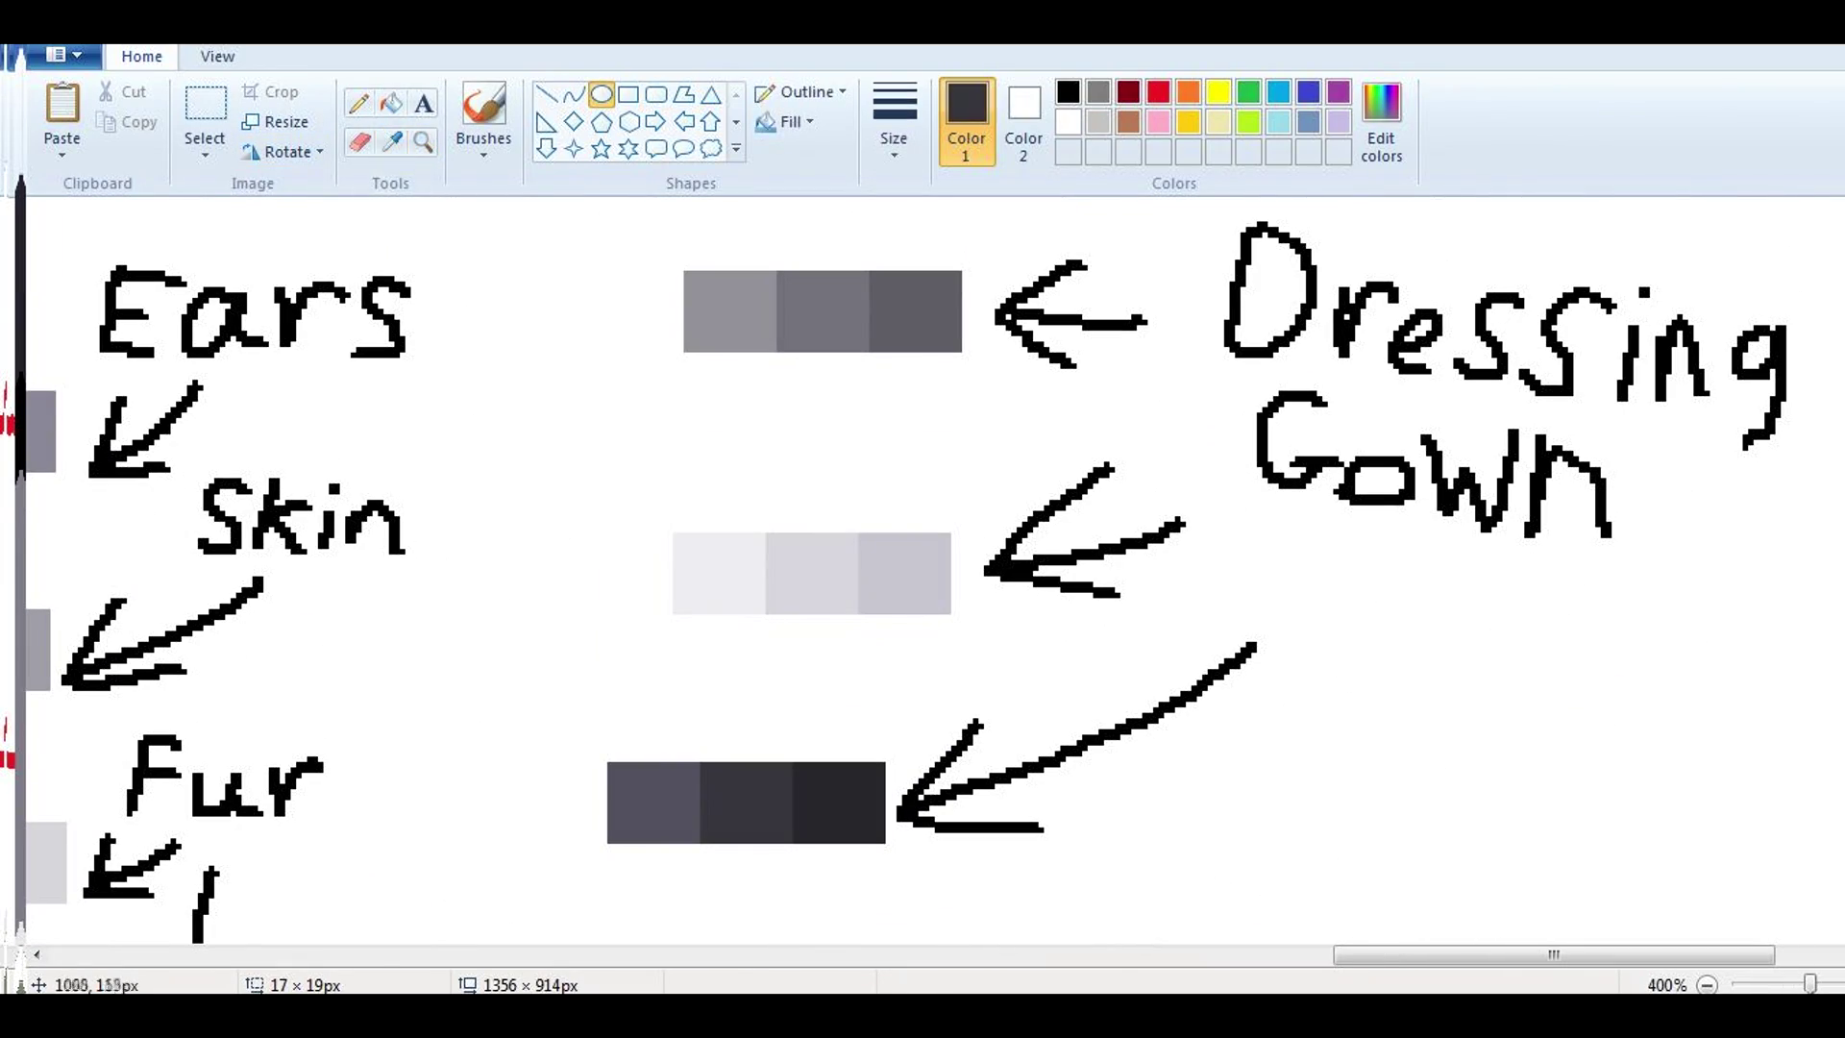
{"action": "right_click", "coordinate": [354, 438]}
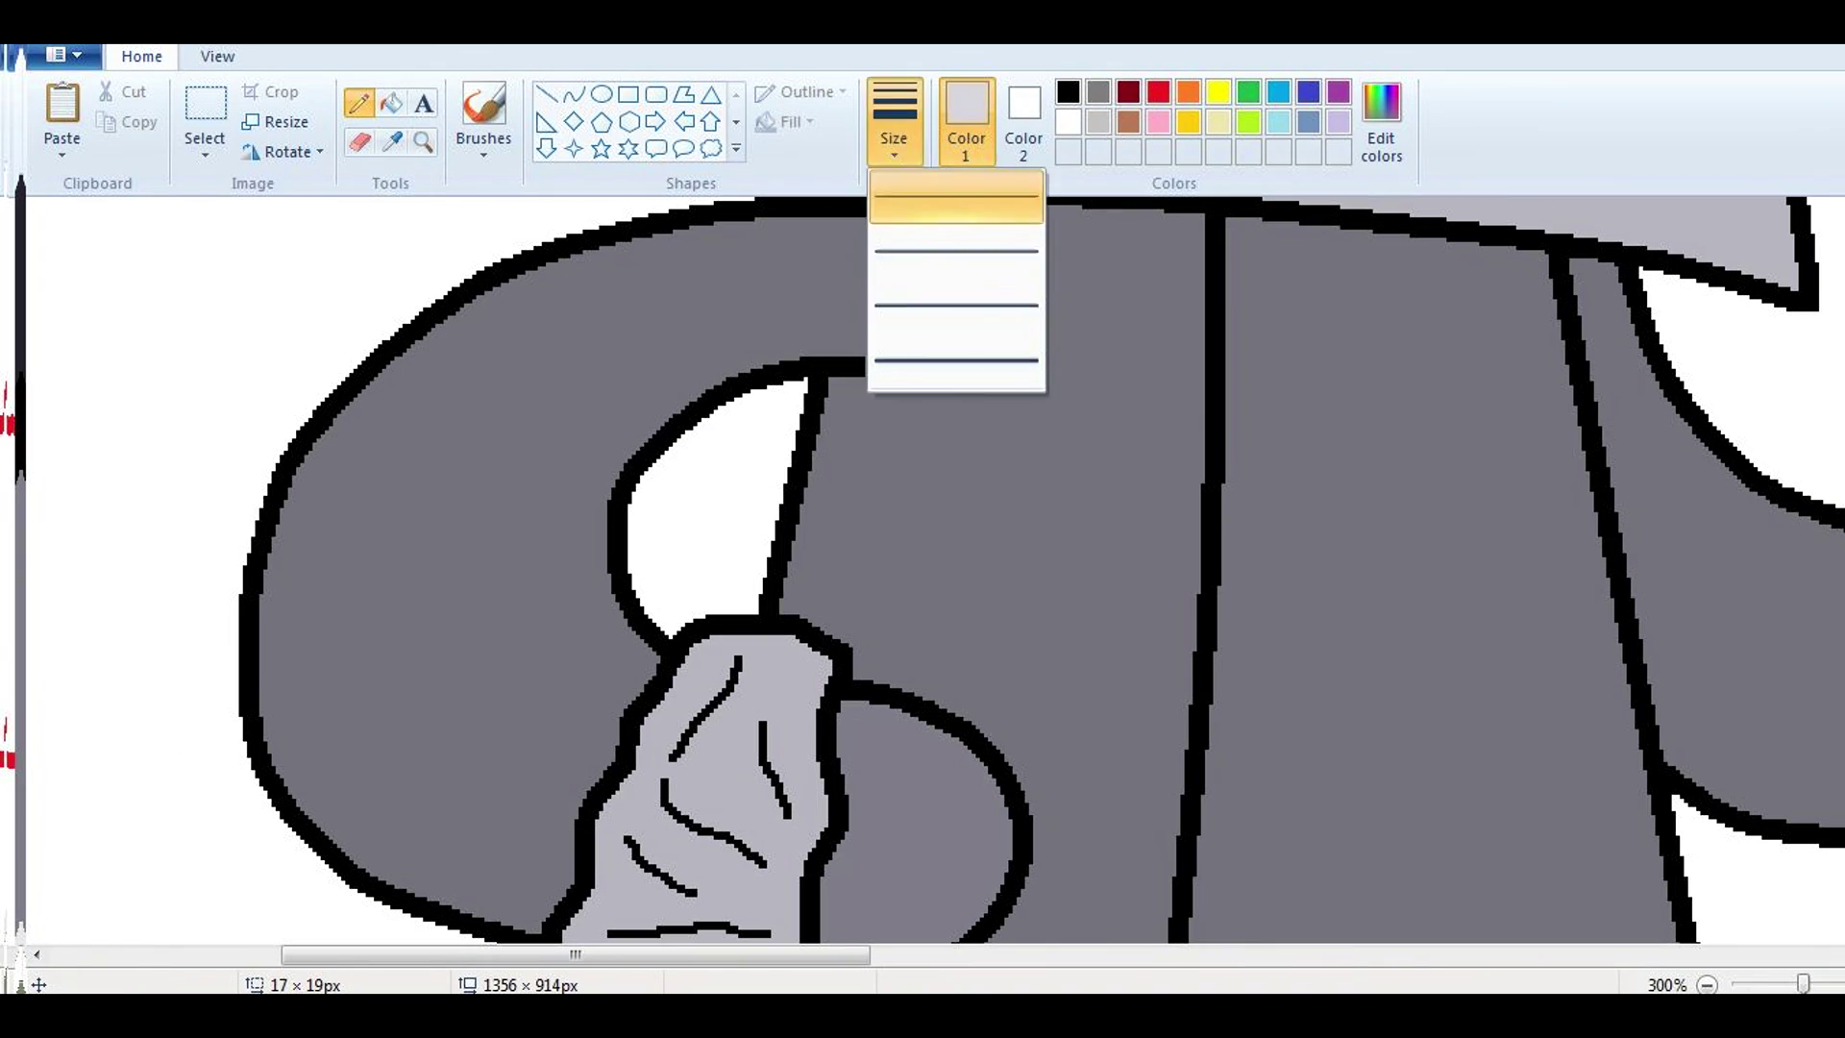
{"action": "mouse_move", "coordinate": [538, 908]}
{"action": "left_mouse_down"}
{"action": "mouse_move", "coordinate": [351, 586]}
{"action": "mouse_move", "coordinate": [572, 303]}
{"action": "mouse_move", "coordinate": [792, 445]}
{"action": "left_mouse_up"}
{"action": "scroll", "coordinate": [404, 394], "scroll_direction": "up", "scroll_amount": 2}
{"action": "left_click", "coordinate": [390, 103]}
{"action": "left_click", "coordinate": [303, 721]}
Step: Draw a second curved light grey stripe along the inner side of the bent sleeve
{"action": "scroll", "coordinate": [303, 721], "scroll_direction": "down", "scroll_amount": 2}
{"action": "left_click", "coordinate": [357, 103]}
{"action": "mouse_move", "coordinate": [629, 702]}
{"action": "left_mouse_down"}
{"action": "mouse_move", "coordinate": [817, 308]}
{"action": "mouse_move", "coordinate": [965, 269]}
{"action": "left_mouse_up"}
{"action": "scroll", "coordinate": [966, 269], "scroll_direction": "up", "scroll_amount": 2}
{"action": "left_click_drag", "start_coordinate": [966, 444], "coordinate": [1047, 392]}
{"action": "scroll", "coordinate": [1047, 392], "scroll_direction": "down", "scroll_amount": 2}
{"action": "mouse_move", "coordinate": [600, 778]}
{"action": "left_mouse_down"}
{"action": "mouse_move", "coordinate": [533, 683]}
{"action": "mouse_move", "coordinate": [562, 412]}
{"action": "left_mouse_up"}
{"action": "scroll", "coordinate": [562, 412], "scroll_direction": "up", "scroll_amount": 2}
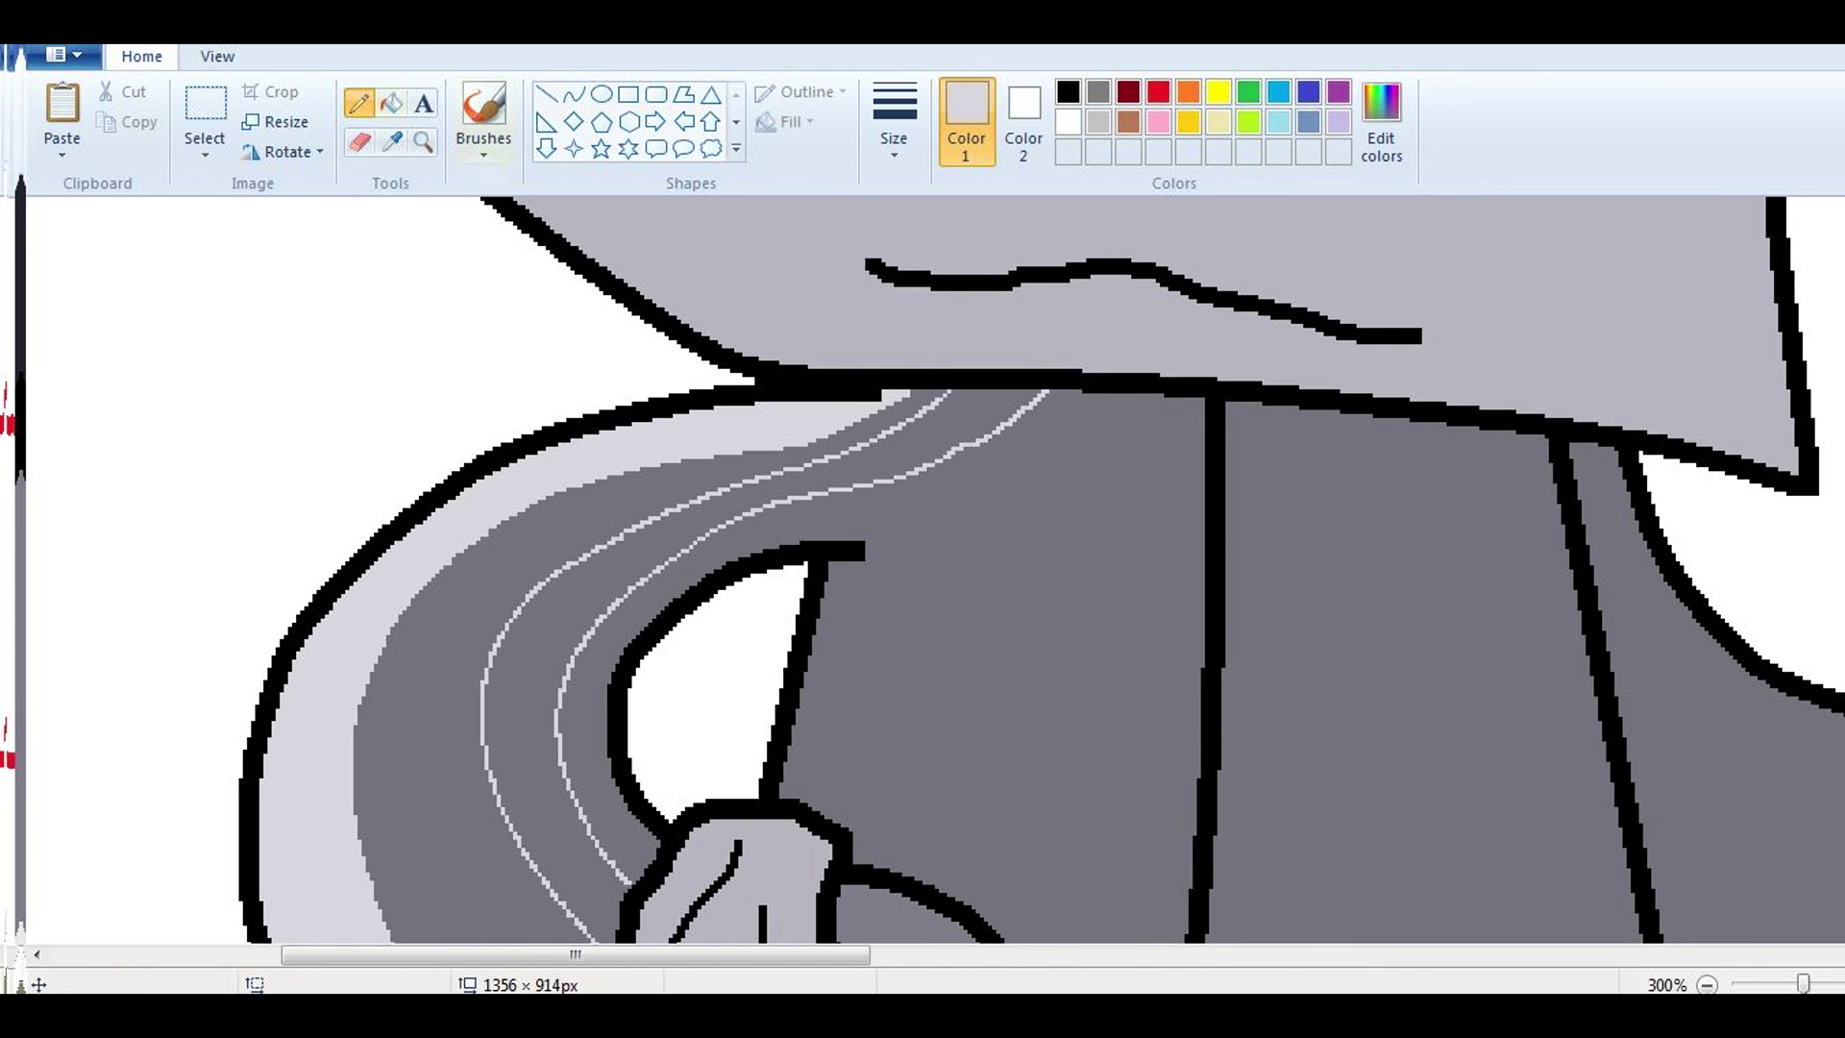
Step: Outline and fill a light grey stripe along the upper edge of the raised arm's sleeve
{"action": "left_click", "coordinate": [423, 142]}
{"action": "right_click", "coordinate": [768, 672]}
{"action": "left_click", "coordinate": [1393, 451]}
{"action": "left_click", "coordinate": [358, 103]}
{"action": "mouse_move", "coordinate": [428, 286]}
{"action": "left_mouse_down"}
{"action": "mouse_move", "coordinate": [759, 630]}
{"action": "mouse_move", "coordinate": [1052, 463]}
{"action": "left_mouse_up"}
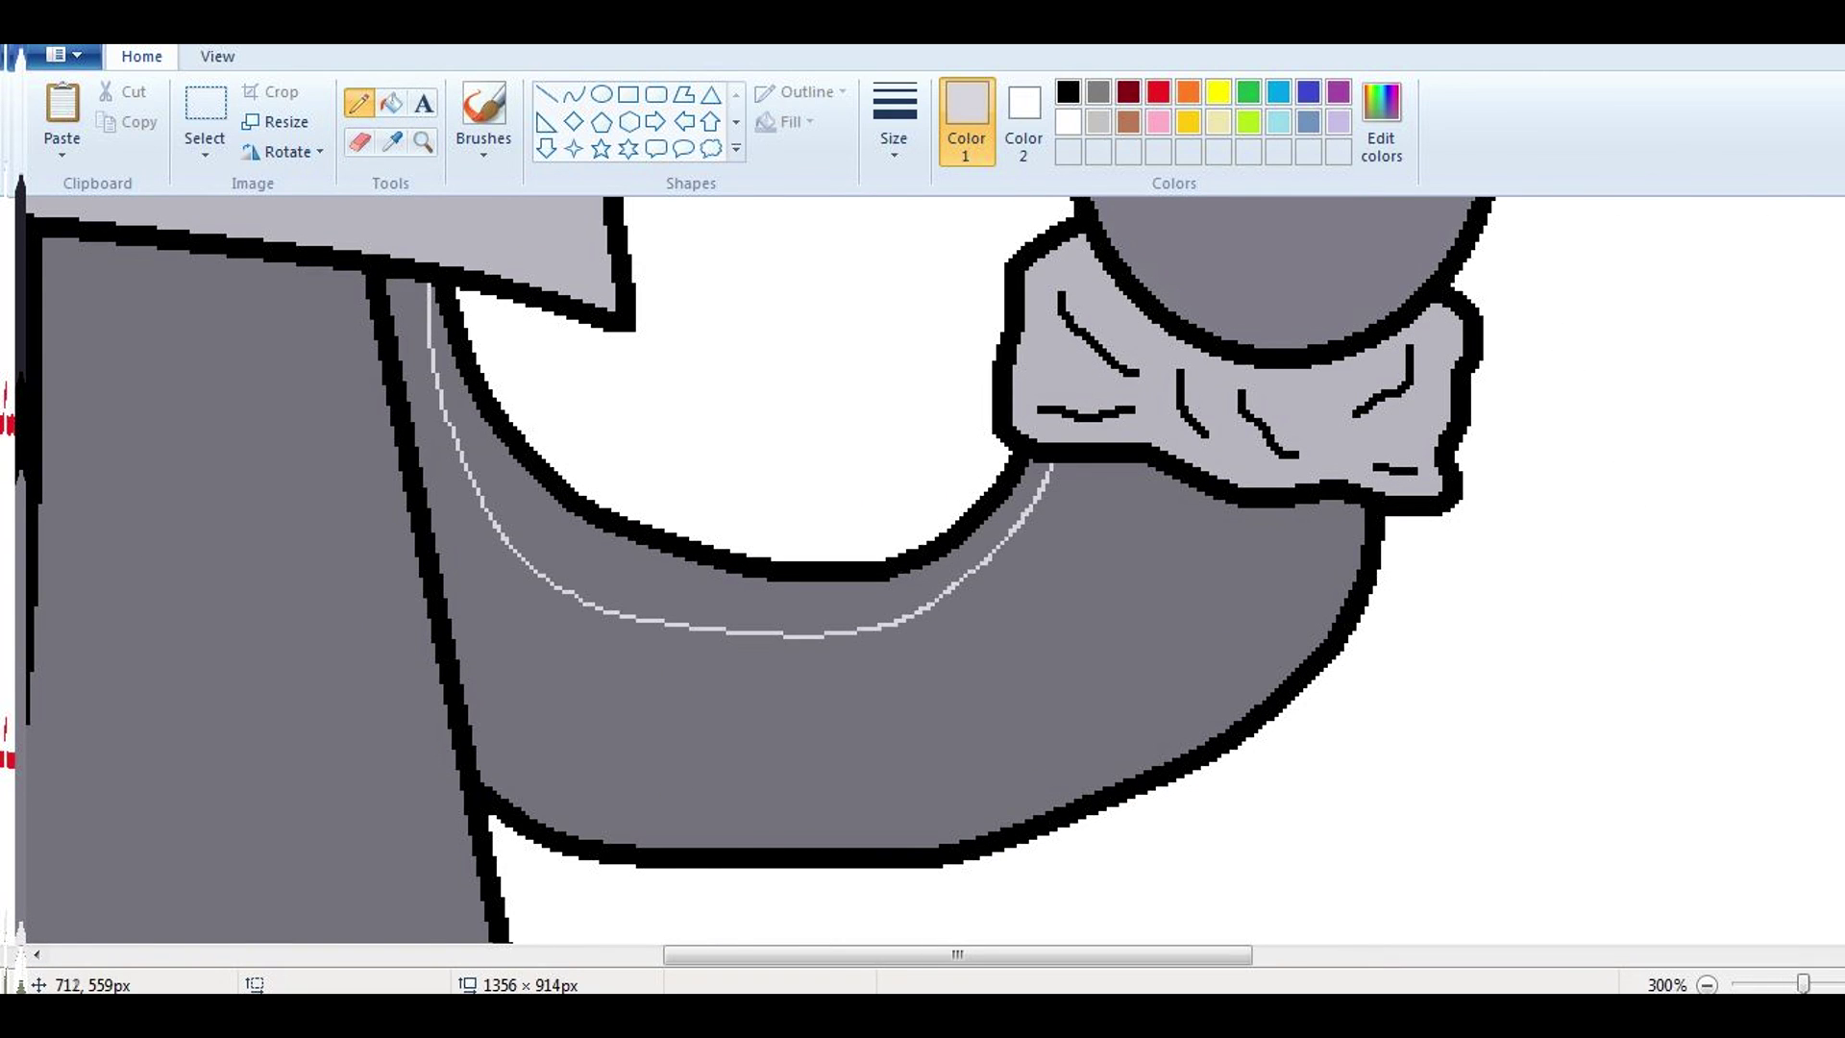
{"action": "left_click", "coordinate": [390, 103]}
{"action": "left_click", "coordinate": [595, 567]}
Step: Outline and fill a second light grey stripe along the lower side of the raised arm's sleeve
{"action": "left_click", "coordinate": [357, 103]}
{"action": "mouse_move", "coordinate": [1199, 491]}
{"action": "left_mouse_down"}
{"action": "mouse_move", "coordinate": [526, 728]}
{"action": "mouse_move", "coordinate": [466, 704]}
{"action": "mouse_move", "coordinate": [884, 811]}
{"action": "mouse_move", "coordinate": [1305, 584]}
{"action": "left_mouse_up"}
{"action": "left_click", "coordinate": [391, 103]}
{"action": "left_click", "coordinate": [864, 778]}
Step: Draw a straight light grey stripe down the gown's edge beside the raised arm and fill it
{"action": "left_click", "coordinate": [423, 143]}
{"action": "right_click", "coordinate": [384, 577]}
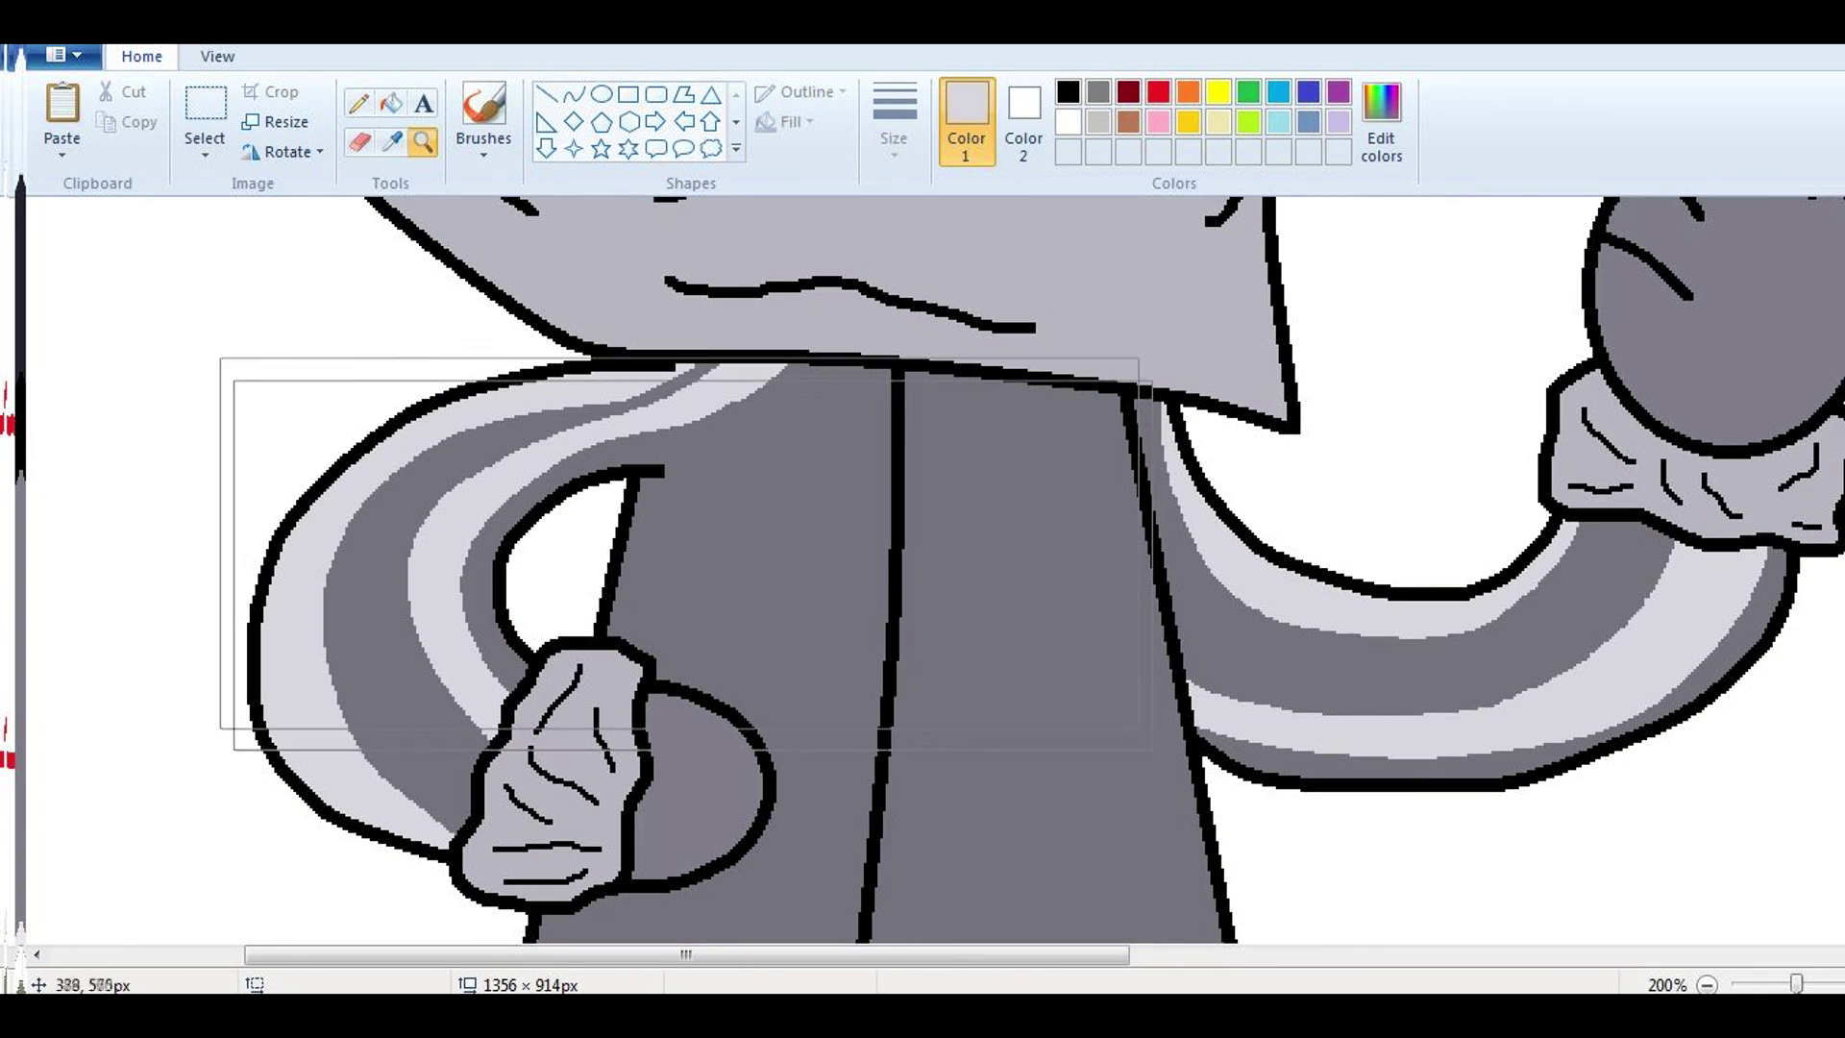
{"action": "left_click", "coordinate": [546, 93]}
{"action": "scroll", "coordinate": [922, 577], "scroll_direction": "down", "scroll_amount": 2}
{"action": "scroll", "coordinate": [922, 570], "scroll_direction": "up", "scroll_amount": 2}
{"action": "key", "text": "ctrl+z"}
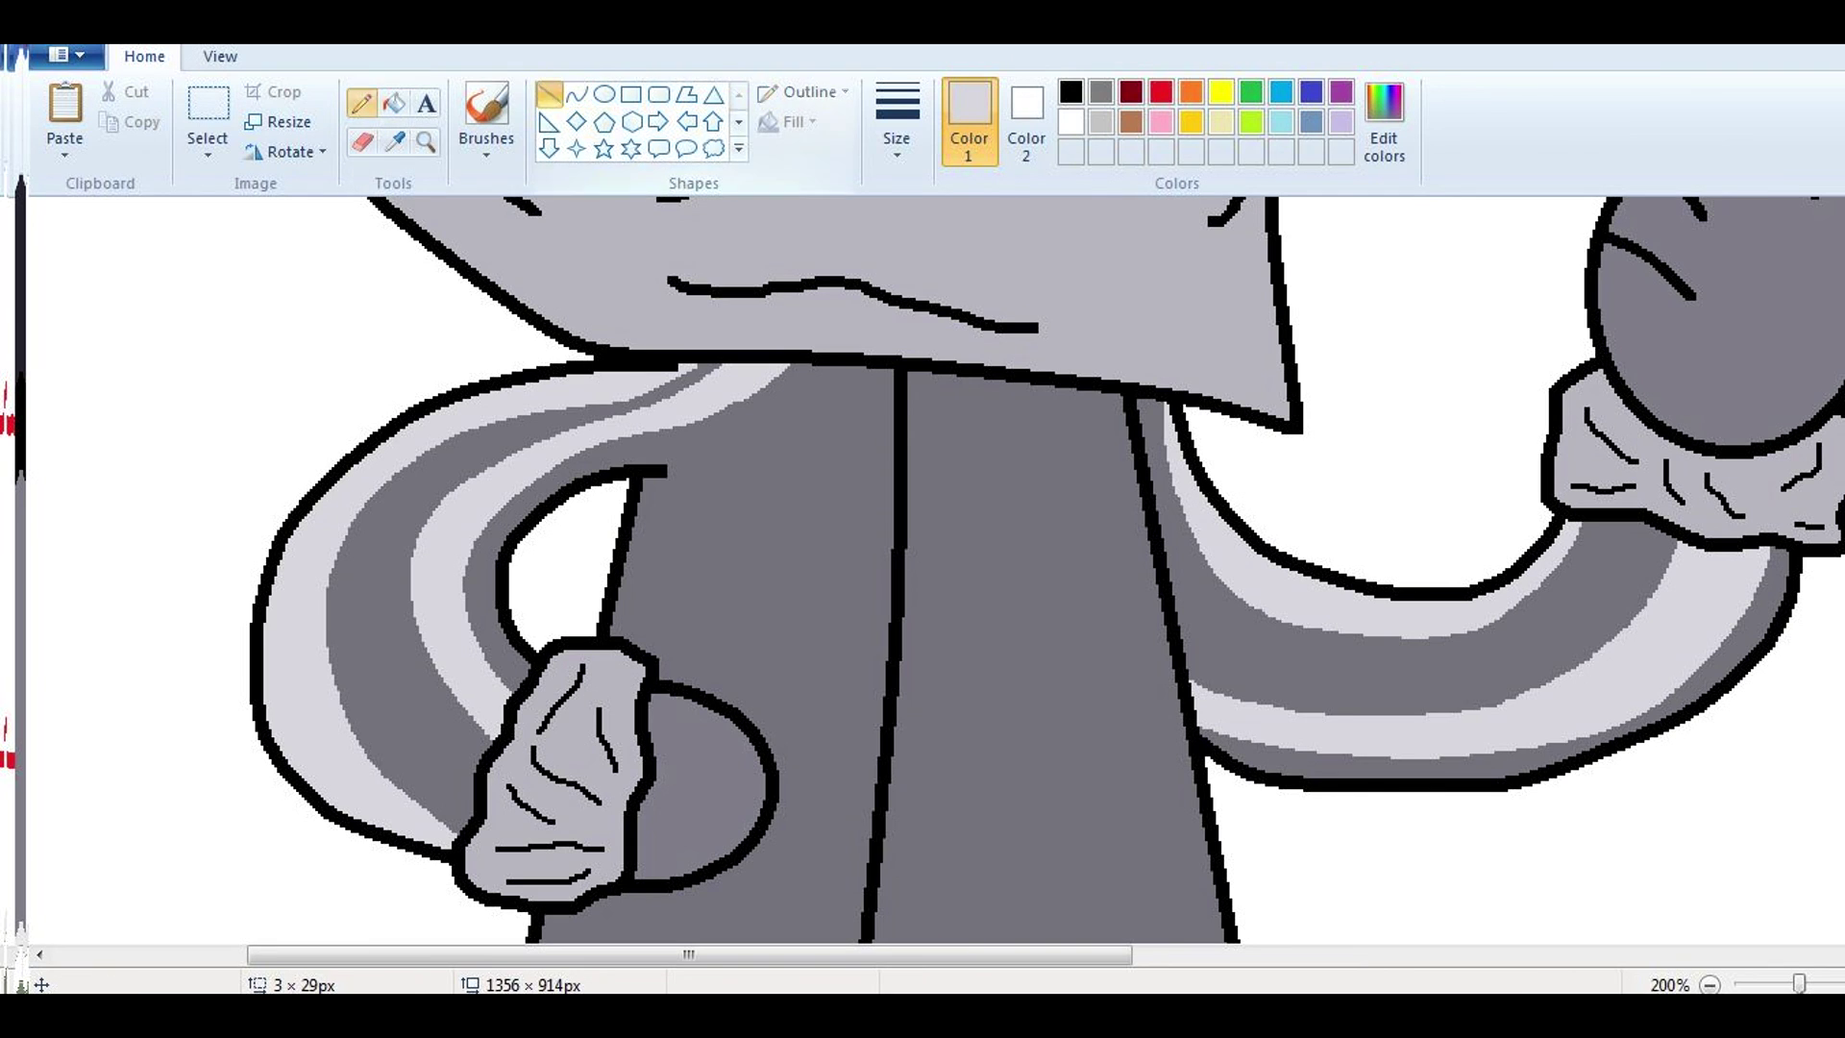
{"action": "mouse_move", "coordinate": [1092, 392]}
{"action": "left_mouse_down"}
{"action": "mouse_move", "coordinate": [1145, 693]}
{"action": "mouse_move", "coordinate": [1218, 905]}
{"action": "left_mouse_up"}
{"action": "scroll", "coordinate": [923, 571], "scroll_direction": "up", "scroll_amount": 2}
{"action": "left_click", "coordinate": [394, 103]}
{"action": "left_click", "coordinate": [1140, 618]}
Step: Outline a slanted stripe on the gown's other front panel and fill its section above the resting hand with light grey
{"action": "scroll", "coordinate": [923, 571], "scroll_direction": "down", "scroll_amount": 2}
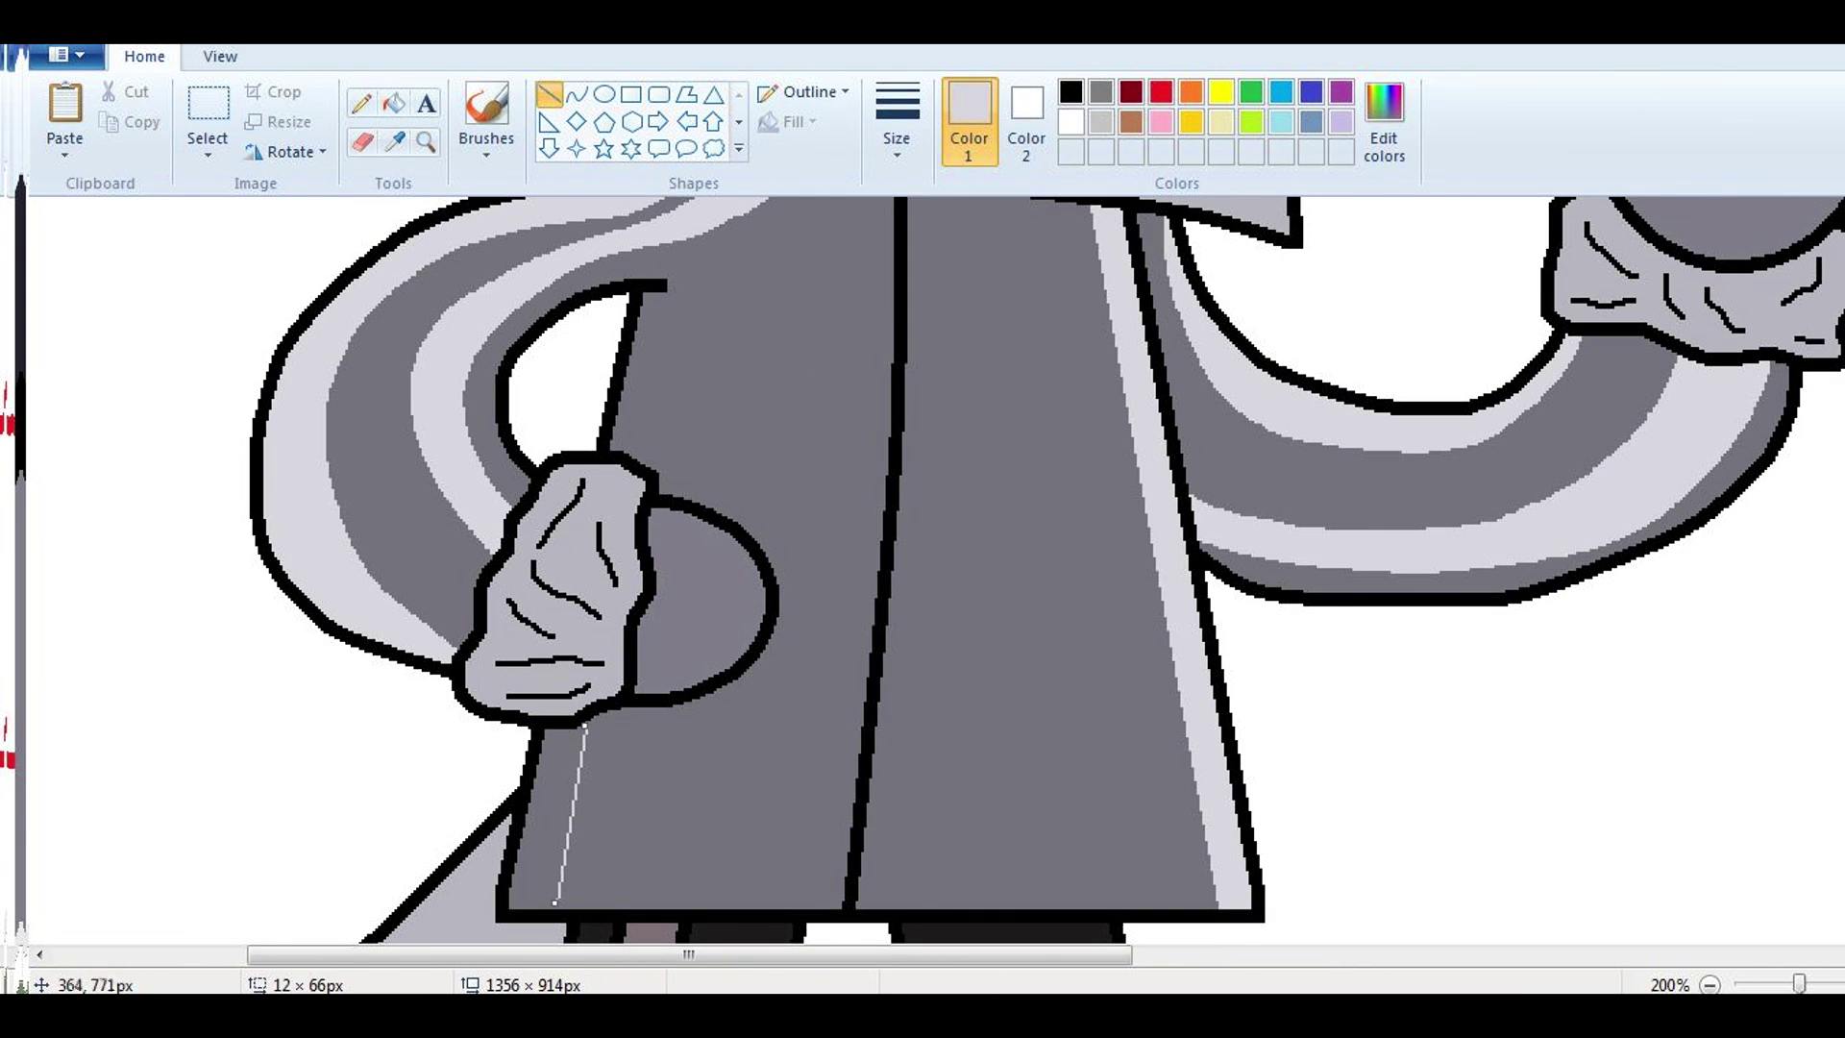
{"action": "scroll", "coordinate": [1046, 571], "scroll_direction": "up", "scroll_amount": 2}
{"action": "left_click_drag", "start_coordinate": [747, 437], "coordinate": [706, 692]}
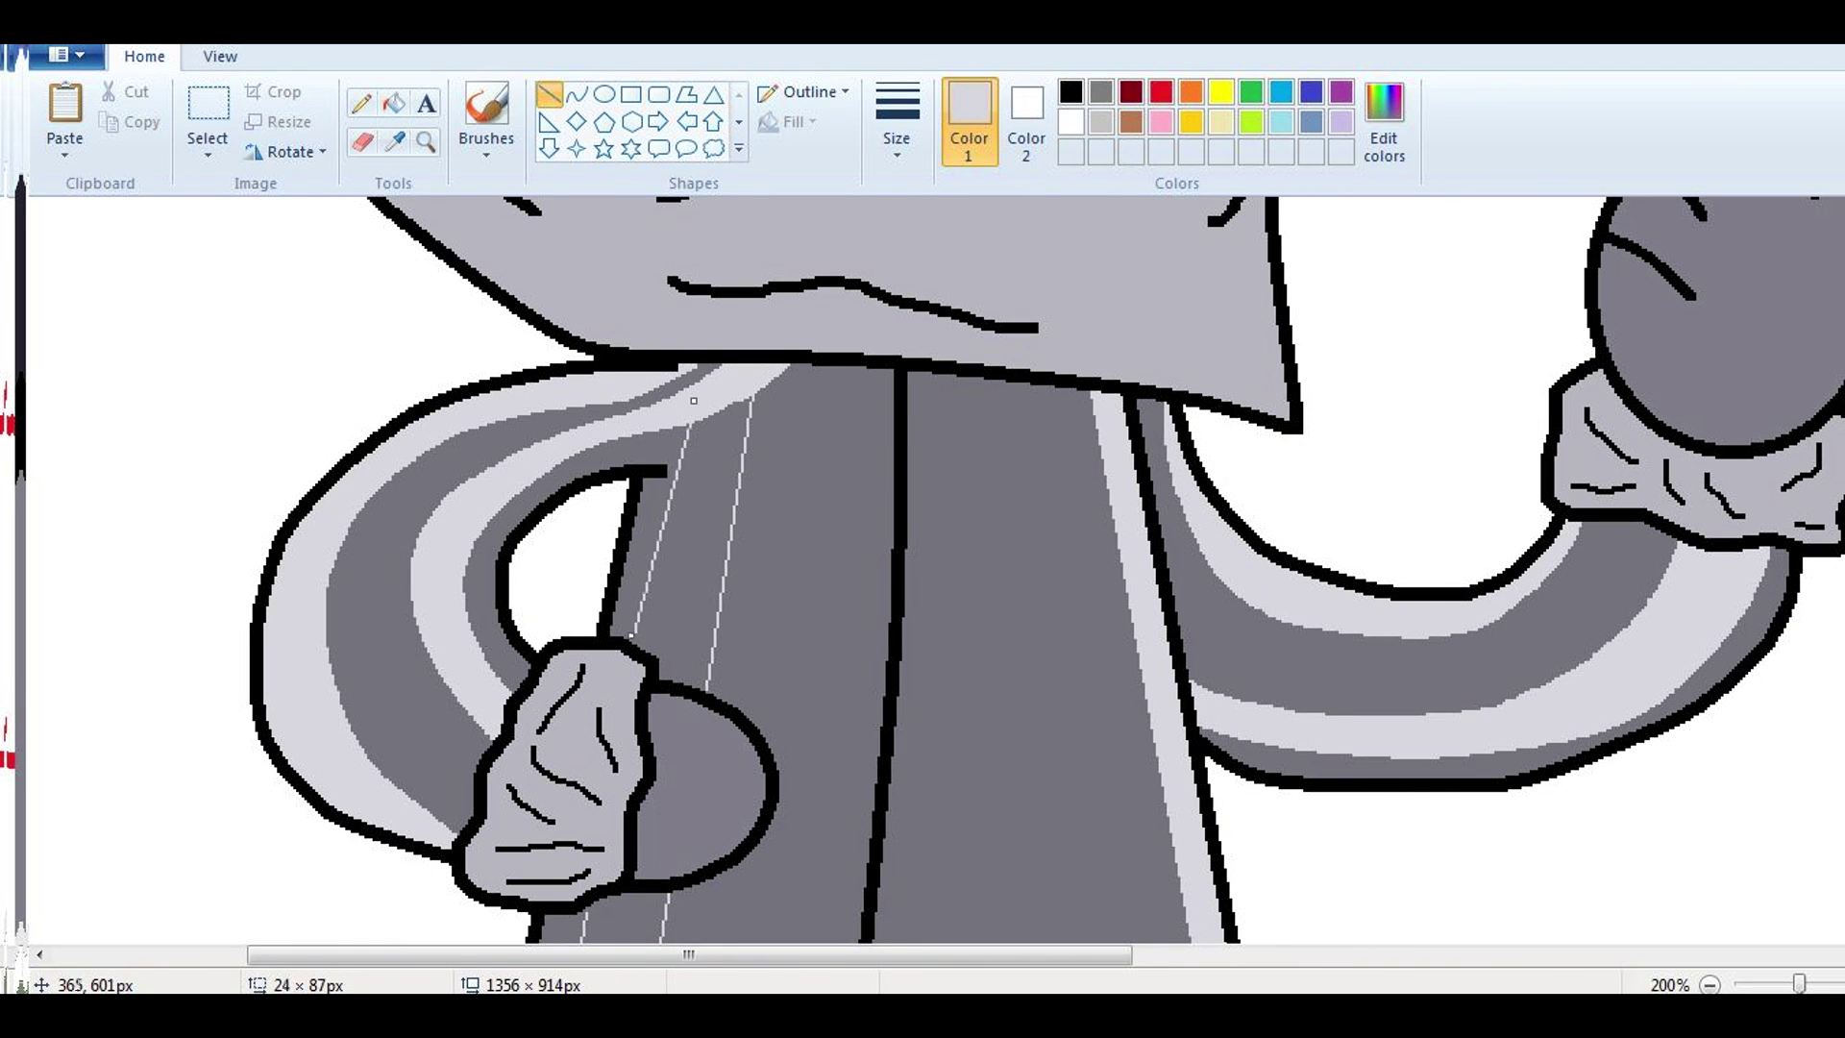
{"action": "left_click", "coordinate": [394, 103]}
{"action": "left_click", "coordinate": [716, 442]}
Step: Try to fill the stripe section below the resting hand with light grey
{"action": "scroll", "coordinate": [716, 577], "scroll_direction": "down", "scroll_amount": 4}
{"action": "key", "text": "ctrl+z"}
{"action": "left_click", "coordinate": [426, 141]}
{"action": "left_click", "coordinate": [610, 643]}
{"action": "left_click", "coordinate": [394, 103]}
{"action": "left_click", "coordinate": [731, 624]}
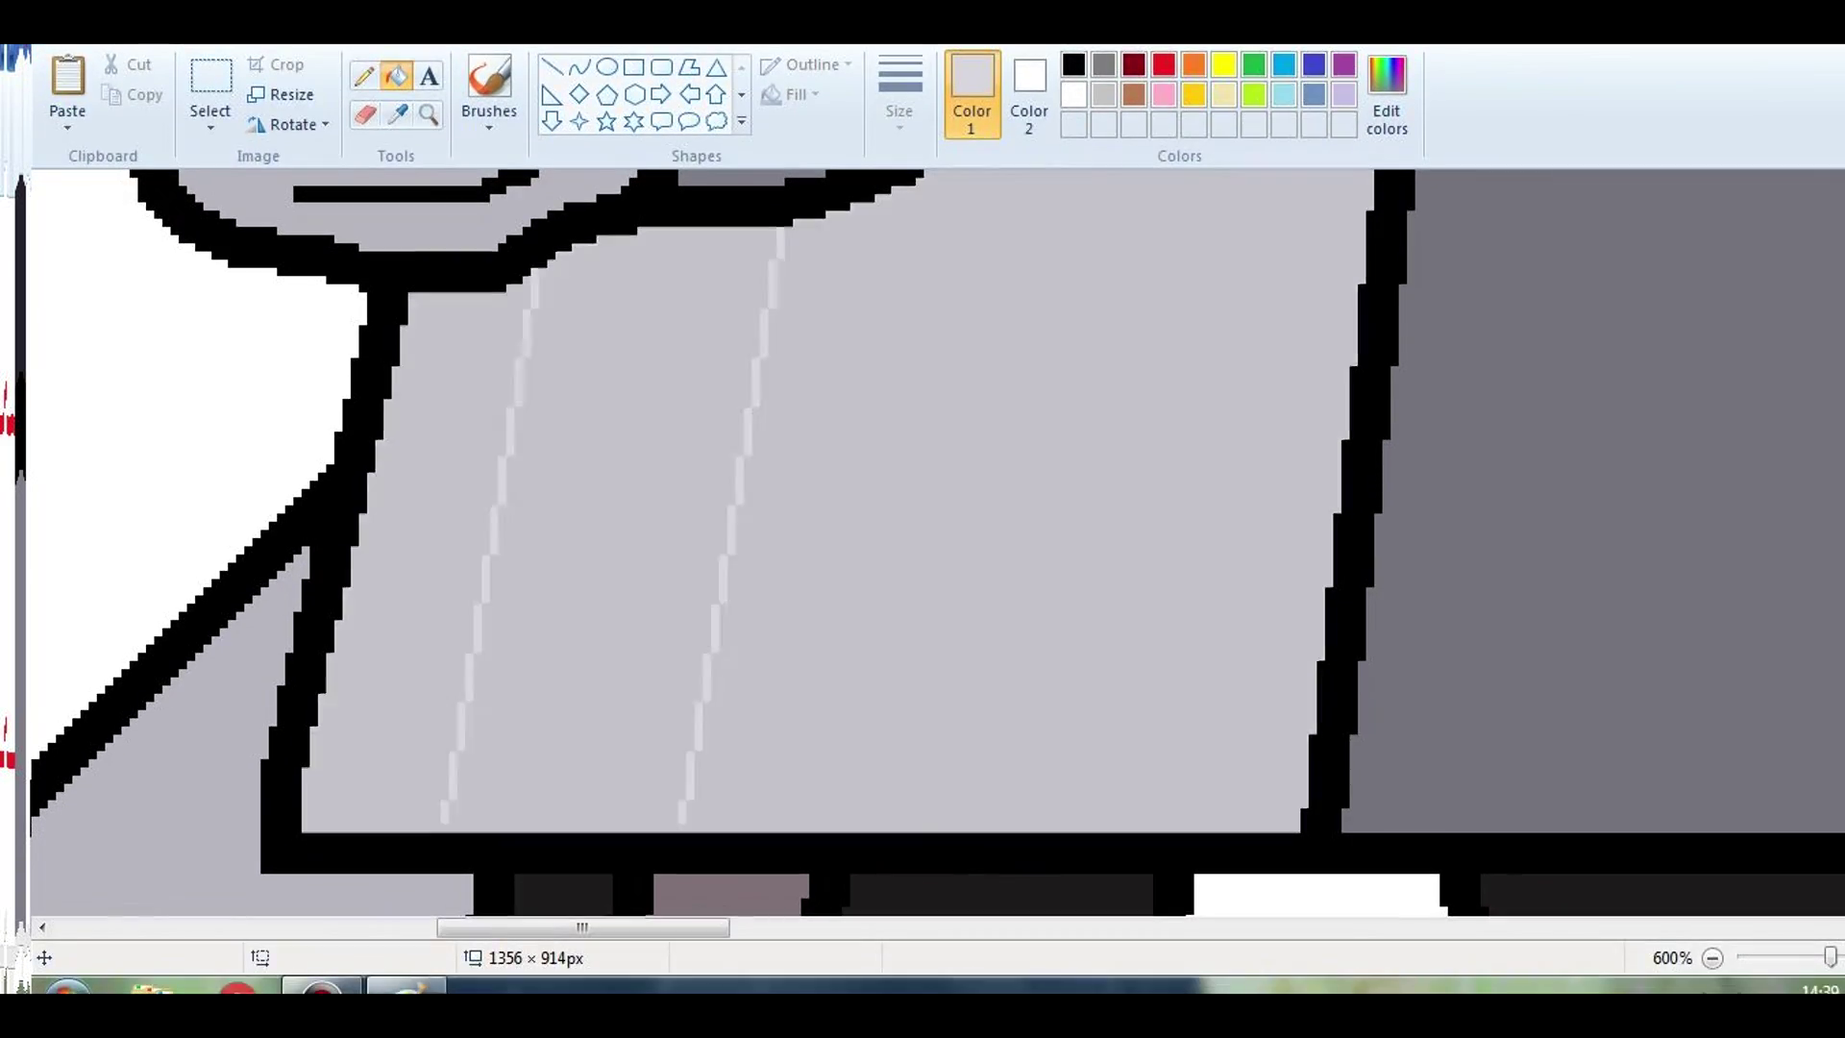
{"action": "key", "text": "ctrl+z"}
Step: Extend the stripe's outlines to the gown's hem and fill the section below the hand with light grey
{"action": "key", "text": "alt+h"}
{"action": "key", "text": "p"}
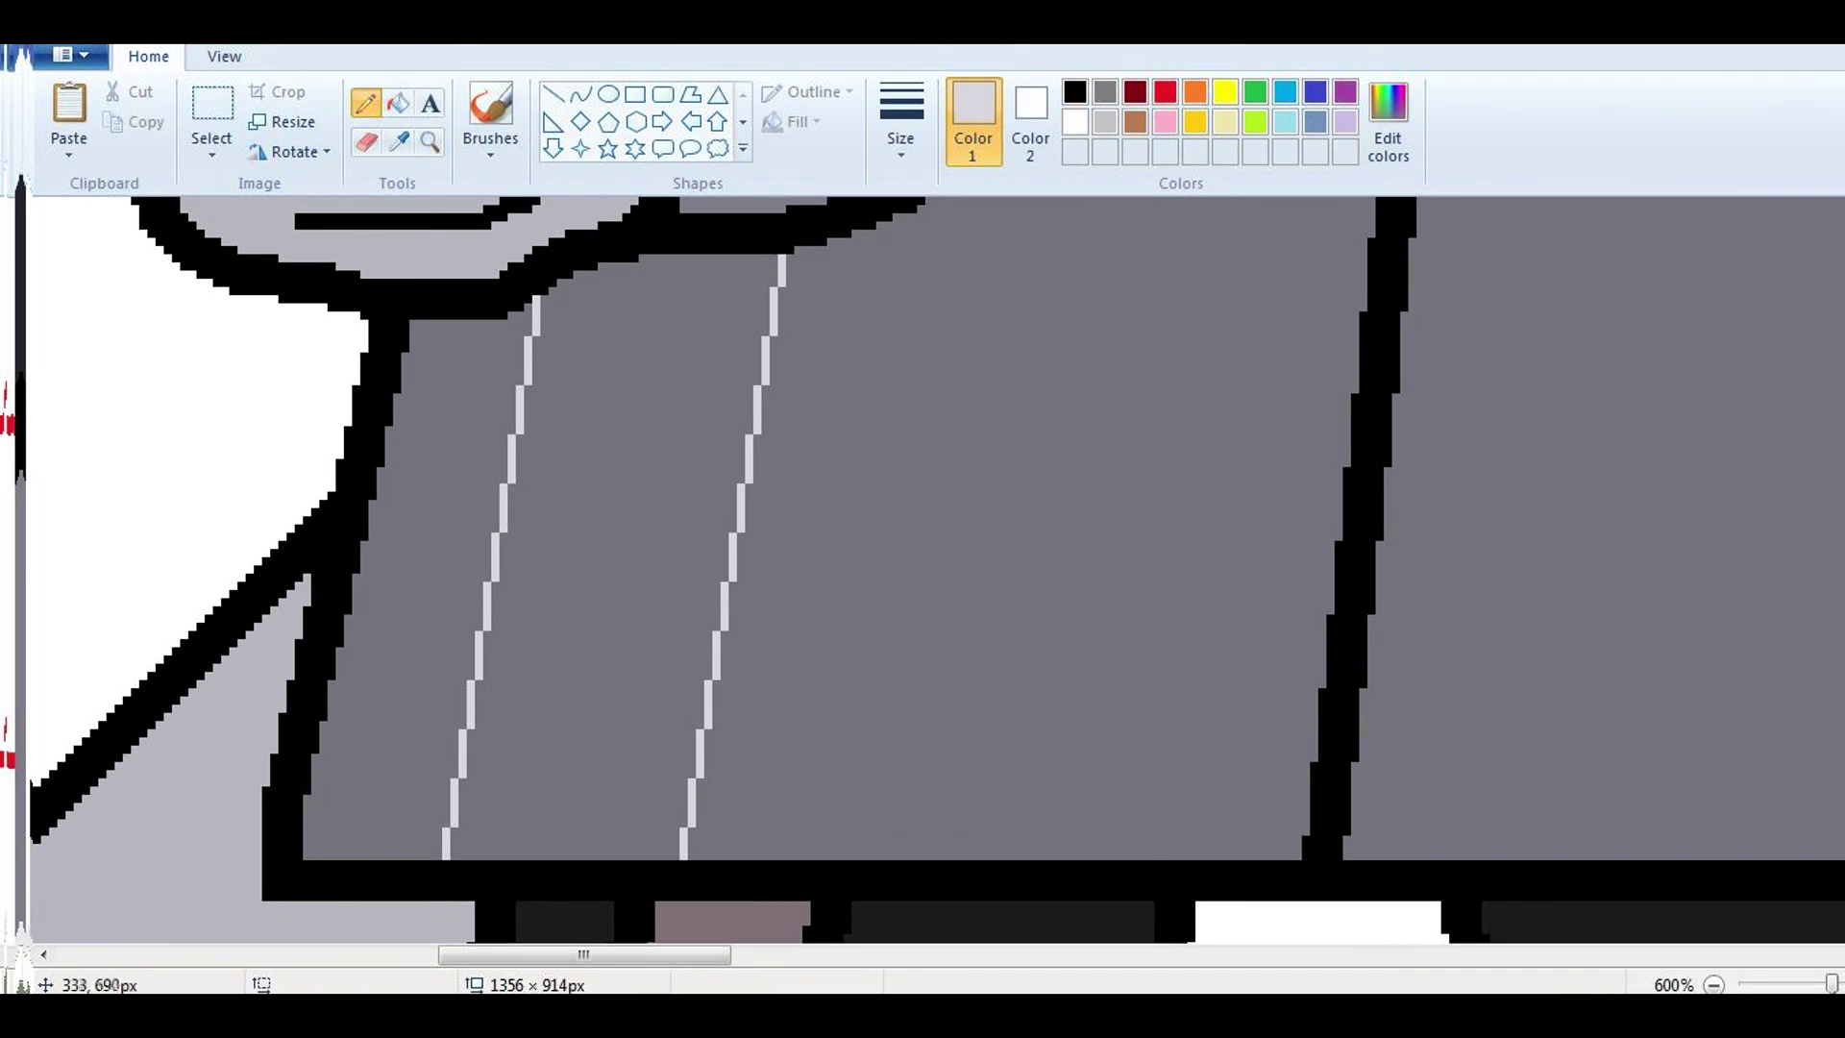
{"action": "left_click", "coordinate": [394, 103]}
{"action": "left_click", "coordinate": [615, 576]}
Step: Sample dark grey from the third Dressing Gown swatch and fill a curved shadow along the right of the gown's centre seam
{"action": "left_click", "coordinate": [431, 141]}
{"action": "right_click", "coordinate": [709, 524]}
{"action": "left_click", "coordinate": [947, 474]}
{"action": "left_click", "coordinate": [1039, 476]}
{"action": "left_click", "coordinate": [1038, 476]}
{"action": "right_click", "coordinate": [1039, 477]}
{"action": "left_click", "coordinate": [1039, 477]}
{"action": "left_click", "coordinate": [399, 141]}
{"action": "left_click", "coordinate": [817, 485]}
{"action": "right_click", "coordinate": [566, 329]}
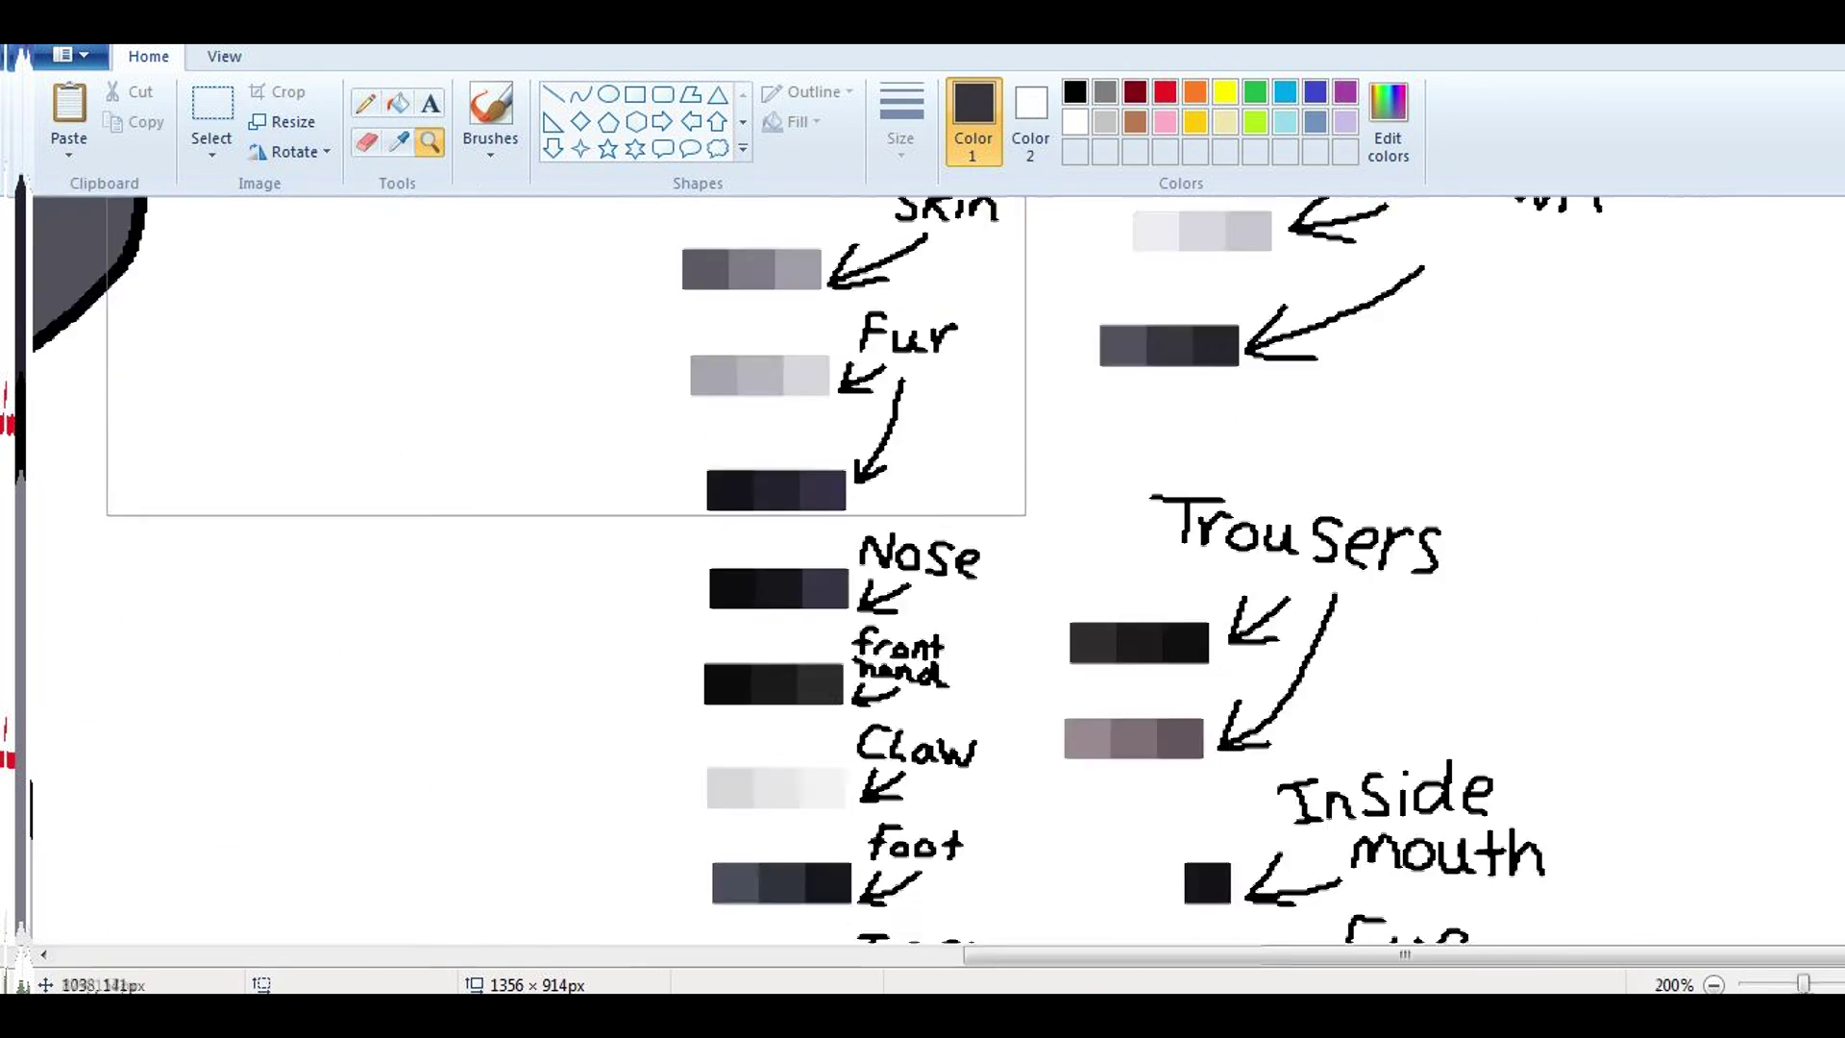
{"action": "scroll", "coordinate": [922, 576], "scroll_direction": "left", "scroll_amount": 10}
{"action": "left_click", "coordinate": [365, 103]}
{"action": "left_click", "coordinate": [900, 121]}
{"action": "left_click", "coordinate": [900, 192]}
{"action": "mouse_move", "coordinate": [615, 358]}
{"action": "left_mouse_down"}
{"action": "mouse_move", "coordinate": [732, 409]}
{"action": "mouse_move", "coordinate": [685, 774]}
{"action": "left_mouse_up"}
{"action": "scroll", "coordinate": [685, 773], "scroll_direction": "down", "scroll_amount": 3}
{"action": "left_click", "coordinate": [399, 103]}
{"action": "left_click", "coordinate": [711, 826]}
Step: Outline a matching curved shadow on the left of the gown's centre seam and fill it with the same dark grey
{"action": "left_click", "coordinate": [365, 103]}
{"action": "scroll", "coordinate": [421, 365], "scroll_direction": "up", "scroll_amount": 3}
{"action": "mouse_move", "coordinate": [420, 365]}
{"action": "left_mouse_down"}
{"action": "mouse_move", "coordinate": [528, 376]}
{"action": "mouse_move", "coordinate": [487, 818]}
{"action": "left_mouse_up"}
{"action": "scroll", "coordinate": [488, 818], "scroll_direction": "down", "scroll_amount": 6}
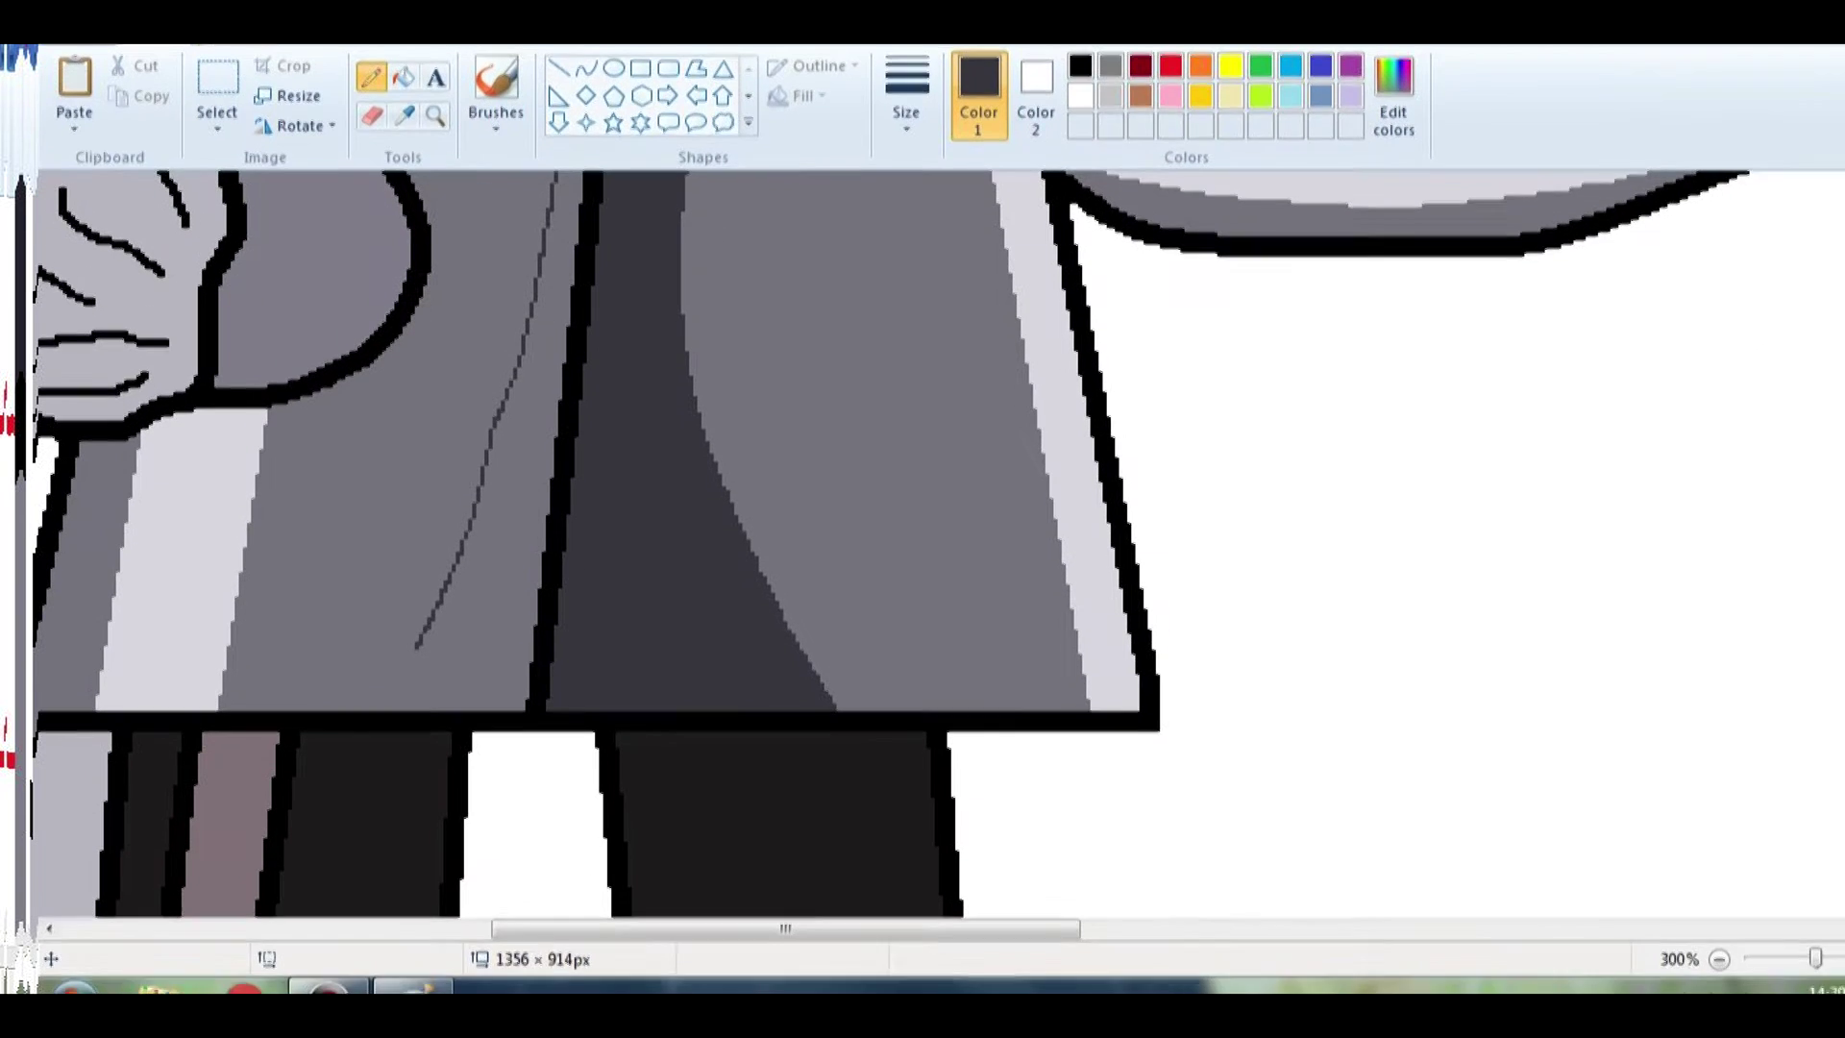
{"action": "key", "text": "ctrl+z"}
{"action": "scroll", "coordinate": [939, 571], "scroll_direction": "up", "scroll_amount": 3}
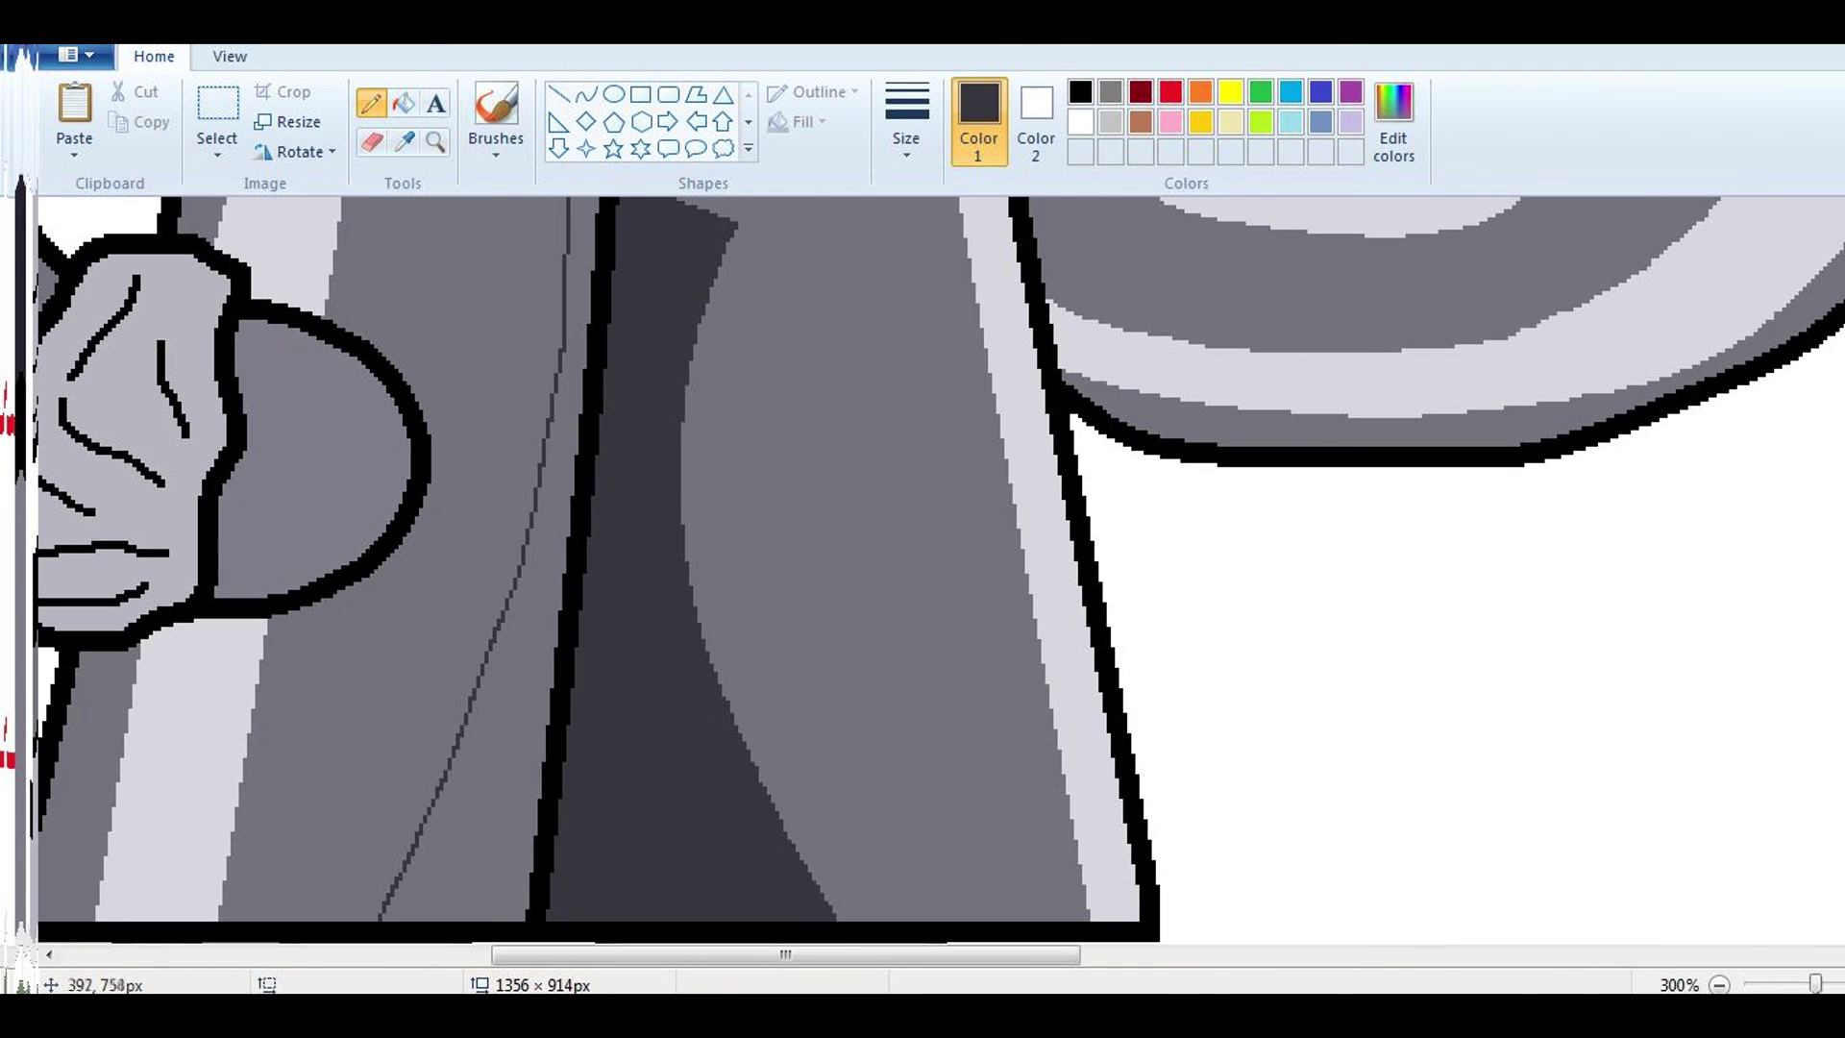
{"action": "scroll", "coordinate": [942, 571], "scroll_direction": "up", "scroll_amount": 6}
Step: Cover all the color swatches and their labels with a solid white rectangle
{"action": "left_click", "coordinate": [435, 142]}
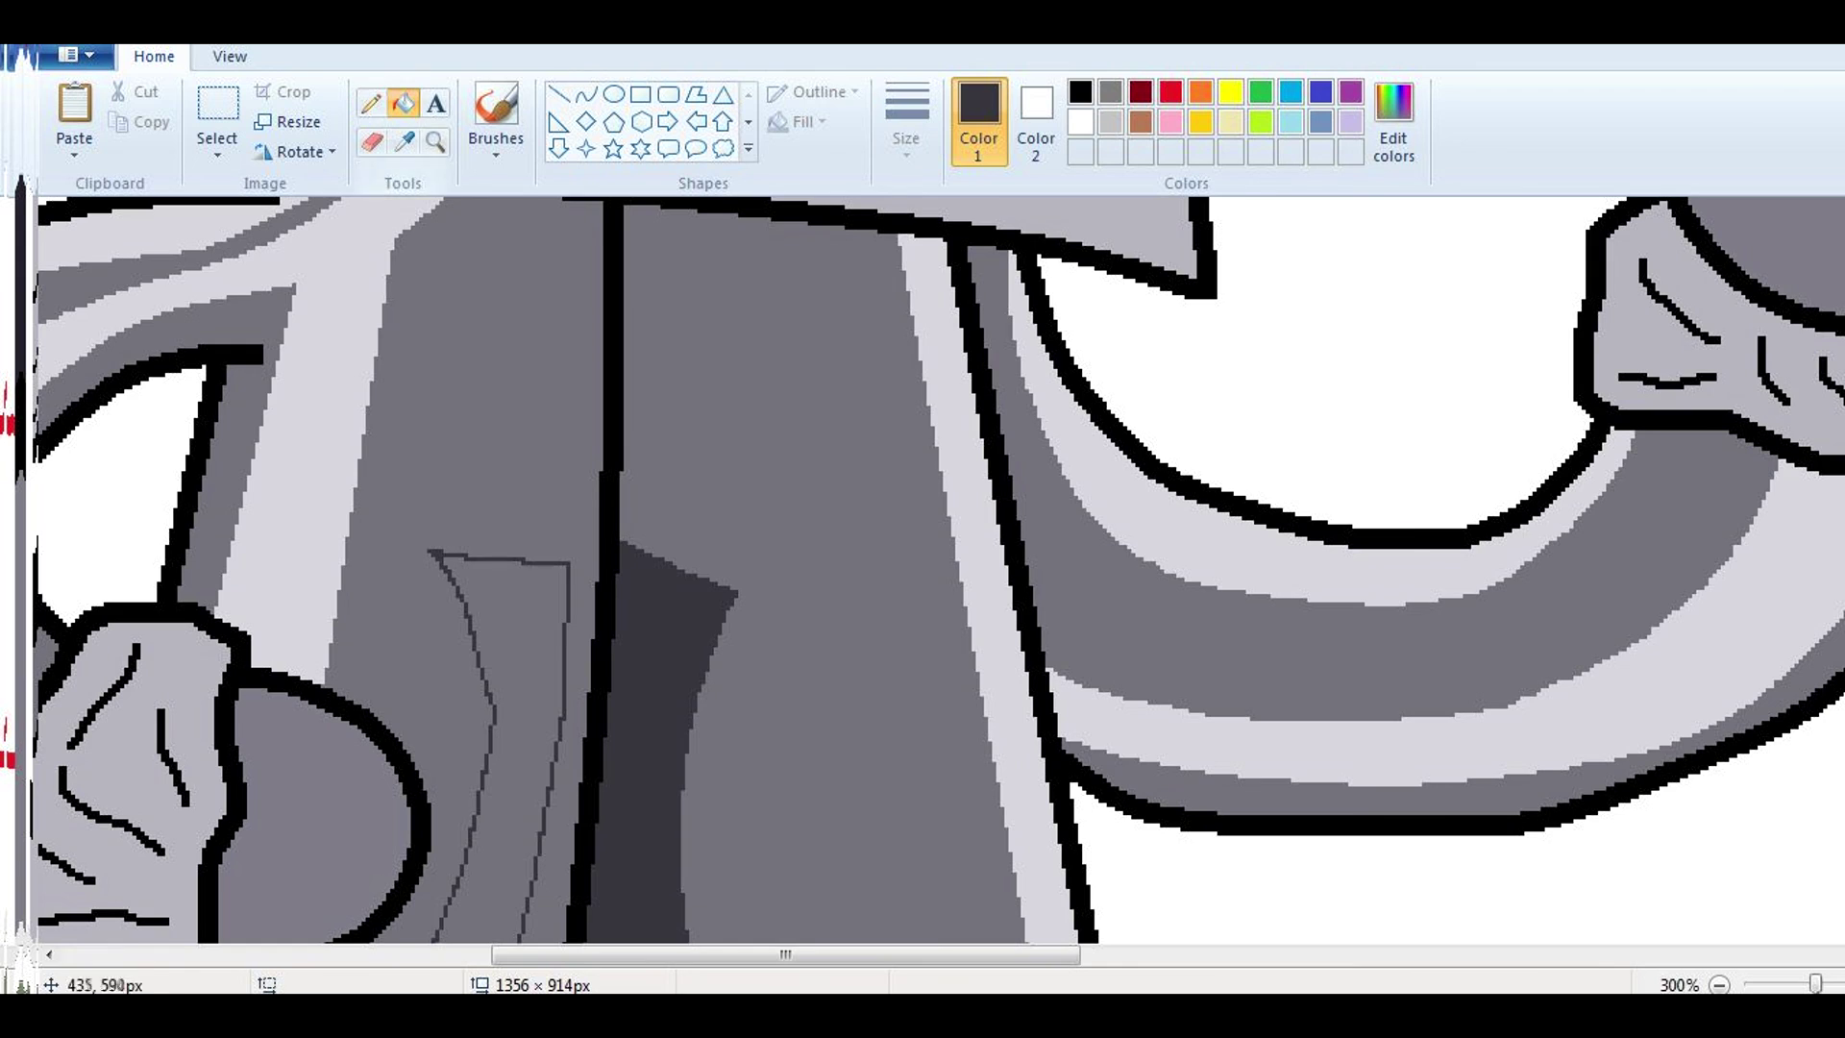
{"action": "right_click", "coordinate": [382, 391]}
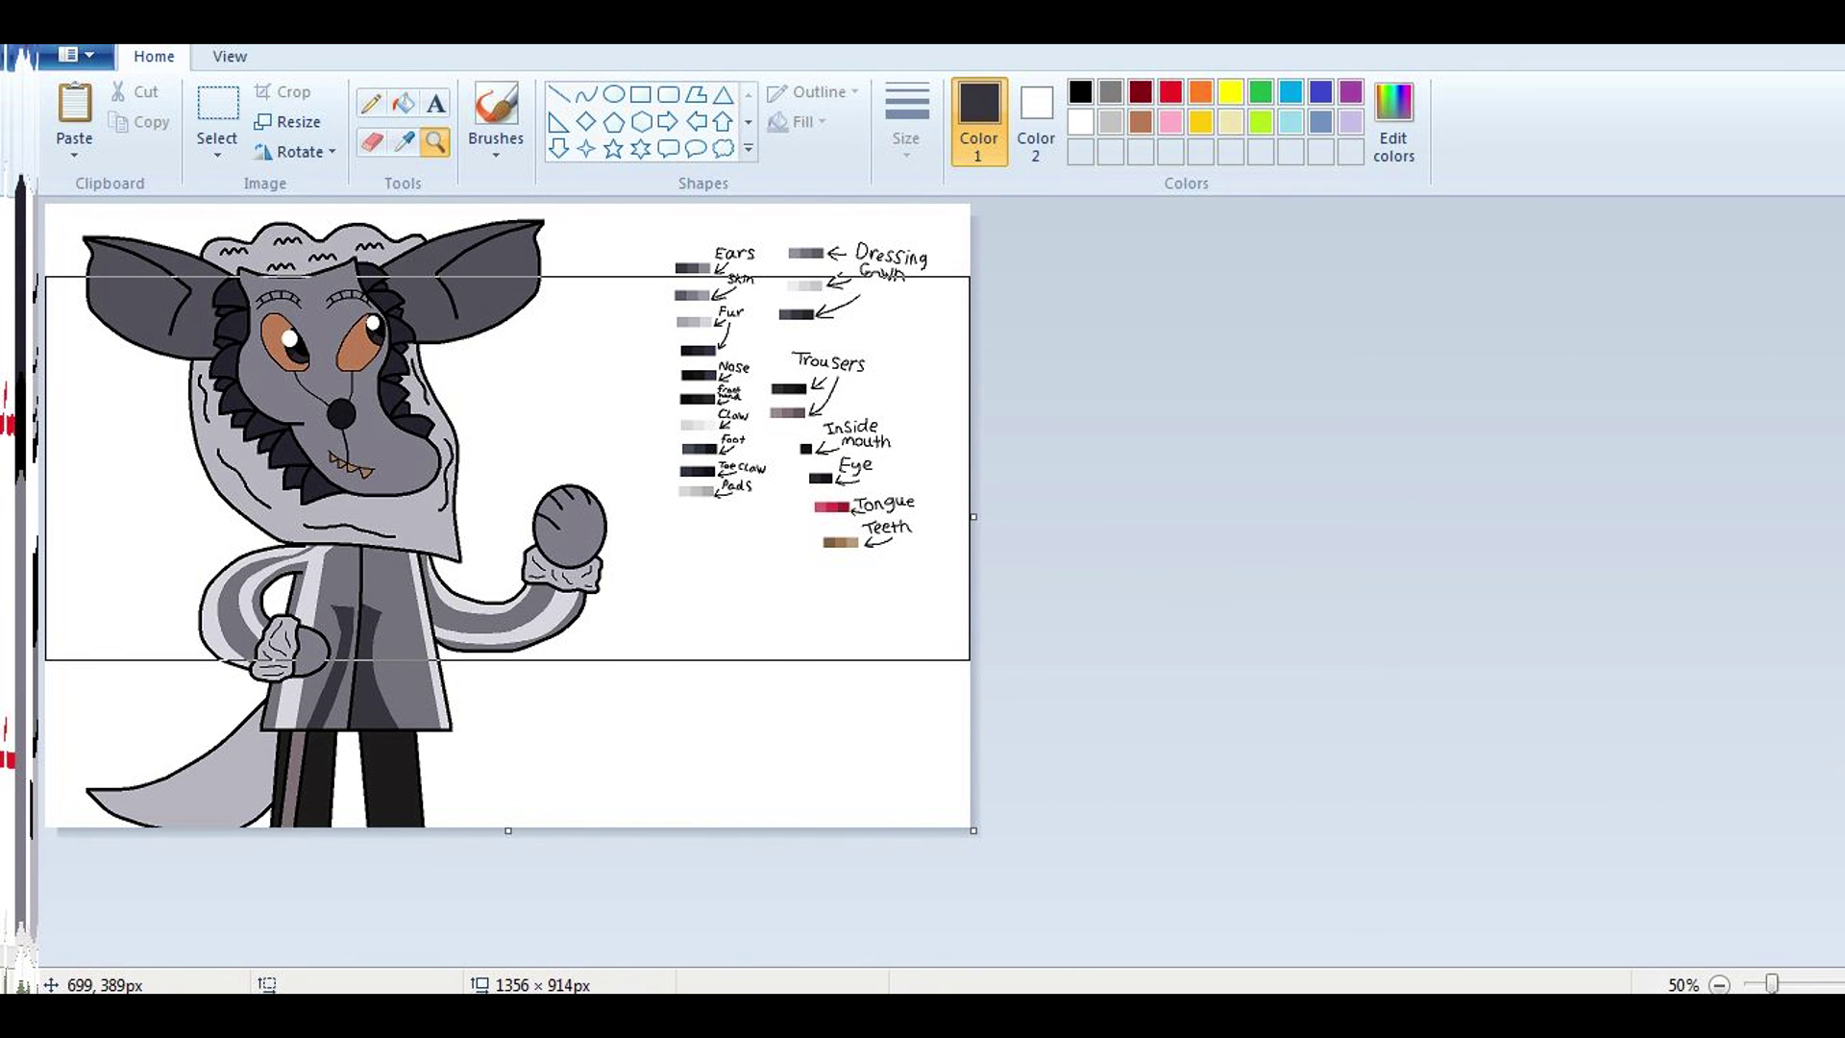
{"action": "left_click", "coordinate": [640, 94]}
{"action": "left_click", "coordinate": [1080, 121]}
{"action": "left_click_drag", "start_coordinate": [672, 235], "coordinate": [946, 567]}
Step: Handwrite the title "BWolf The Wolf" in black in the blank area beside the character's head
{"action": "key", "text": "ctrl+Page_Up"}
{"action": "left_click", "coordinate": [370, 103]}
{"action": "left_click", "coordinate": [1080, 91]}
{"action": "left_click_drag", "start_coordinate": [1212, 259], "coordinate": [1306, 357]}
{"action": "left_click_drag", "start_coordinate": [1270, 286], "coordinate": [1366, 309]}
{"action": "left_click_drag", "start_coordinate": [1495, 440], "coordinate": [1583, 464]}
{"action": "left_click_drag", "start_coordinate": [1639, 478], "coordinate": [1719, 327]}
{"action": "left_click_drag", "start_coordinate": [1288, 478], "coordinate": [1282, 555]}
{"action": "mouse_move", "coordinate": [1326, 510]}
{"action": "left_mouse_down"}
{"action": "mouse_move", "coordinate": [1391, 571]}
{"action": "mouse_move", "coordinate": [1465, 589]}
{"action": "left_mouse_up"}
{"action": "mouse_move", "coordinate": [1181, 547]}
{"action": "left_mouse_down"}
{"action": "mouse_move", "coordinate": [1222, 721]}
{"action": "mouse_move", "coordinate": [1317, 591]}
{"action": "left_mouse_up"}
{"action": "left_click_drag", "start_coordinate": [1323, 723], "coordinate": [1388, 690]}
{"action": "left_click", "coordinate": [387, 140]}
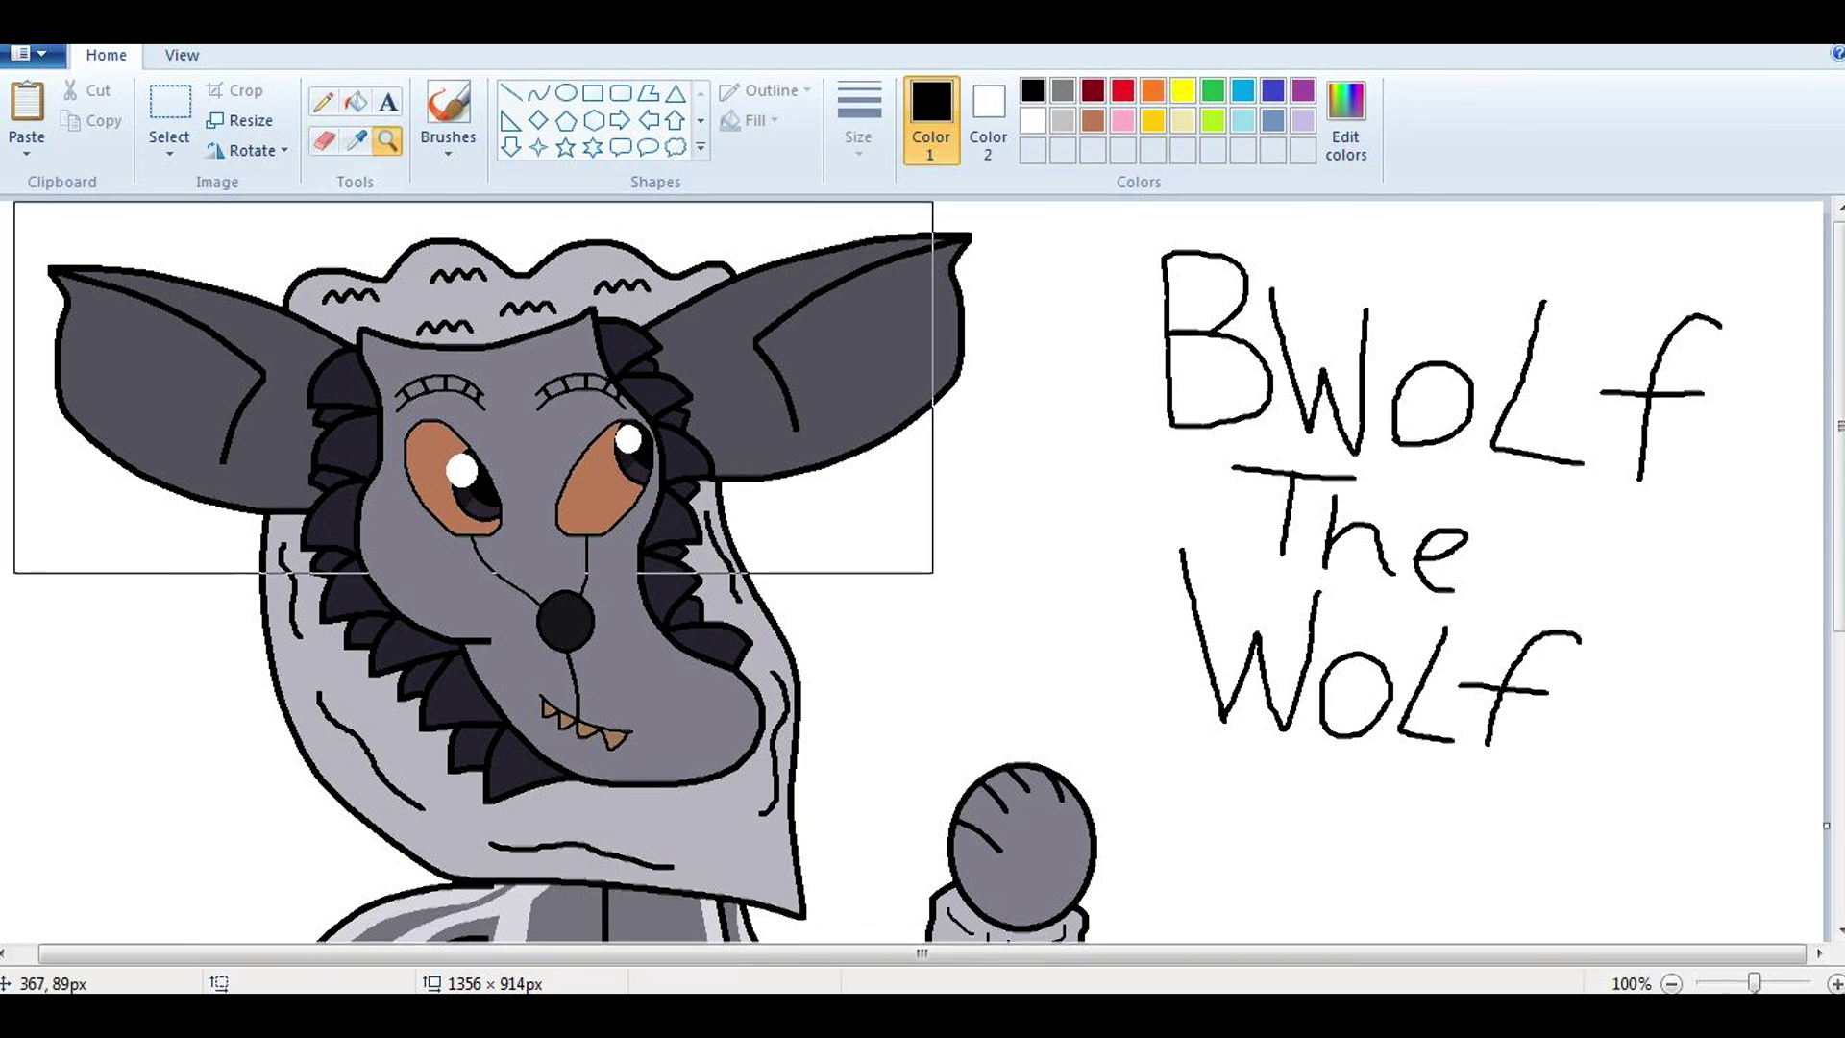
{"action": "right_click", "coordinate": [472, 385]}
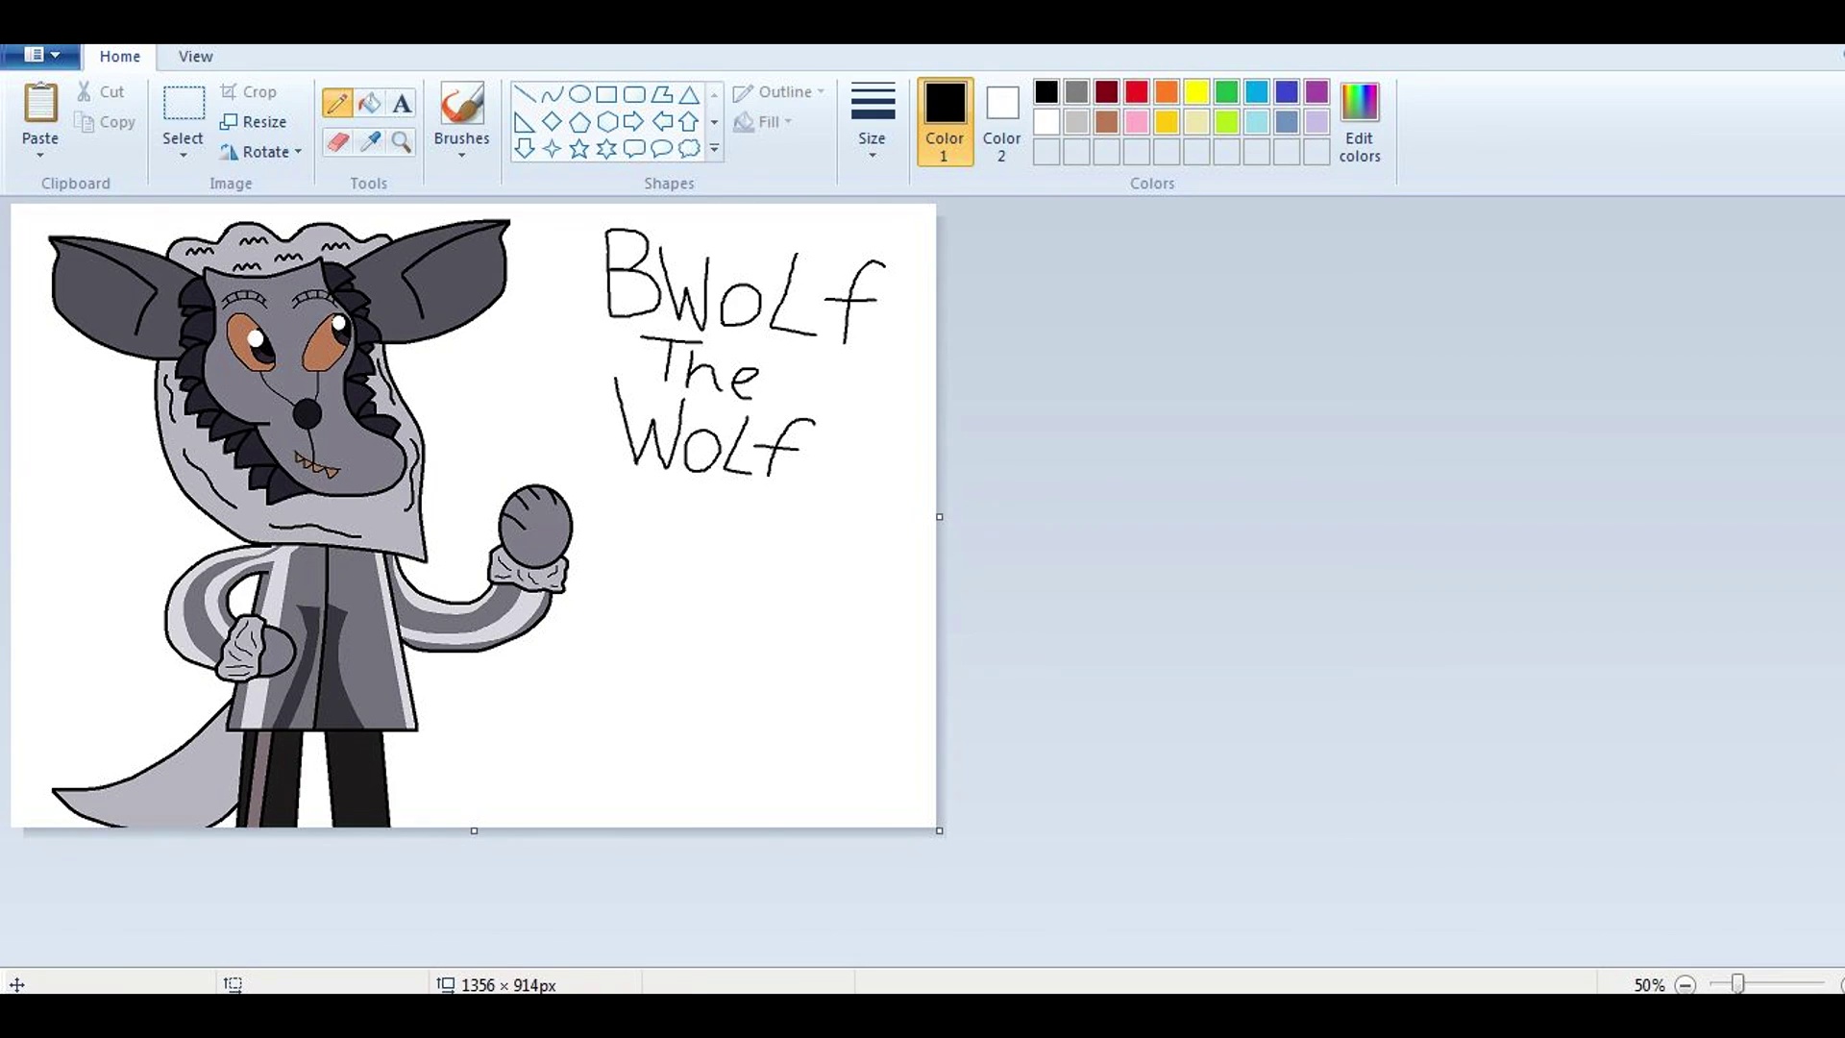